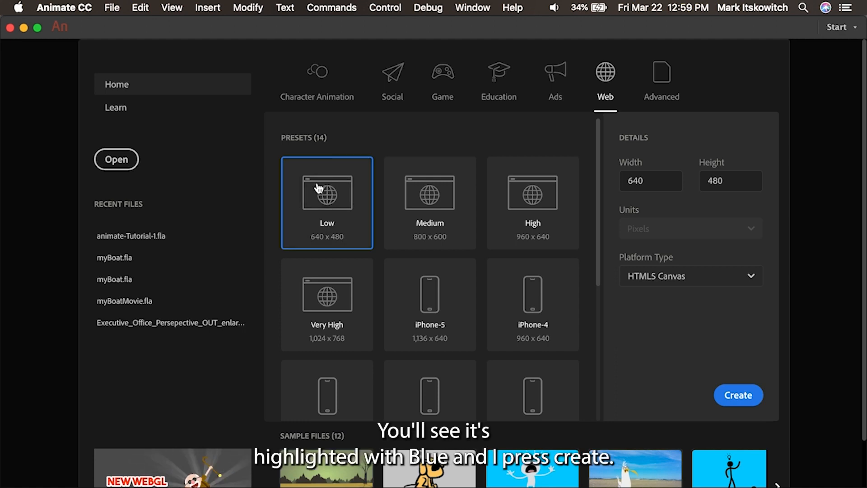
Step: Create an HTML5 Canvas document from the Low web preset at 640 x 480 pixels
click(738, 400)
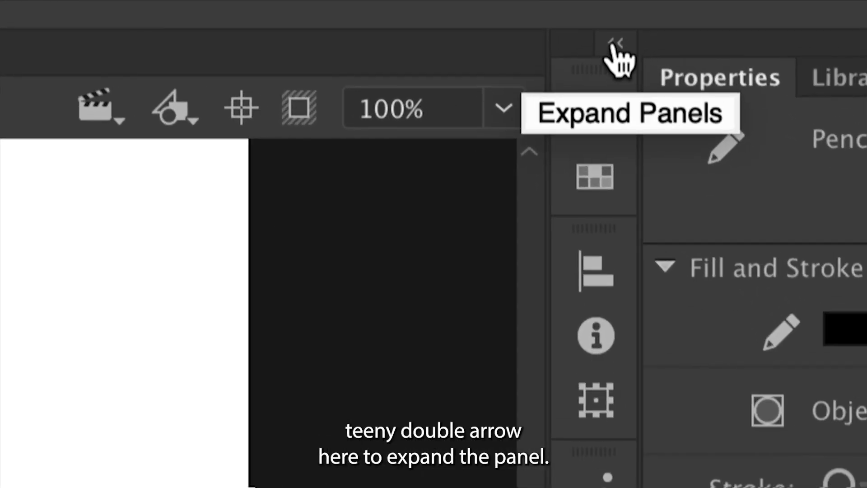
Step: Expand the docked icon panels, collapse them again, and widen their column to show the panel names
click(615, 43)
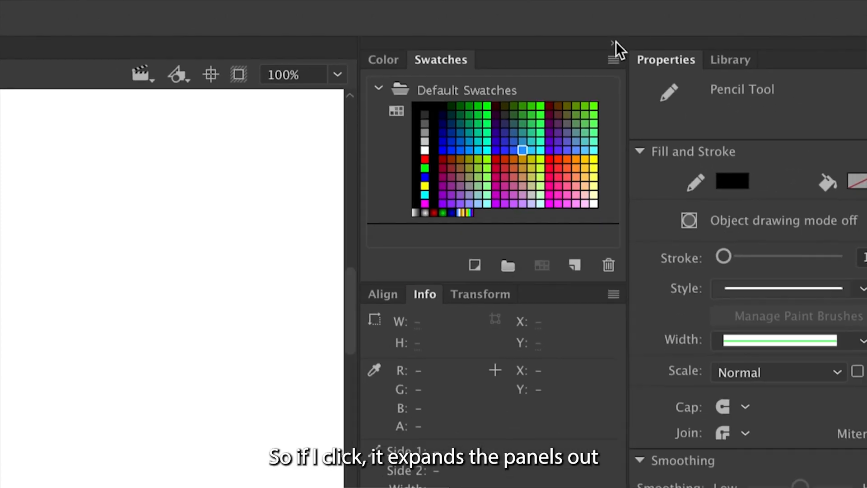
click(615, 44)
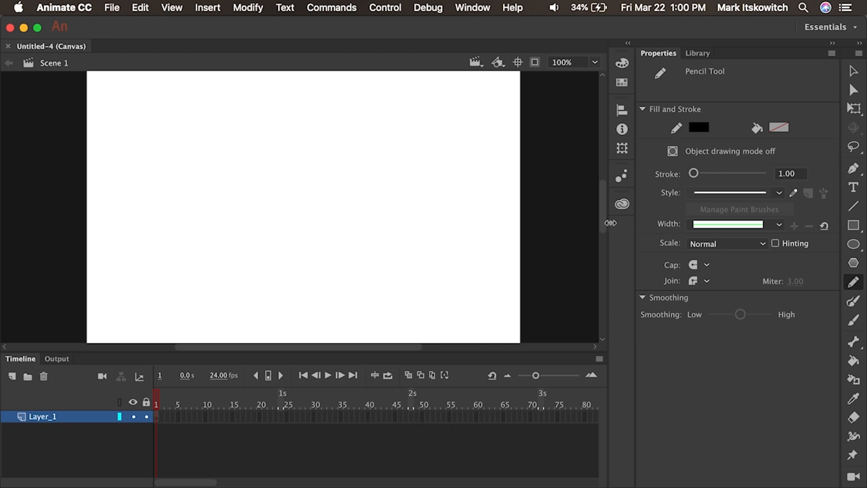
drag(617, 224, 520, 224)
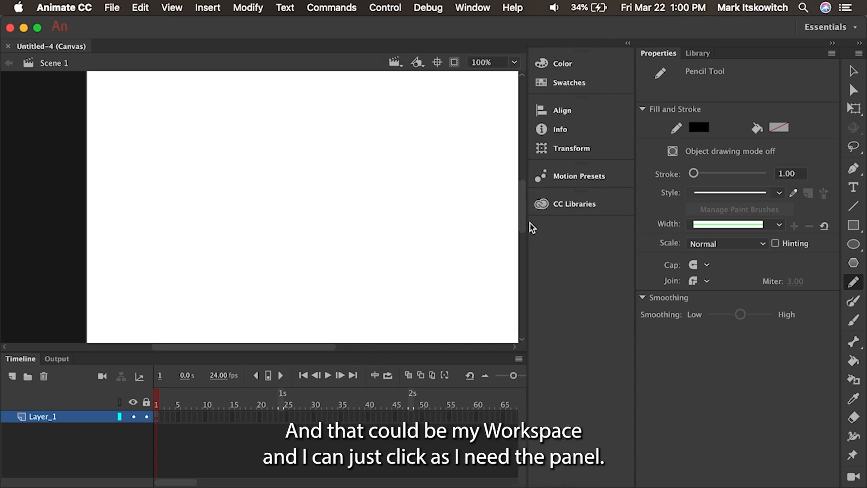
Step: View the Color, Swatches, Align and Info panels one after another and collapse the last one
click(563, 66)
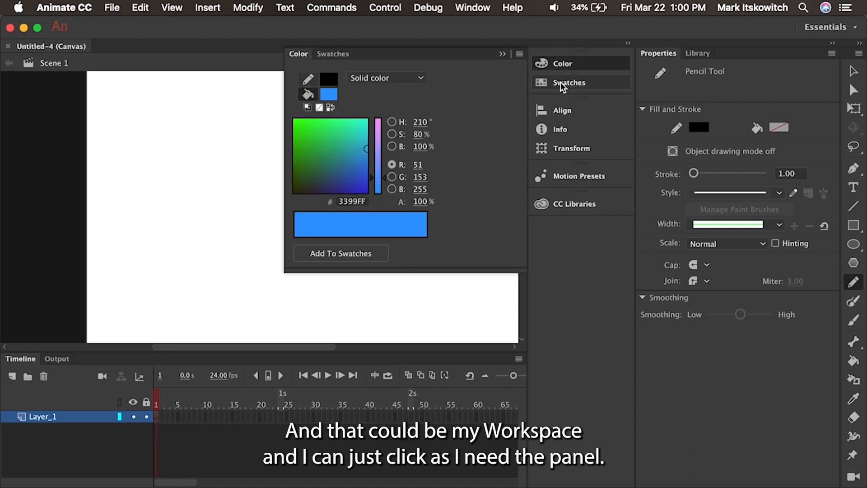
click(560, 84)
click(559, 109)
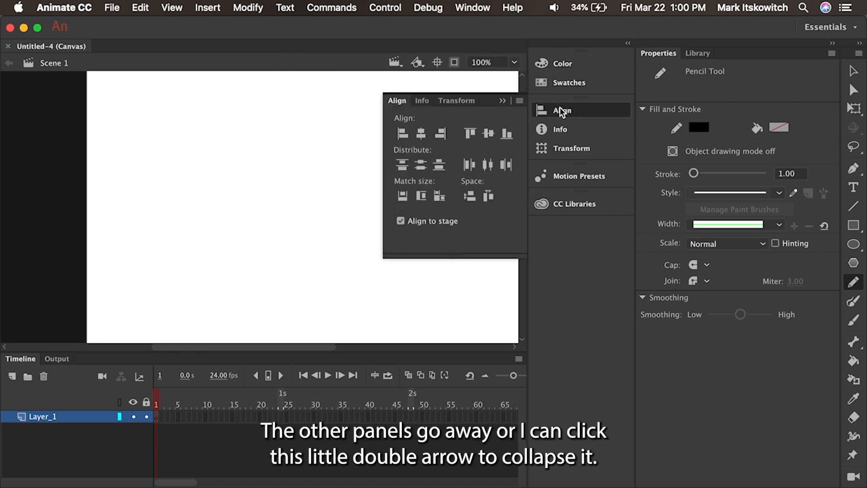
click(560, 131)
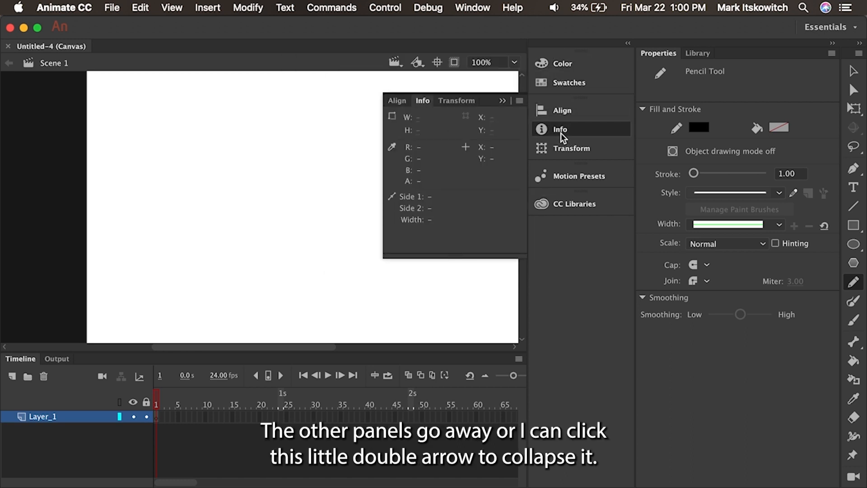
click(502, 102)
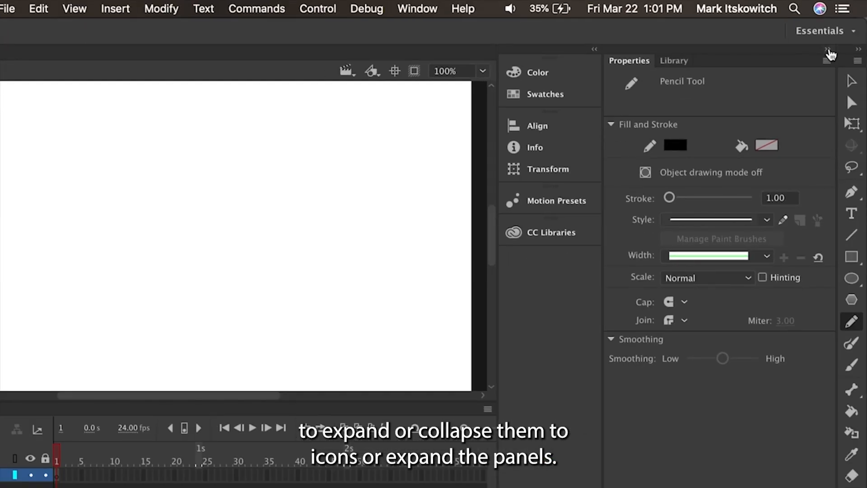
Step: Collapse the Properties and Library panel group to icons and expand it again
click(829, 49)
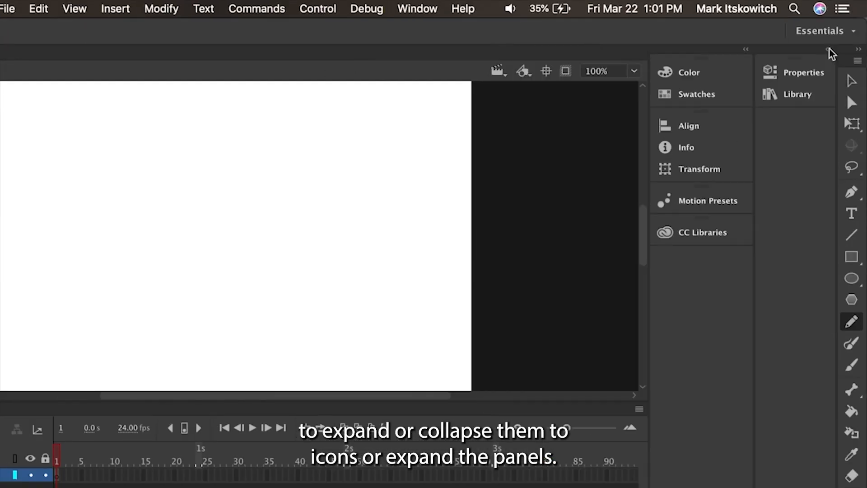
click(829, 50)
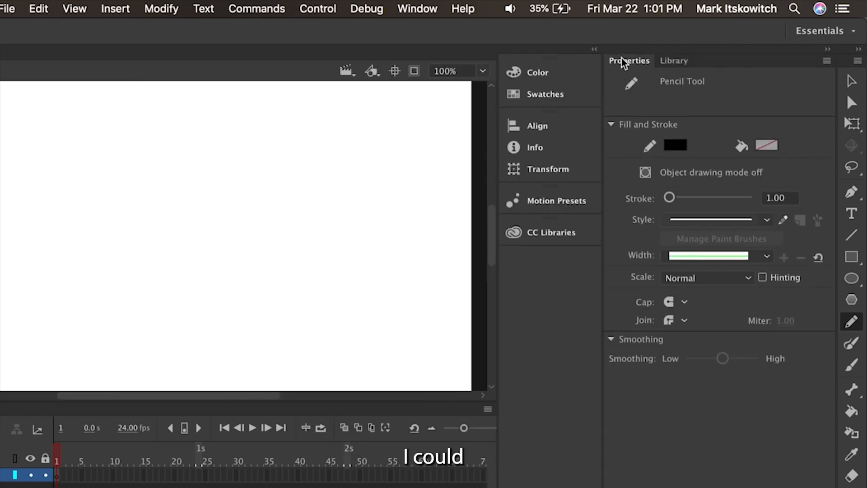
Step: Float the Properties panel over the stage and group the Library panel with it in the same floating window
drag(623, 62, 186, 113)
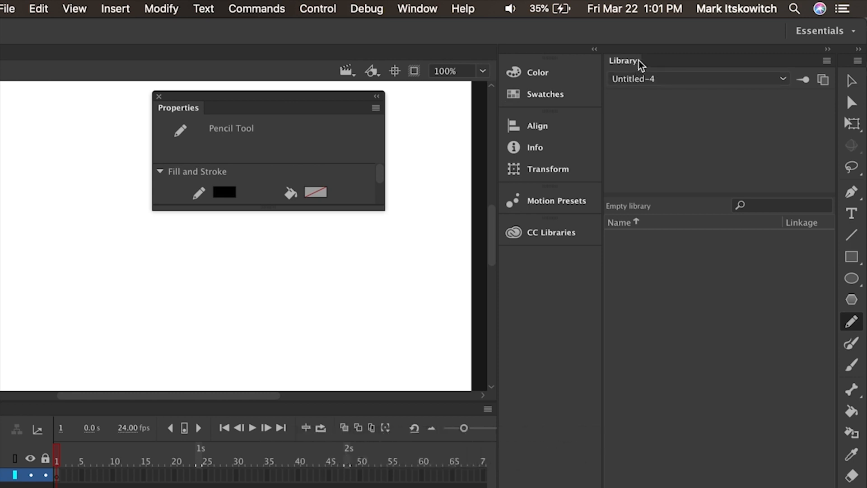
drag(614, 63, 383, 142)
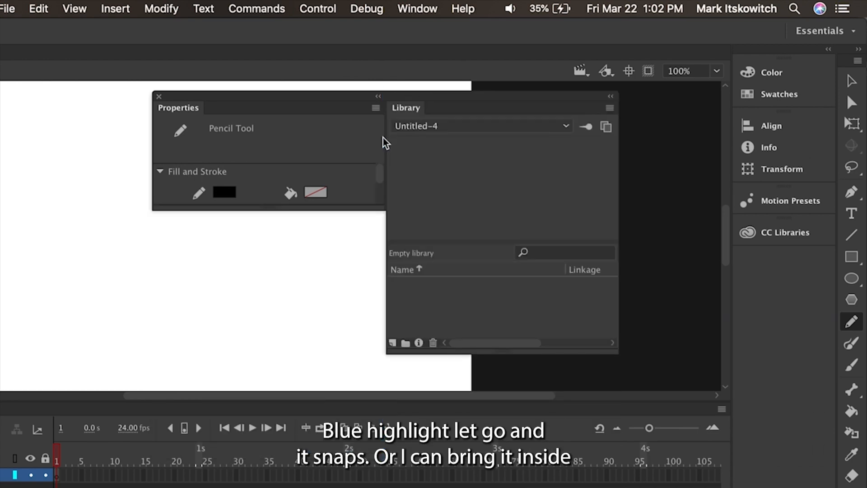
drag(403, 109, 220, 111)
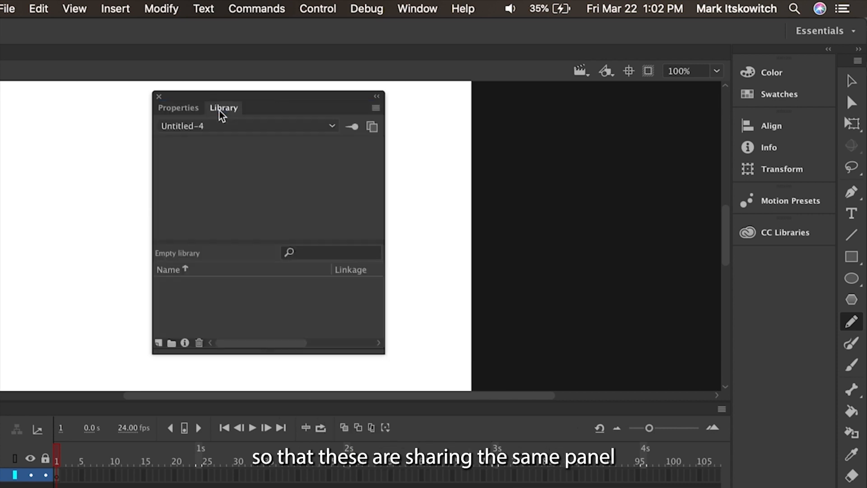
Step: Switch back and forth between the grouped Properties and Library panels, and close their floating window
click(183, 111)
click(218, 112)
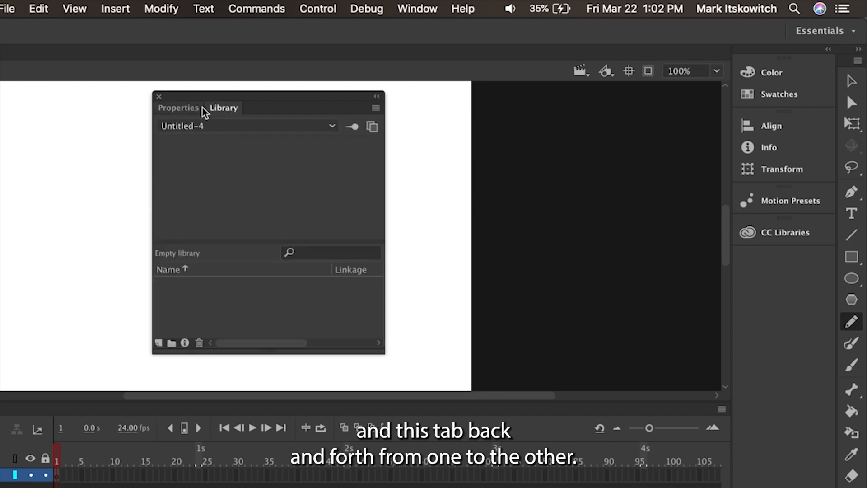
click(183, 112)
click(219, 112)
click(159, 97)
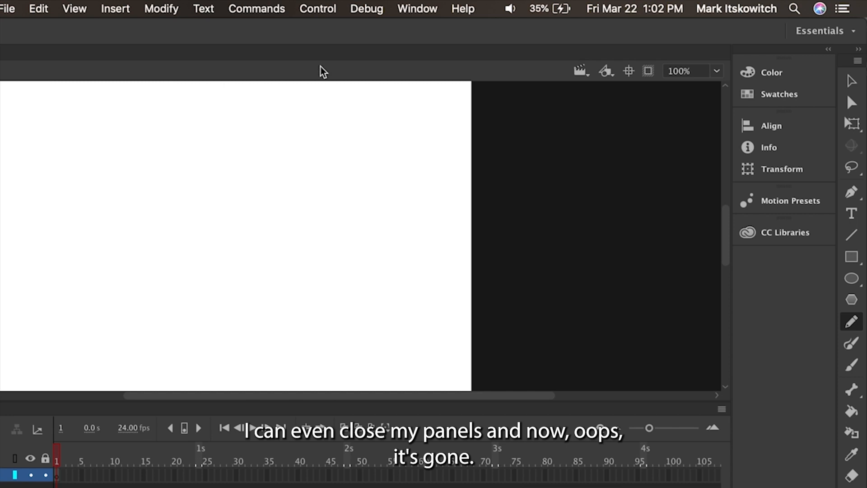
Step: Reset the Essentials workspace to its original layout
click(431, 9)
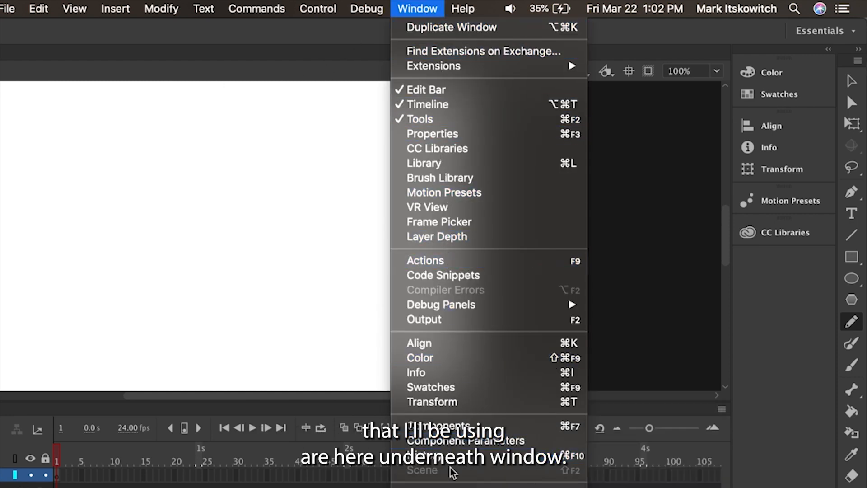
mouse_move(476, 309)
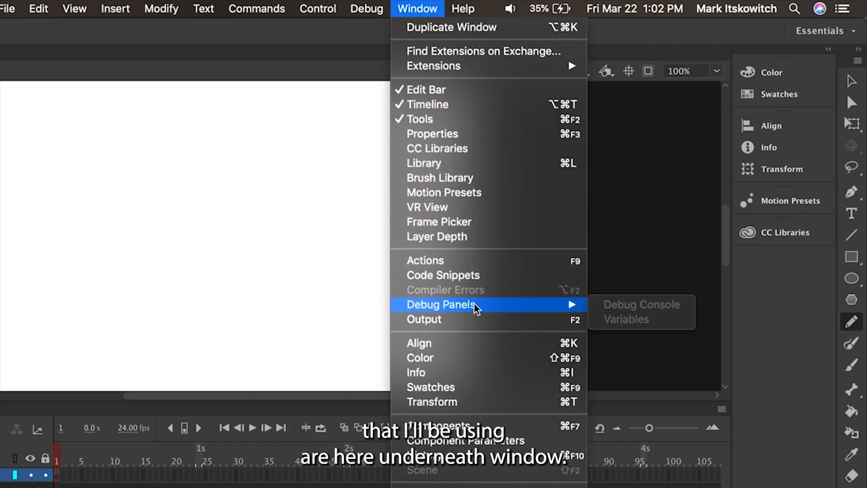
mouse_move(463, 487)
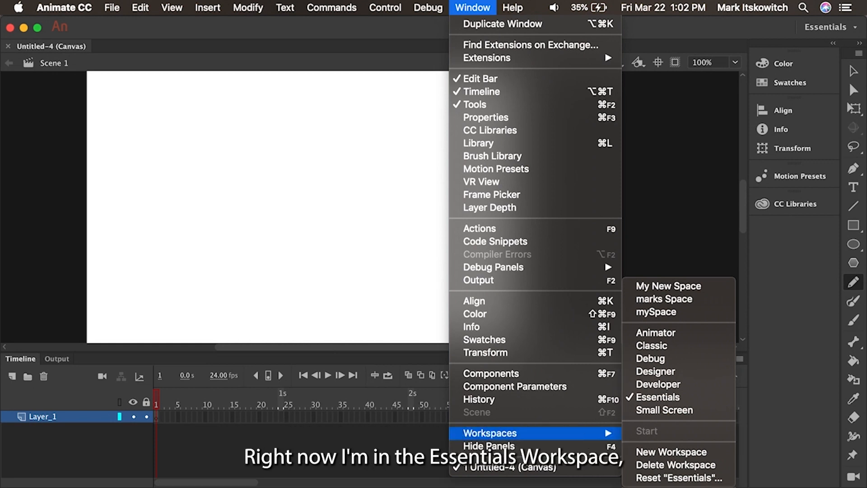
click(673, 478)
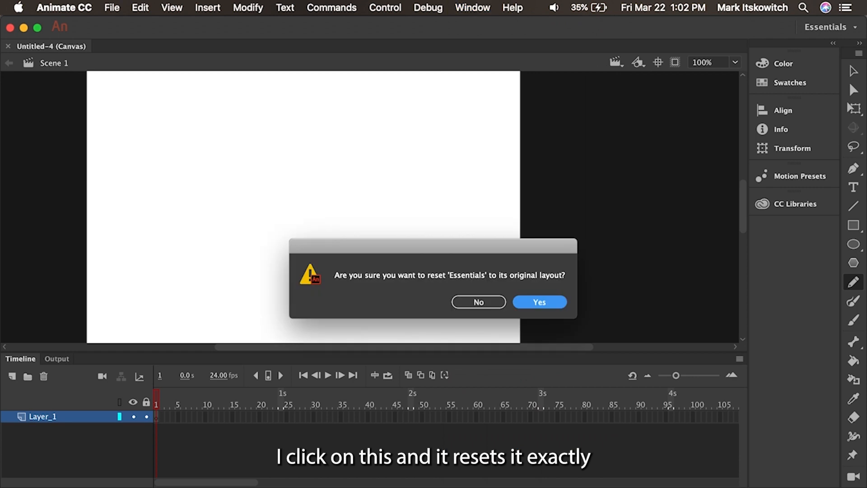
click(545, 303)
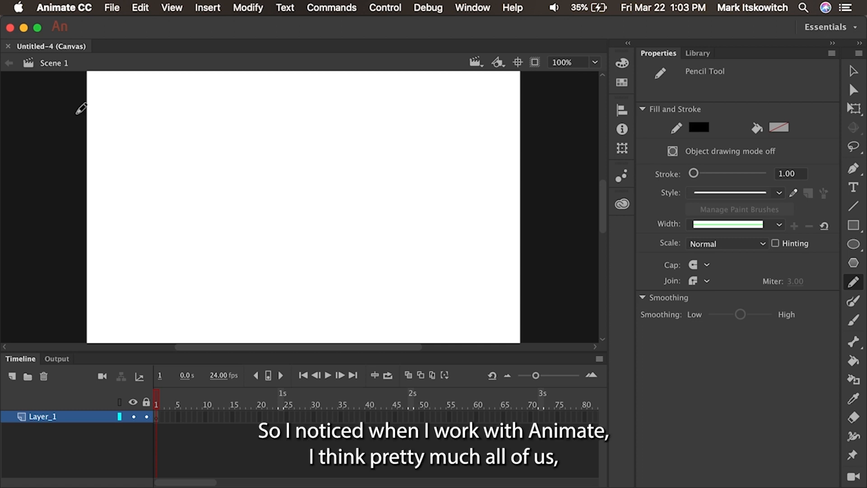
click(112, 8)
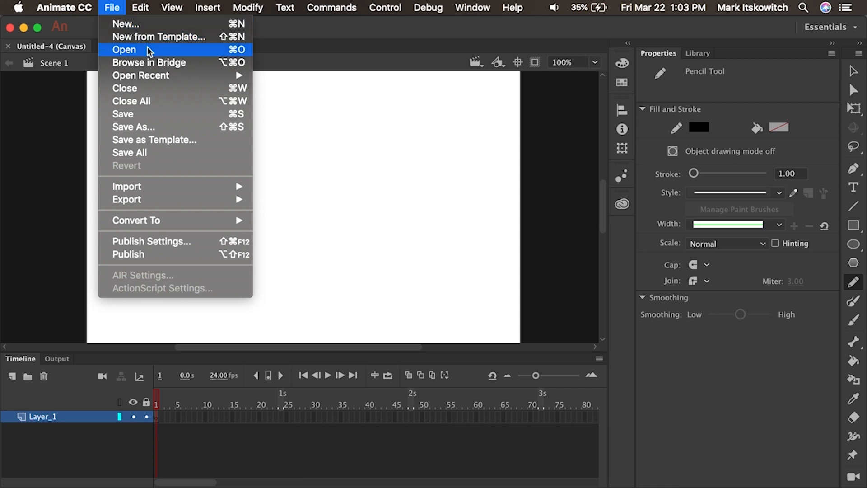
click(284, 61)
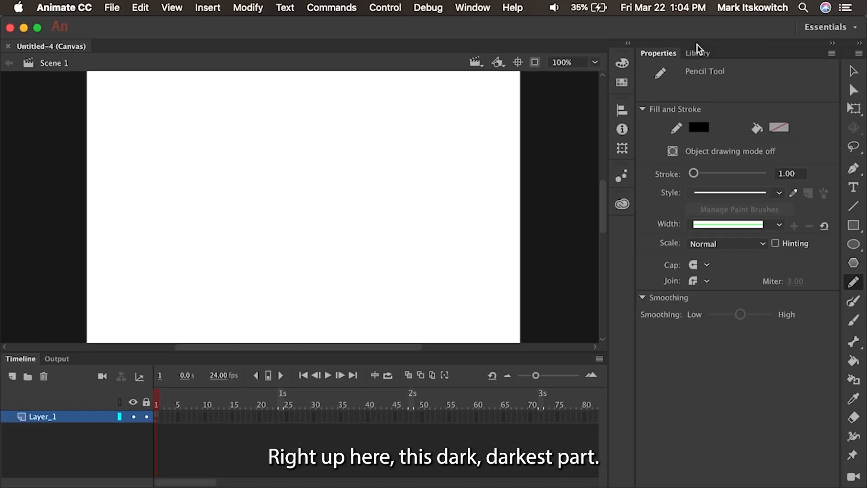
Step: Dock the Tools, Properties and collapsed icon panels to the left of the stage, and narrow the Tools panel to two columns
drag(734, 45, 7, 131)
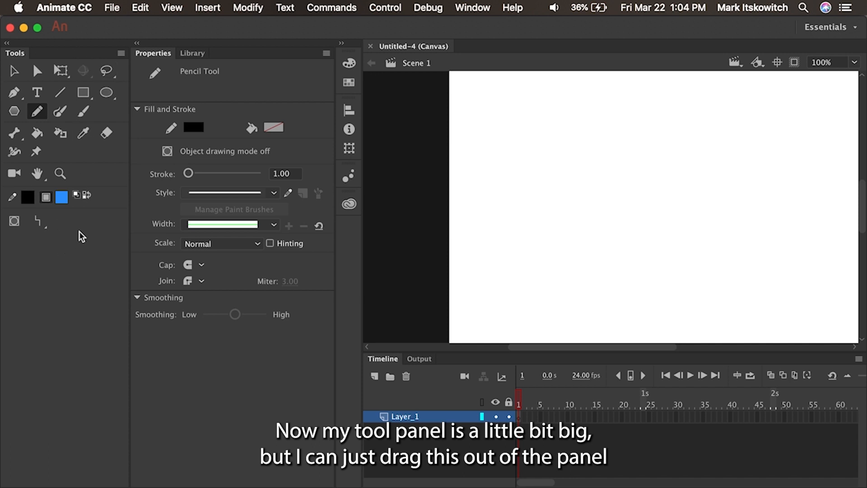
drag(129, 189, 56, 191)
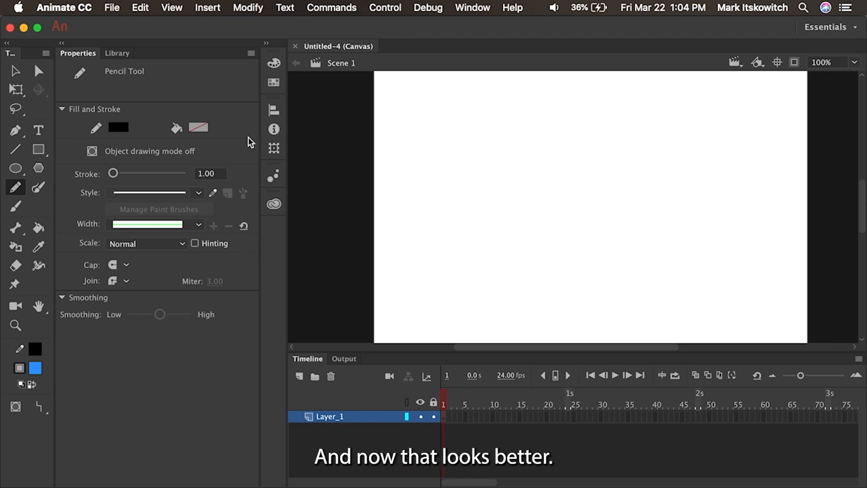
click(112, 10)
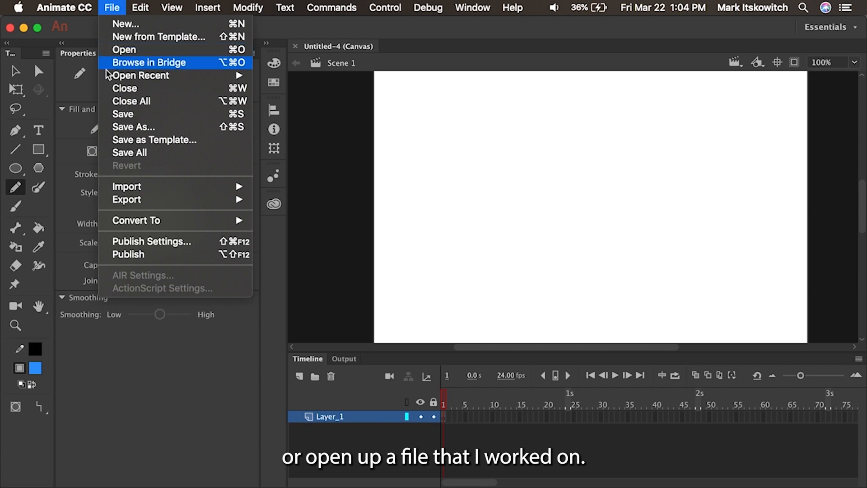
click(92, 97)
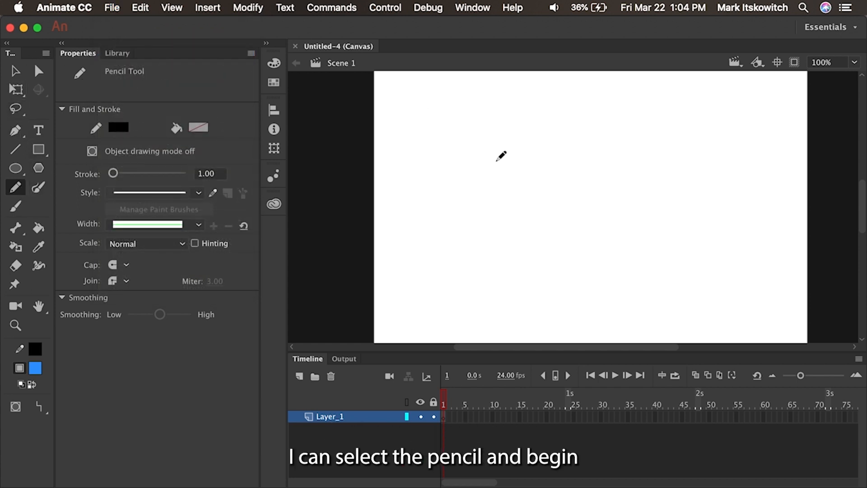
Step: Draw a freehand wavy line across the middle of the stage with the Pencil tool and undo it
mouse_move(451, 200)
mouse_down()
mouse_move(492, 174)
mouse_move(638, 214)
mouse_up()
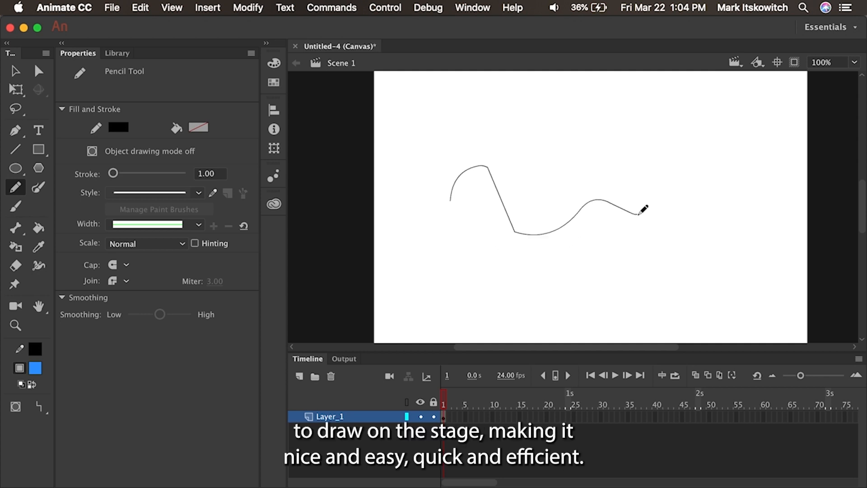
key(super+z)
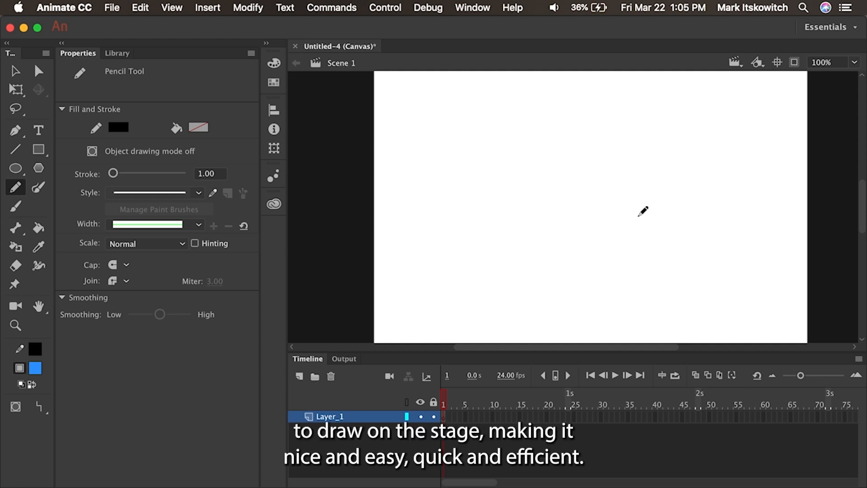
Step: Save the current panel layout as a new workspace named "My New Space"
click(472, 8)
mouse_move(496, 434)
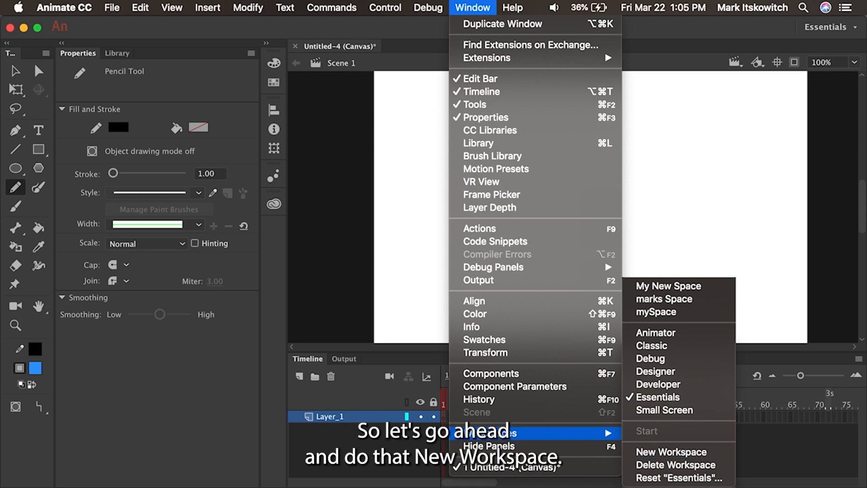
click(659, 453)
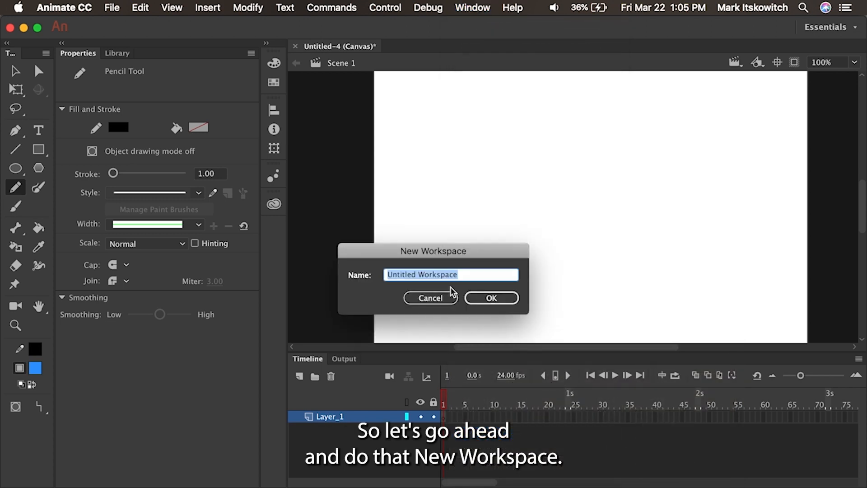
text(My New Space)
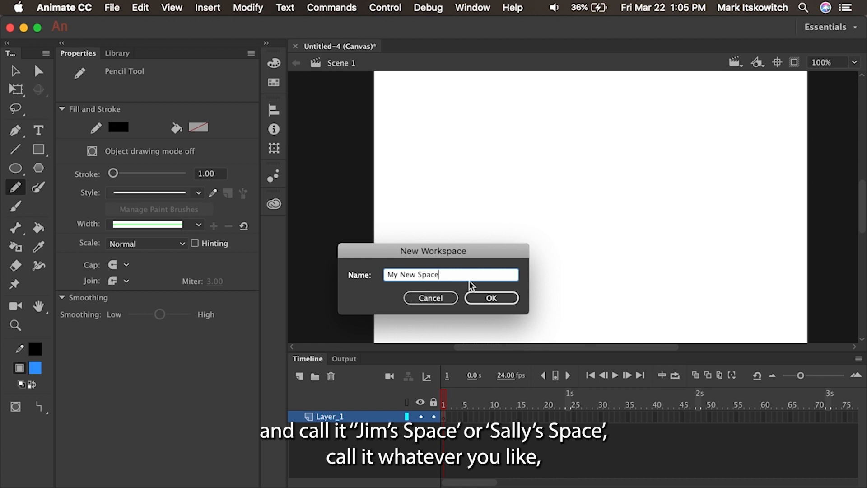
click(491, 297)
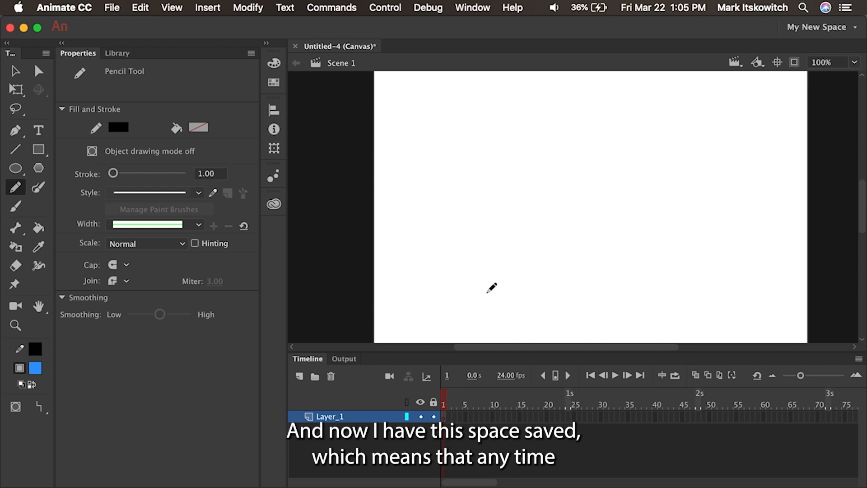
Step: Switch to the Essentials workspace
click(472, 8)
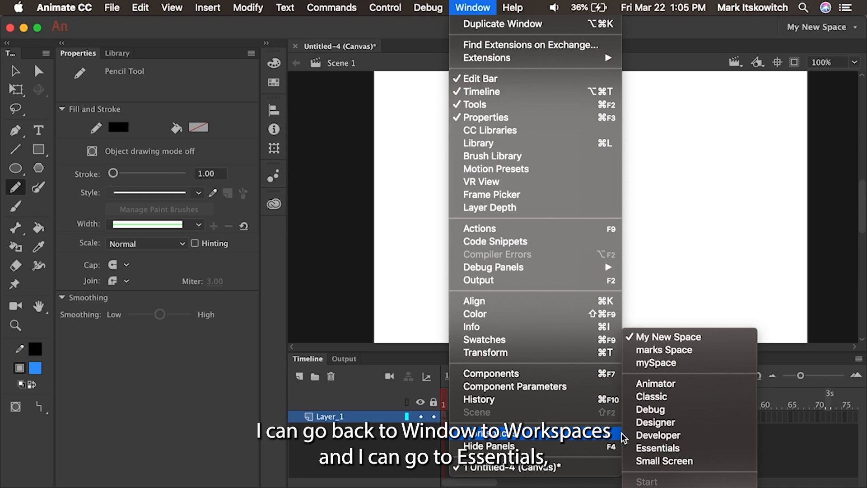
click(657, 448)
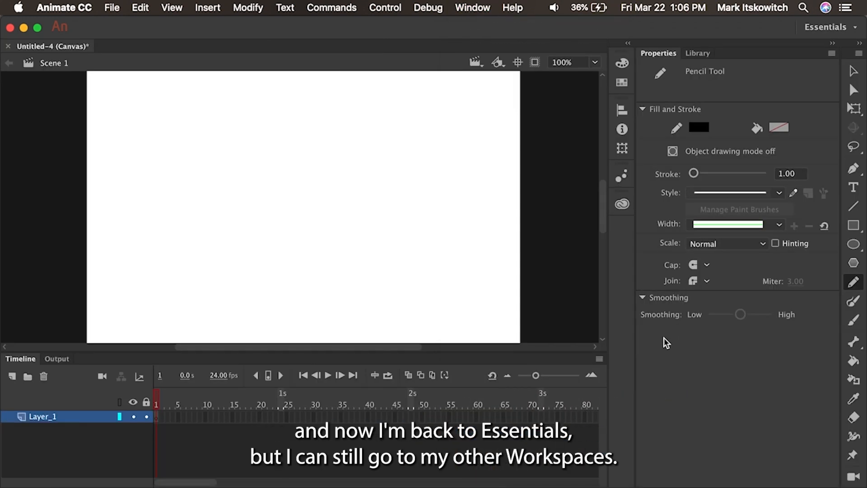
Step: Switch to the custom workspace "My New Space"
click(472, 8)
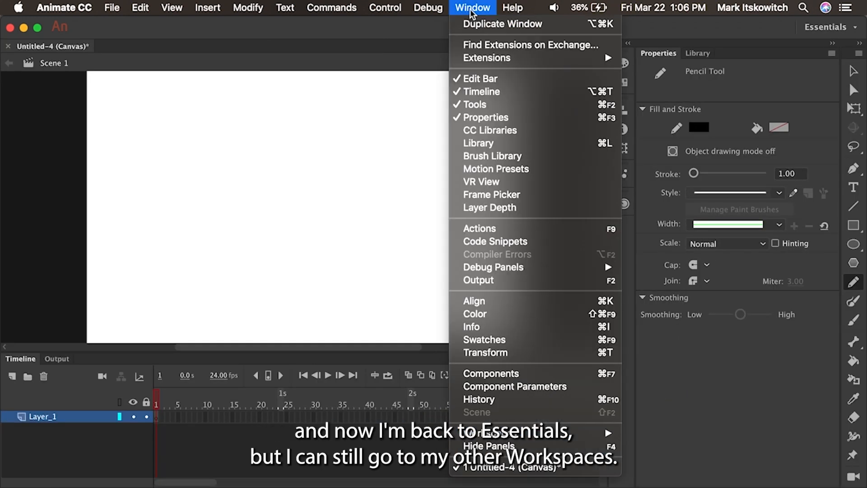
mouse_move(510, 434)
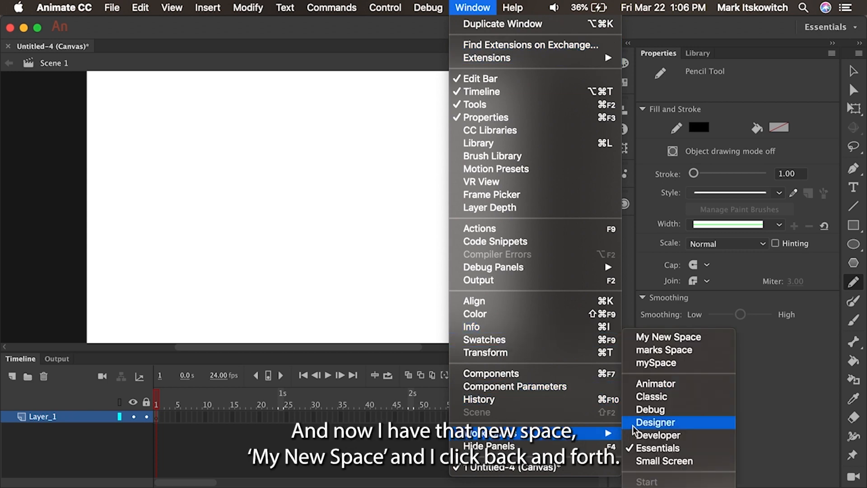
click(710, 339)
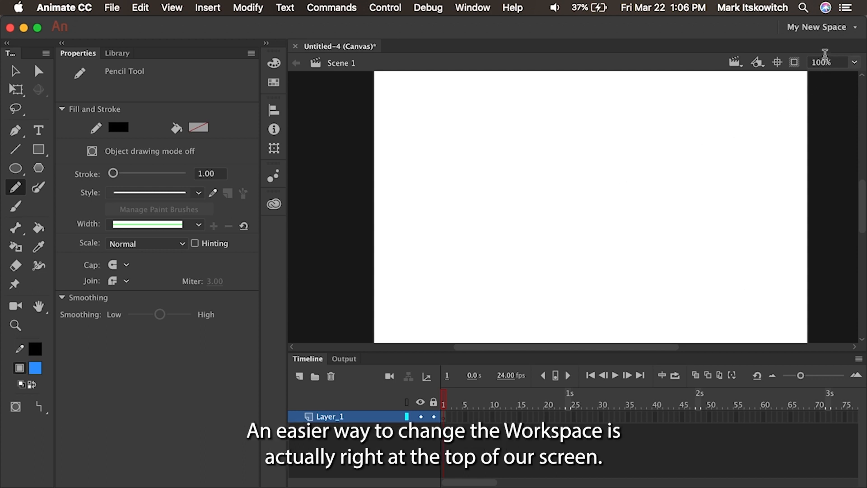
Step: Switch to the Classic workspace, and from there to the Essentials workspace
click(842, 31)
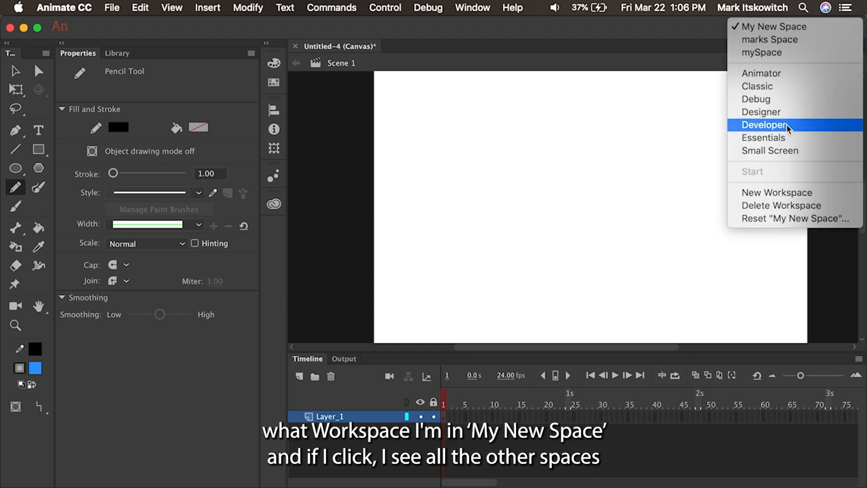
click(765, 85)
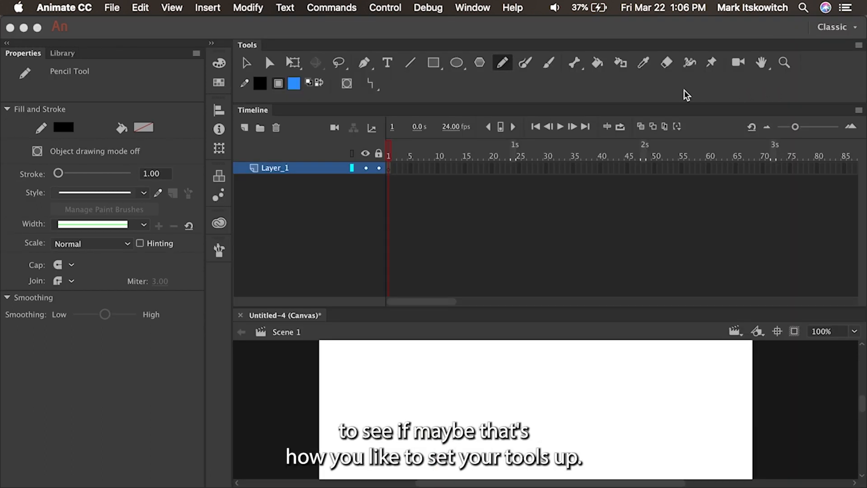
click(833, 27)
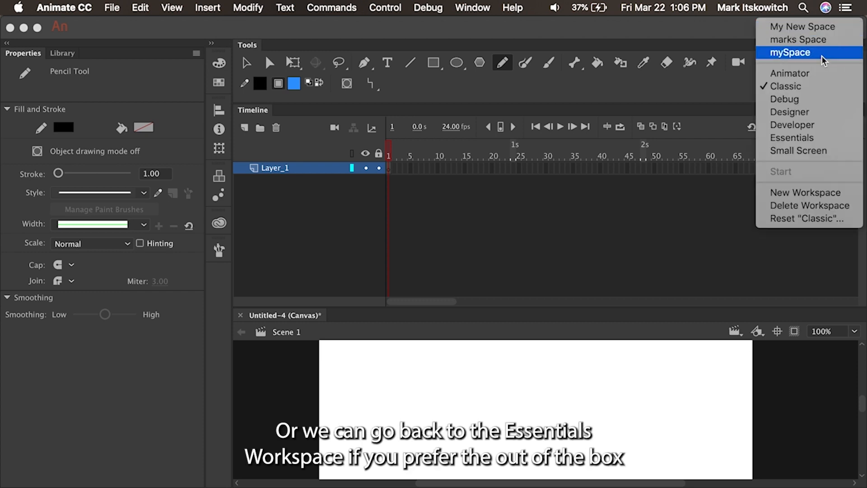
click(801, 142)
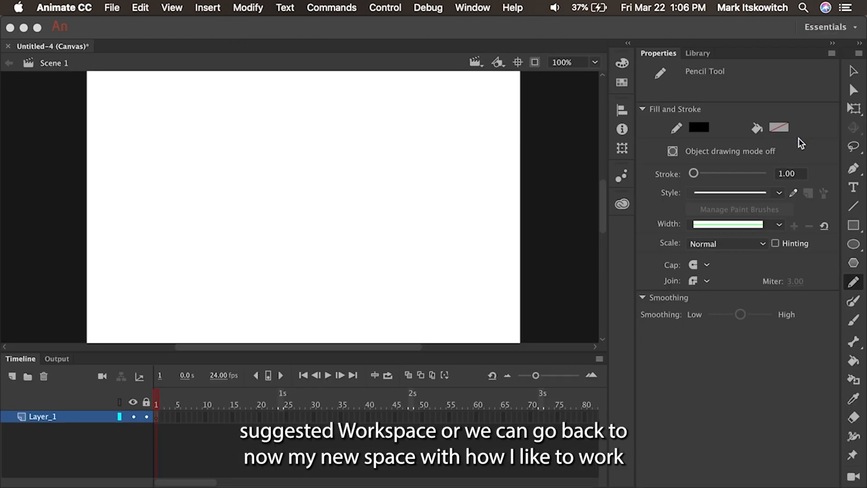
Step: Return from Essentials to the "My New Space" workspace
click(835, 27)
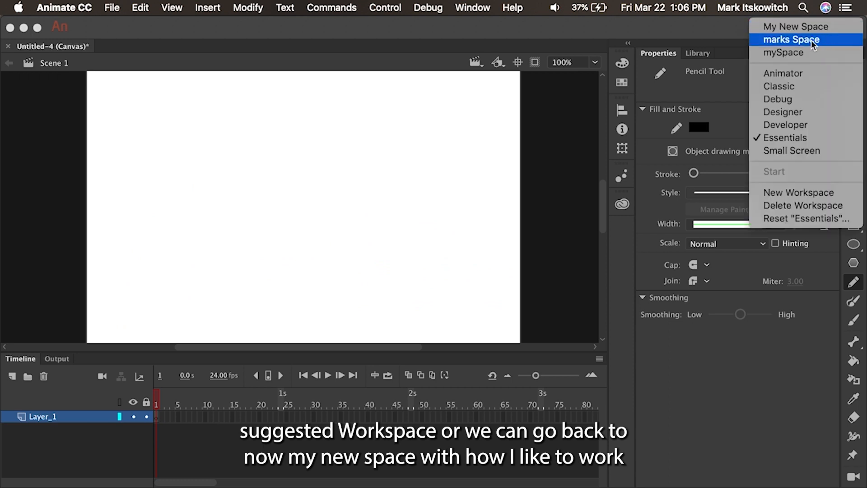
click(797, 28)
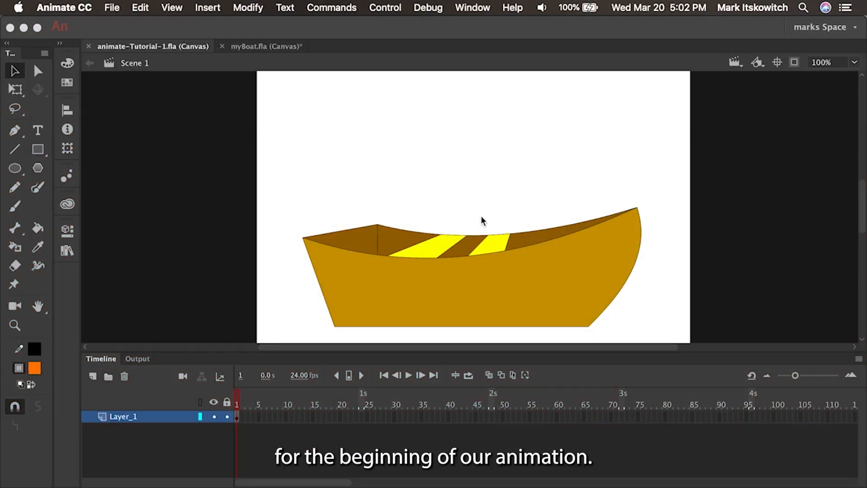
Step: Create a new HTML5 Canvas document from the Web preset Low, 640 x 480 pixels
click(118, 12)
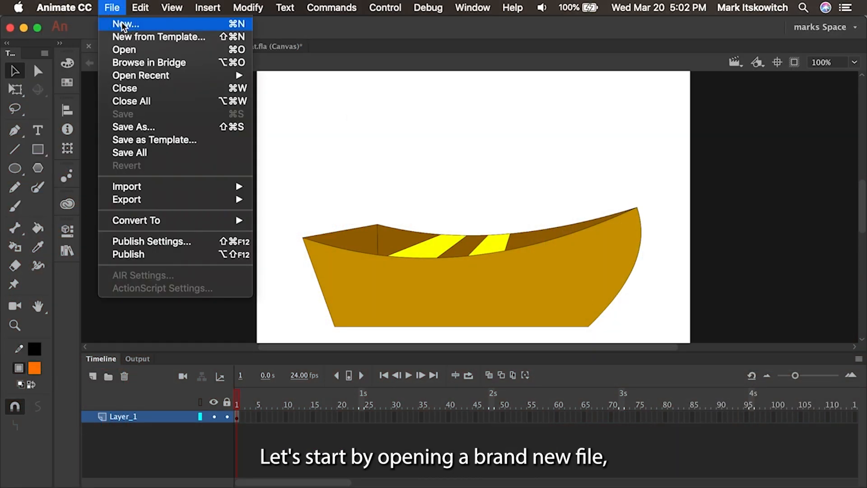
click(125, 23)
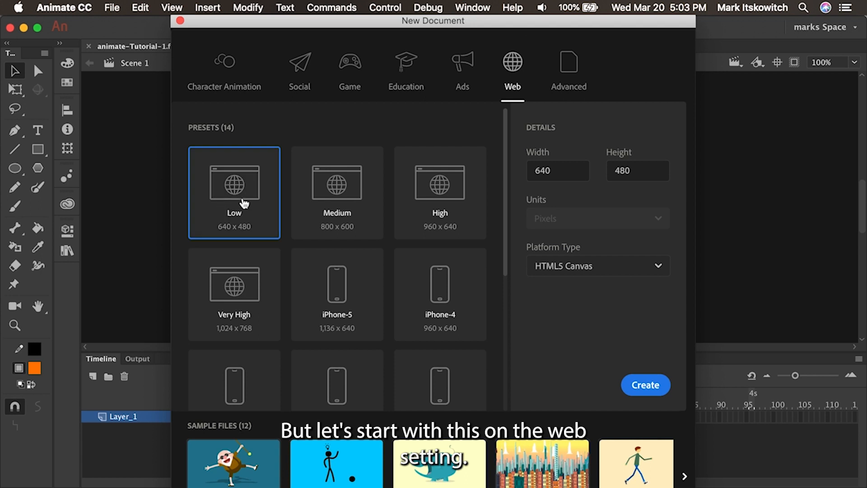
click(646, 385)
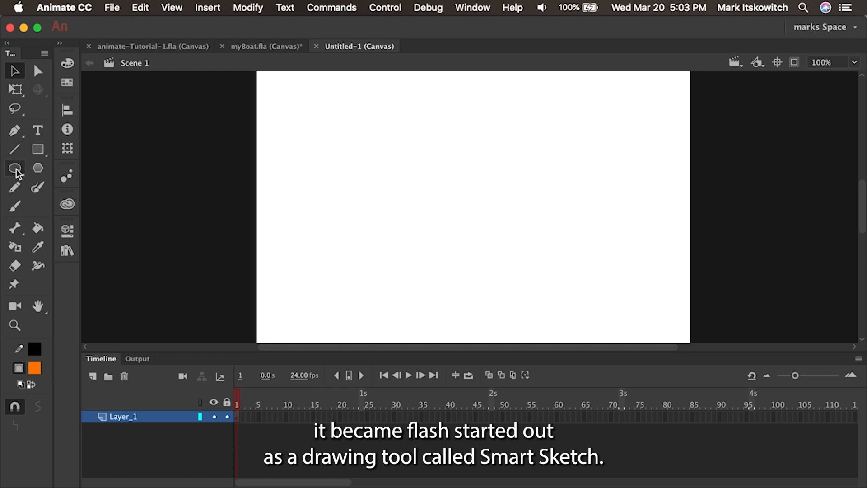
Step: Draw an orange circle with a black stroke on the upper-left part of the stage and move its fill to the right, off the outline
click(16, 170)
mouse_move(309, 121)
mouse_down()
mouse_move(430, 238)
mouse_move(437, 201)
mouse_move(389, 151)
mouse_move(407, 223)
mouse_move(380, 192)
mouse_move(428, 246)
mouse_move(381, 199)
mouse_move(407, 230)
mouse_up()
click(13, 72)
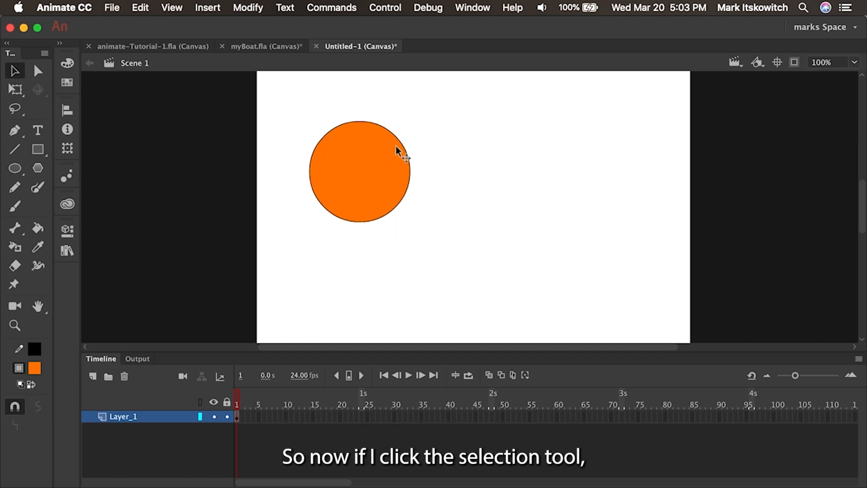
drag(362, 174, 506, 183)
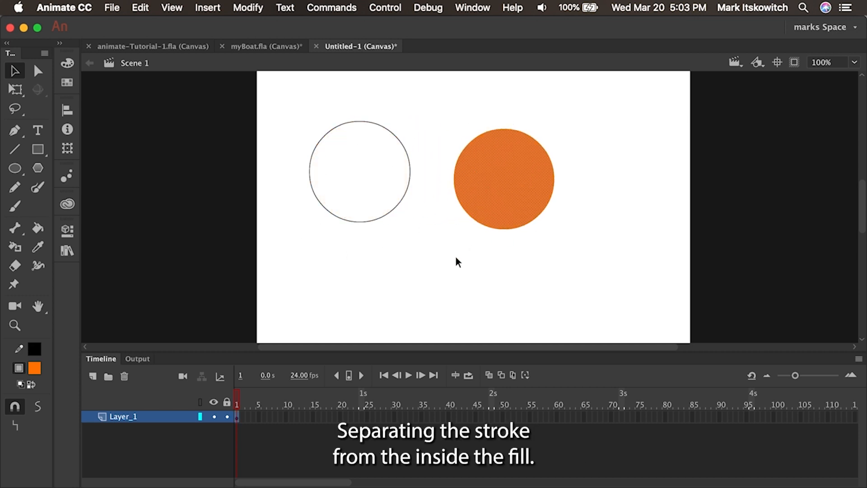
Step: Fill the empty circle outline with orange using the Paint Bucket, and add a black stroke to the separated fill with the Ink Bottle
click(38, 228)
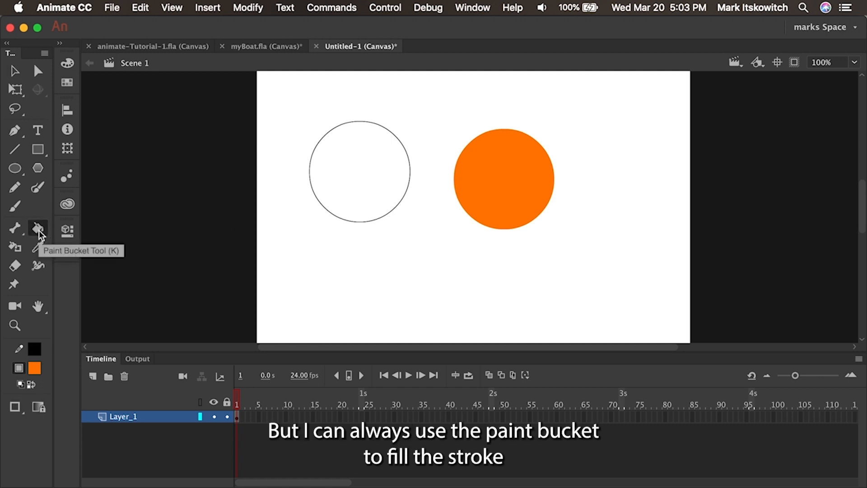
click(333, 182)
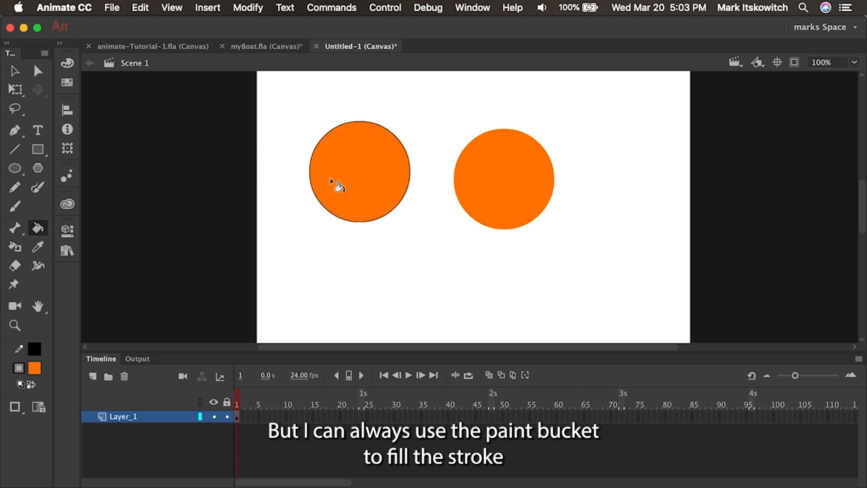
click(15, 246)
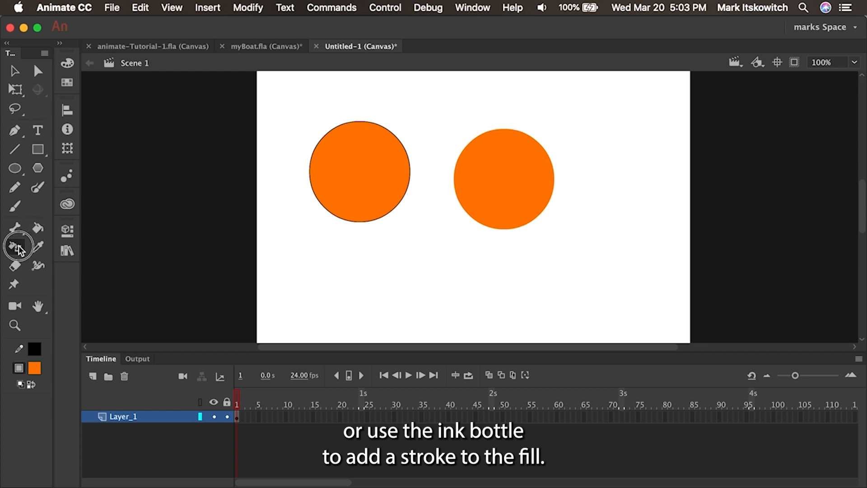
click(500, 229)
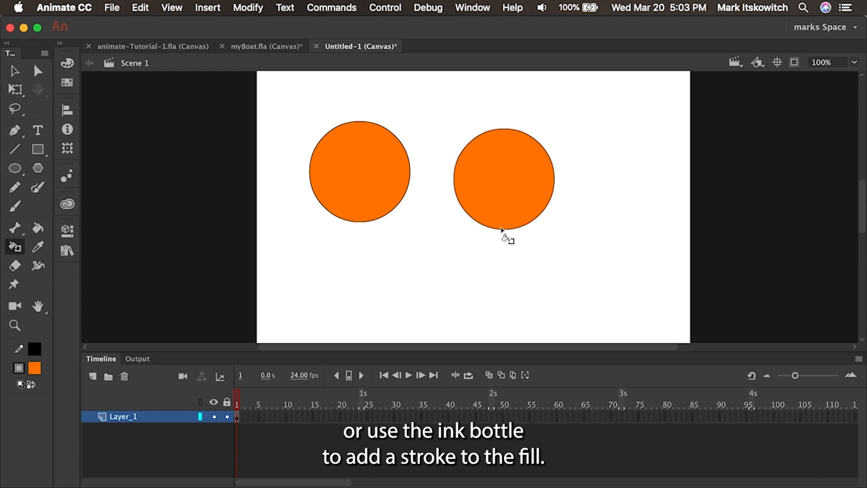
Step: Select both orange circles together and delete them from the stage
key(v)
click(284, 116)
drag(284, 116, 584, 270)
key(Delete)
Step: Draw a closed three-point triangle on the upper part of the stage with the Pen tool, and delete it
click(15, 130)
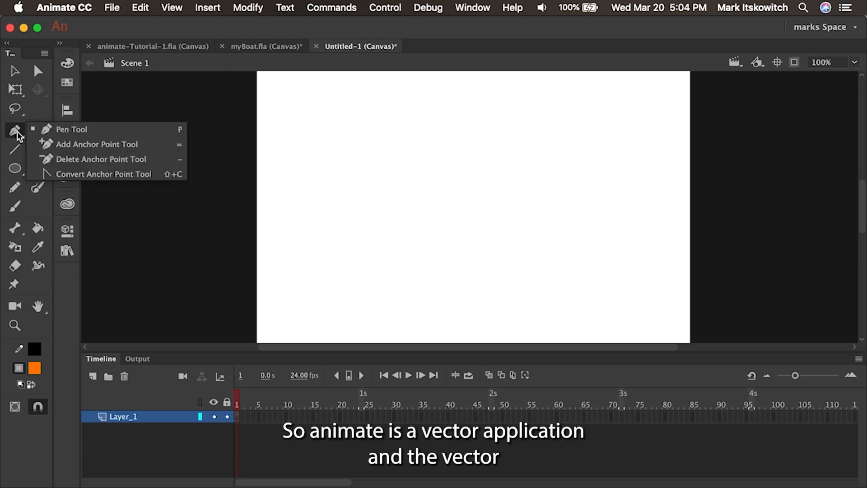
click(354, 187)
click(420, 121)
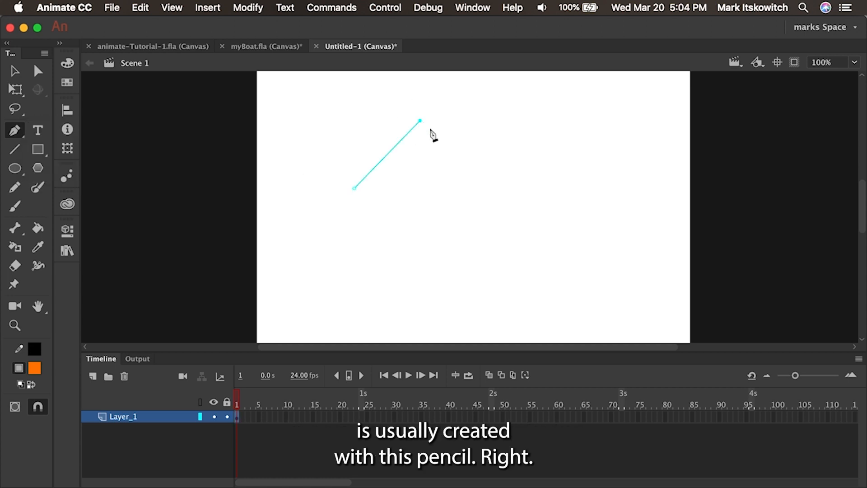
click(480, 191)
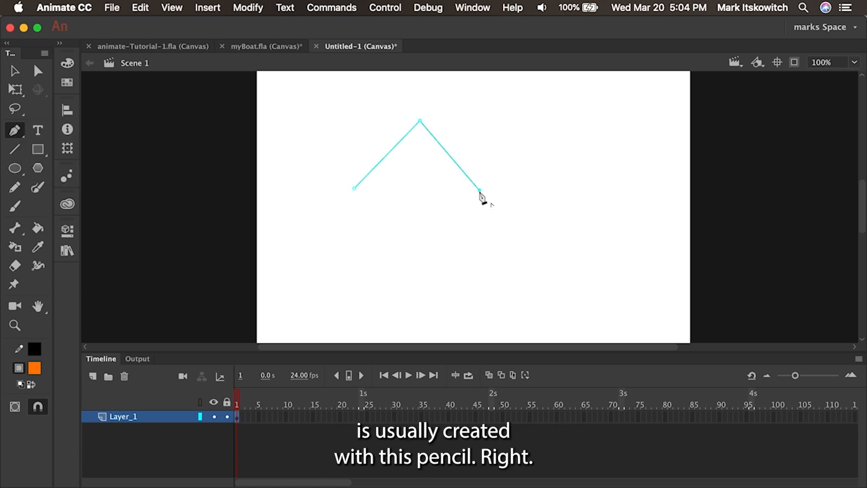
click(354, 189)
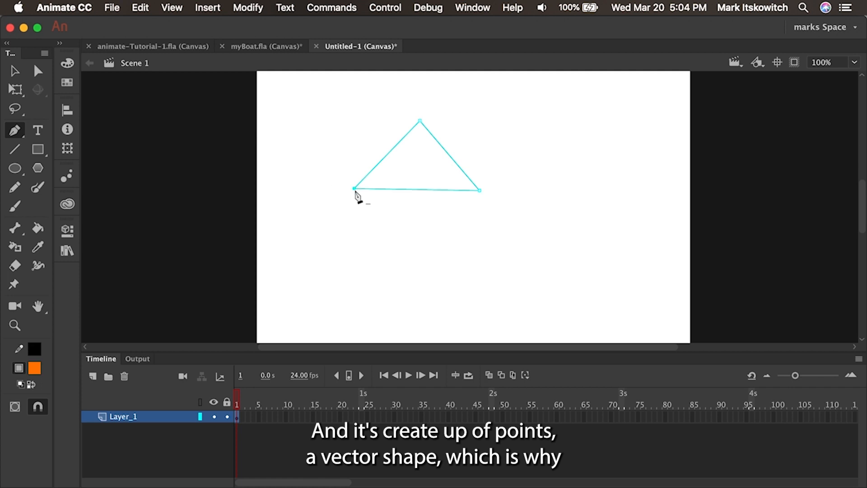
click(15, 71)
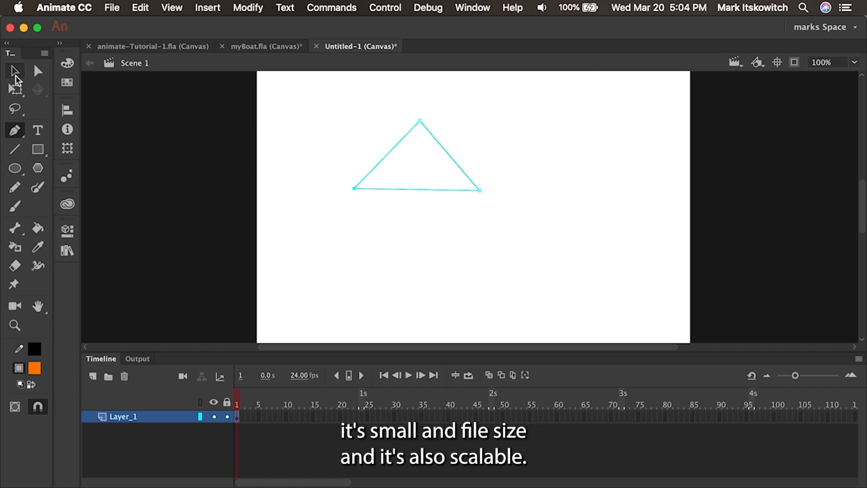
drag(333, 117, 557, 254)
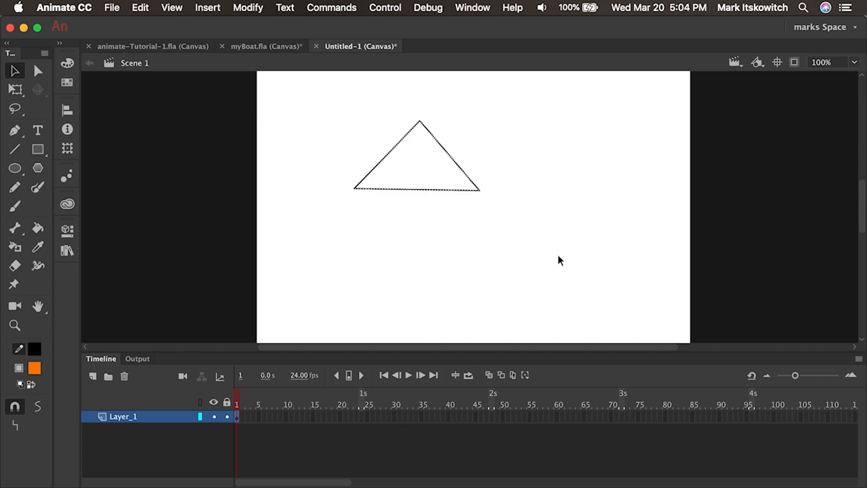
key(Delete)
Step: Draw a four-point path with curved segments on the upper-left part of the stage with the Pen tool, and delete it
click(15, 130)
drag(15, 134, 44, 131)
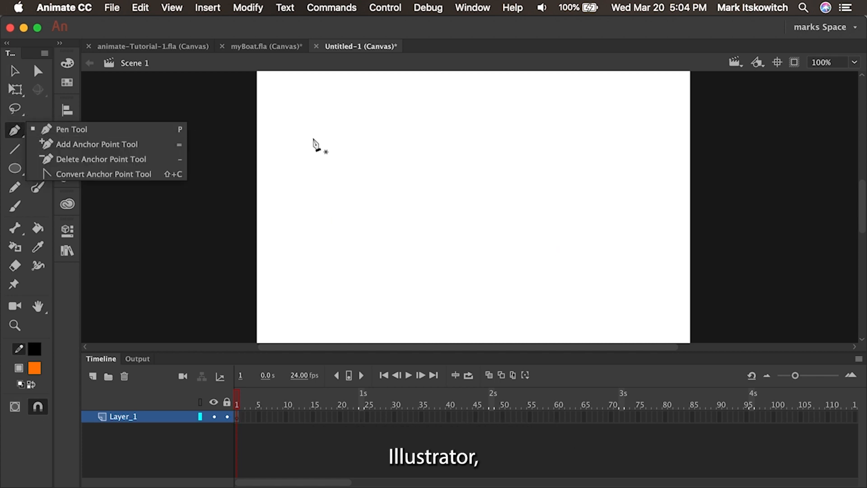
click(313, 137)
click(364, 104)
drag(419, 125, 428, 174)
drag(405, 196, 335, 168)
key(Delete)
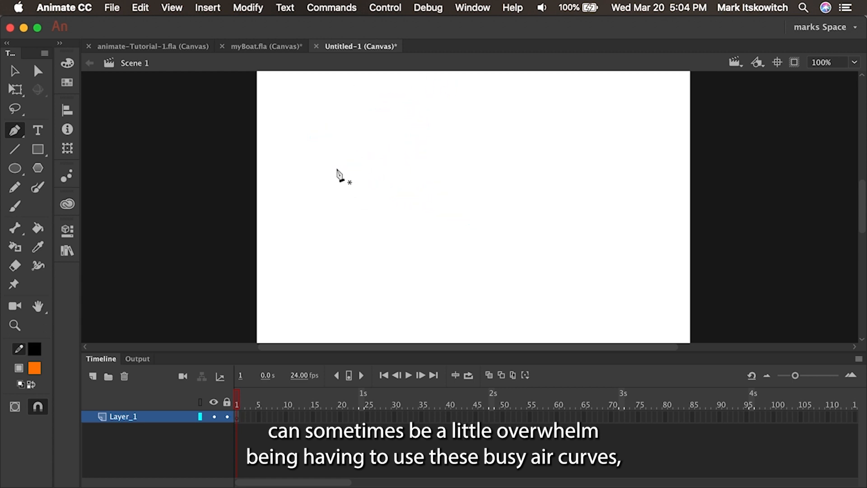
Step: Draw two straight lines with the Line tool that meet in a peak on the upper part of the stage
click(15, 150)
drag(317, 231, 401, 131)
mouse_move(485, 246)
mouse_down()
mouse_move(441, 169)
mouse_move(402, 131)
mouse_up()
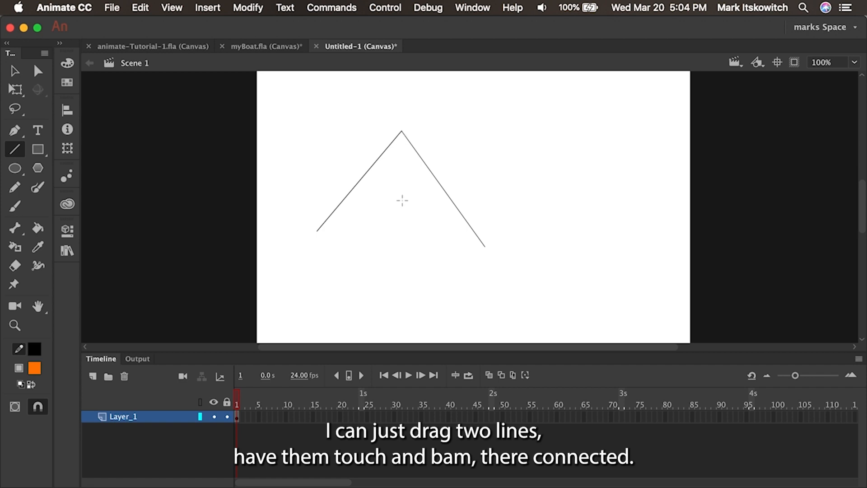
Step: Move the corner where the two lines meet up and to the left, and bend both lines outward into curves with the Selection tool
click(15, 71)
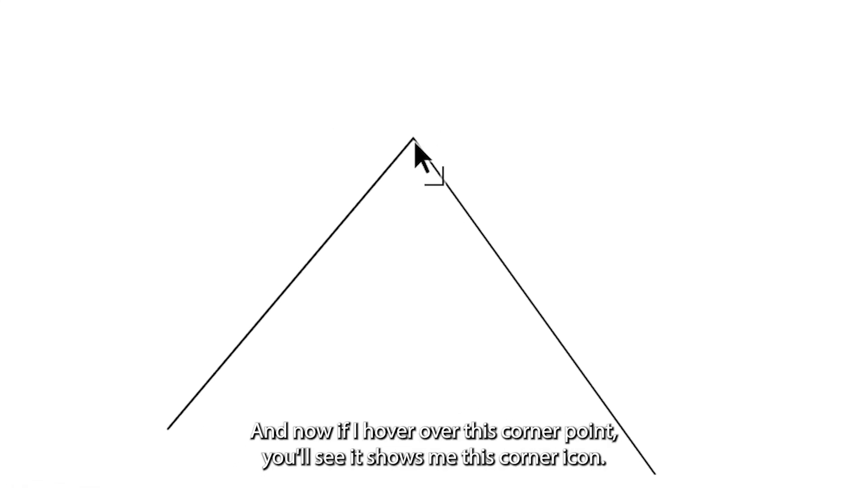
drag(414, 143, 319, 85)
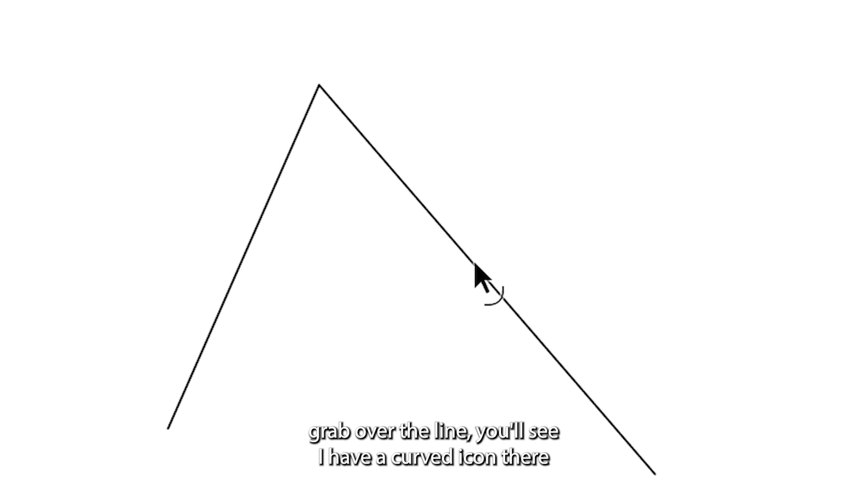
drag(475, 264, 602, 127)
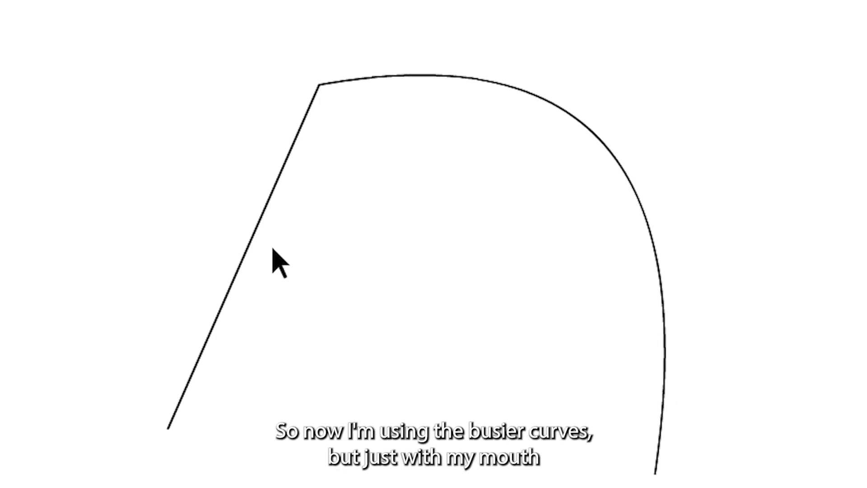
drag(240, 265, 102, 246)
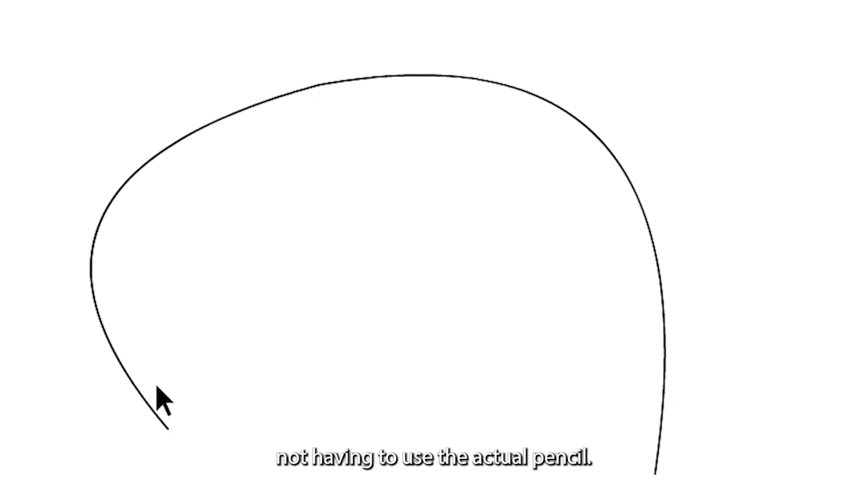
Step: Select the two curved lines together and delete them from the stage
click(22, 37)
drag(22, 37, 835, 486)
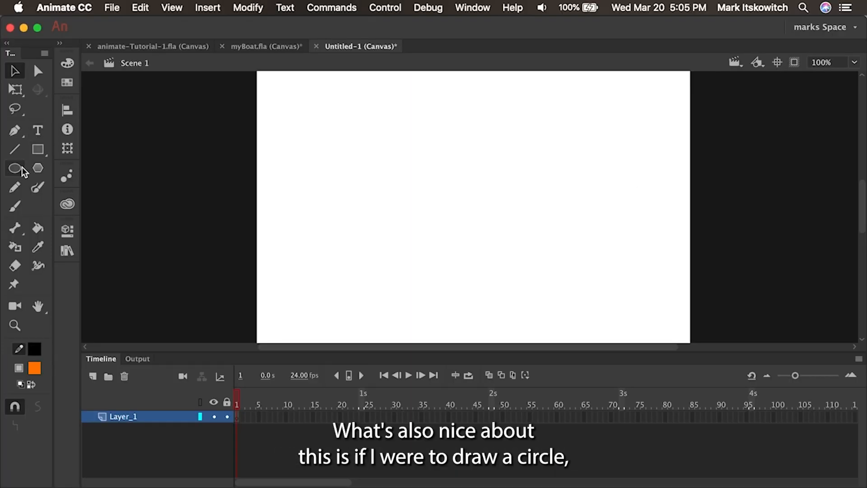
Step: Draw a large orange circle with a black stroke in the middle of the stage and delete its fill, keeping the outline
click(21, 168)
drag(385, 128, 544, 284)
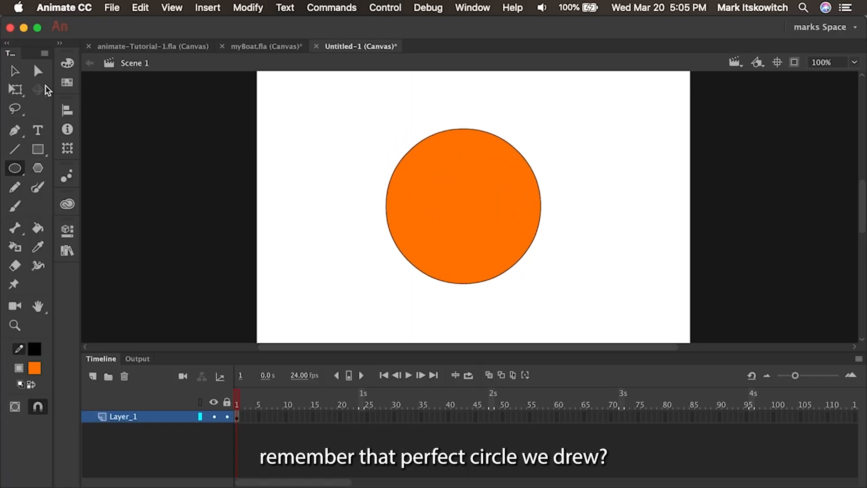
click(14, 71)
click(433, 216)
key(Delete)
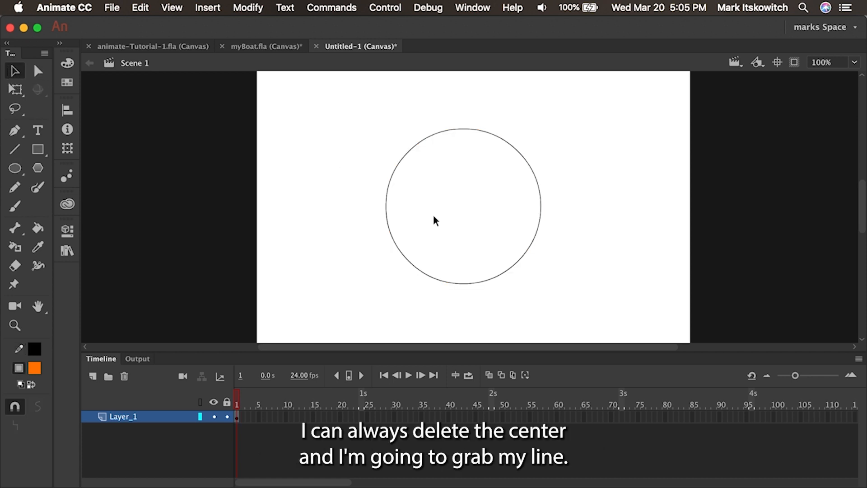
Step: Draw a vertical and a horizontal line through the circle's centre, both extending beyond its outline, with the Line tool
click(15, 149)
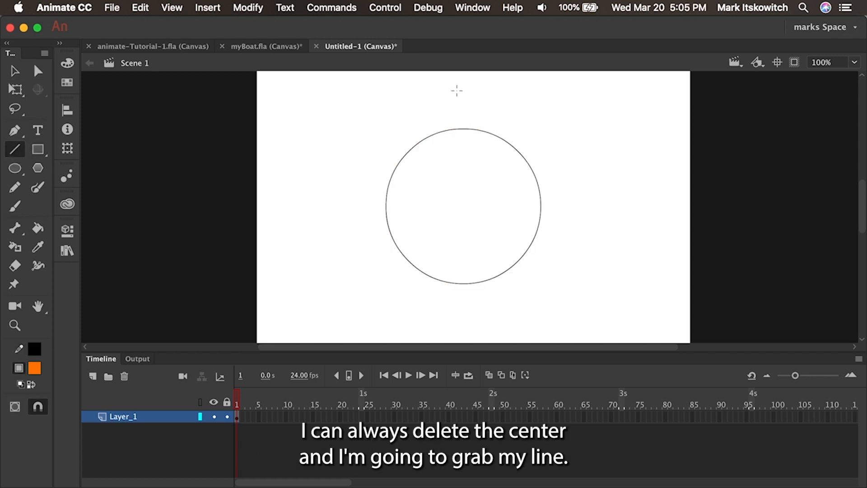
drag(463, 89, 462, 329)
drag(344, 205, 570, 205)
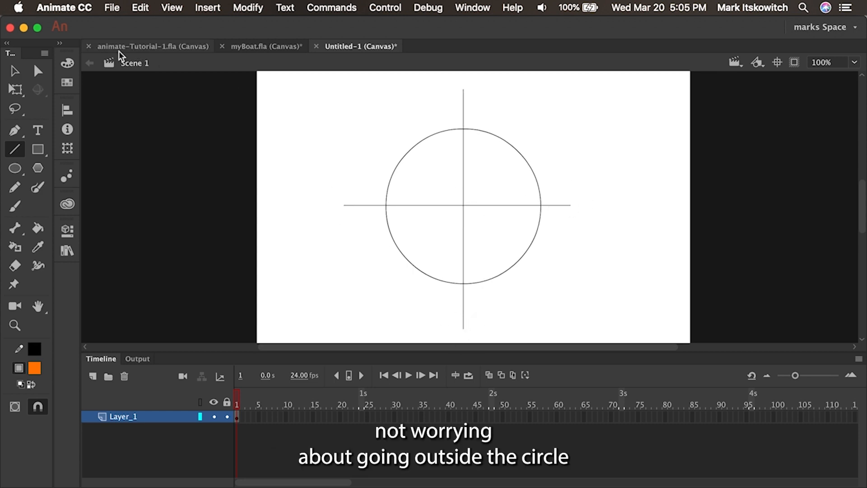
Step: Delete the four line segments that stick out beyond the circle, keeping the cross inside it
click(15, 71)
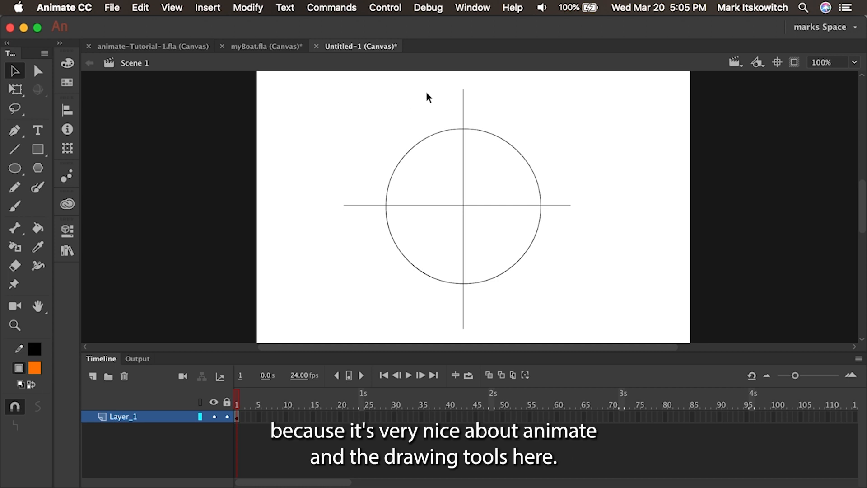
click(463, 105)
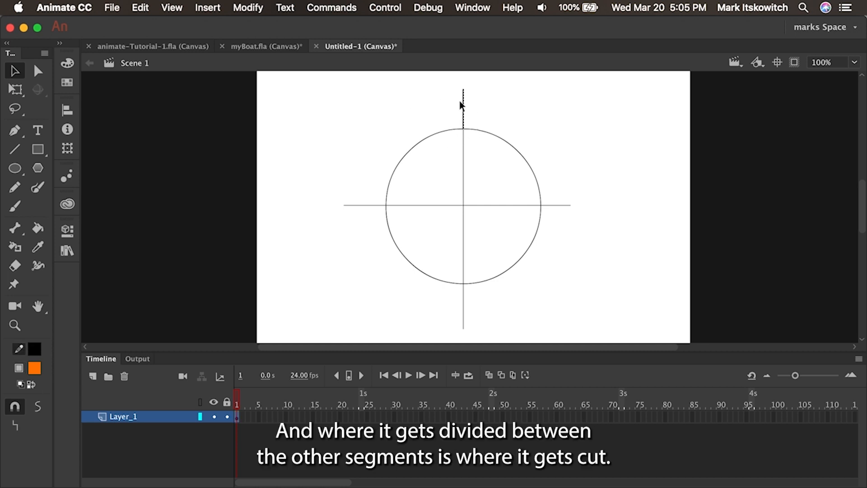
key(Delete)
click(557, 207)
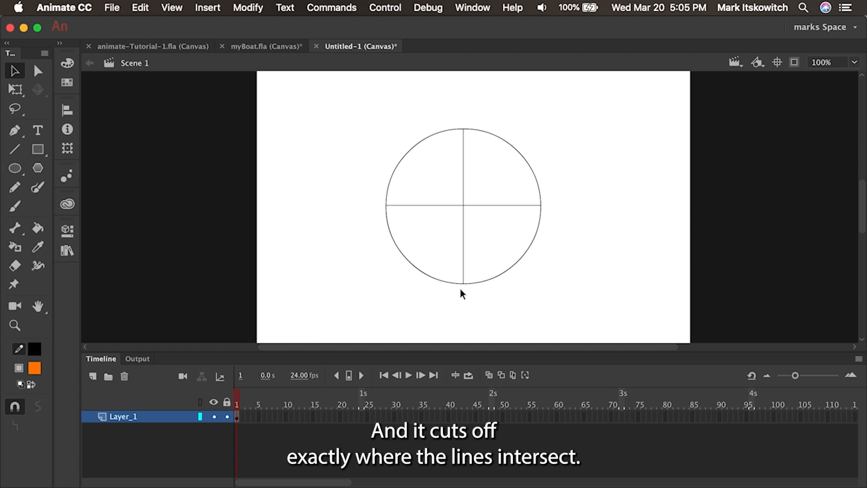
Step: Fill the circle's lower-left quarter with orange and its upper-right quarter with bright green using the Paint Bucket
click(37, 227)
click(434, 236)
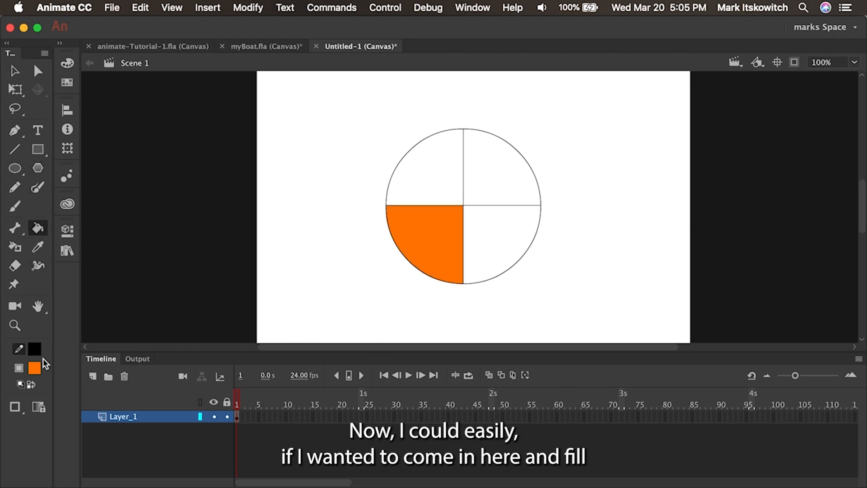
click(35, 368)
click(210, 412)
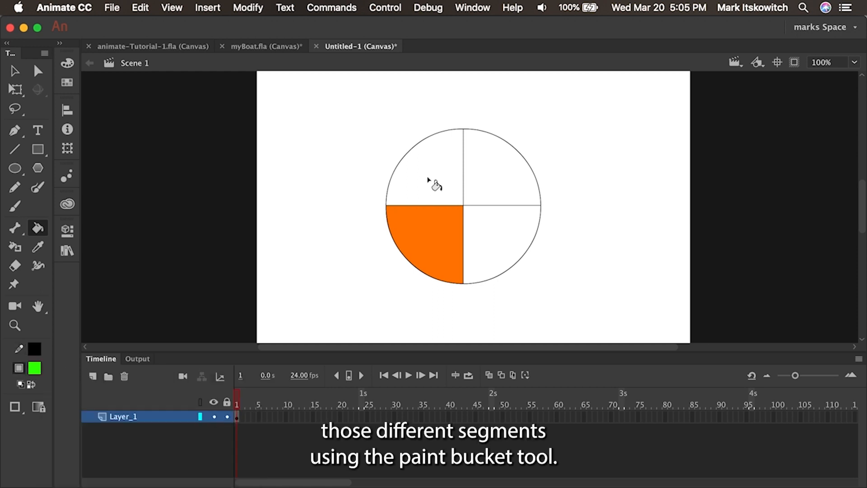
click(483, 186)
Step: Fill the circle's upper-left quarter with blue and its lower-right quarter with yellow
click(33, 371)
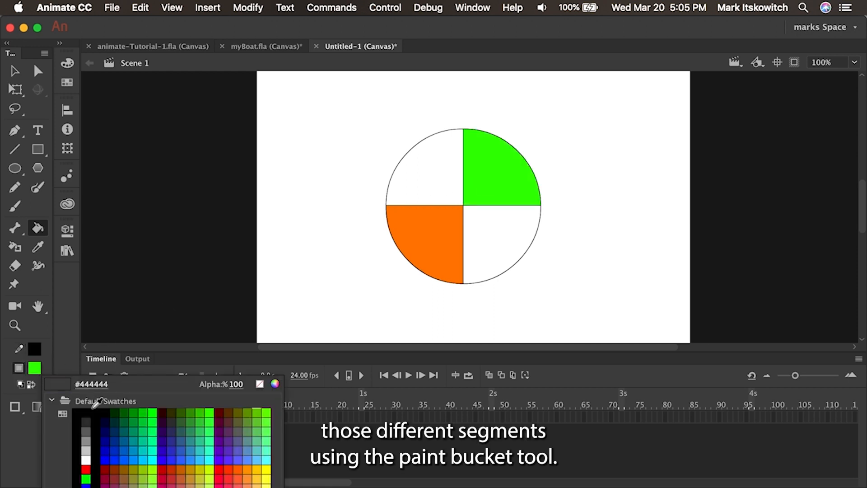
click(119, 449)
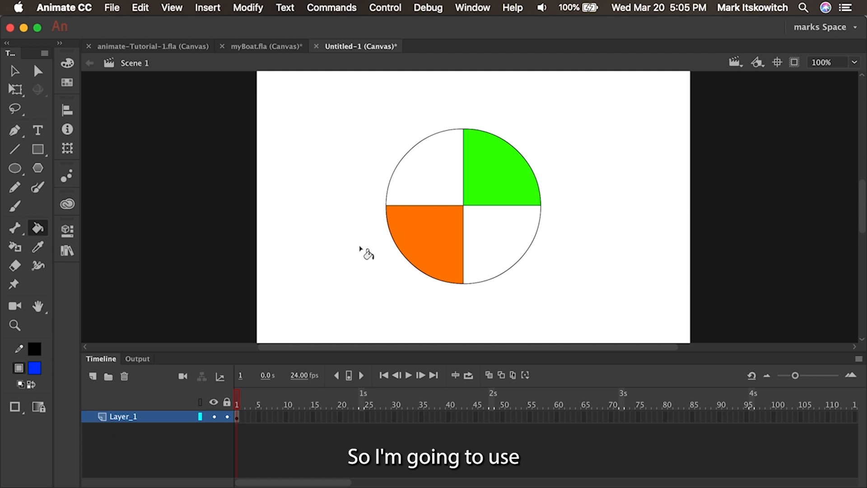
click(407, 199)
click(34, 374)
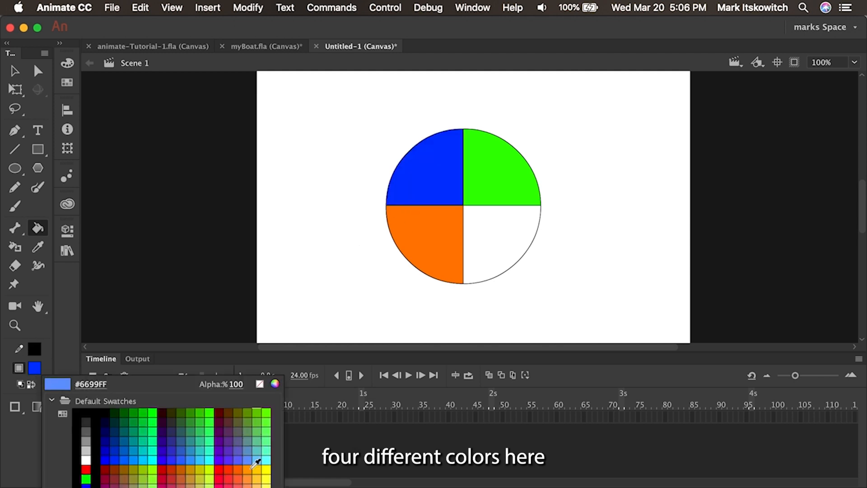
click(267, 468)
click(503, 241)
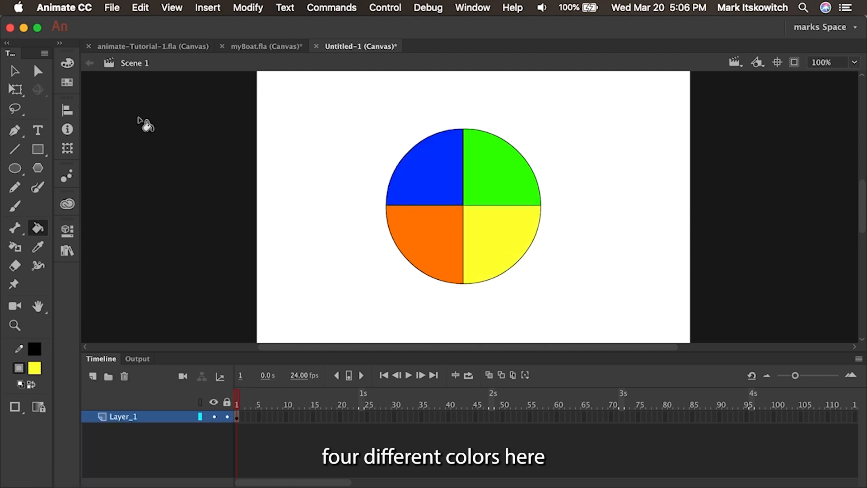
Step: Delete all the black strokes of the circle and its dividing lines with the Selection tool, leaving the four coloured fills
click(28, 72)
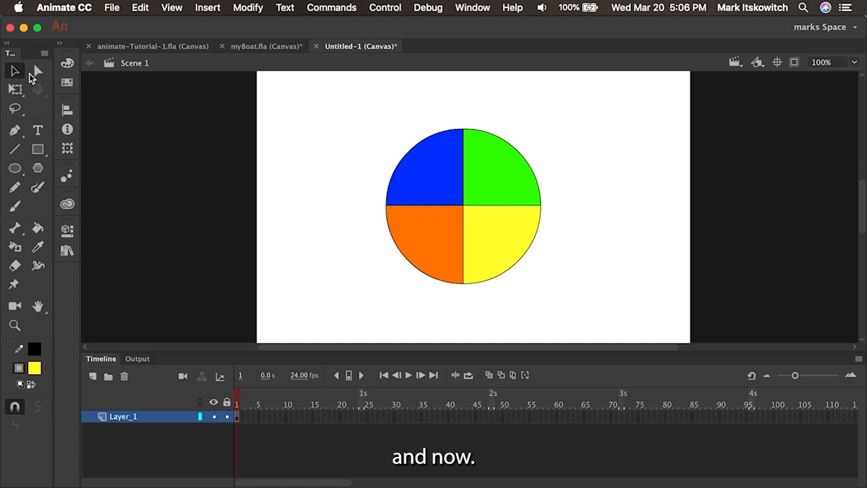
click(473, 206)
key(Delete)
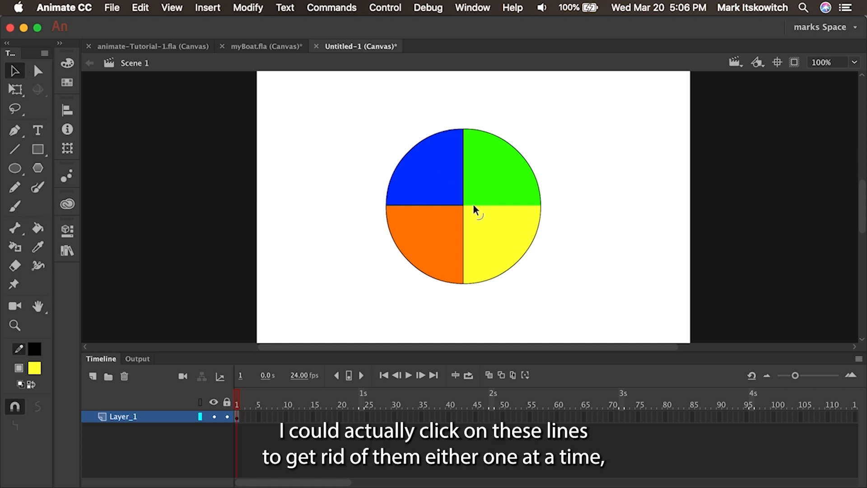
double_click(464, 233)
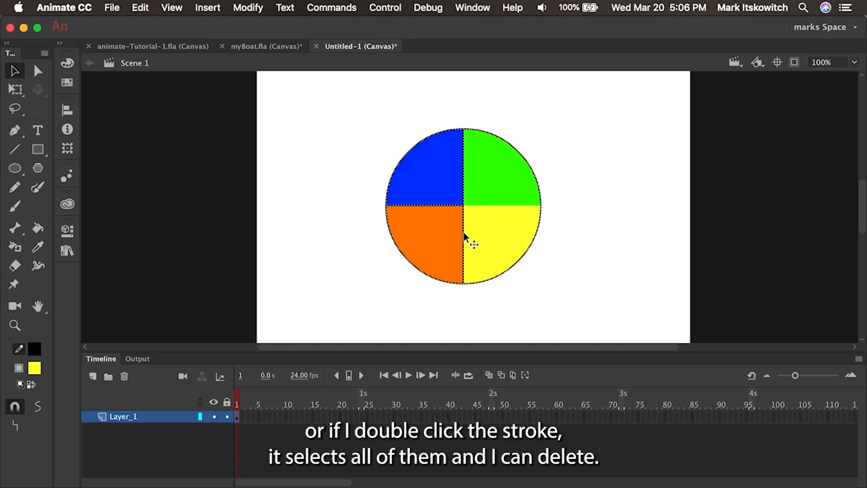
key(Delete)
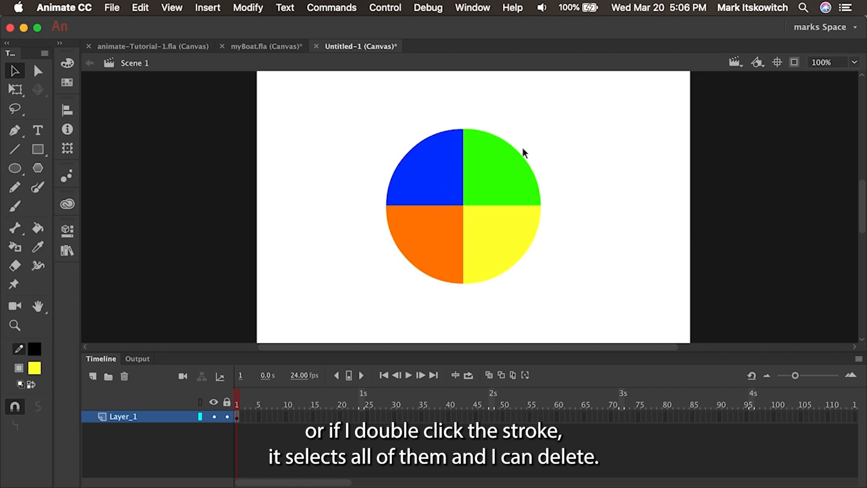
Step: Pull the point where the four coloured quarters meet to the left, and delete the entire circle from the stage
drag(464, 204, 481, 158)
drag(503, 168, 427, 208)
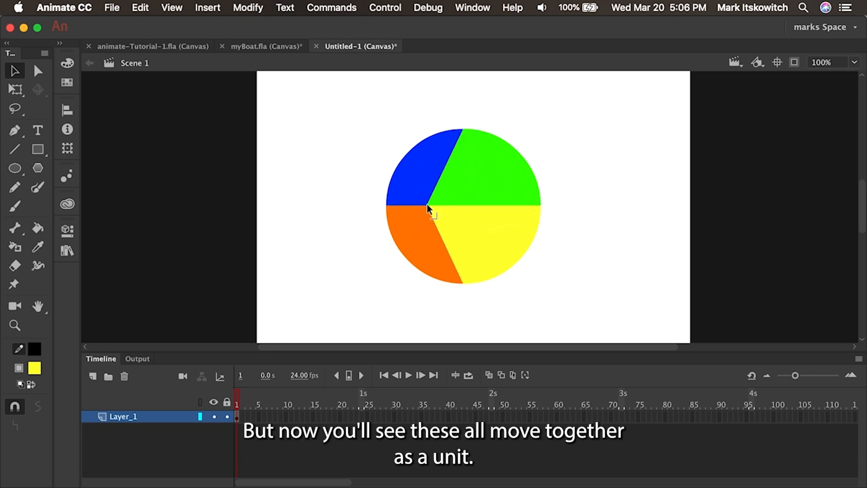
drag(370, 104, 556, 324)
key(Delete)
Step: Try freehand strokes across the stage with the Pencil tool in Ink mode and undo them
key(y)
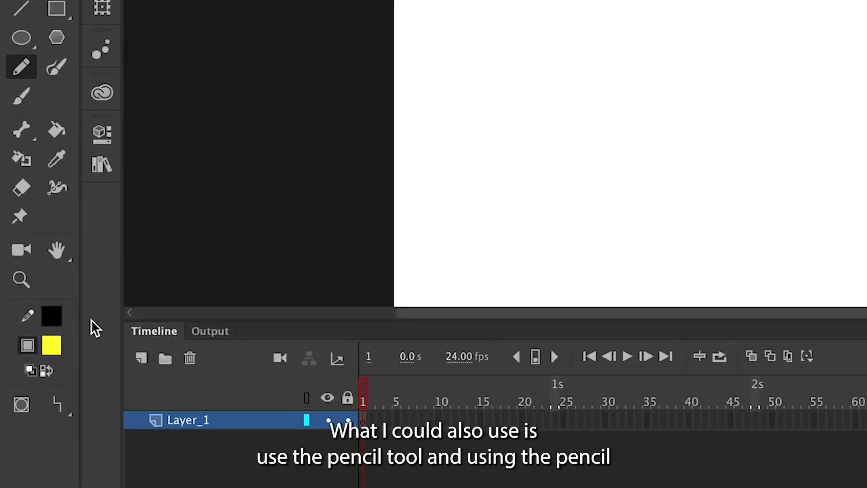
click(69, 402)
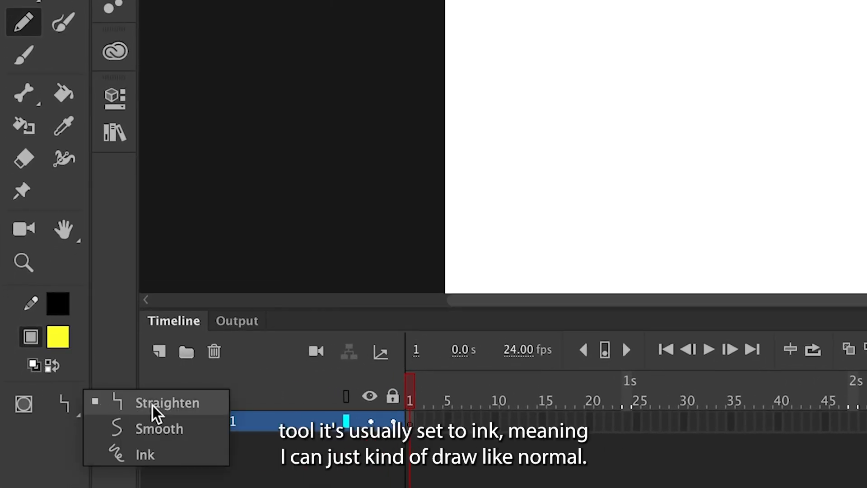
click(137, 450)
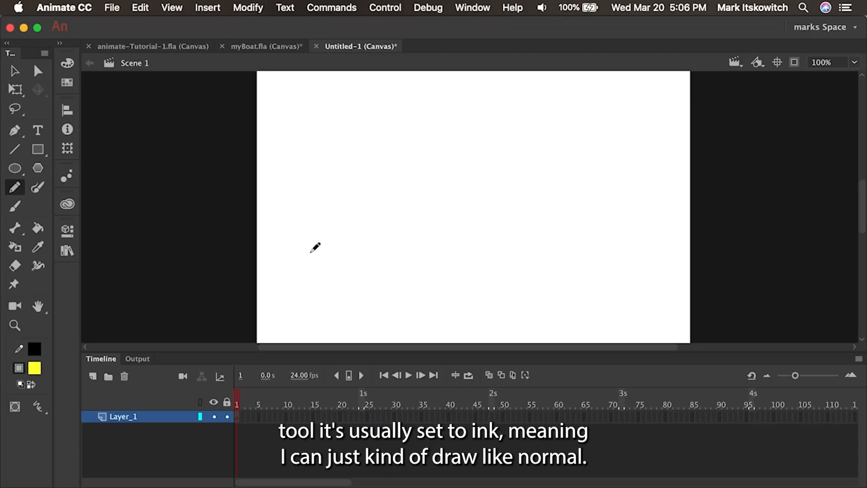
drag(309, 252, 352, 173)
mouse_move(372, 200)
mouse_down()
mouse_move(519, 183)
mouse_move(535, 170)
mouse_up()
key(super+z)
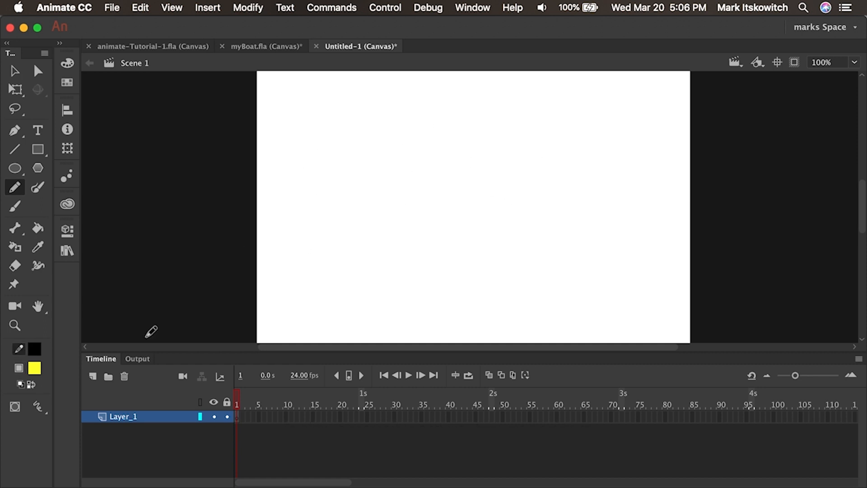
Step: Set the Pencil mode to Smooth, try a long wavy line rising across the stage, and undo it
click(45, 408)
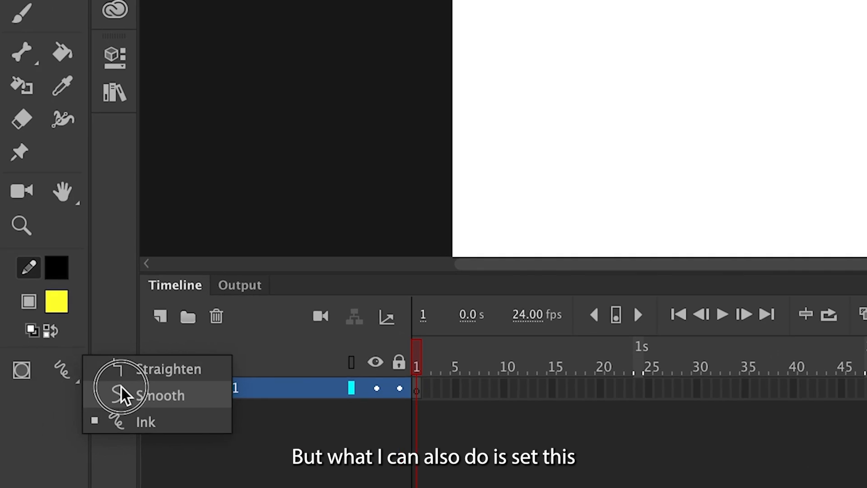
click(121, 386)
mouse_move(319, 277)
mouse_down()
mouse_move(321, 221)
mouse_move(451, 140)
mouse_move(500, 130)
mouse_up()
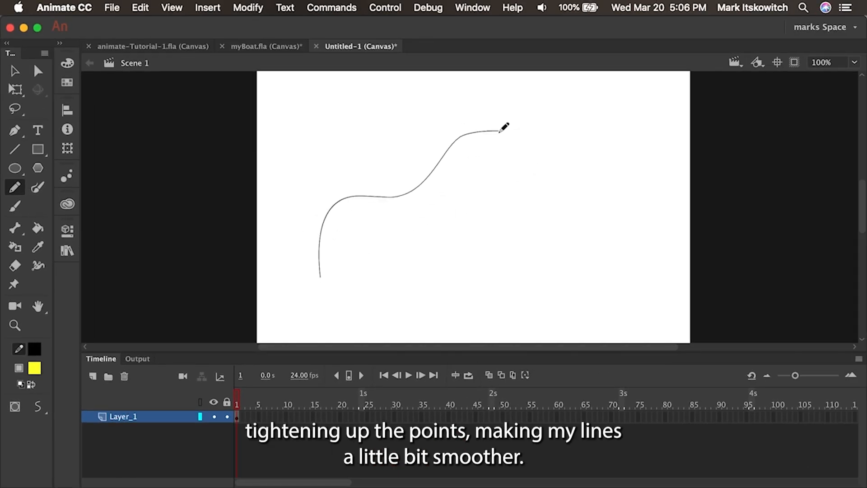
key(super+z)
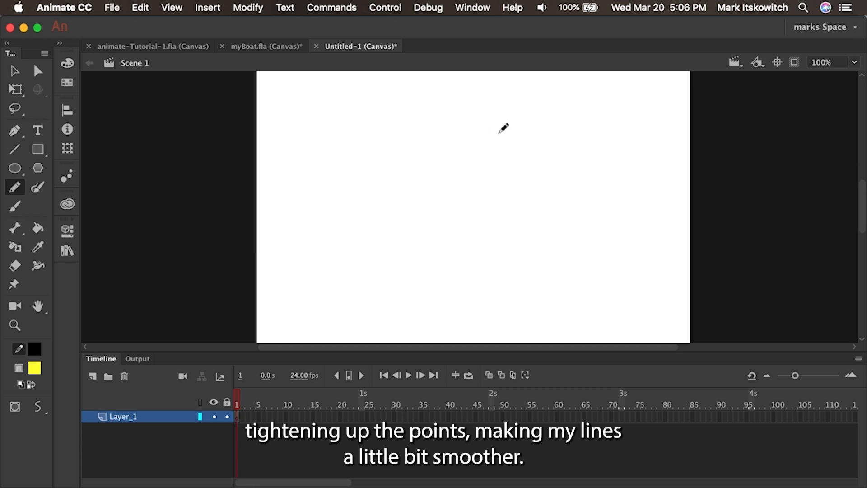
Step: Set the Pencil mode to Straighten and try out a rough circle and two more freehand shapes beside it
click(39, 406)
click(37, 416)
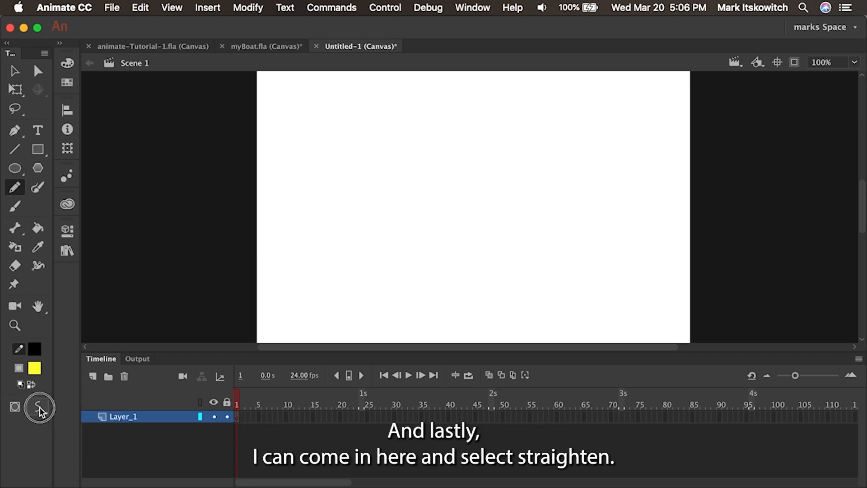
click(38, 405)
click(85, 405)
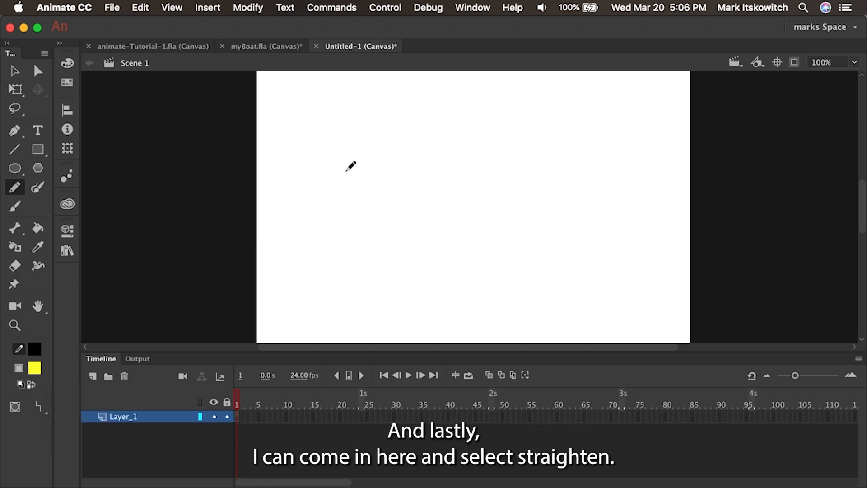
mouse_move(350, 142)
mouse_down()
mouse_move(326, 145)
mouse_move(330, 199)
mouse_move(376, 165)
mouse_move(349, 137)
mouse_up()
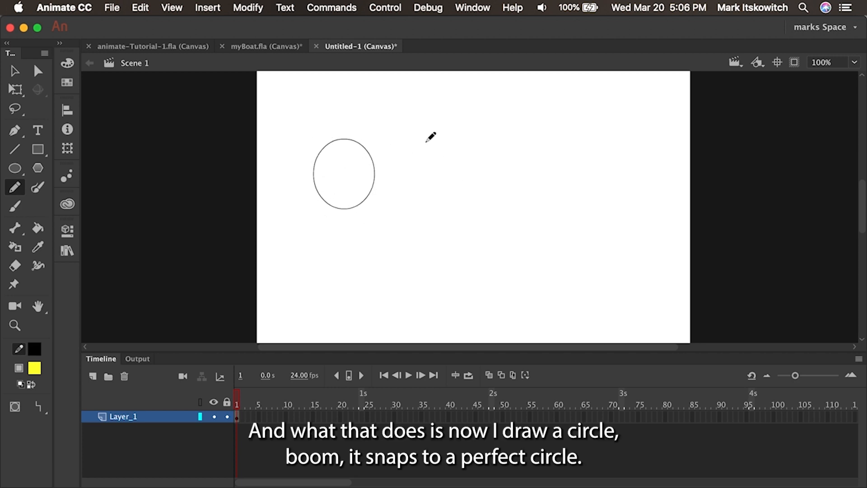
mouse_move(406, 143)
mouse_down()
mouse_move(411, 207)
mouse_move(479, 208)
mouse_move(466, 141)
mouse_move(458, 133)
mouse_move(402, 138)
mouse_up()
mouse_move(494, 207)
mouse_down()
mouse_move(556, 134)
mouse_move(582, 203)
mouse_move(499, 204)
mouse_up()
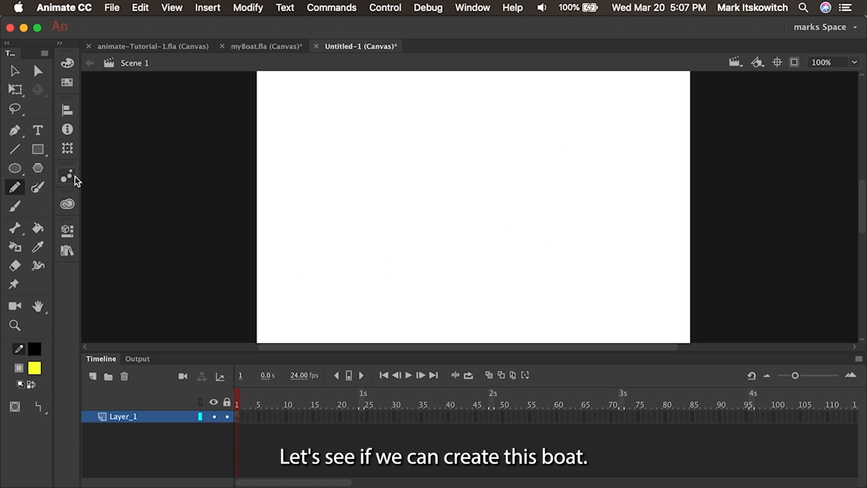
Step: Draw a wide yellow rectangle with a black stroke on the lower half of the stage, and delete its fill and outline
click(39, 150)
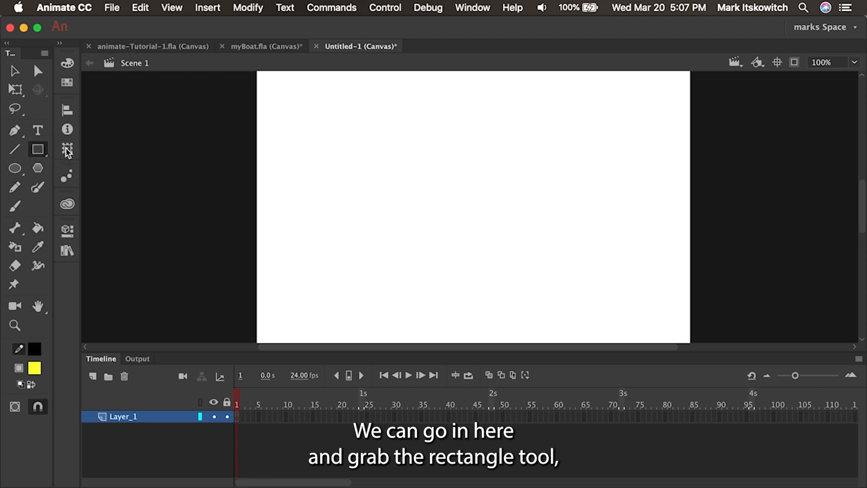
mouse_move(307, 220)
mouse_down()
mouse_move(371, 300)
mouse_move(605, 310)
mouse_up()
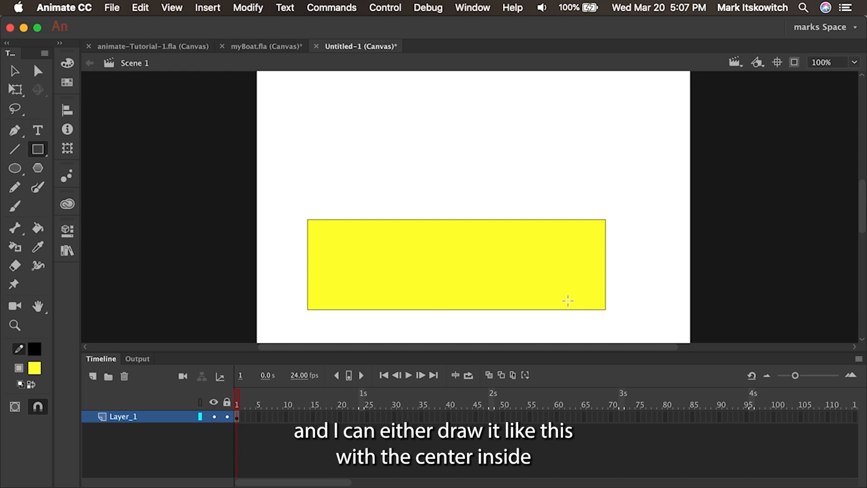
key(v)
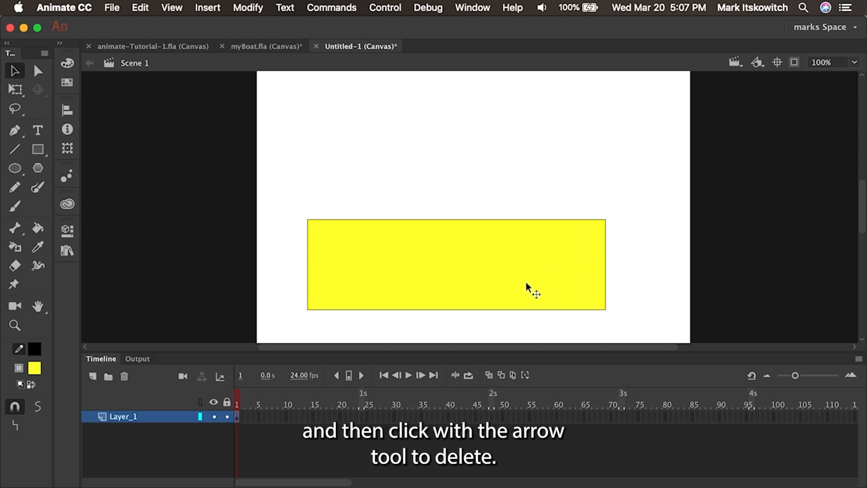
click(525, 282)
key(Delete)
key(ctrl+a)
key(Delete)
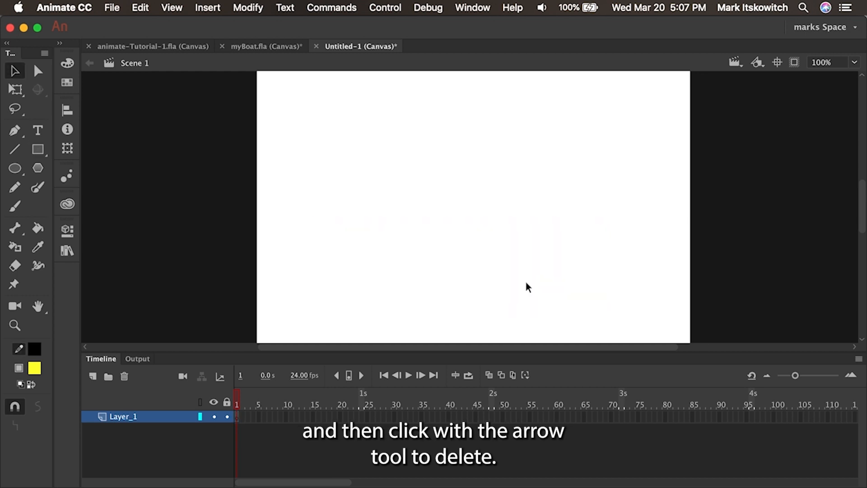
Step: Set the fill to none and draw a wide black-stroked rectangle on the lower half of the stage
click(34, 368)
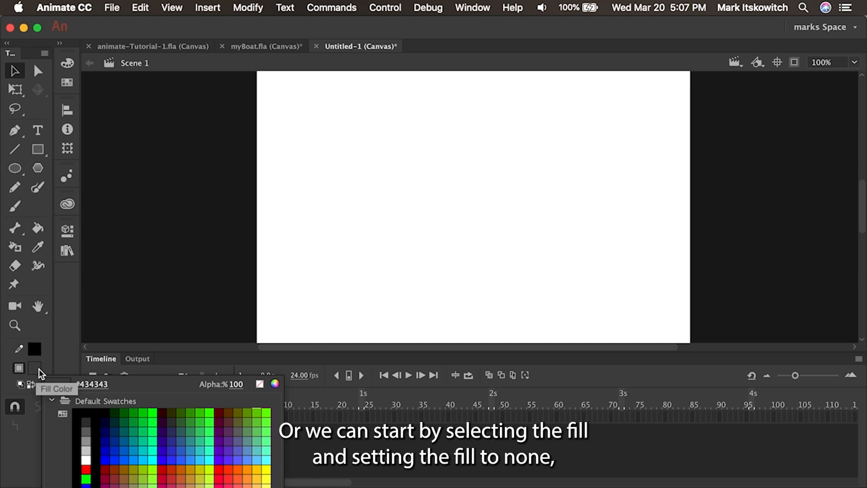
click(260, 384)
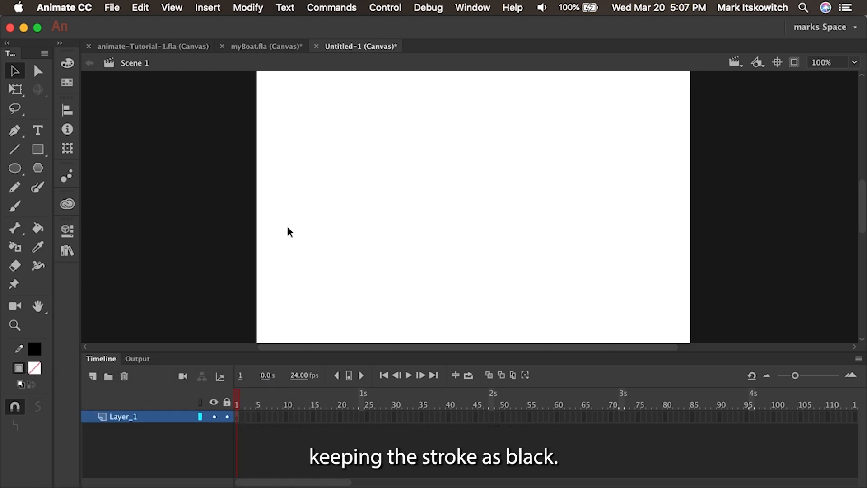
click(38, 149)
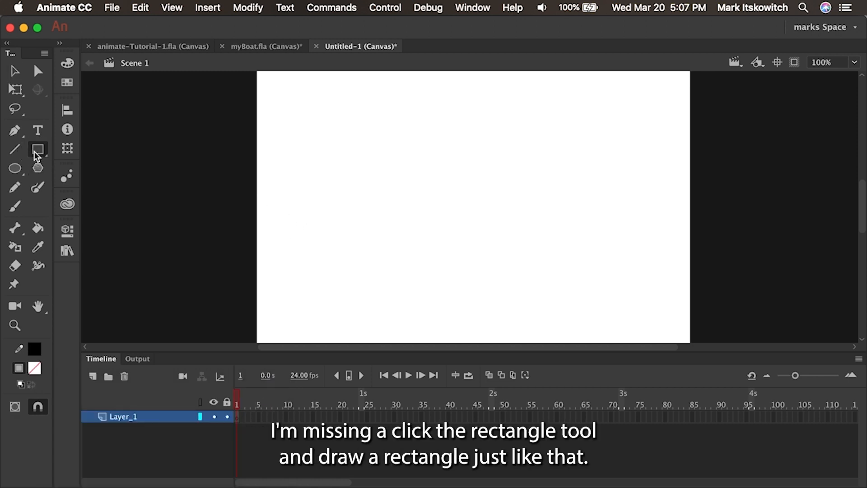
click(320, 212)
drag(321, 212, 613, 294)
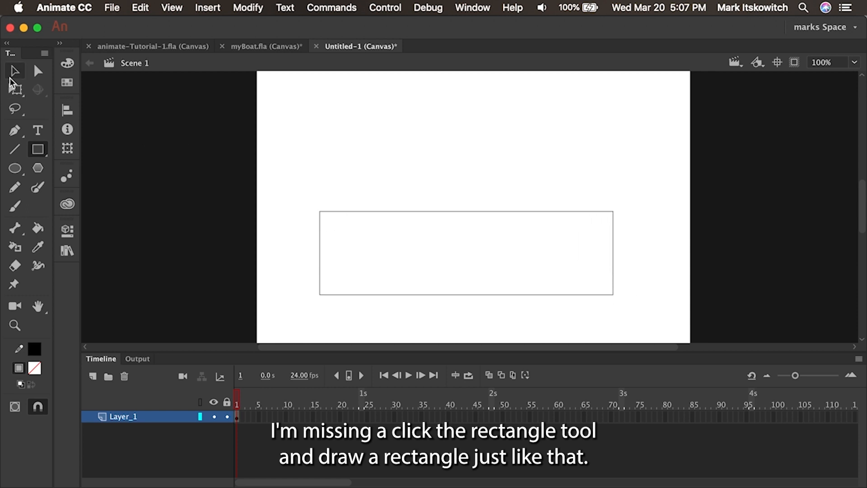
Step: Reshape the rectangle into a boat hull with a raised, rounded bow, a sagging upper edge and an inward-slanting stern
click(14, 73)
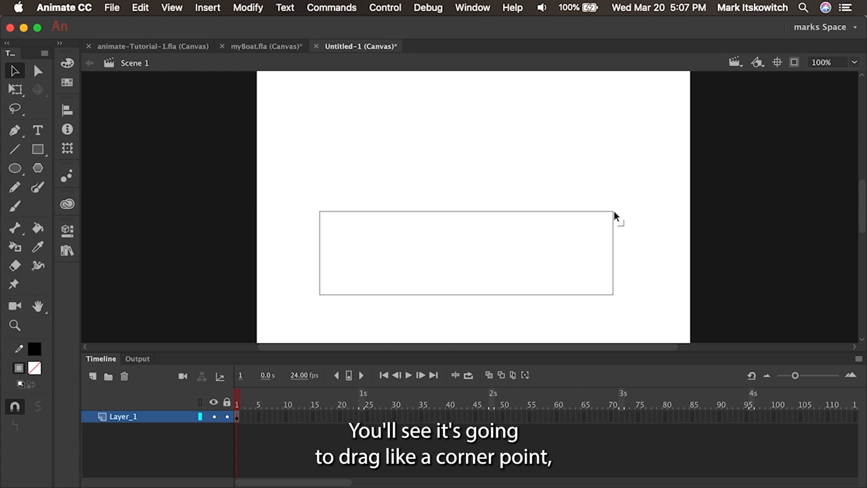
drag(614, 210, 649, 165)
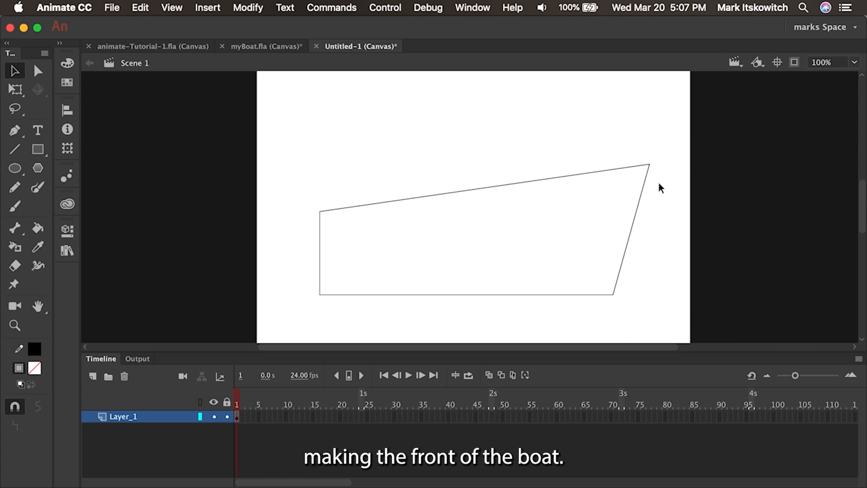
drag(631, 228, 650, 230)
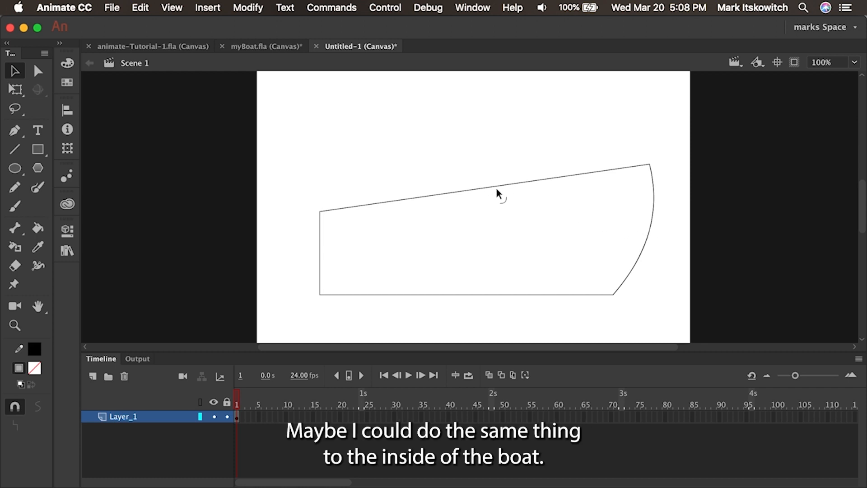
drag(500, 186, 526, 220)
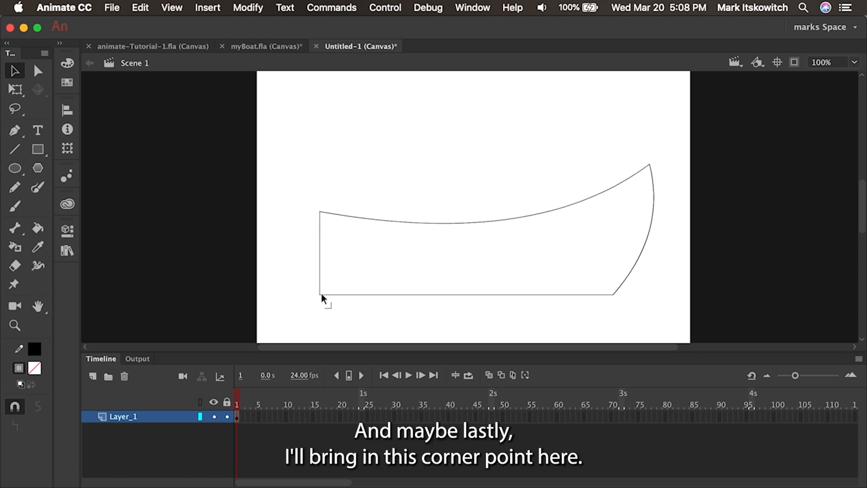
drag(321, 293, 350, 293)
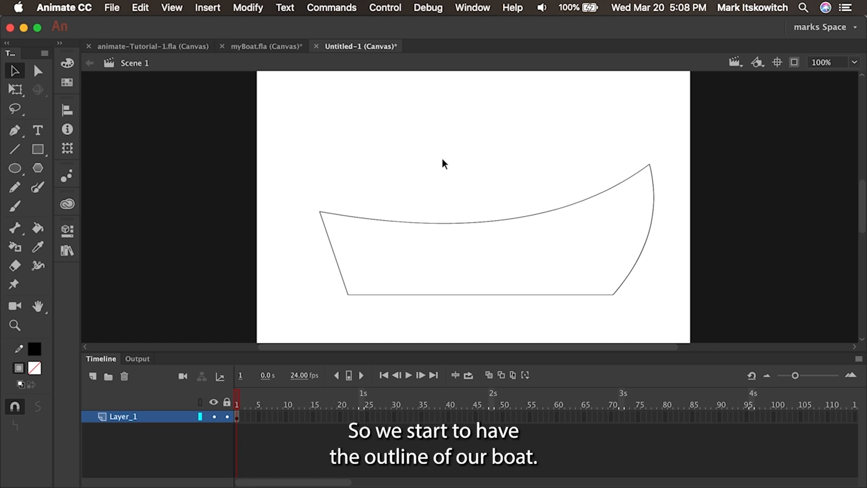
Step: Copy the hull's curved upper edge, paste the copy in the centre, and move it above the hull
click(464, 222)
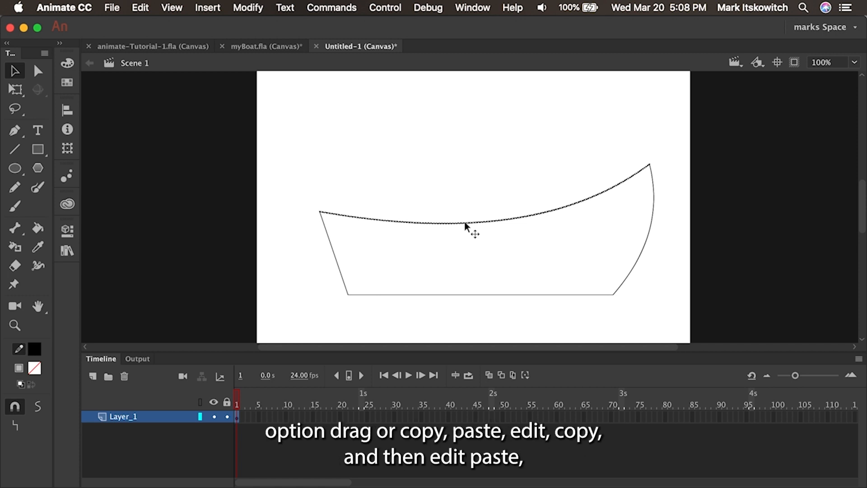
click(140, 12)
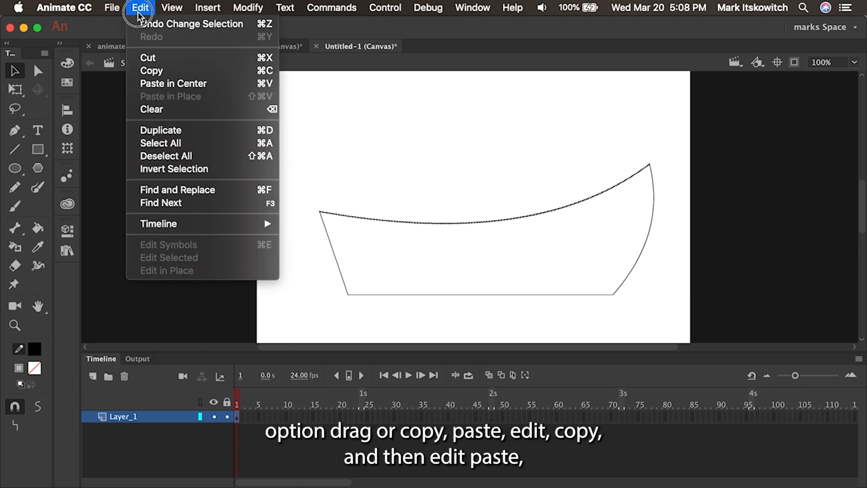
click(153, 71)
click(212, 84)
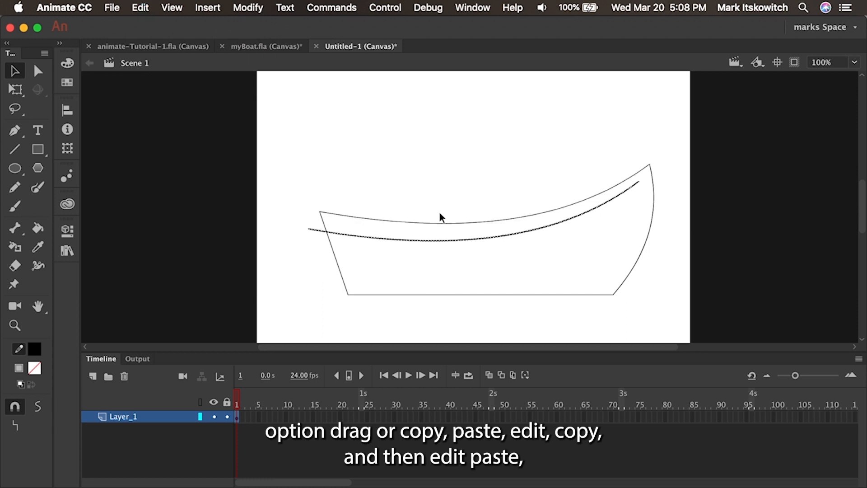
drag(460, 239, 462, 178)
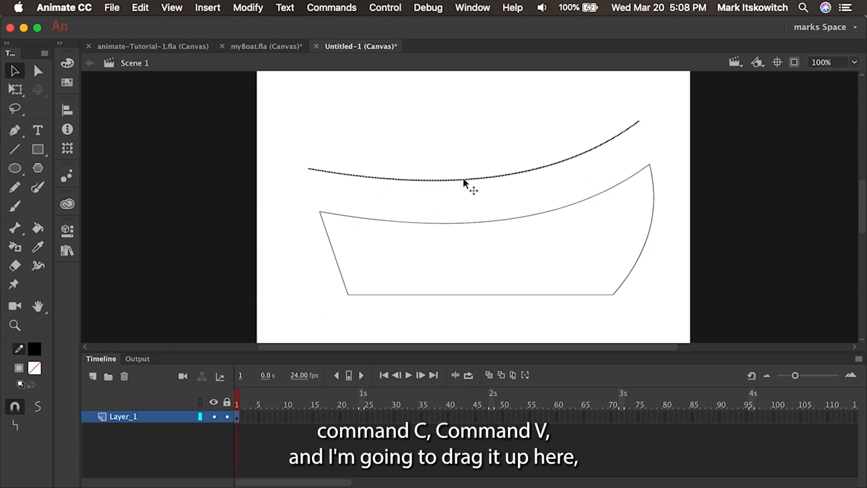
click(506, 118)
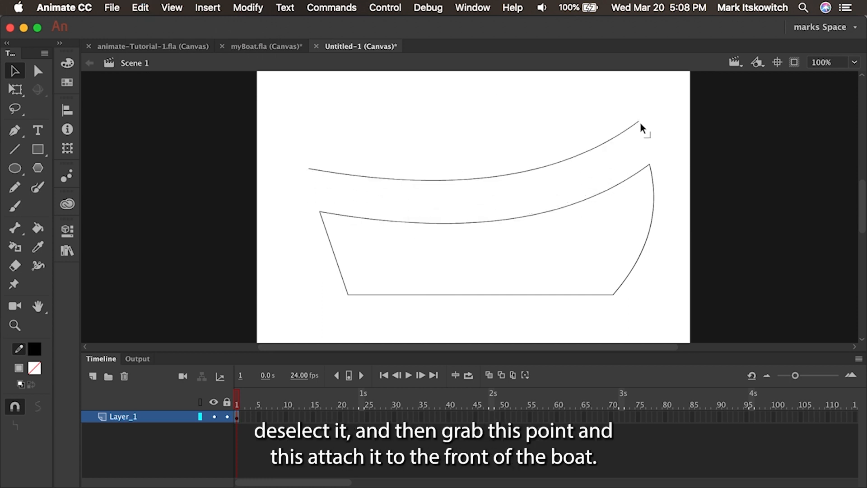
Step: Attach the copied curve's bow end to the hull's bow tip and lower its free end slightly to form the far rim
drag(640, 120, 648, 165)
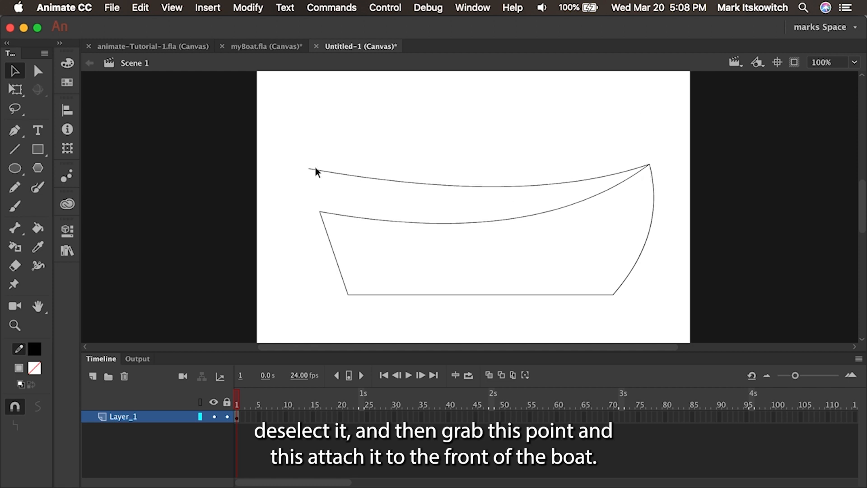
drag(377, 179, 375, 186)
mouse_move(310, 169)
mouse_down()
mouse_move(311, 185)
mouse_move(319, 174)
mouse_up()
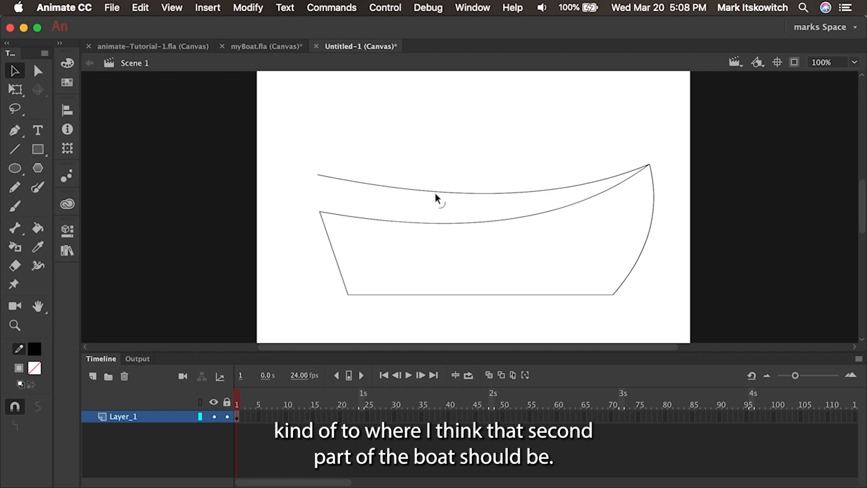
Step: Draw a straight line from the hull's upper stern corner to the far rim, and delete the rim segment extending past it
click(20, 153)
drag(320, 212, 402, 188)
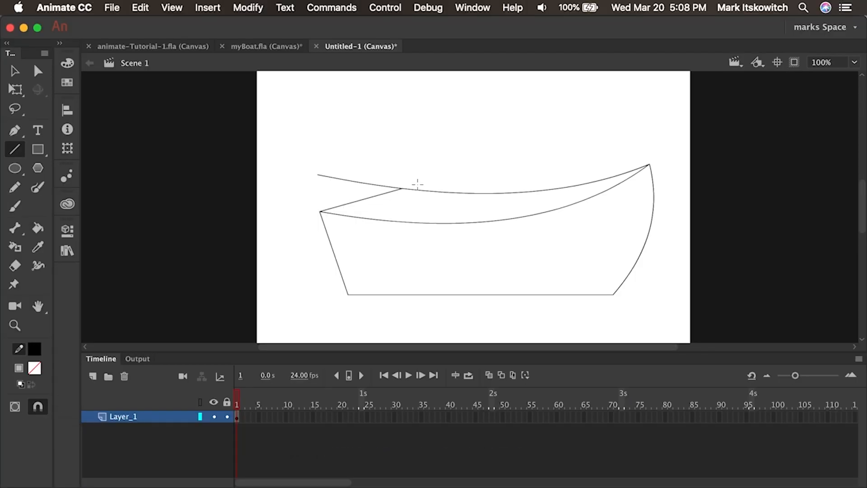
click(15, 71)
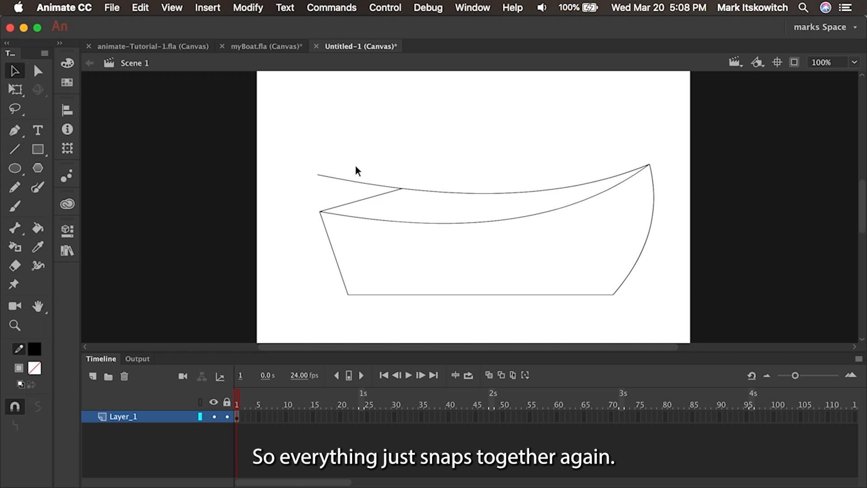
click(361, 182)
key(Delete)
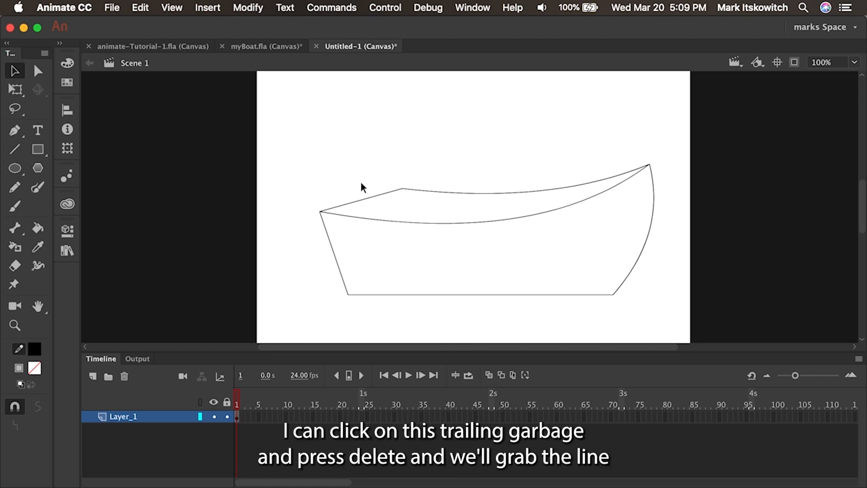
Step: Draw a vertical line at the boat's inner back corner and four lines between the rims to outline two seats
click(15, 149)
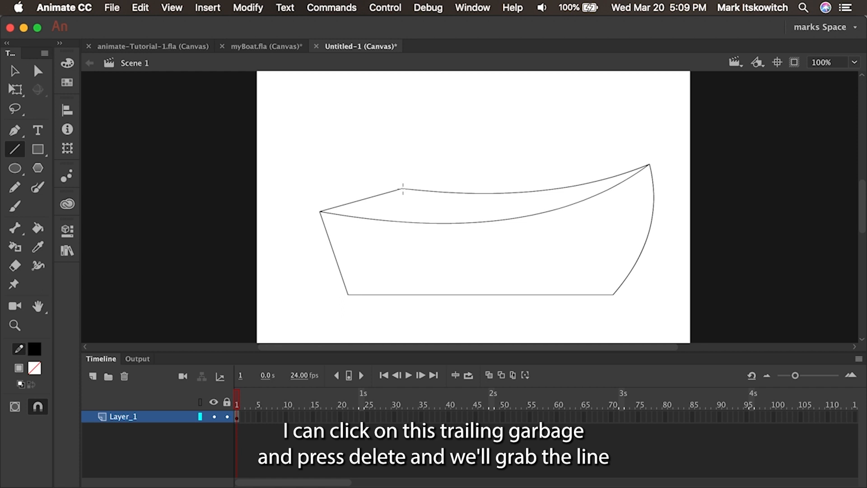
mouse_move(403, 189)
mouse_down()
mouse_move(402, 221)
mouse_move(457, 194)
mouse_move(472, 194)
mouse_move(478, 207)
mouse_move(493, 194)
mouse_move(505, 205)
mouse_move(514, 194)
mouse_move(535, 190)
mouse_up()
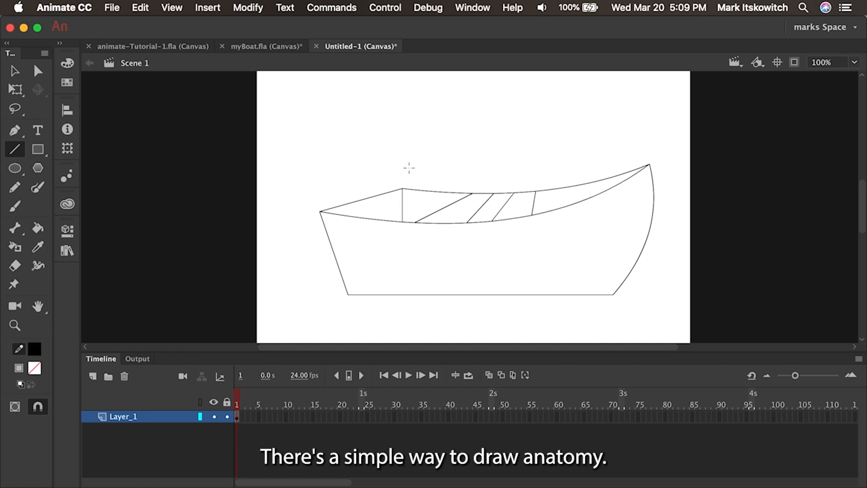
Step: Fill the outside of the hull with a golden brown using the Paint Bucket tool
click(38, 228)
click(34, 368)
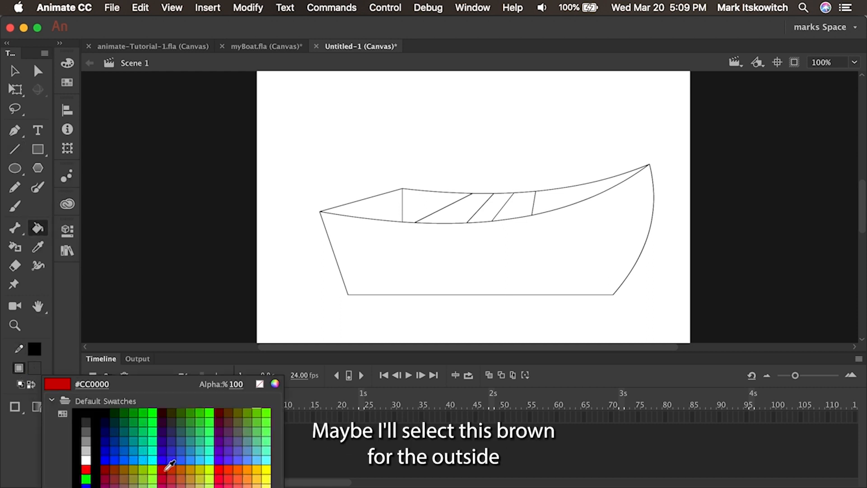
click(189, 469)
click(405, 289)
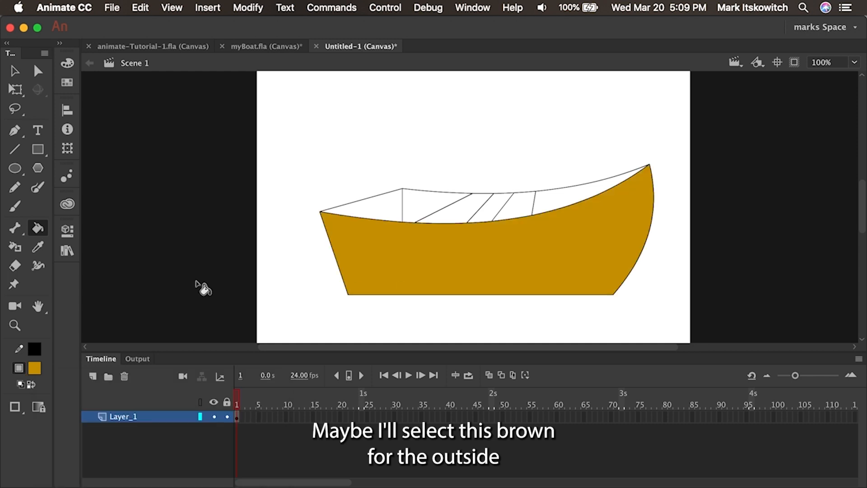
Step: Fill the four inner areas of the boat around the seats with a darker brown
click(36, 368)
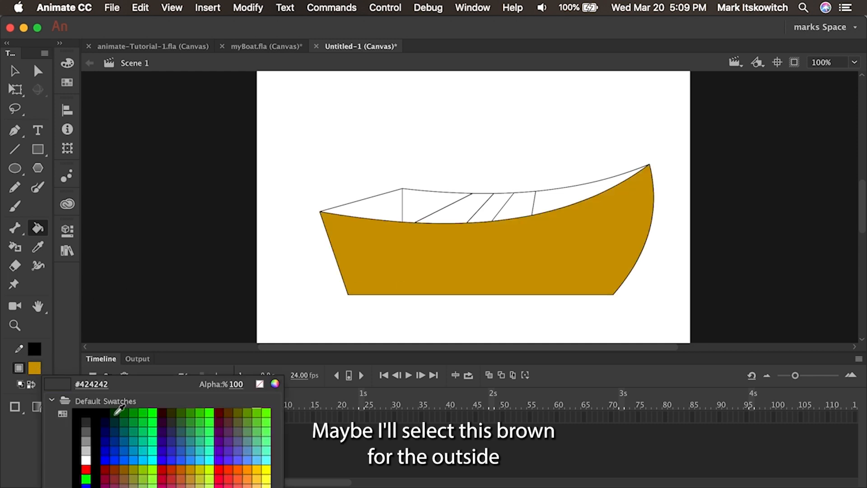
click(129, 462)
click(381, 209)
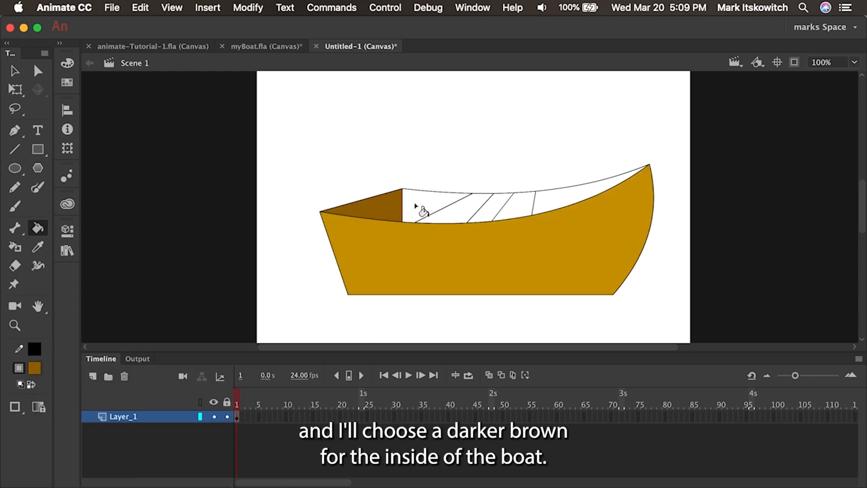
click(429, 206)
click(490, 210)
click(555, 211)
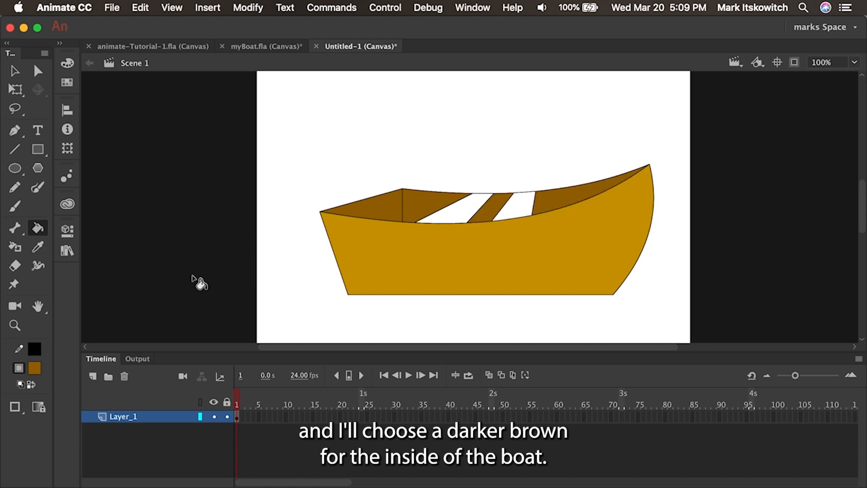
Step: Fill the two boat seats with yellow
click(37, 368)
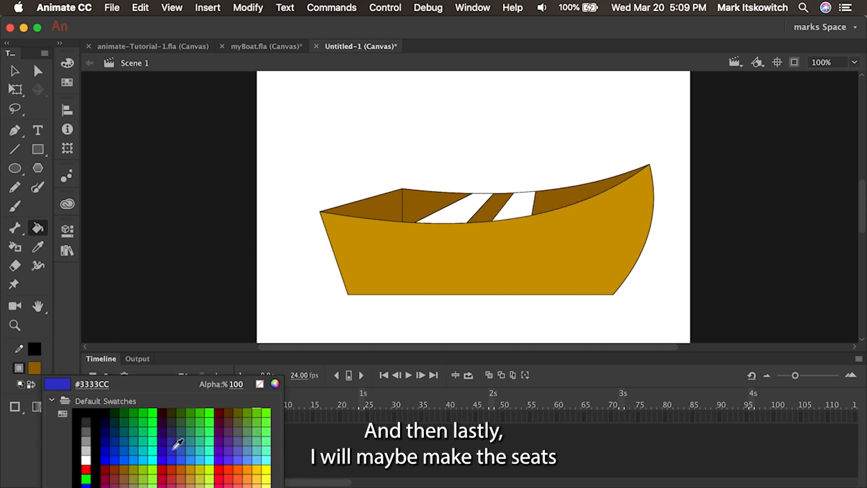
click(267, 469)
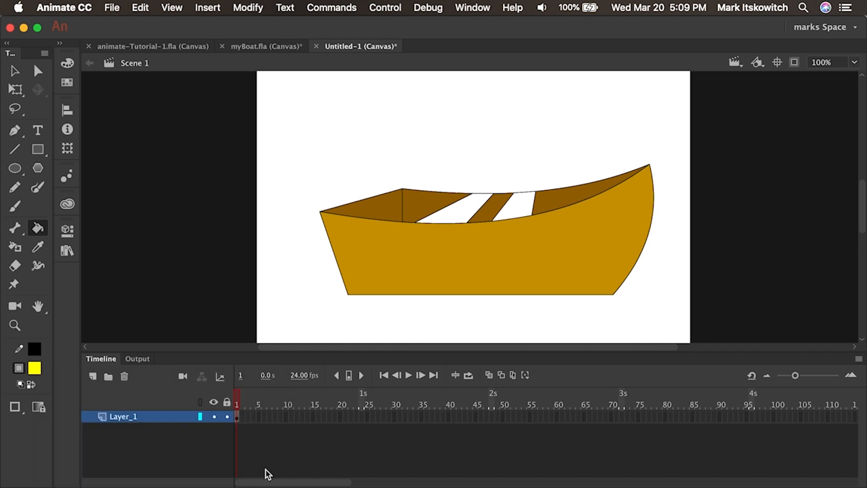
click(474, 216)
click(520, 210)
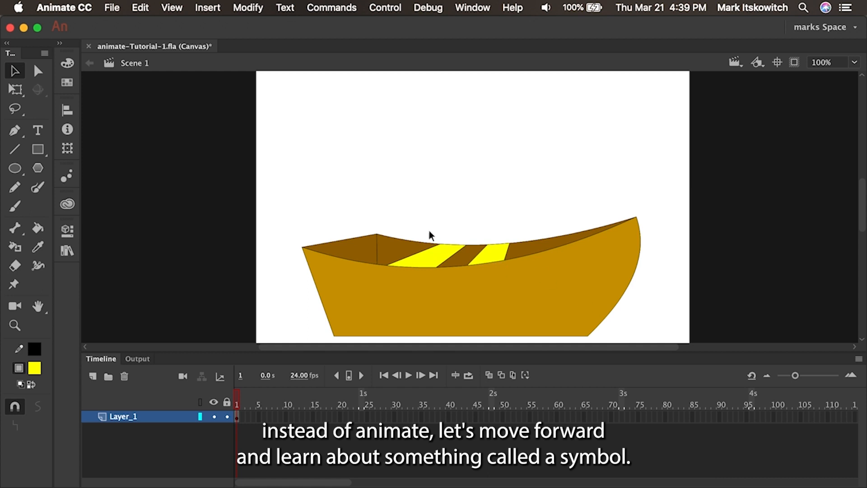
Step: Try moving the hull's brown fill up away from its outline, undo the move, and deselect it
click(387, 294)
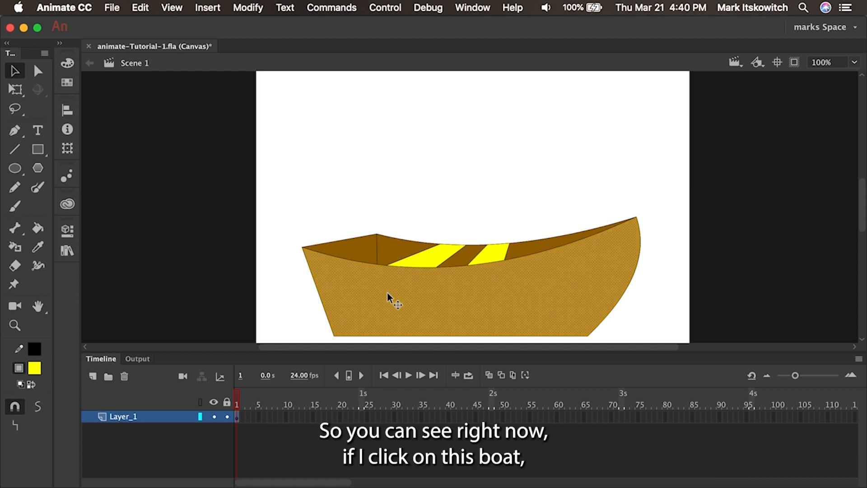
drag(387, 294, 381, 151)
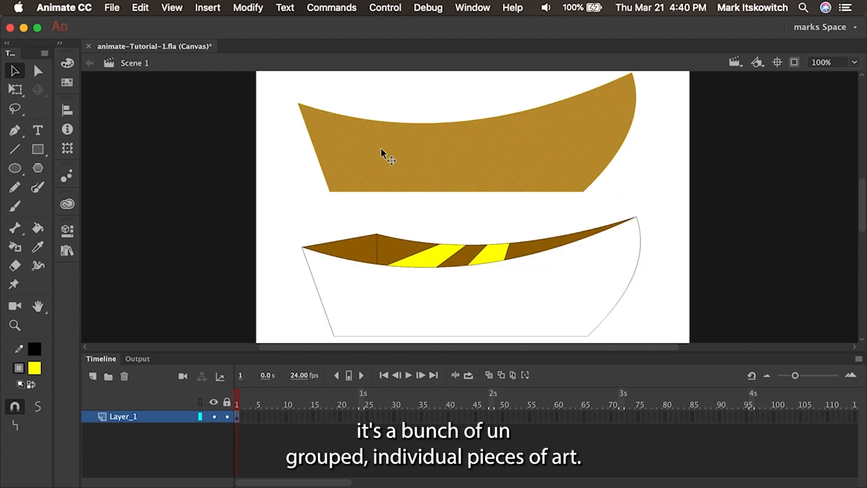
key(super+z)
click(370, 170)
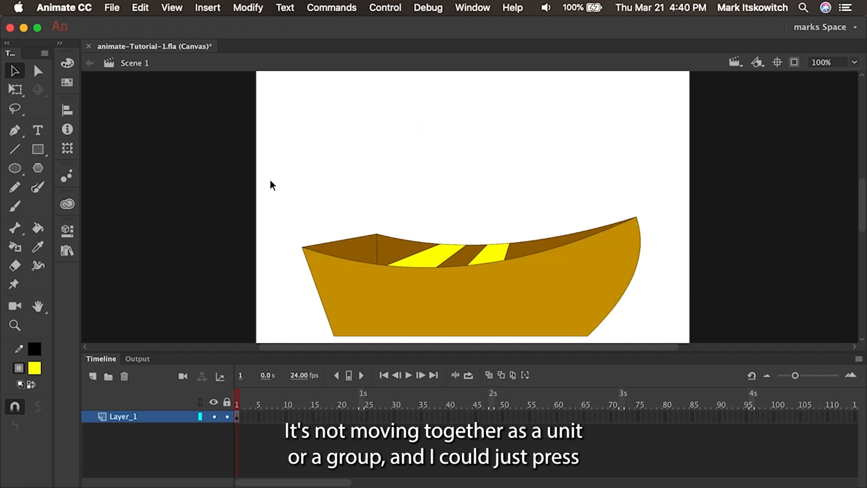
Step: Select all of the boat artwork, group it, and undo the grouping
key(super+a)
click(247, 8)
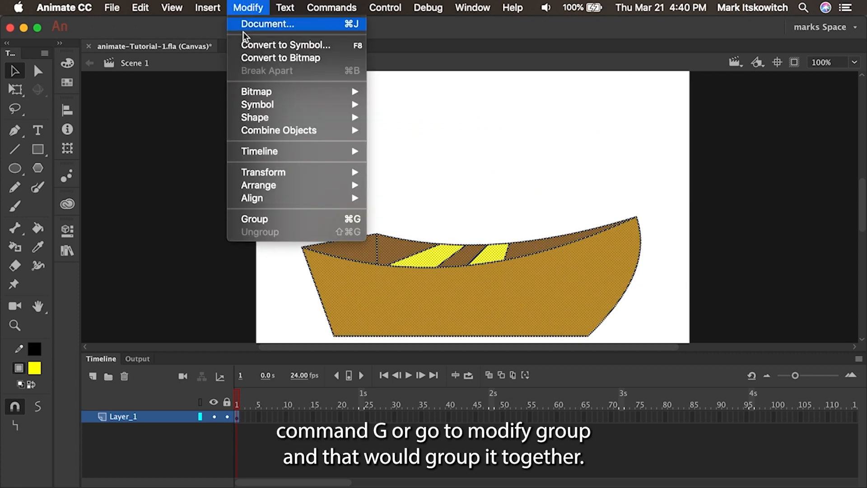
click(269, 221)
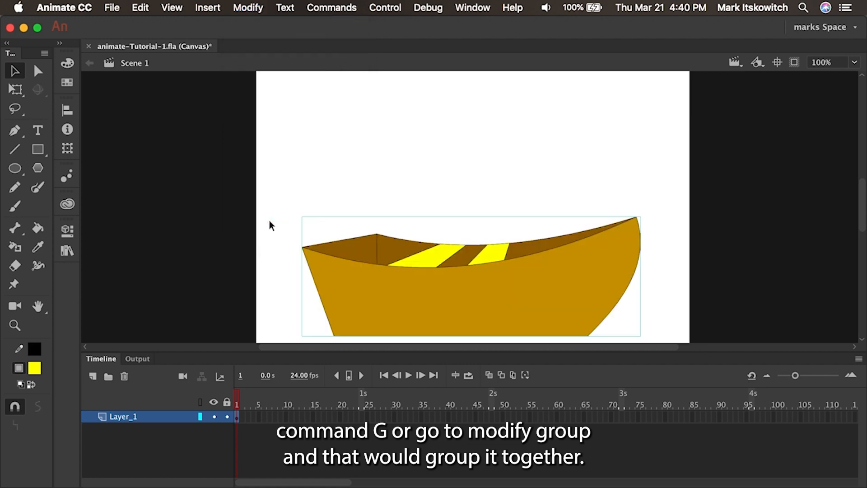
key(super+z)
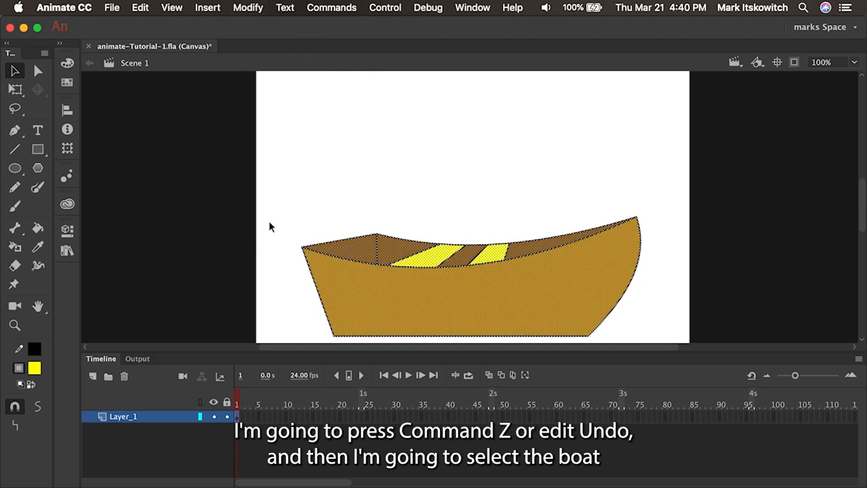
Step: Select all of the boat artwork on the stage and convert it to a Graphic symbol named Boat
click(318, 191)
drag(272, 185, 668, 342)
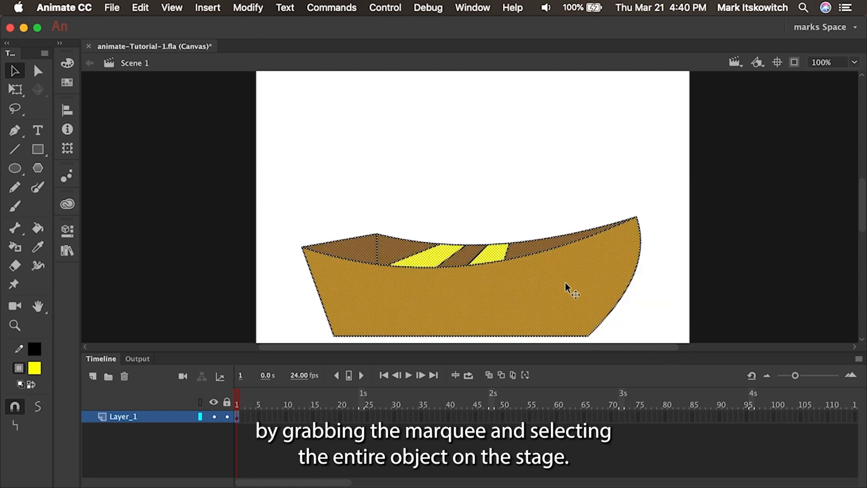
click(289, 264)
click(237, 417)
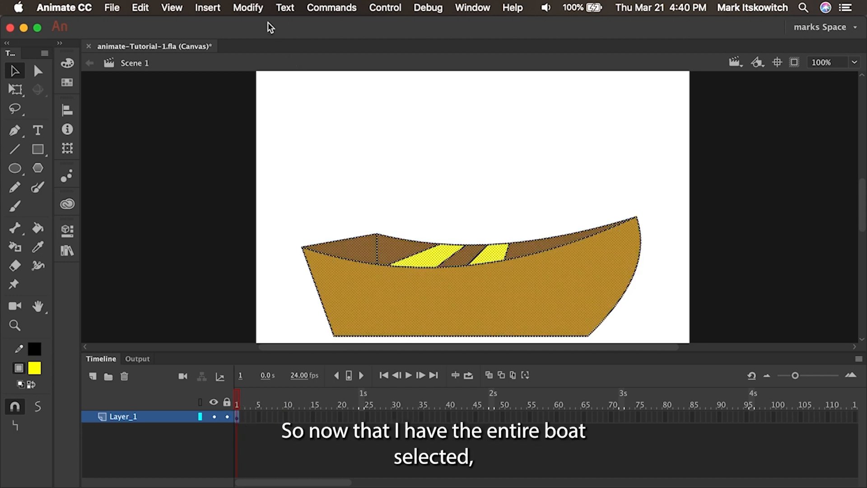
click(248, 8)
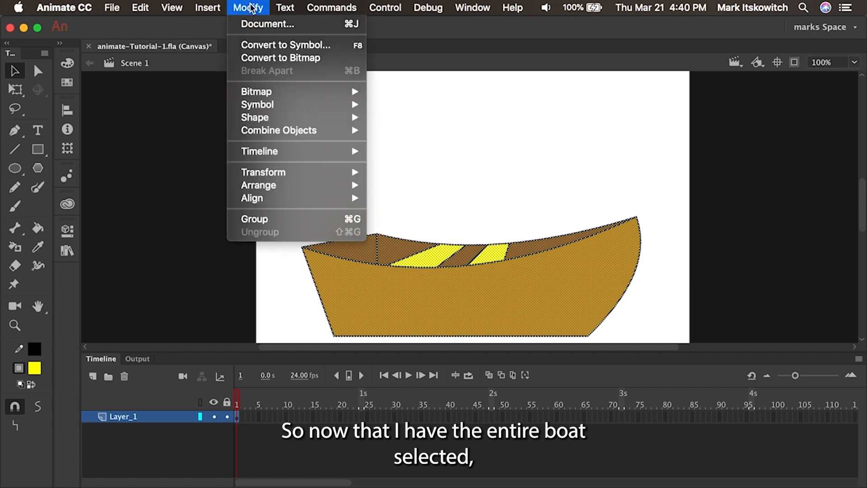
click(264, 45)
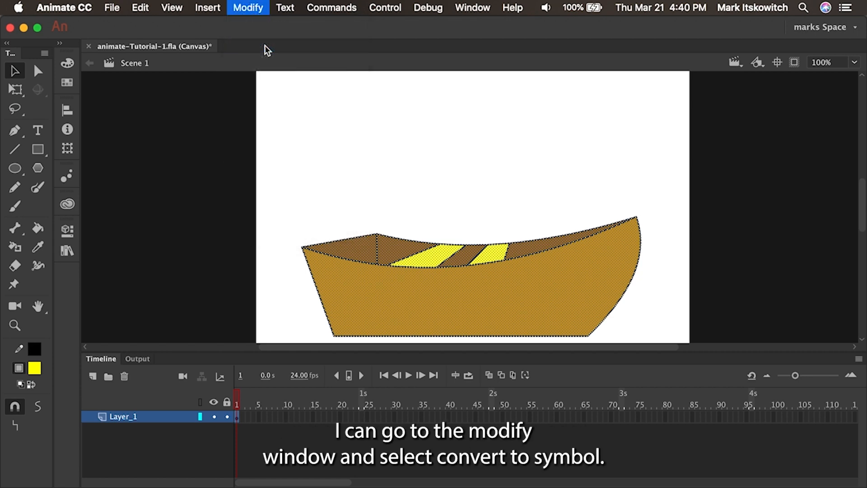
drag(356, 98, 336, 119)
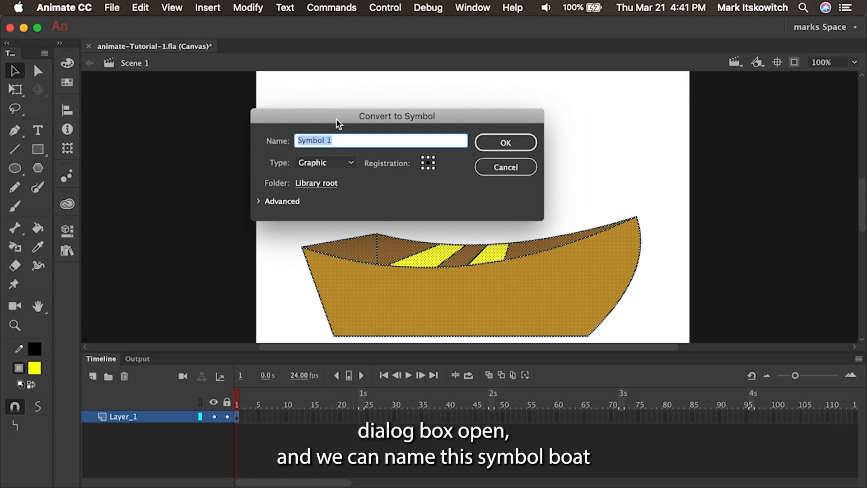
text(Boat)
drag(336, 118, 337, 106)
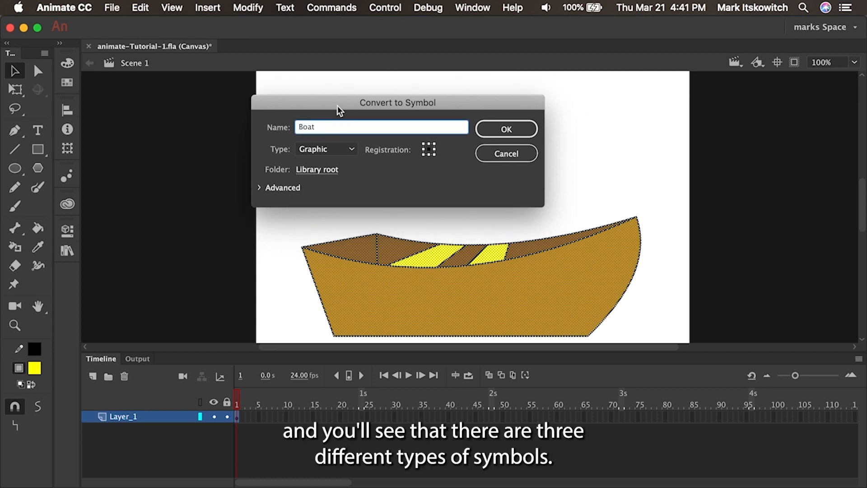
click(350, 148)
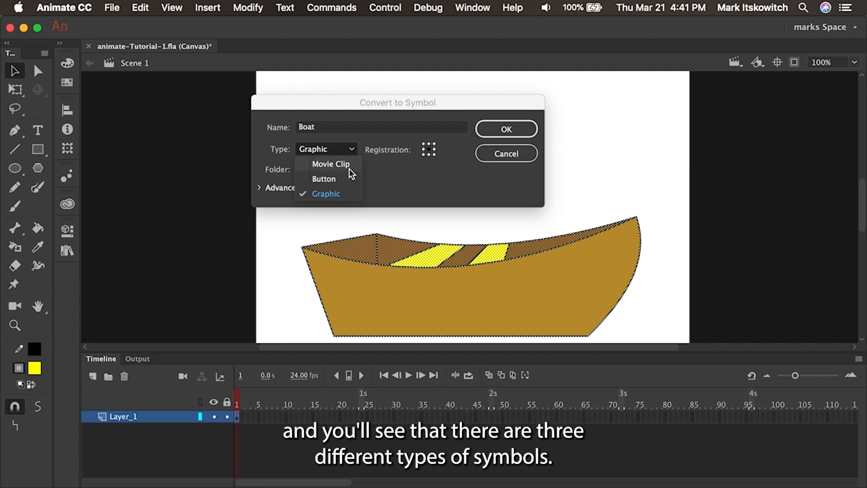
click(340, 193)
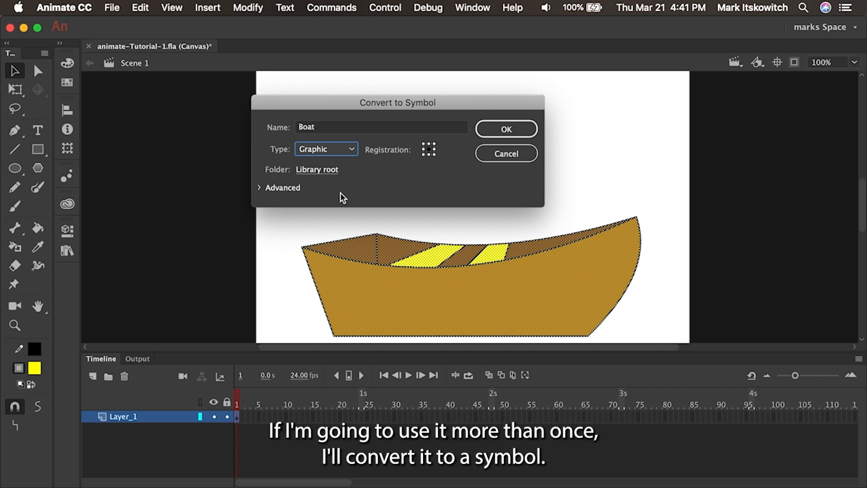
click(504, 128)
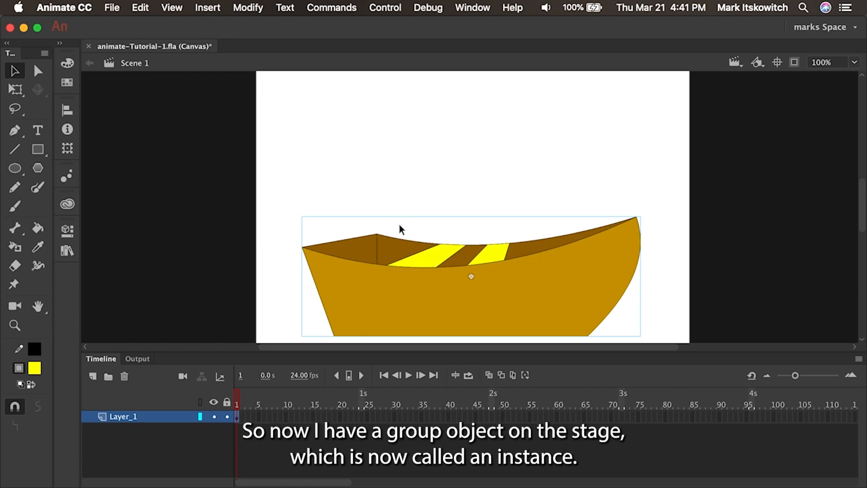
Step: Place two more instances of the Boat symbol from the library on the stage, above the original boat
click(476, 8)
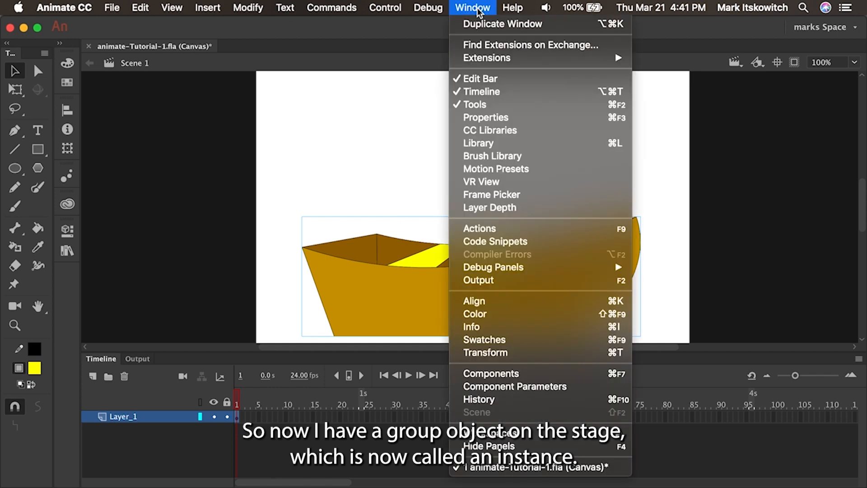
click(486, 145)
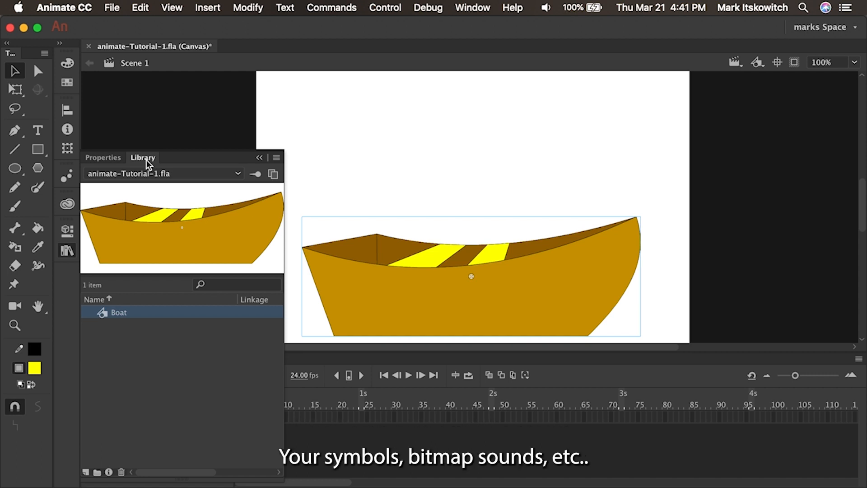
click(105, 313)
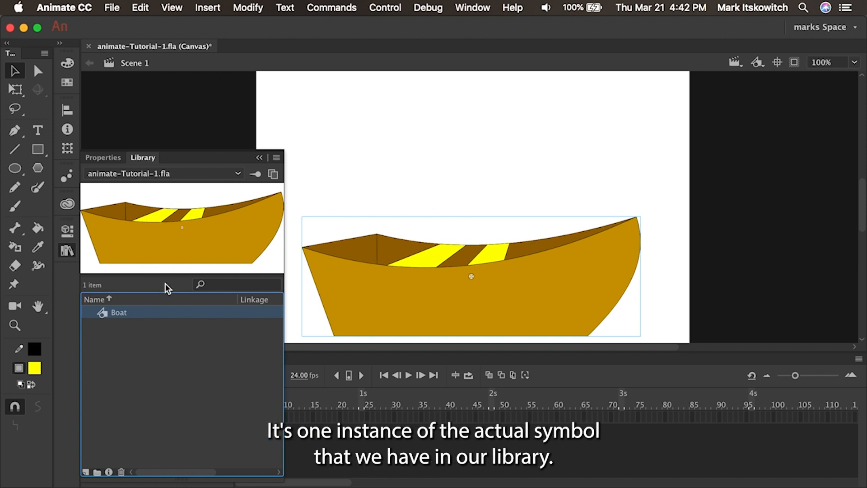
drag(102, 315, 476, 144)
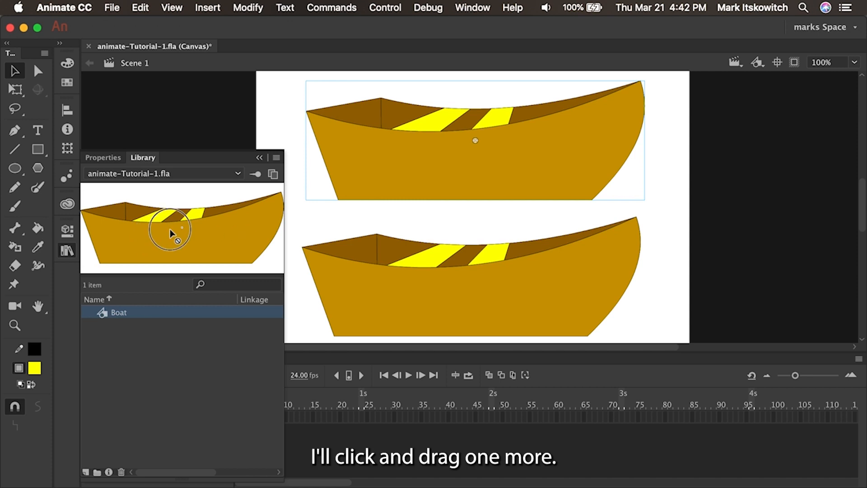
drag(170, 229, 505, 208)
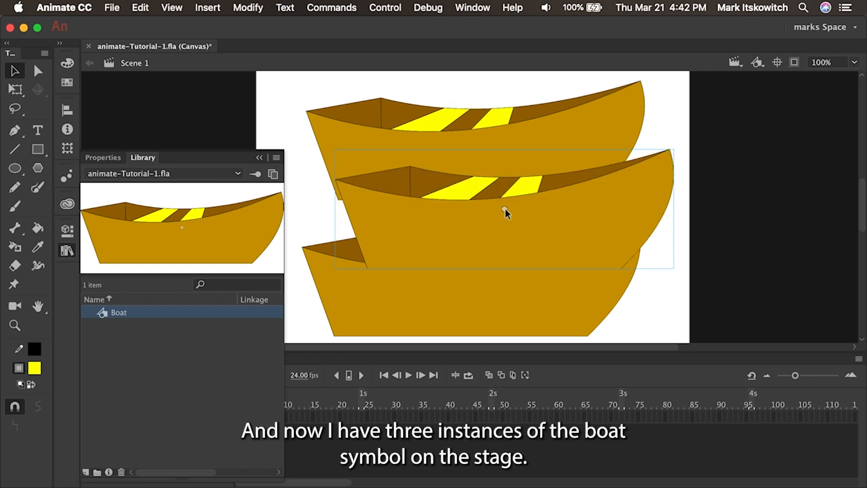
click(260, 156)
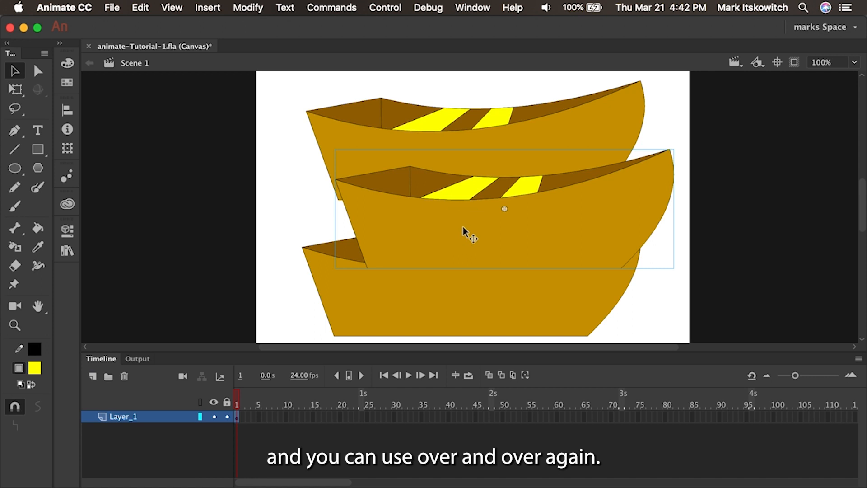
Step: Scale the middle boat down to about a third with Free Transform, and the upper boat to about half size
key(q)
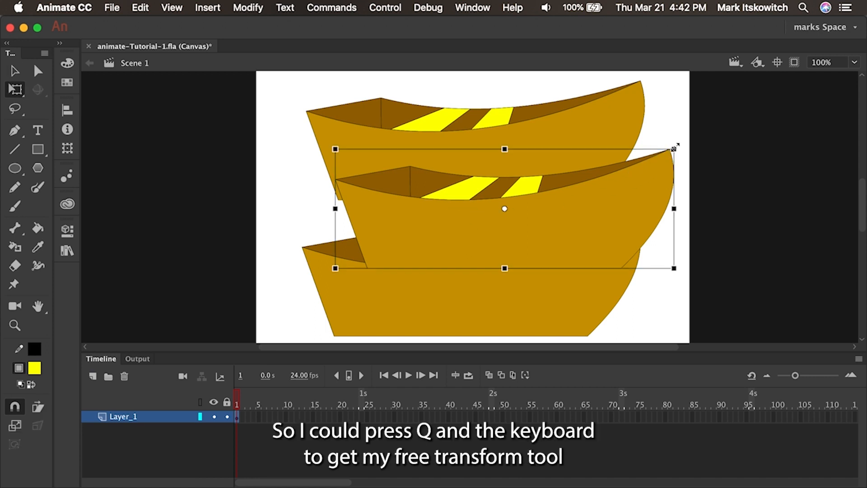
drag(674, 148, 583, 187)
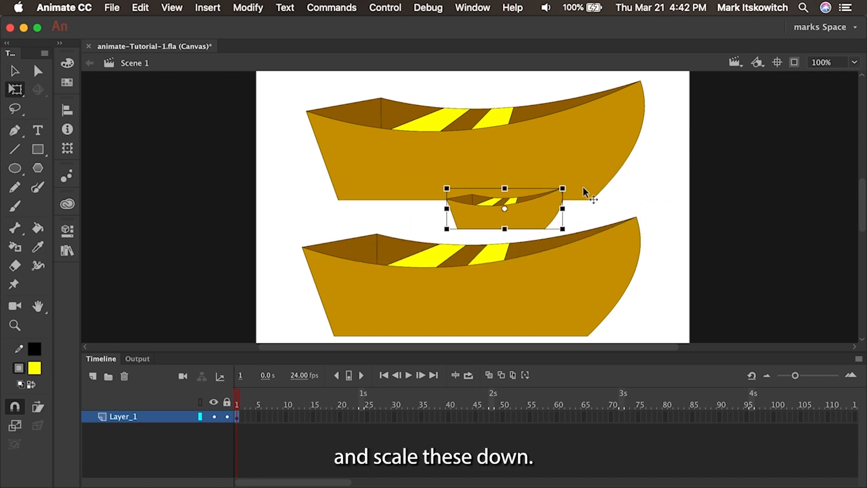
click(562, 151)
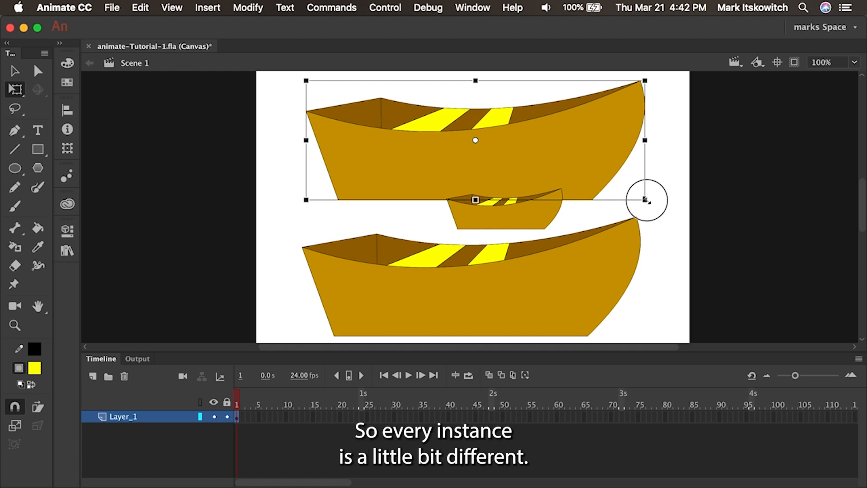
drag(645, 198, 581, 170)
Step: Flip the upper boat instance horizontally
right_click(511, 140)
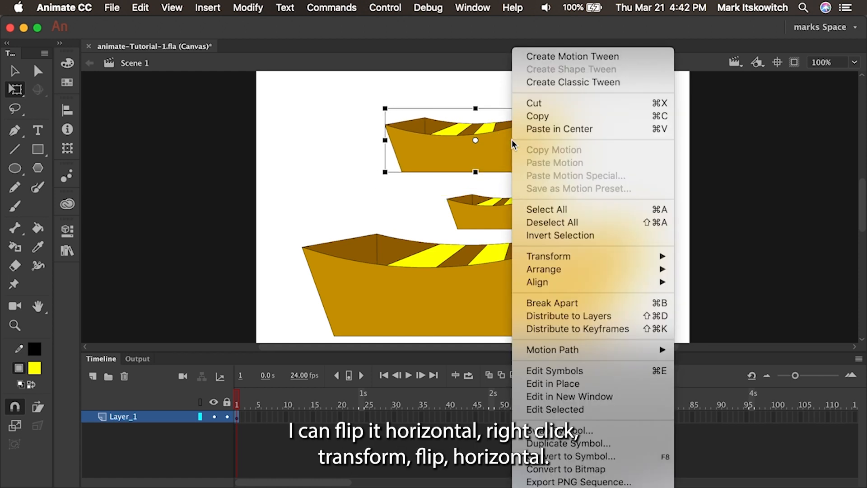
mouse_move(556, 258)
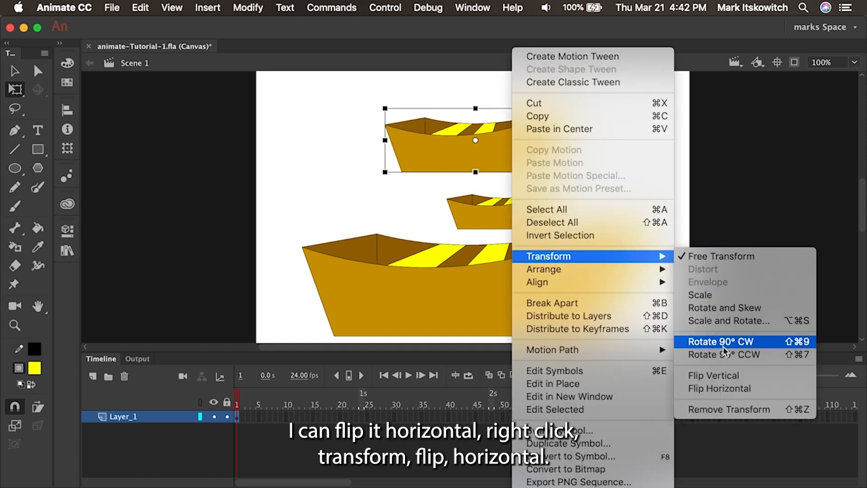
click(728, 389)
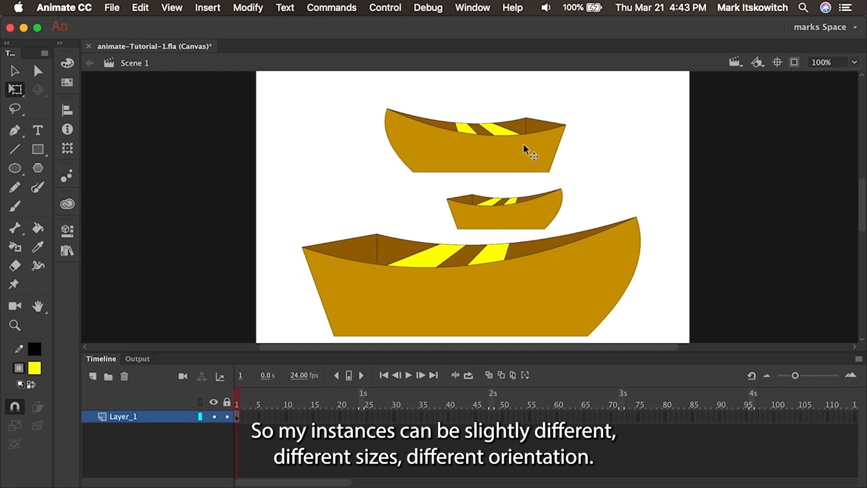
Step: Enter the Boat symbol's editing area from the library and return to Scene 1, twice over
click(482, 11)
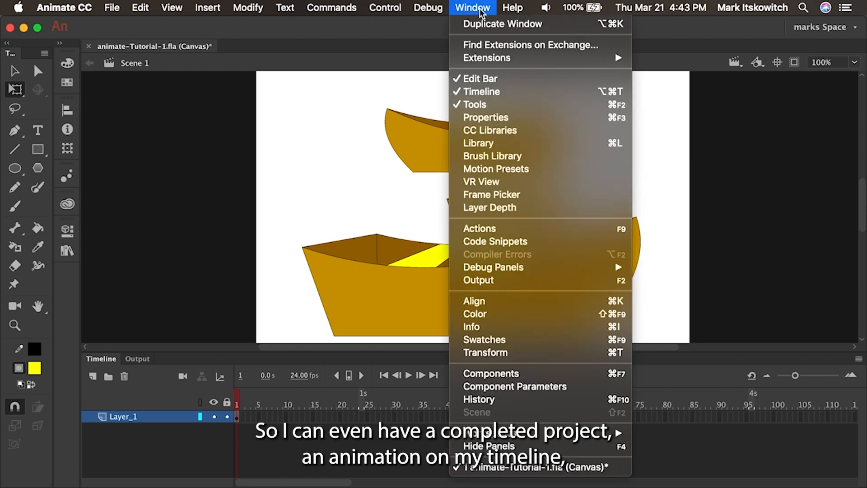
click(486, 142)
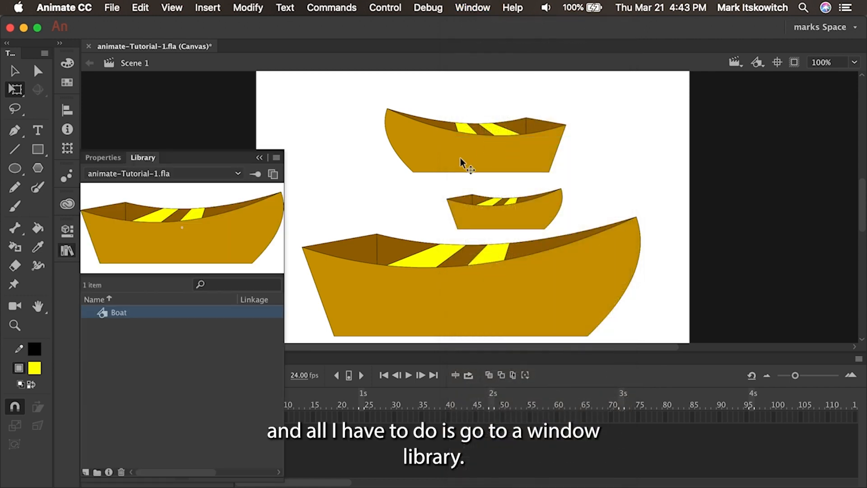
double_click(104, 311)
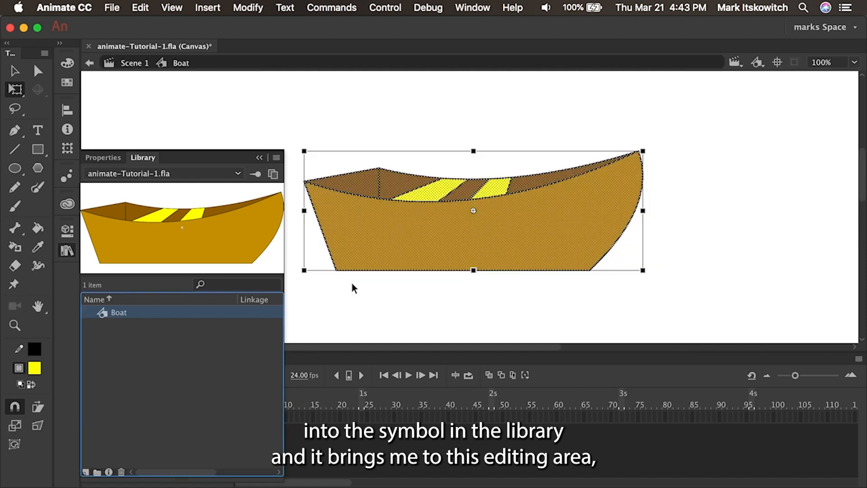
click(259, 158)
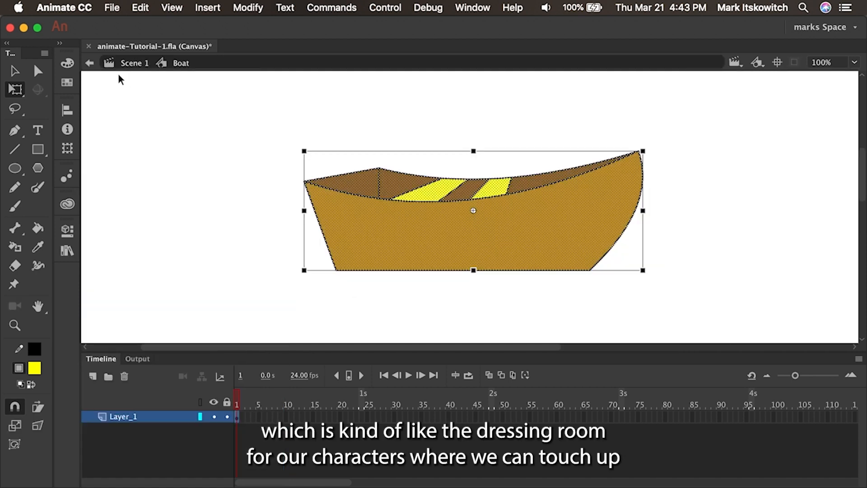
click(130, 63)
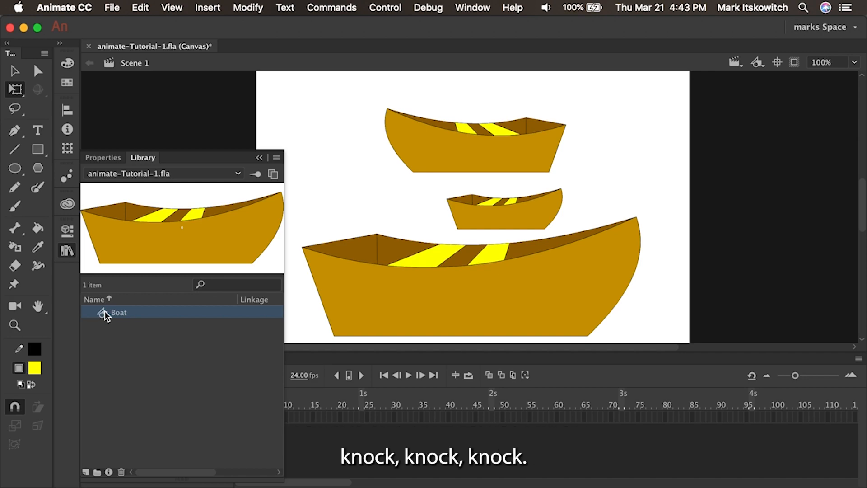
double_click(105, 312)
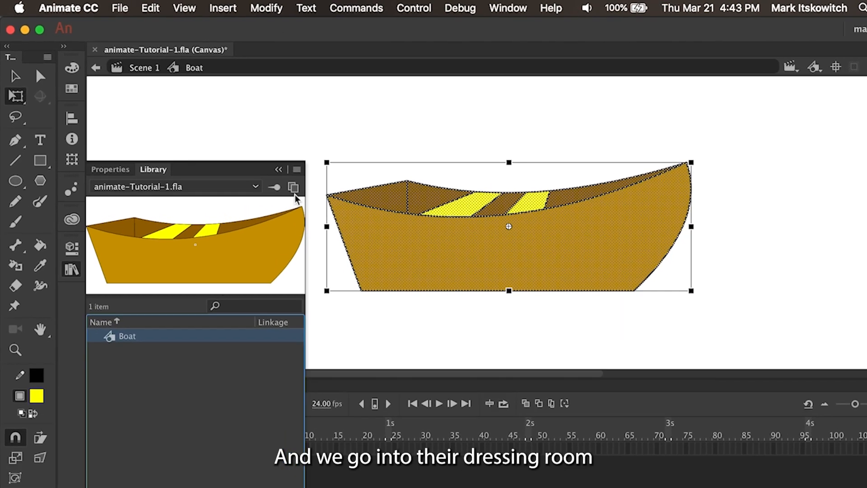
click(259, 157)
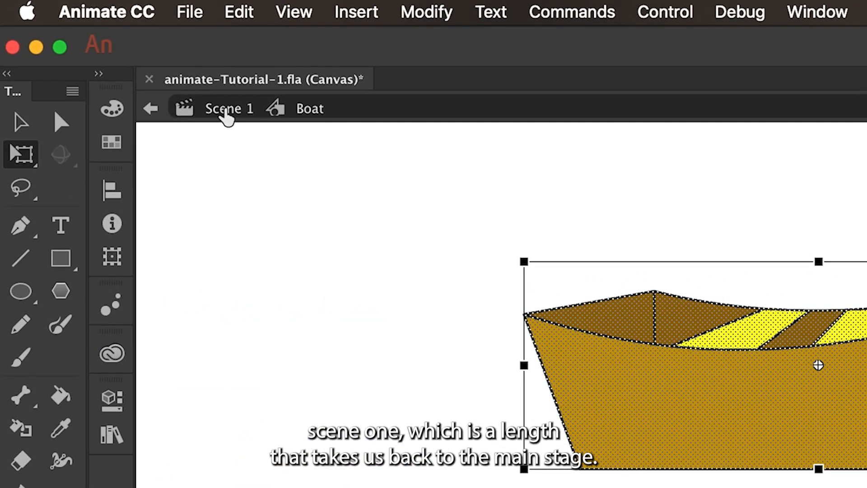
click(219, 111)
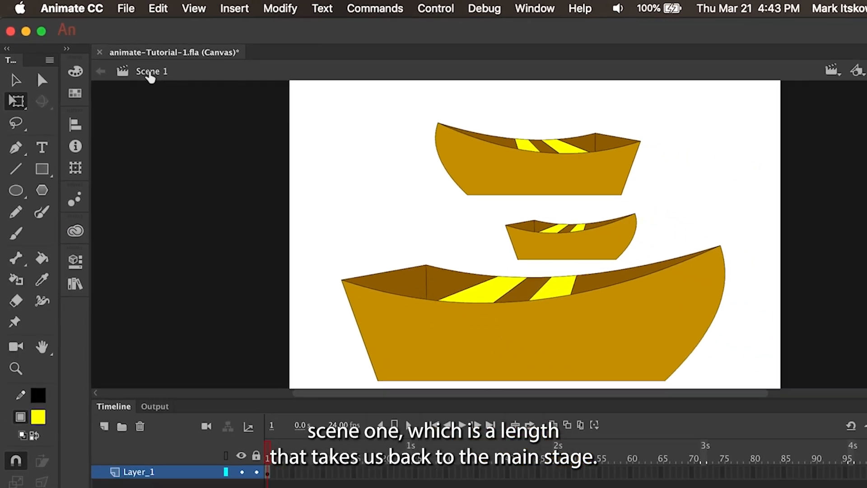
Step: Open the Boat symbol from the library for editing and deselect its artwork
key(super+l)
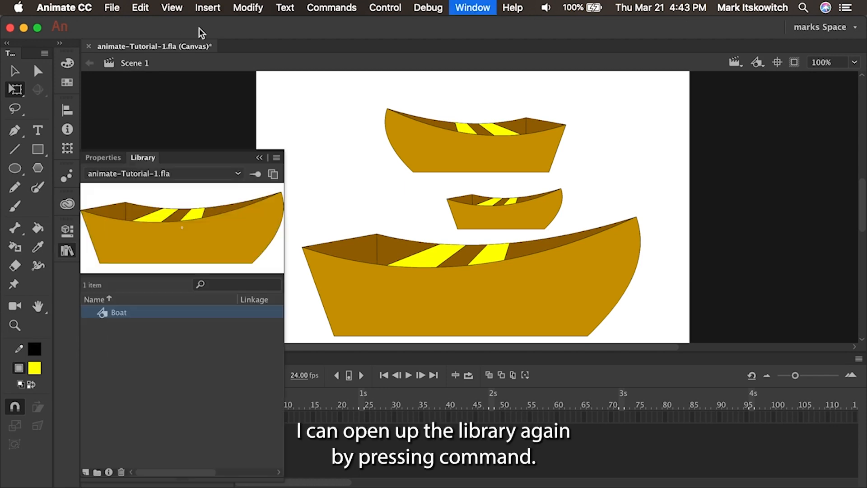
double_click(131, 234)
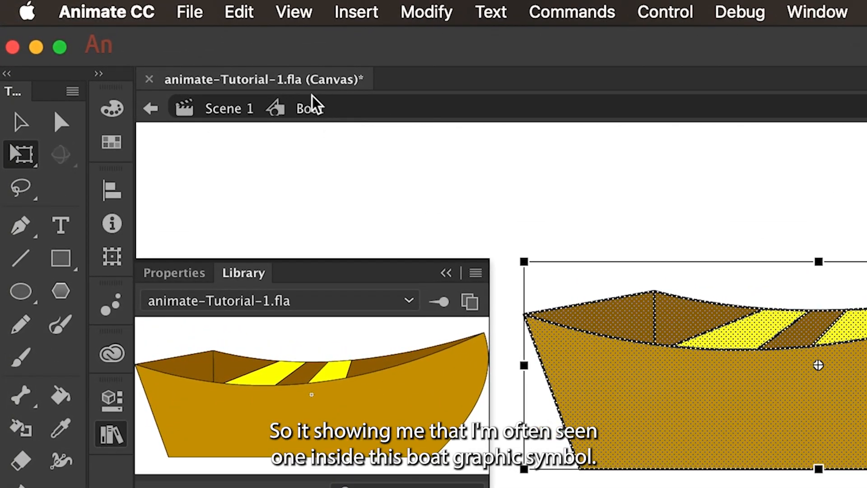
click(467, 159)
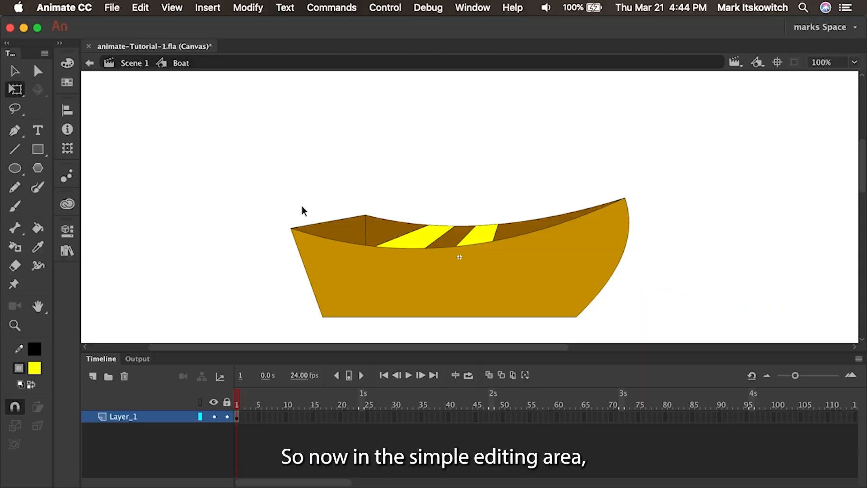
Step: Recolour the boat's hull fill to blue inside the Boat symbol and return to Scene 1
key(v)
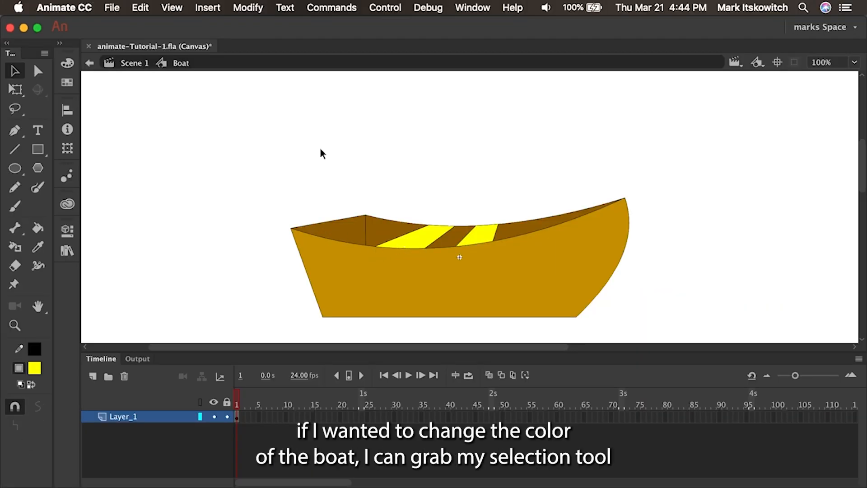
click(15, 72)
click(371, 276)
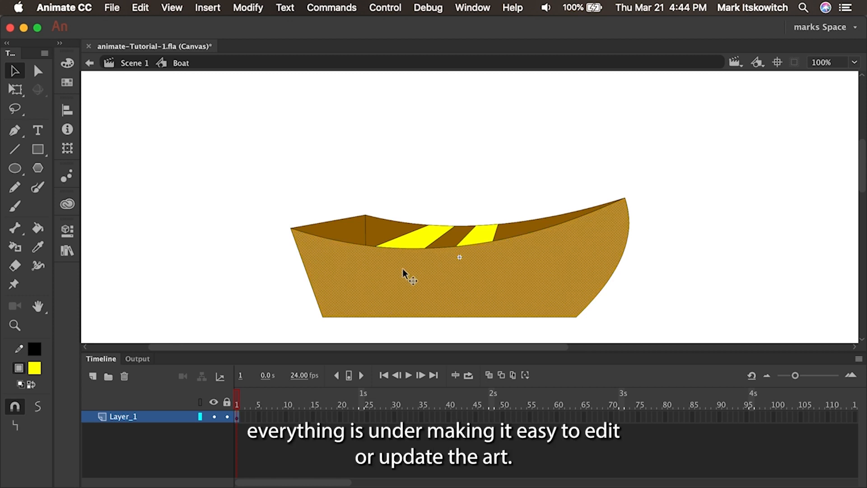
click(157, 261)
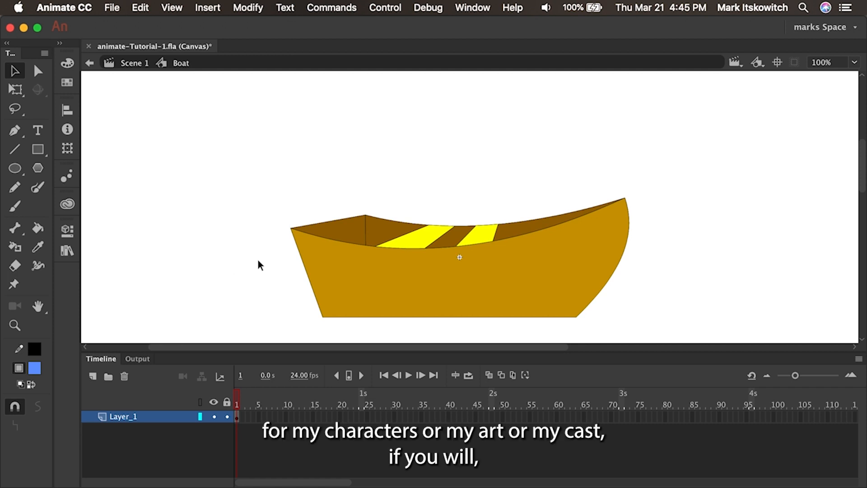
click(354, 291)
click(36, 368)
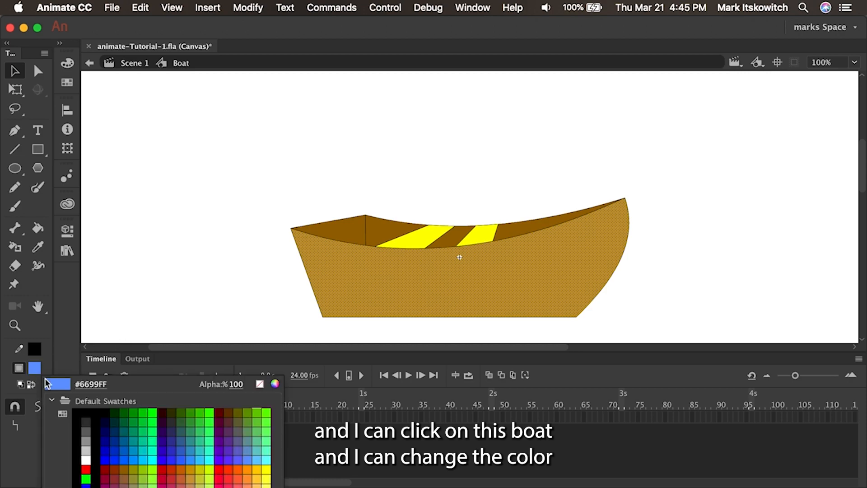
click(192, 457)
click(205, 268)
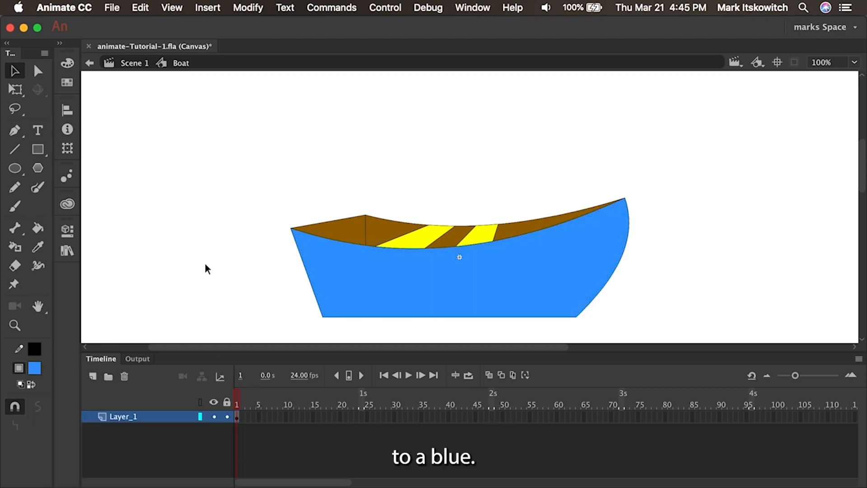
click(131, 63)
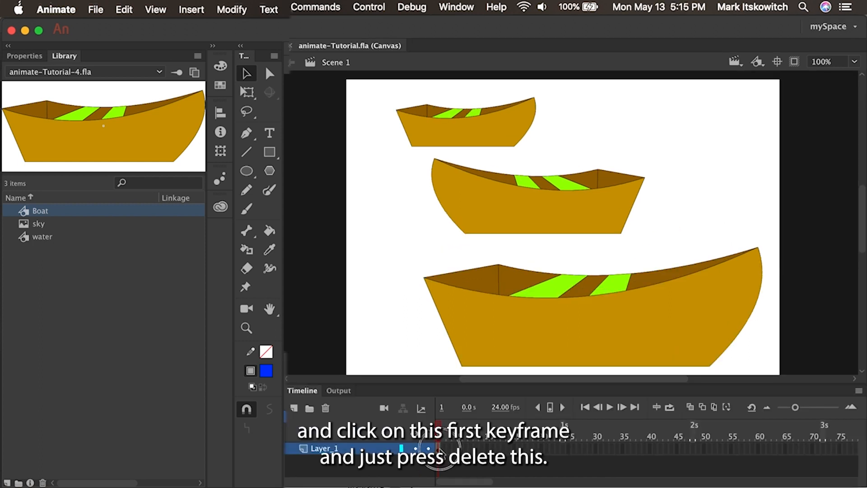
Step: Clear all three boats from the first keyframe and place a new Boat instance from the library on the empty stage
click(439, 449)
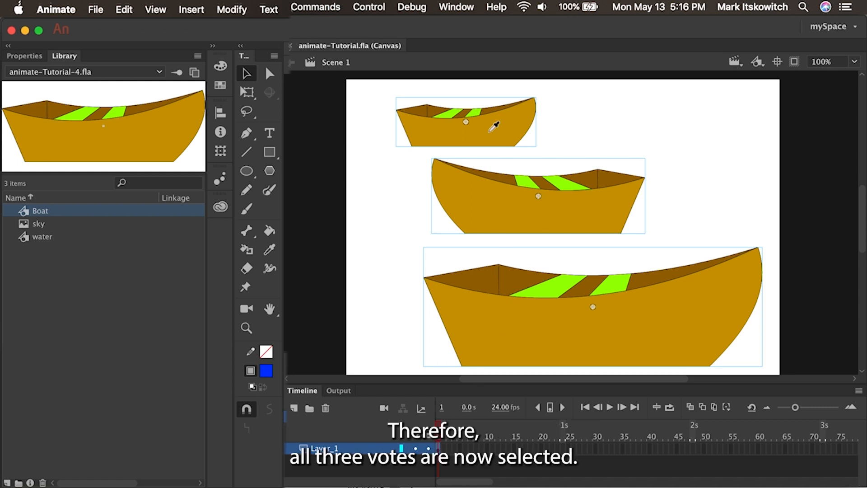
key(Delete)
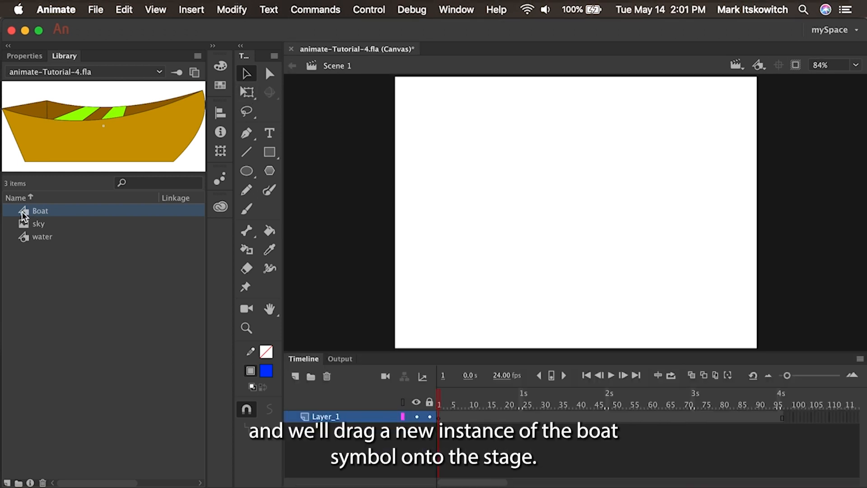
click(22, 212)
drag(21, 212, 543, 241)
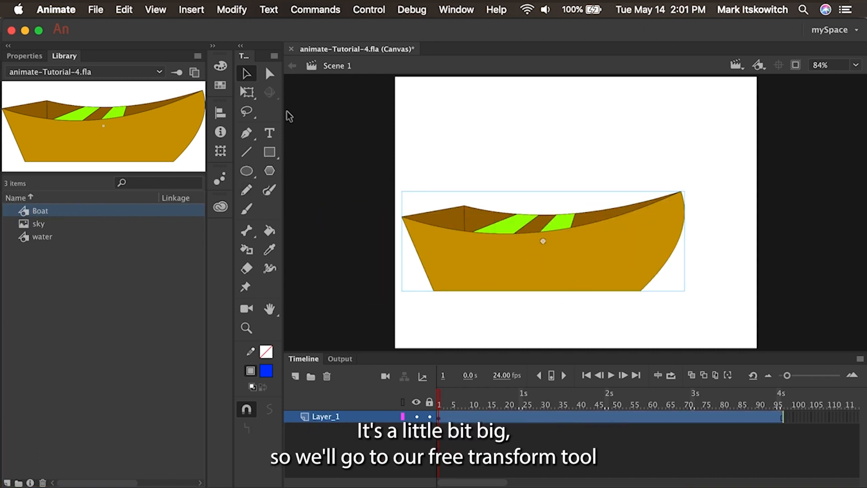
Step: Scale the boat proportionally to about 40% with Free Transform and move it just outside the stage's left edge
drag(250, 97, 300, 96)
drag(685, 190, 605, 216)
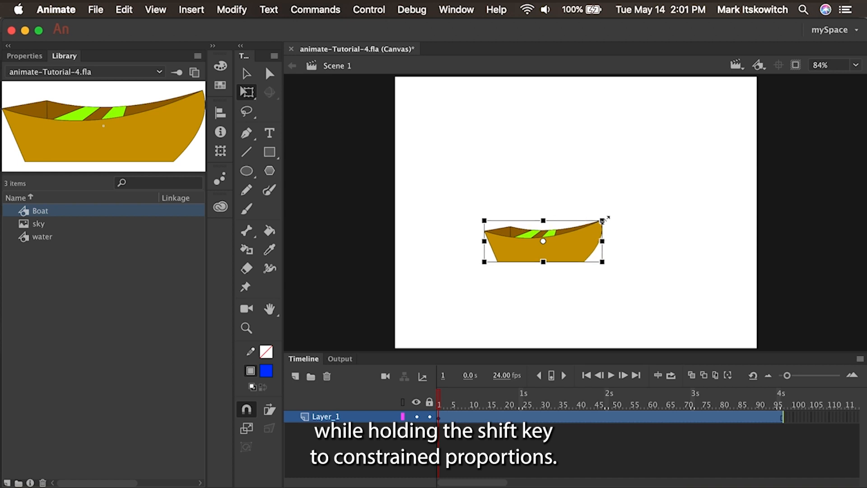
drag(578, 252, 365, 261)
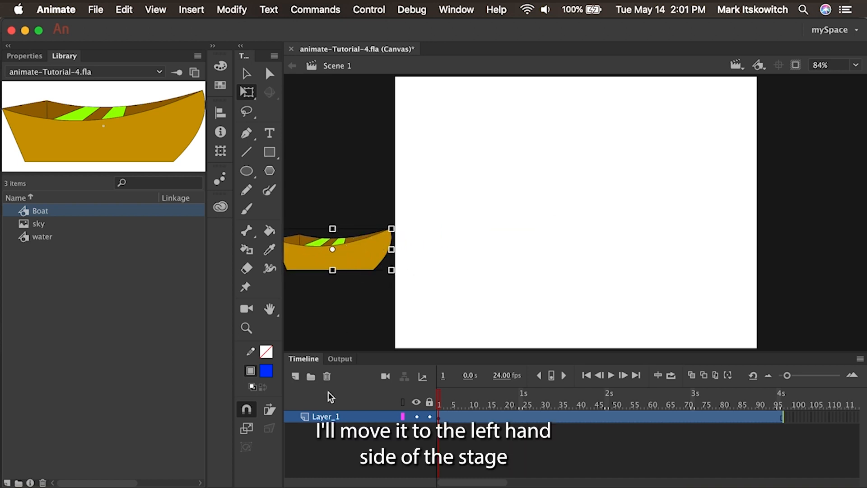
Step: Rename Layer_1 as boat
double_click(325, 416)
text(boat)
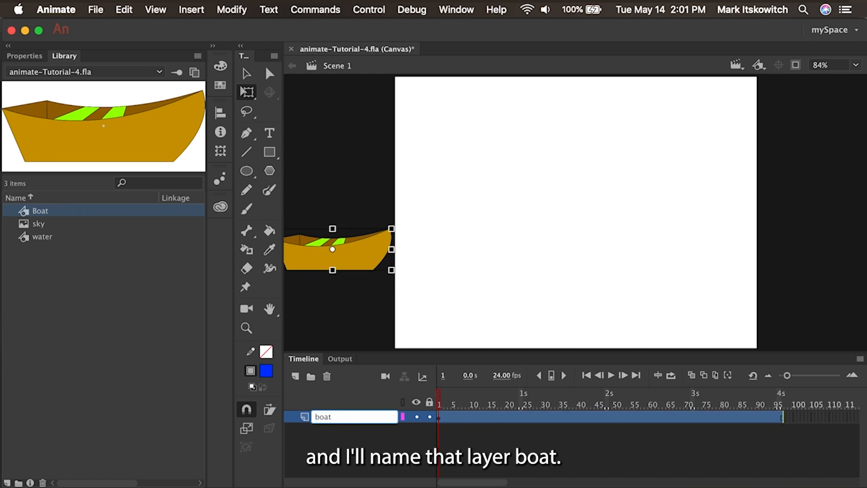
key(Return)
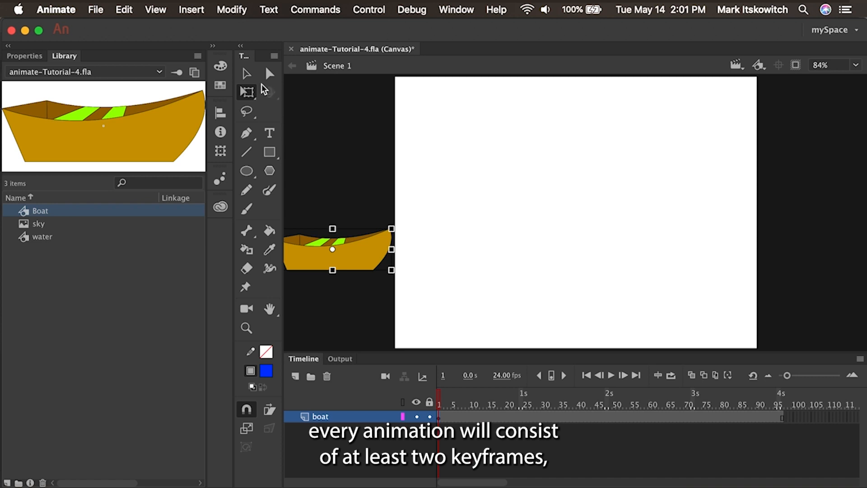
Step: Insert a keyframe on the boat layer at the three-second mark, frame 73
click(246, 74)
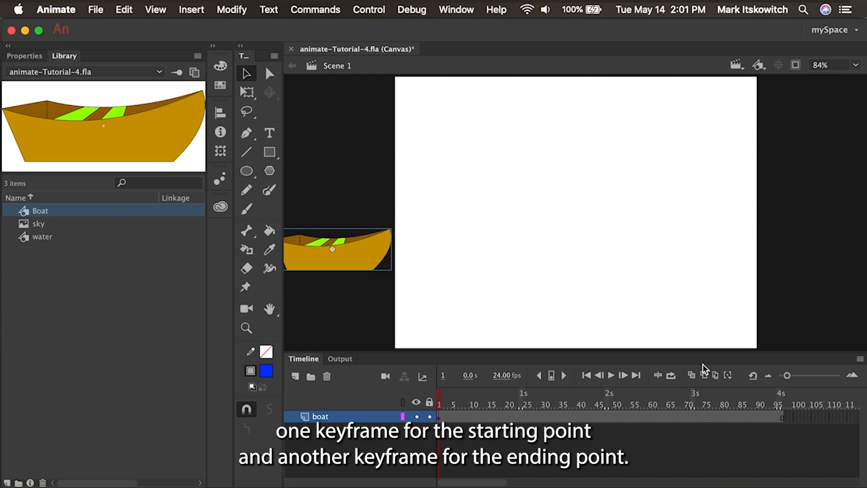
click(695, 416)
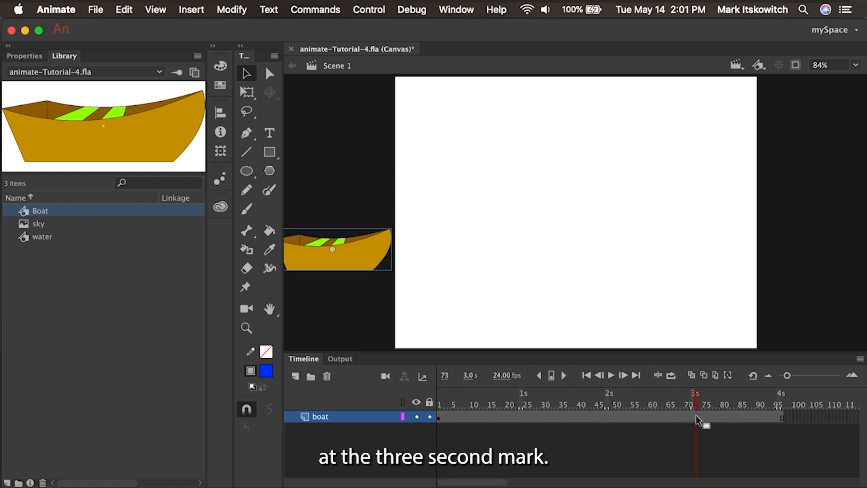
right_click(695, 416)
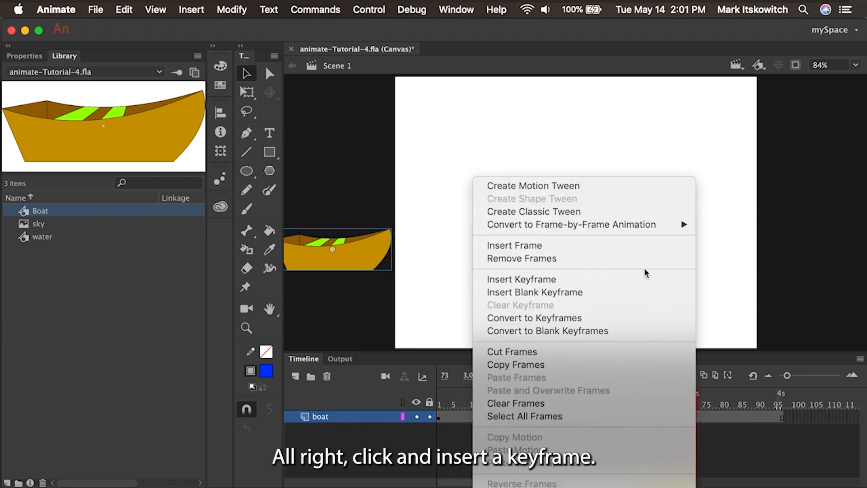
click(643, 280)
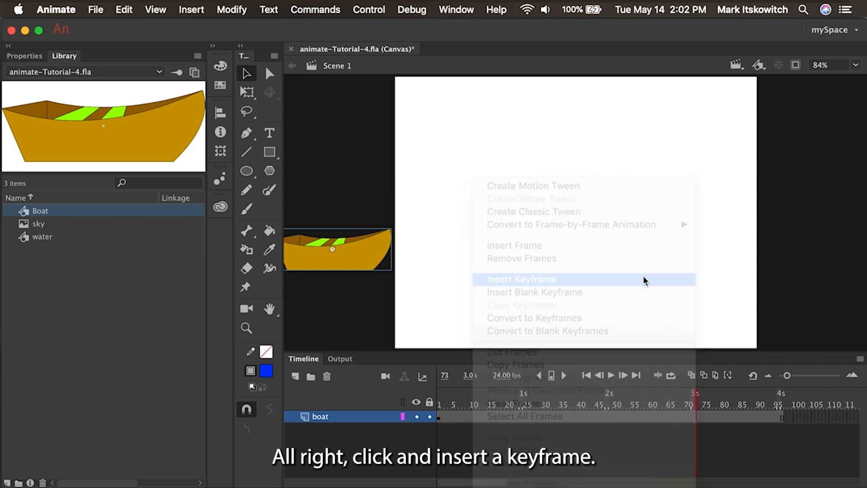
Step: Move the boat at the frame 73 keyframe horizontally past the stage's right edge and compare it with the first keyframe
click(438, 416)
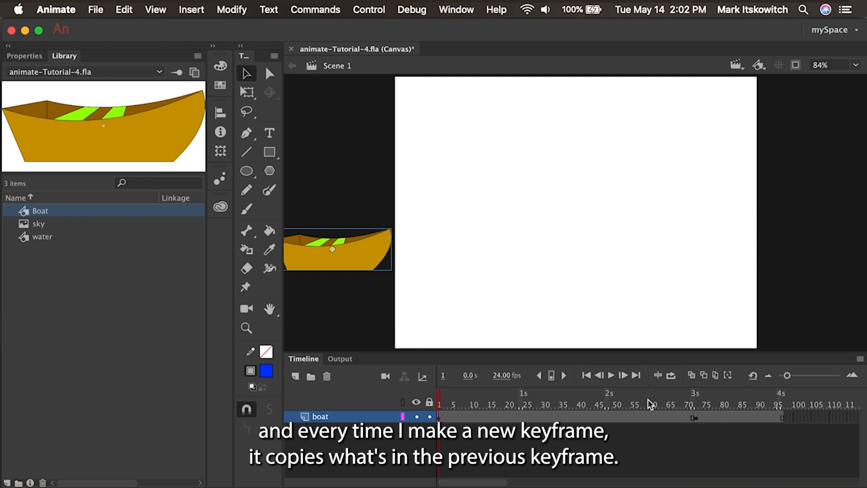
click(698, 418)
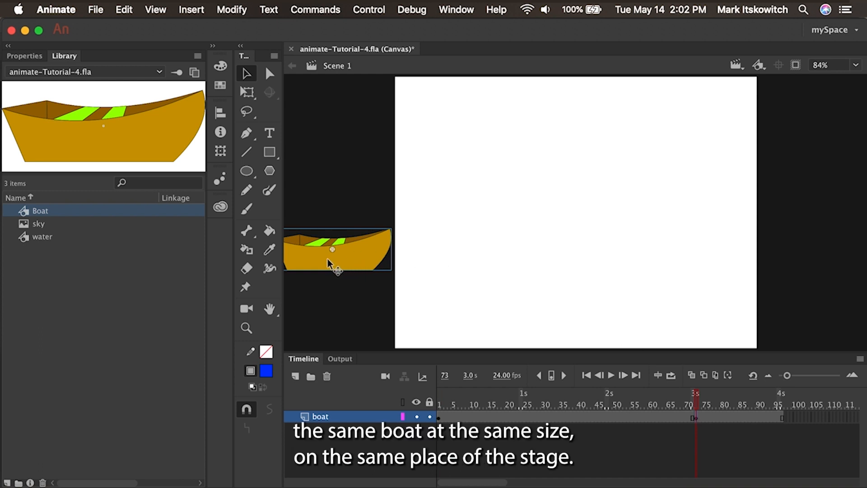
drag(313, 258, 794, 251)
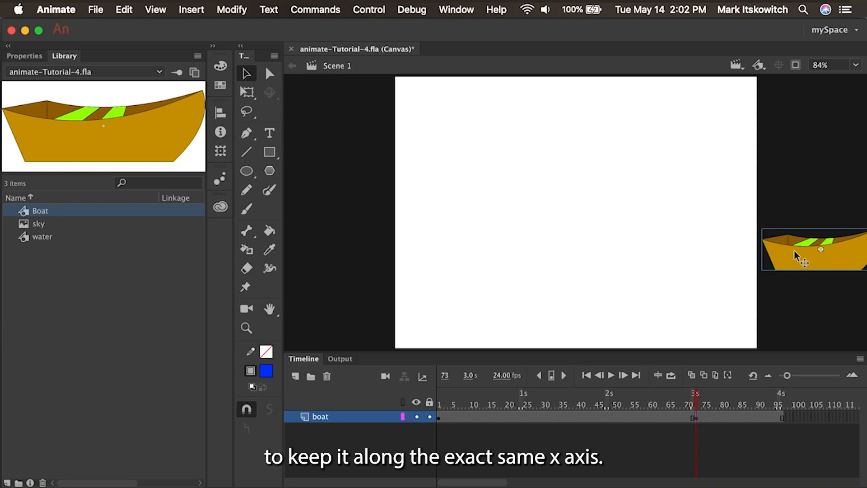
click(439, 418)
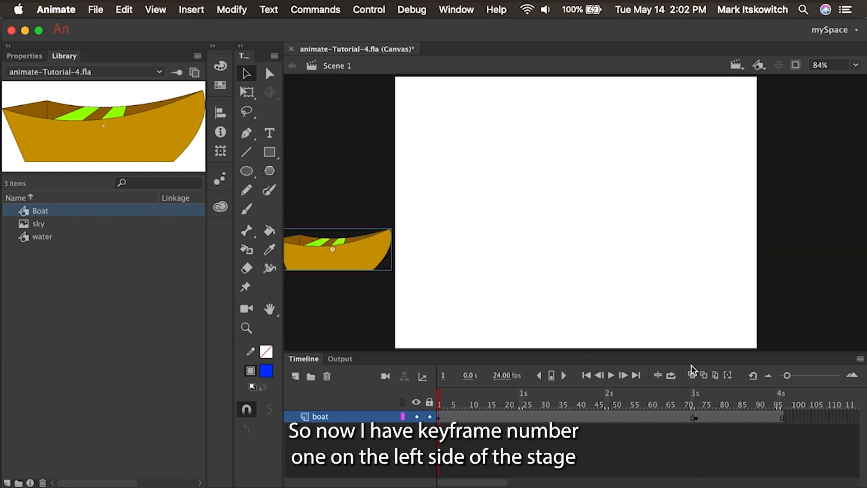
click(696, 417)
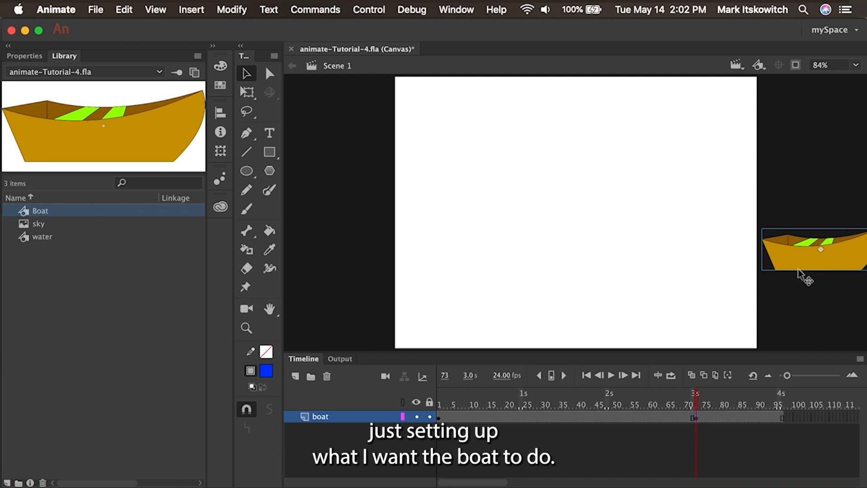
Step: Create a classic tween between the boat layer's two keyframes and play the animation from the first frame
click(537, 416)
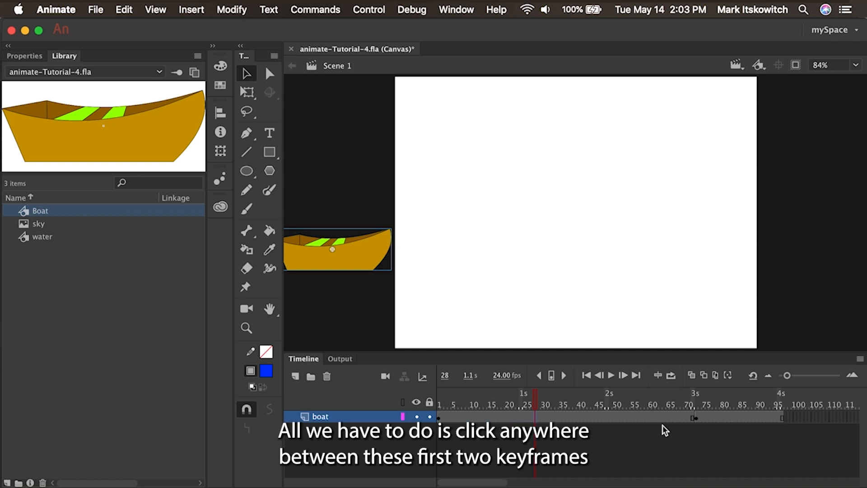
right_click(535, 416)
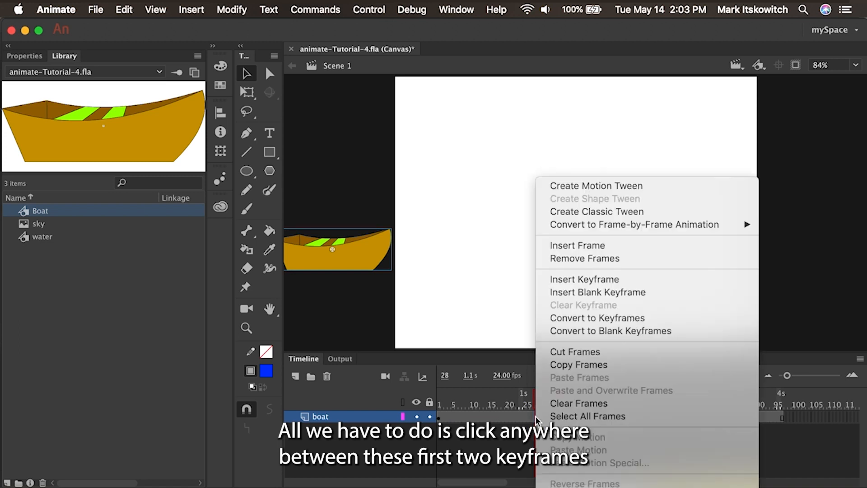
click(567, 215)
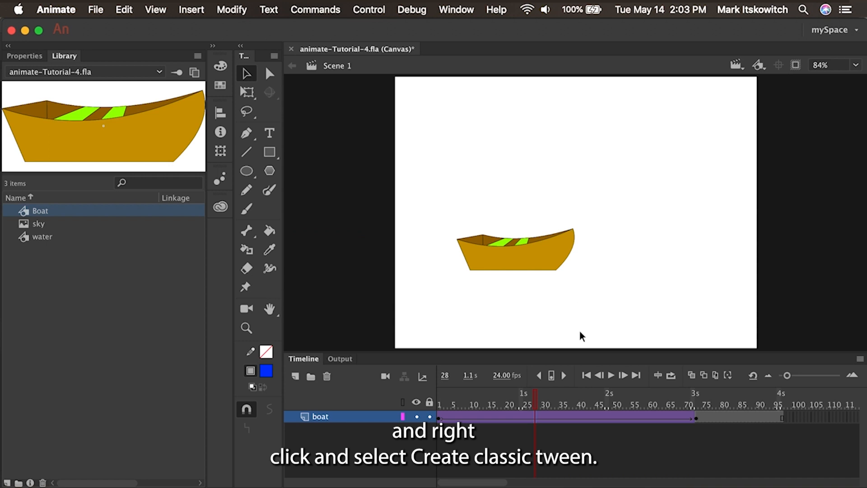
drag(535, 394, 418, 393)
key(Return)
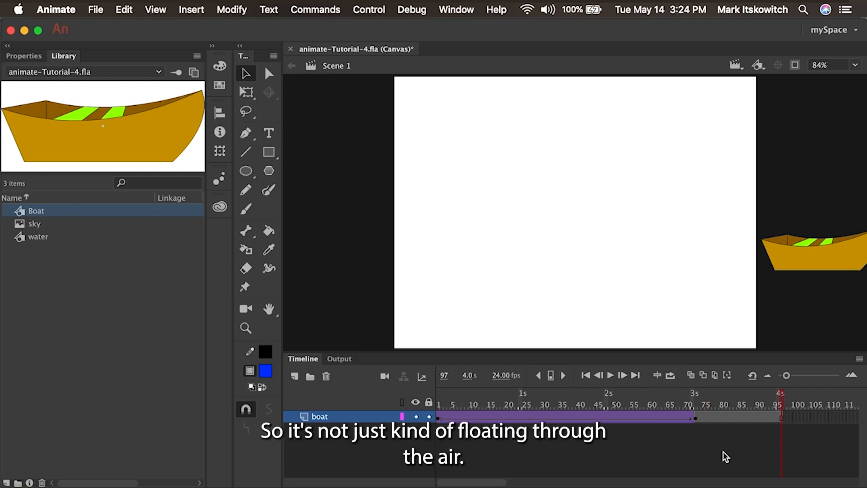
Step: Add a layer named Sky above the boat layer and place the sky bitmap from the library on the stage
click(294, 377)
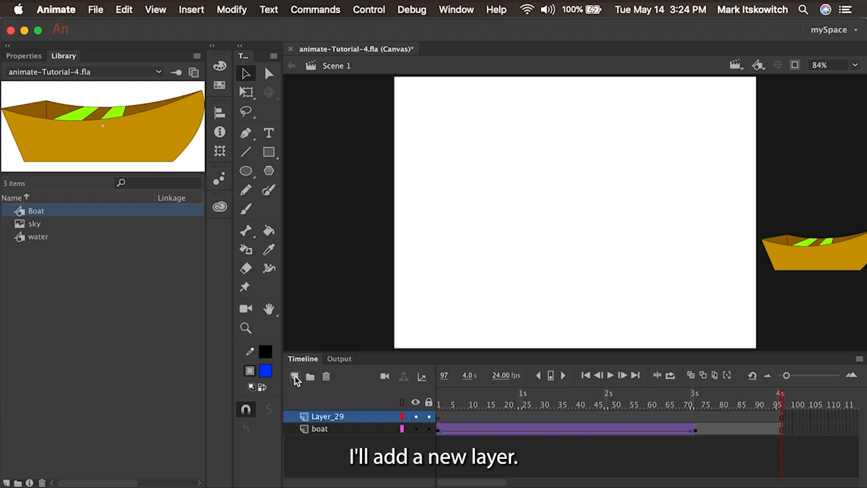
double_click(327, 416)
text(Sky)
key(Return)
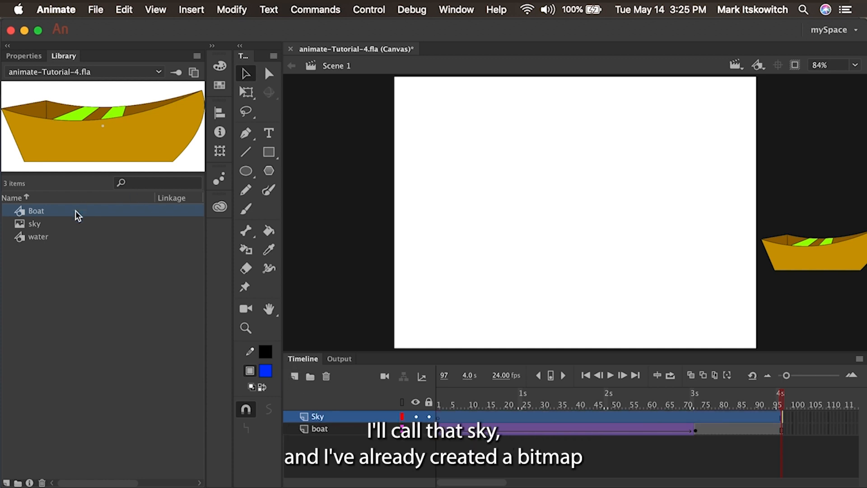
click(20, 224)
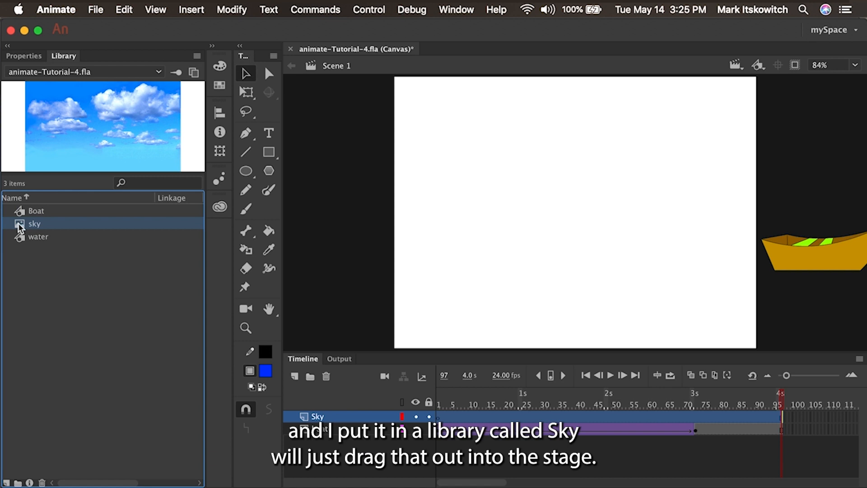
drag(20, 227, 582, 202)
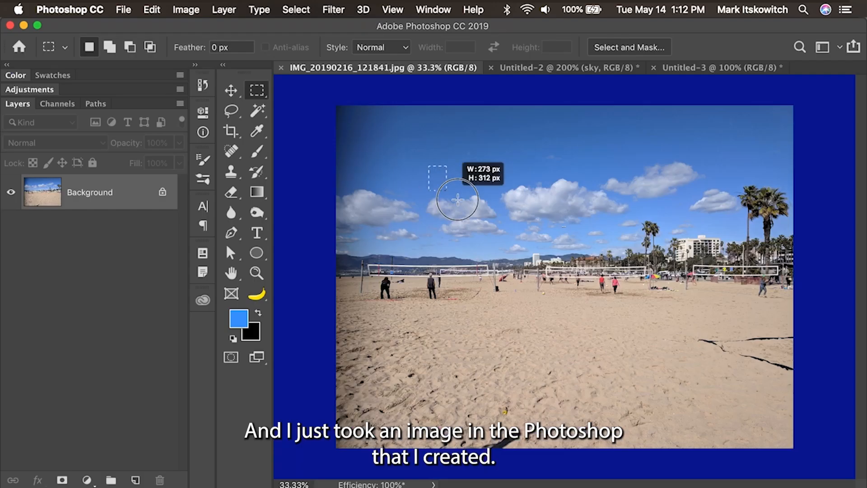
Step: In Photoshop, select a cloudy part of the beach photo's sky and paste its copy into a new 1135 × 767 pixel document
drag(457, 199, 556, 252)
click(123, 9)
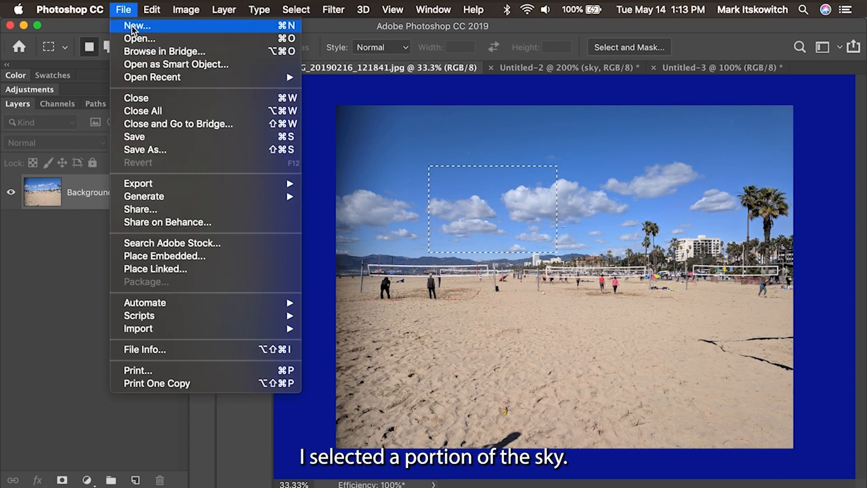
click(131, 25)
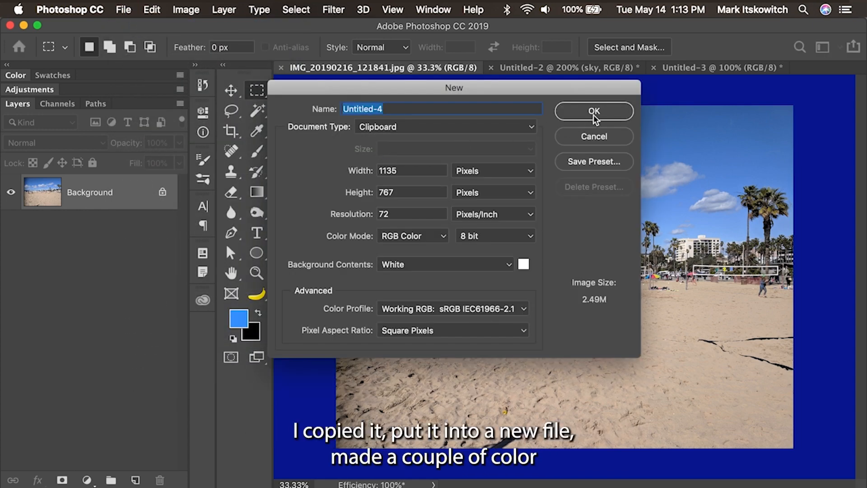
click(593, 111)
key(ctrl+v)
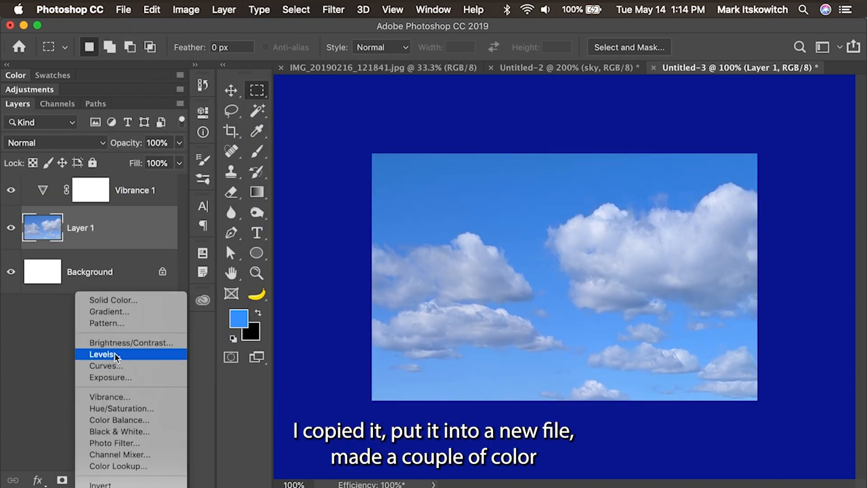
Step: Add a Levels adjustment above the sky image with input shadows 25 and highlights 241, and add the artwork to the Creative Cloud library
click(115, 356)
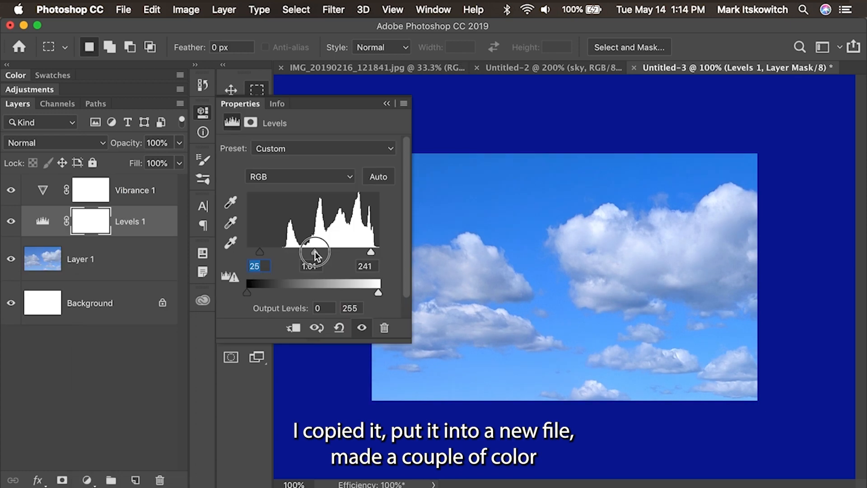
drag(315, 251, 320, 253)
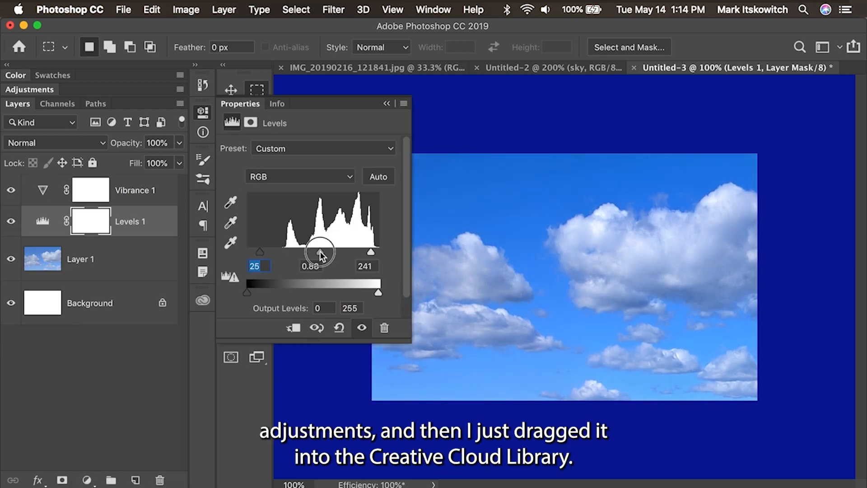
drag(42, 190, 276, 348)
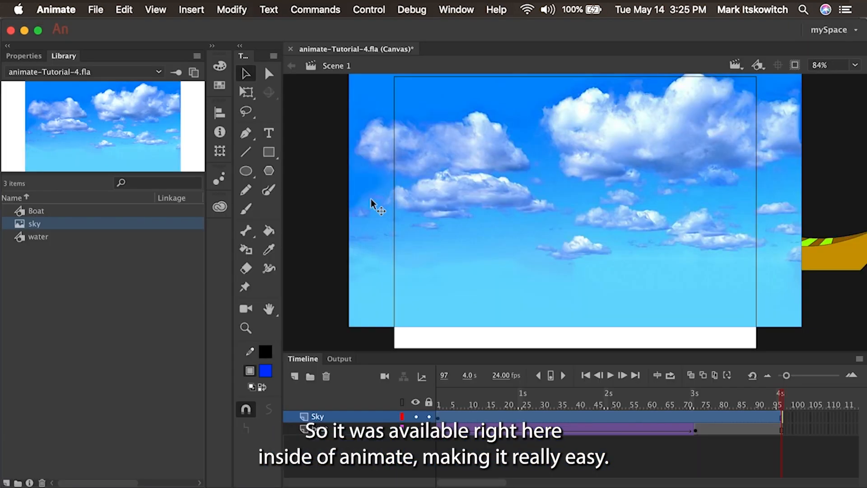
Step: In Animate, view the sky graphic in the Creative Cloud library and move the Sky layer below the boat layer
click(219, 207)
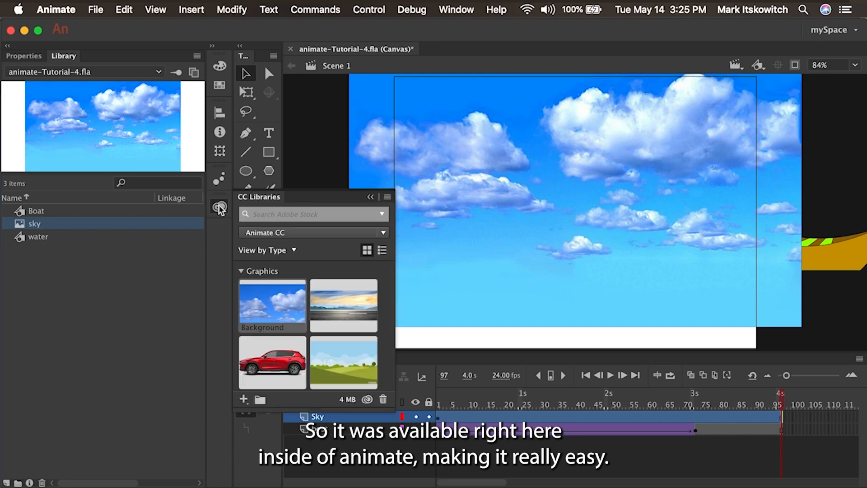
click(373, 197)
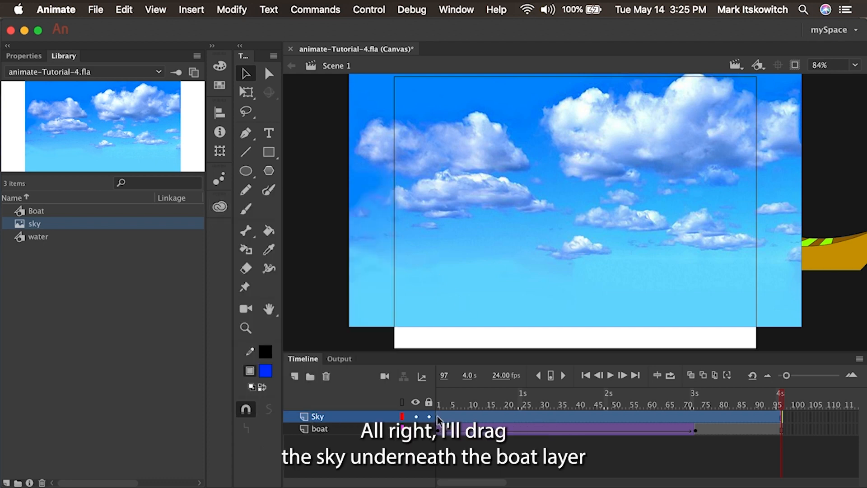
drag(363, 416, 363, 445)
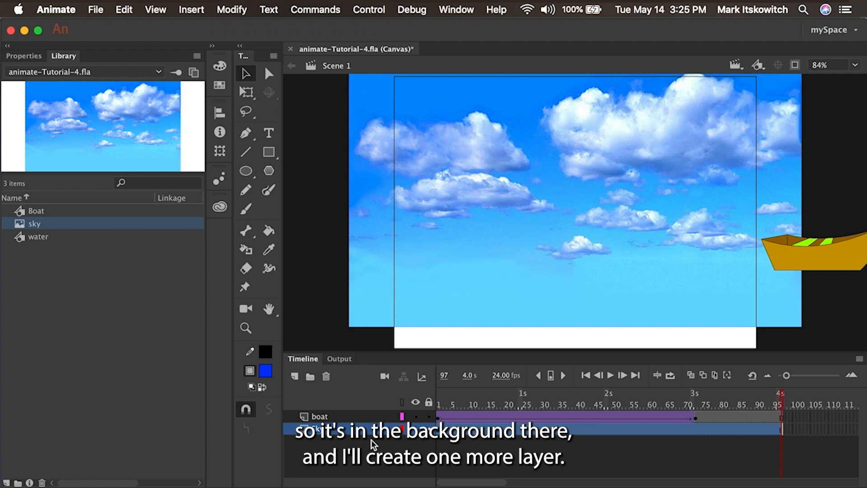
Step: Add a layer named water between boat and Sky and place an instance of the water symbol over the stage's lower part
click(294, 376)
double_click(321, 429)
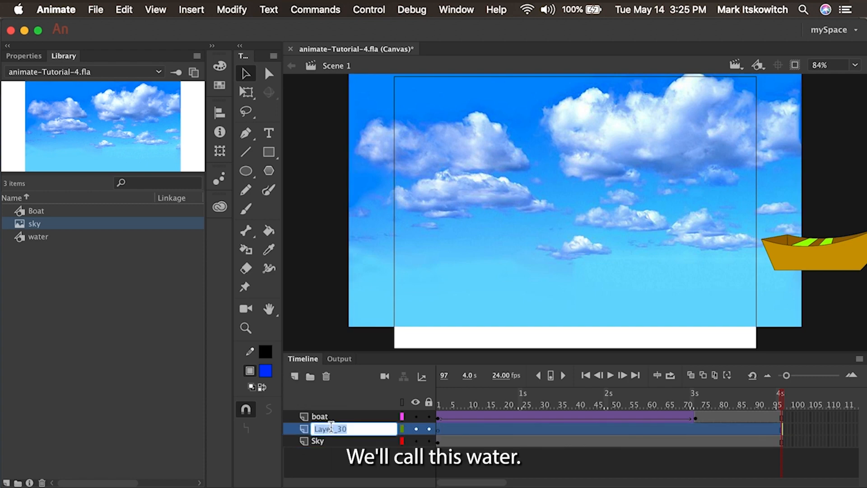
text(w)
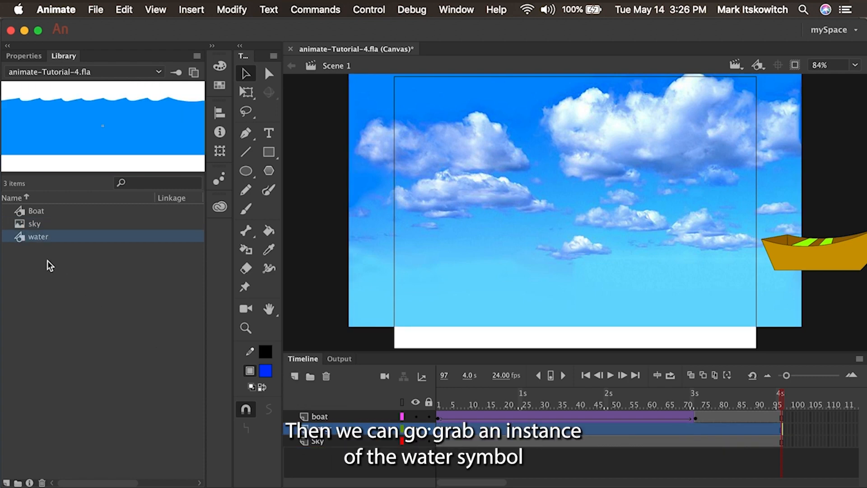
click(20, 238)
drag(20, 238, 573, 310)
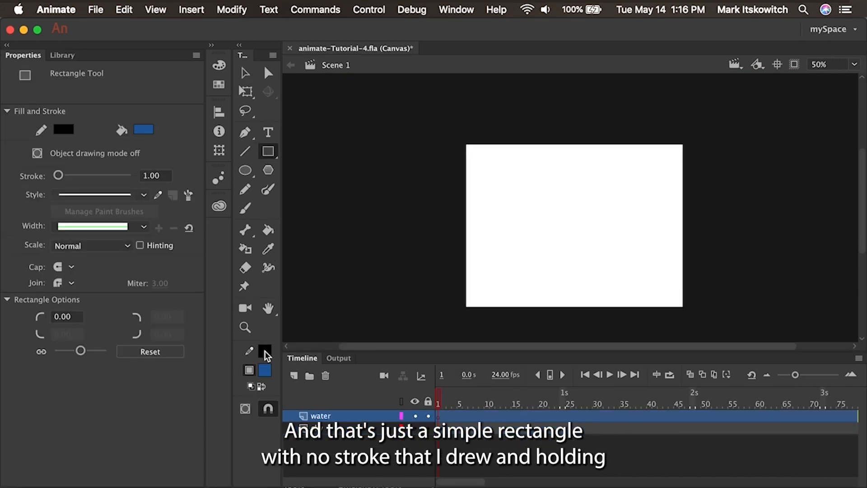
Step: Draw a bright blue rectangle without stroke, about 714 px wide, across the lower part of the stage on the water layer
click(264, 351)
click(488, 364)
mouse_move(454, 247)
mouse_down()
mouse_move(524, 304)
mouse_move(692, 314)
mouse_up()
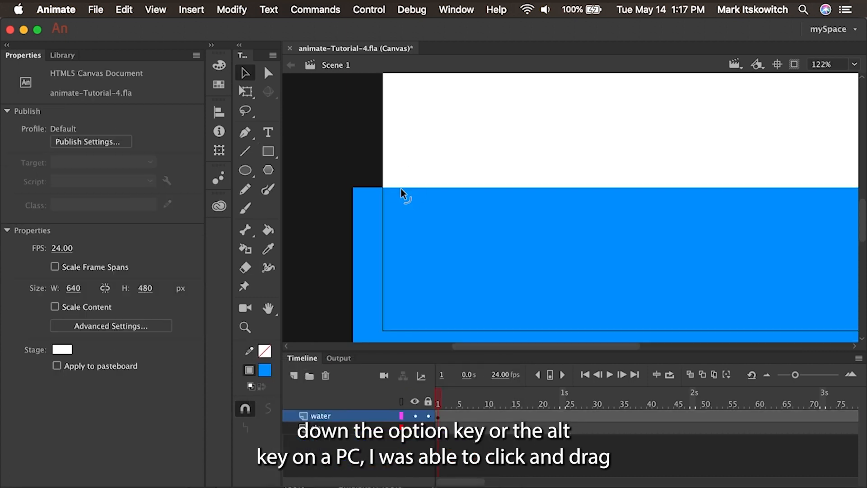
Step: Pull new corner points out of the rectangle's upper edge to shape a row of wave crests
drag(402, 188, 434, 187)
drag(457, 187, 491, 187)
drag(520, 188, 527, 181)
drag(548, 182, 680, 186)
click(423, 185)
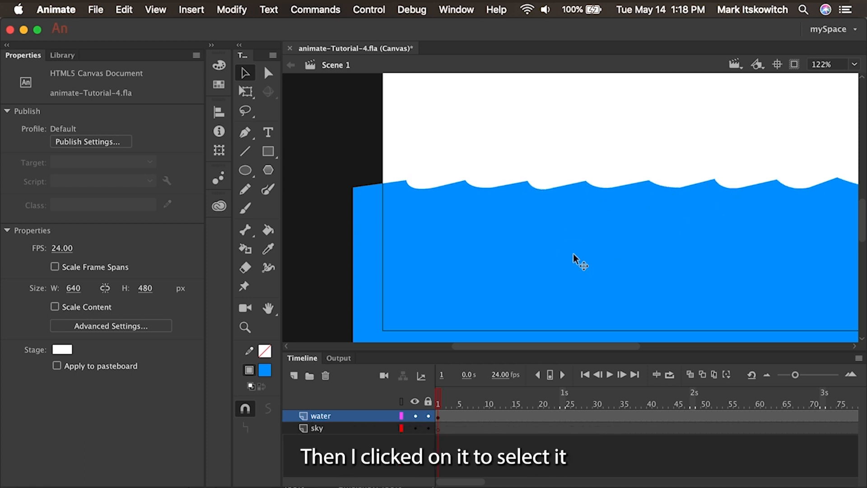
Step: Convert the wave shape to a Graphic symbol named water
click(573, 253)
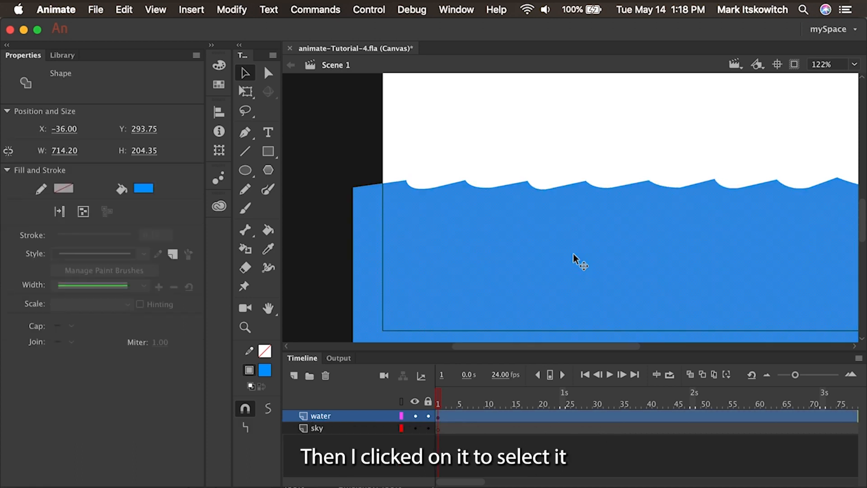
click(242, 9)
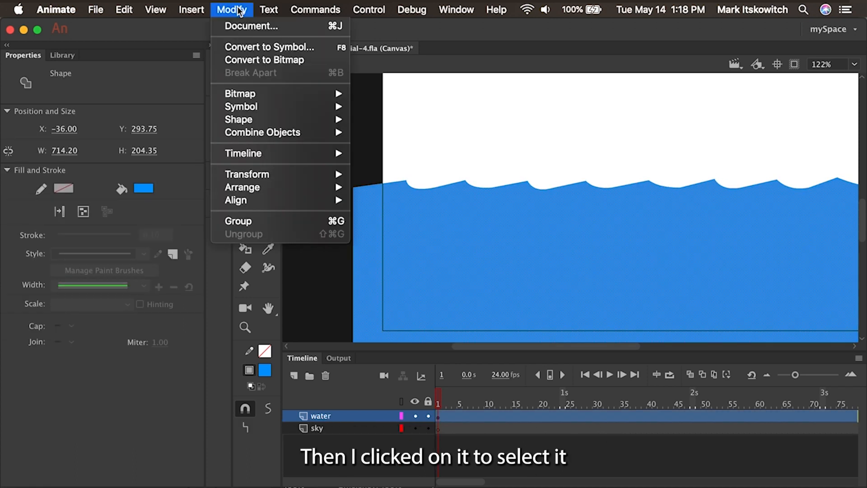
click(244, 51)
text(wa)
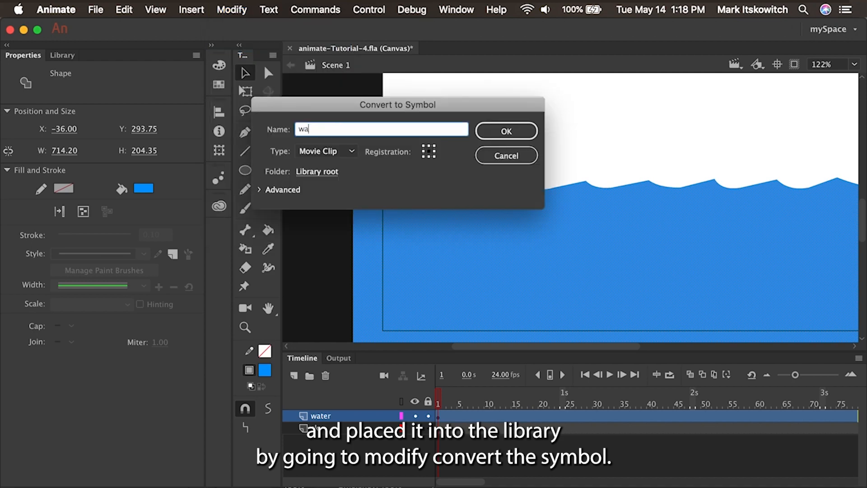
text(ter)
click(352, 151)
click(332, 193)
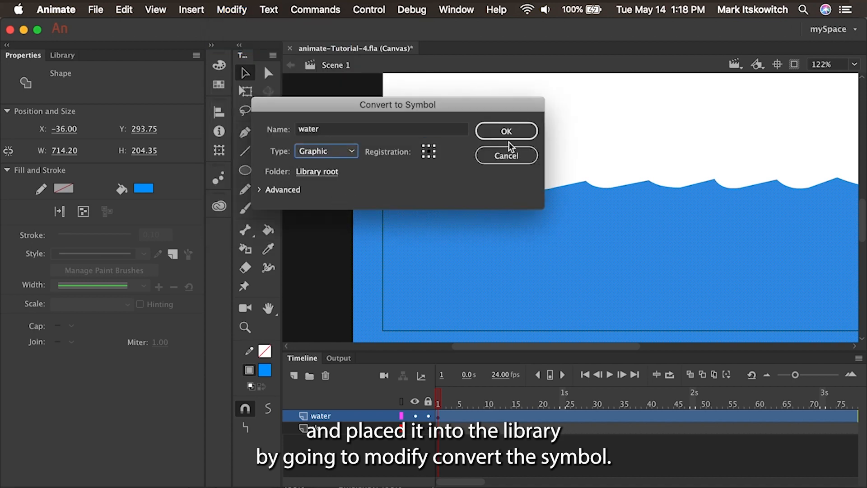
click(506, 131)
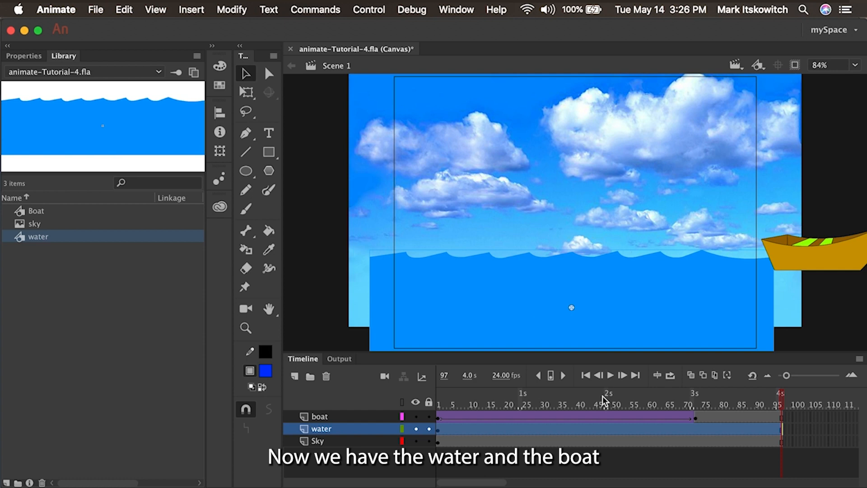
Step: Place the boat layer between water and Sky and play the animation from the first frame
drag(605, 400, 441, 398)
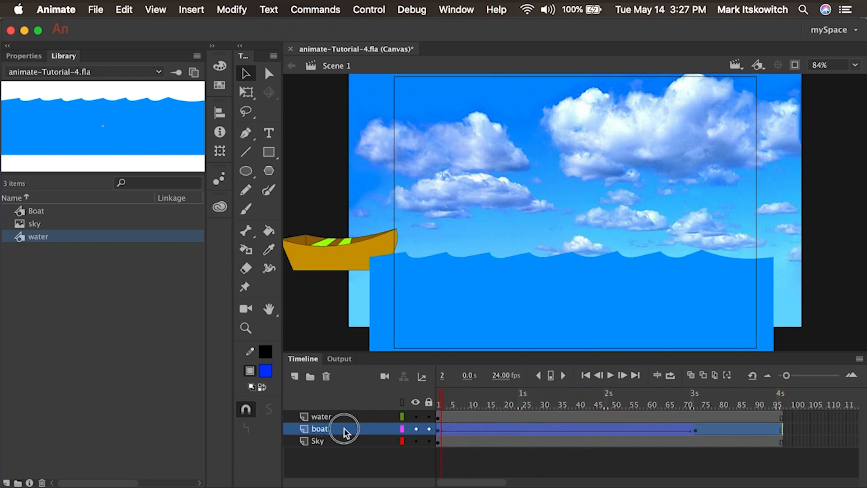
mouse_move(344, 429)
mouse_down()
mouse_move(344, 413)
mouse_move(346, 436)
mouse_up()
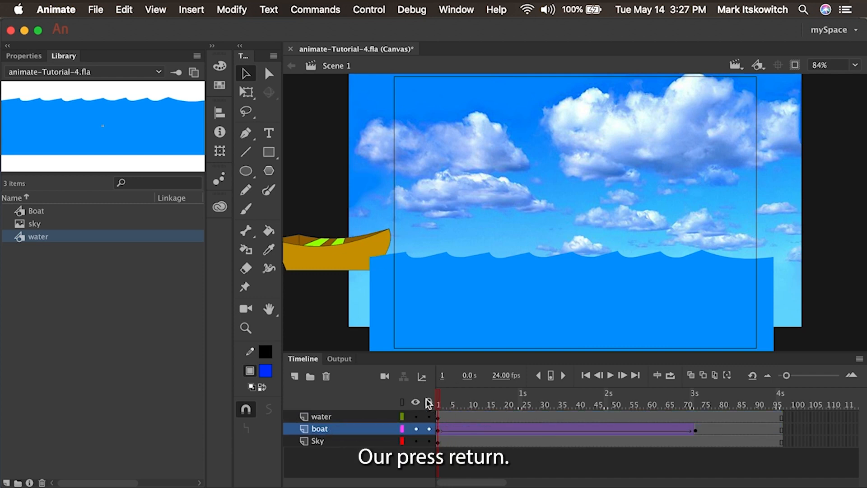
key(Return)
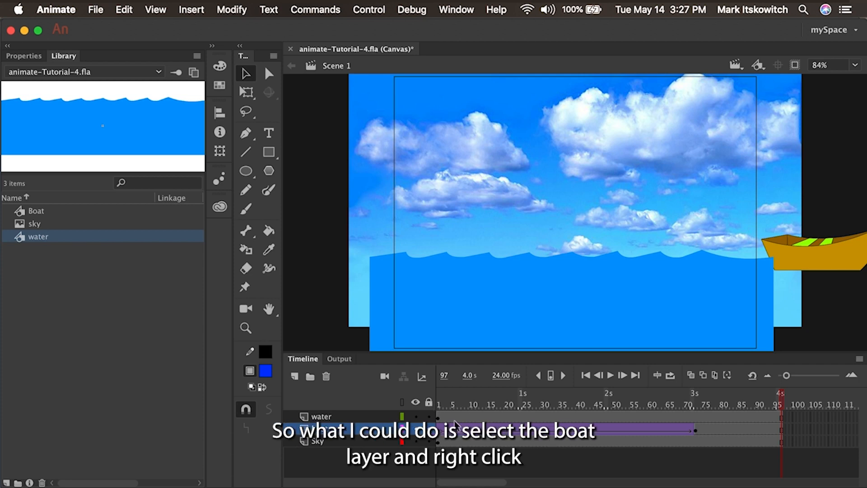
Step: Add a classic motion guide to the boat layer
click(335, 429)
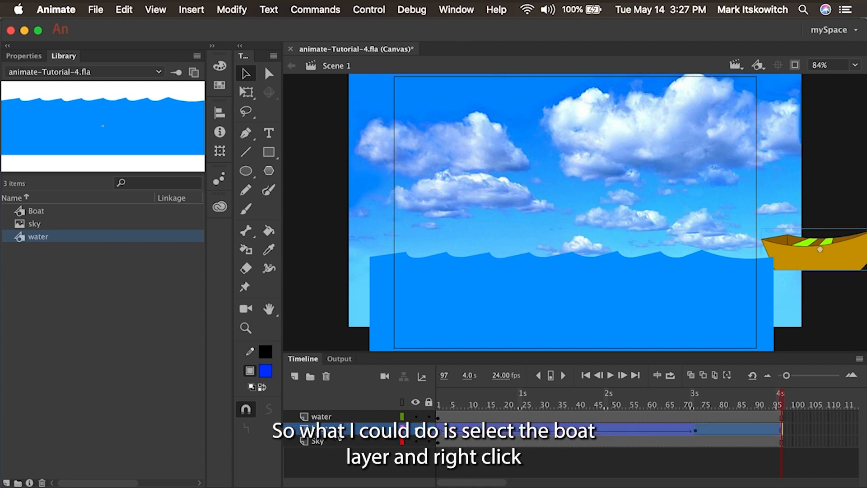
right_click(339, 434)
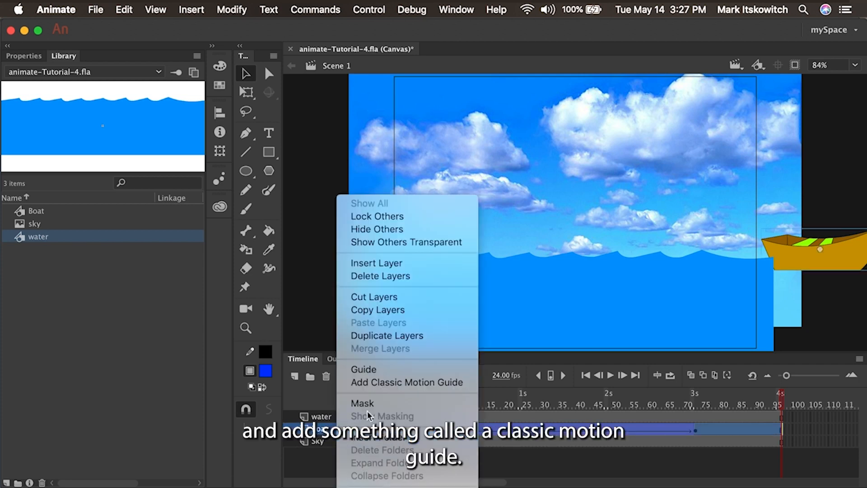
click(425, 382)
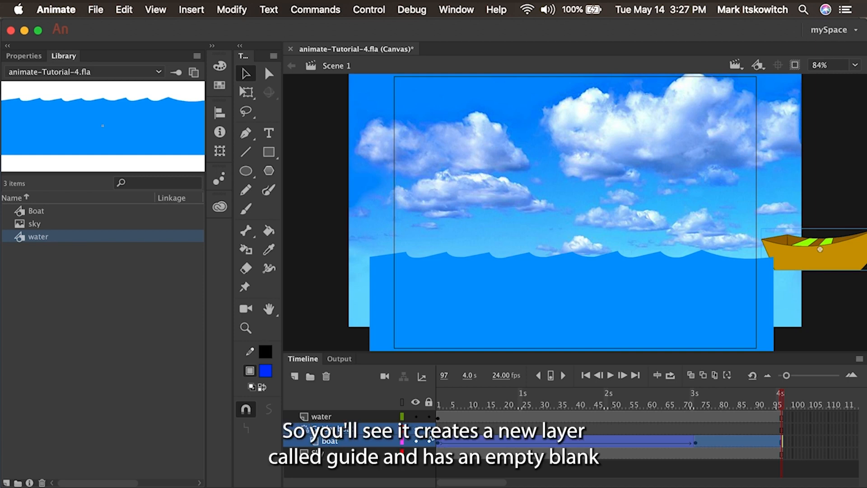
Step: On the guide layer's first frame, draw a wavy Pencil line in Smooth mode from the boat's center past the stage's right edge
click(441, 429)
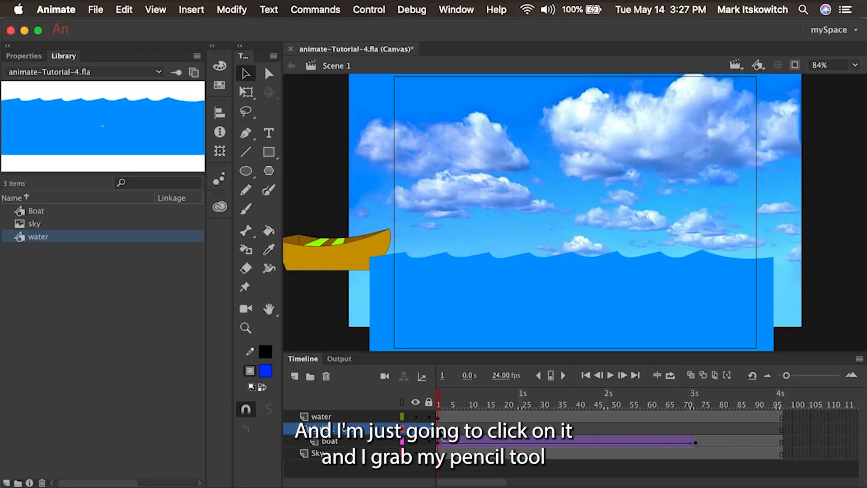
click(247, 191)
click(268, 409)
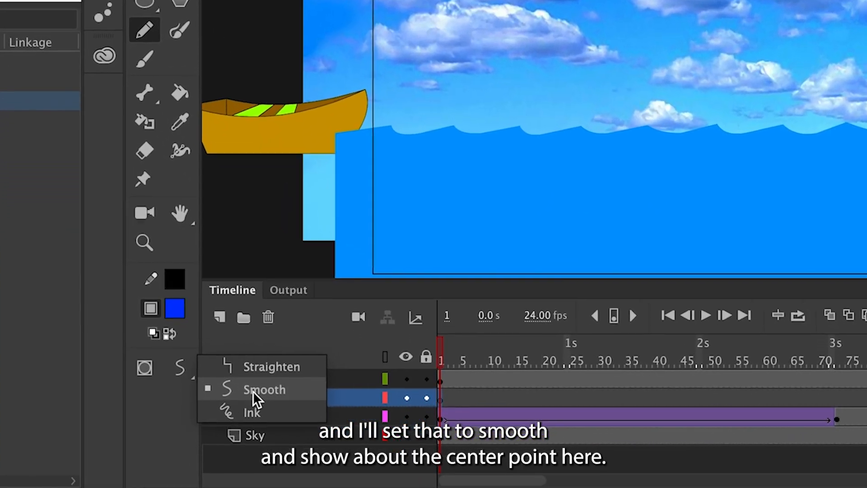
click(253, 391)
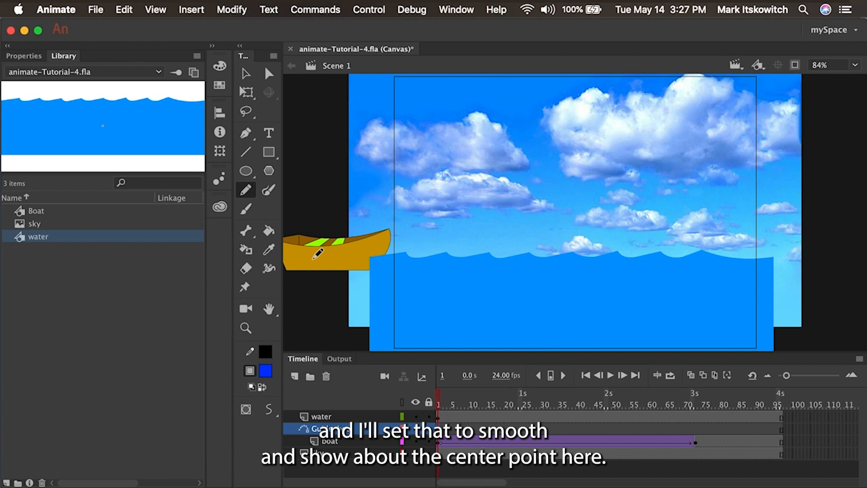
mouse_move(312, 258)
mouse_down()
mouse_move(343, 249)
mouse_move(407, 257)
mouse_up()
drag(460, 245, 561, 255)
drag(626, 247, 695, 247)
drag(755, 245, 803, 249)
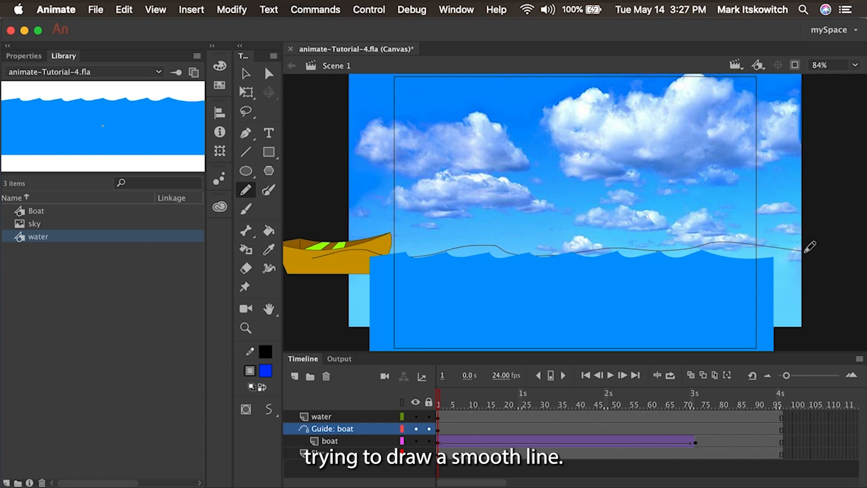
Step: Select the entire guide line and smooth its curves
click(246, 76)
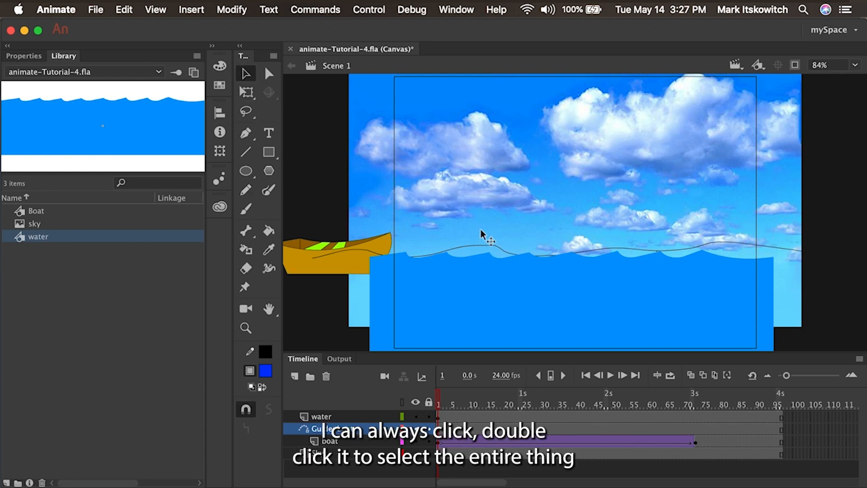
double_click(482, 247)
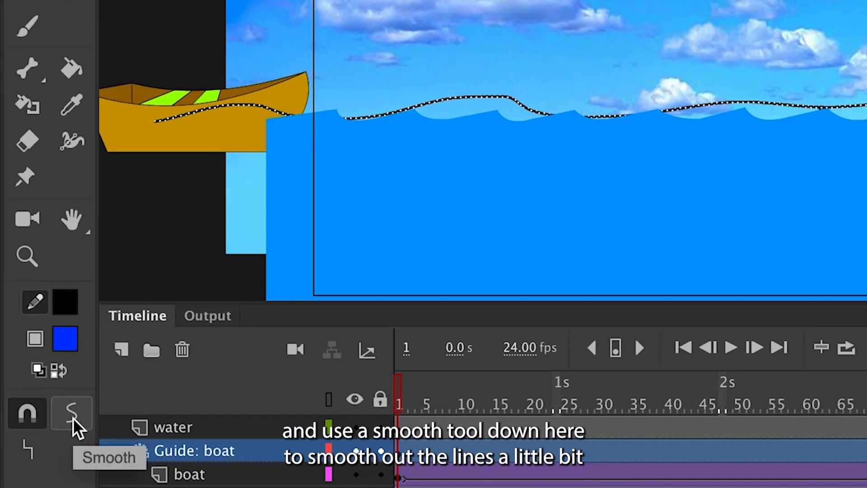
click(72, 414)
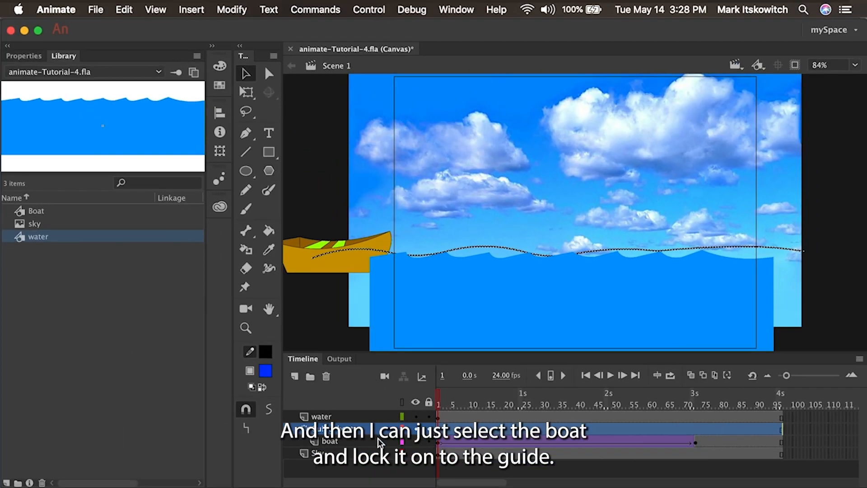
Step: Select the boat's first keyframe to check its position on the guide, and snap the boat at frame 73 to the guide's right end
click(377, 438)
click(437, 445)
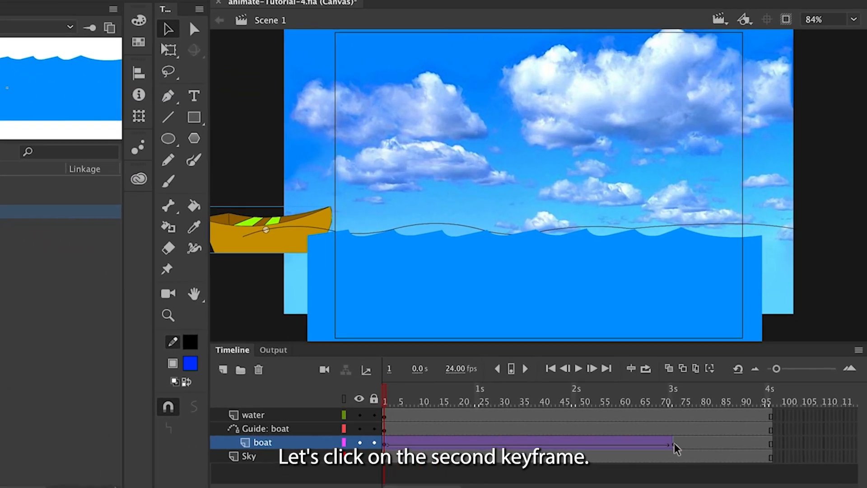
click(694, 442)
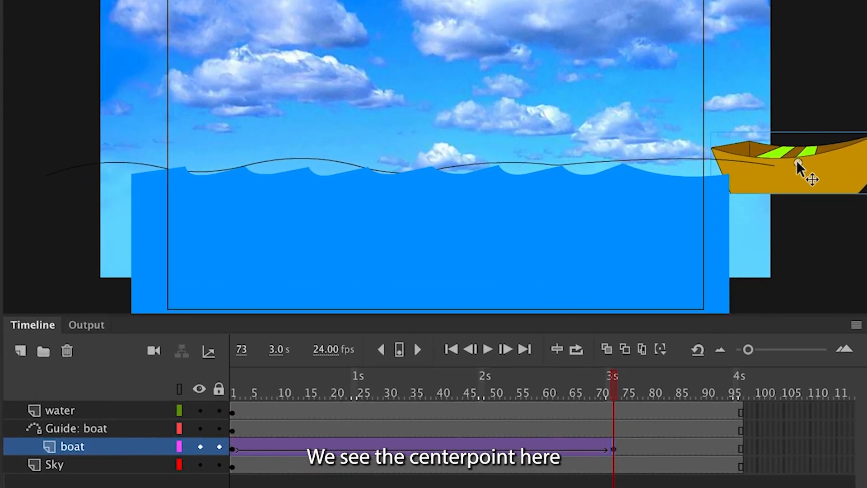
drag(803, 169, 775, 167)
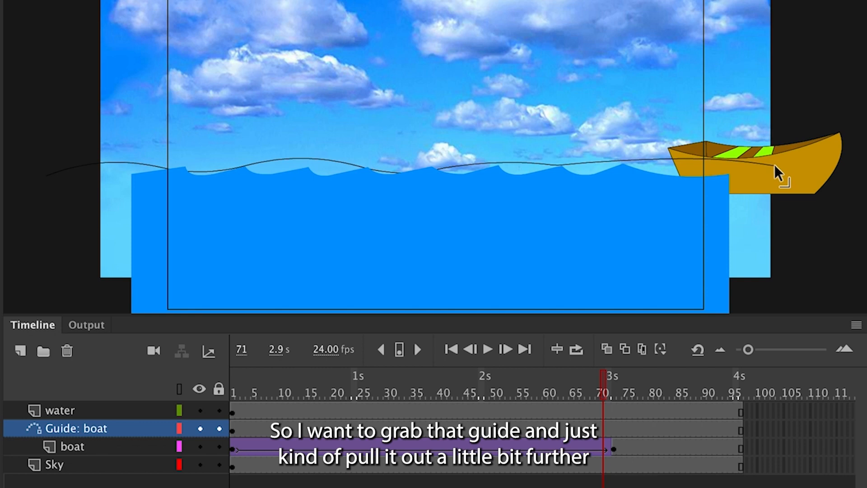
Step: Extend the guide's right end farther past the stage and move the frame 73 boat outward along it
drag(776, 166, 833, 168)
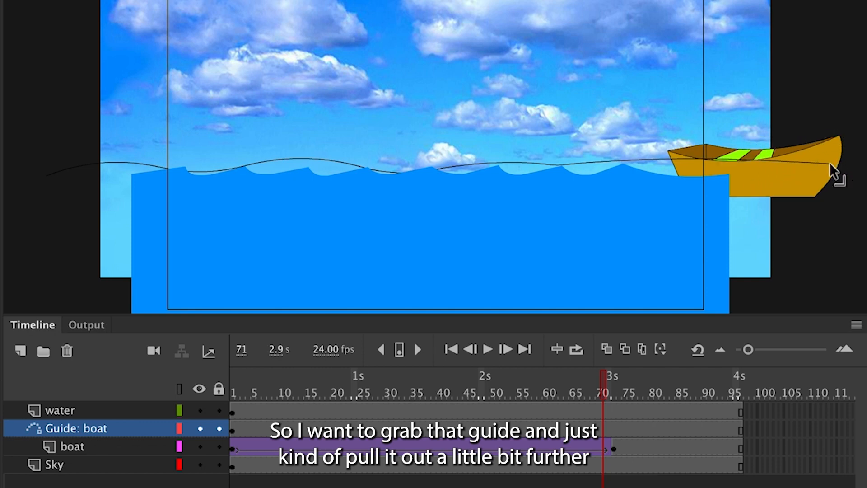
click(614, 449)
drag(770, 178, 804, 176)
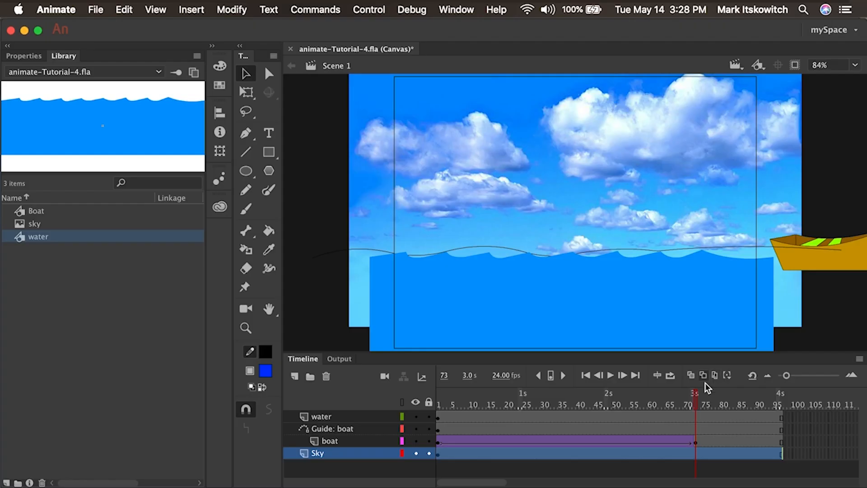
Step: Play the guided boat animation from the first frame
drag(607, 391, 456, 395)
drag(589, 405, 440, 409)
key(Return)
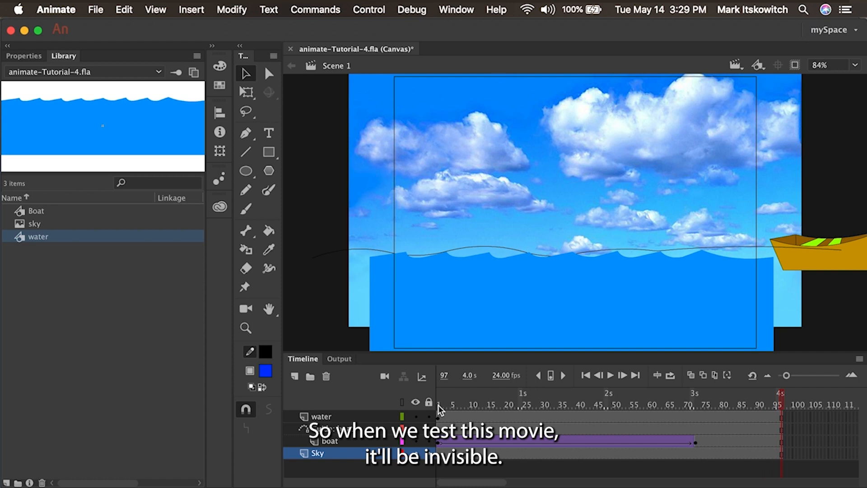
Step: Play back the guided boat animation, and turn on Orient to path for the tween at the boat layer's first keyframe
key(Return)
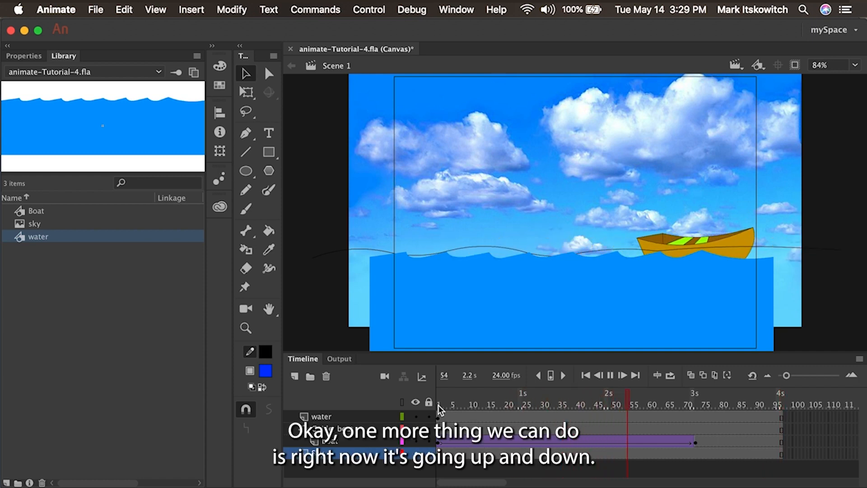
key(Return)
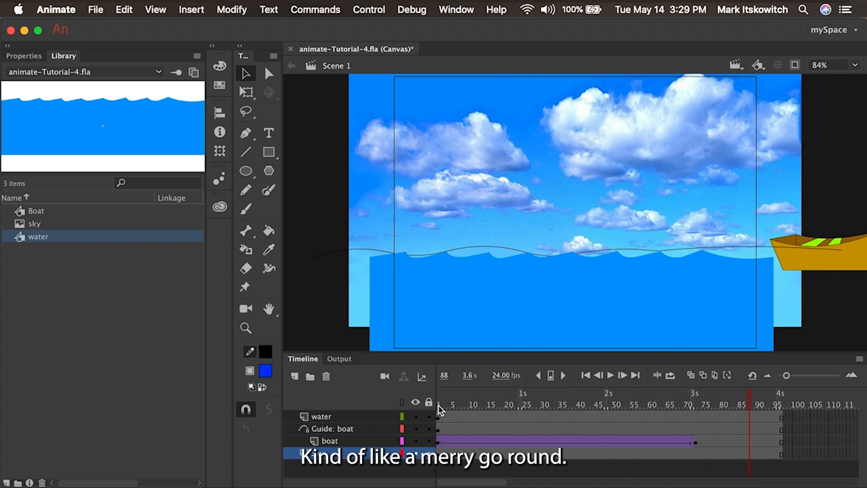
click(440, 442)
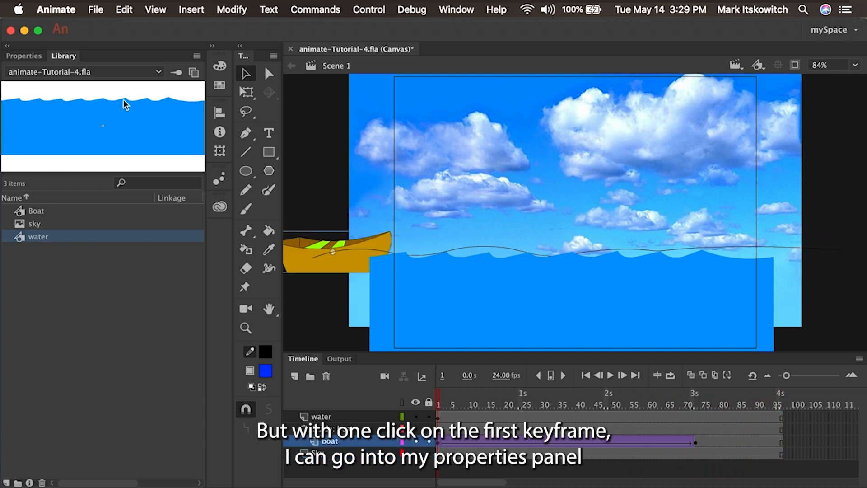
click(23, 56)
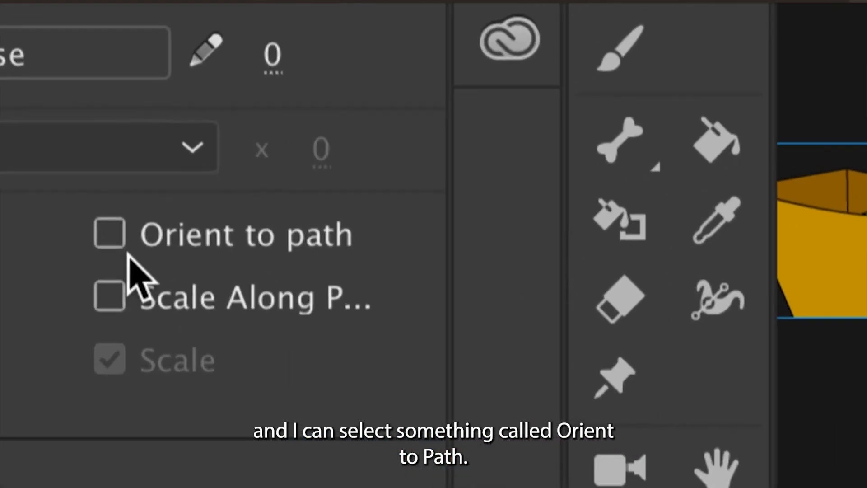
click(111, 231)
click(435, 403)
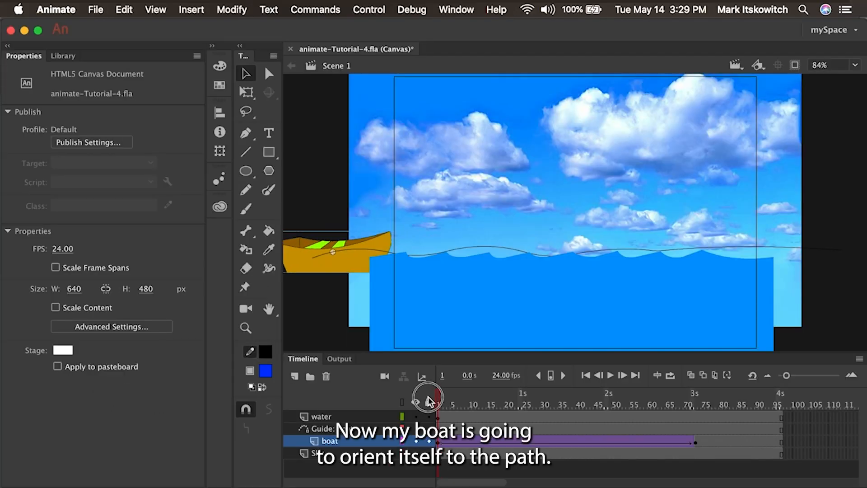
drag(433, 400, 429, 379)
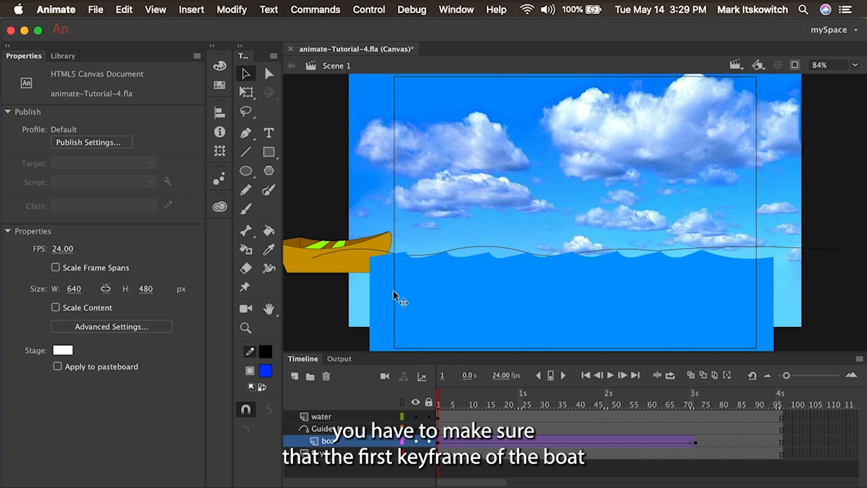
Step: Rotate the boat counter-clockwise on its first keyframe to match the guide's slope, and snap the frame 73 boat onto the guide's right end
click(438, 445)
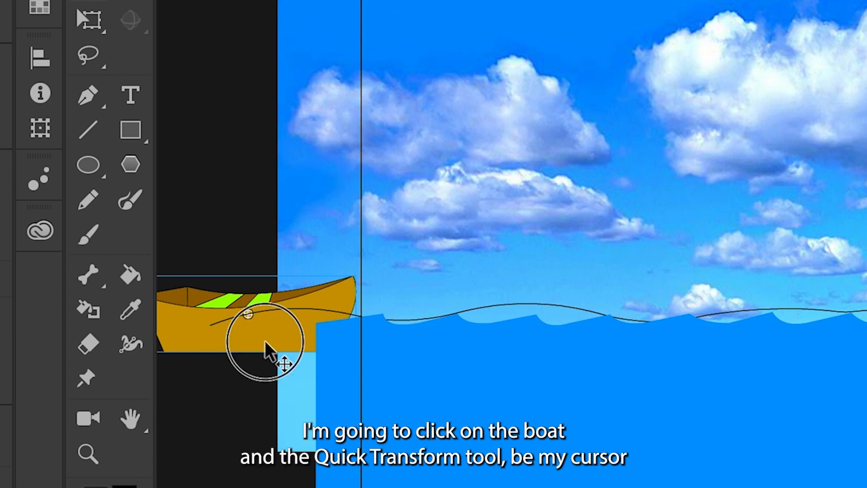
click(87, 20)
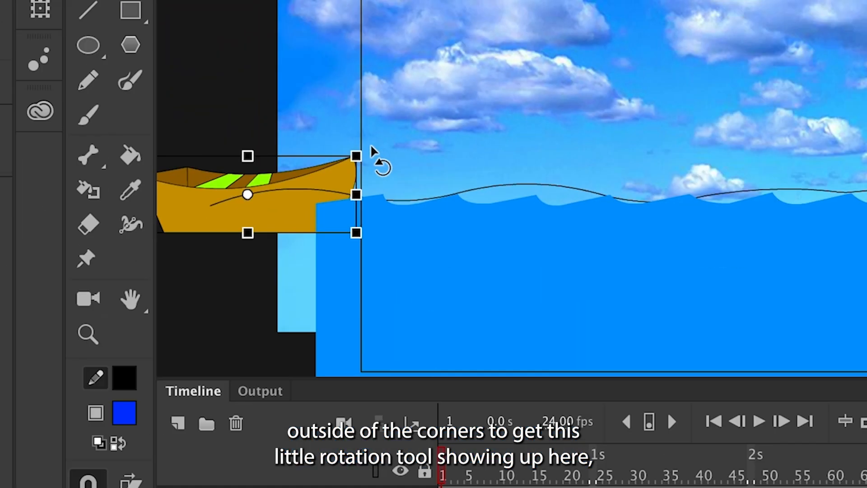
drag(373, 150, 358, 134)
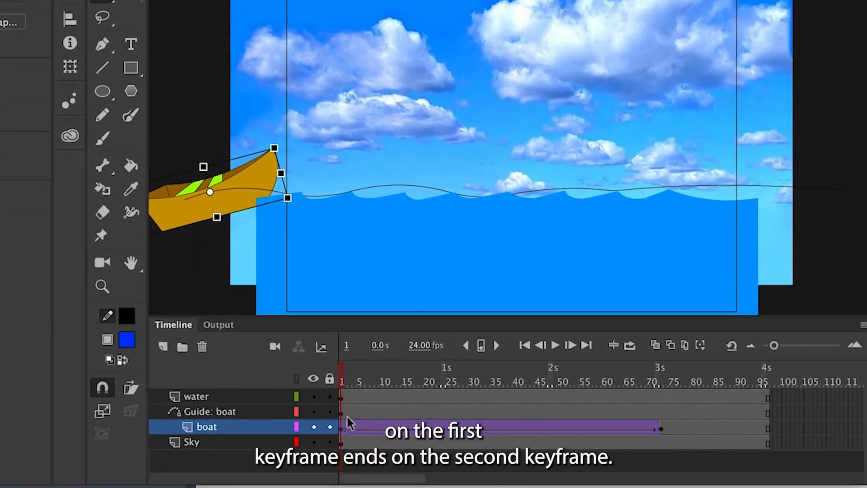
click(660, 428)
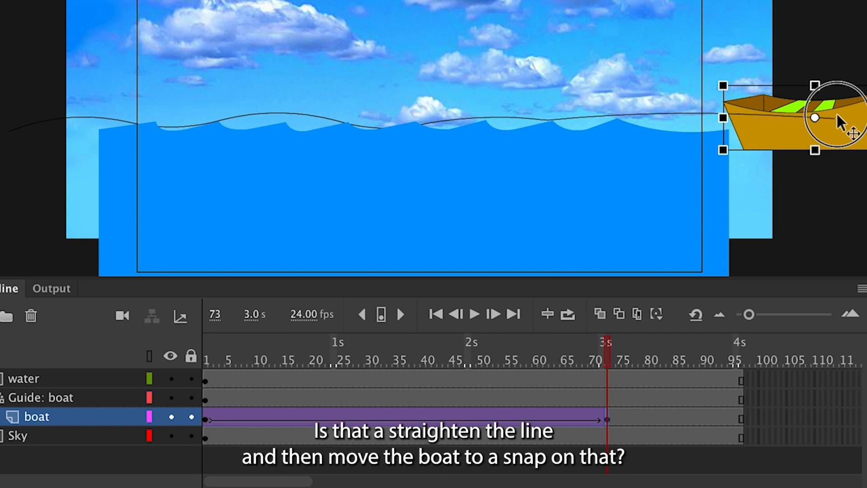
drag(833, 145, 833, 141)
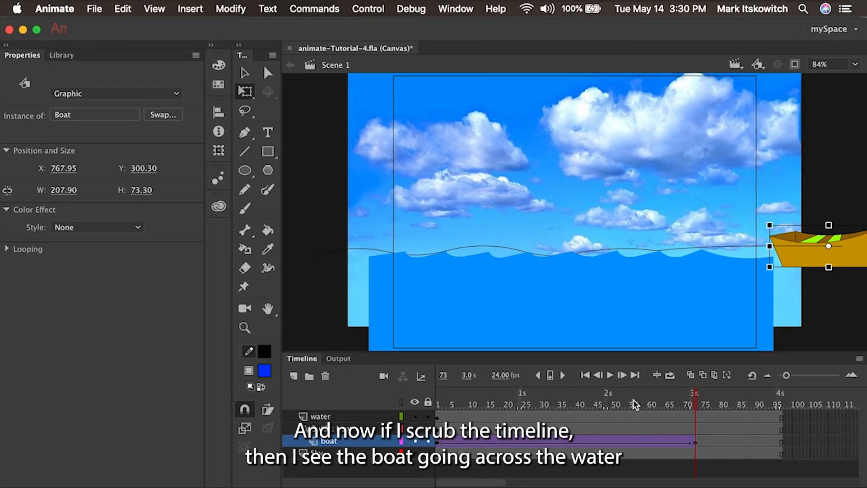
Step: Preview the path-oriented boat animation on the timeline and as a test movie
drag(607, 345, 183, 352)
key(Return)
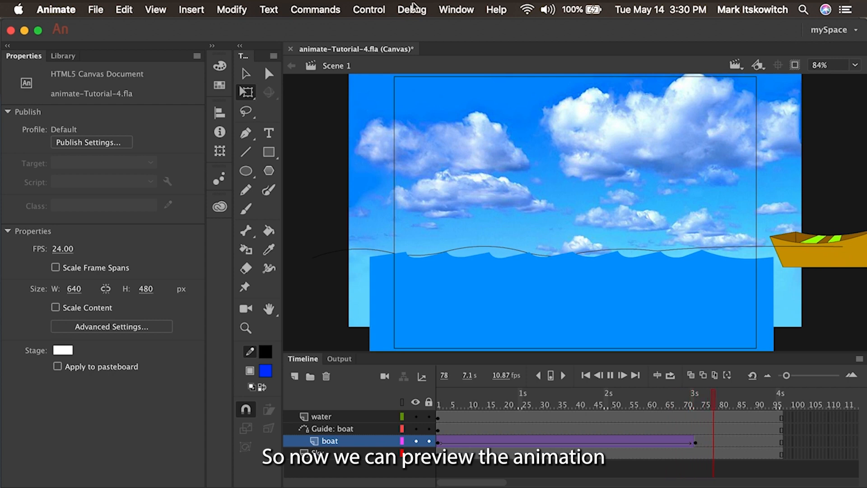
click(369, 10)
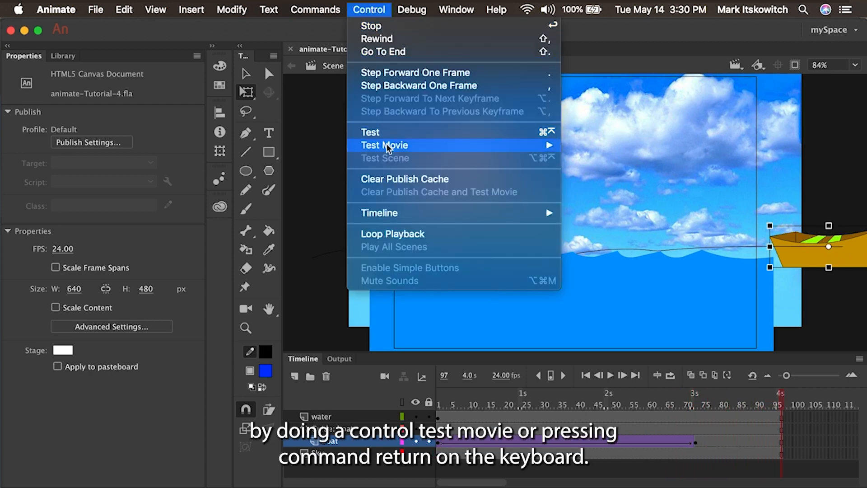
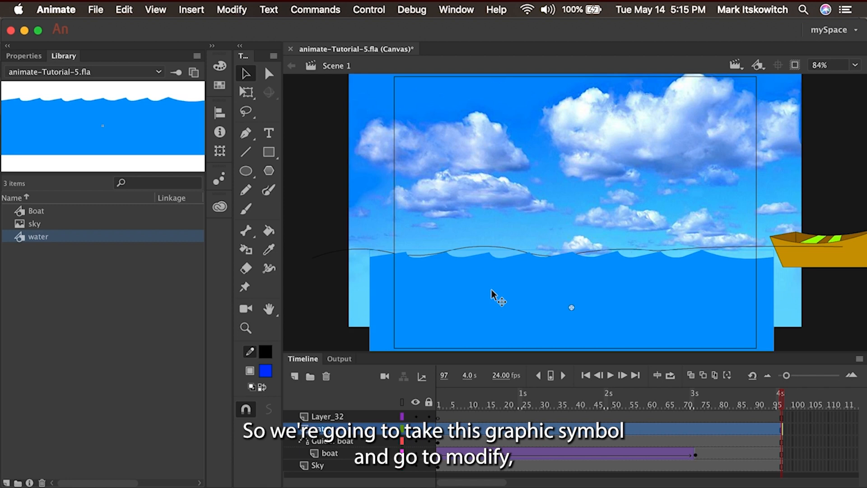
Step: Convert the water graphic on the stage to a movie clip symbol named mc_water
click(238, 11)
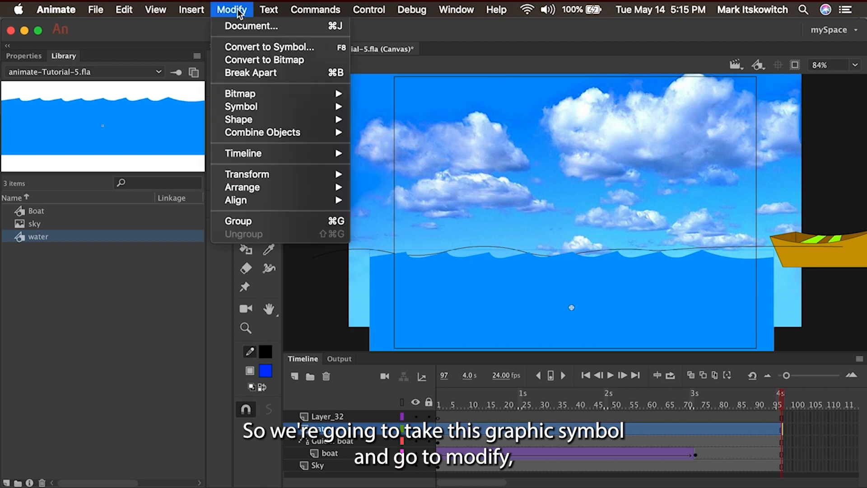
click(251, 48)
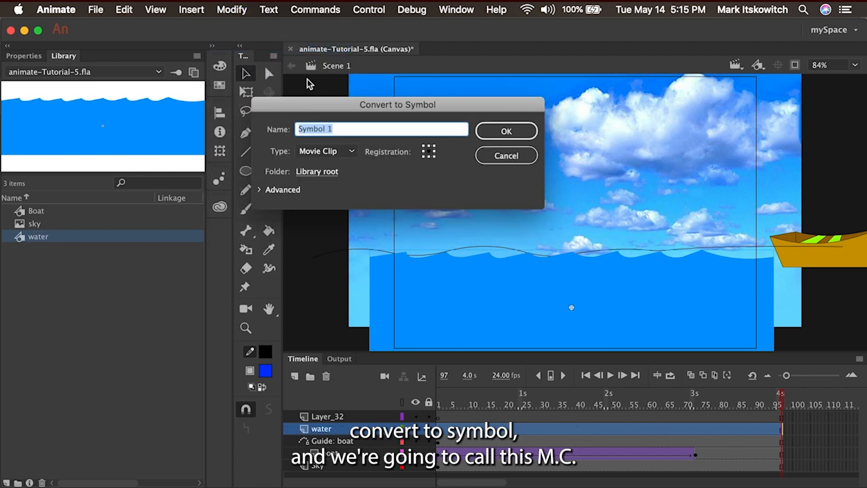
text(mc_)
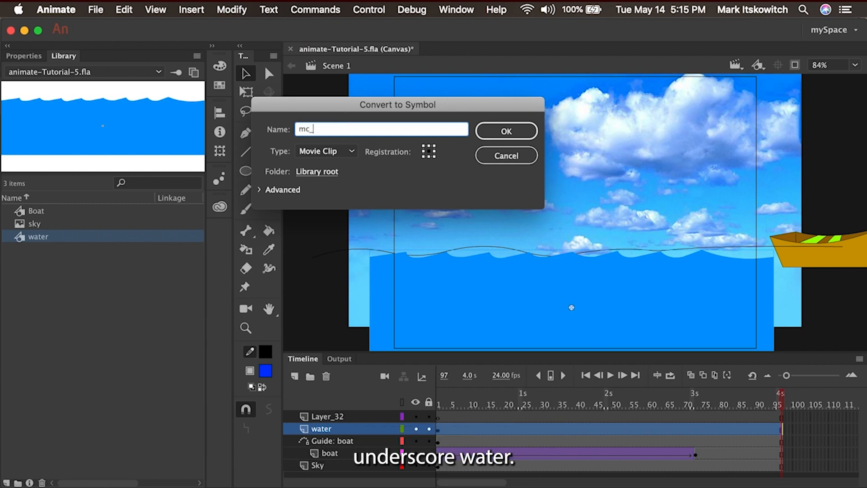
text(water)
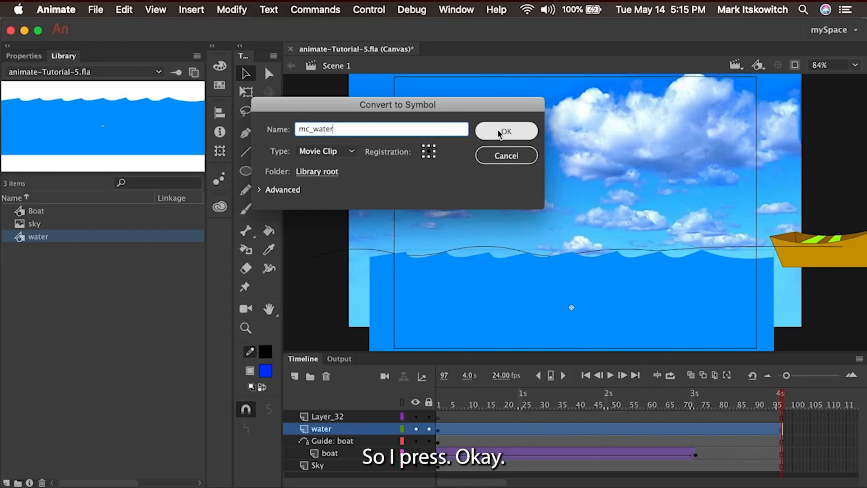
click(777, 69)
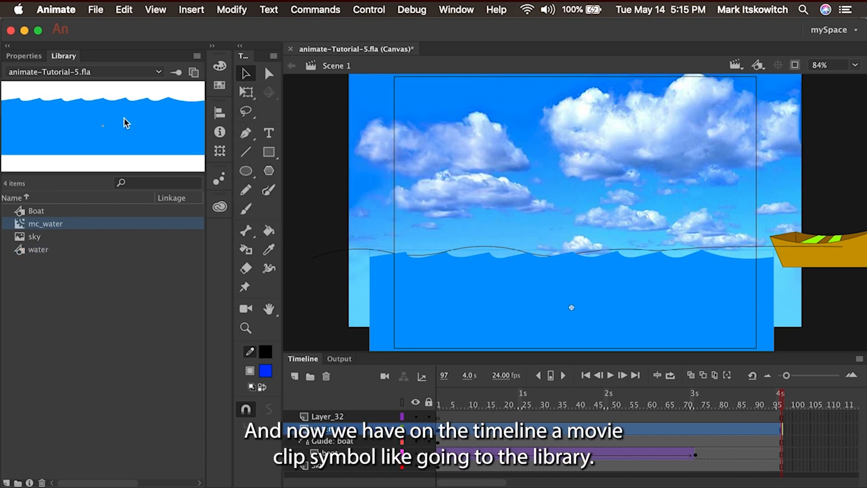
Step: Check the water instance's symbol type, and compare the library entries of the water graphic and the mc_water movie clip
click(13, 58)
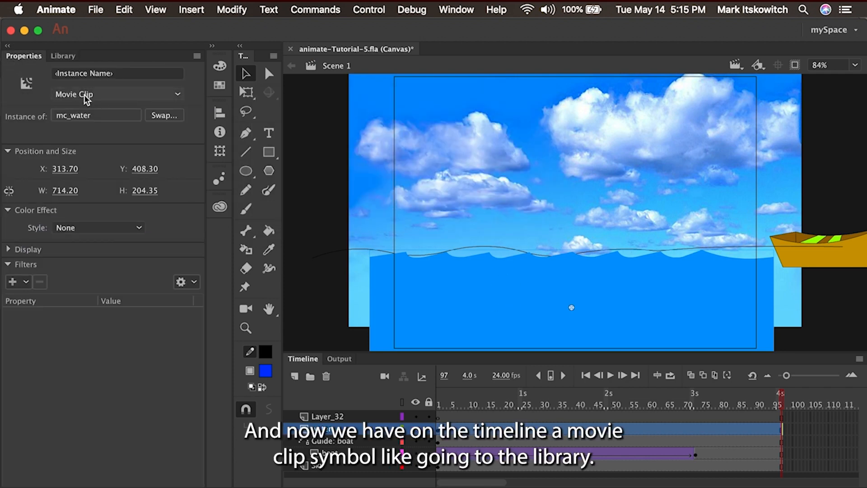
click(64, 57)
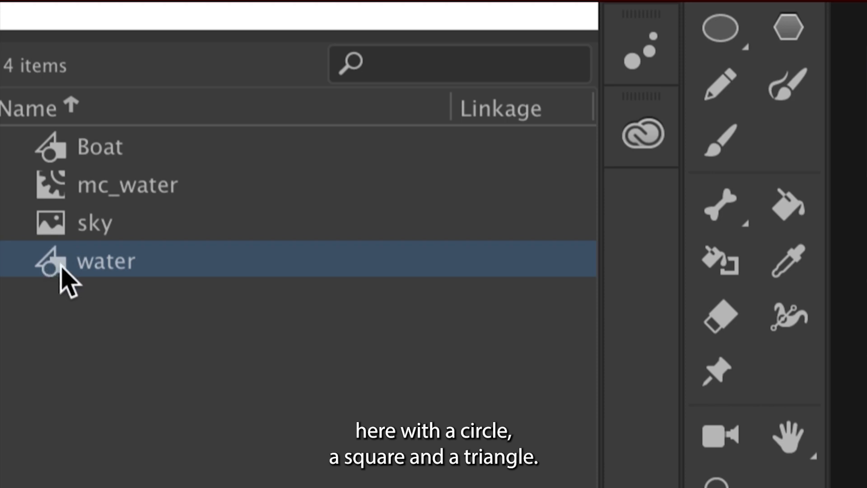
click(50, 186)
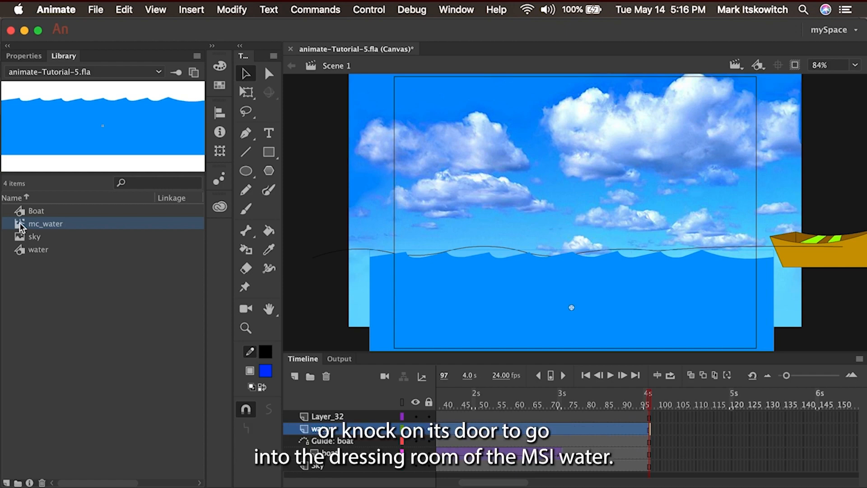
Step: Open mc_water from the library, enter the water graphic nested inside it, and return to Scene 1
double_click(20, 222)
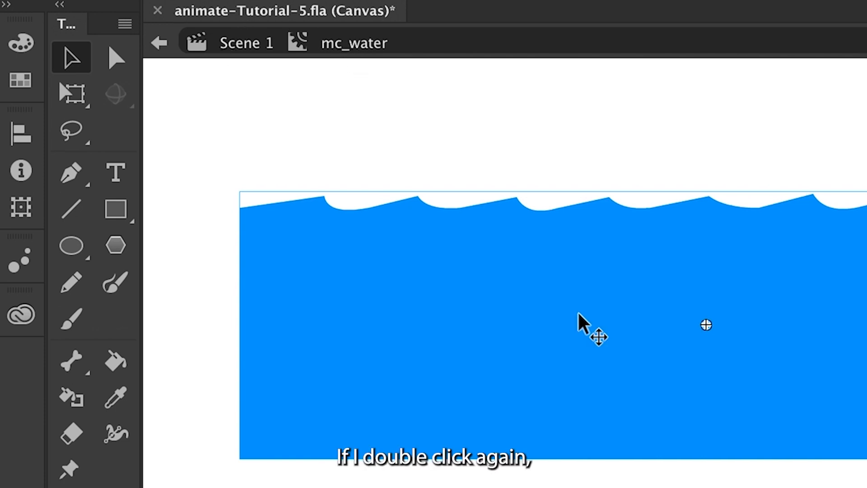
double_click(612, 325)
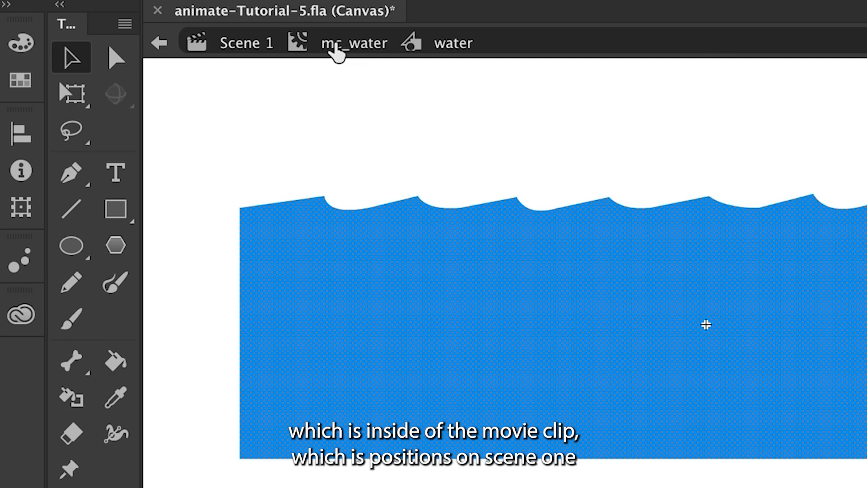
click(235, 45)
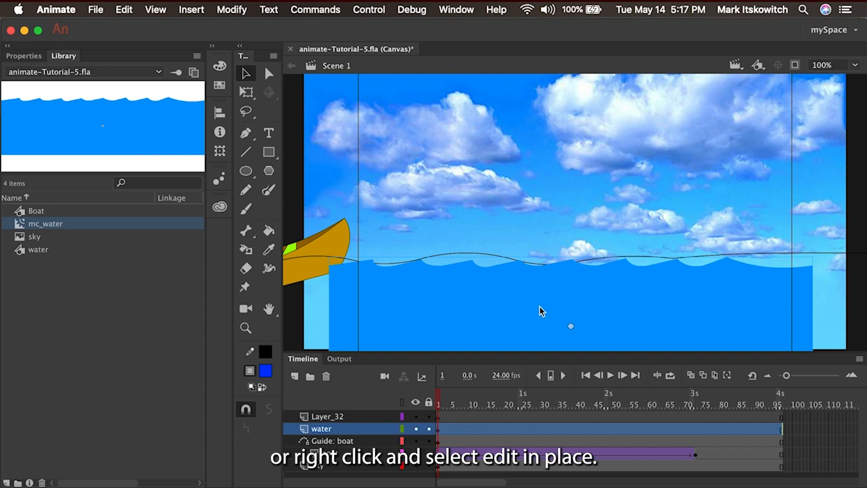
Step: Edit mc_water in place, widening the water graphic on both sides and moving it left until its right edge sits just past the stage's right edge
right_click(541, 309)
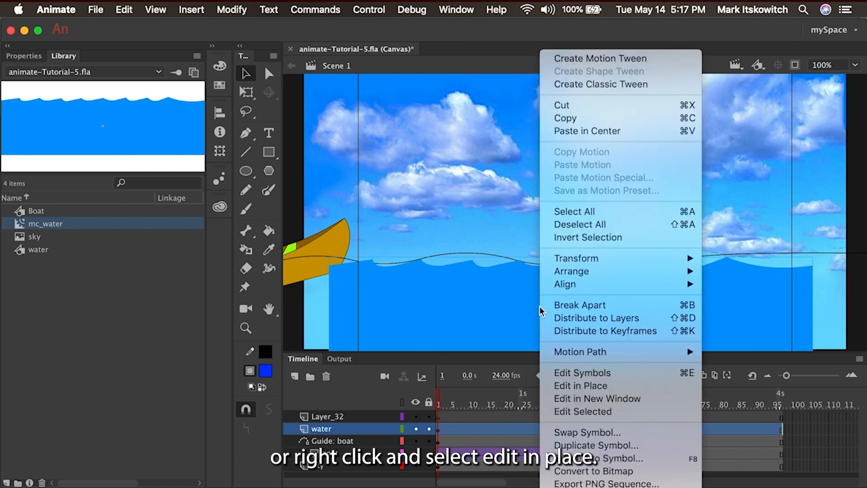
click(581, 386)
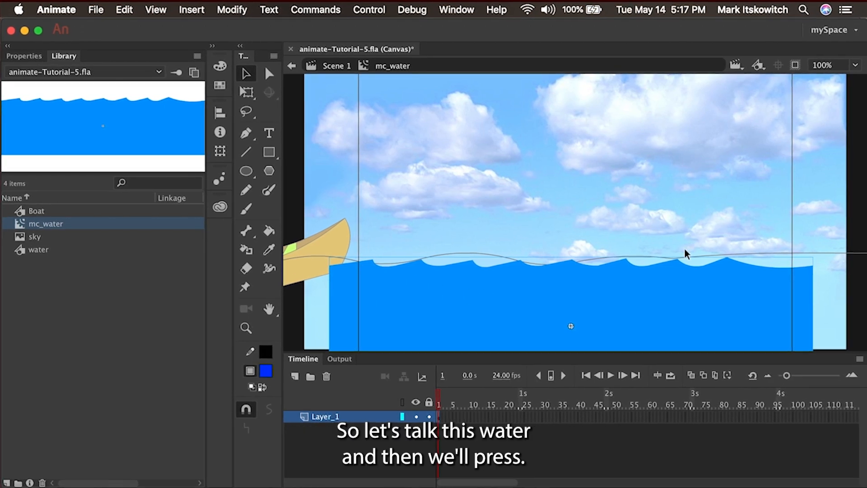
click(392, 304)
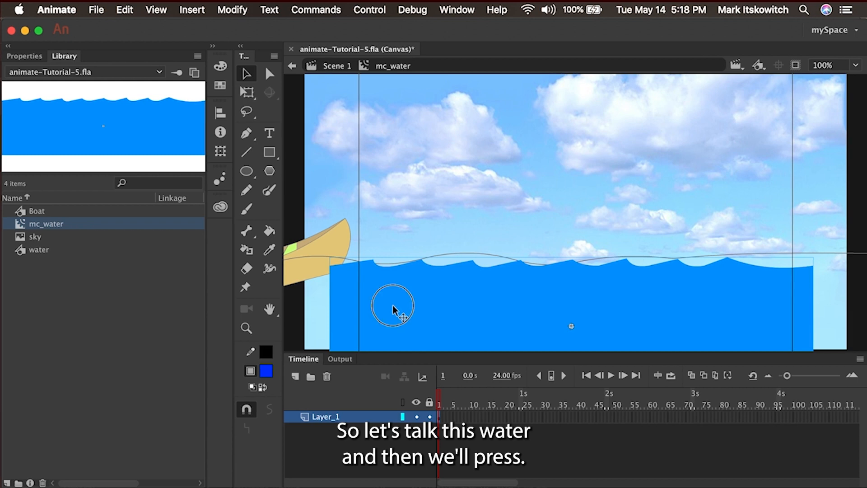
key(q)
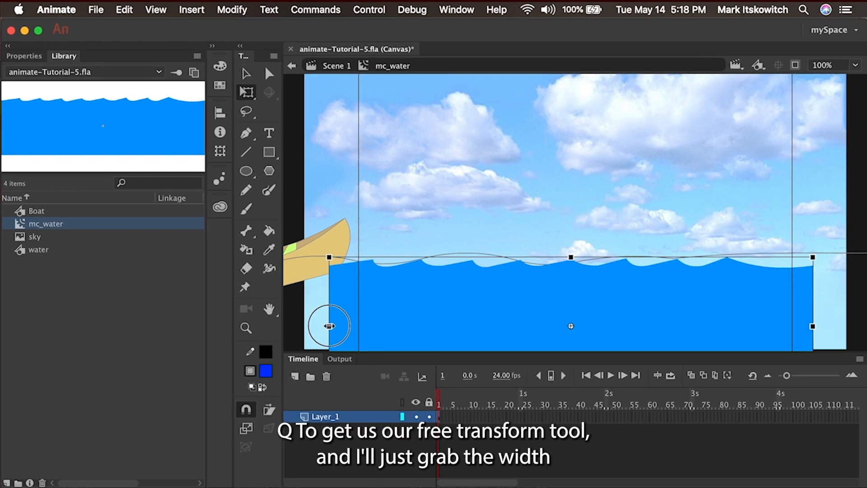
drag(329, 325, 271, 333)
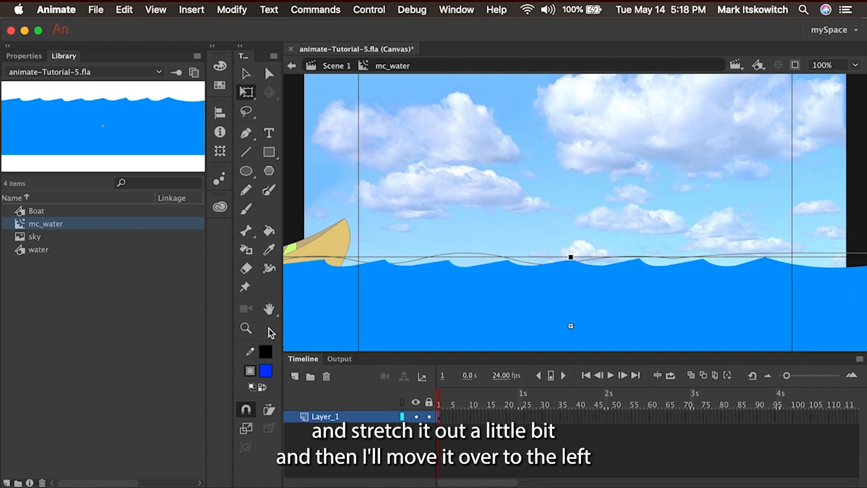
drag(720, 300, 639, 298)
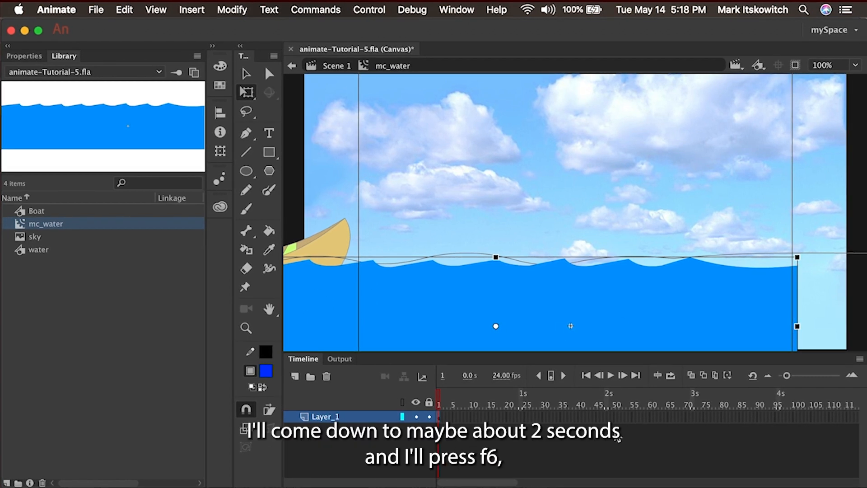
Step: Insert a keyframe at frame 49 and move the water right until its left edge sits just outside the stage's left edge
click(610, 415)
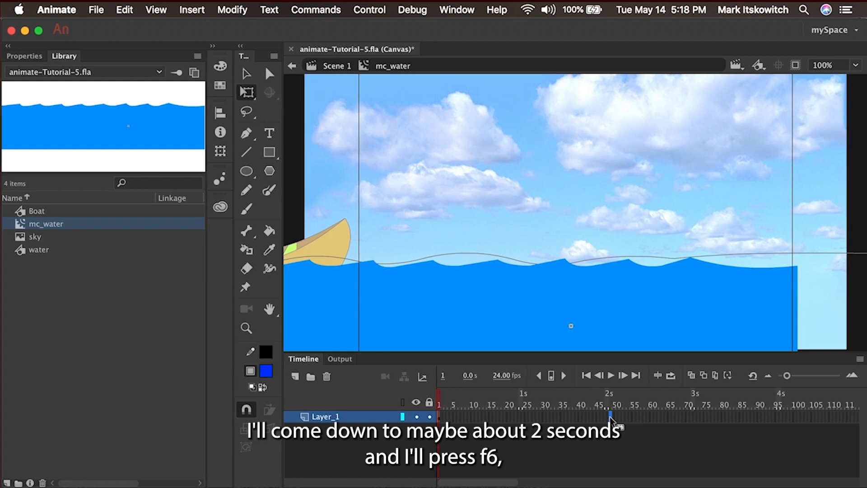
key(F6)
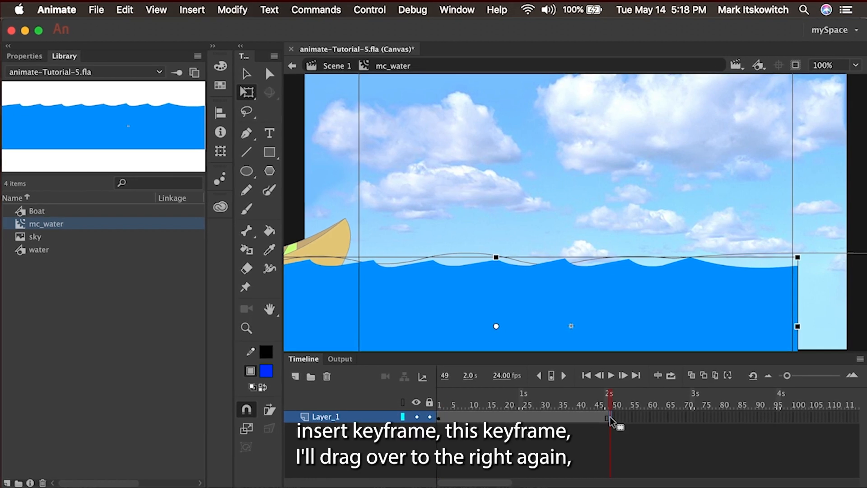
drag(418, 315, 571, 303)
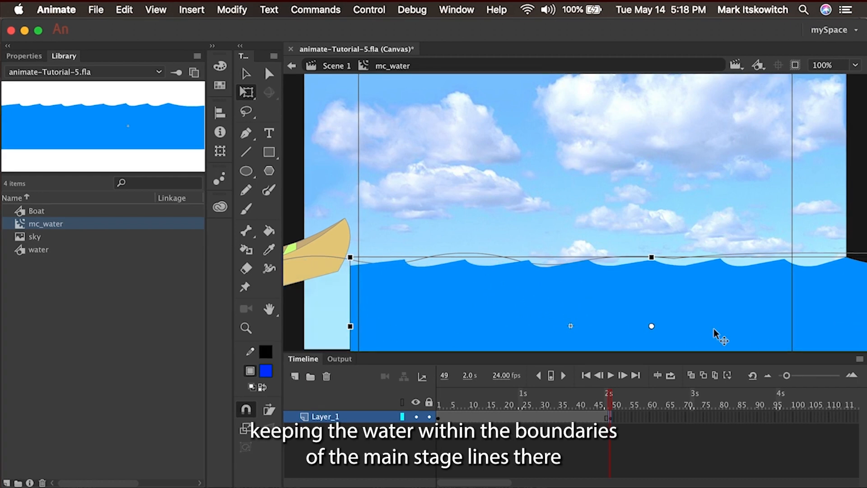
Step: Create a classic tween between the two water keyframes on mc_water's Layer_1 and play it back
click(494, 416)
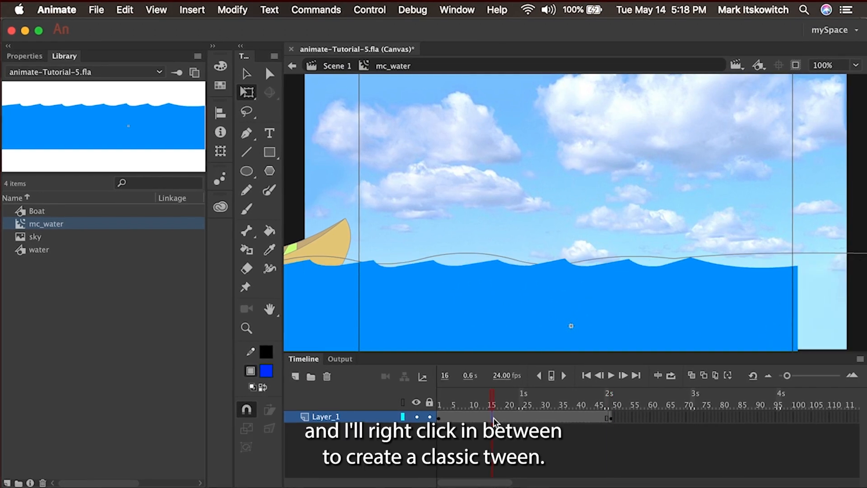
right_click(494, 416)
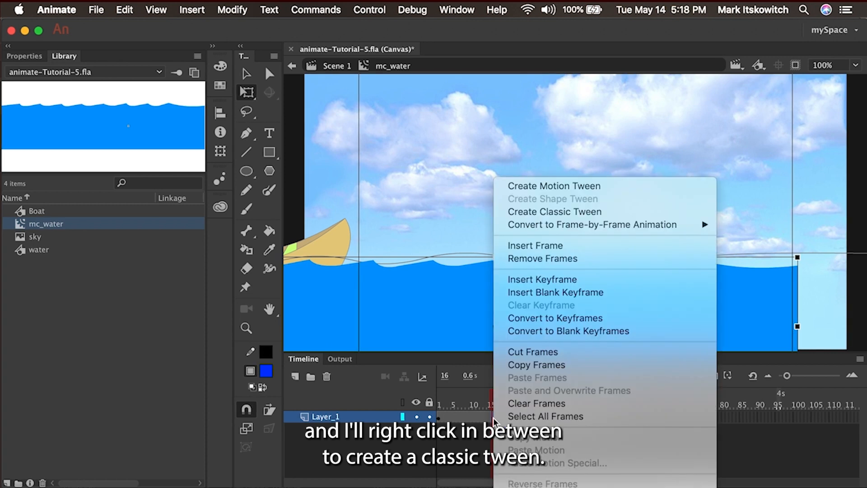
click(514, 211)
key(Return)
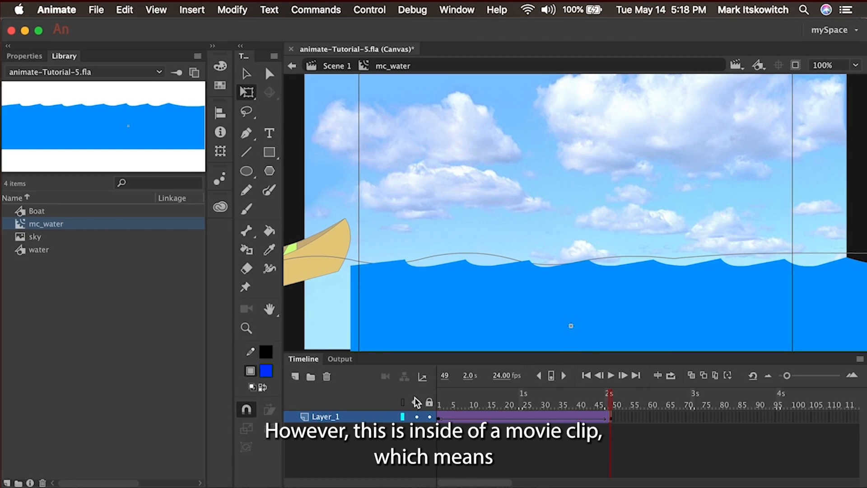
Step: Return to Scene 1, scrub through the main timeline to about frame 58, and test the movie
click(333, 67)
drag(430, 394, 642, 402)
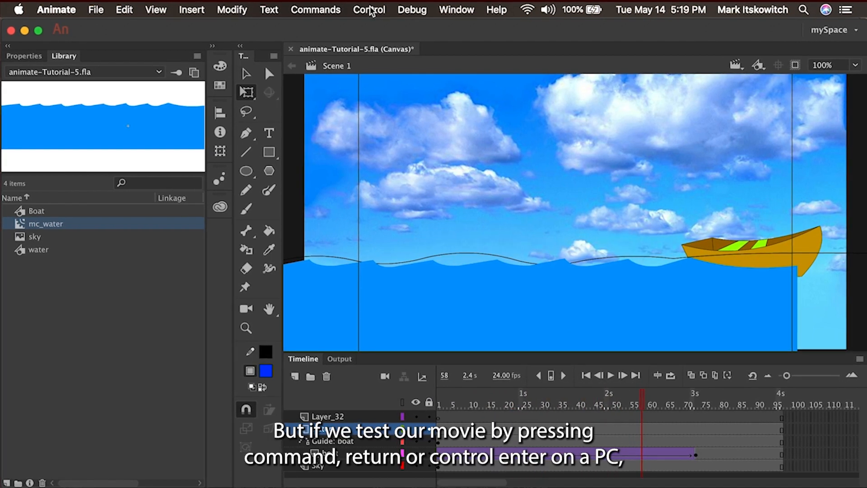
key(super+Return)
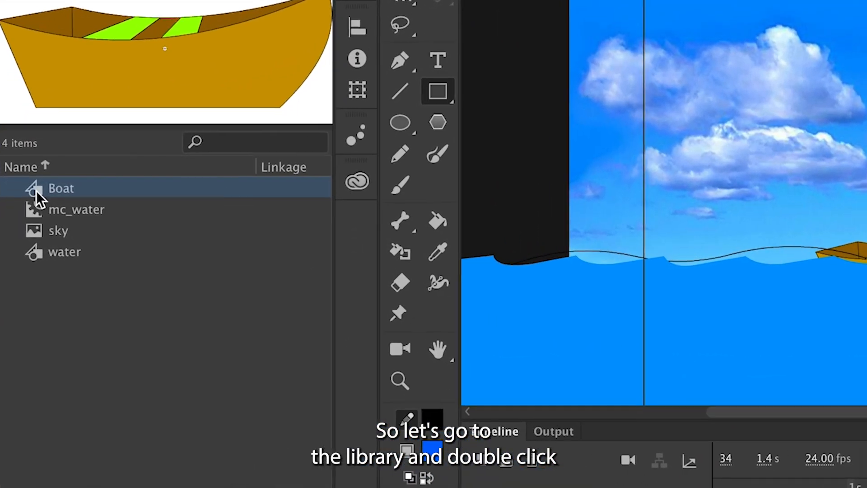
Step: Open the Boat symbol for editing from the library and rename its Layer_1 as boat
double_click(37, 191)
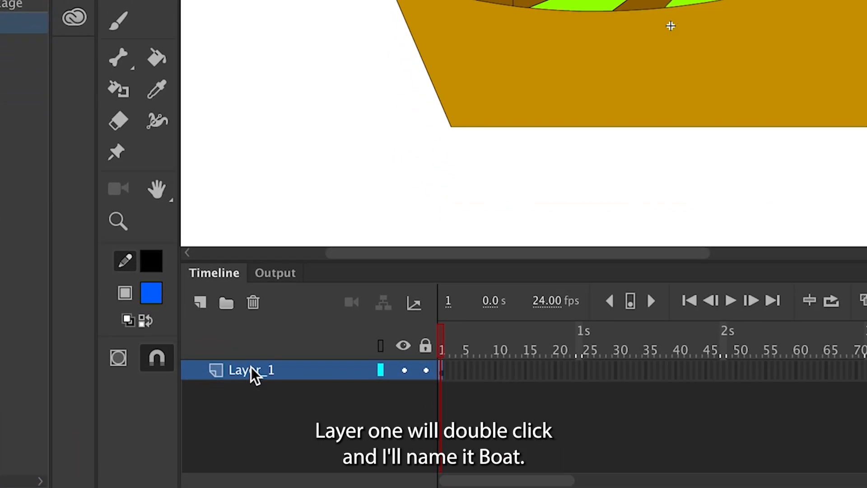
double_click(325, 414)
text(boat)
key(Return)
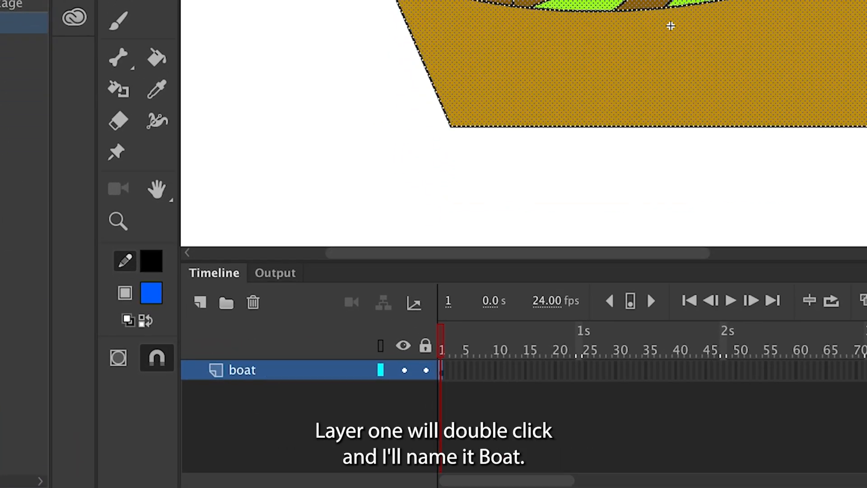
Step: Add two layers above the boat layer, naming the lower one mast and the upper one sail
click(199, 302)
click(199, 302)
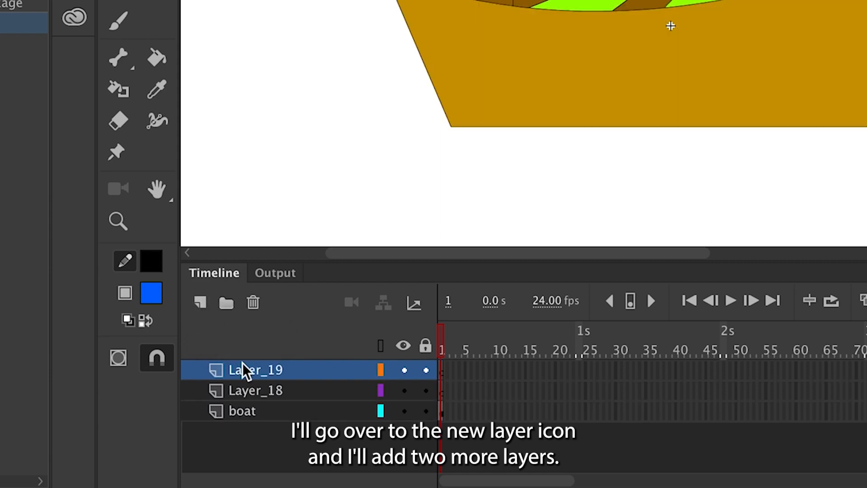
double_click(255, 391)
text(mast)
key(Return)
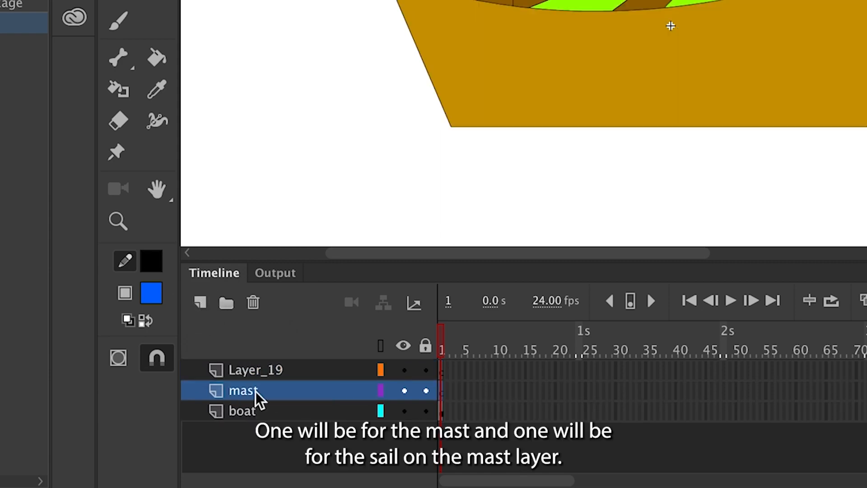
double_click(274, 374)
text(sail)
key(Return)
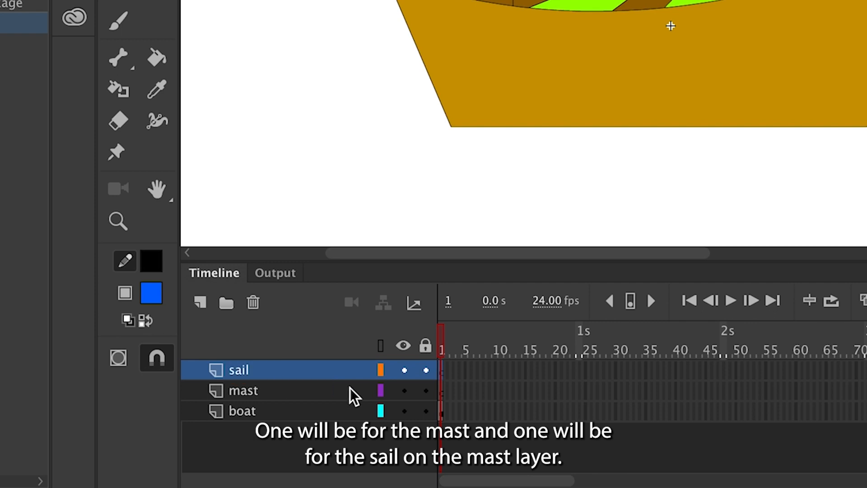
Step: On the mast layer, draw a tall thin rectangle rising from the boat, with no stroke and the preset black-to-white linear gradient fill
click(442, 396)
click(269, 155)
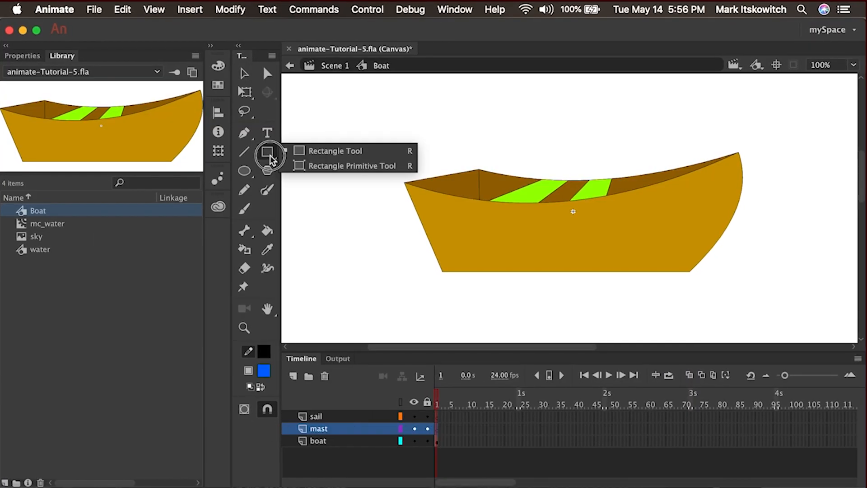
click(311, 151)
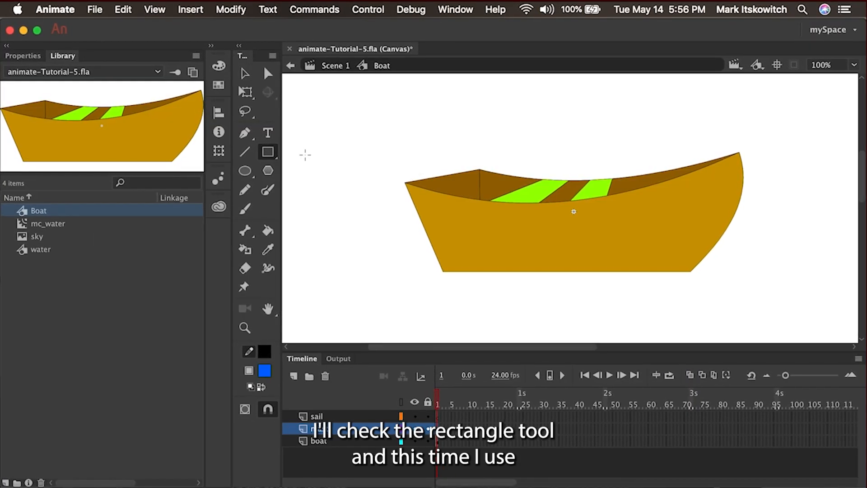
click(220, 66)
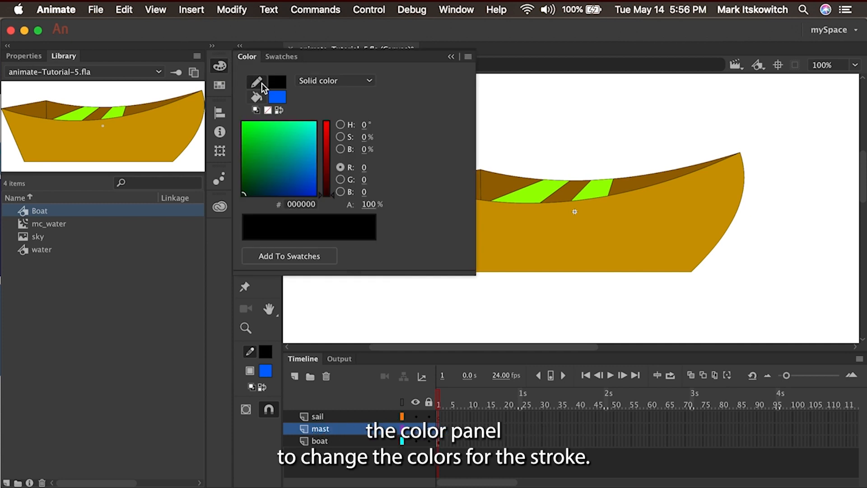
click(275, 81)
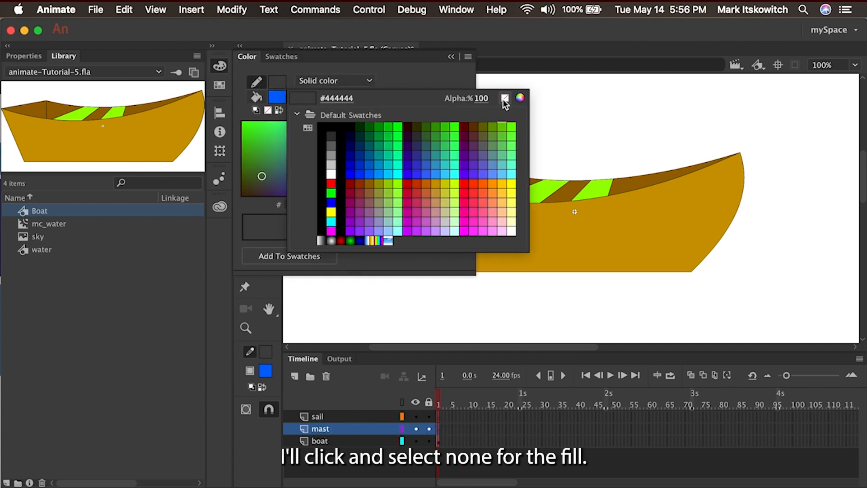
click(505, 98)
click(276, 94)
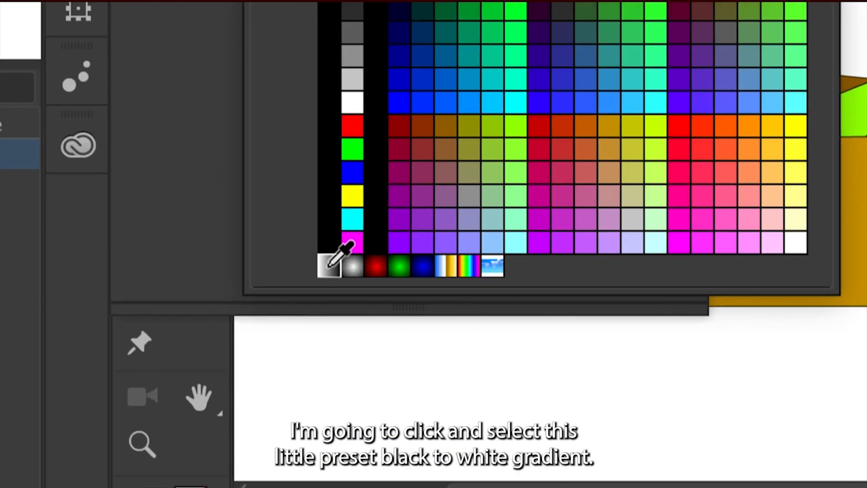
click(329, 266)
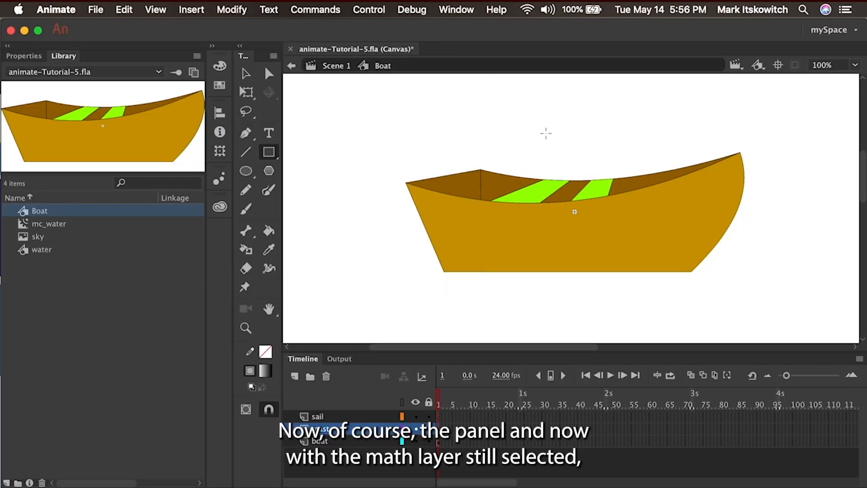
mouse_move(651, 200)
mouse_down()
mouse_move(599, 251)
mouse_move(596, 145)
mouse_move(611, 120)
mouse_move(607, 77)
mouse_up()
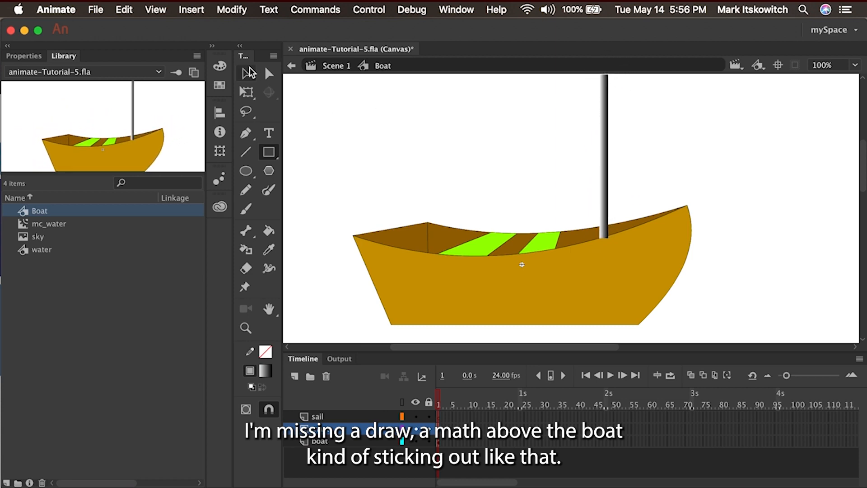
Step: Draw a straight red line across the base of the mast, following the boat's near inner edge
key(z)
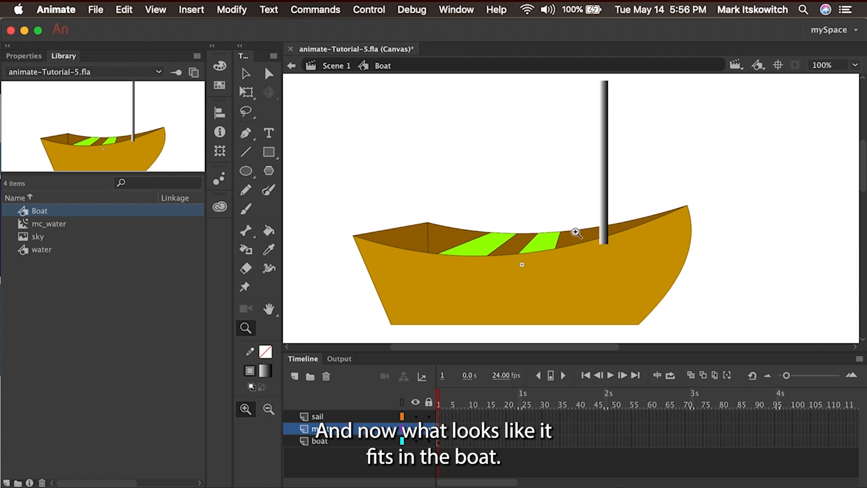
drag(555, 216, 657, 280)
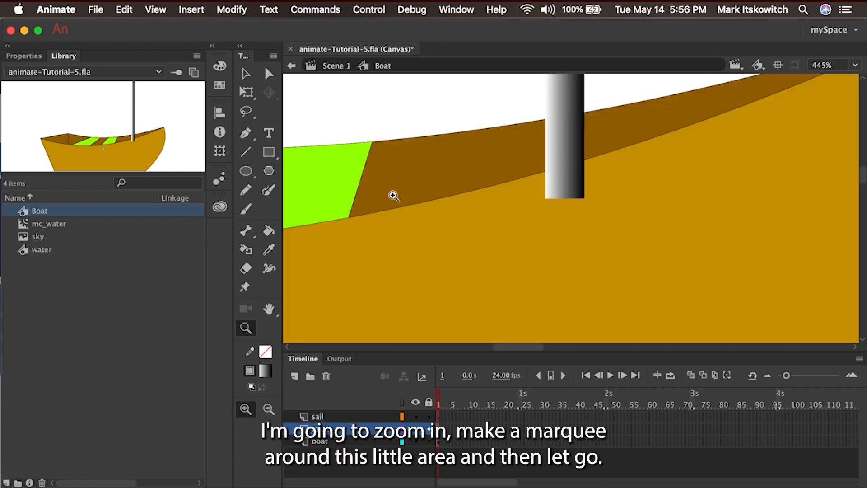
click(246, 156)
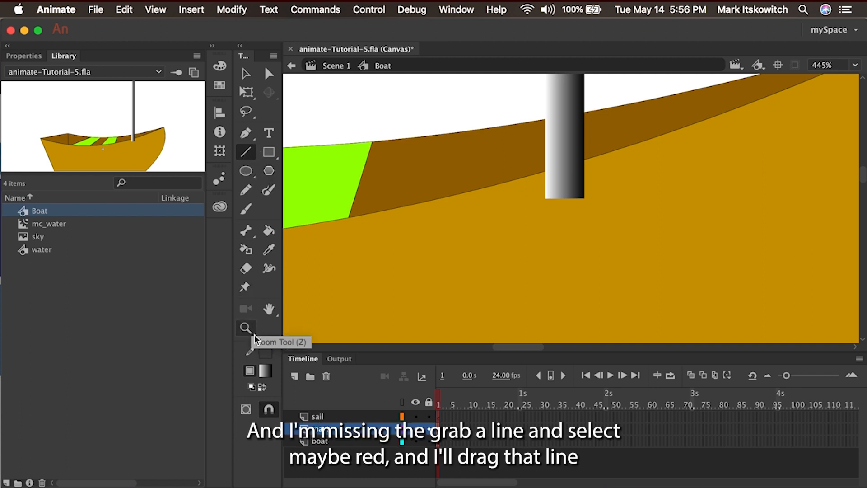
click(265, 352)
click(318, 449)
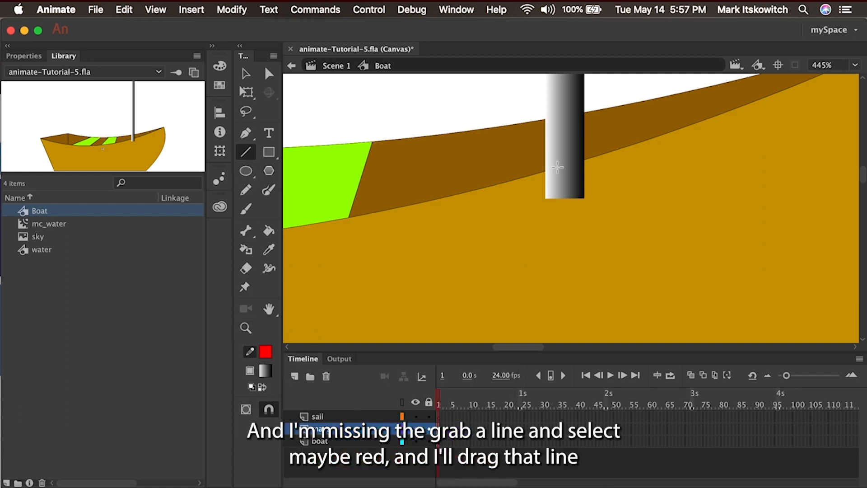
drag(509, 181, 619, 149)
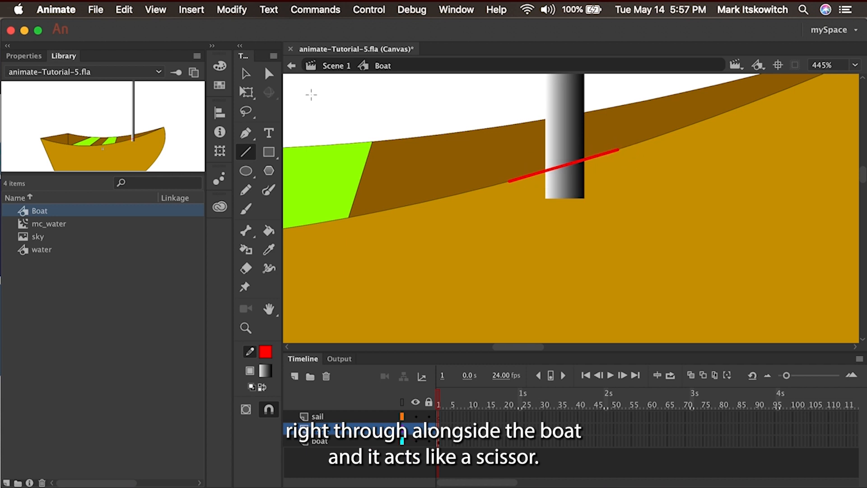
Step: Delete the piece of mast below the red line, along with the red cutting line itself
click(245, 73)
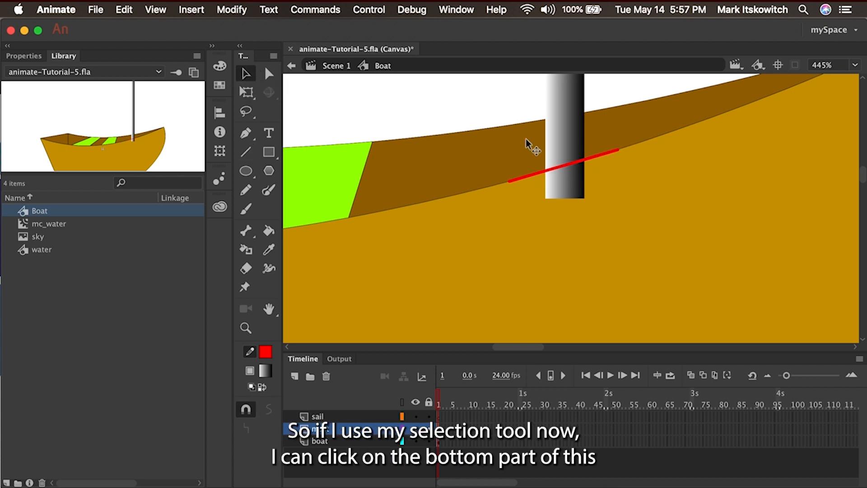
click(571, 189)
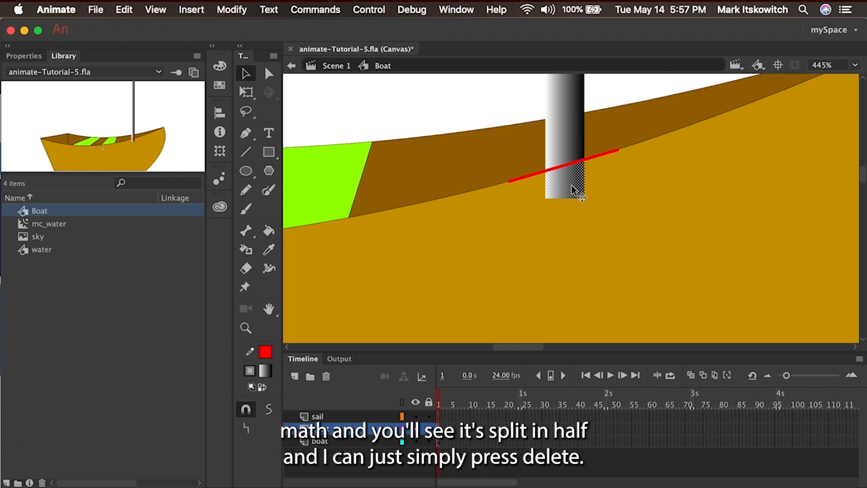
key(Delete)
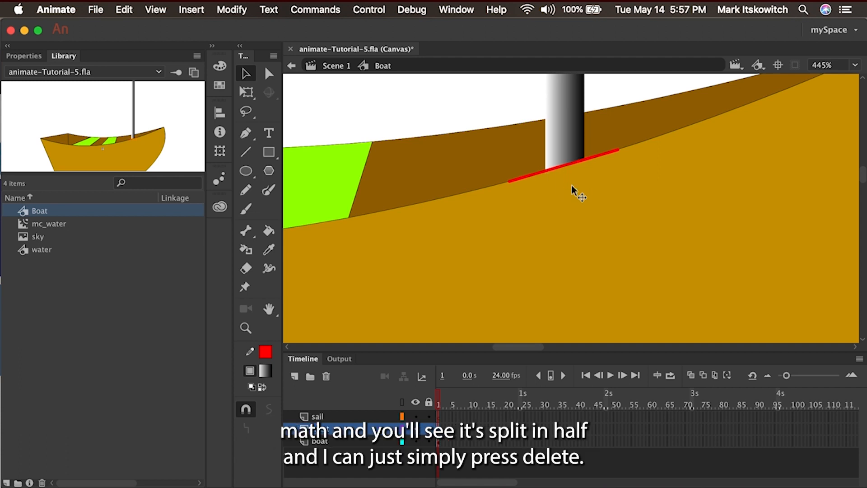
double_click(533, 175)
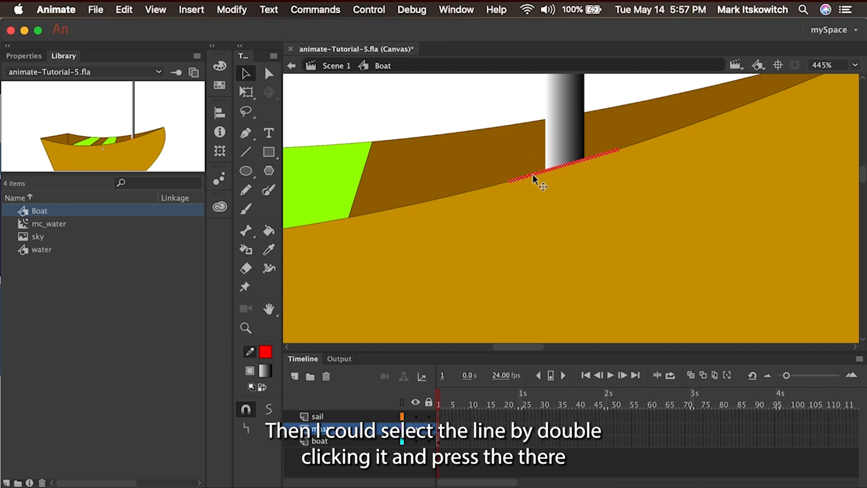
key(Delete)
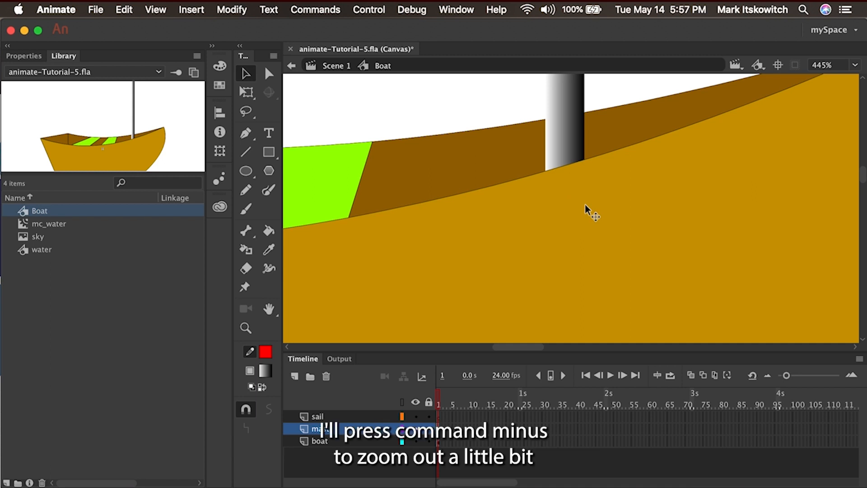
Step: On the sail layer, draw a large red rectangle with no stroke from the mast's top out over the boat's stern, ending above the hull
key(super+minus)
key(super+minus)
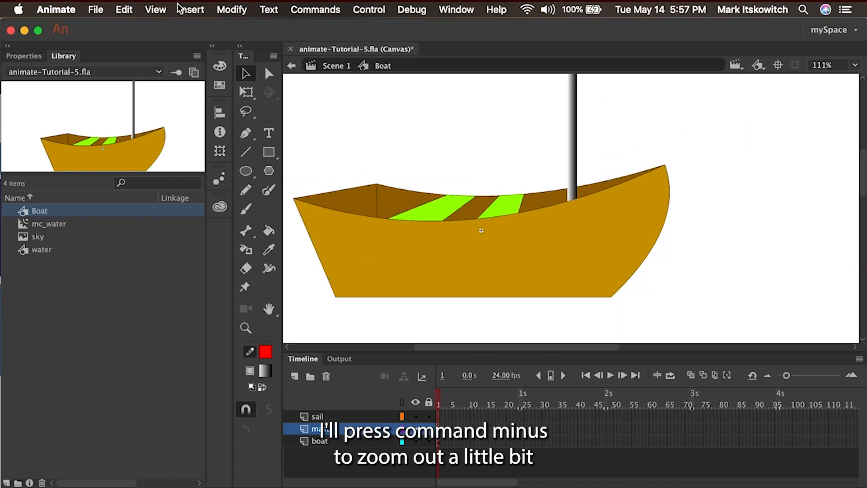
click(155, 10)
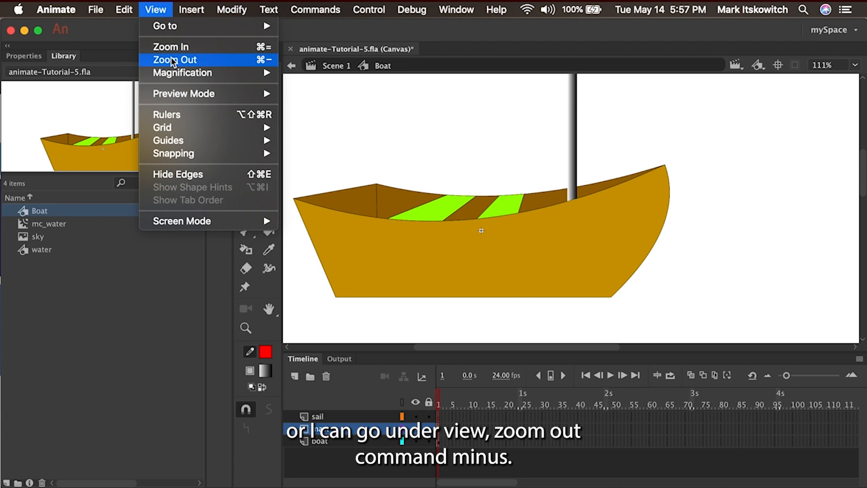
click(391, 120)
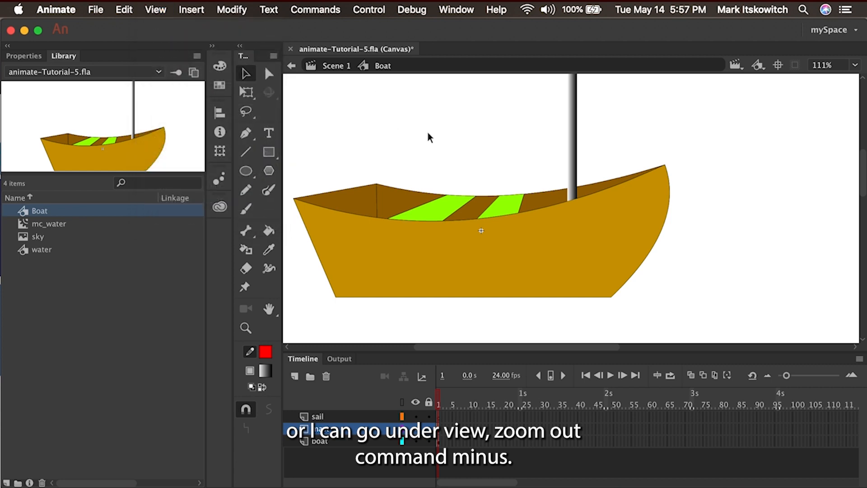
click(340, 415)
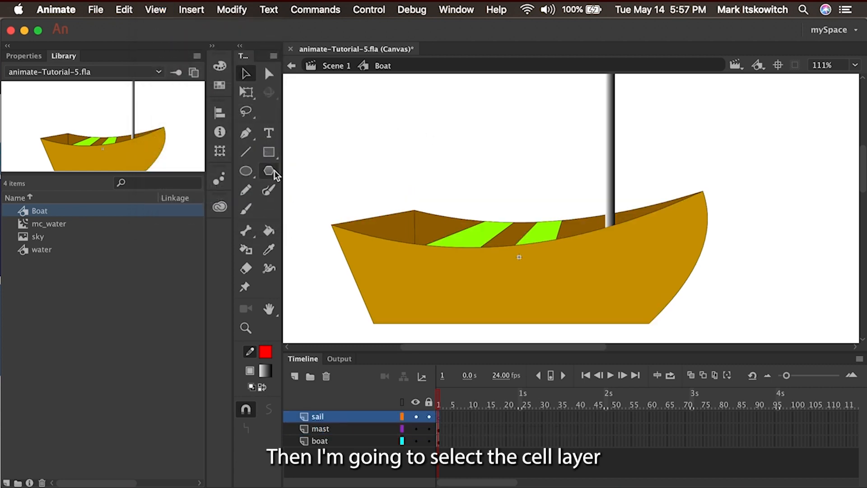
drag(269, 152, 304, 149)
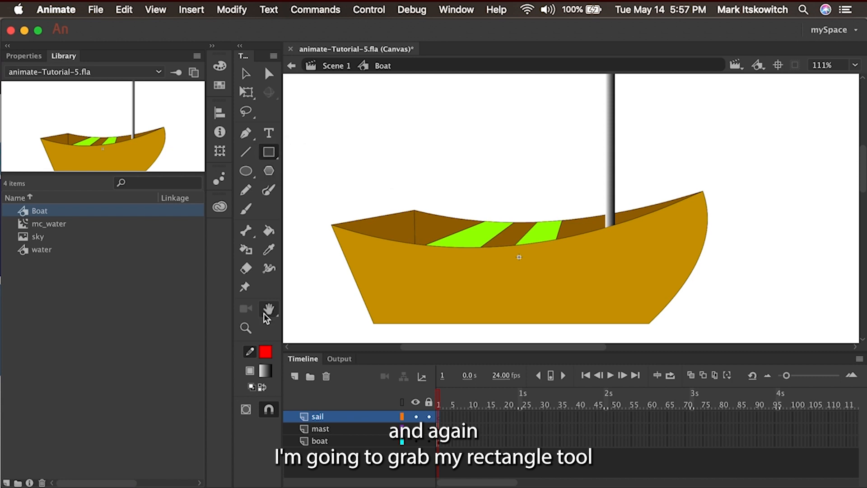
click(265, 351)
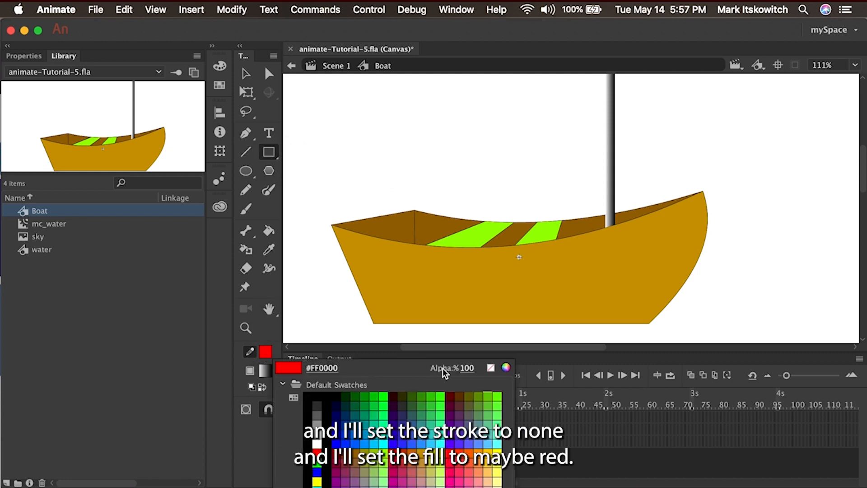
click(491, 367)
click(266, 371)
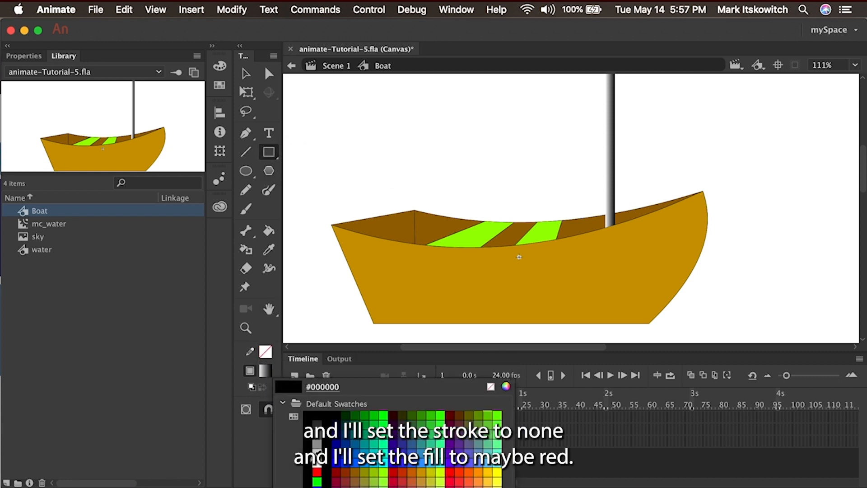
click(317, 471)
scroll(588, 119, up, 2)
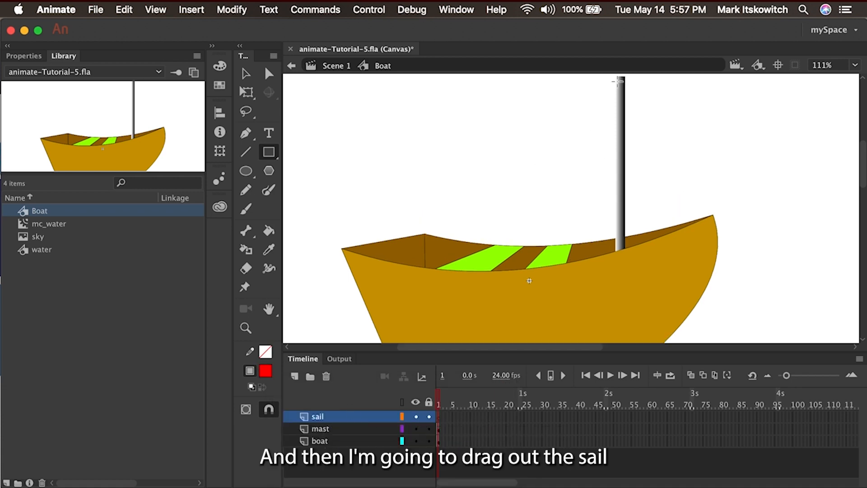
drag(617, 78, 379, 232)
Step: Collapse the rectangle's outer upper corner onto its lower corner to form a triangular sail, bowing the slanted edge outward and the bottom edge upward
click(246, 74)
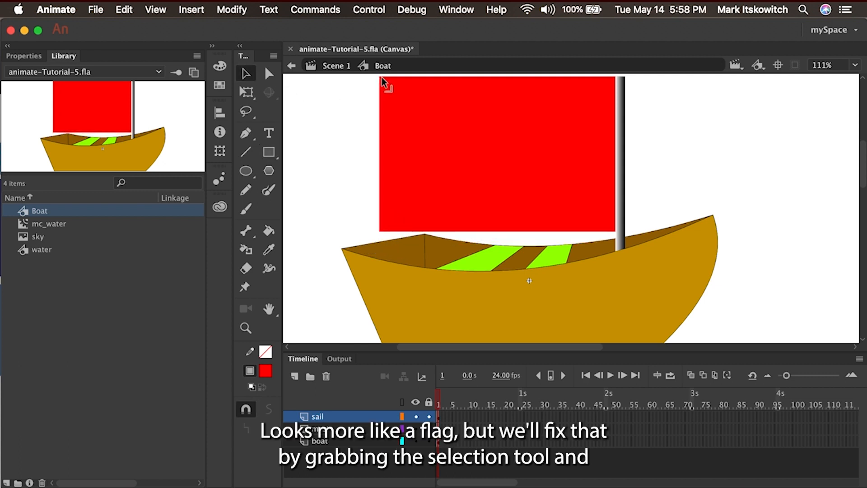
drag(381, 77, 384, 227)
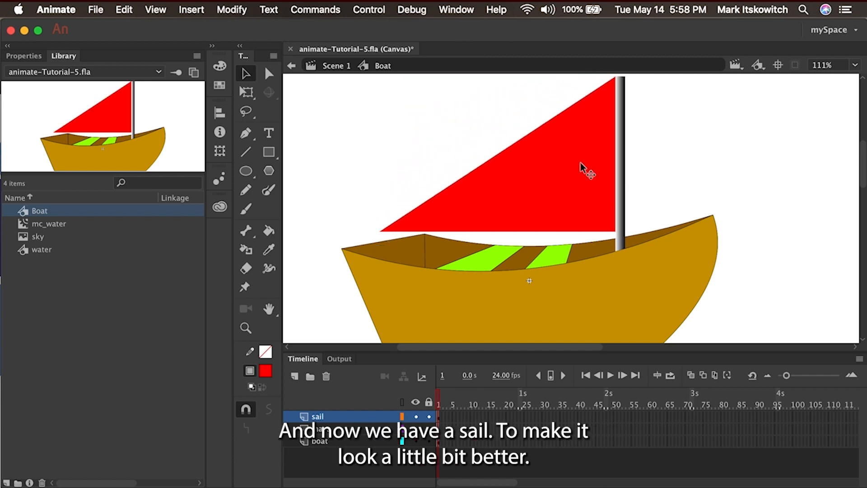
drag(503, 154, 489, 134)
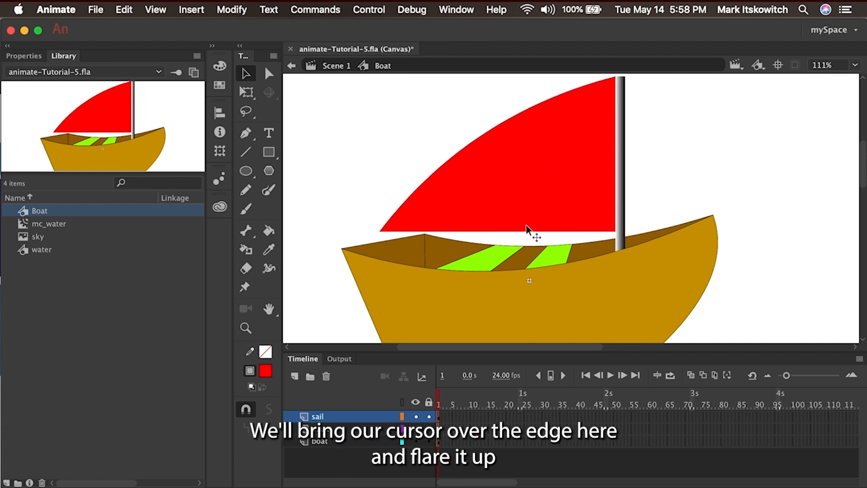
drag(521, 230, 524, 223)
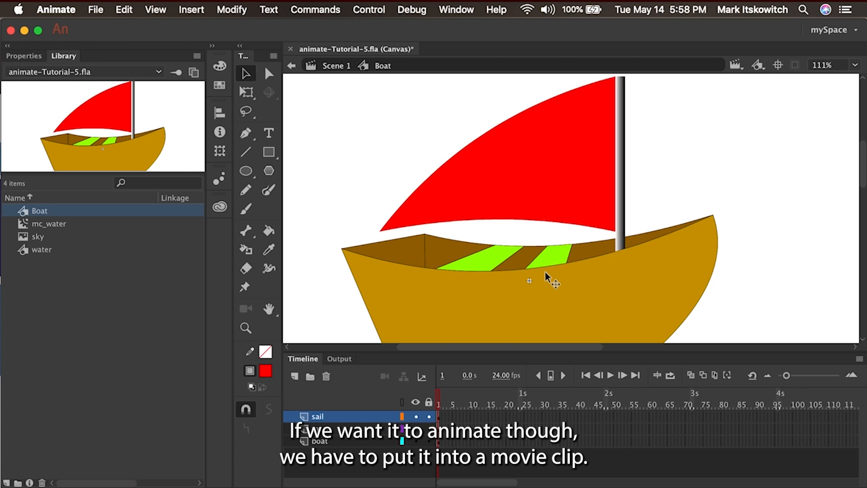
Step: Convert the red sail shape to a movie clip symbol named mc_sail
click(521, 191)
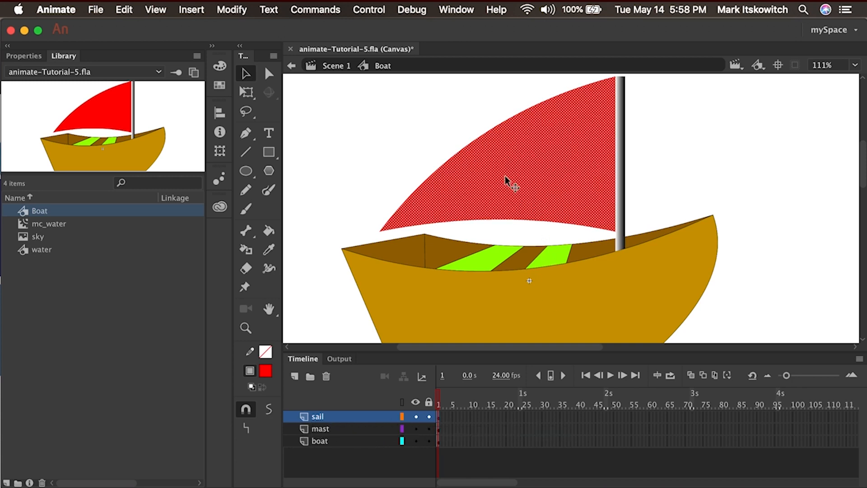
click(232, 10)
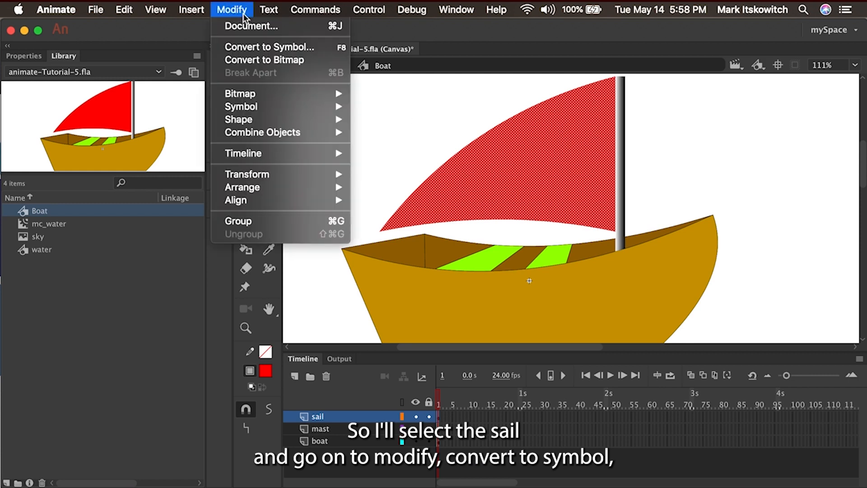
click(249, 47)
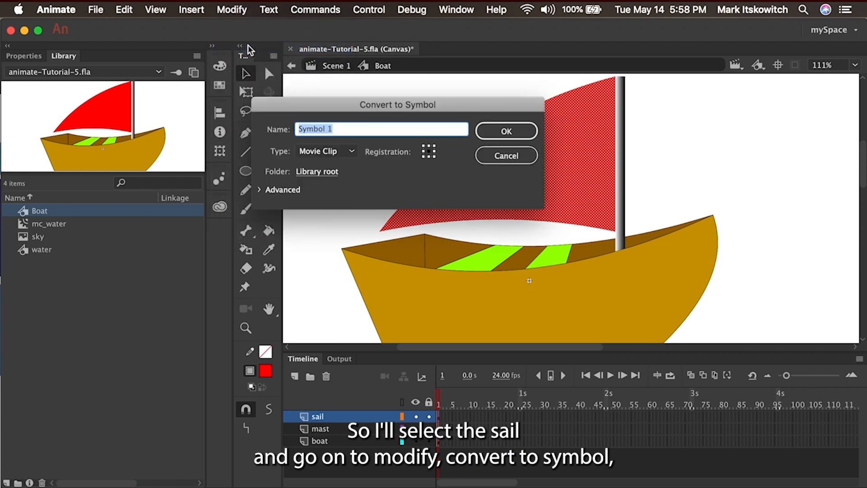
text(m)
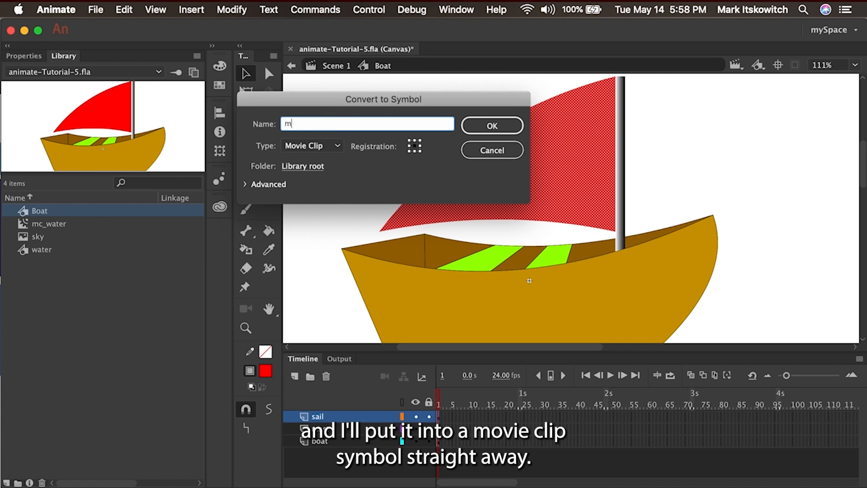
text(c_sail)
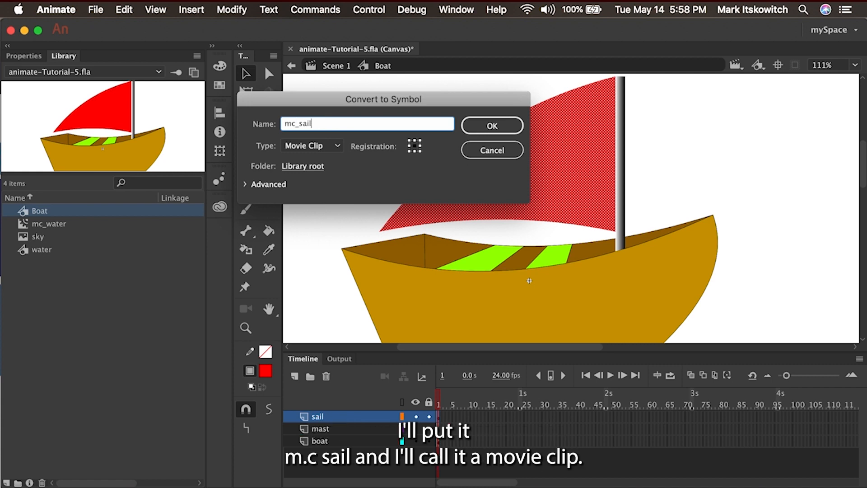
click(492, 126)
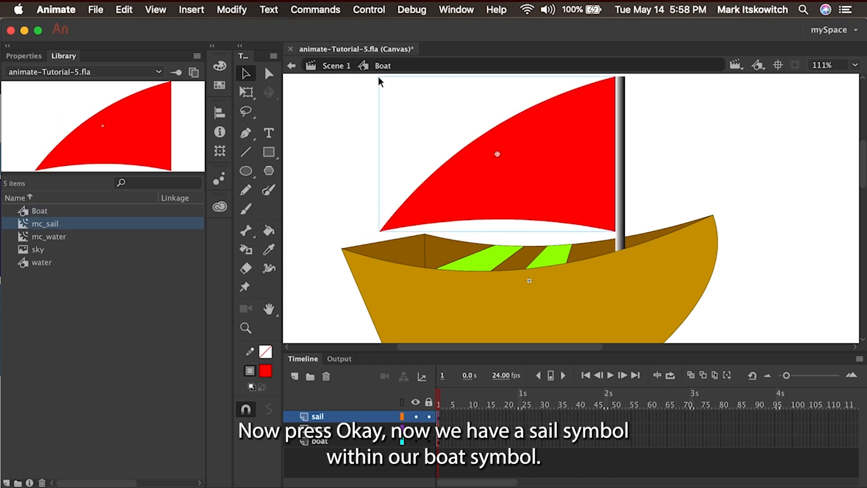
Step: Open the sail symbol for editing in place, enlarge the timeline frames, and insert a keyframe at frame 3
double_click(530, 168)
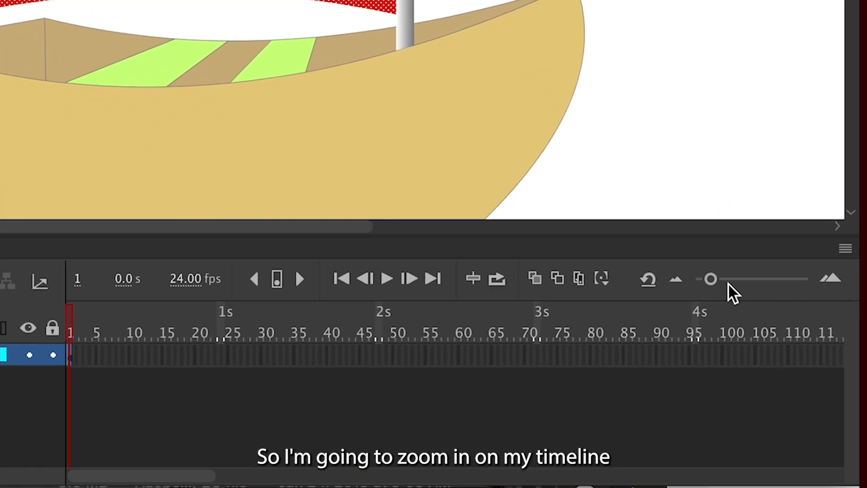
click(852, 376)
click(836, 262)
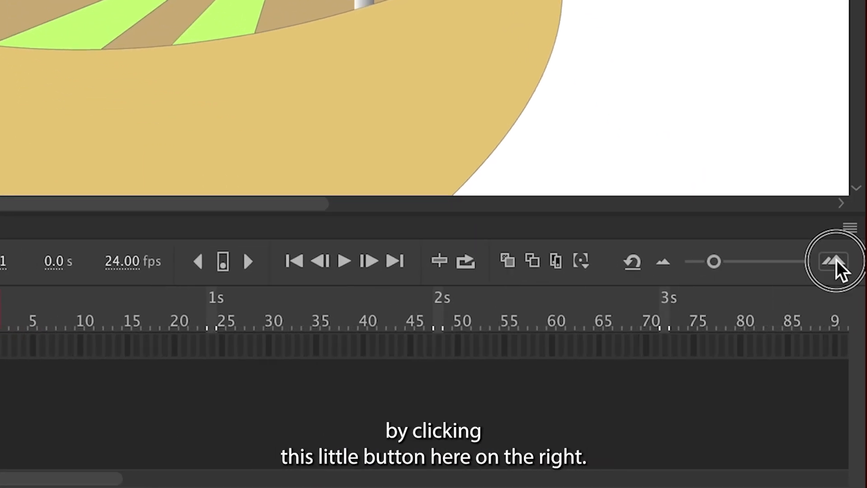
click(836, 262)
click(836, 262)
click(836, 262)
click(836, 261)
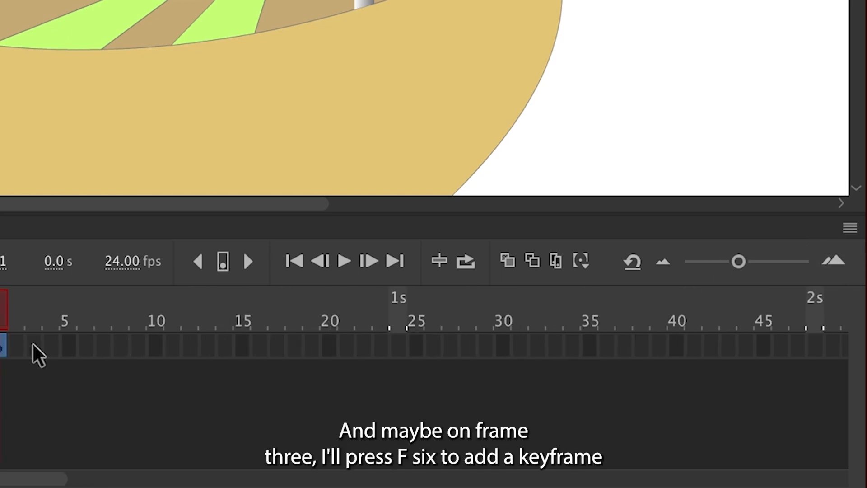
click(33, 347)
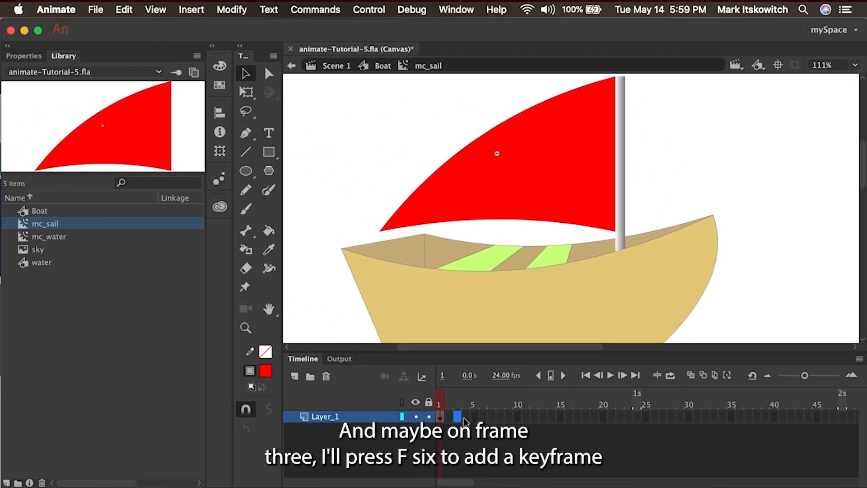
key(F6)
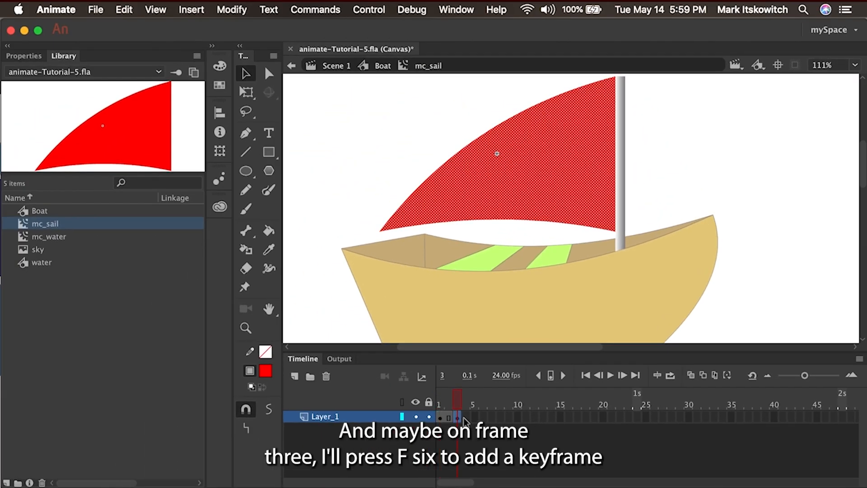
Step: On frame 3, pull the sail's outer tip toward the mast, flatten its slanted edge slightly, and arch the bottom edge higher
click(400, 178)
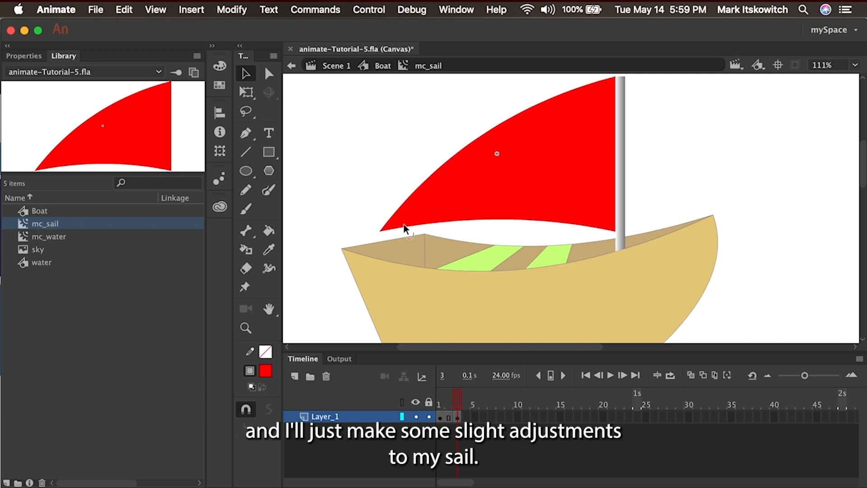
drag(381, 228, 419, 225)
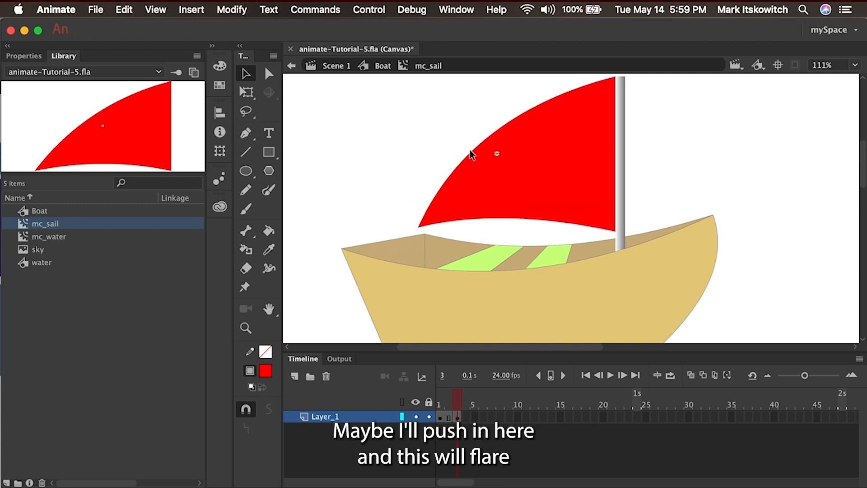
drag(488, 138, 501, 140)
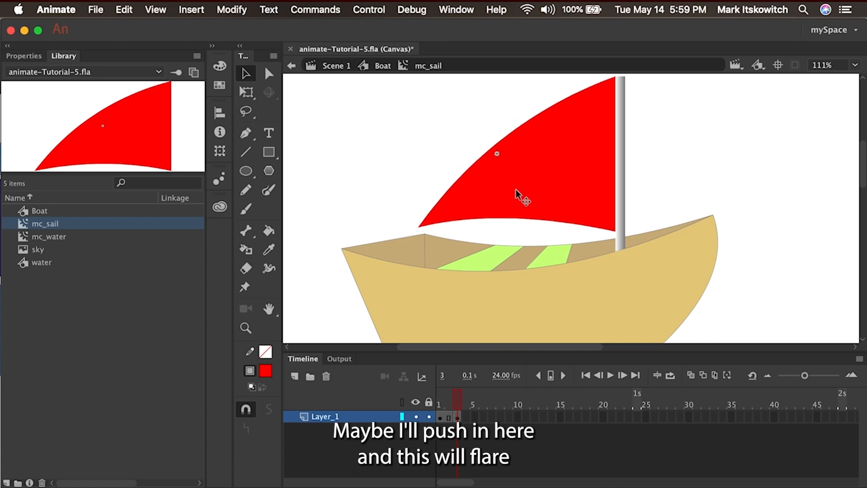
drag(524, 218, 527, 212)
mouse_move(457, 401)
mouse_down()
mouse_move(428, 394)
mouse_move(459, 399)
mouse_up()
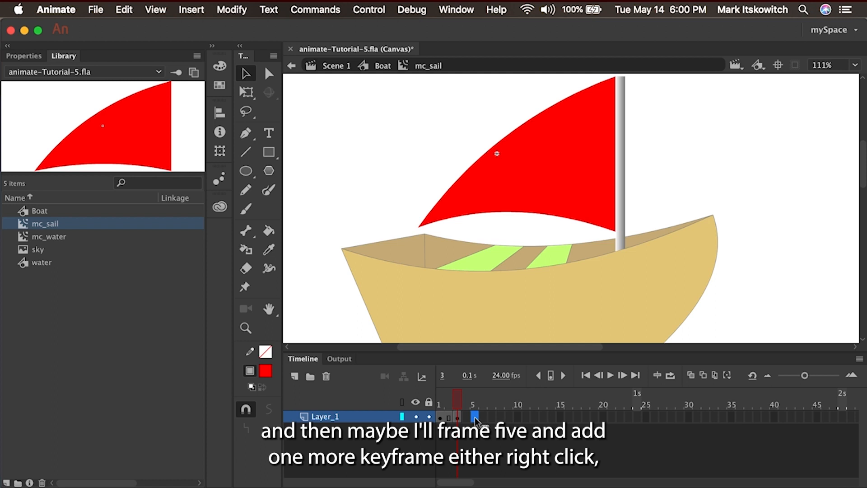
Step: Insert a keyframe at frame 5, pull the sail's tip closer to the mast, bulge the slanted edge outward and lower the bottom arch
key(F6)
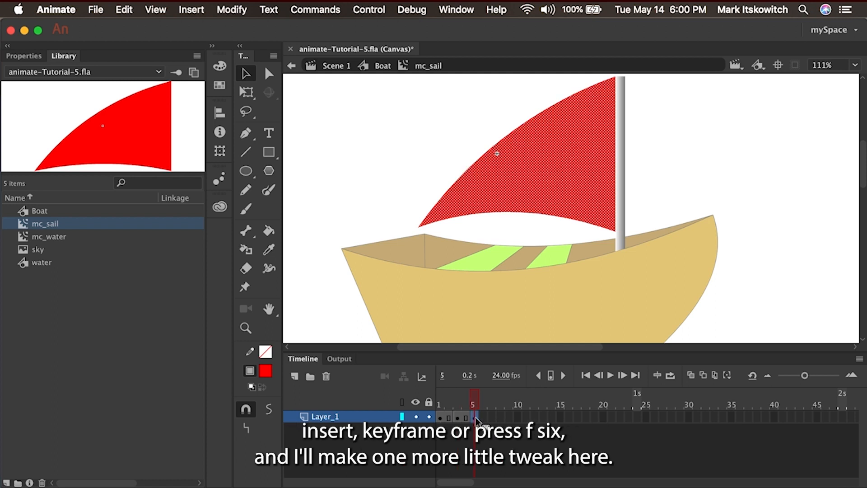
drag(418, 226, 453, 234)
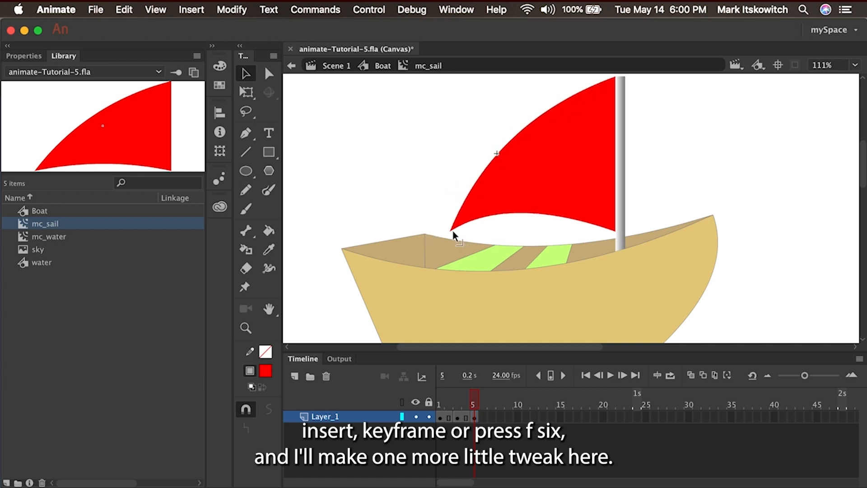
drag(506, 144, 497, 138)
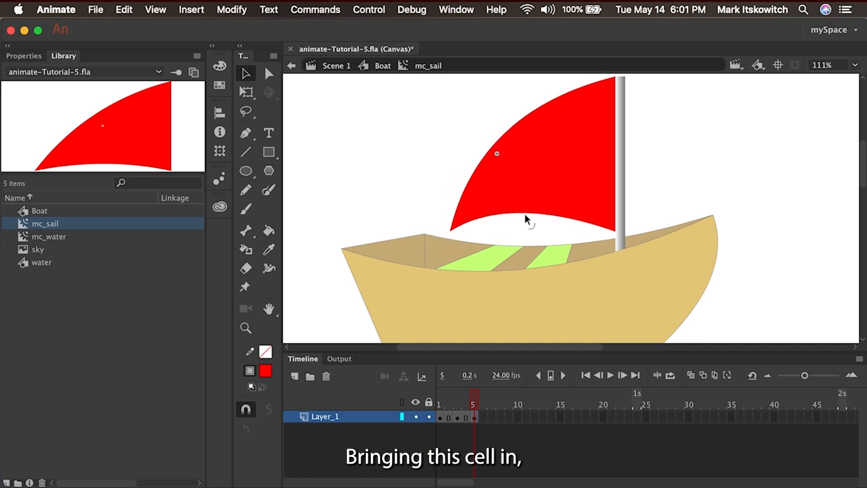
drag(526, 213, 527, 221)
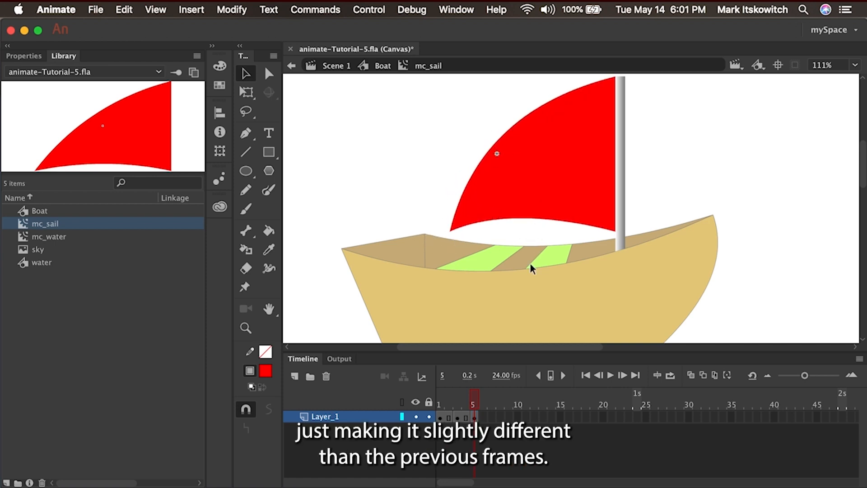
Step: Step through frames 1 to 5 of the sail timeline to examine how long each keyframe is held
click(440, 417)
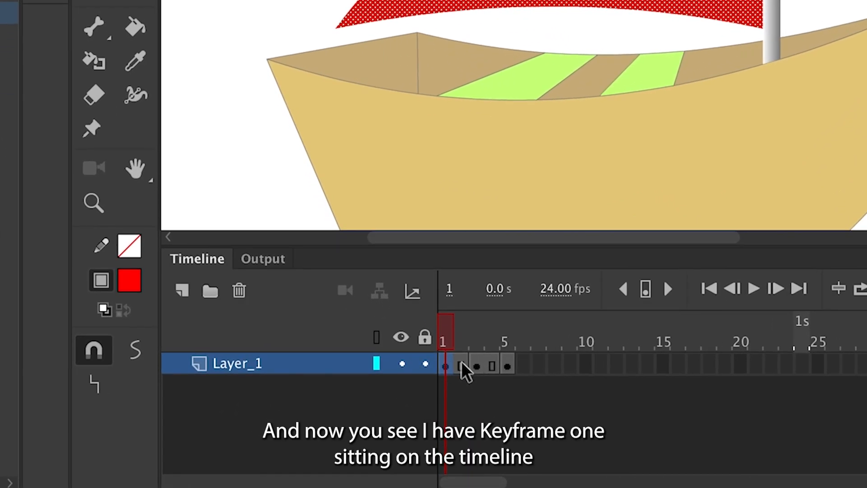
click(463, 365)
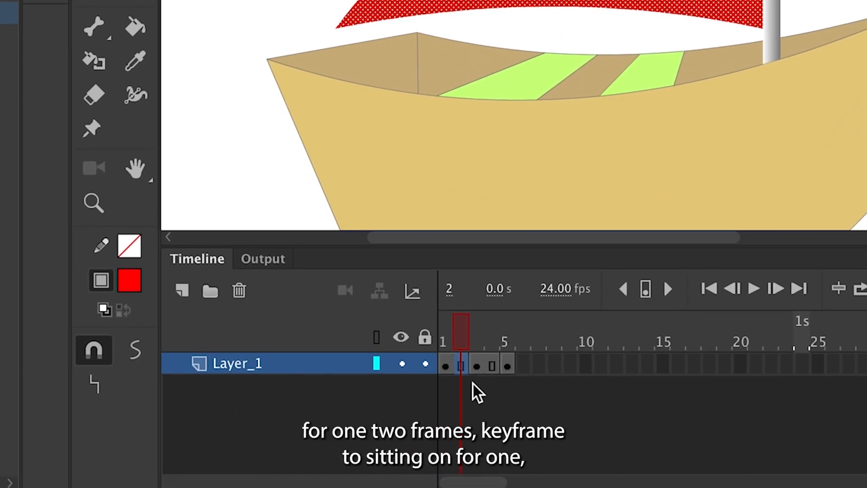
click(479, 367)
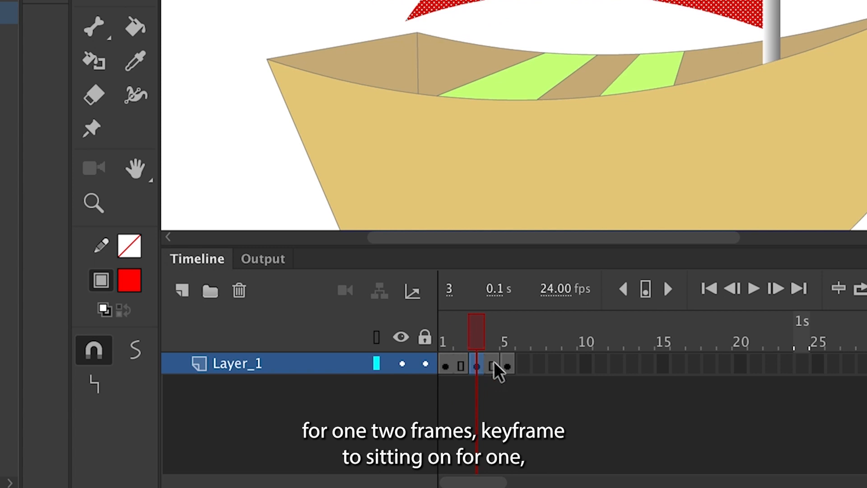
click(494, 366)
click(507, 366)
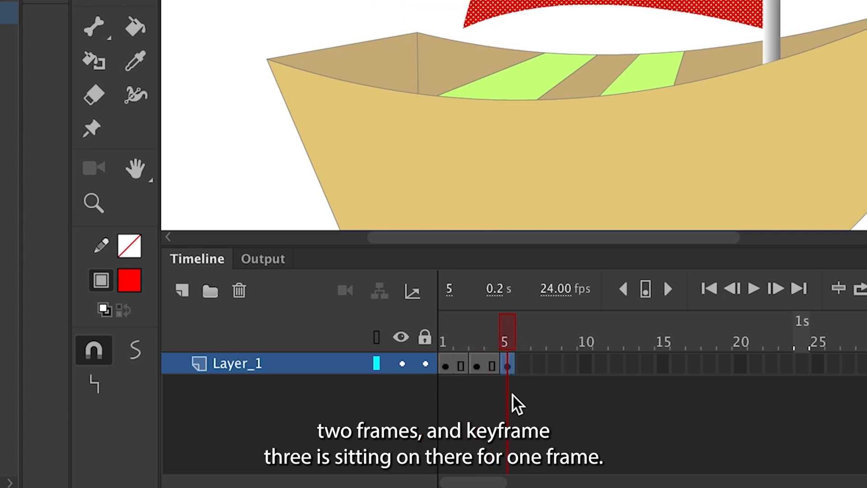
Step: Insert a regular frame at frame 6 of the sail timeline to hold the third keyframe for two frames
click(522, 365)
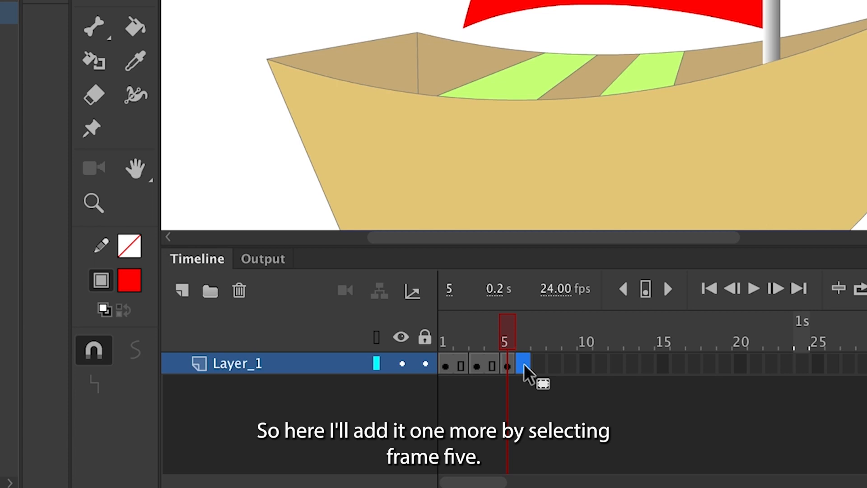
right_click(523, 362)
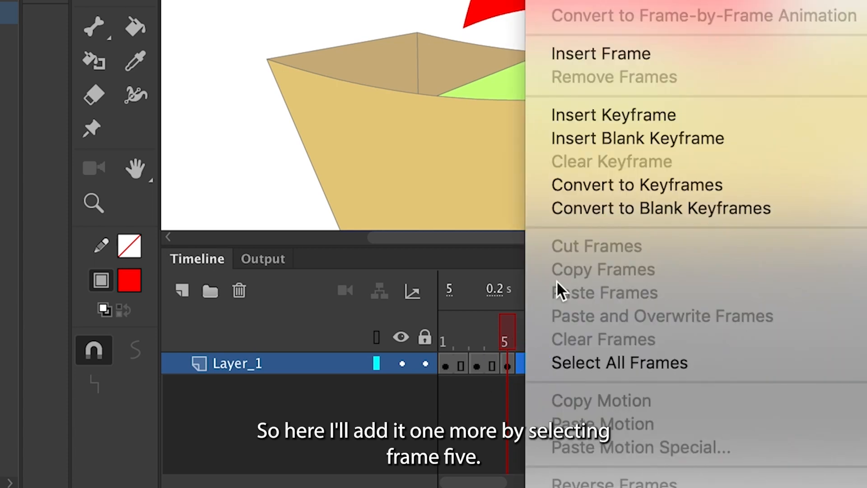
click(576, 54)
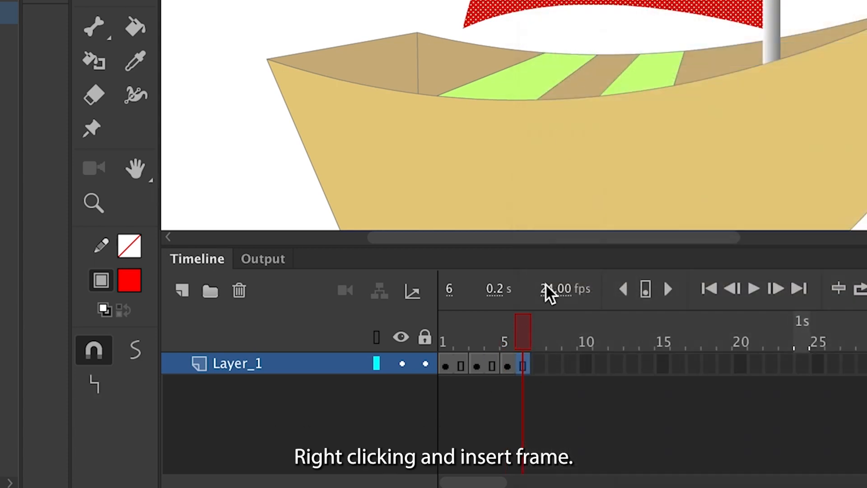
Step: Rewind the sail timeline to frame 1, play the flutter animation several times, and test the movie
drag(521, 326, 421, 326)
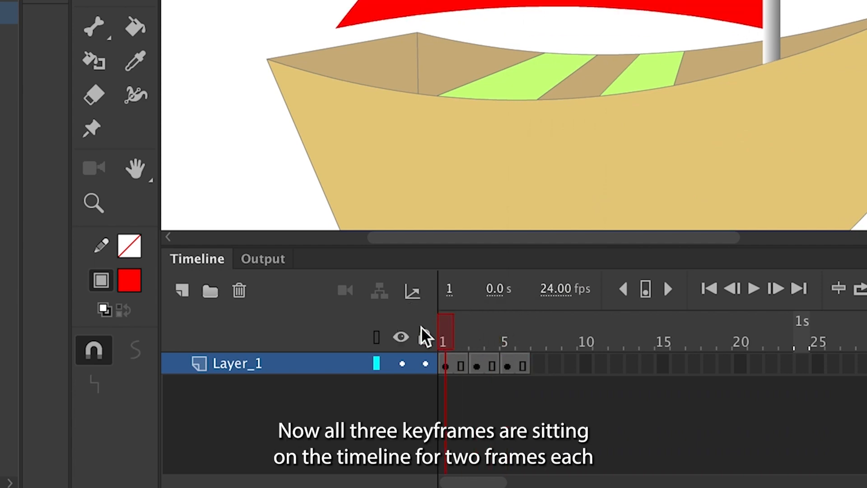
key(Return)
key(Return)
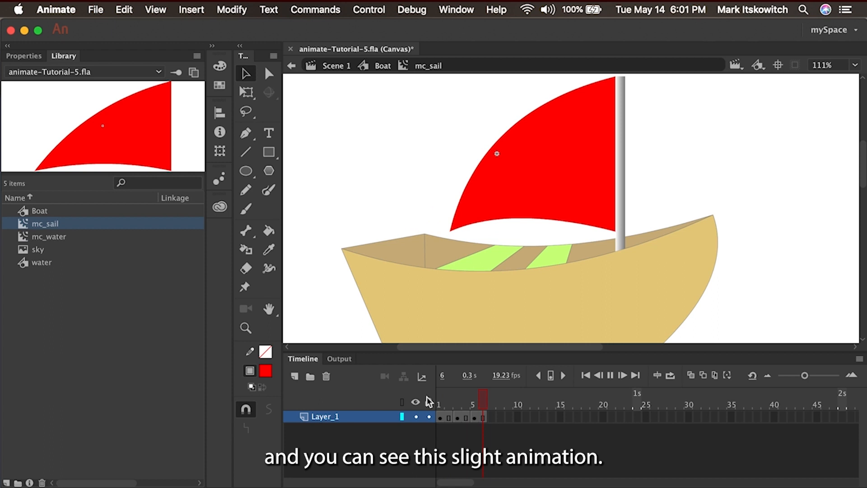
key(Return)
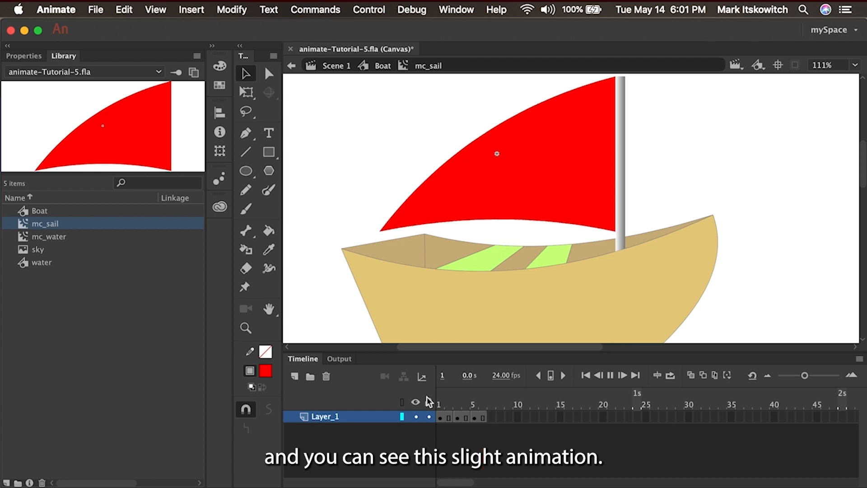
key(Return)
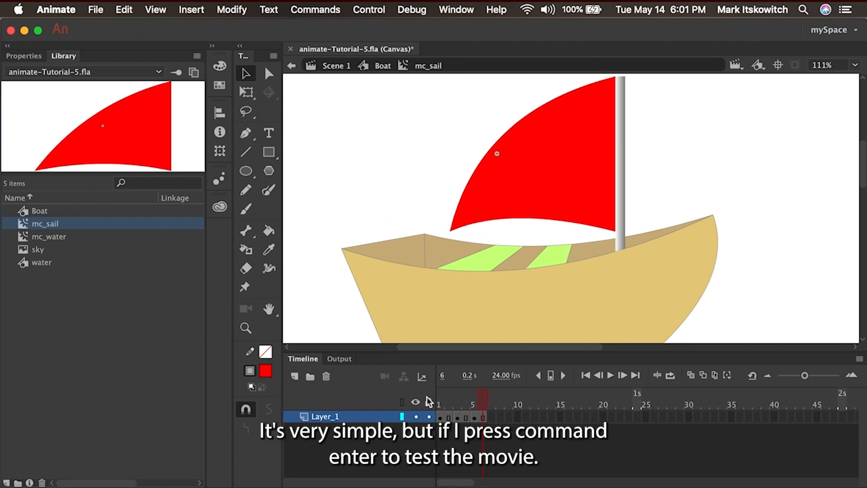
key(super+Return)
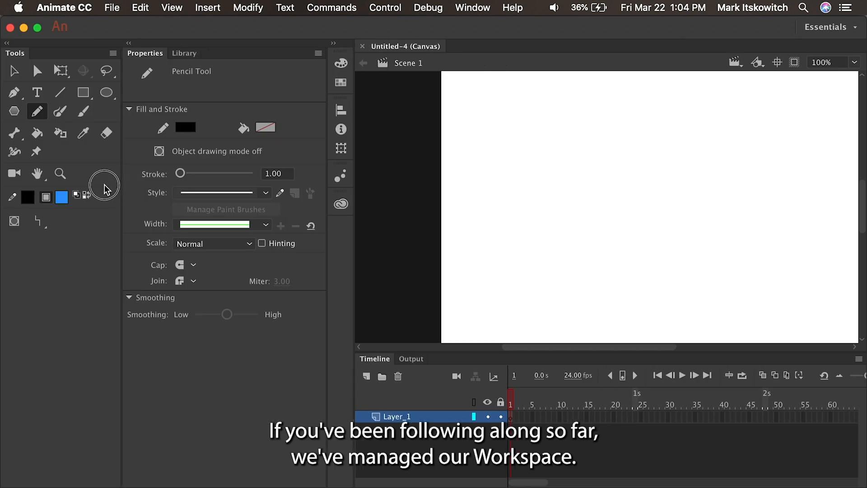
Step: Narrow the tools panel and draw straight lines across the boat's interior to mark the edges of two seats
drag(103, 187, 26, 190)
drag(415, 222, 493, 193)
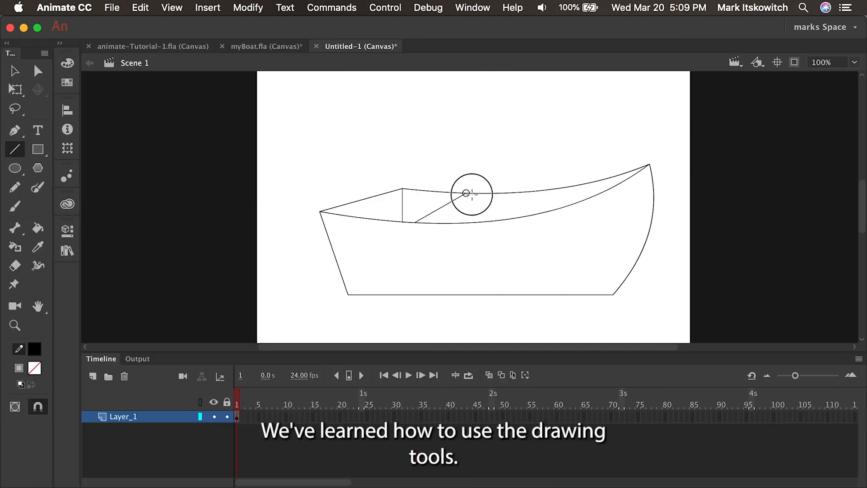
drag(492, 221, 514, 193)
drag(531, 214, 536, 192)
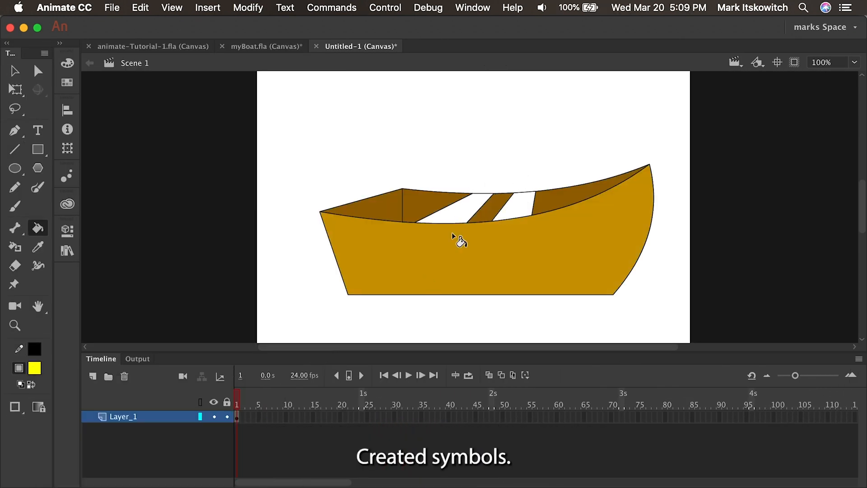
Step: Fill both boat seats with yellow and convert the whole boat drawing to a symbol
click(447, 210)
click(496, 205)
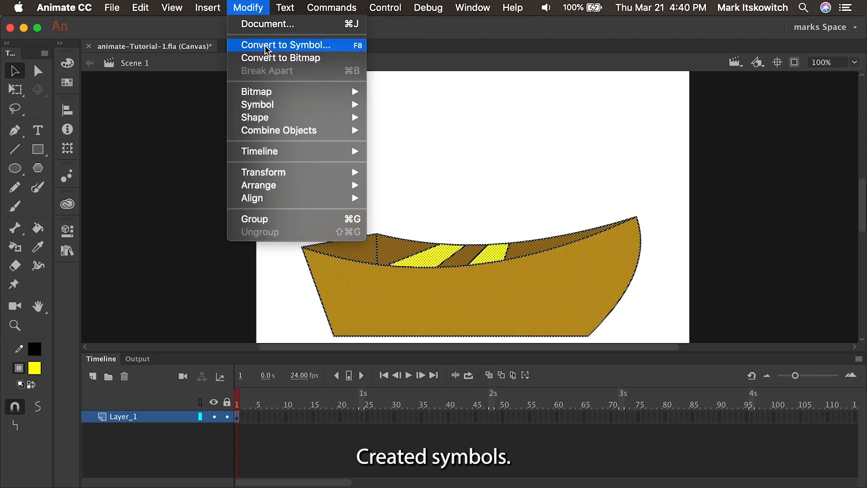
click(362, 43)
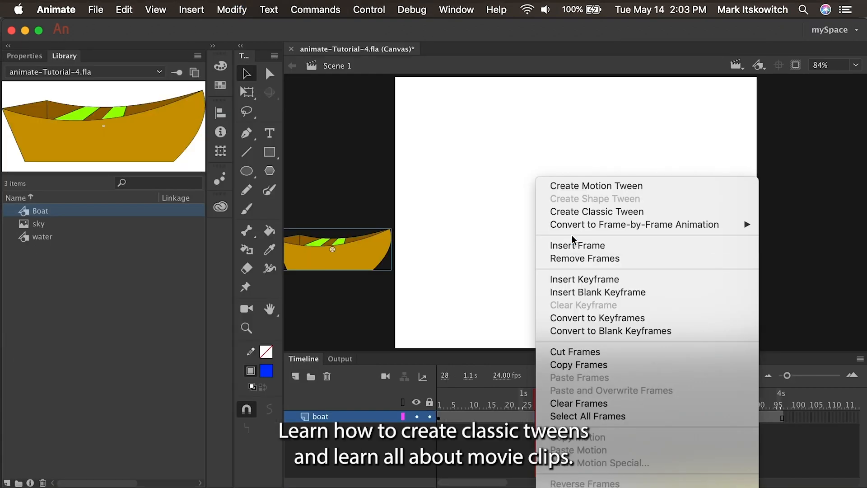
Step: Create a classic tween on the boat layer, play it, and name the sail's new movie clip symbol mc_sail
click(569, 211)
key(Return)
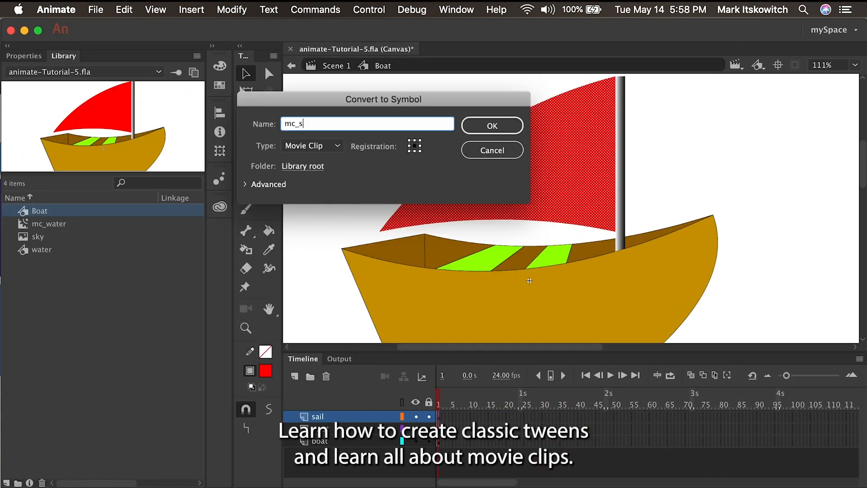
text(ail)
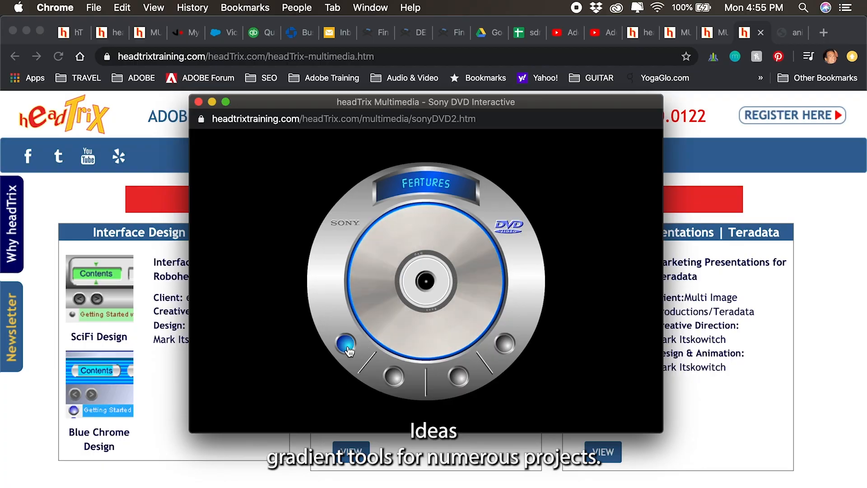
Step: Switch to Chrome and view the Features section of the Sony DVD interactive demo
click(346, 346)
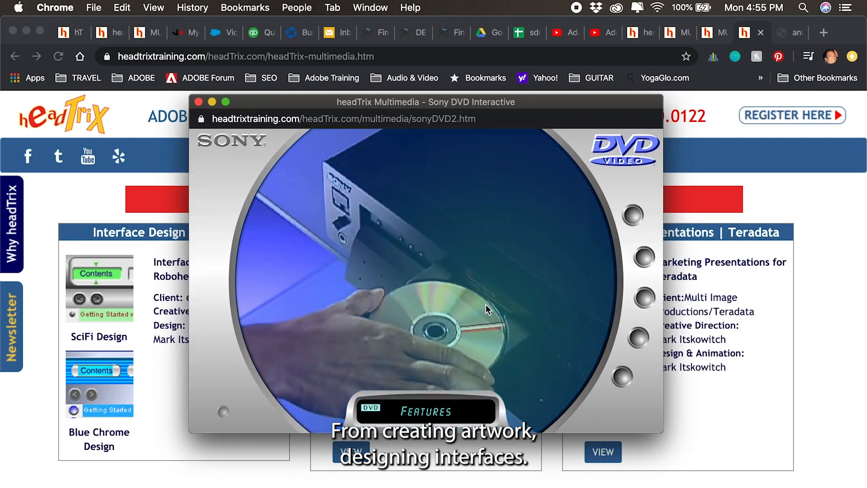
click(223, 411)
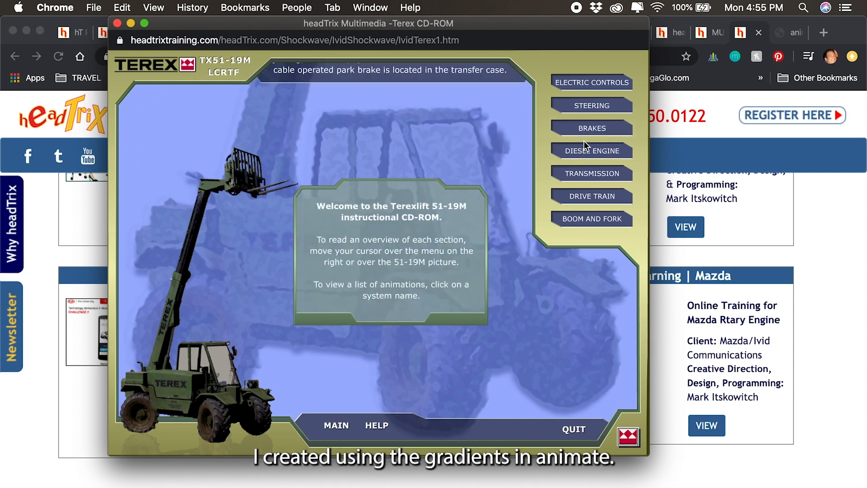
Step: Open the Transmission section of the Terex CD-ROM demo and view the Motor and Pump animations
click(593, 173)
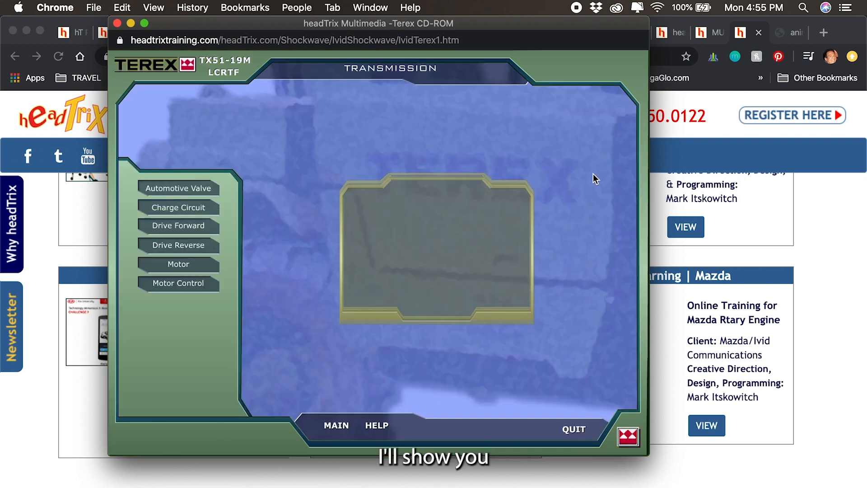
click(180, 264)
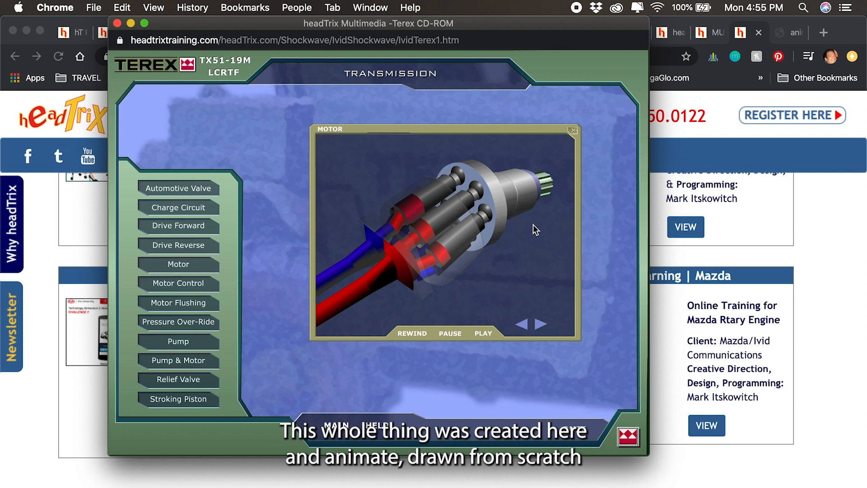
click(540, 325)
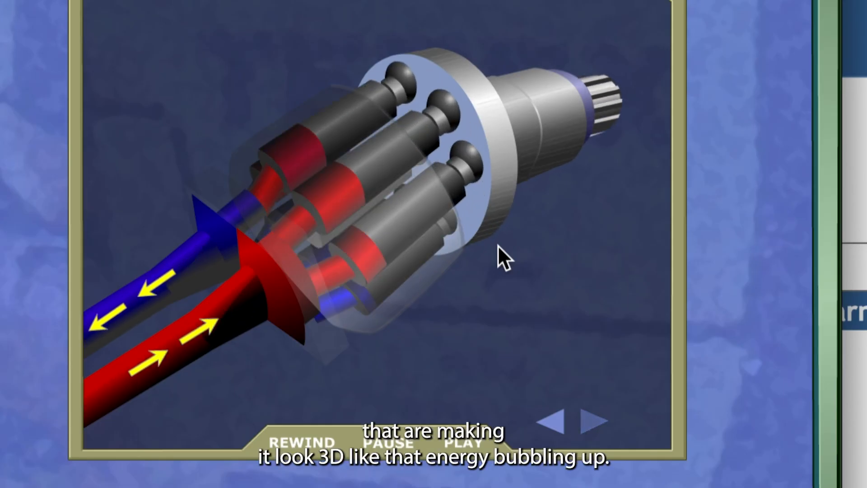
click(252, 342)
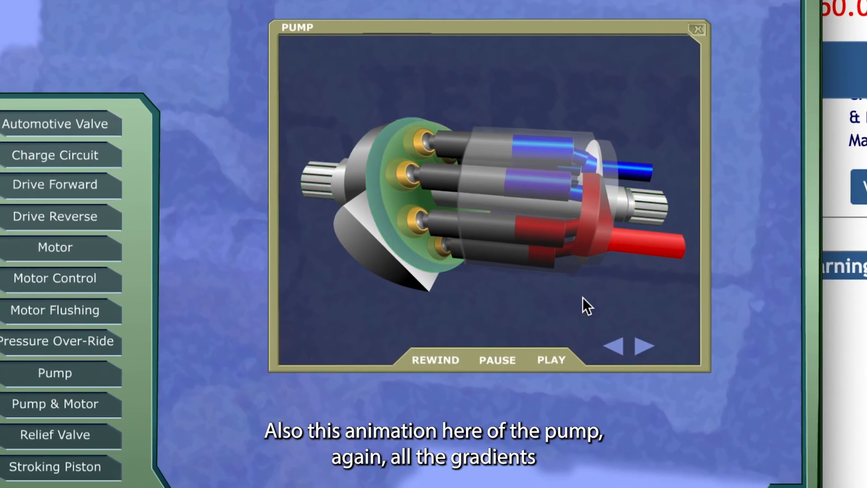
click(644, 349)
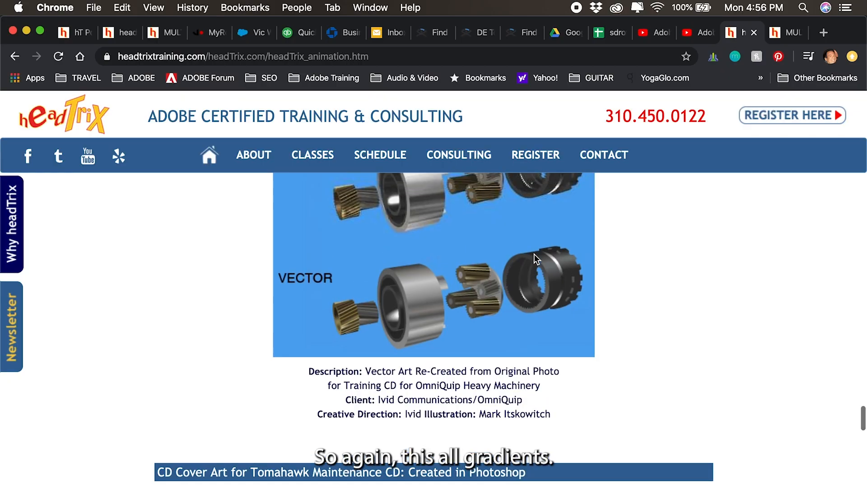
Step: Compare the vector gear illustration with its original photo on the headTrix animation page
scroll(534, 254, up, 3)
scroll(533, 258, up, 2)
scroll(533, 257, down, 1)
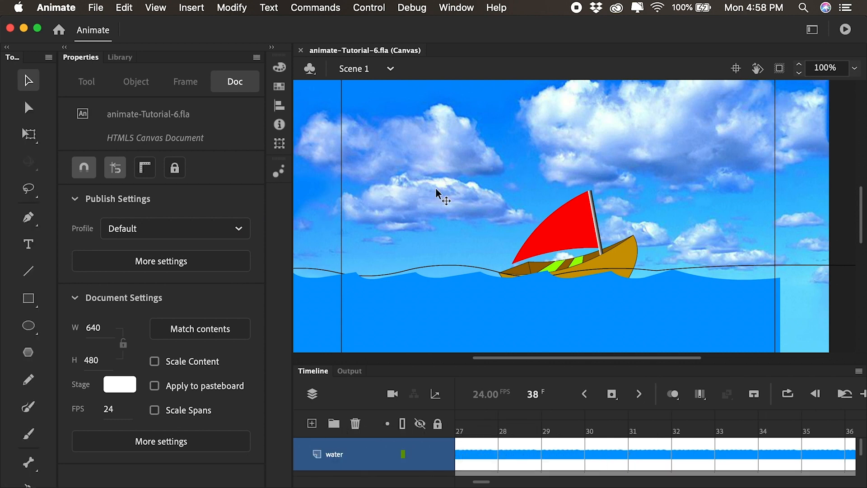
Step: In Animate's general preferences, set the UI appearance to Compact and accept the change
click(66, 8)
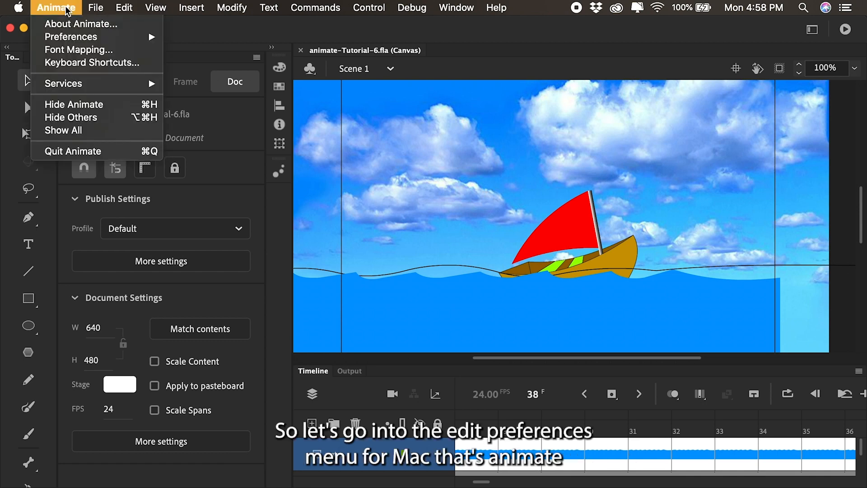
mouse_move(69, 42)
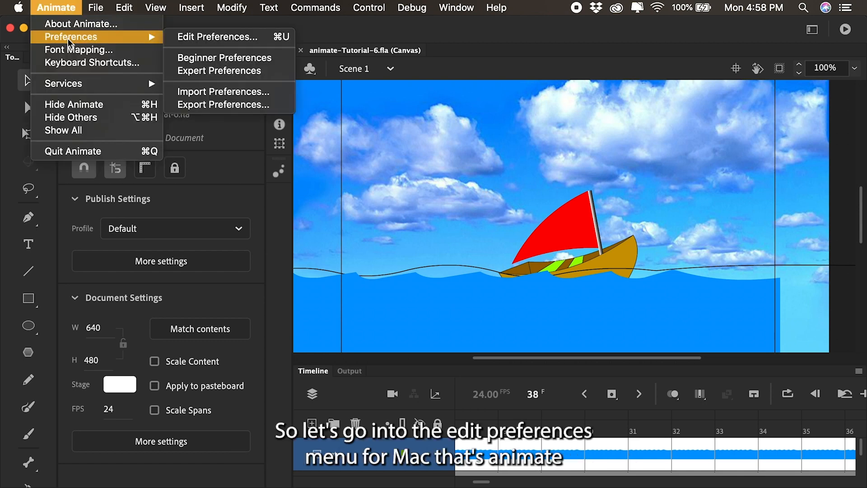
click(216, 37)
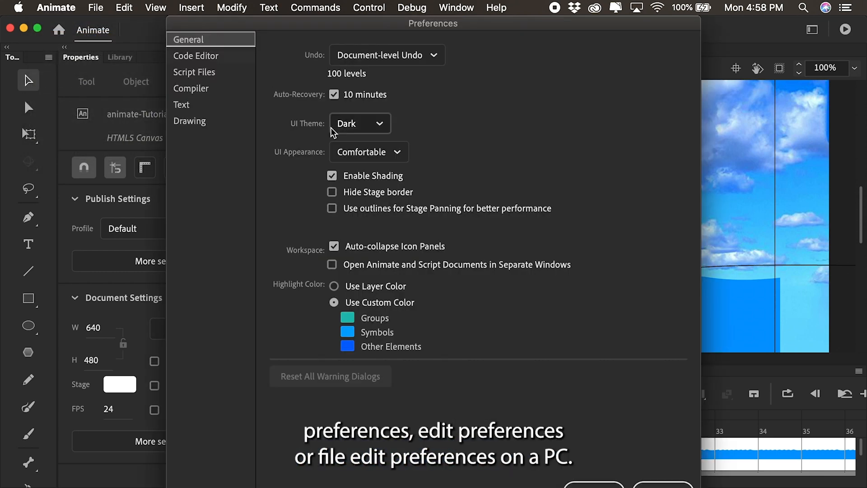
click(393, 158)
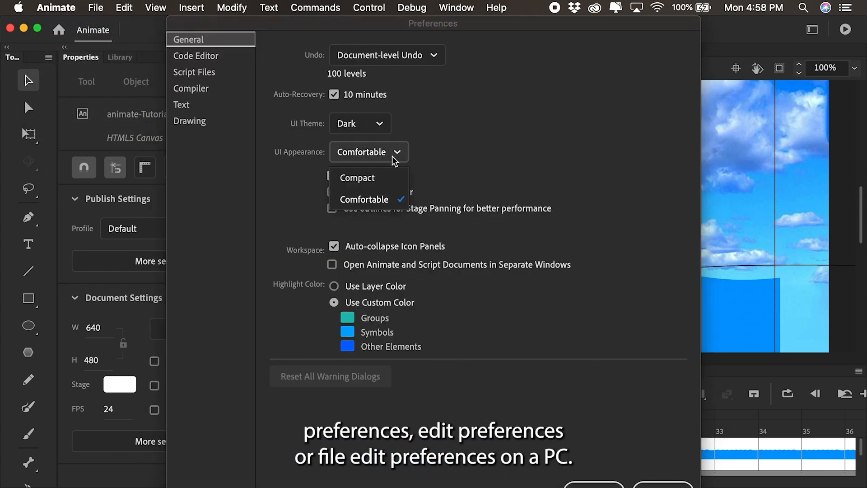
click(376, 179)
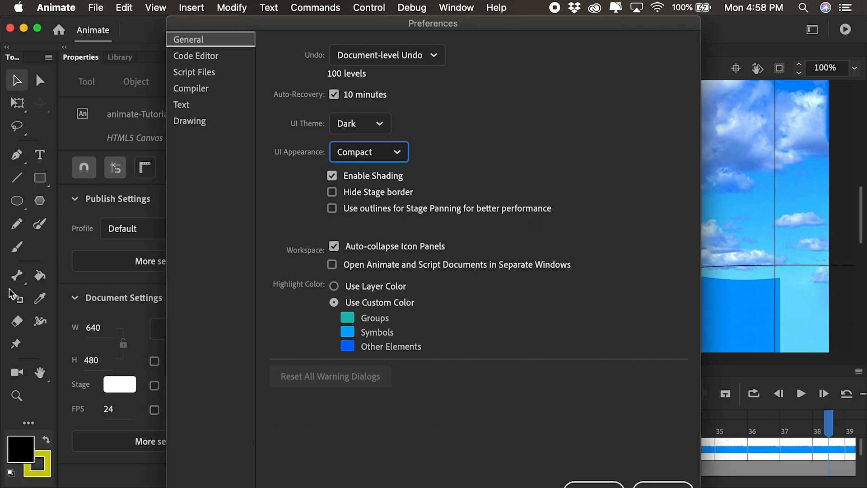
click(670, 483)
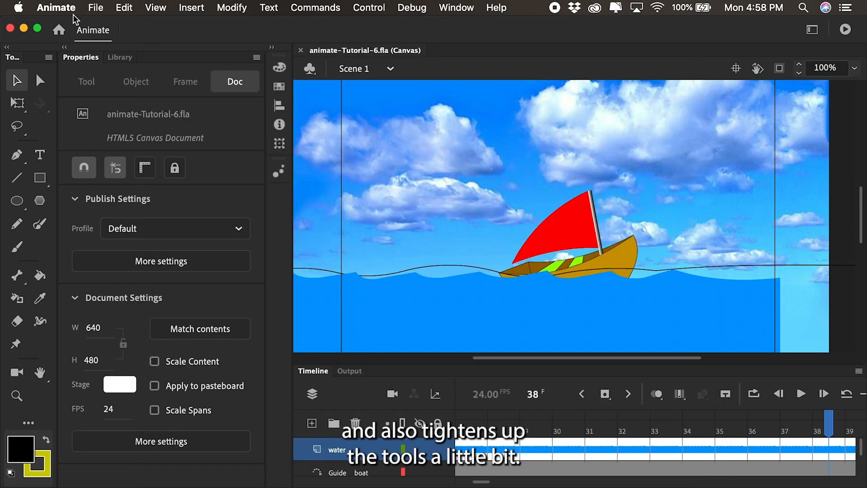
Step: Apply the Expert Preferences preset and switch back to the saved custom workspace
click(56, 8)
mouse_move(90, 37)
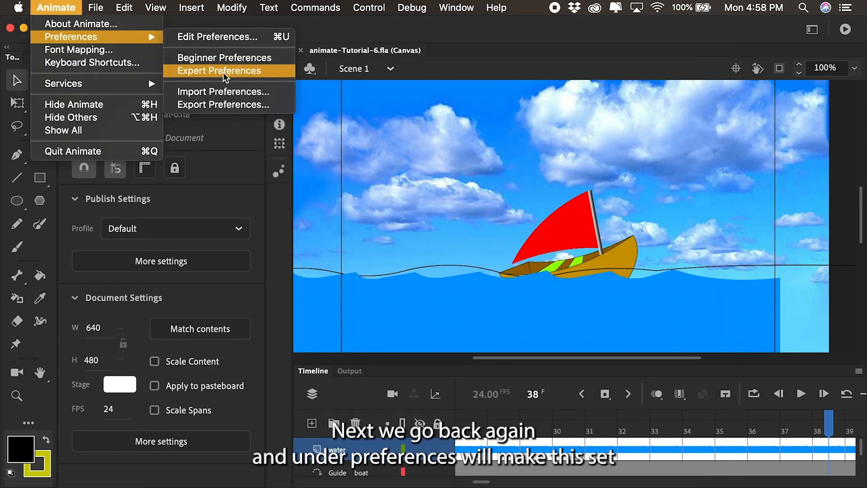
click(223, 72)
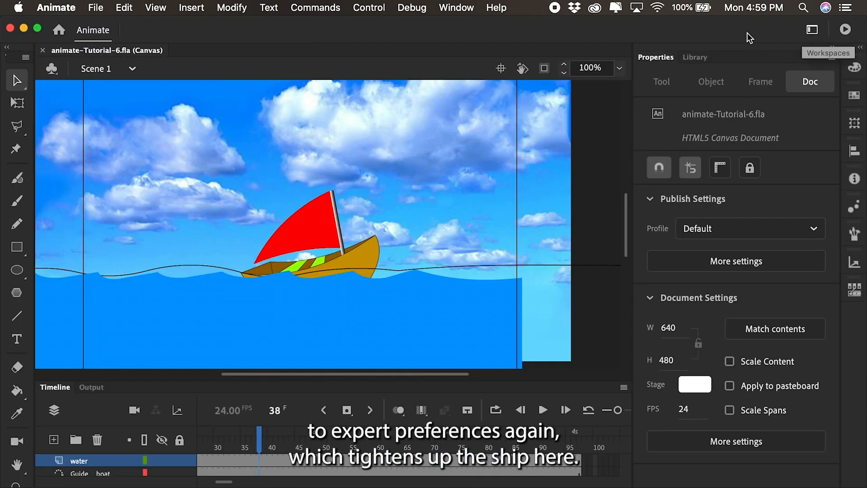
click(811, 29)
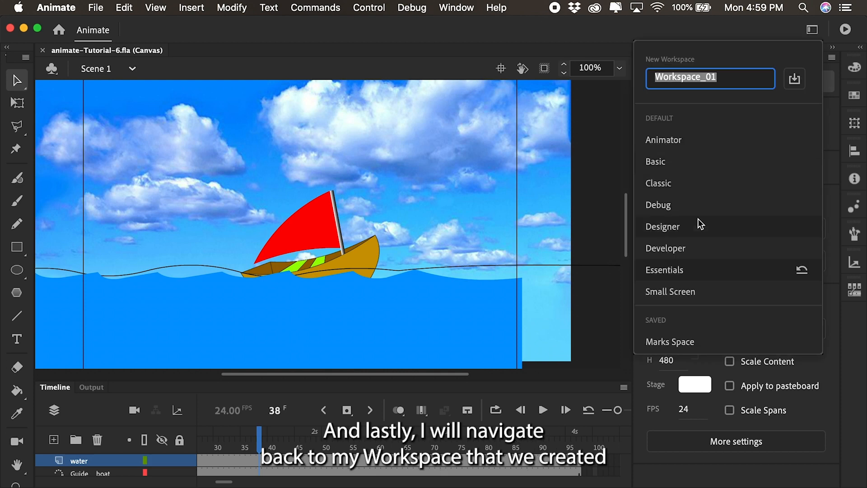
click(669, 342)
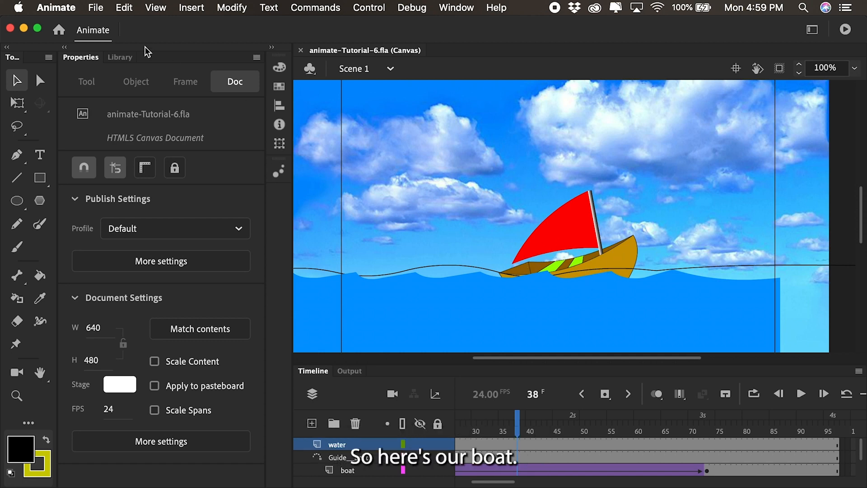
Step: Open the Boat symbol from the library for editing and pick the brown hull on the boat layer
click(119, 57)
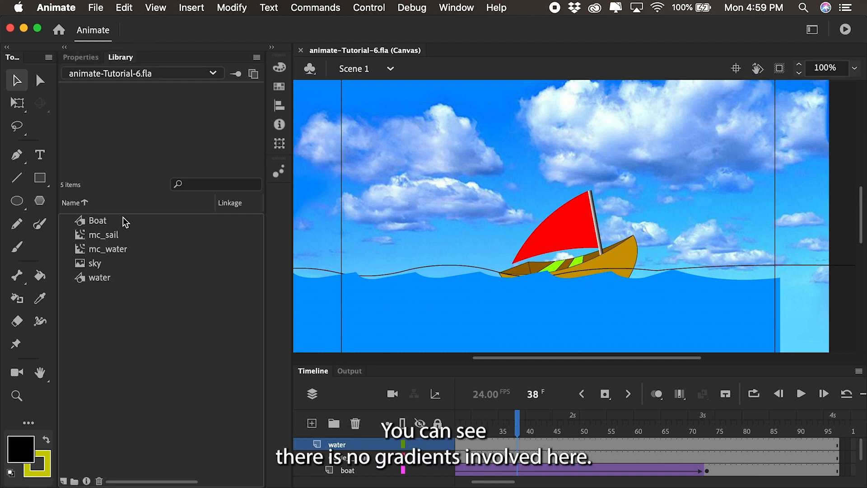
double_click(99, 222)
double_click(79, 221)
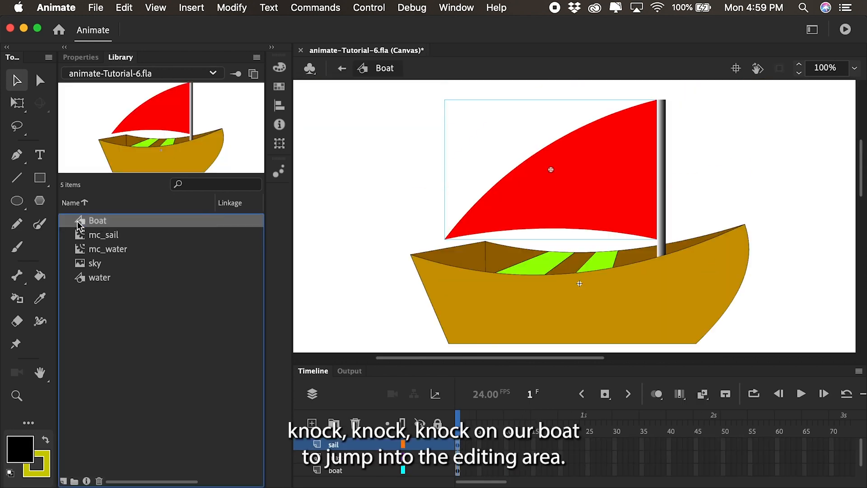
click(558, 309)
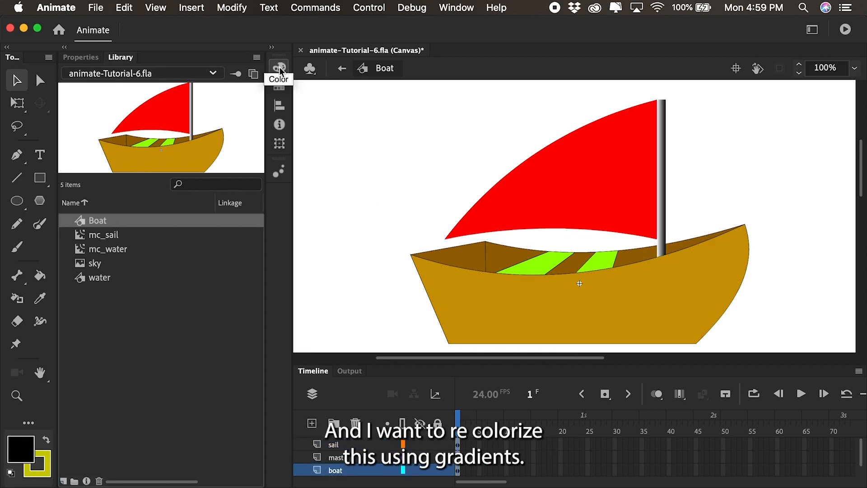
Step: Set the fill type to Linear gradient and inspect the colors of its black and white stops
click(280, 69)
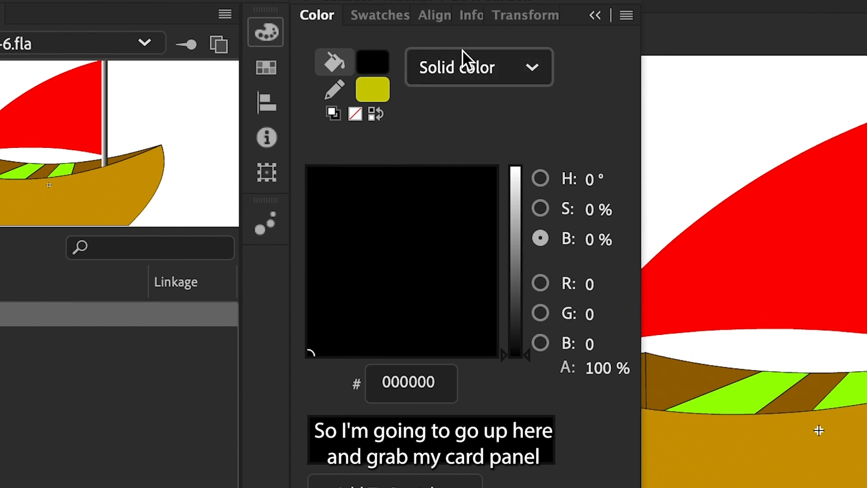
click(440, 66)
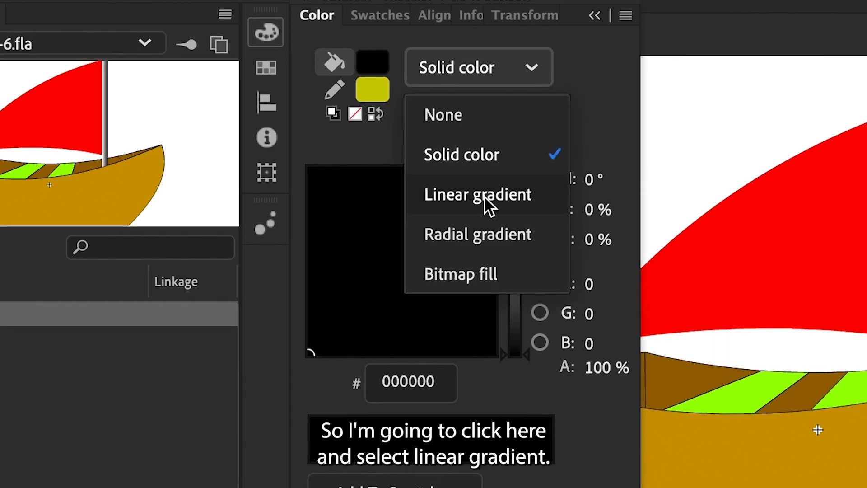
click(434, 199)
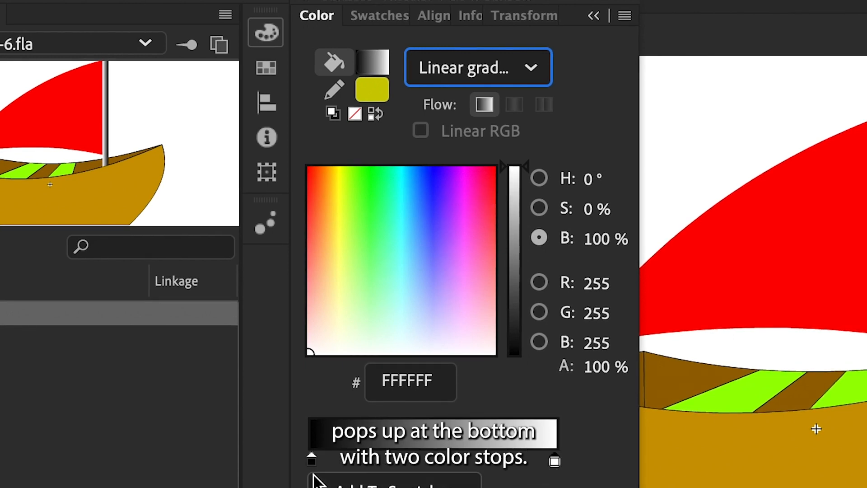
click(312, 458)
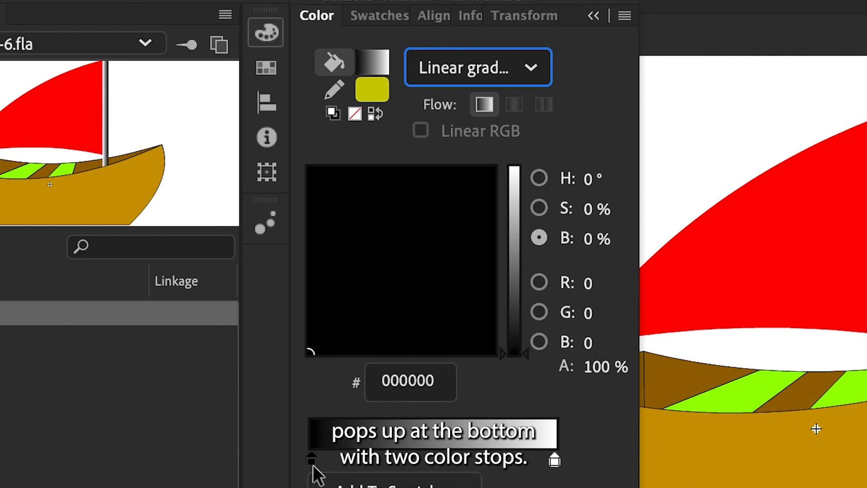
click(554, 460)
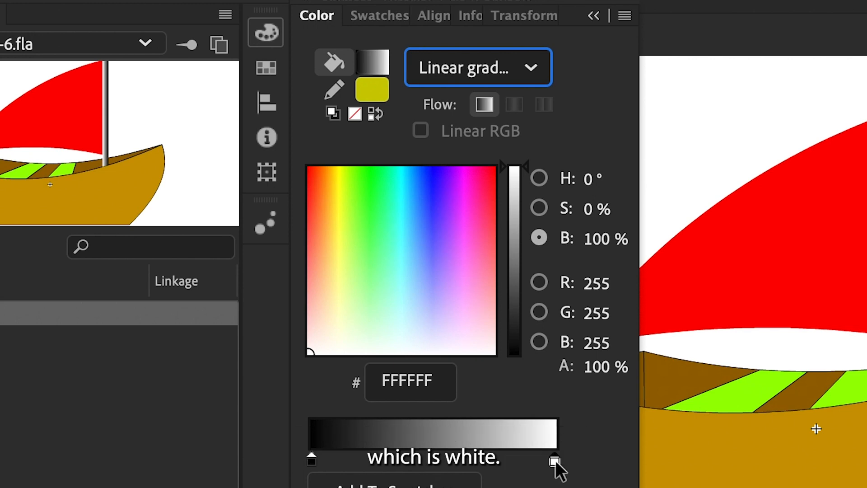
click(312, 461)
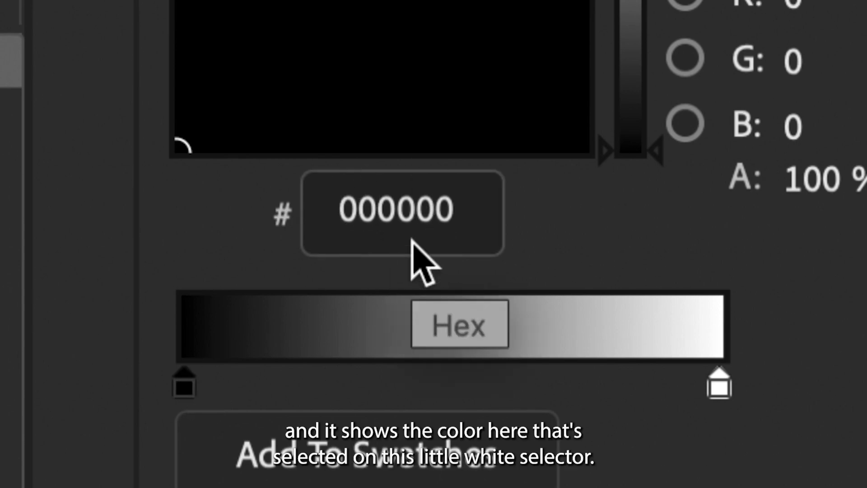
click(720, 387)
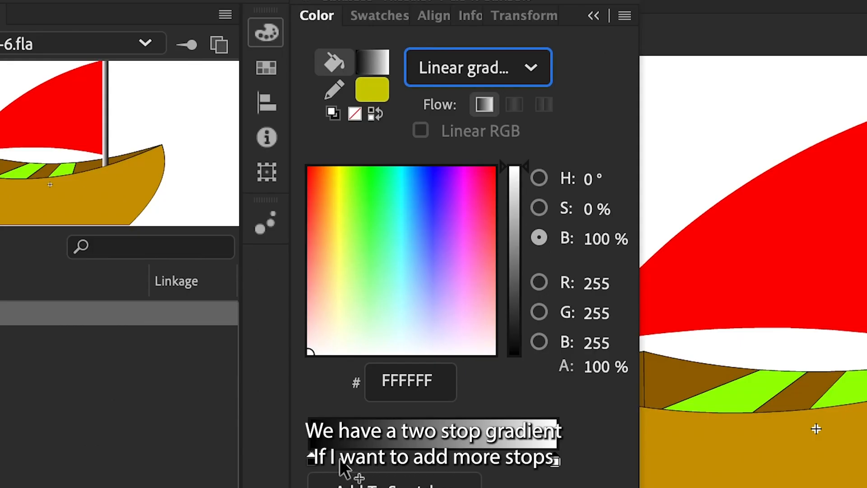
Step: Add six intermediate color stops along the black-to-white gradient
click(354, 470)
click(373, 469)
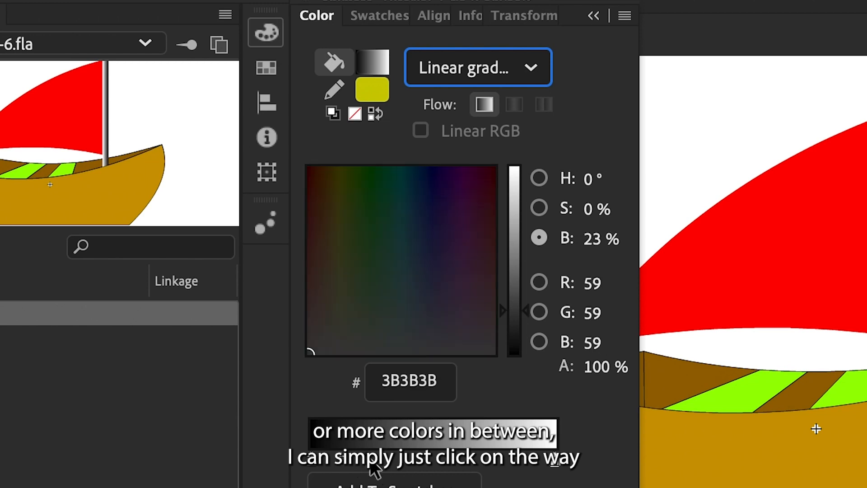
click(420, 469)
click(460, 470)
click(493, 469)
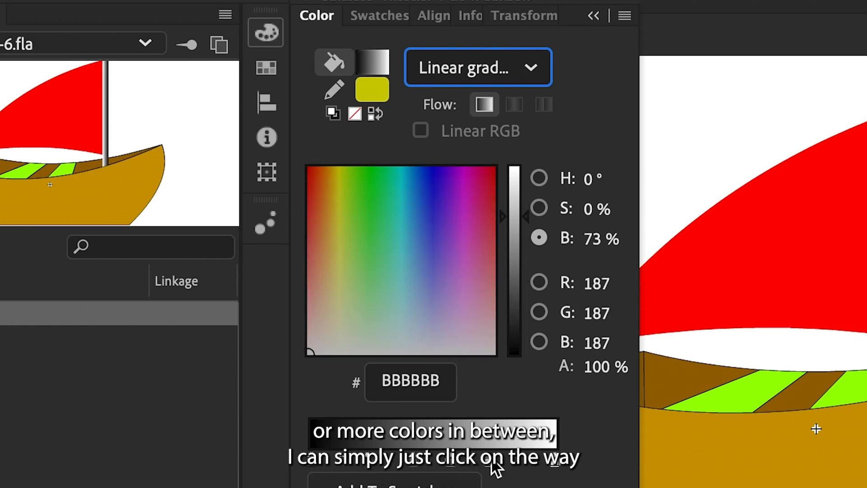
click(519, 464)
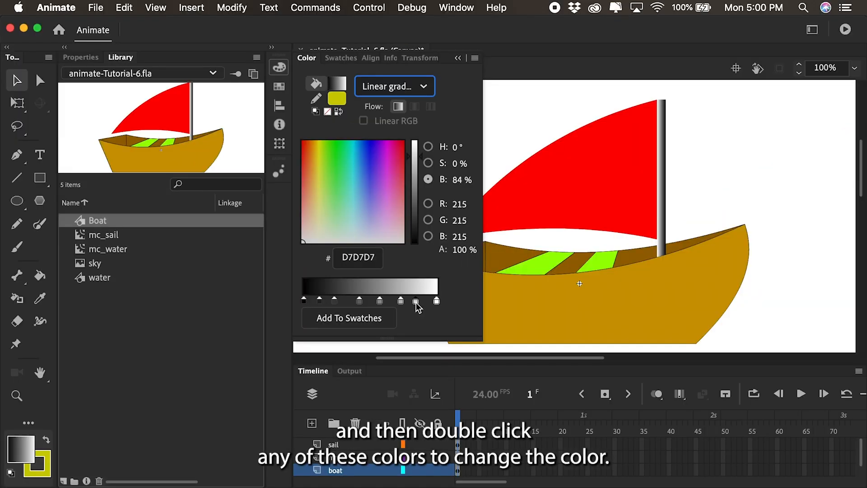
Step: Recolor the added stop nearest the white end to #CC0000 and a middle gray stop to yellow-orange
double_click(416, 302)
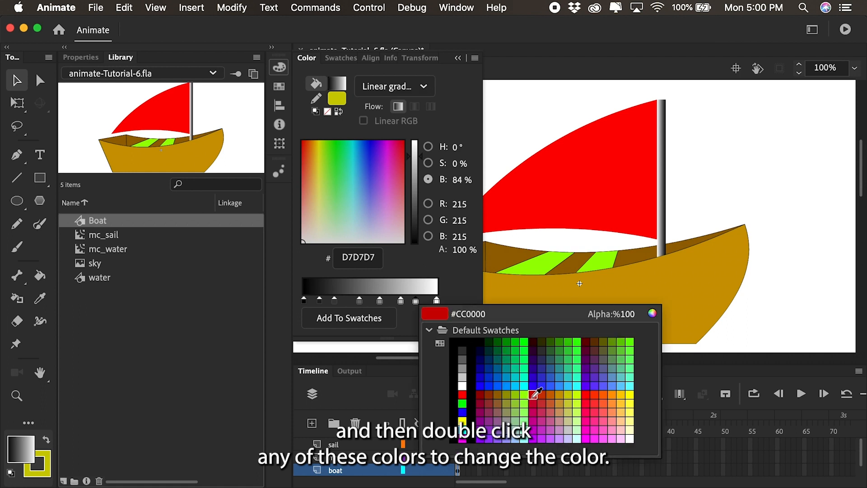
click(533, 396)
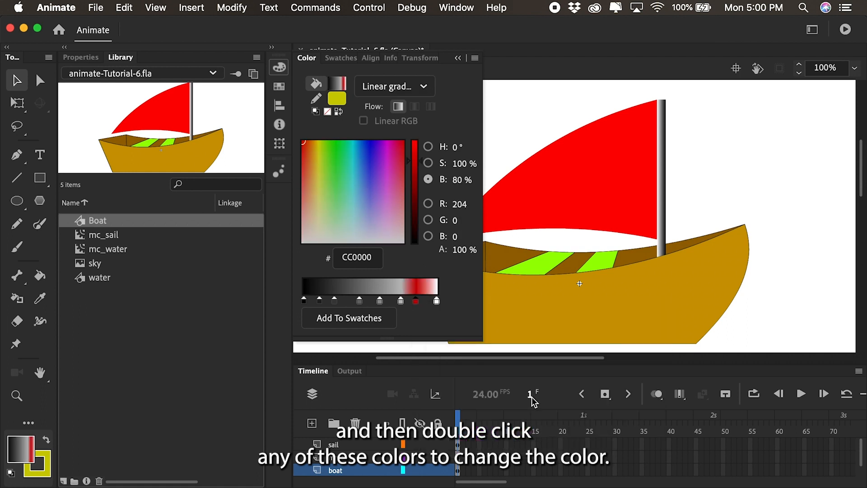
double_click(360, 301)
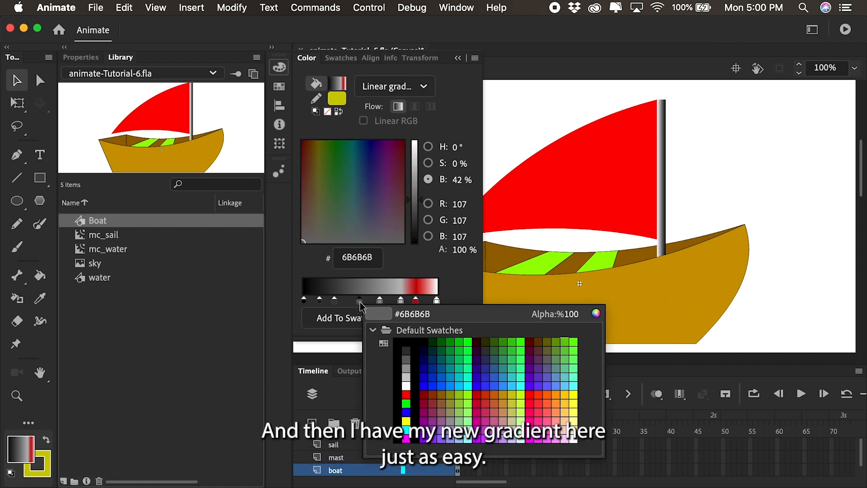
click(565, 401)
Step: Remove all the intermediate color stops from the gradient, keeping only the two end stops
drag(416, 302, 433, 335)
drag(400, 303, 478, 364)
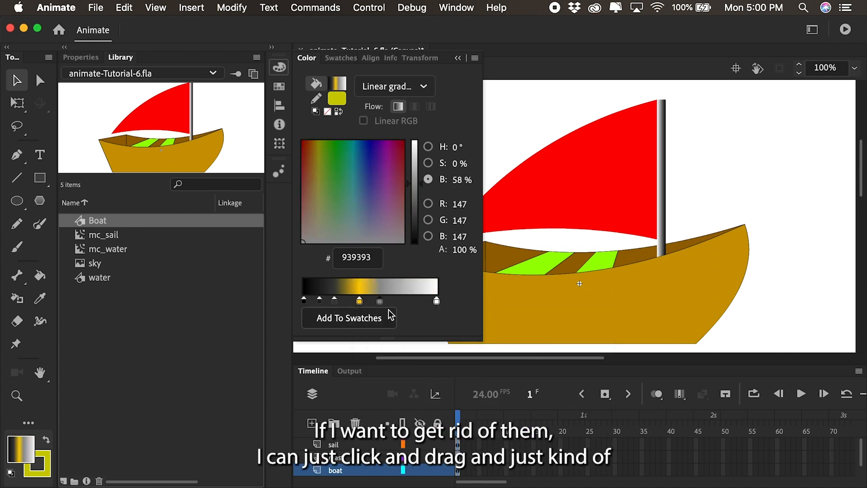
drag(381, 303, 478, 381)
drag(360, 301, 413, 335)
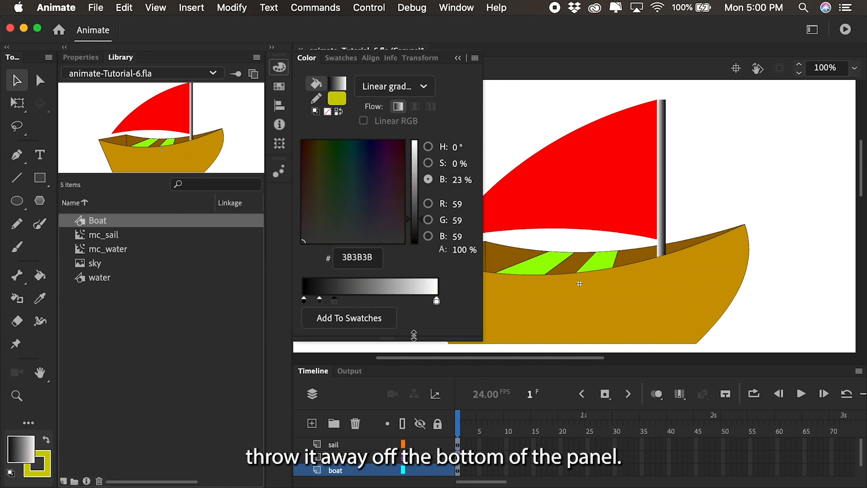
click(304, 299)
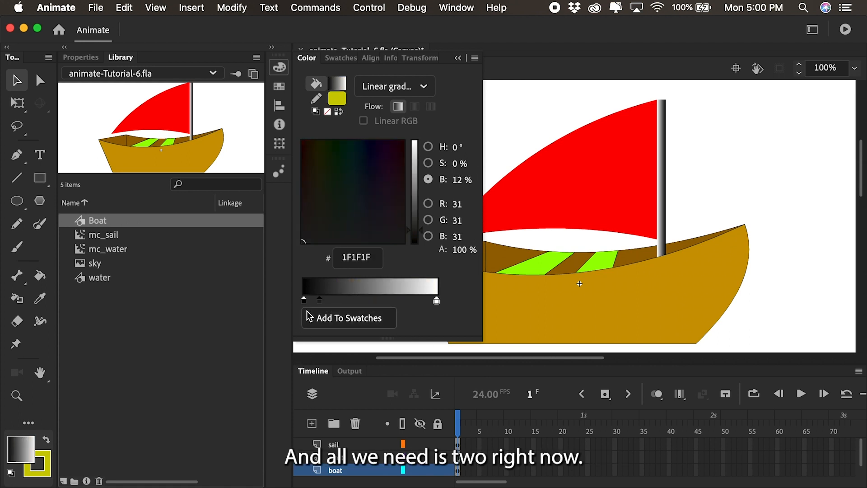
drag(319, 301, 282, 402)
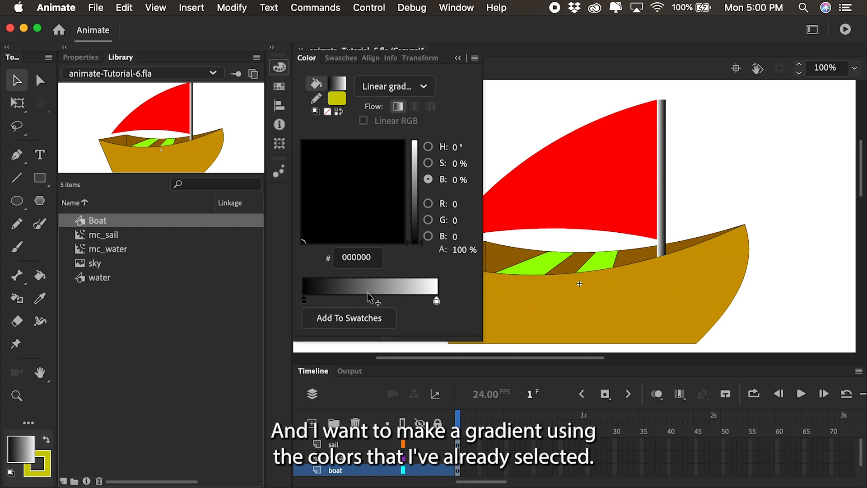
Step: Set both gradient end stops to #CC9900 by sampling the brown of the boat's hull
double_click(304, 302)
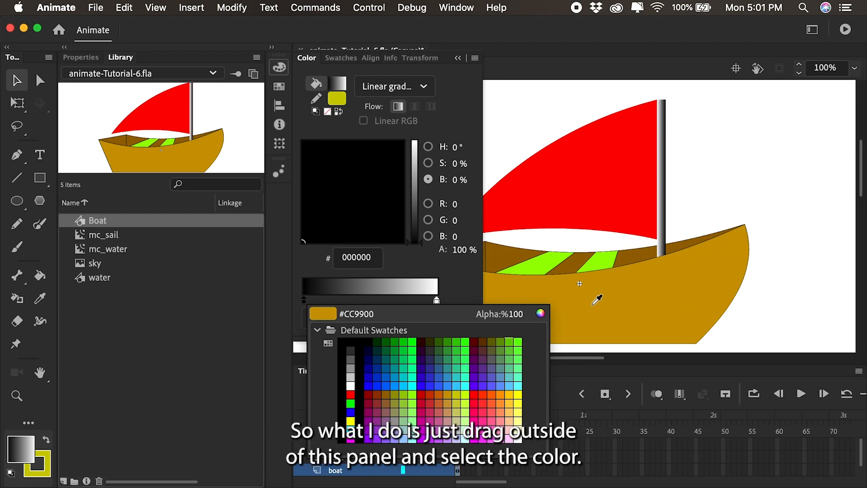
click(595, 302)
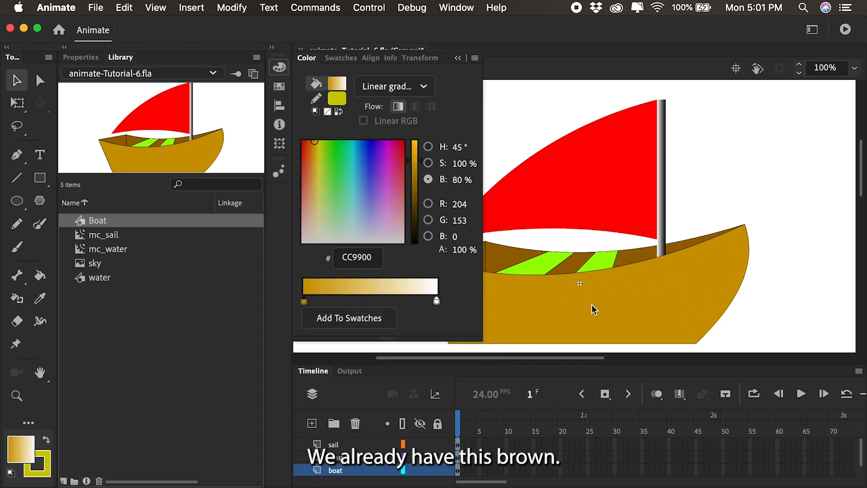
click(437, 301)
click(436, 301)
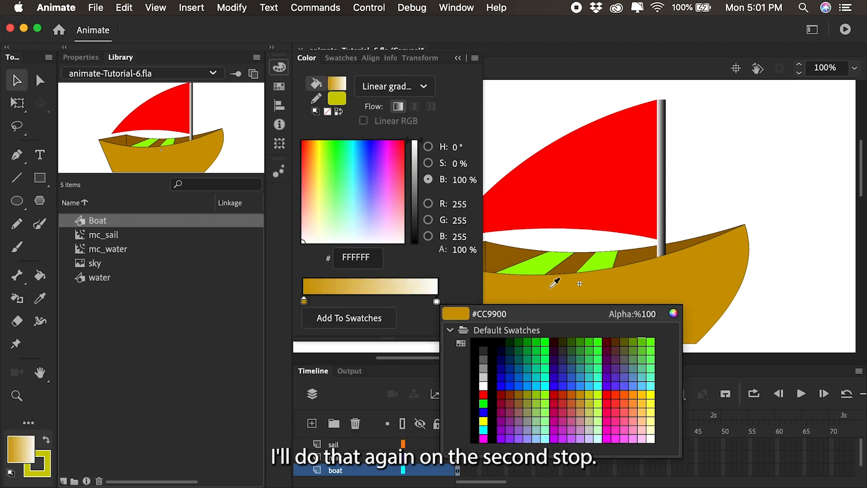
click(569, 286)
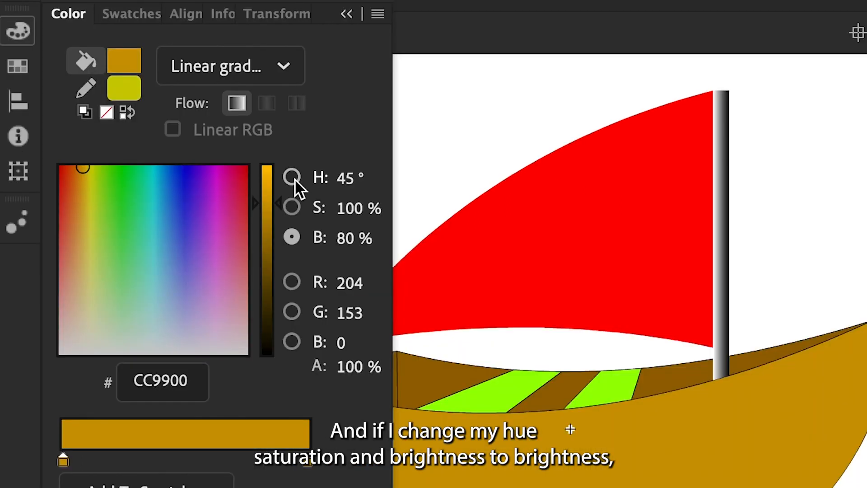
Step: Darken the gradient's second stop to 36% brightness (#5C4500) and collapse the color settings
click(428, 146)
click(429, 164)
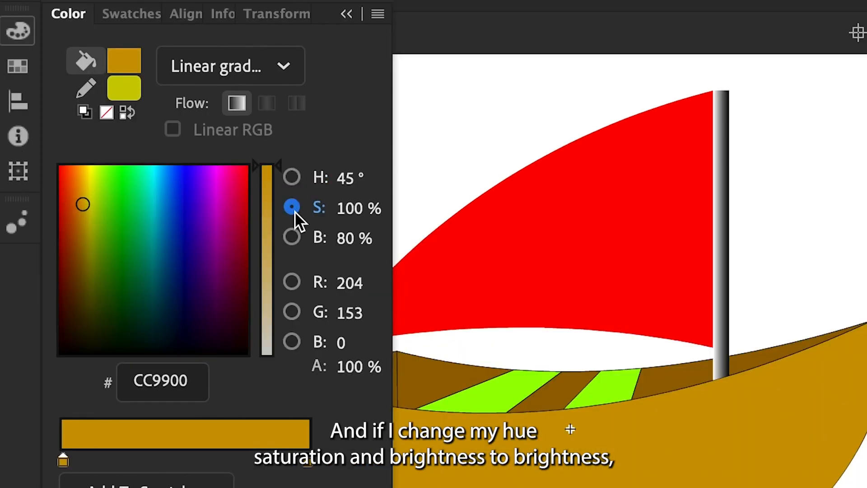
click(294, 236)
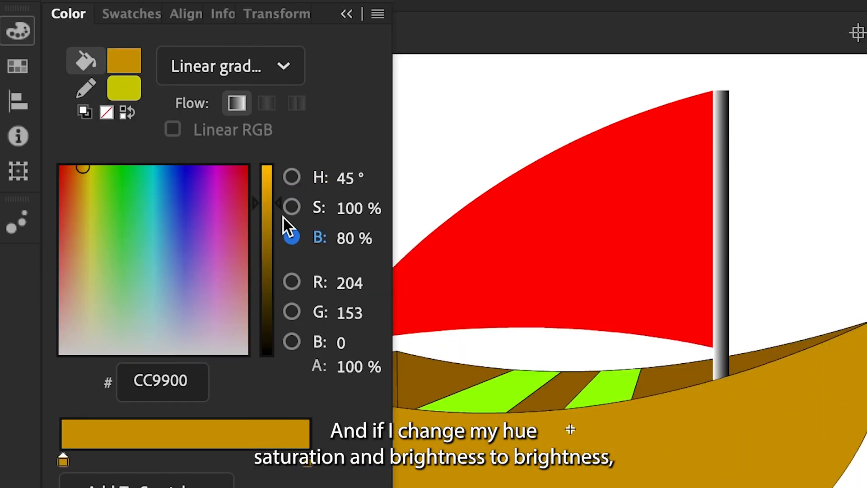
drag(277, 200, 272, 284)
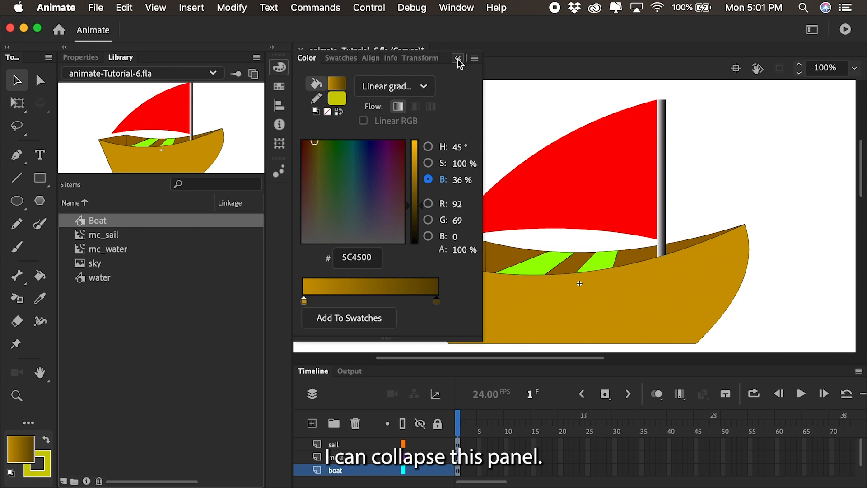
click(457, 59)
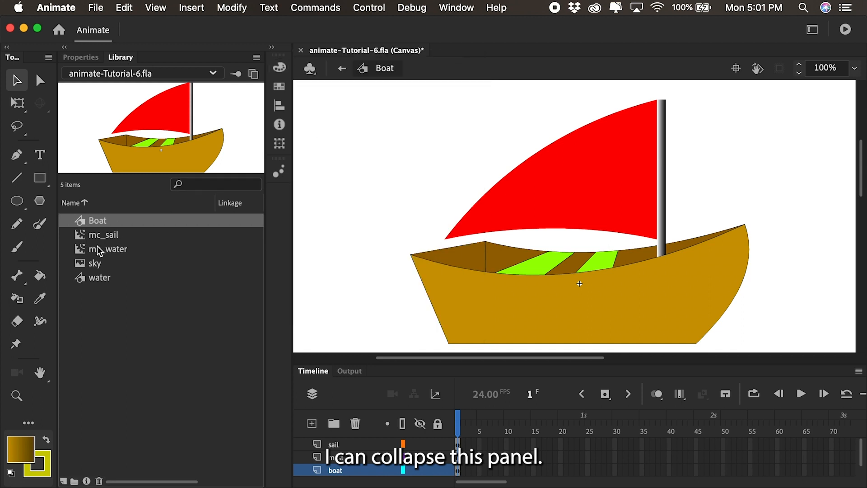
Step: Fill the boat's hull with the brown gradient using the Paint Bucket, angling it to darken toward the bow
click(42, 277)
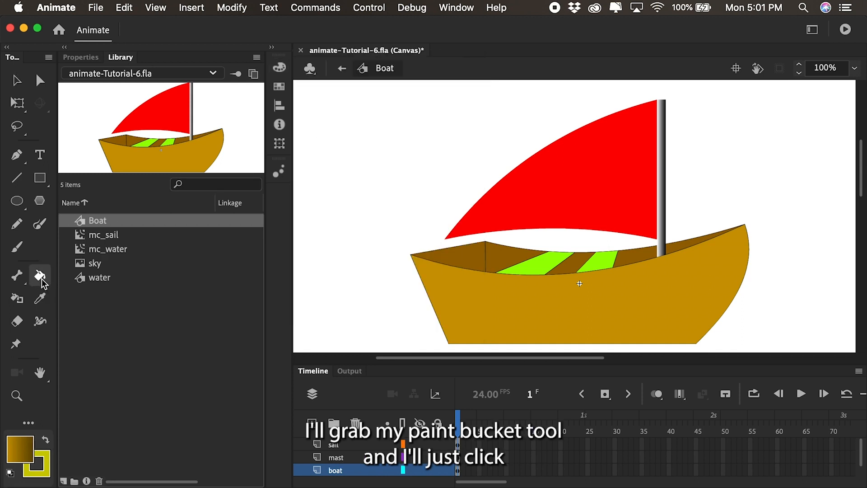
click(544, 299)
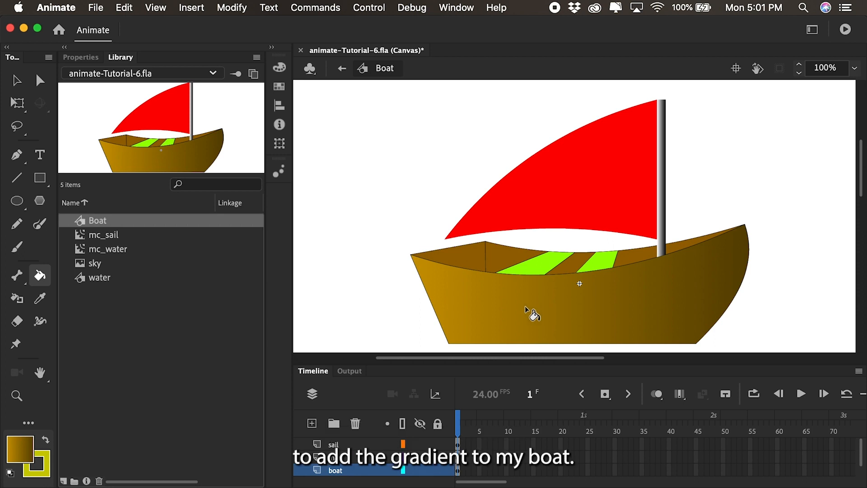
mouse_move(473, 302)
mouse_down()
mouse_move(656, 302)
mouse_move(507, 306)
mouse_move(640, 300)
mouse_move(629, 290)
mouse_up()
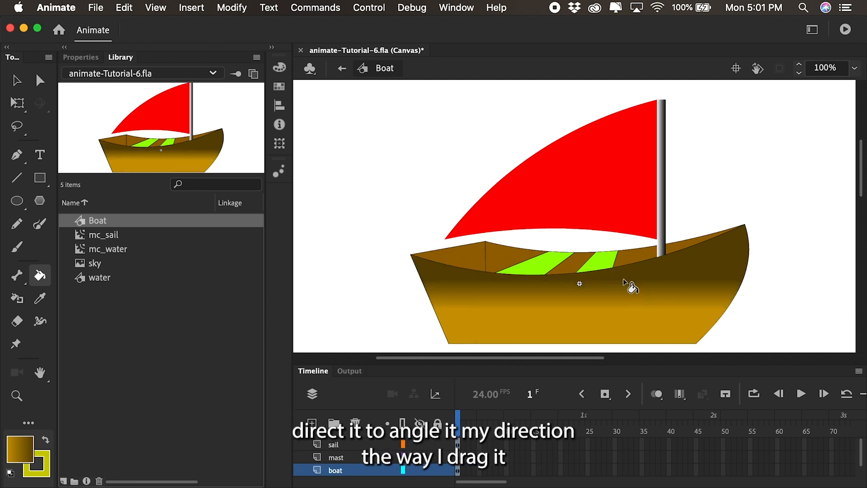
mouse_move(579, 316)
mouse_down()
mouse_move(708, 258)
mouse_move(635, 300)
mouse_move(586, 300)
mouse_move(644, 296)
mouse_move(710, 277)
mouse_move(739, 257)
mouse_up()
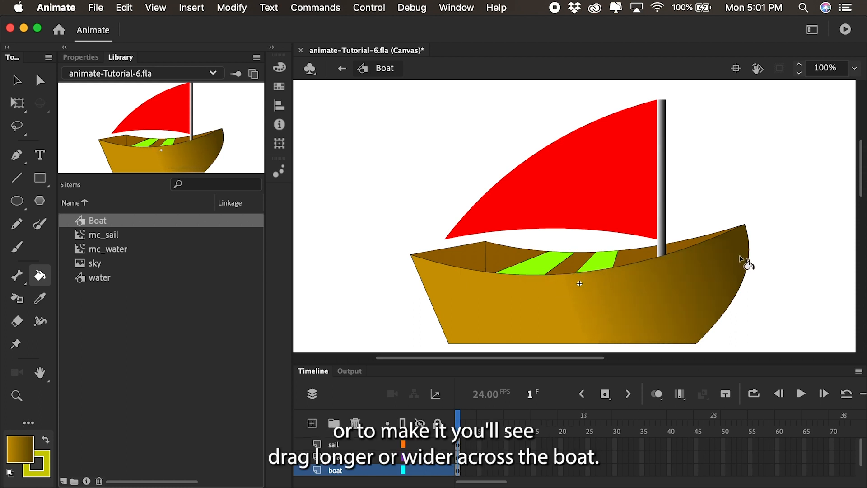
Step: Use the Gradient Transform tool to move the hull gradient's center toward the hull's middle and rotate the gradient to run nearly horizontally
click(20, 107)
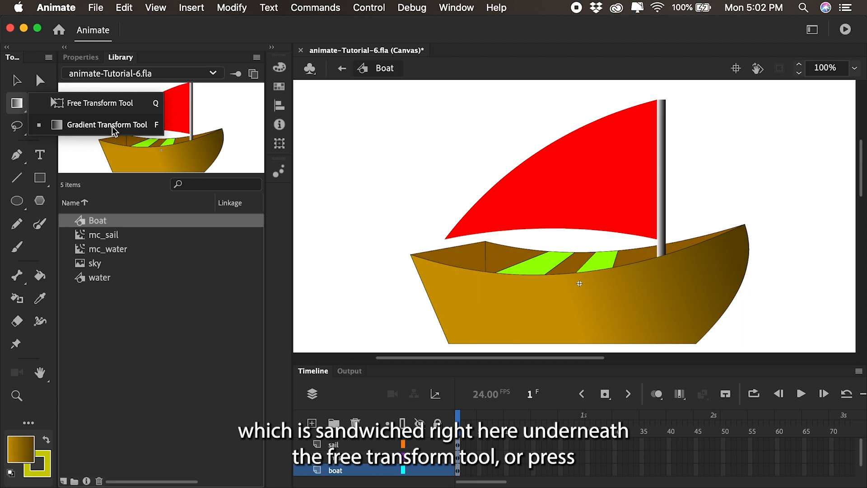
click(148, 127)
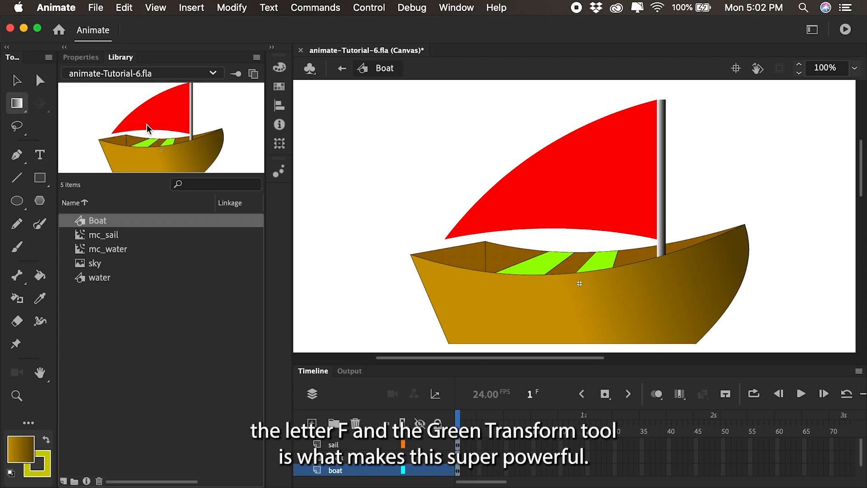
click(575, 308)
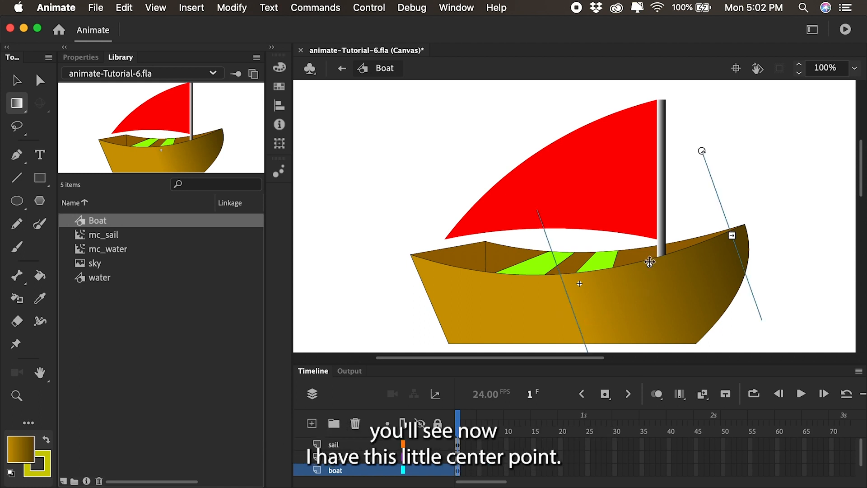
drag(650, 265, 551, 300)
mouse_move(632, 271)
mouse_down()
mouse_move(736, 235)
mouse_move(691, 246)
mouse_move(654, 270)
mouse_move(616, 275)
mouse_move(646, 266)
mouse_up()
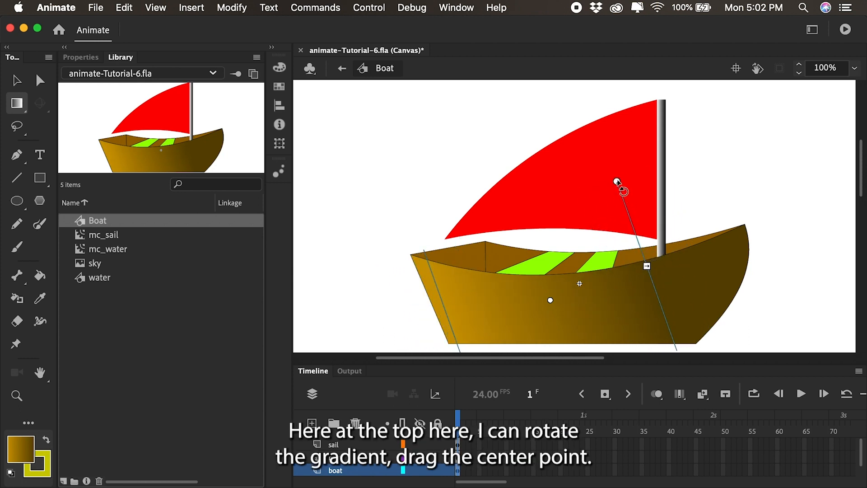
drag(617, 181, 673, 227)
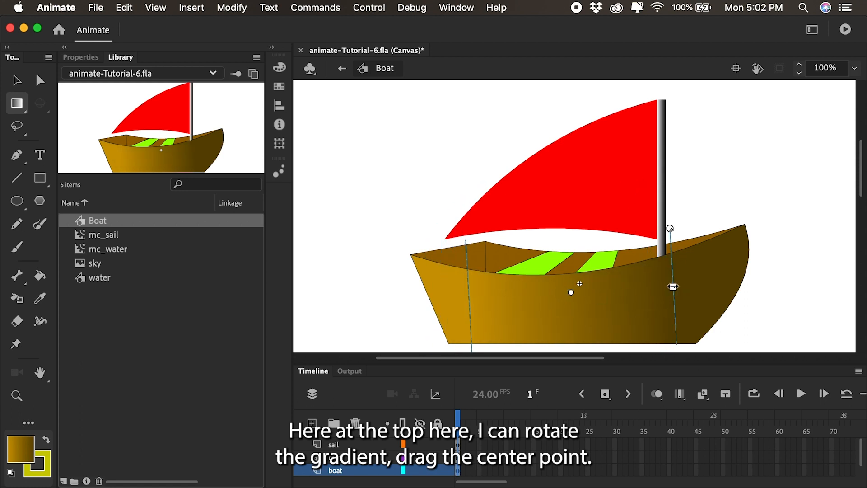
Step: Widen the hull gradient across the boat and shift its center slightly toward the bow
drag(677, 286, 729, 284)
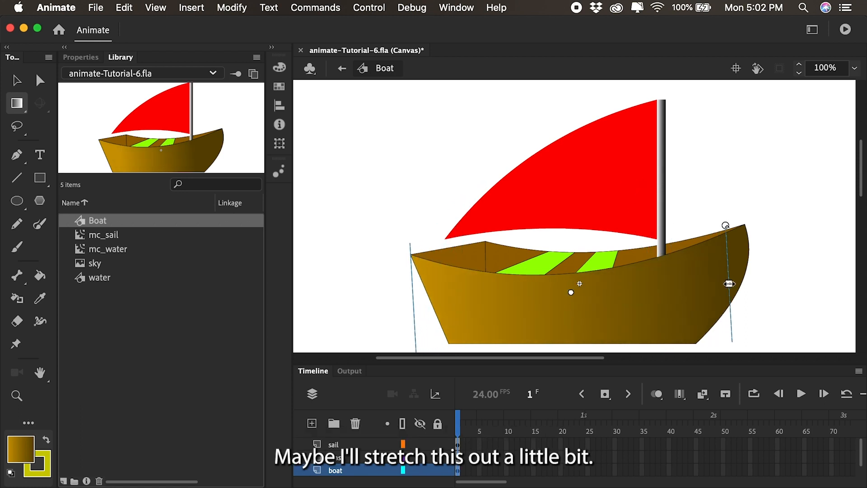
drag(570, 290, 597, 290)
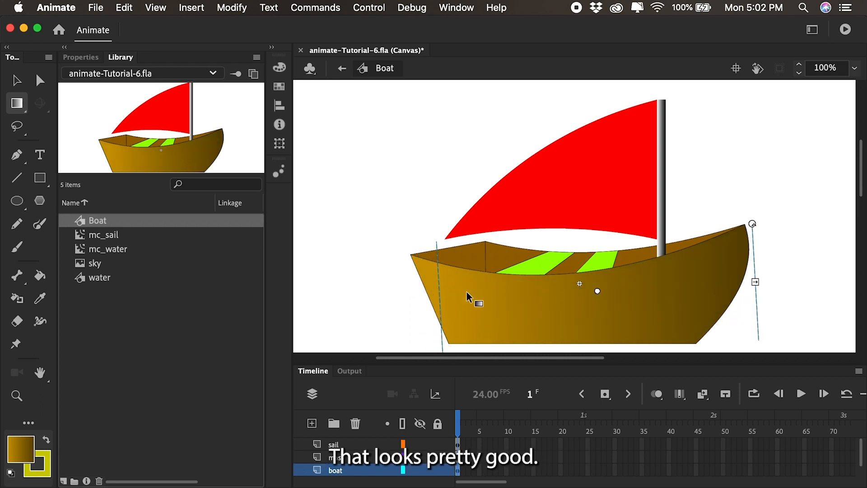
click(770, 222)
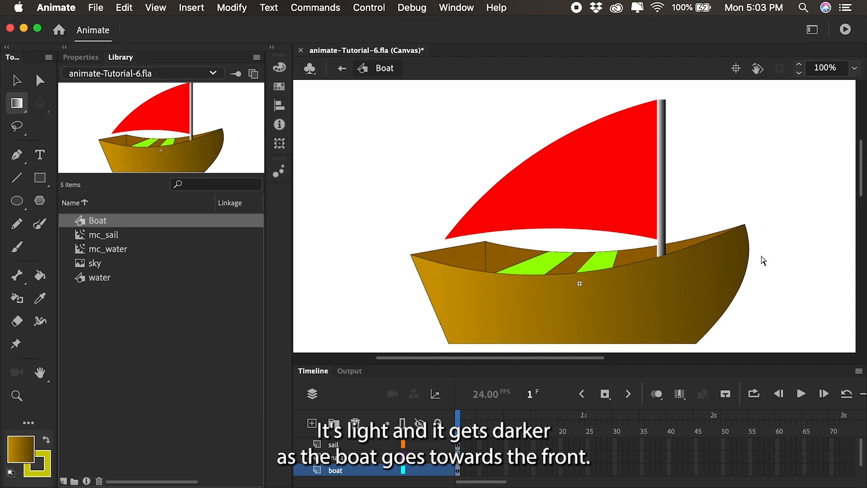
Step: Set both gradient stops to #996600 sampled from the boat's interior, and darken the second stop to 32% brightness (#513600)
click(283, 69)
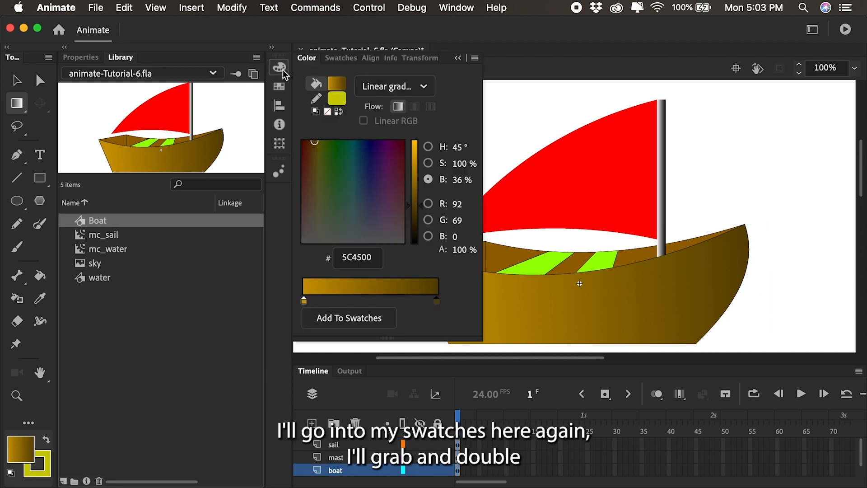
double_click(304, 302)
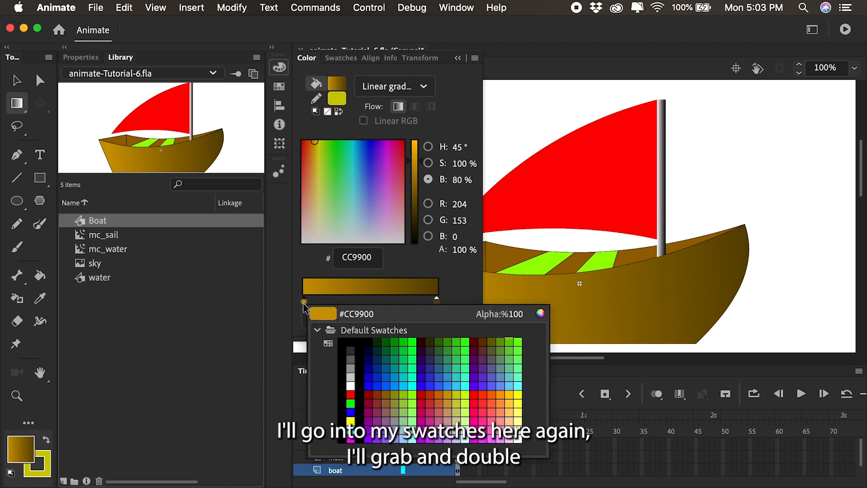
click(505, 249)
double_click(436, 301)
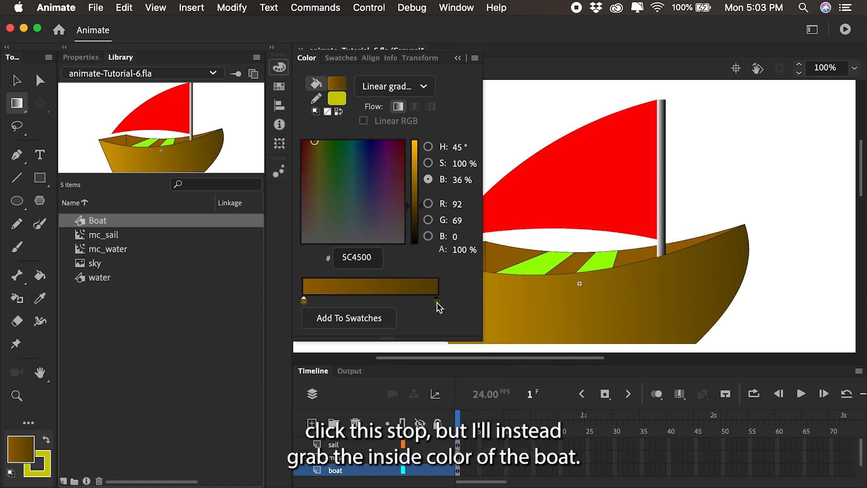
click(505, 251)
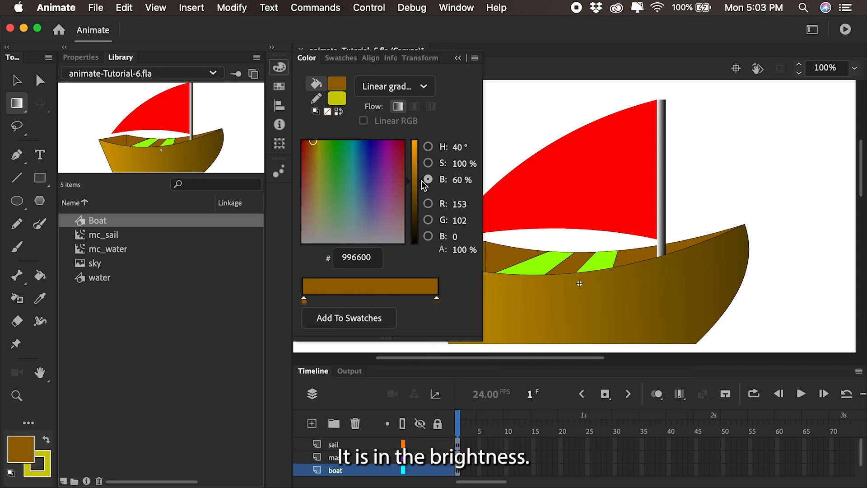
drag(421, 180, 421, 209)
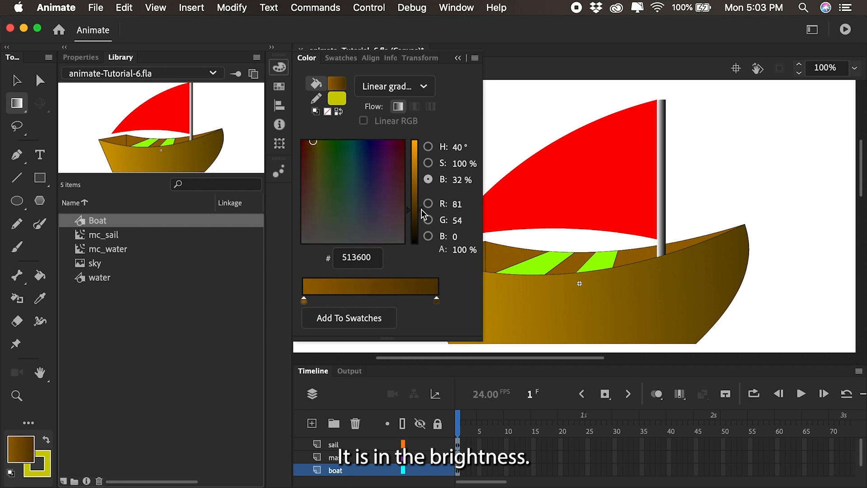
click(458, 59)
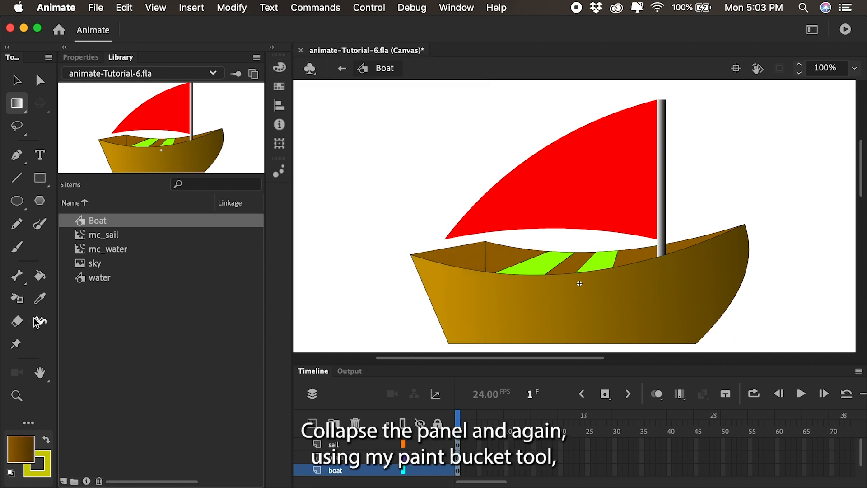
Step: Fill the brown areas inside the boat with the interior brown gradient using the Paint Bucket
click(41, 275)
click(457, 259)
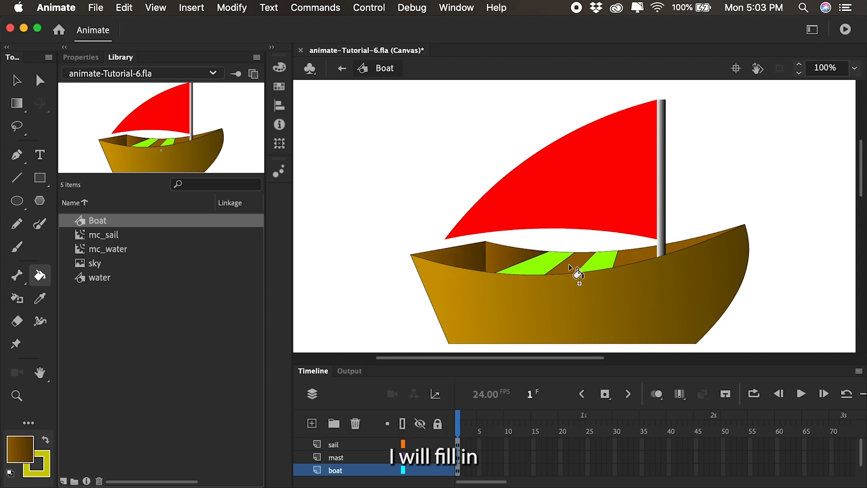
click(565, 265)
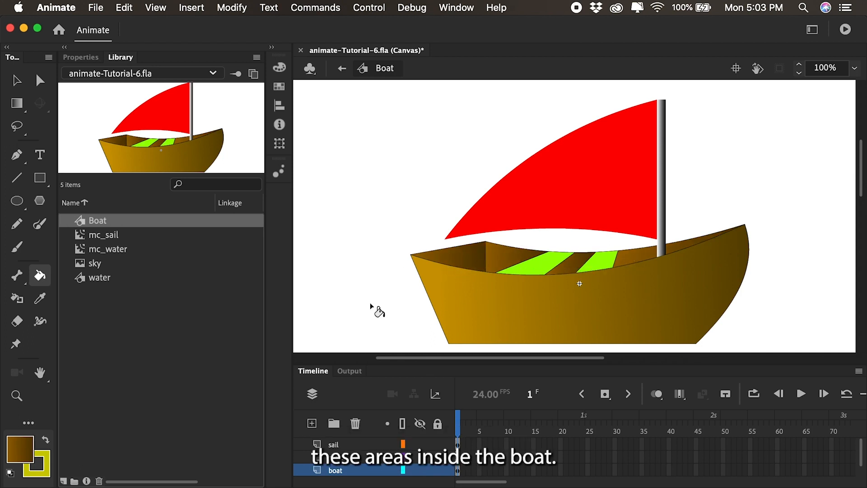
Step: Rotate the gradient on the interior panel beside the stern corner with Gradient Transform so it runs from light above to dark below
click(17, 103)
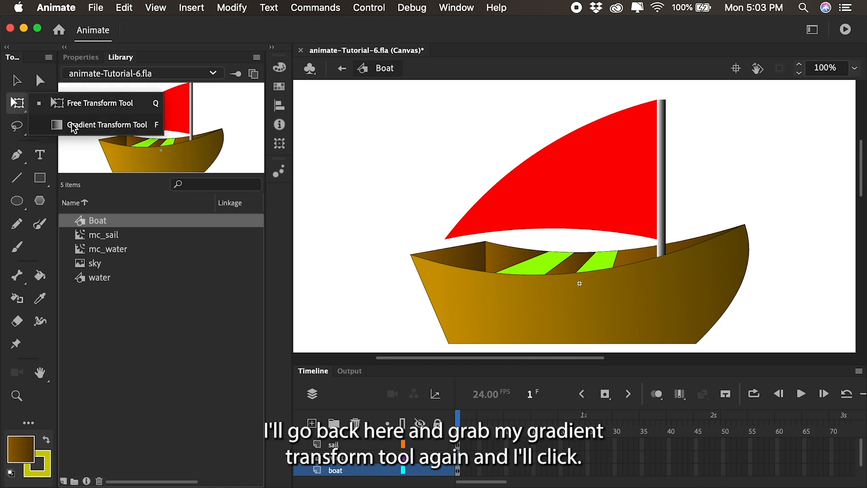
click(72, 126)
click(459, 244)
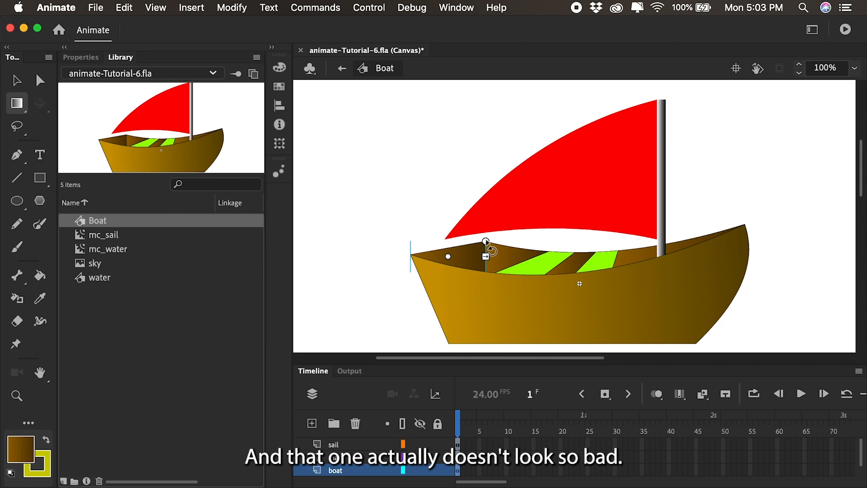
click(505, 254)
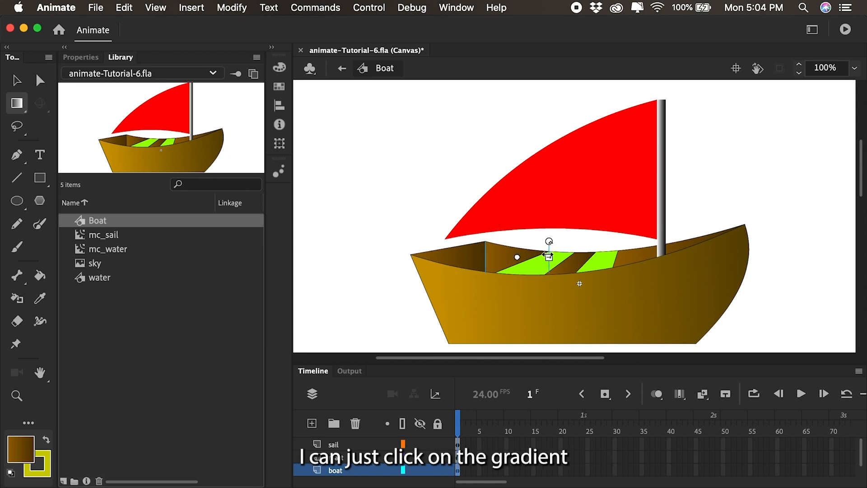
drag(548, 256, 547, 294)
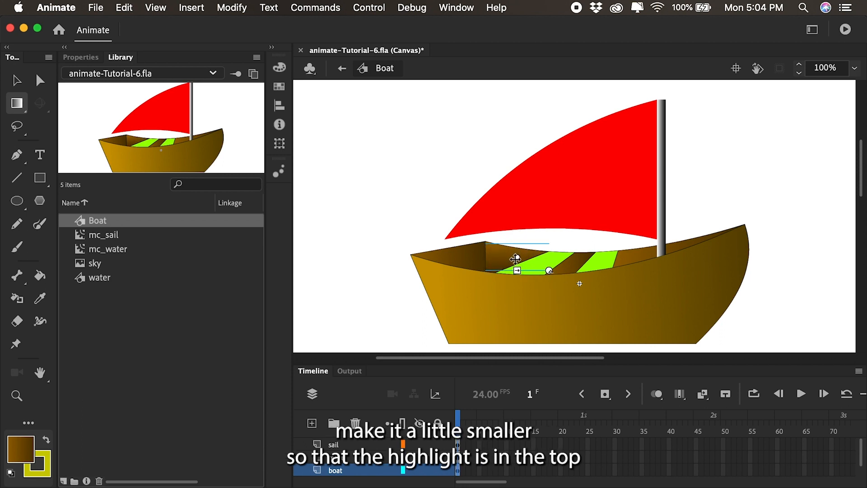
drag(515, 259, 517, 259)
click(494, 240)
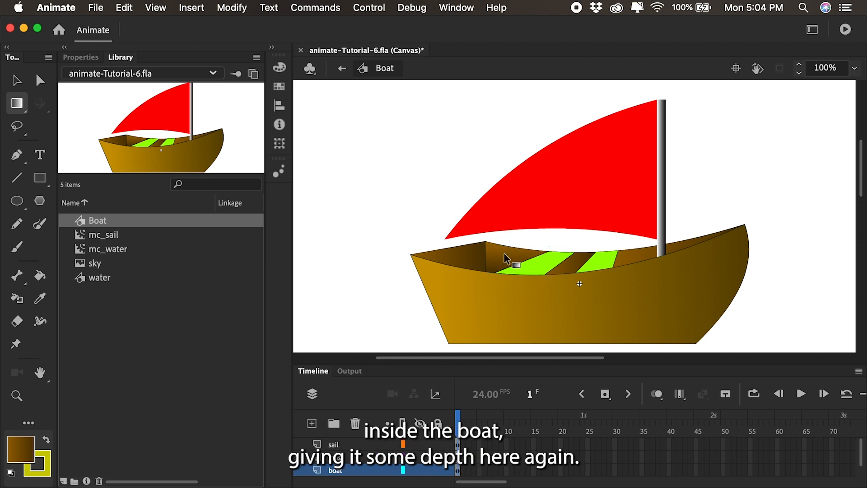
Step: Rotate the gradients on the interior areas between the seats and near the bow so both darken toward the bottom
click(572, 266)
drag(596, 252, 583, 285)
click(574, 288)
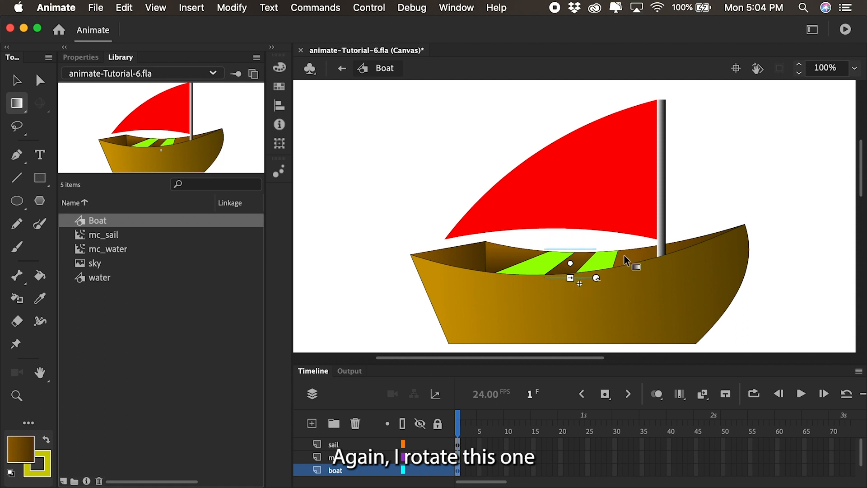
drag(741, 244, 671, 252)
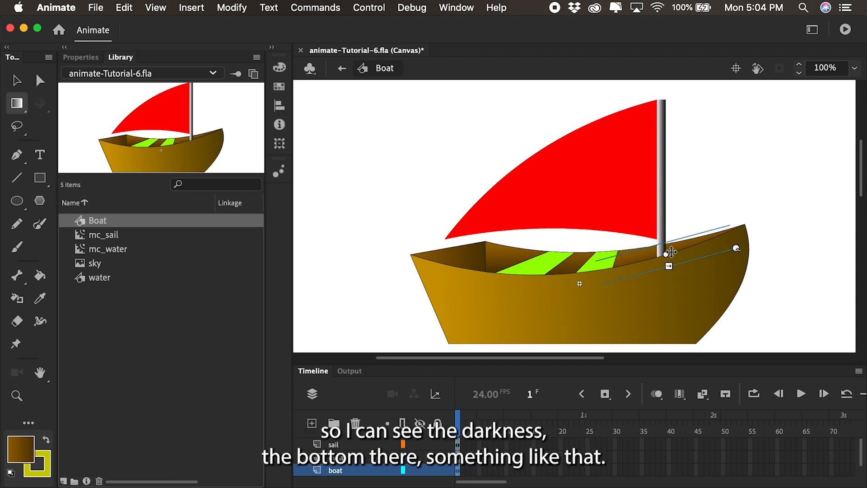
click(708, 168)
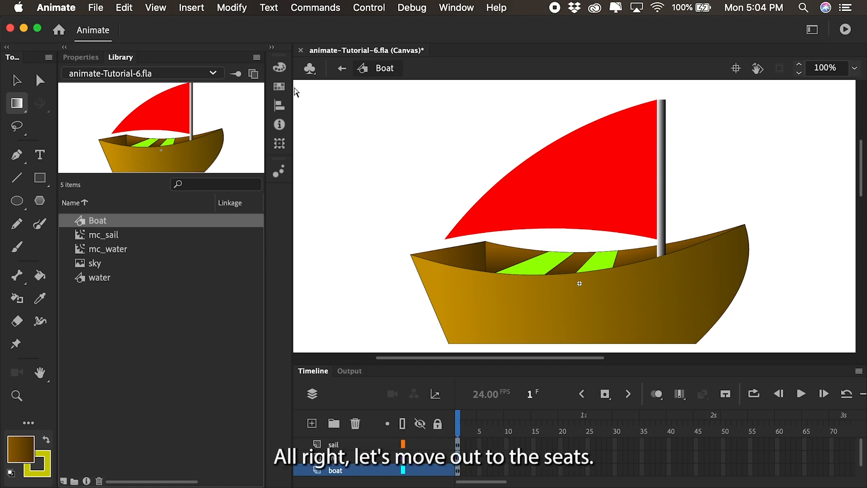
Step: Set both gradient stops to #99FF00 by sampling the green of the boat's seats
click(282, 69)
click(304, 301)
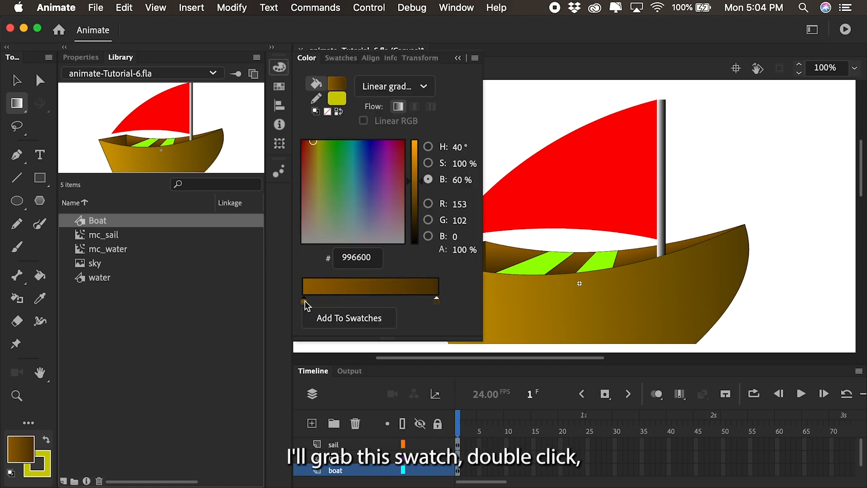
double_click(305, 302)
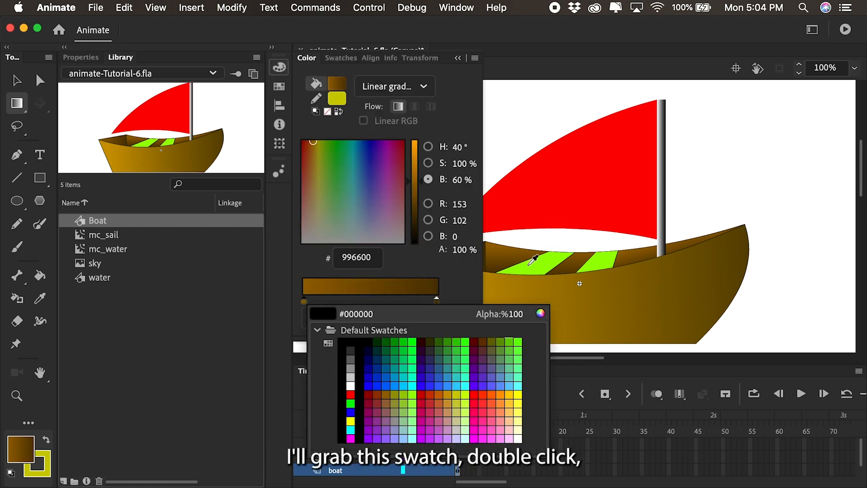
click(531, 272)
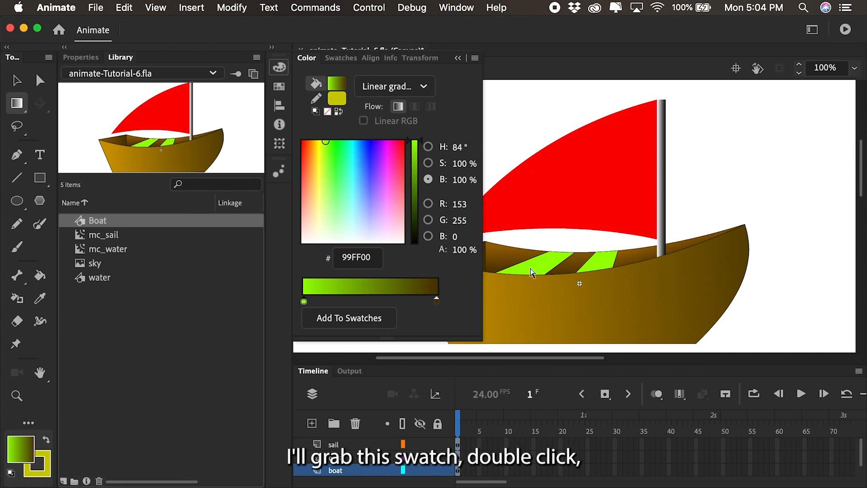
double_click(436, 298)
click(602, 257)
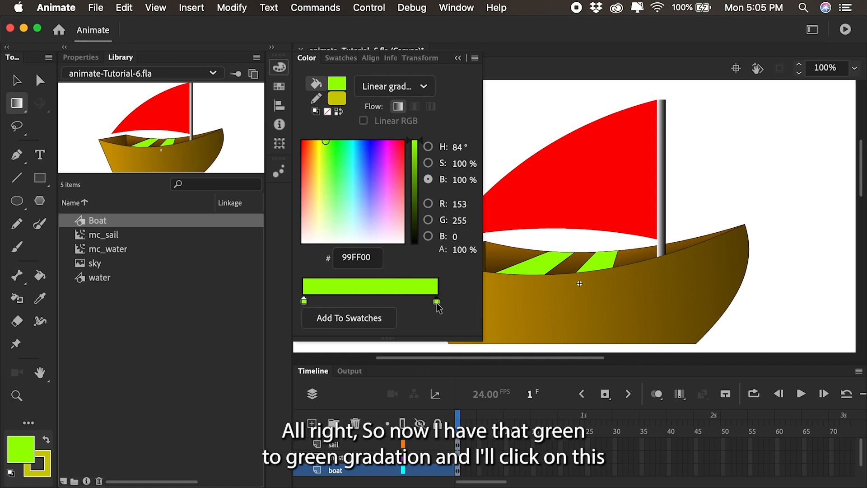
Step: Darken the gradient's second green stop by lowering its brightness and collapse the color settings
click(429, 180)
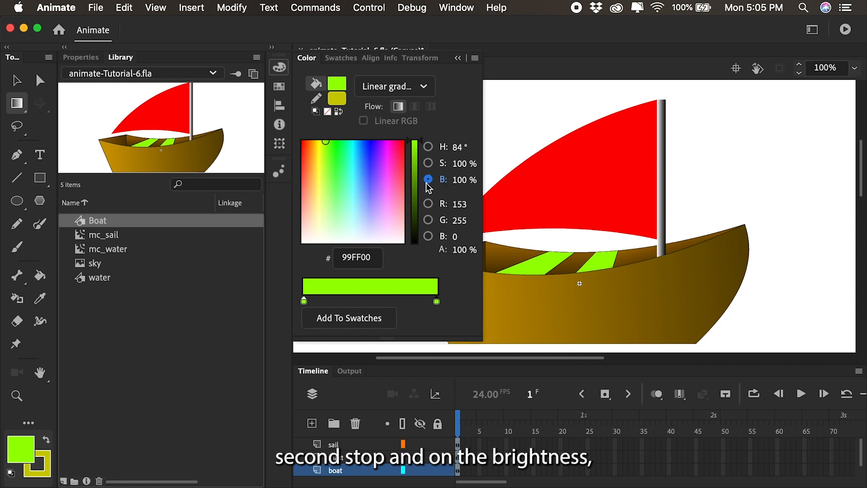
drag(408, 141, 407, 213)
click(458, 59)
Step: Fill both seats of the boat with the green gradient using the Paint Bucket
key(k)
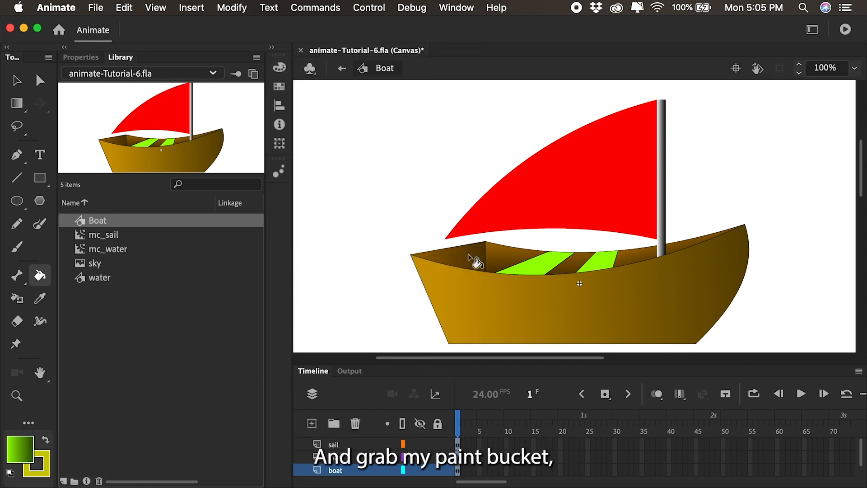
click(538, 266)
click(598, 266)
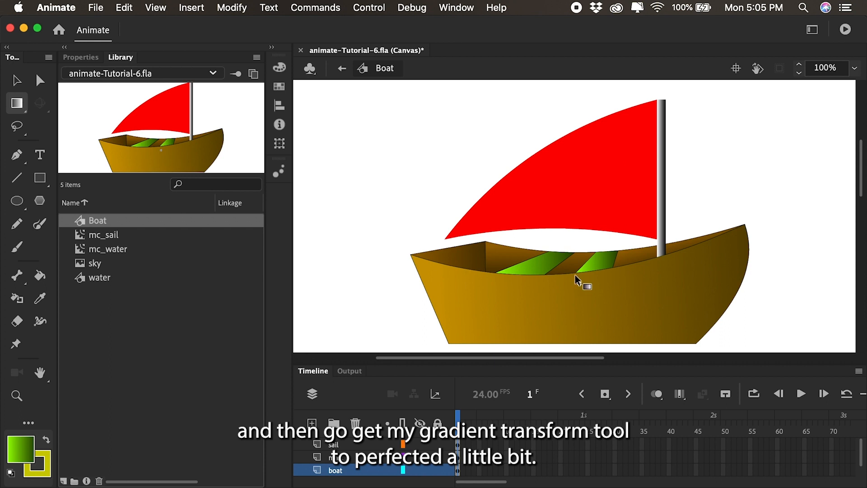
Step: Adjust the gradients on both green seats with Gradient Transform, angling them along the slanted seats to darken toward the far side
click(537, 261)
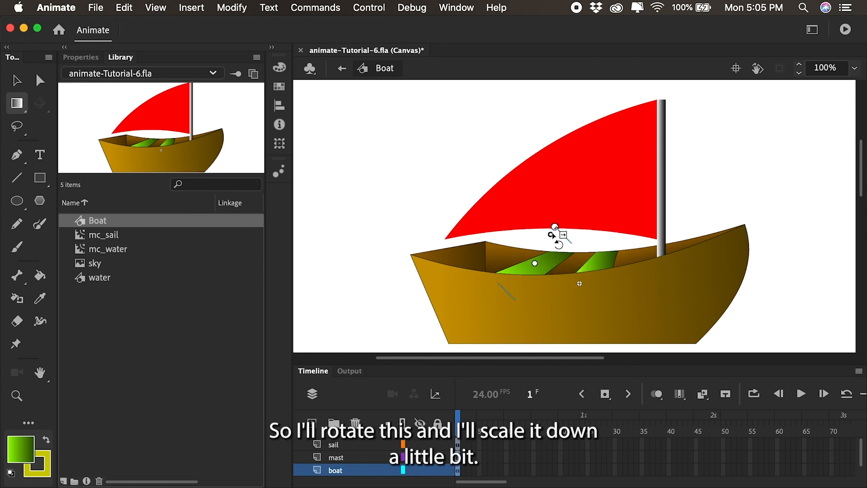
mouse_move(551, 233)
mouse_down()
mouse_move(544, 227)
mouse_move(549, 247)
mouse_up()
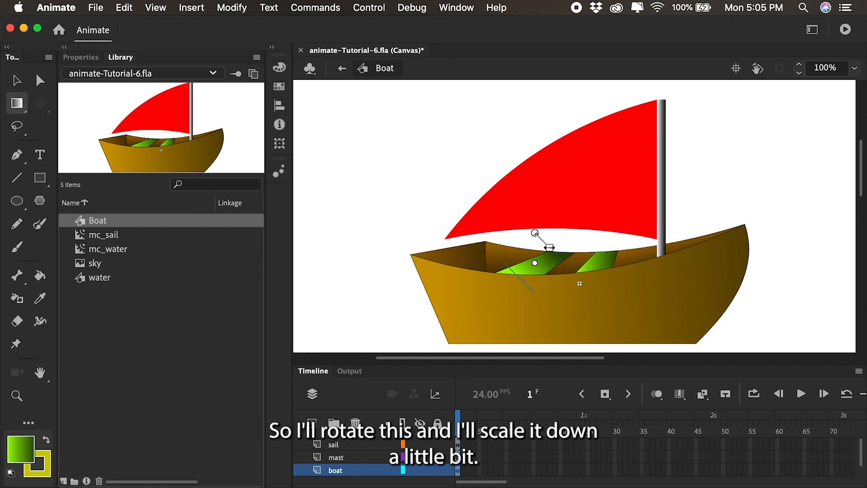
click(695, 178)
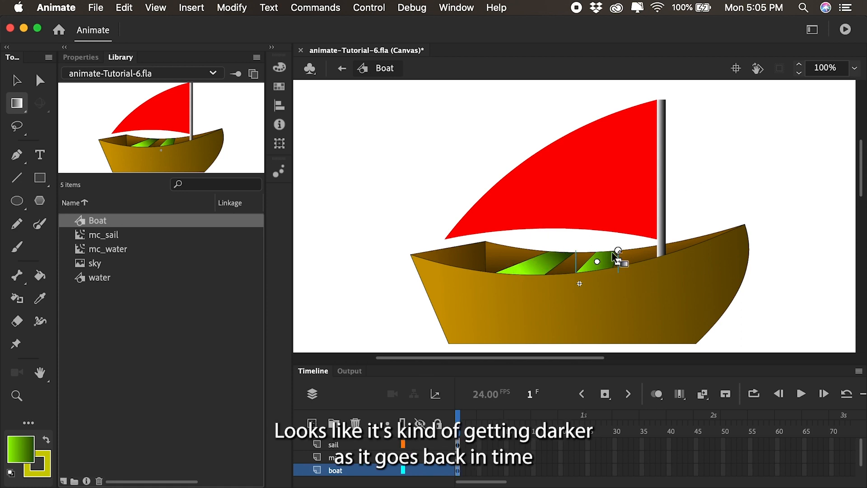
drag(617, 250, 597, 236)
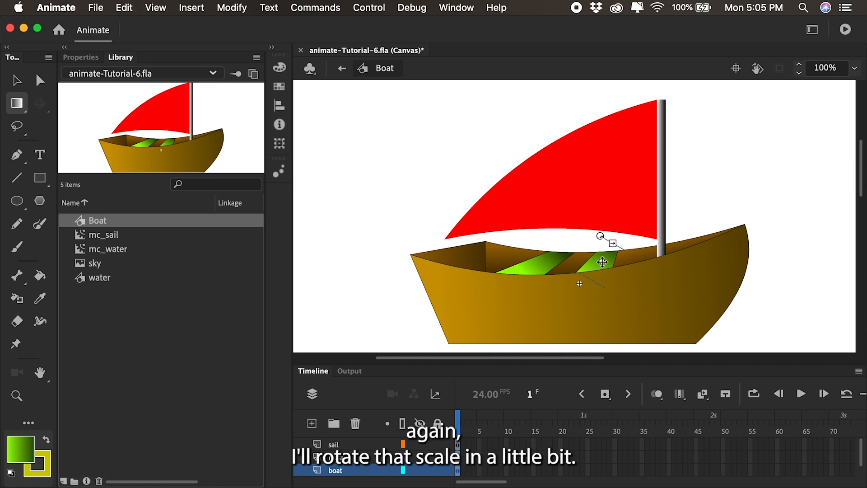
Step: Delete the black outline strokes along the bottom, back and front edges of the boat's hull
click(705, 170)
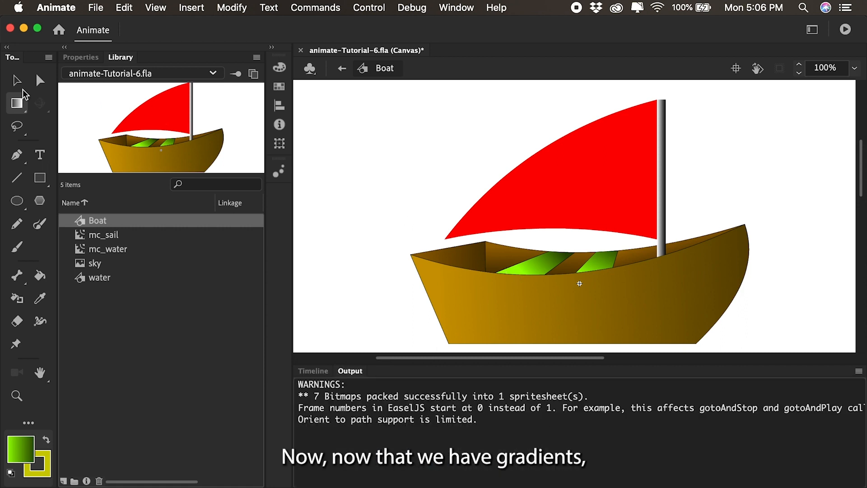
click(11, 86)
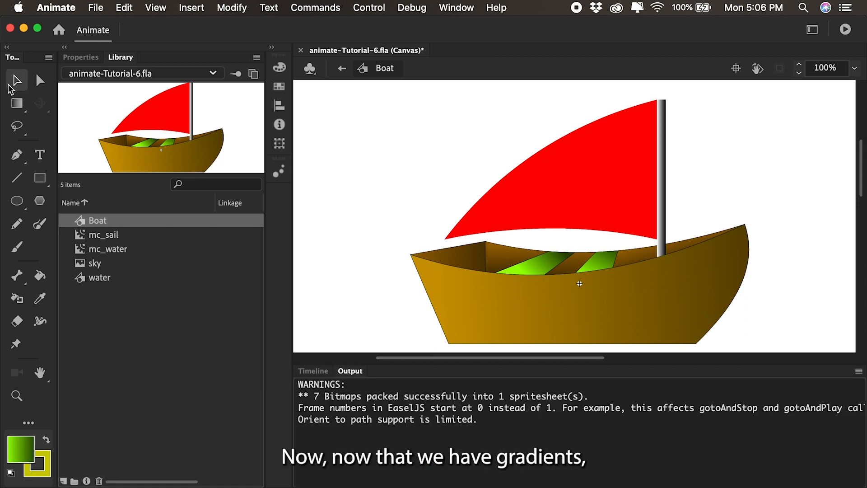
click(524, 344)
key(Delete)
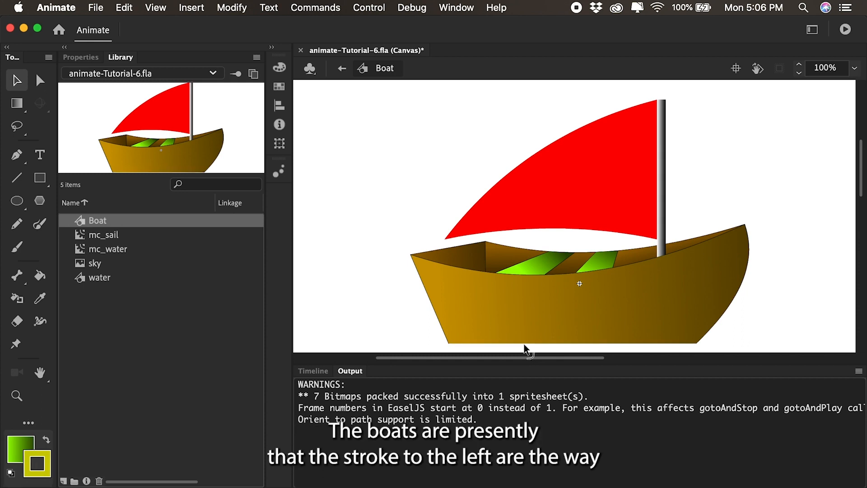
click(436, 315)
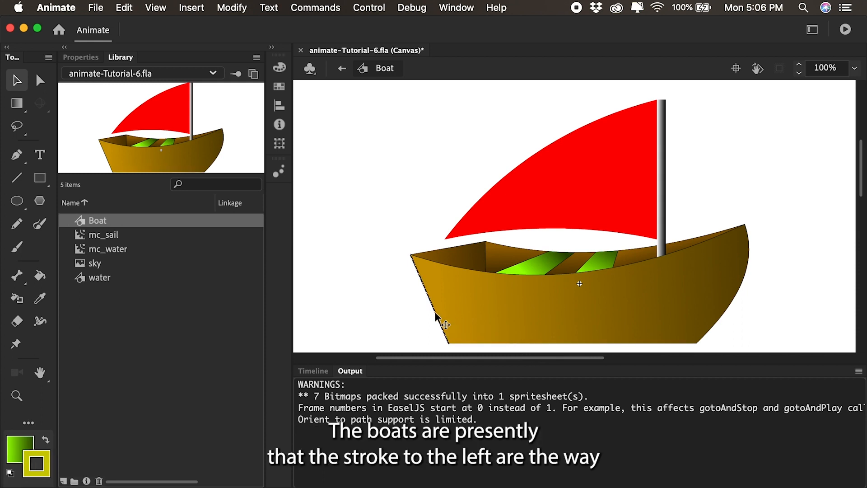
key(Delete)
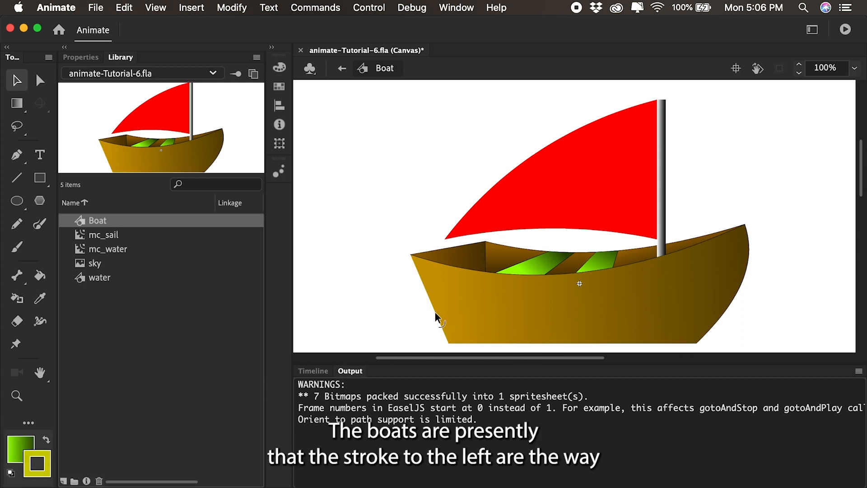
click(737, 297)
key(Delete)
Step: Delete the outline strokes along the rear edges of both green seats and the vertical corner line inside the boat
click(519, 263)
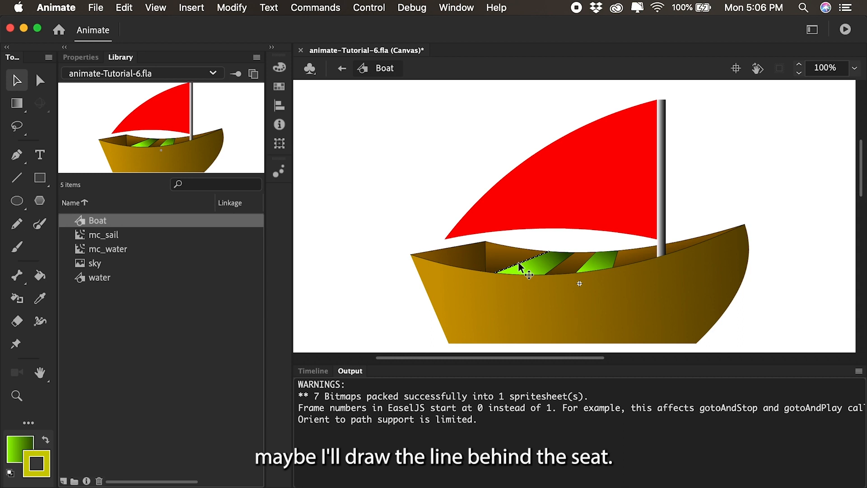
key(Delete)
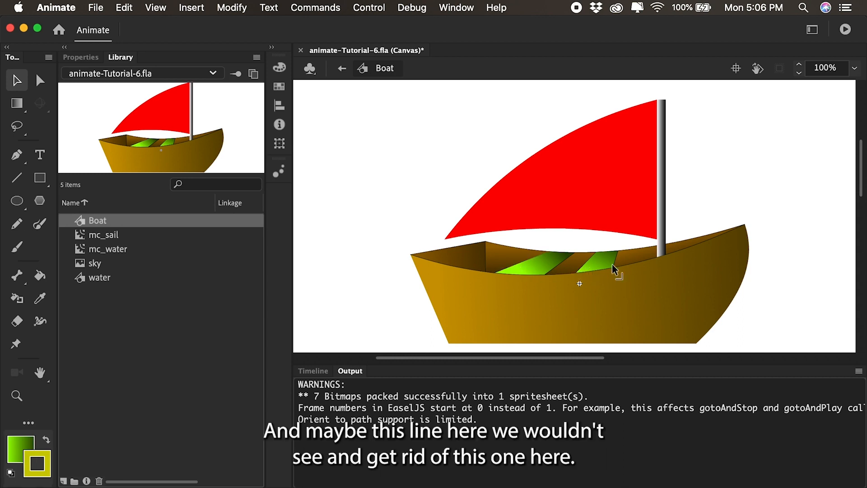
click(586, 265)
key(Delete)
click(485, 261)
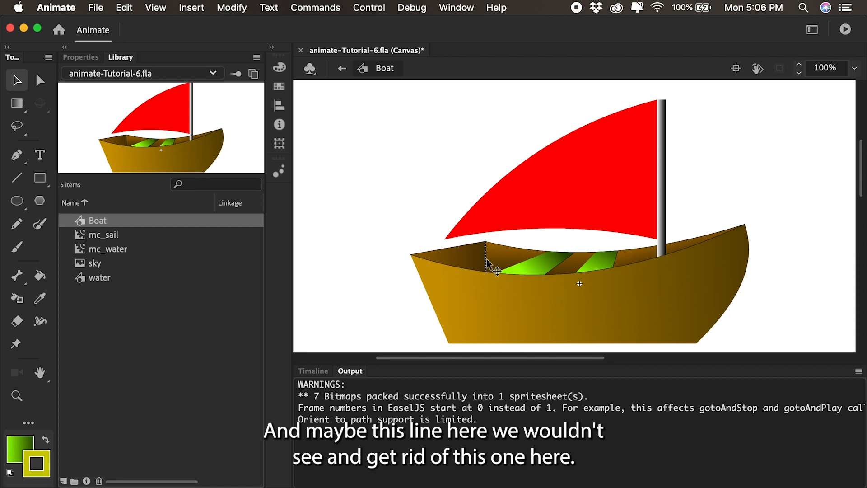
key(Delete)
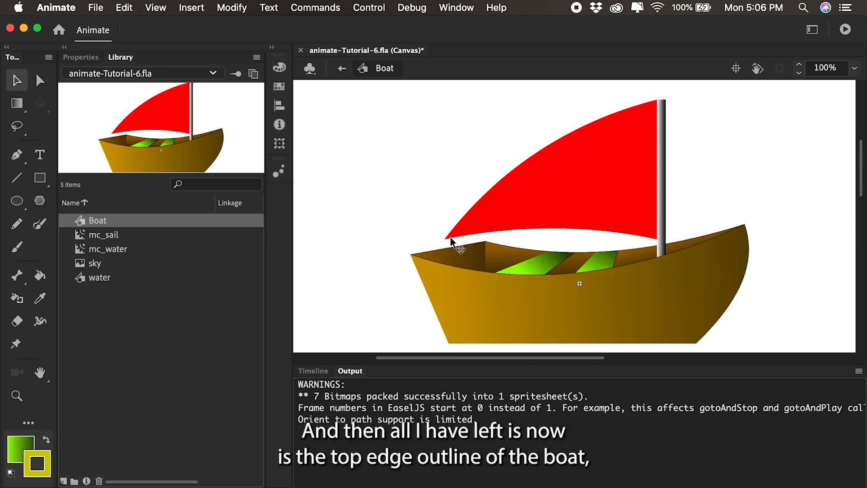
Step: Select the connected outline strokes on the boat's rim and seats and set their stroke size to 4
double_click(486, 277)
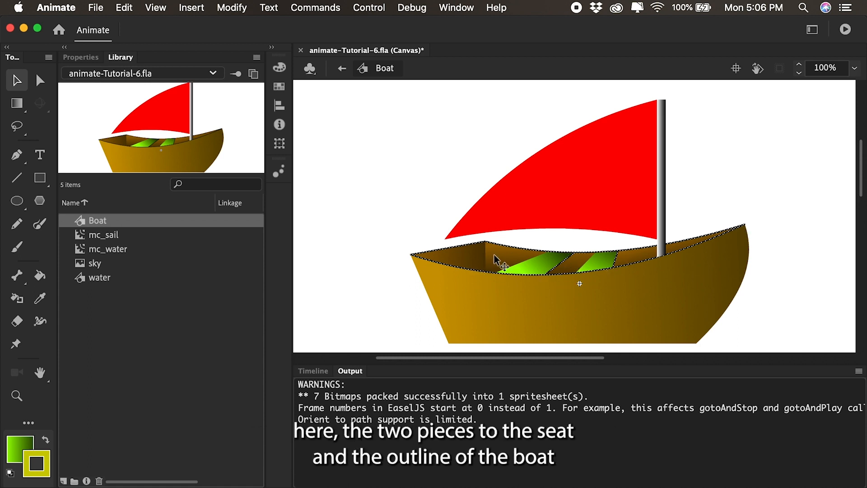
click(80, 57)
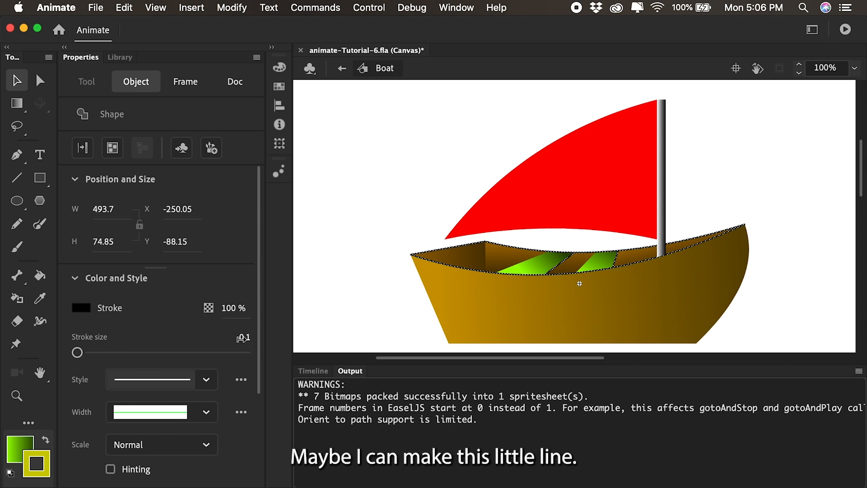
click(248, 338)
text(2)
key(Return)
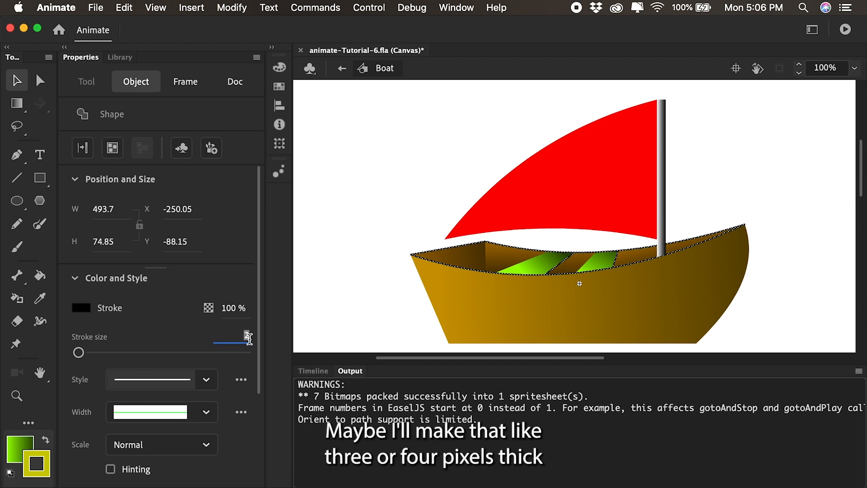
text(4)
key(Return)
Step: Recolor the selected rim and seat strokes golden yellow, deselect them and test the movie
click(81, 308)
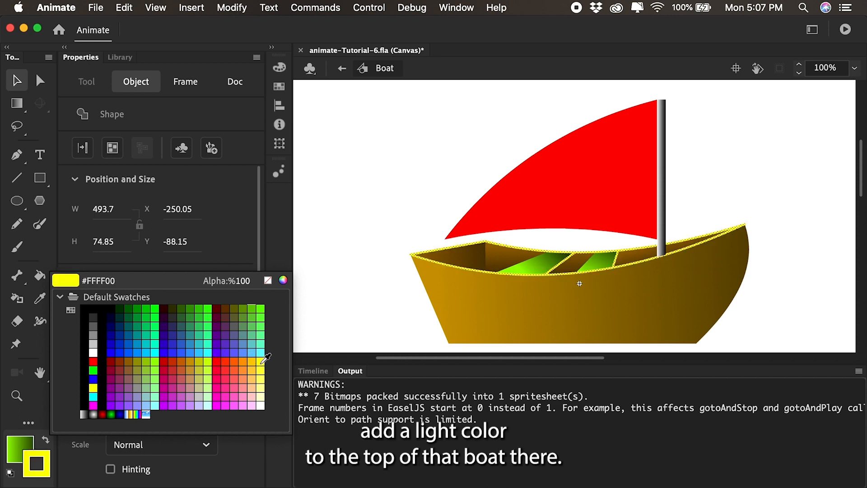
click(261, 363)
click(351, 276)
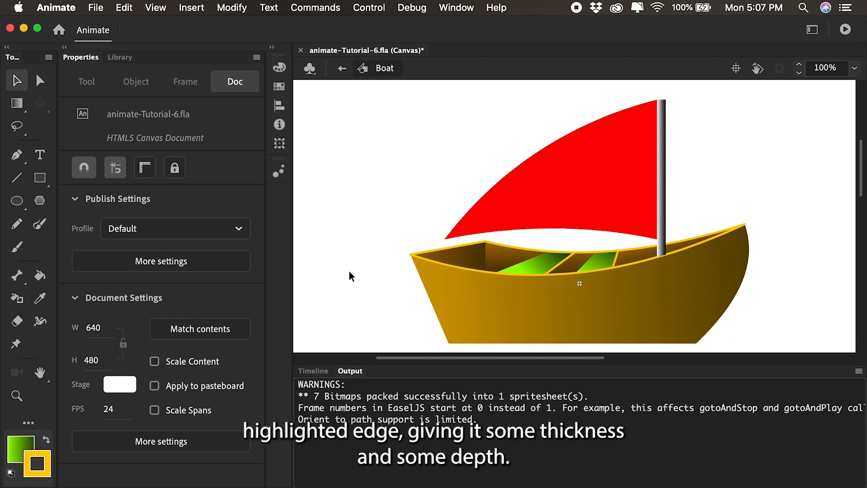
key(super+Return)
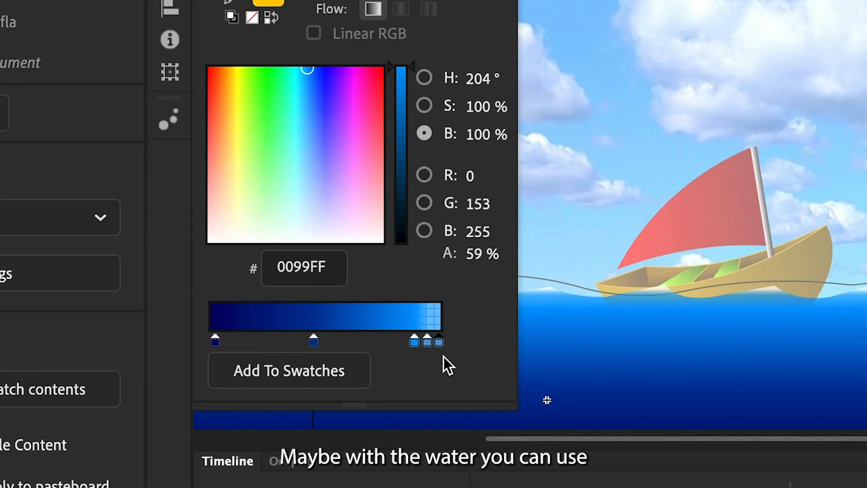
Step: Set the last stop of the water's blue gradient to white at 100% alpha
click(440, 342)
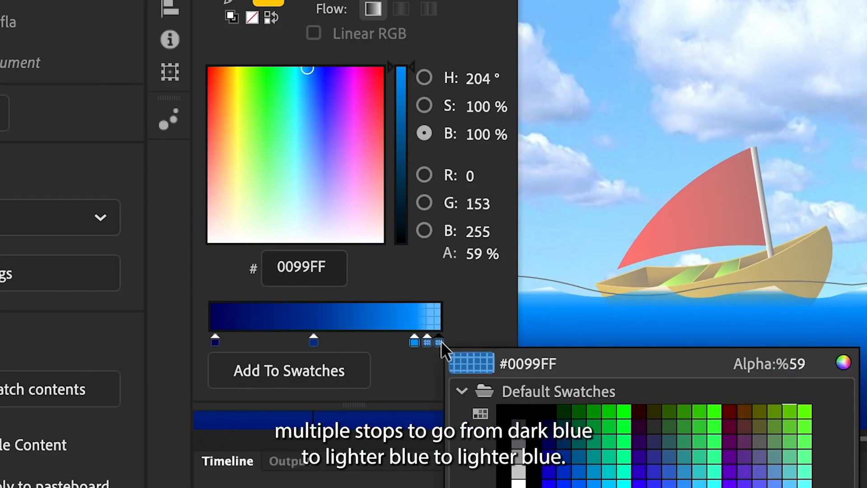
click(520, 483)
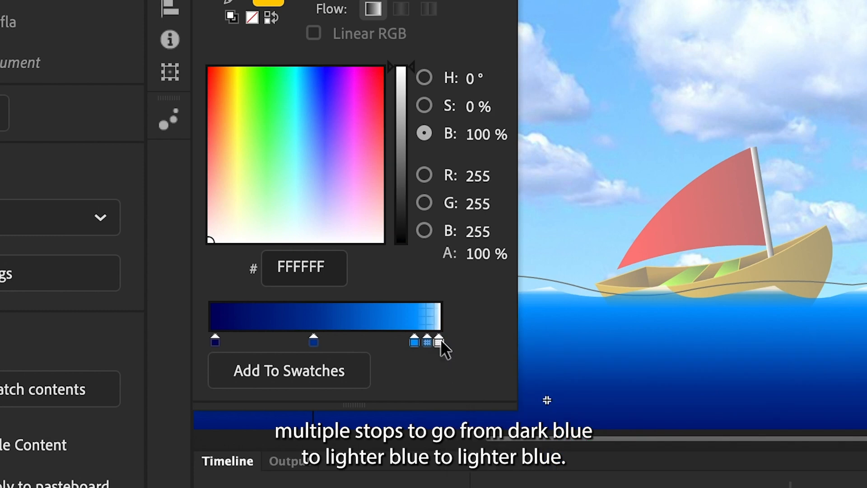
click(440, 339)
drag(817, 366, 763, 379)
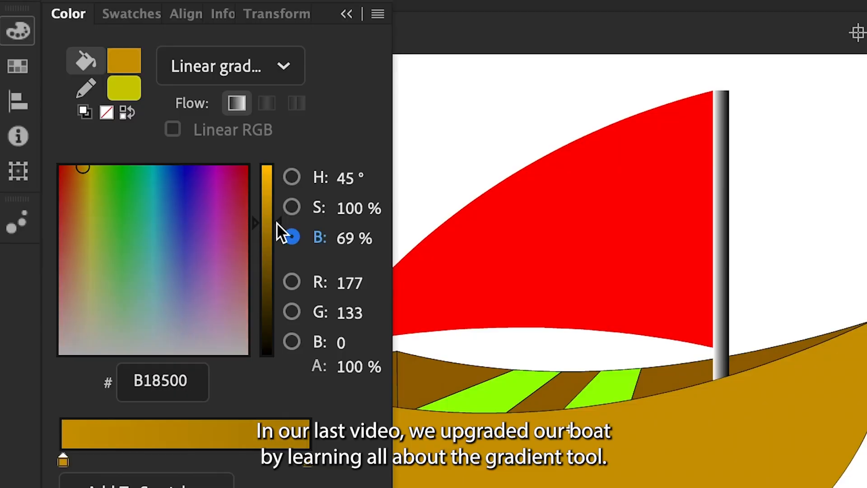
Step: Darken the end stop of the hull's brown gradient by lowering its brightness and work on the hull's gradient fill
drag(276, 226, 276, 271)
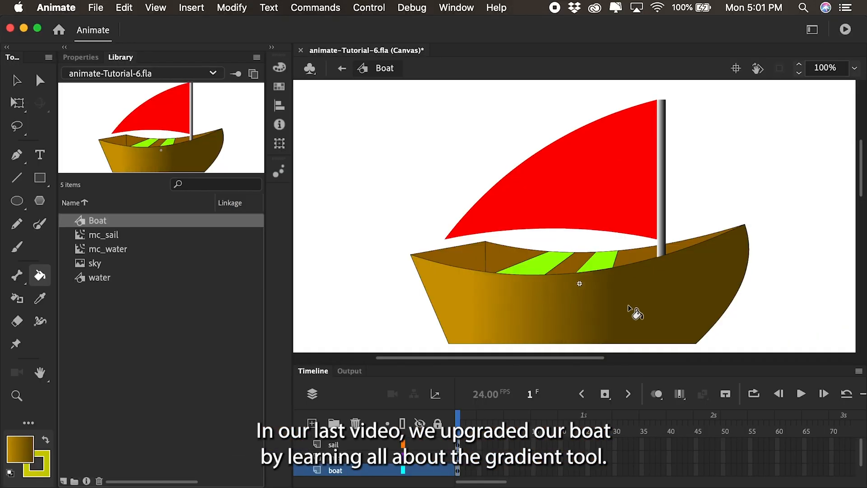
click(635, 311)
key(f)
click(559, 303)
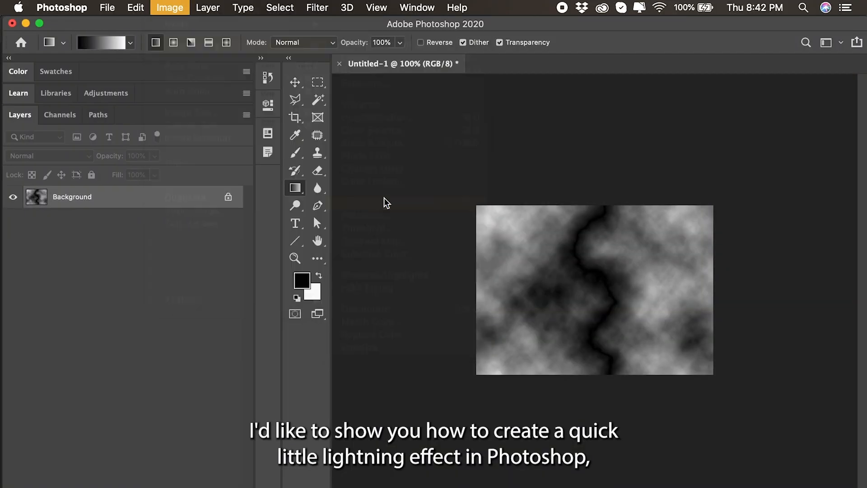
Step: In Photoshop, open the Levels adjustment for the white lightning bolt image
click(170, 7)
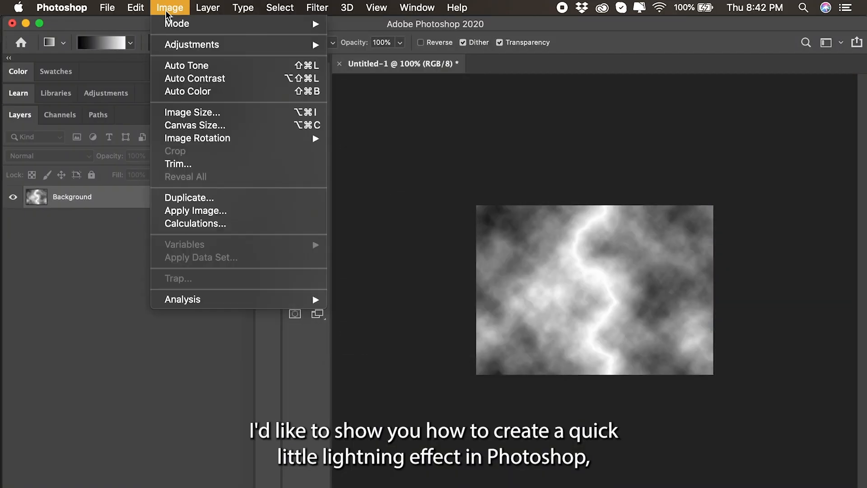
mouse_move(190, 42)
click(496, 59)
Step: Add the blue lightning image from the canvas to the Animate CC library
drag(218, 193, 265, 198)
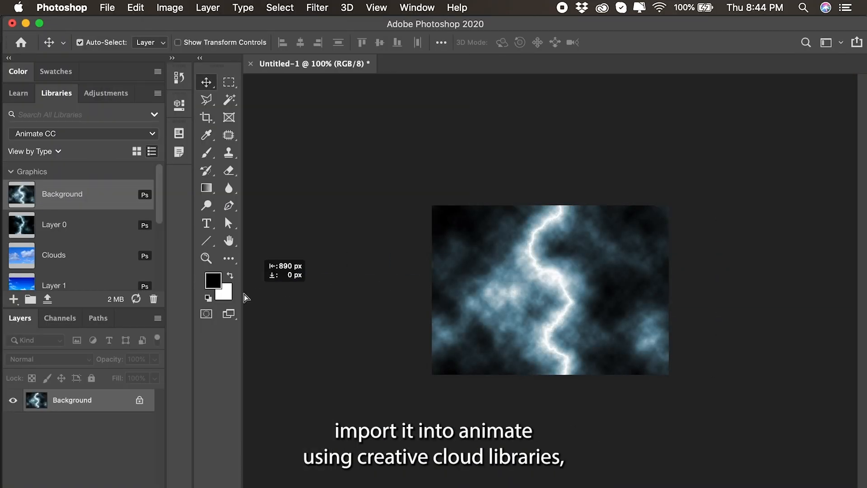
drag(245, 297, 106, 258)
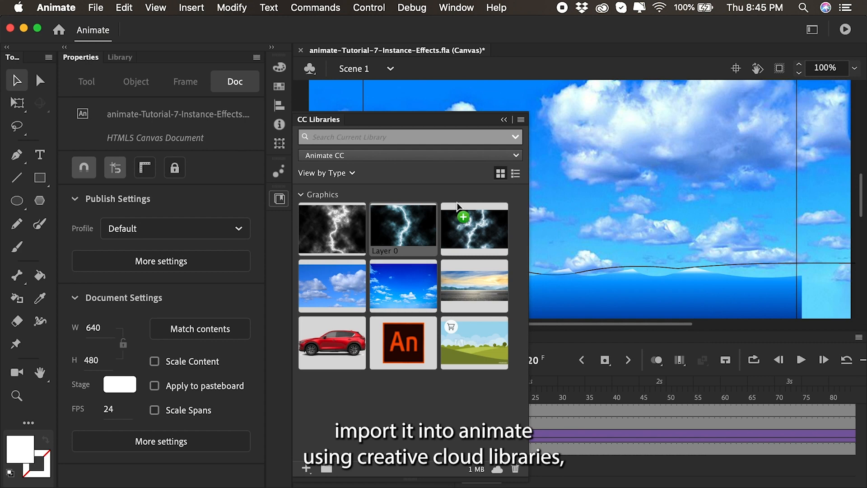
Step: In Animate, place a lightning graphic from the Animate CC library on the stage and lower the Lightning instance's white tint
drag(325, 226, 631, 201)
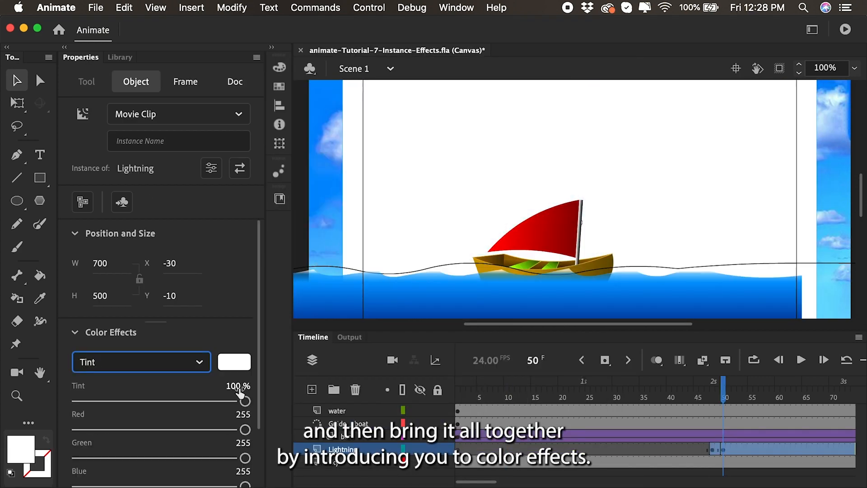
drag(244, 401, 140, 402)
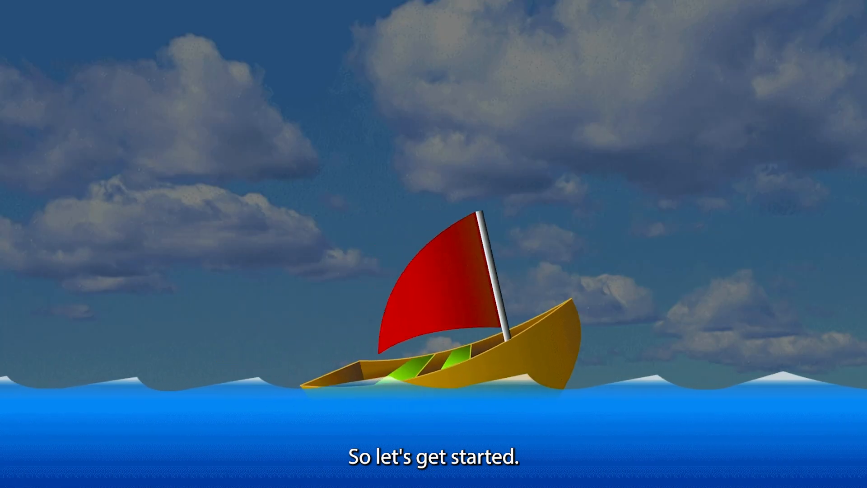
Step: Check the movie's stage size in the Document Settings and close them
key(super+Tab)
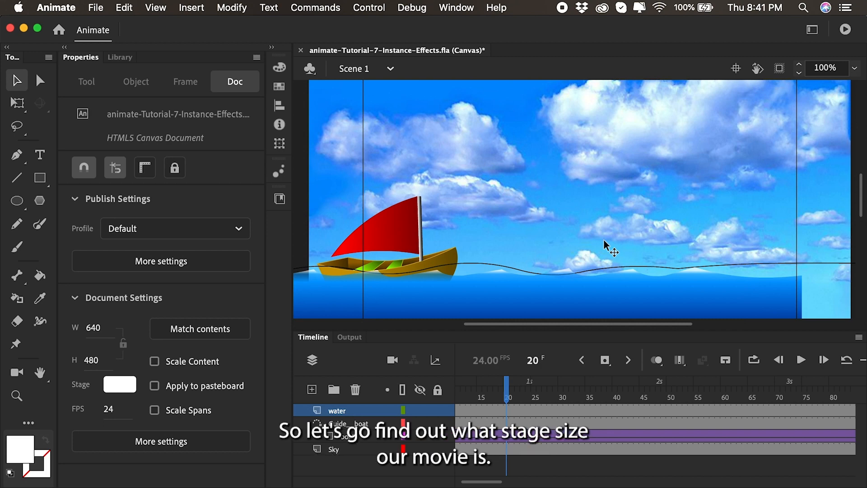
click(232, 9)
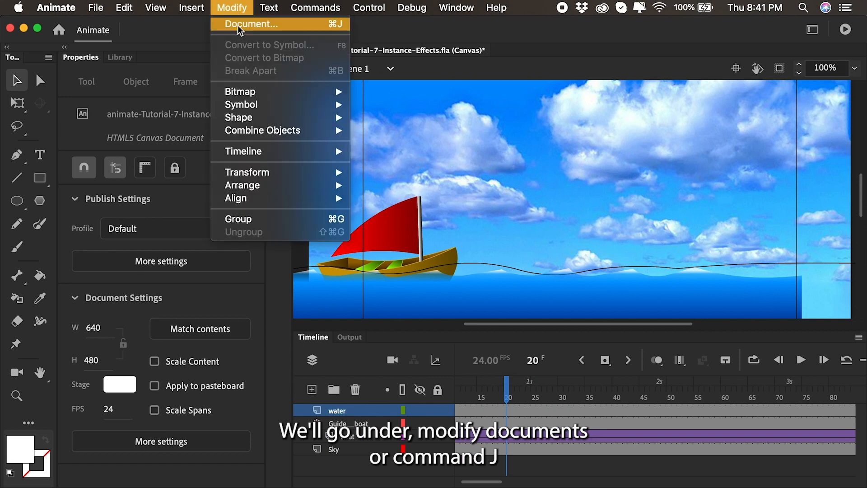
click(240, 33)
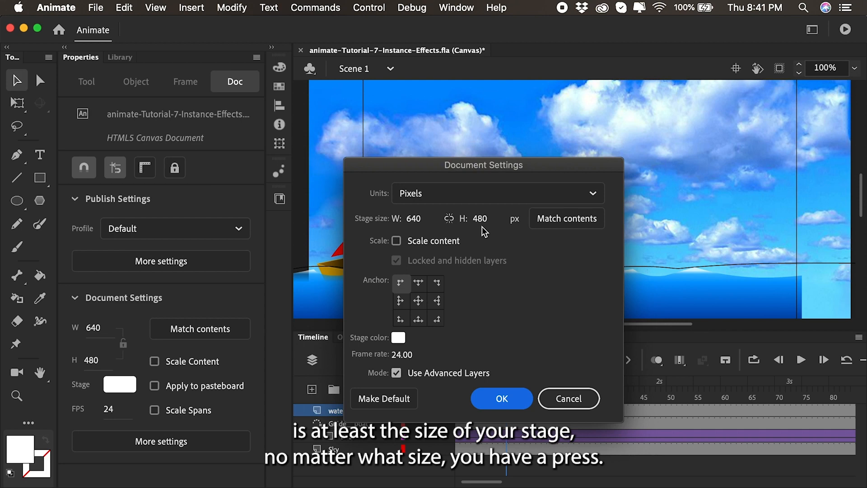
click(502, 398)
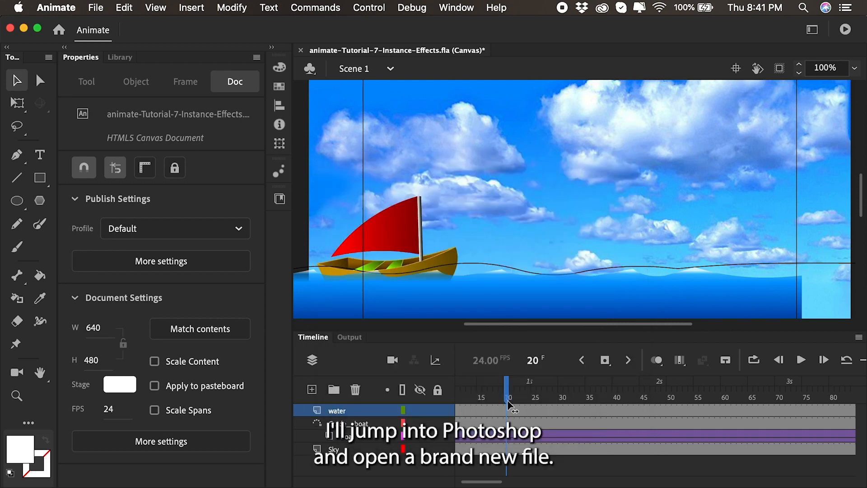
Step: Switch to Photoshop and create a 700 by 500 pixel document at 72 pixels/inch in RGB with a white background
key(super+Tab)
key(super+Tab)
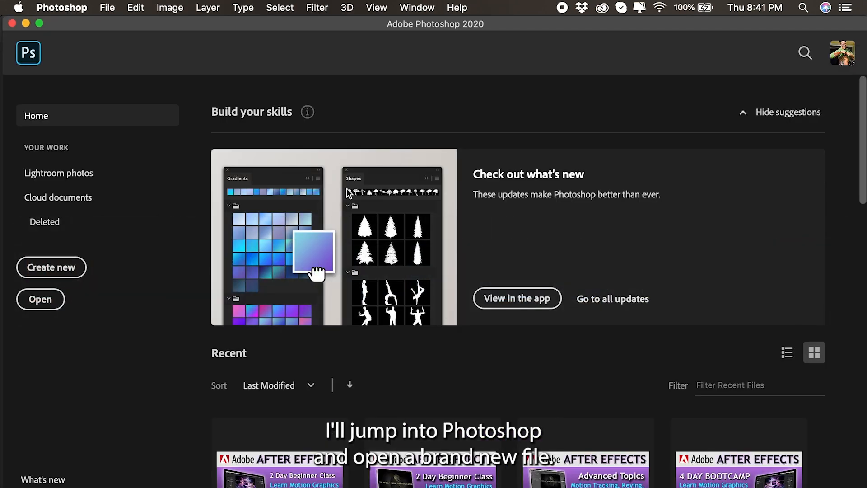
click(109, 8)
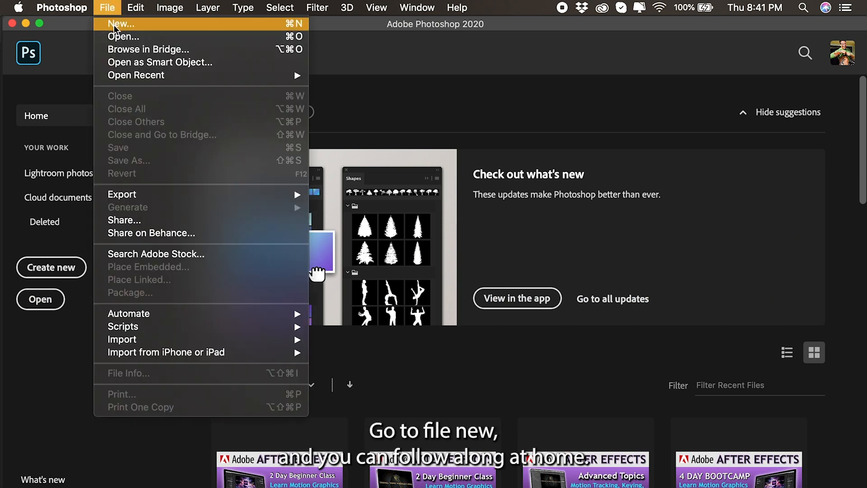
click(113, 25)
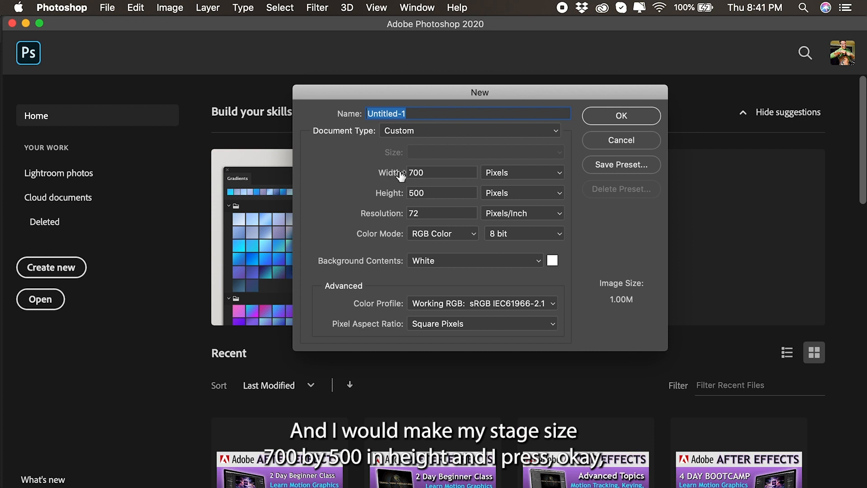
drag(435, 171, 397, 193)
click(616, 116)
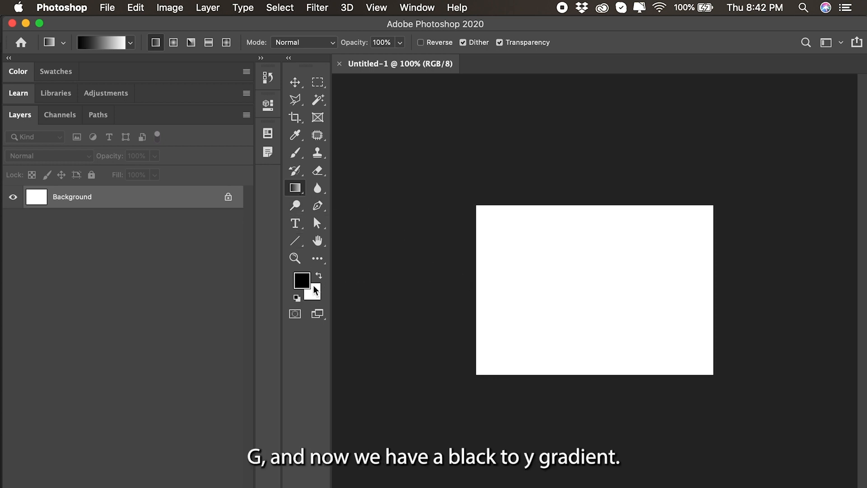
Step: Fill the background with a linear black-to-white gradient running left to right across the middle of the canvas
click(102, 44)
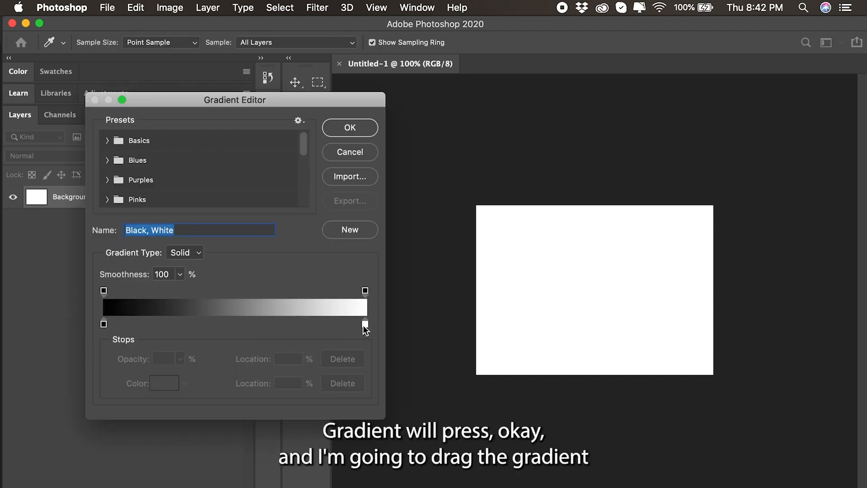
click(350, 128)
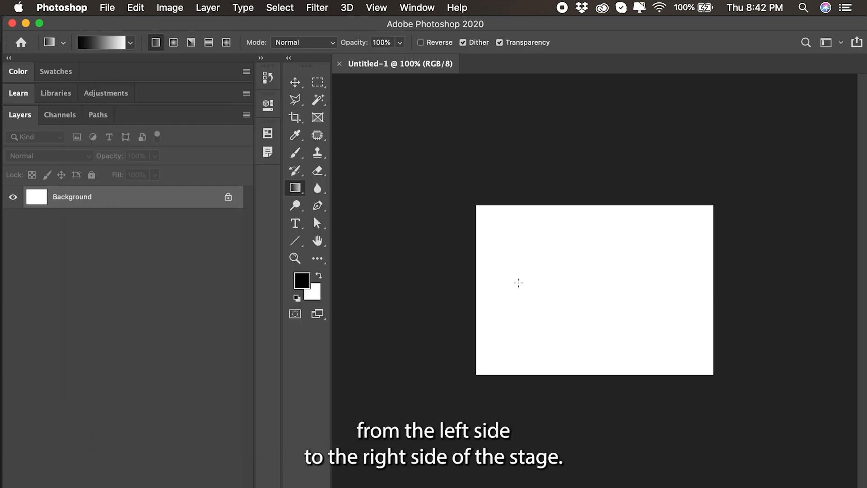
drag(556, 283, 663, 283)
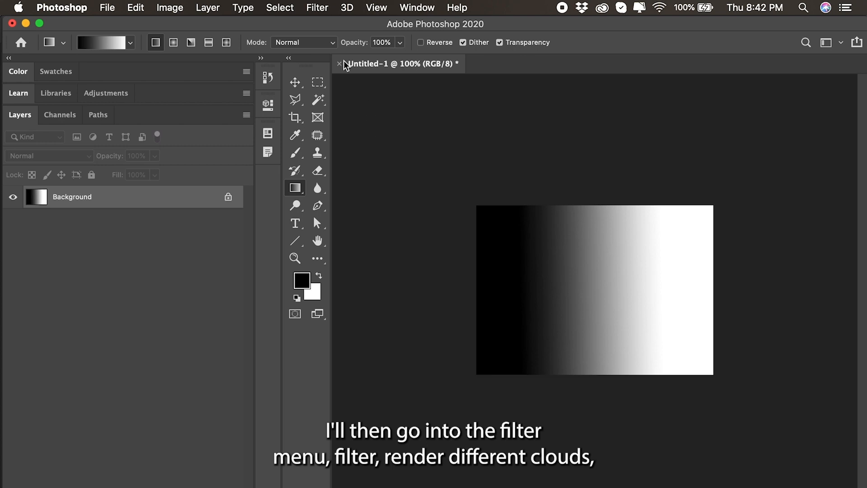
Step: Render Difference Clouds over the gradient and invert the image to get a bright lightning bolt
click(317, 7)
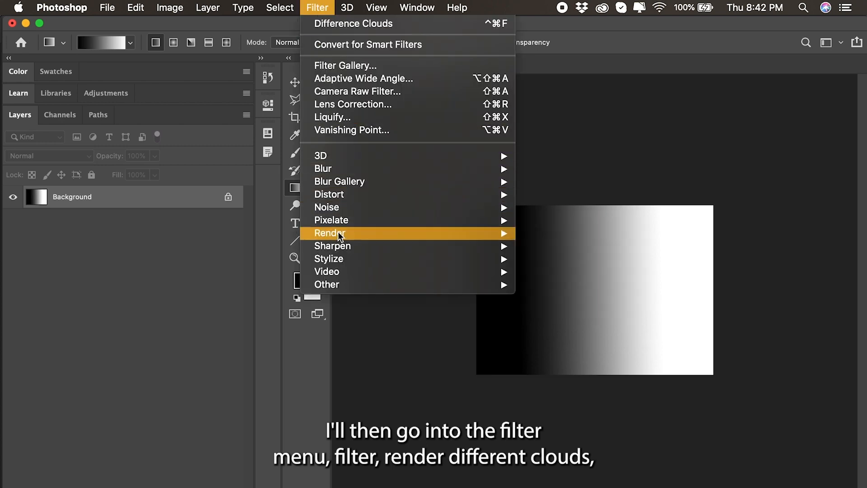
mouse_move(338, 232)
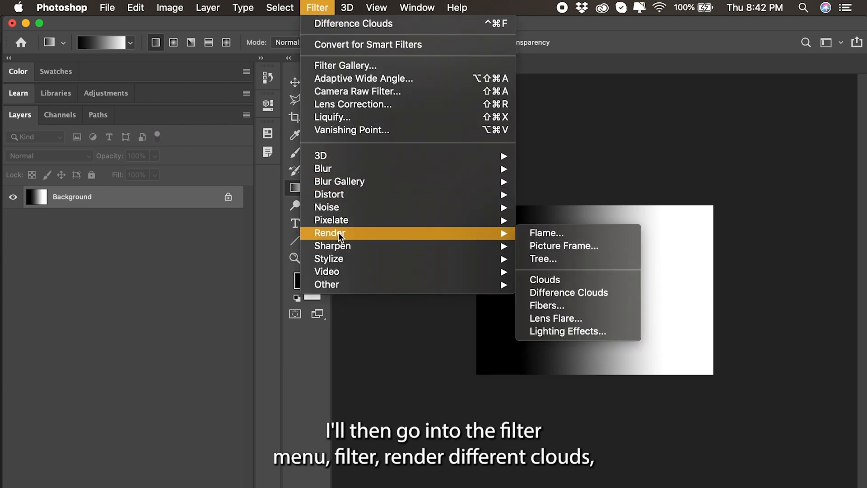
click(589, 294)
click(169, 8)
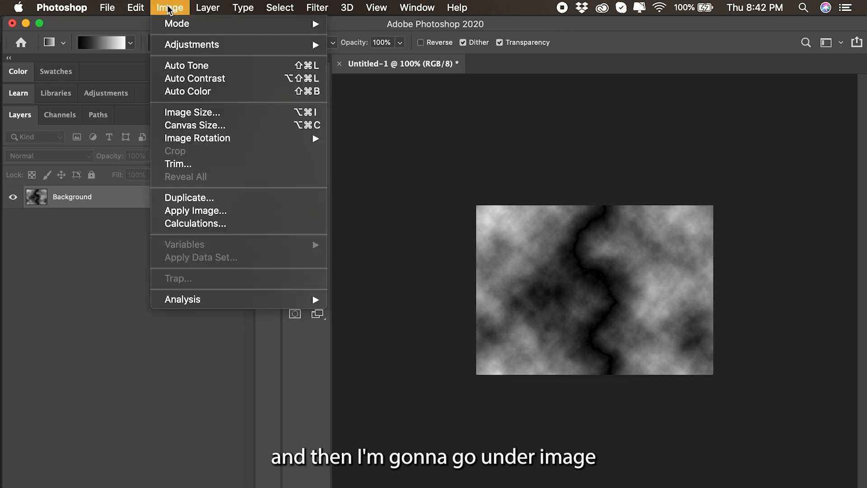
mouse_move(175, 51)
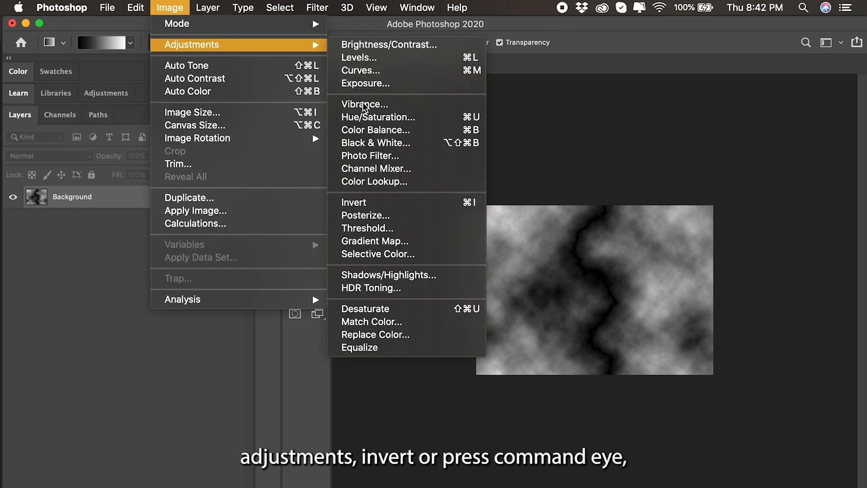
click(386, 202)
Step: Darken the clouds around the lightning with a Levels adjustment, setting the midtone input level to 0.36
click(168, 9)
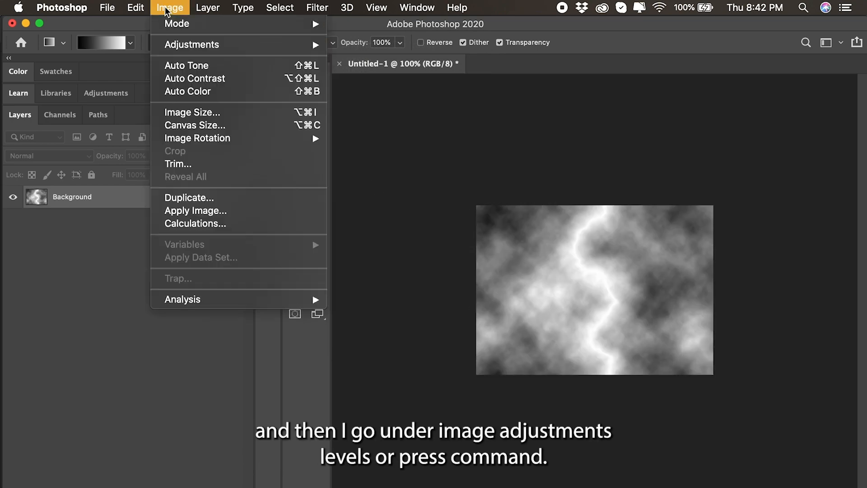
mouse_move(177, 50)
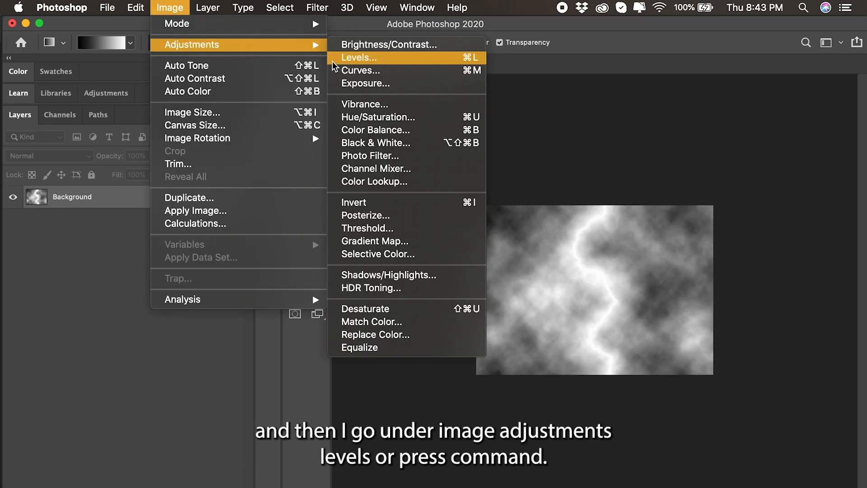
click(397, 59)
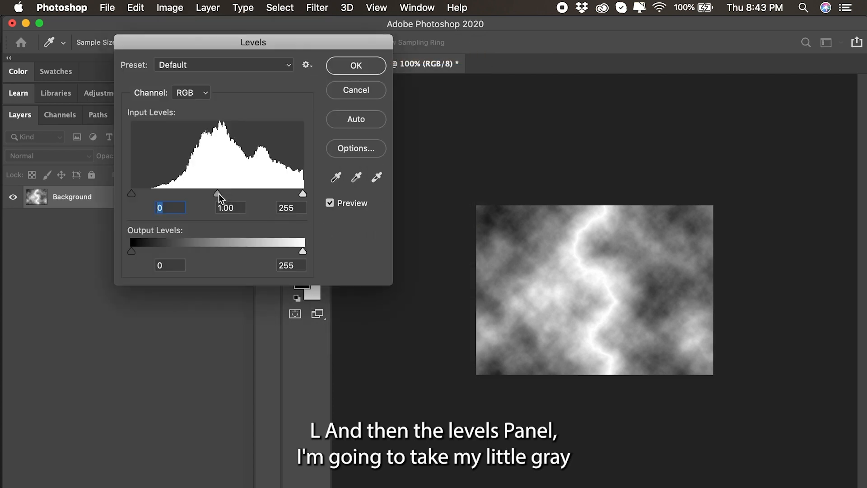
drag(220, 194, 265, 197)
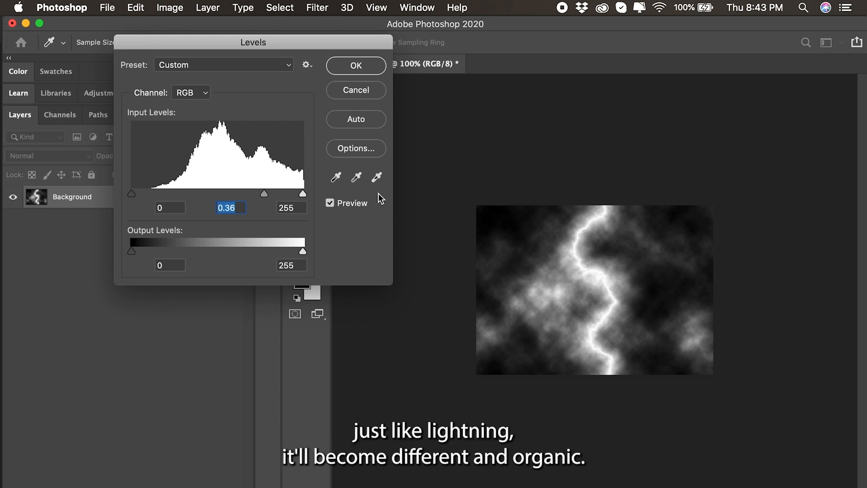
click(357, 66)
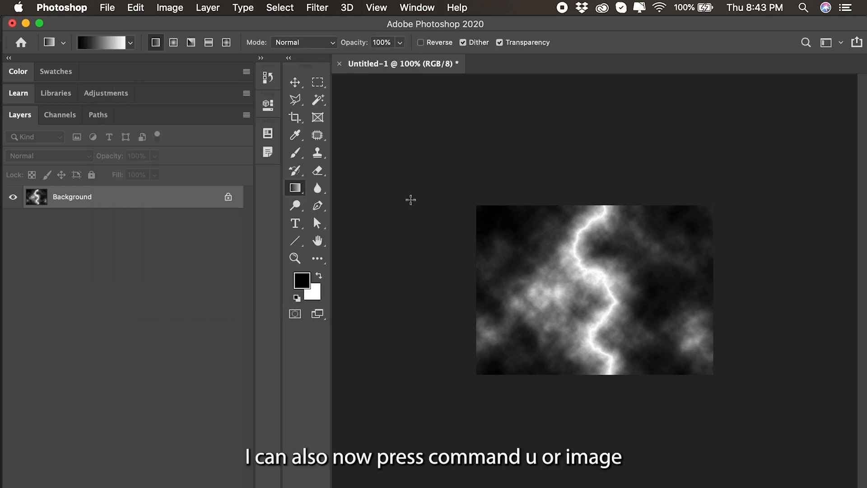
Step: Colorize the lightning image blue with Hue/Saturation, using hue 198 and saturation 25
click(170, 8)
mouse_move(176, 48)
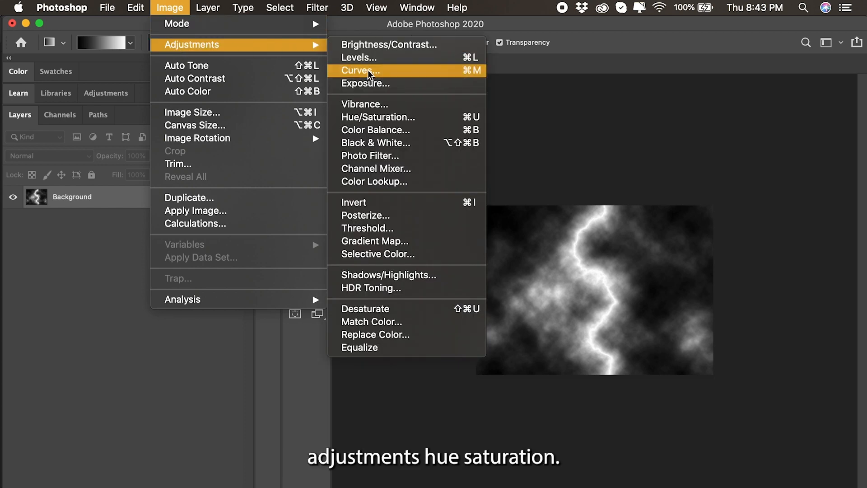
click(380, 117)
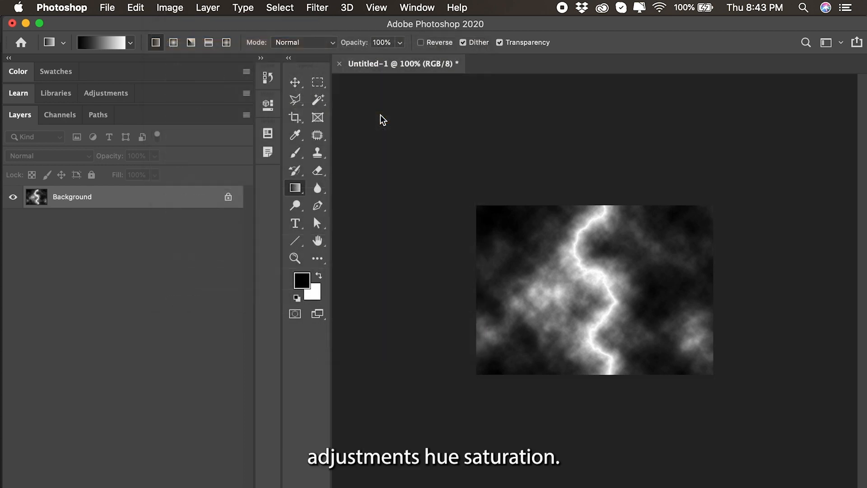
click(376, 202)
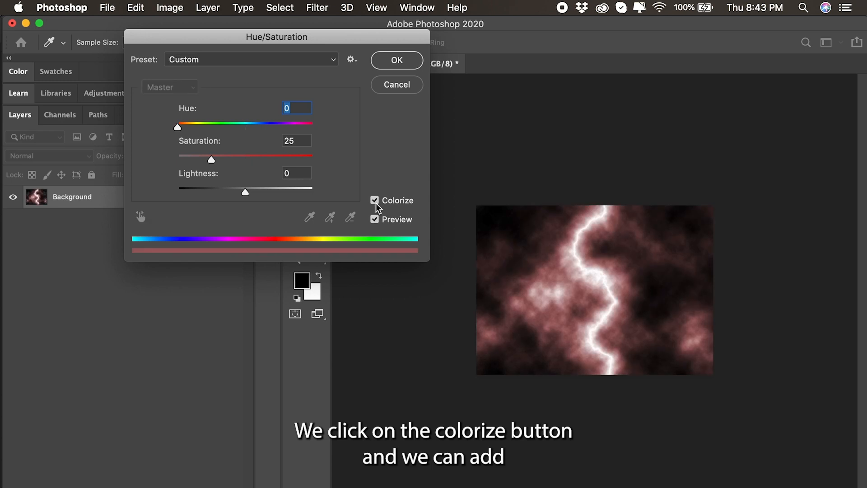
drag(178, 128, 252, 129)
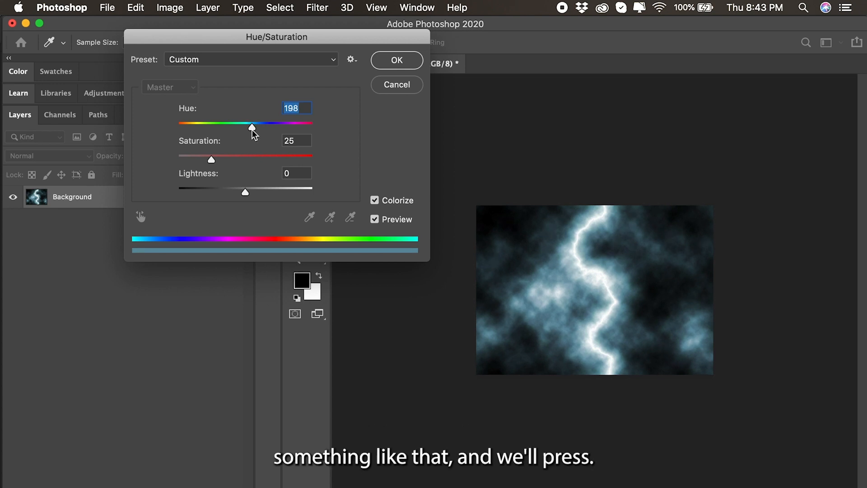
click(397, 62)
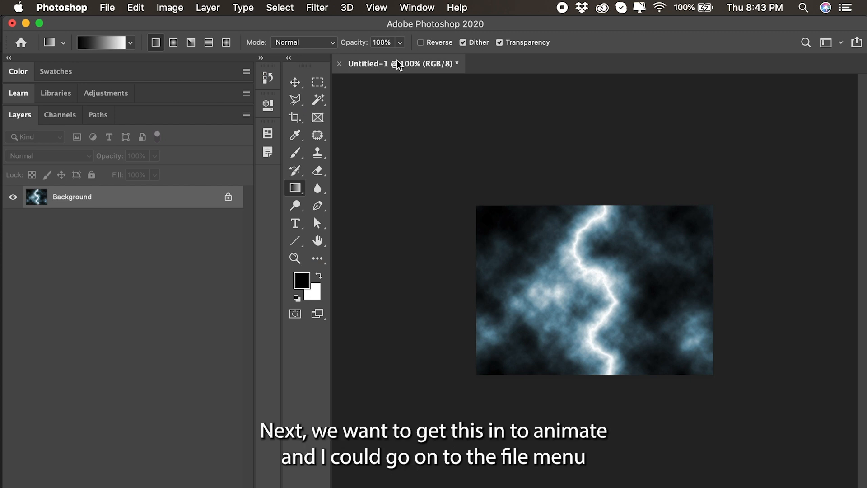
click(108, 8)
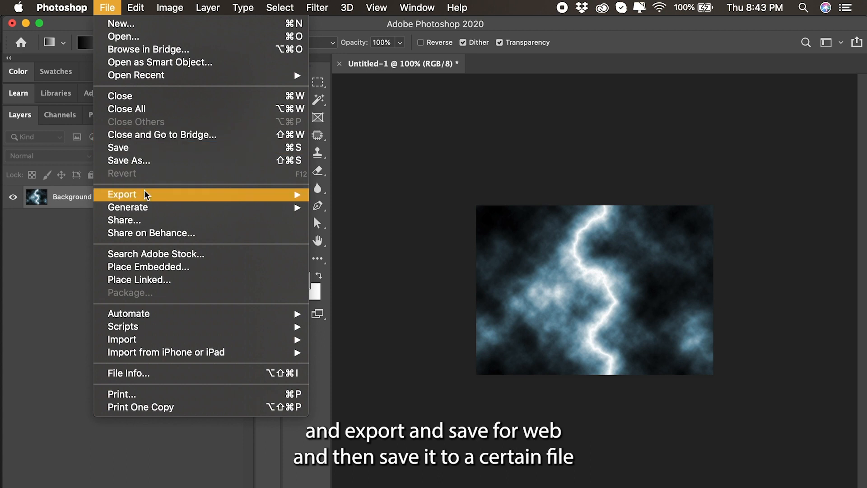
mouse_move(145, 194)
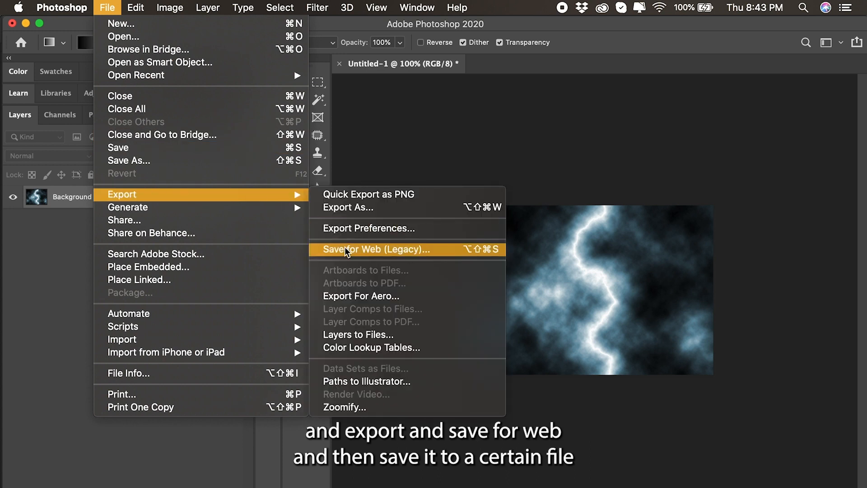
click(388, 173)
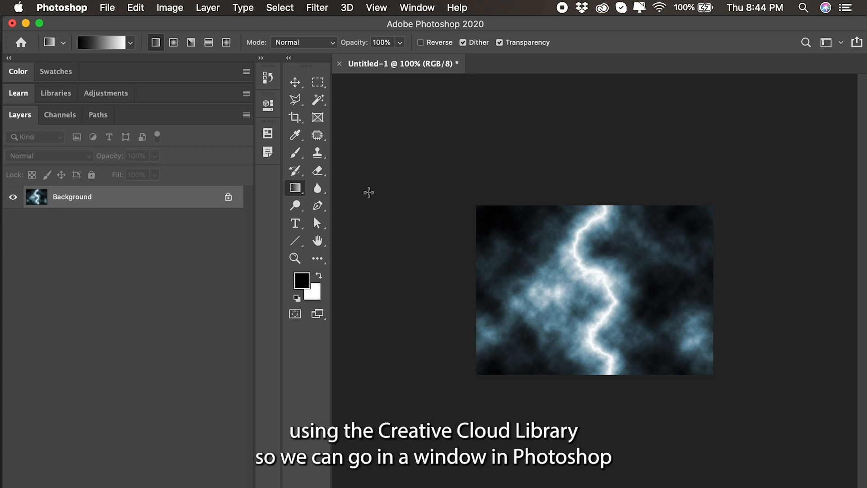
Step: Show the Creative Cloud libraries and add the Background lightning layer to the Animate CC library
click(421, 10)
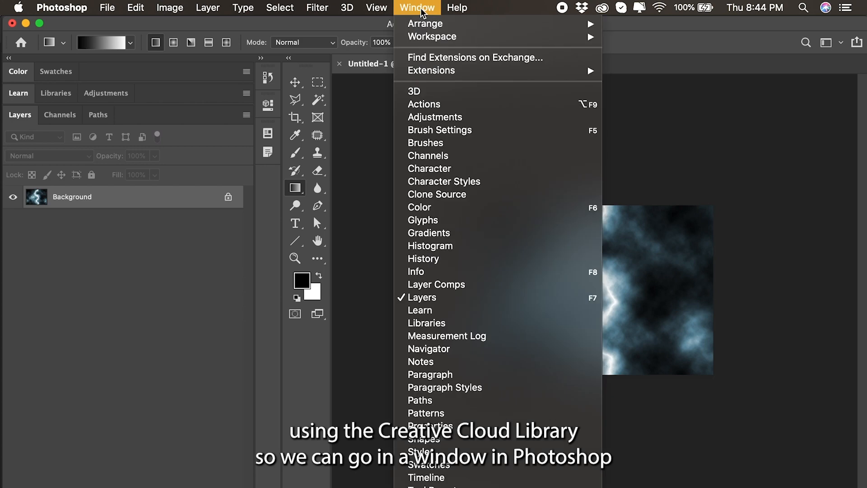
click(446, 323)
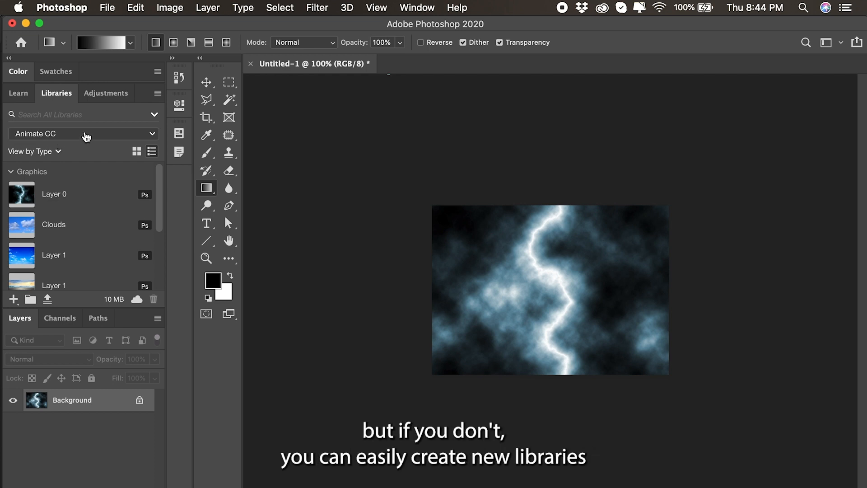
click(158, 94)
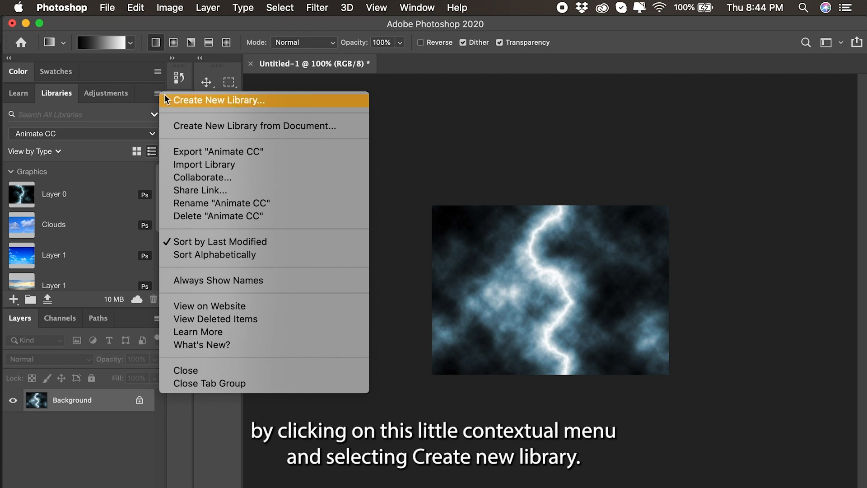
click(89, 116)
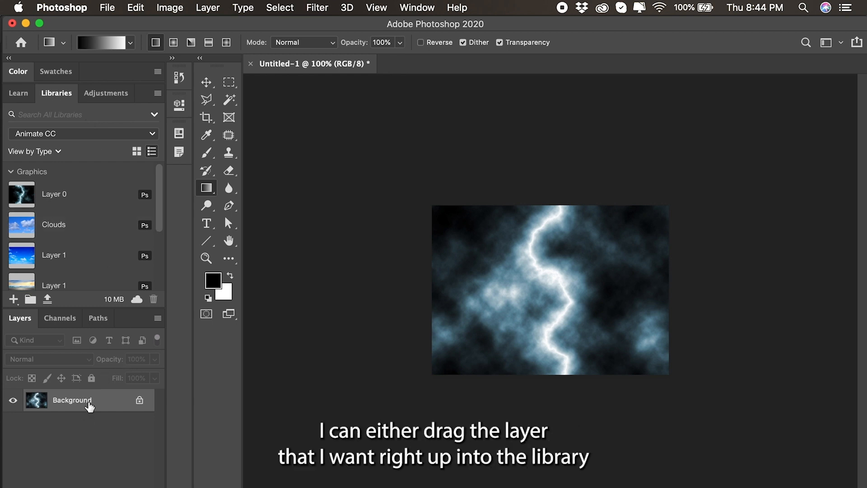
drag(90, 406, 89, 246)
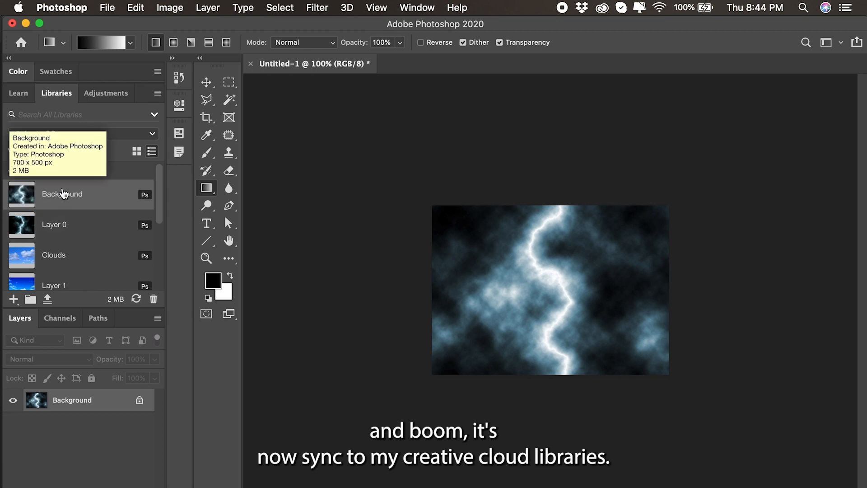
Step: Add the lightning image from the canvas to the Animate CC library again and delete the duplicate Background graphic
click(206, 82)
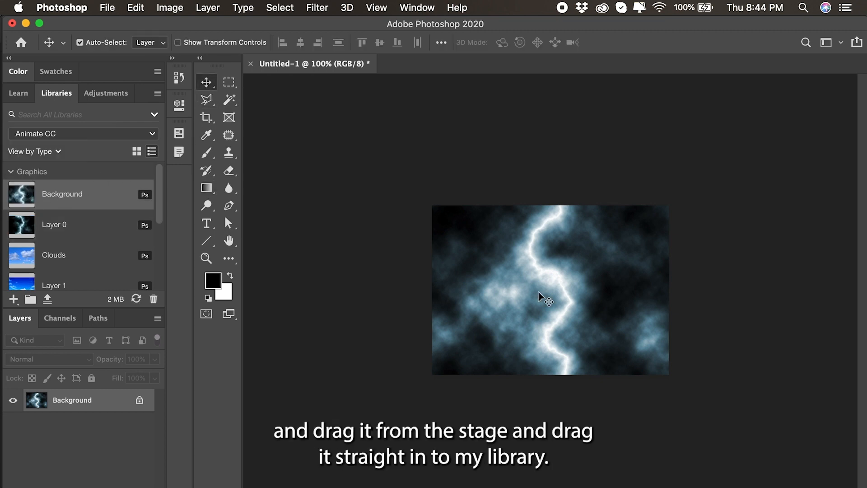
drag(559, 300, 107, 258)
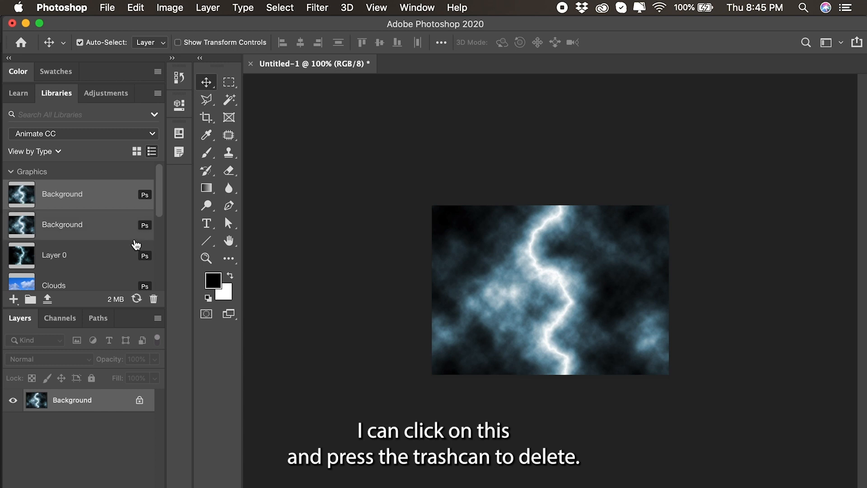
click(154, 300)
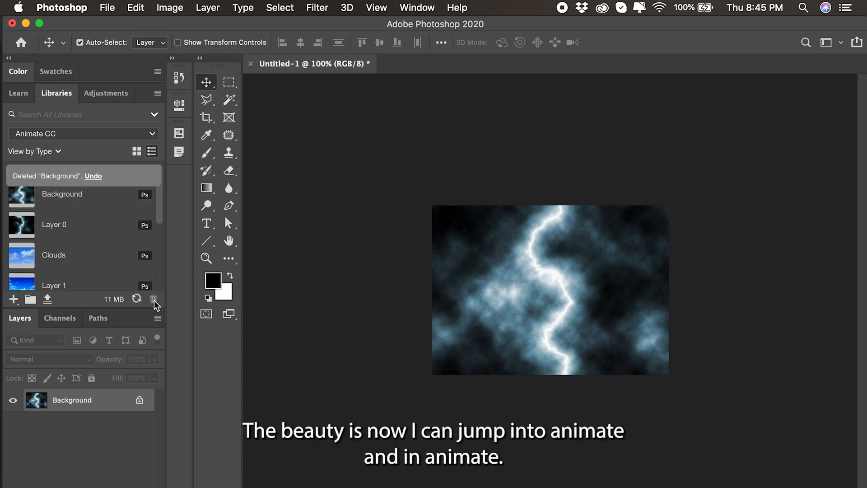
Step: Switch to Animate and place the Background lightning graphic from the Animate CC library on the stage as a flattened bitmap inside a movie clip
key(super+Tab)
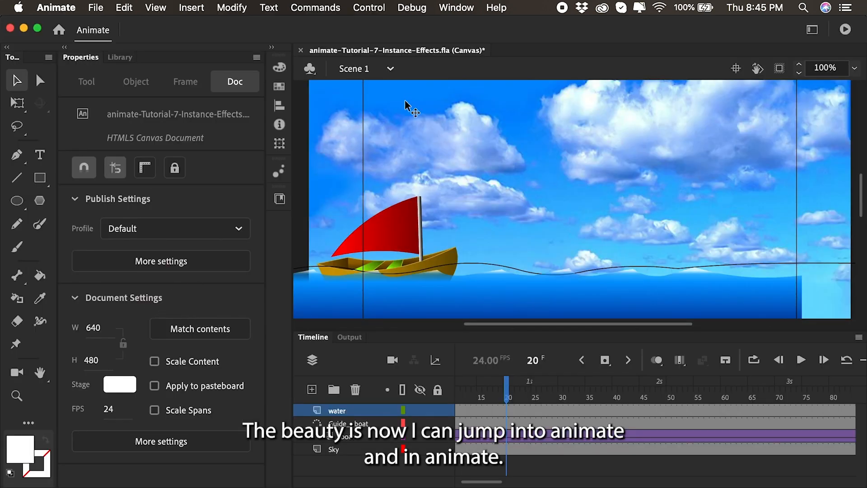
click(466, 8)
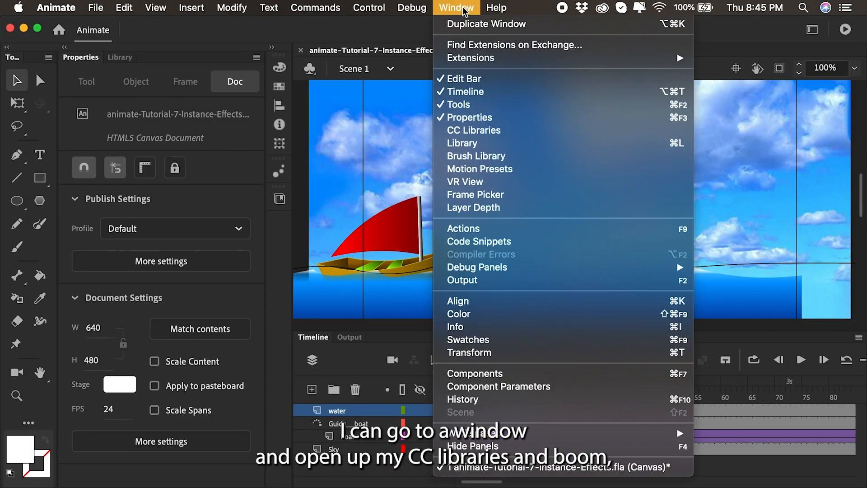
click(473, 131)
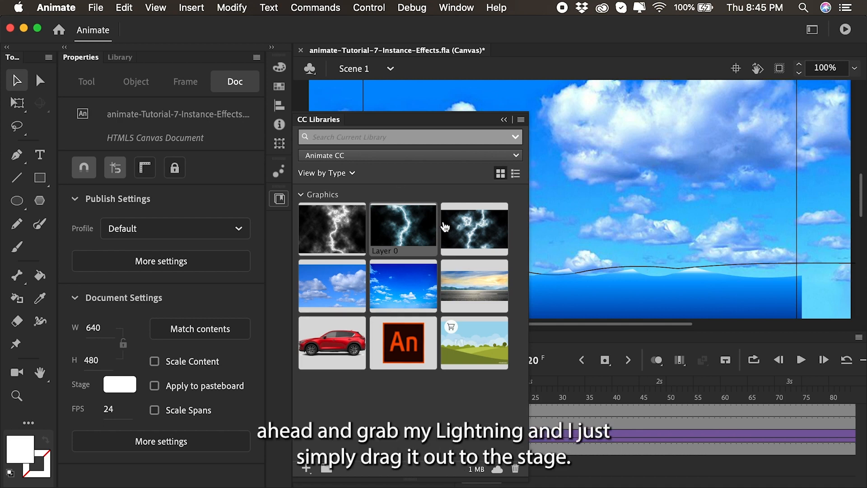
drag(344, 238, 637, 199)
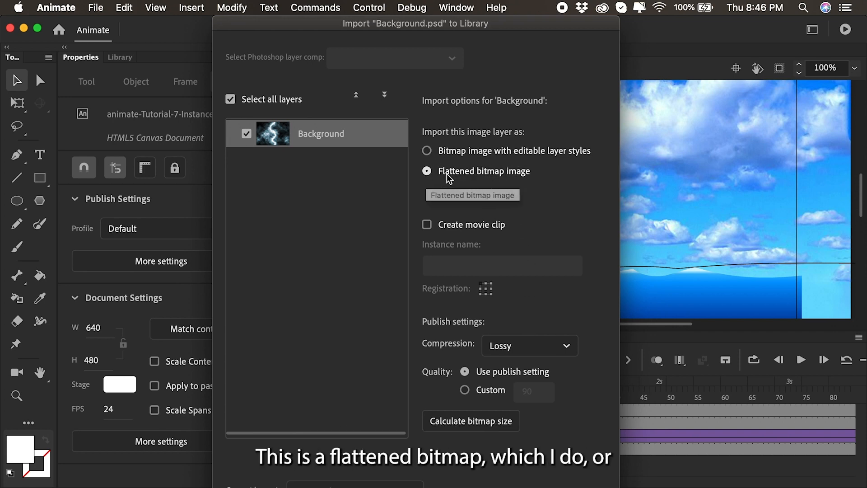
click(427, 225)
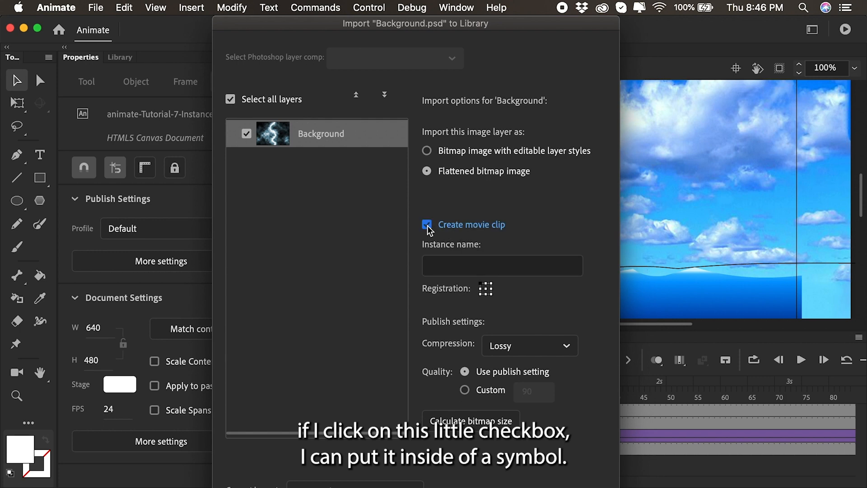
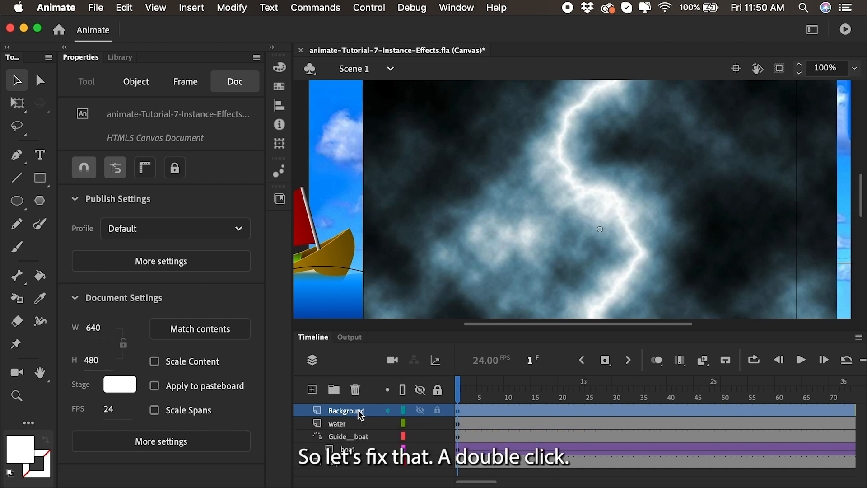
Step: Rename the Background layer as Lightning and move it below the boat layer, above Sky
double_click(347, 411)
text(Li)
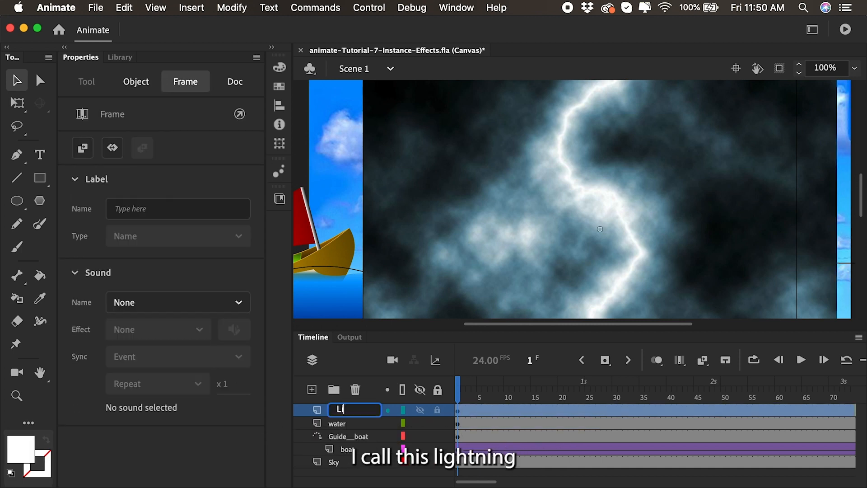
text(ghtning)
key(Return)
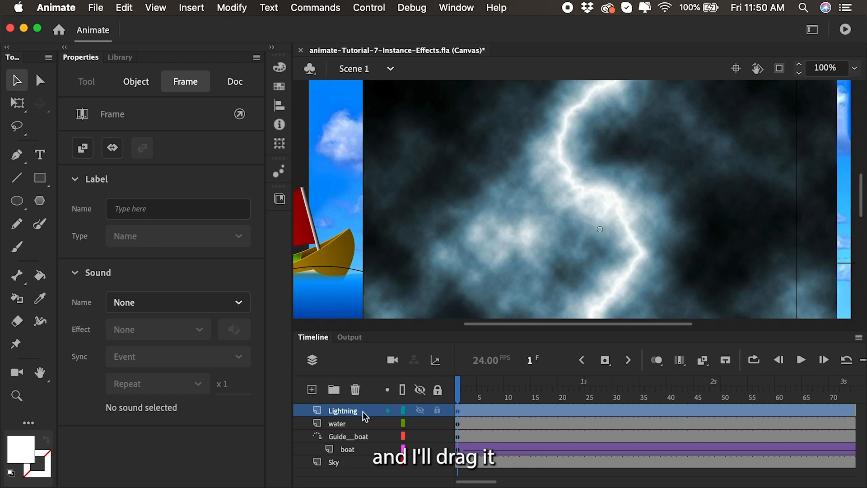
drag(363, 412, 356, 456)
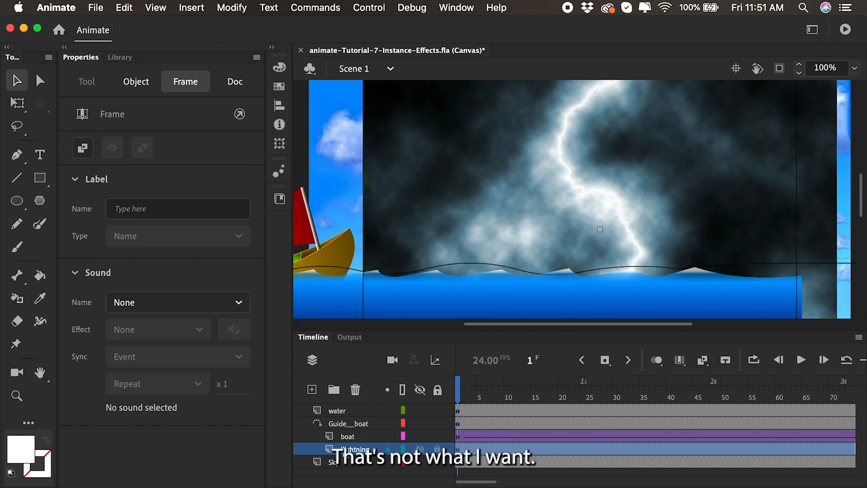
Step: Change the Lightning layer's type from Guided to Normal and keep the Sky layer beneath it
right_click(343, 449)
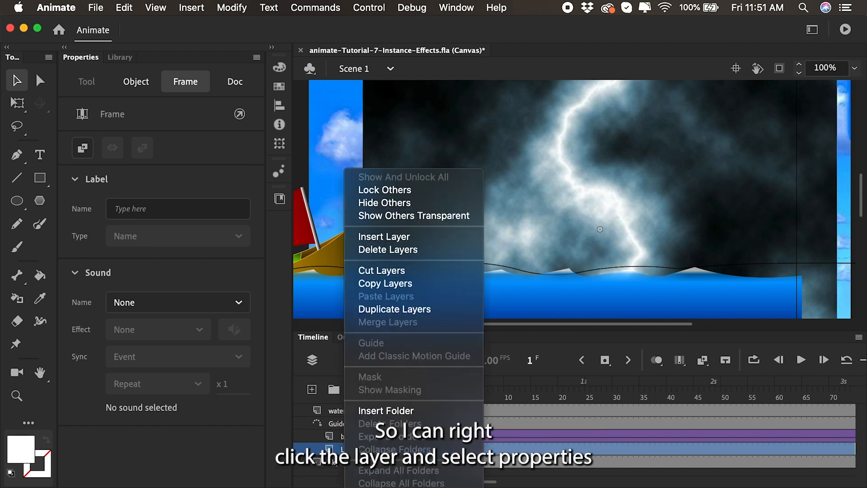
click(385, 487)
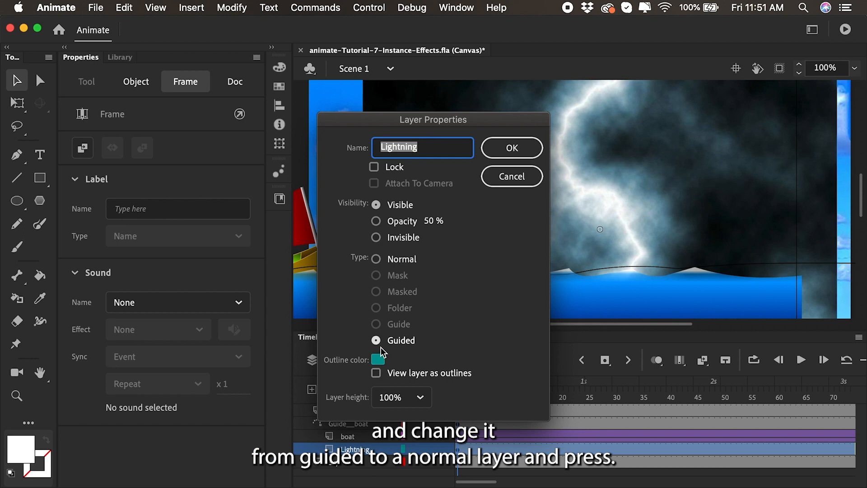
click(377, 259)
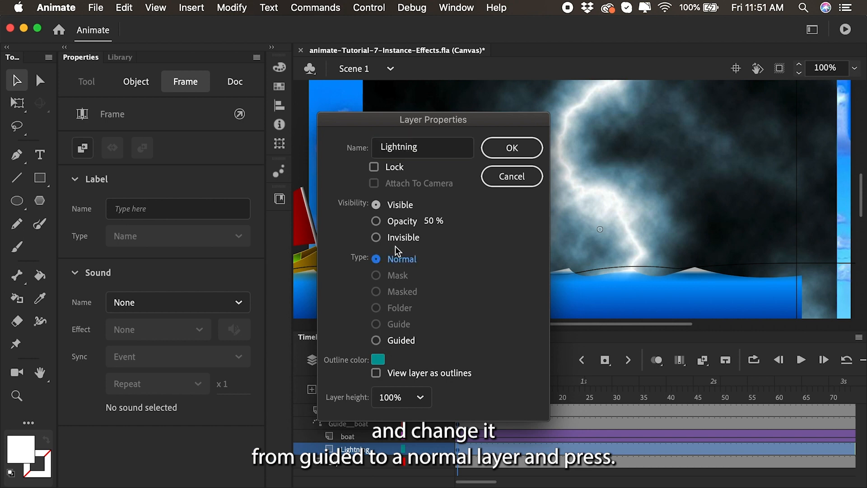
click(505, 152)
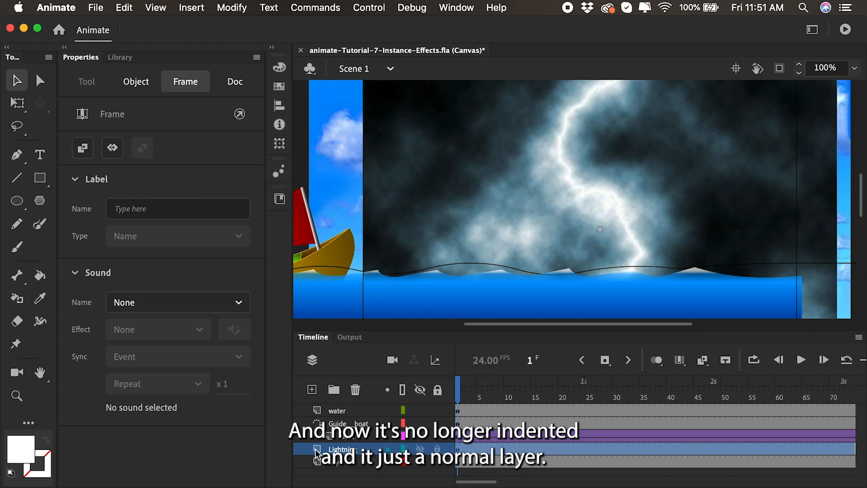
mouse_move(360, 451)
mouse_down()
mouse_move(357, 408)
mouse_move(343, 472)
mouse_up()
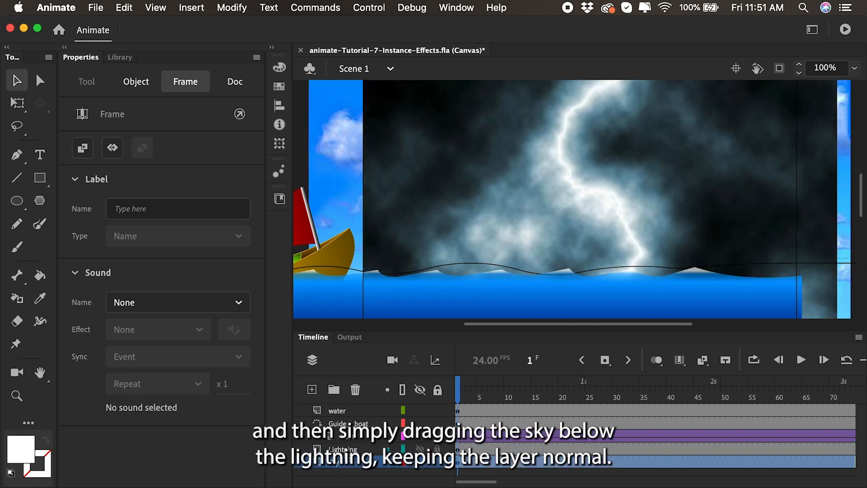
Step: Center the lightning instance horizontally and vertically on the stage
click(348, 449)
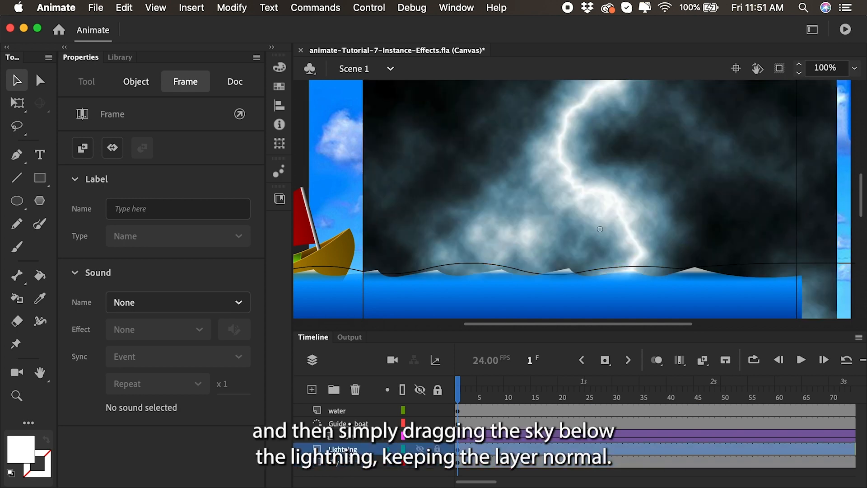
click(505, 174)
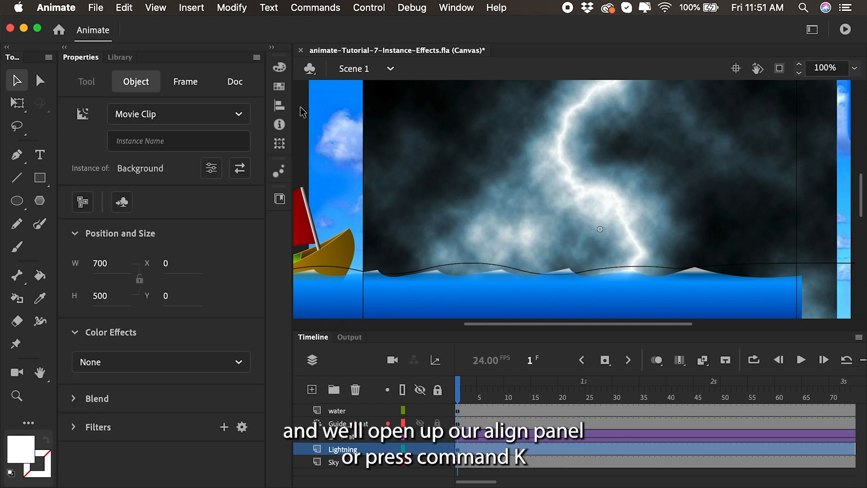
click(279, 107)
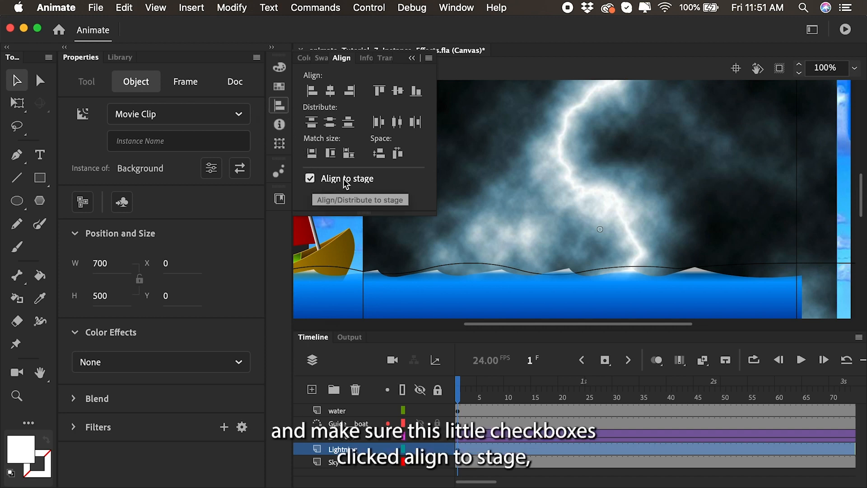
click(331, 96)
click(397, 93)
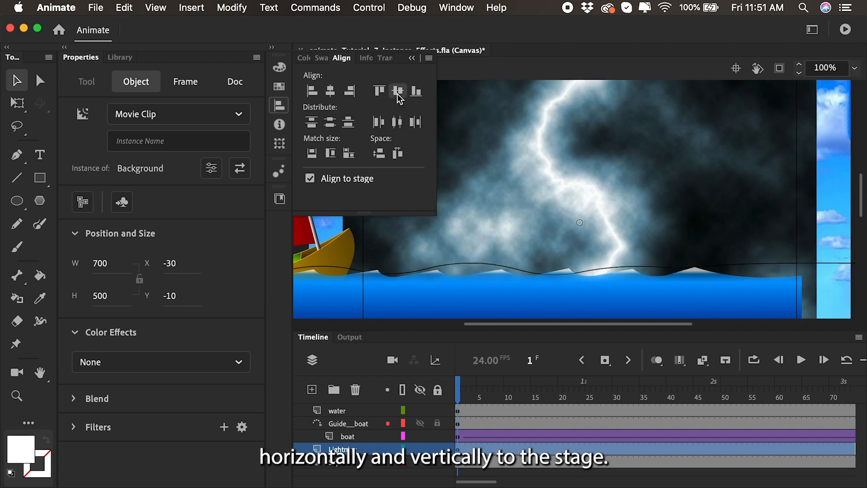
click(411, 58)
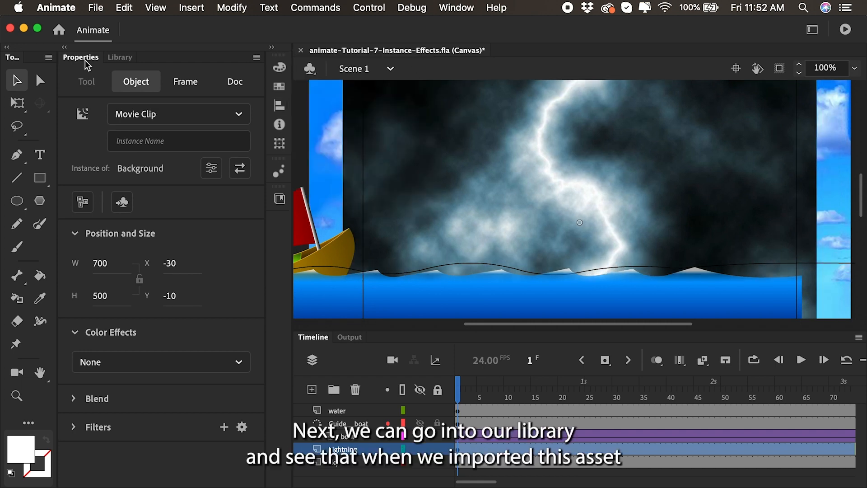
Step: Inspect the imported Background.psd Asset folder in the document library and rename its Background movie clip symbol as Lightning
click(127, 64)
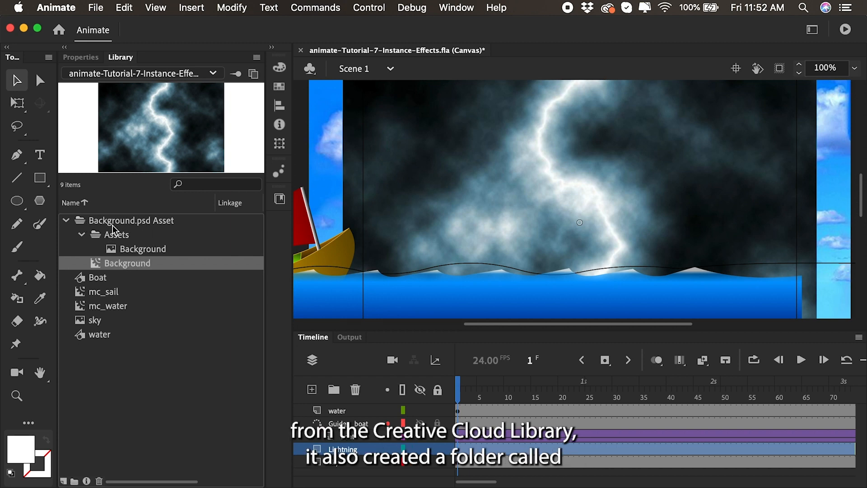
click(86, 224)
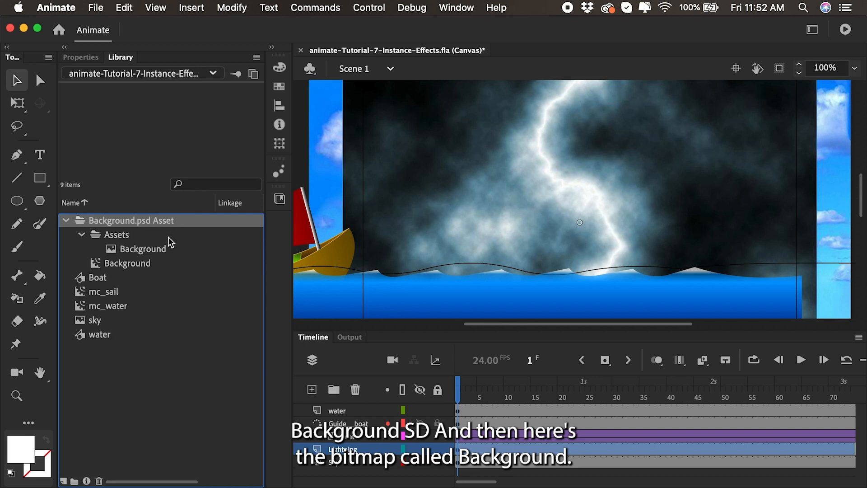
click(119, 249)
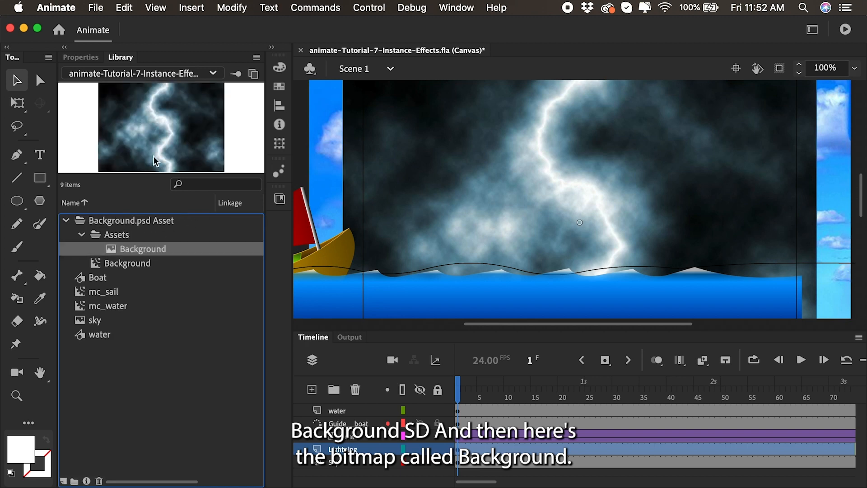
click(116, 263)
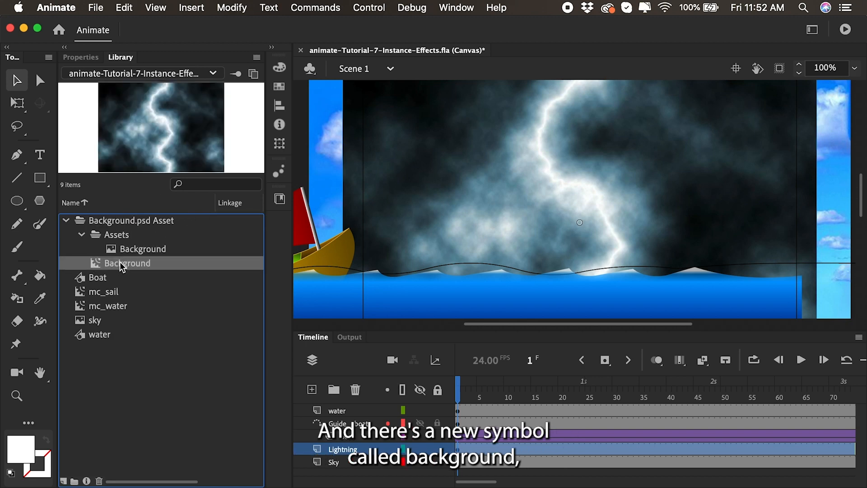
double_click(121, 263)
text(Ligh)
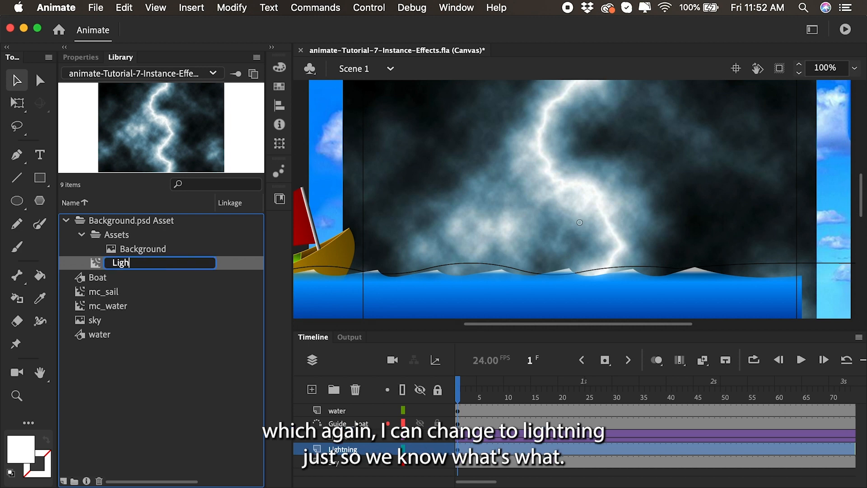
text(tning)
key(Return)
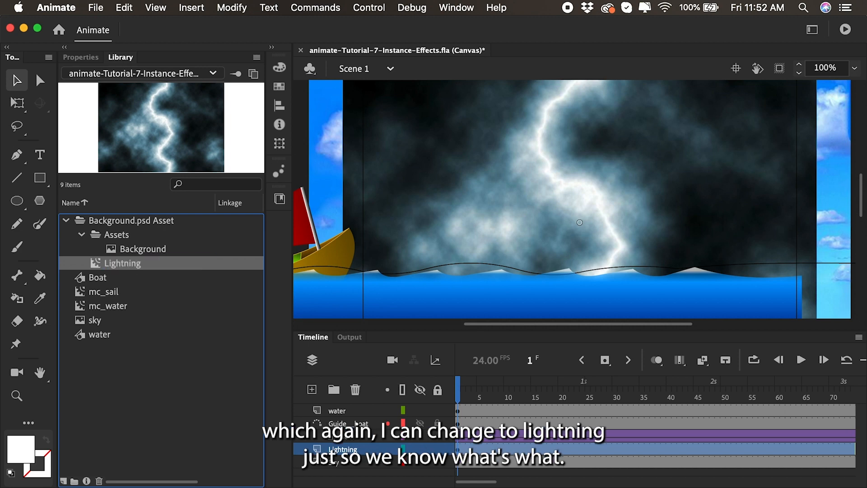
Step: Move the Lightning layer's first keyframe to frame 48 and preview the change from blue sky to lightning
drag(459, 396, 568, 400)
drag(613, 403, 615, 400)
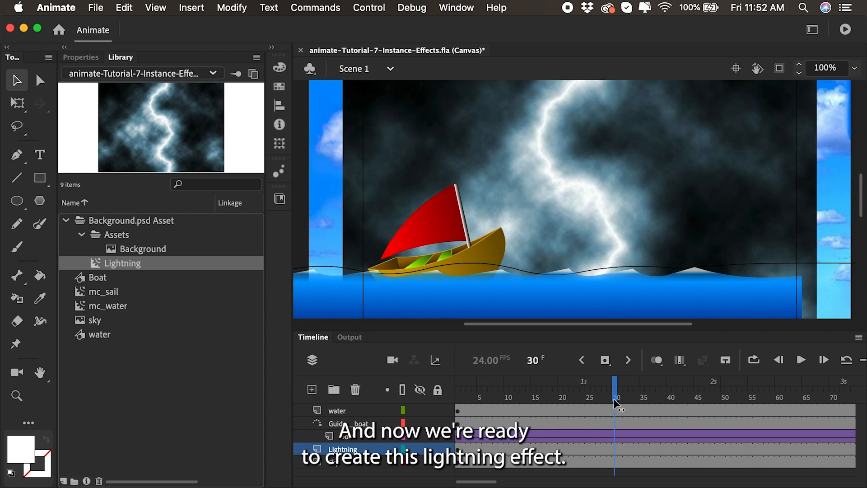
click(459, 450)
drag(459, 449, 711, 446)
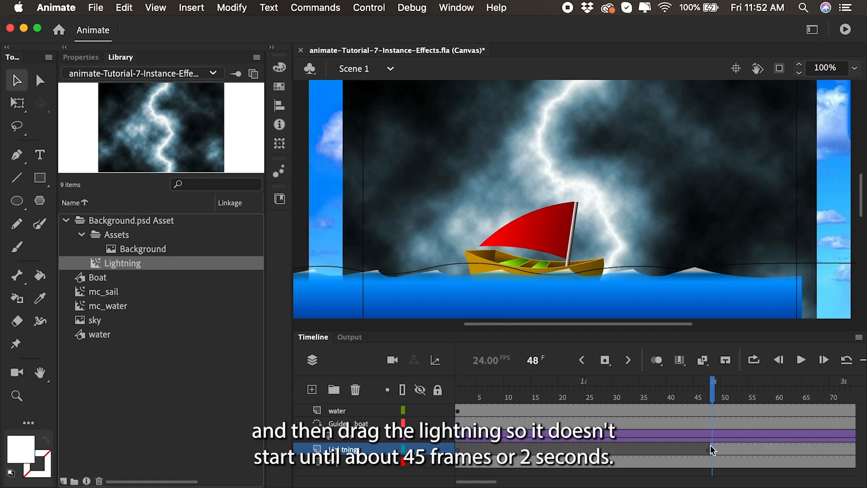
click(459, 438)
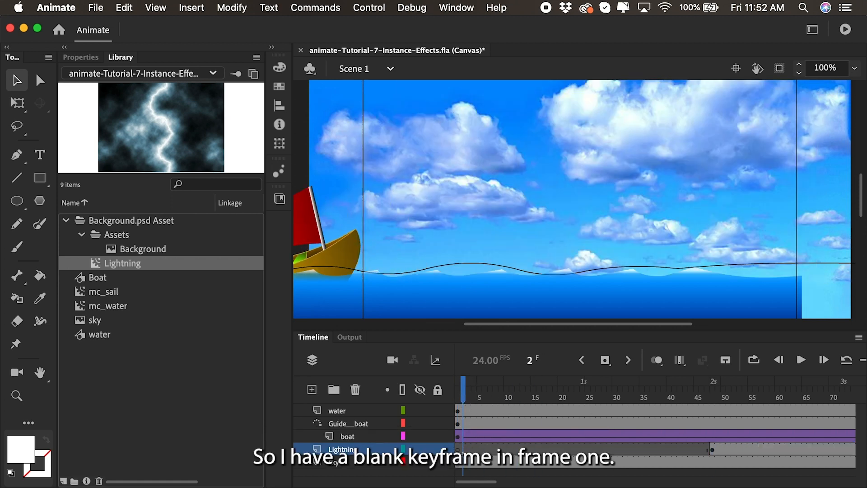
drag(465, 397, 715, 401)
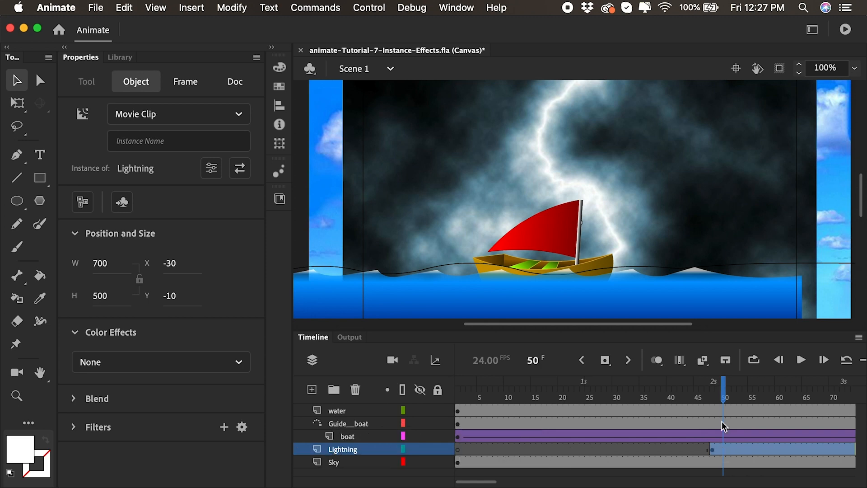
Step: Insert a keyframe at frame 50 of the Lightning layer and tint its lightning instance white at 100%
click(722, 448)
right_click(724, 448)
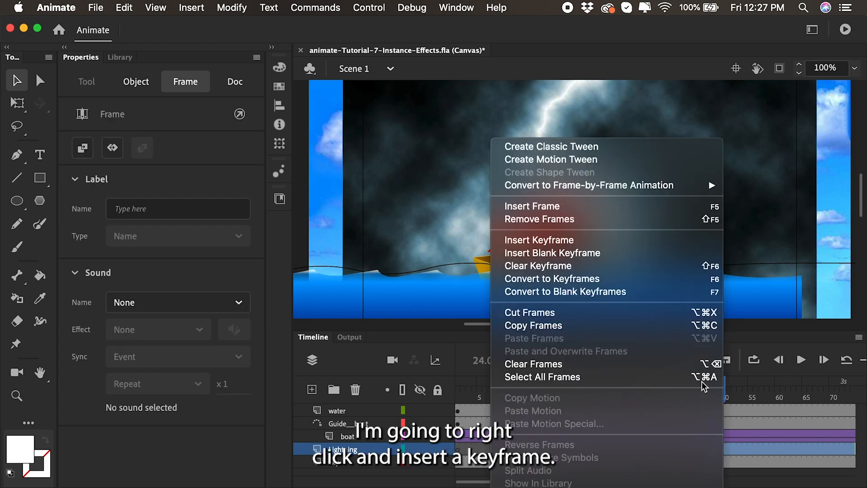
click(626, 245)
click(618, 169)
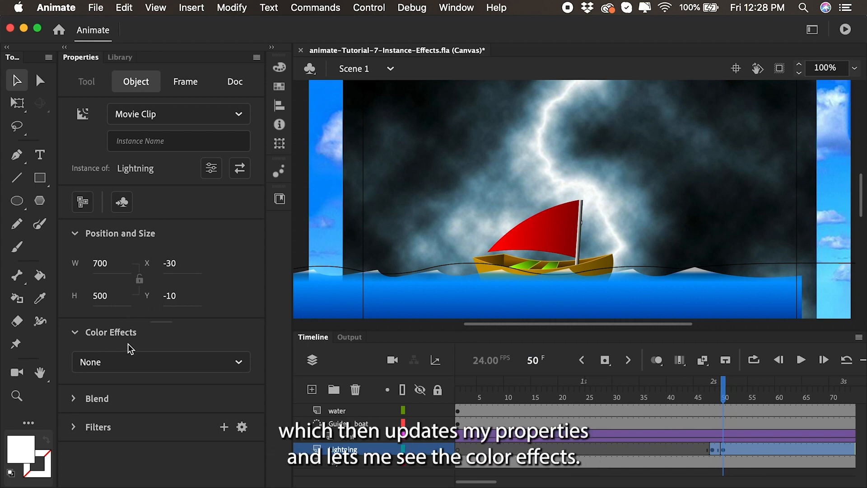
click(122, 359)
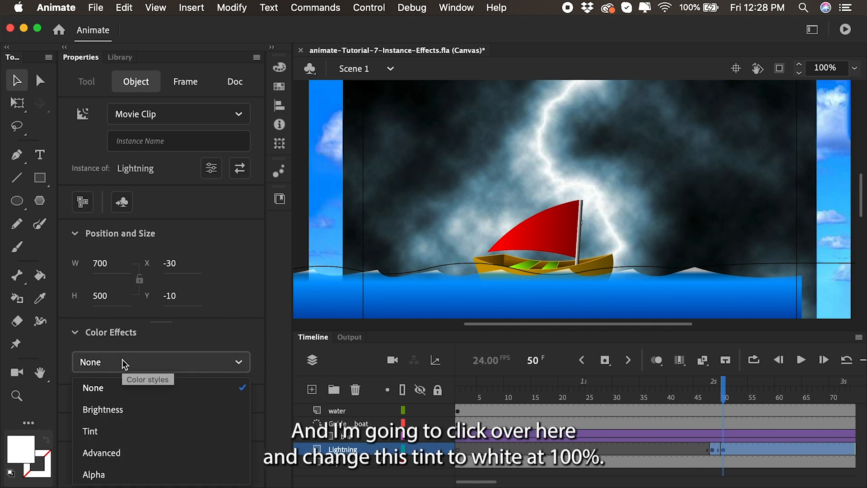
click(105, 435)
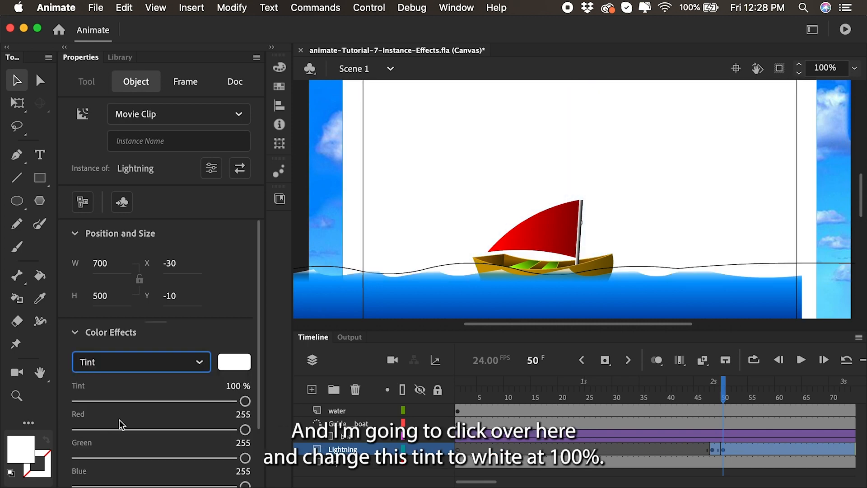
drag(242, 387, 269, 395)
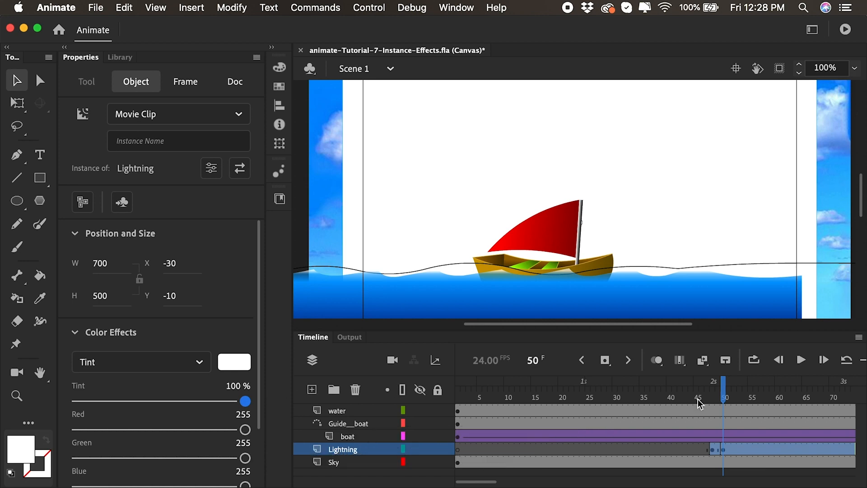
Step: Insert a keyframe at frame 52 of the Lightning layer, set its instance's color effect to None, and preview the flash
drag(719, 397, 728, 400)
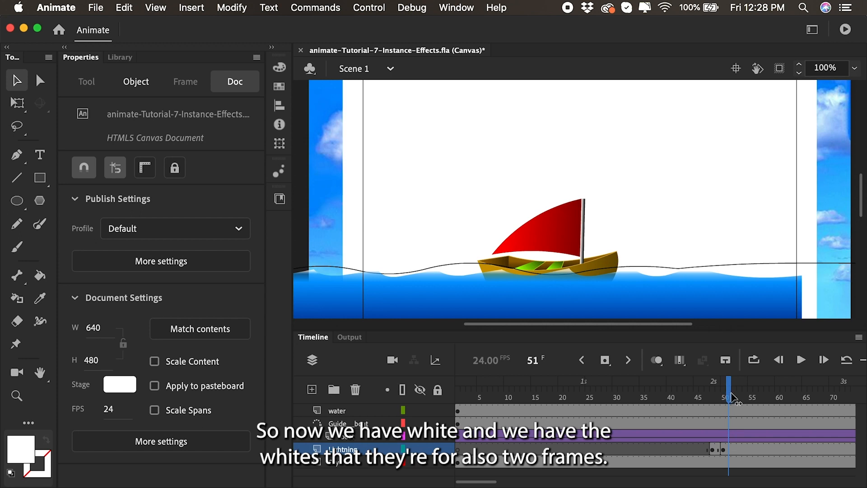
click(733, 450)
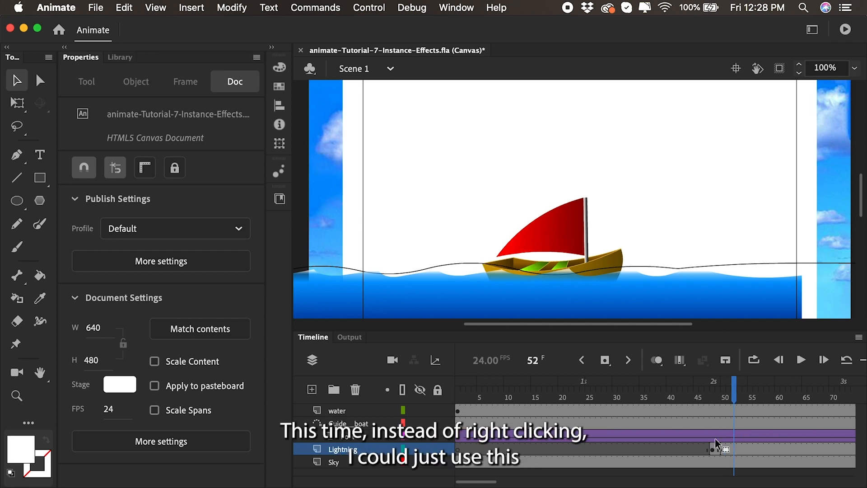
click(605, 360)
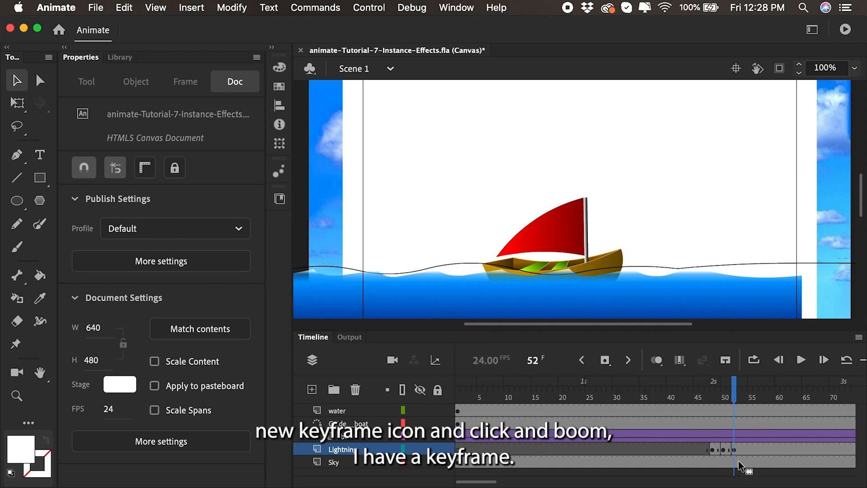
click(734, 450)
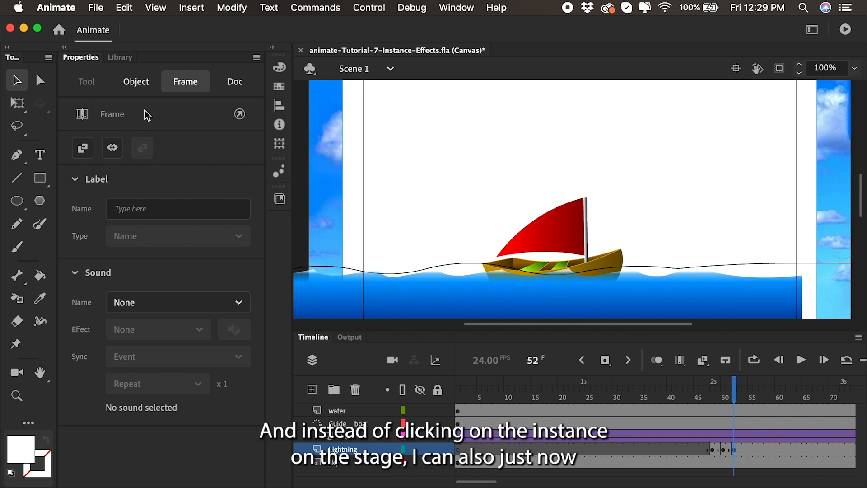
click(135, 82)
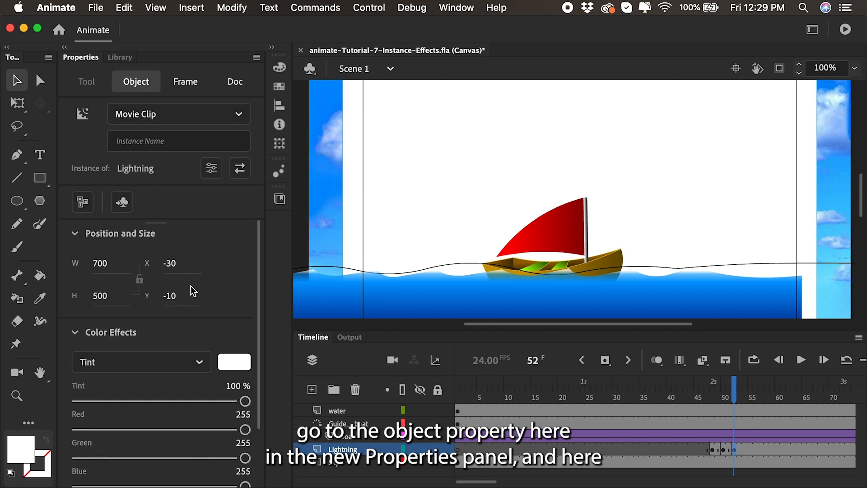
click(183, 362)
click(149, 396)
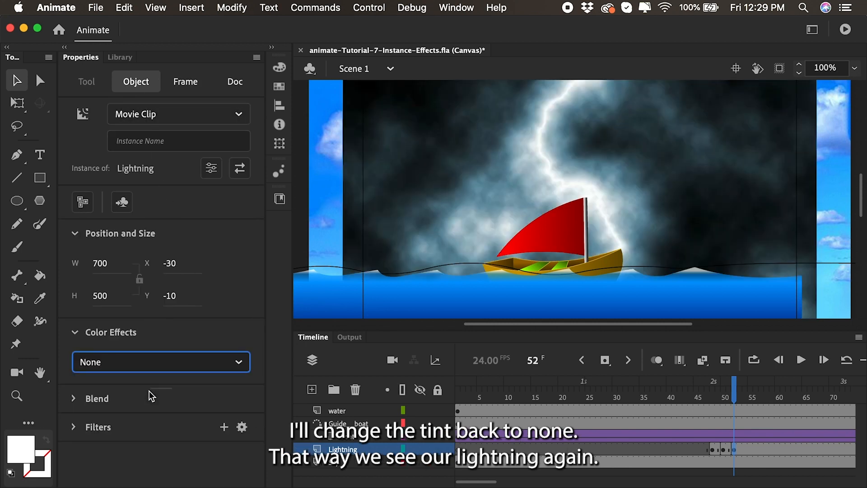
drag(690, 397, 734, 406)
click(734, 450)
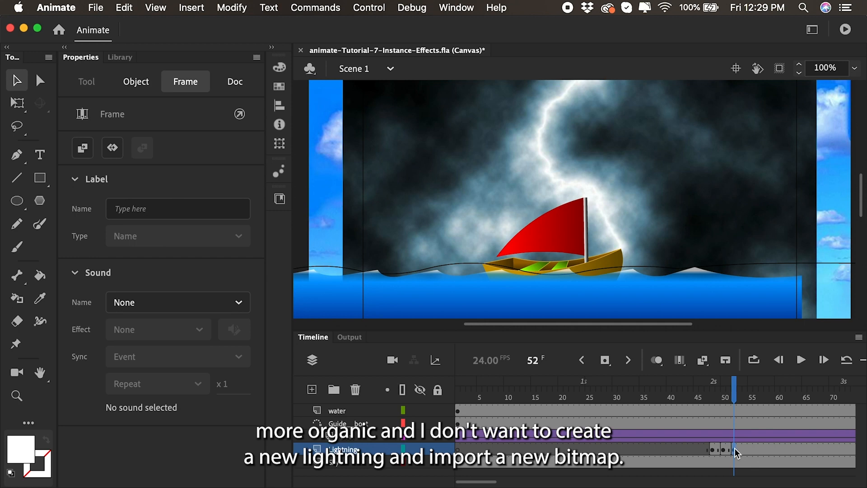
Step: Flip the lightning instance at frame 52 of the Lightning layer horizontally
click(685, 233)
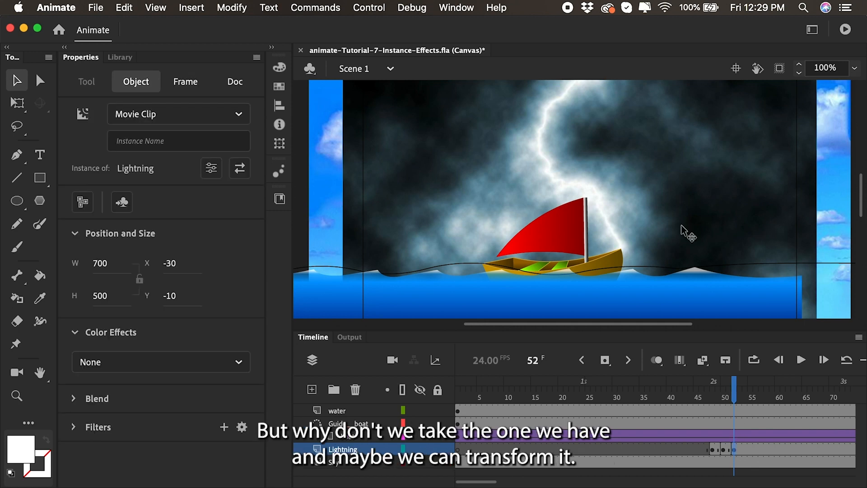
right_click(675, 201)
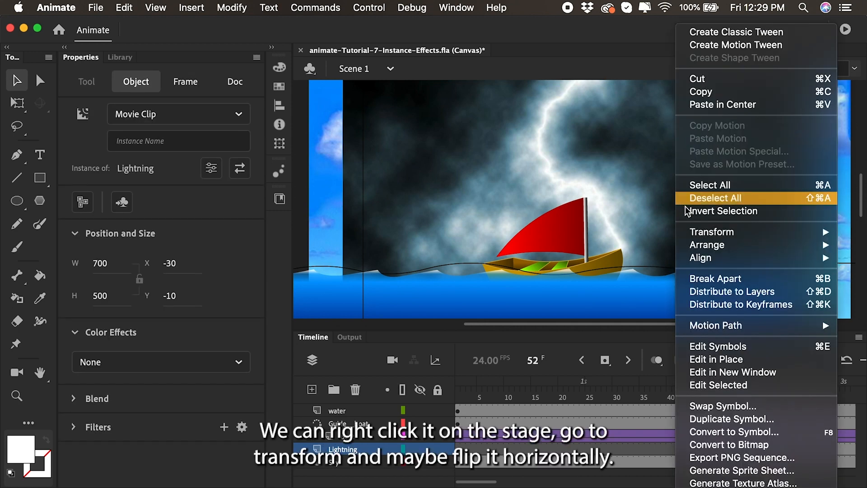
mouse_move(697, 232)
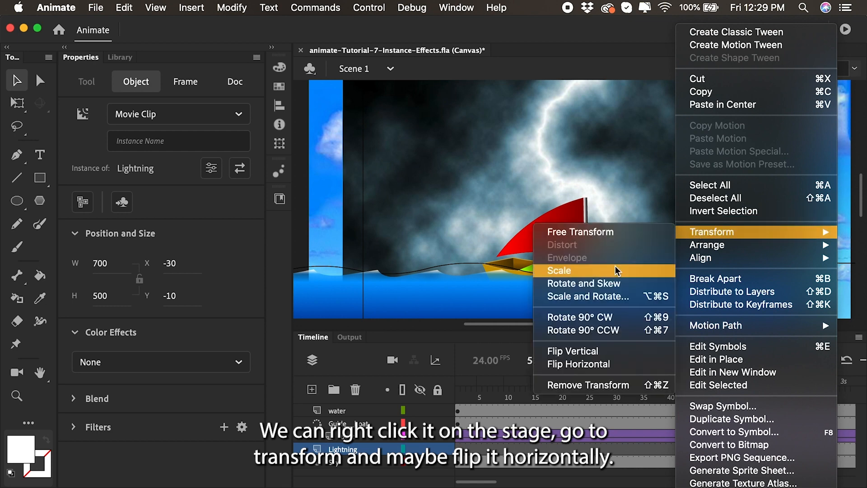
click(590, 364)
Step: Insert a keyframe at frame 53 of the Lightning layer, tint its instance white at 100%, and preview the flash frames
click(734, 404)
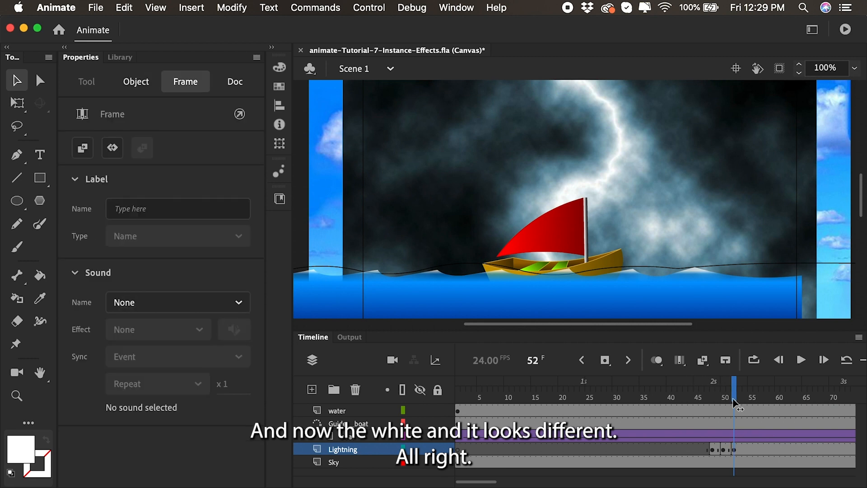
drag(737, 402, 741, 402)
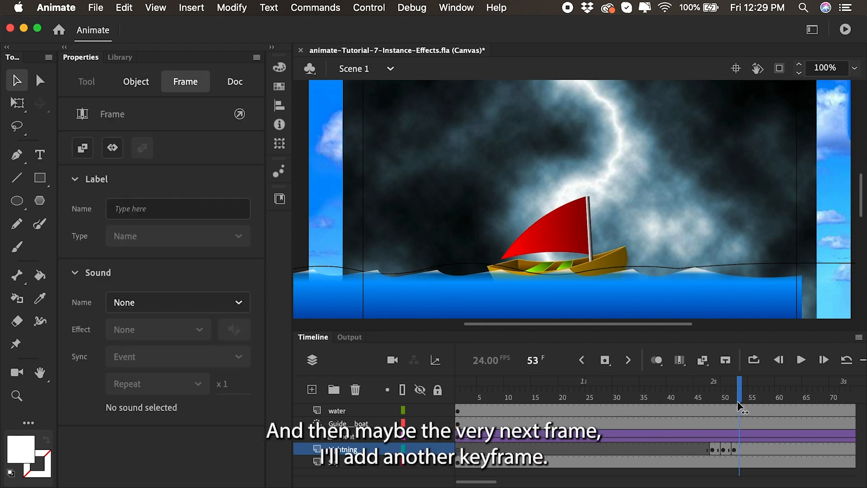
right_click(741, 450)
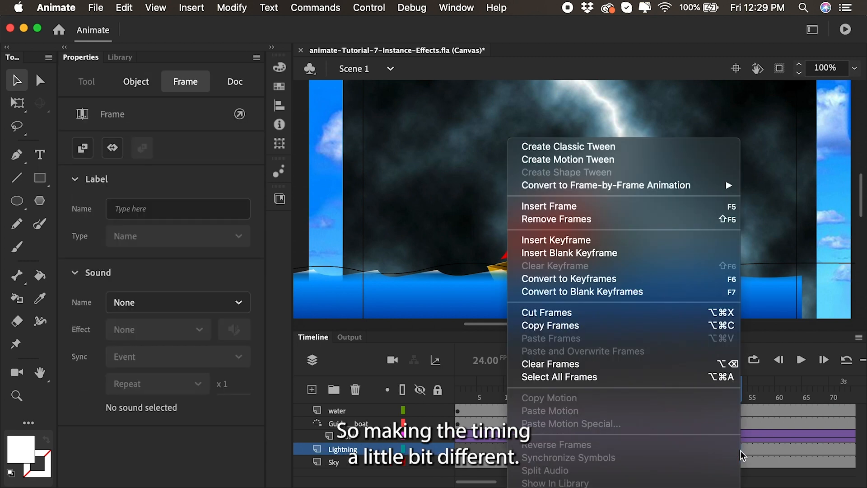
click(596, 240)
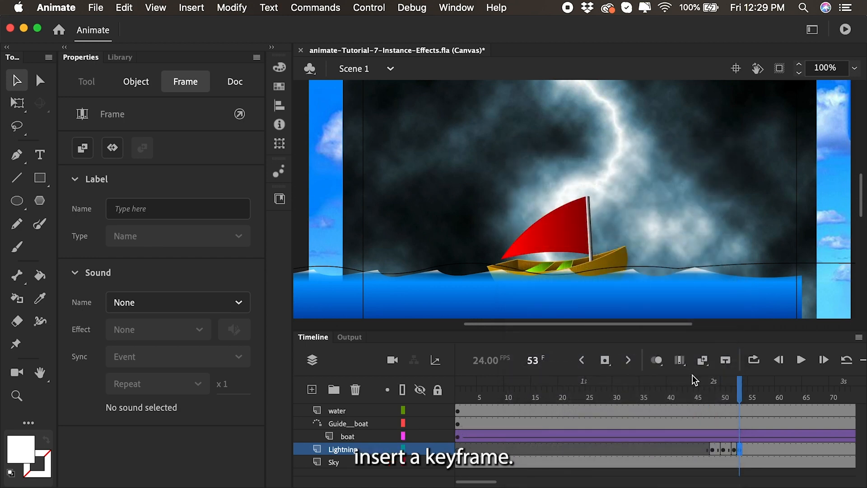
click(137, 86)
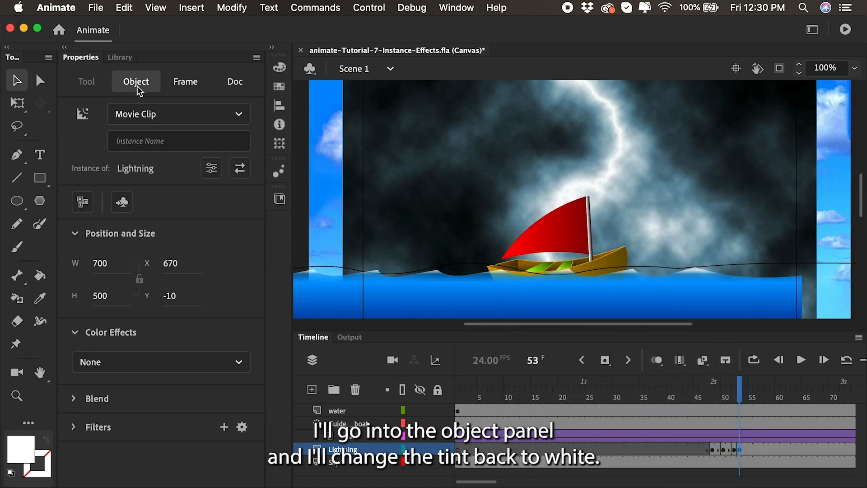
click(146, 358)
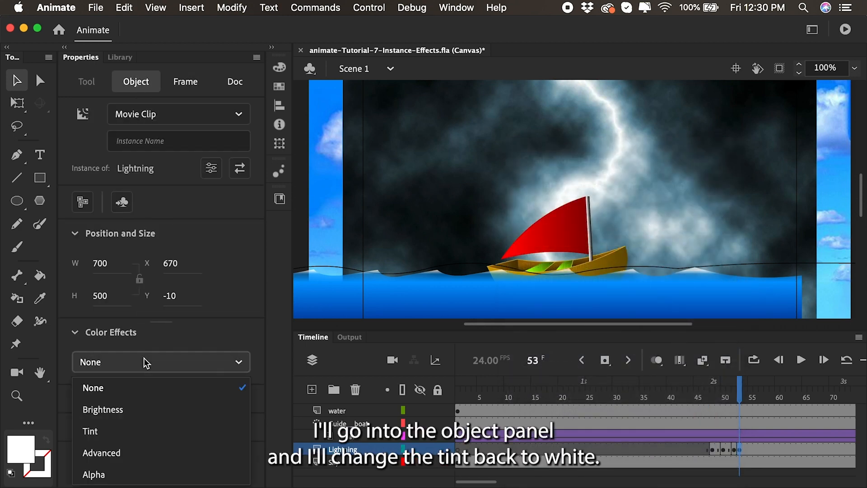
click(115, 430)
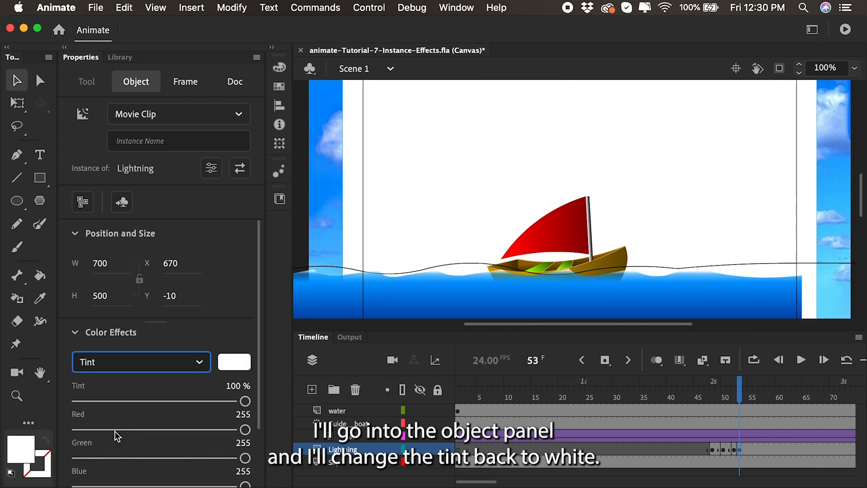
click(715, 449)
click(731, 398)
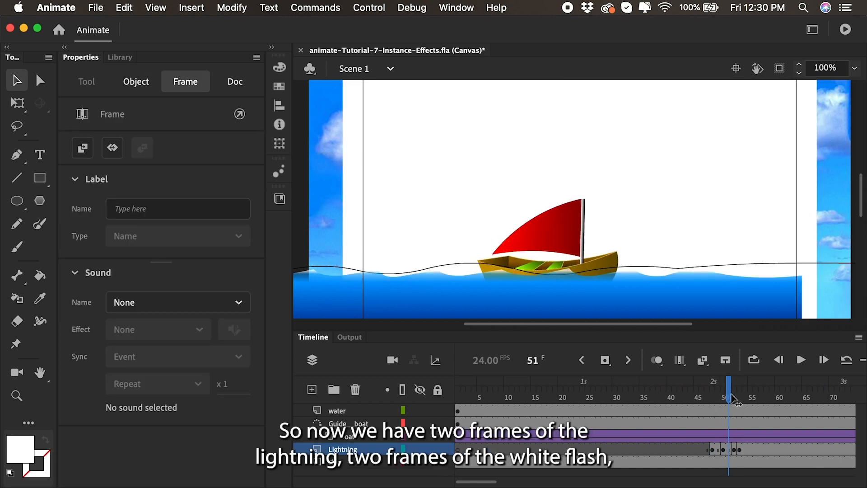
click(736, 397)
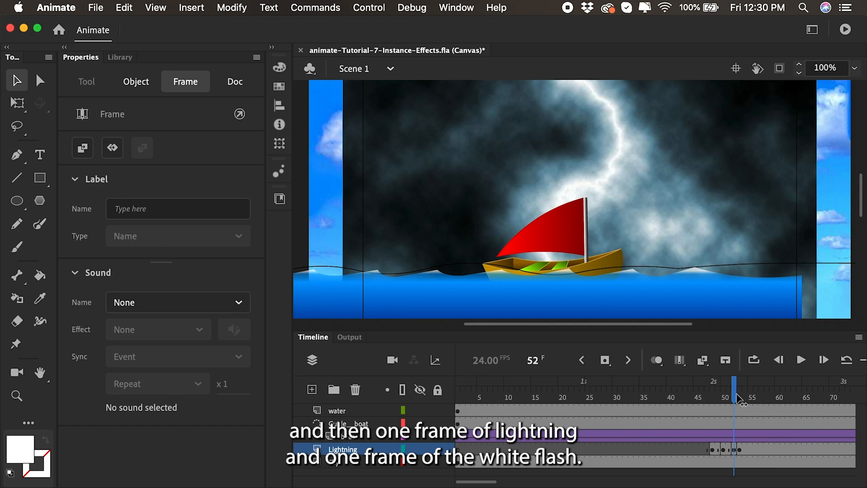
Step: Insert a blank keyframe at frame 54 of the Lightning layer and play back the flash sequence
drag(737, 397, 745, 401)
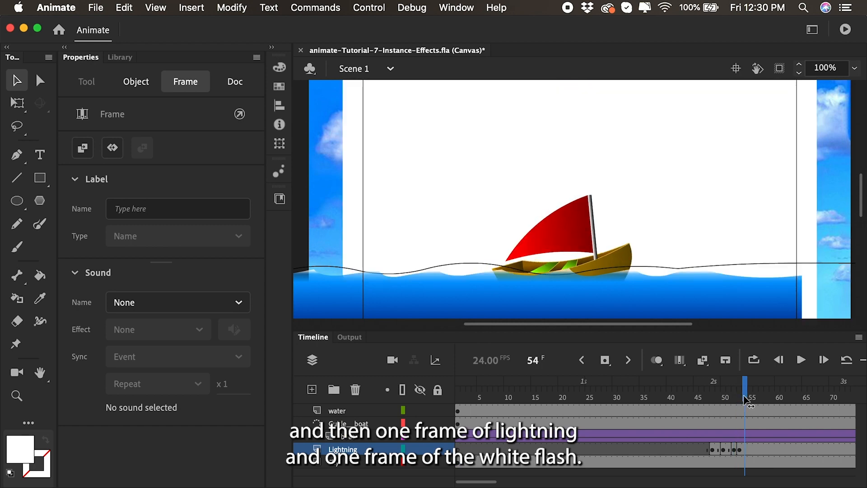
click(743, 450)
right_click(745, 448)
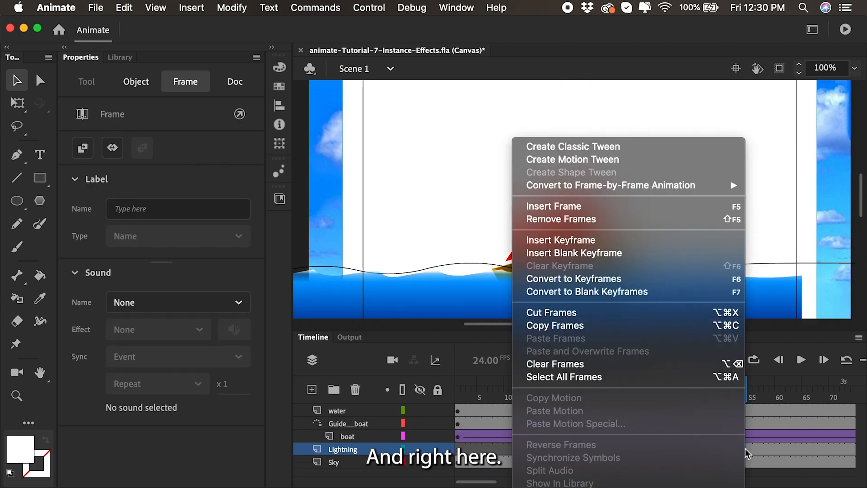
click(635, 256)
click(550, 393)
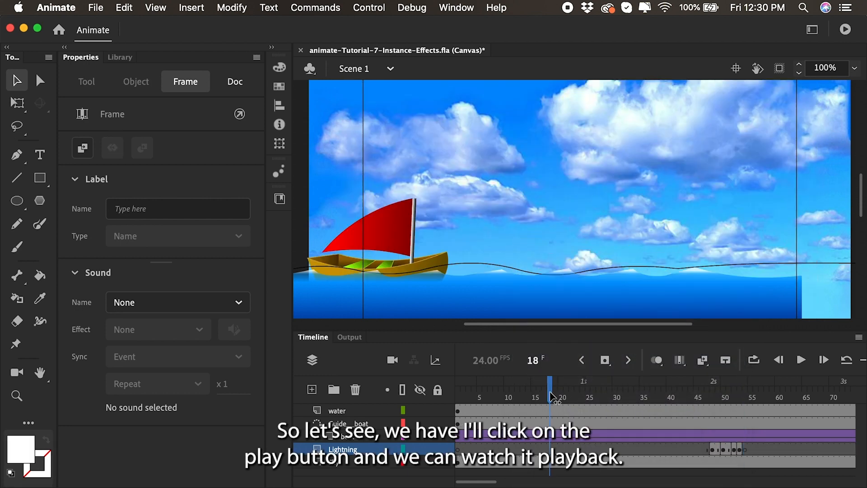
key(Return)
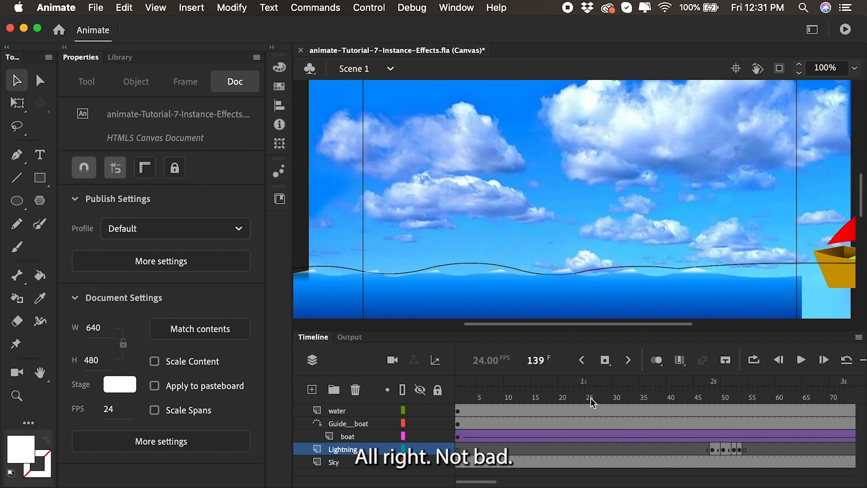
click(604, 394)
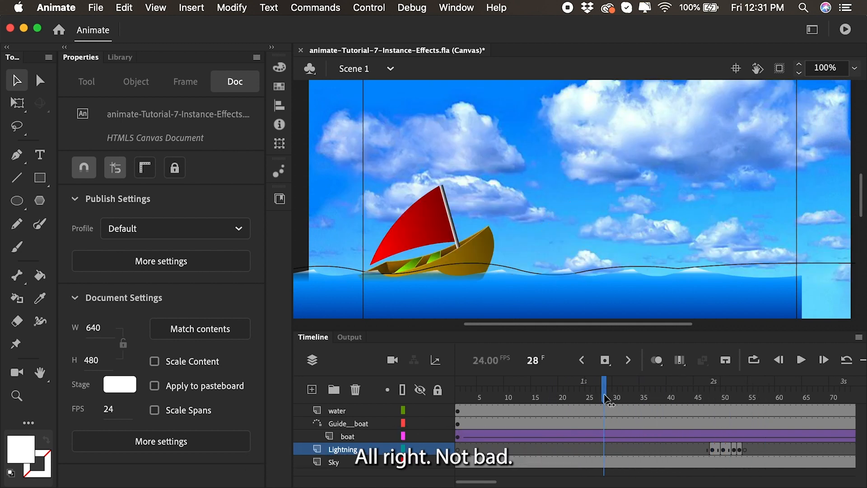
key(Return)
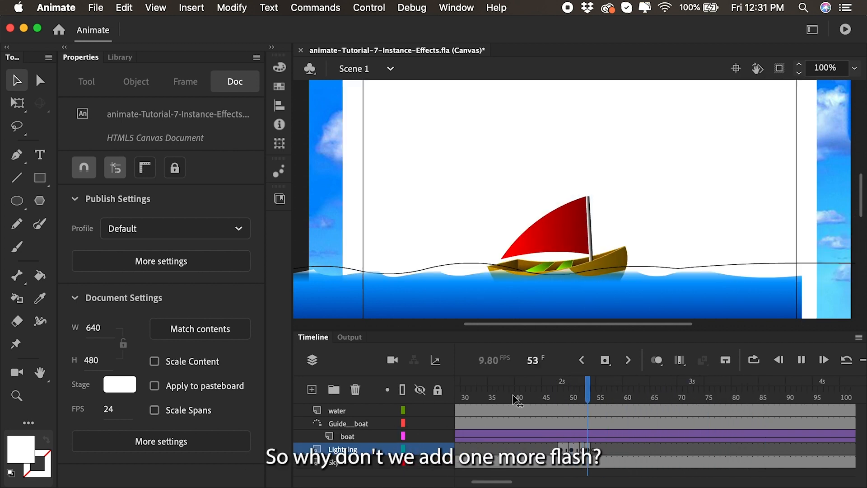
key(Return)
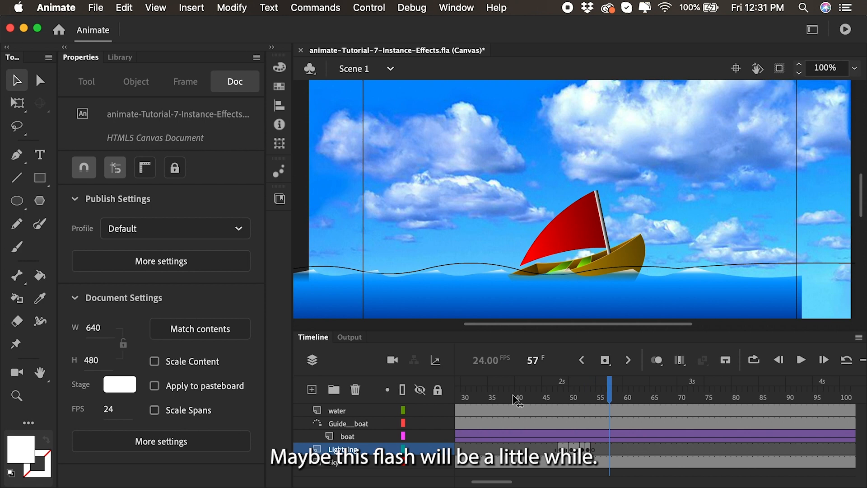
drag(513, 397, 669, 399)
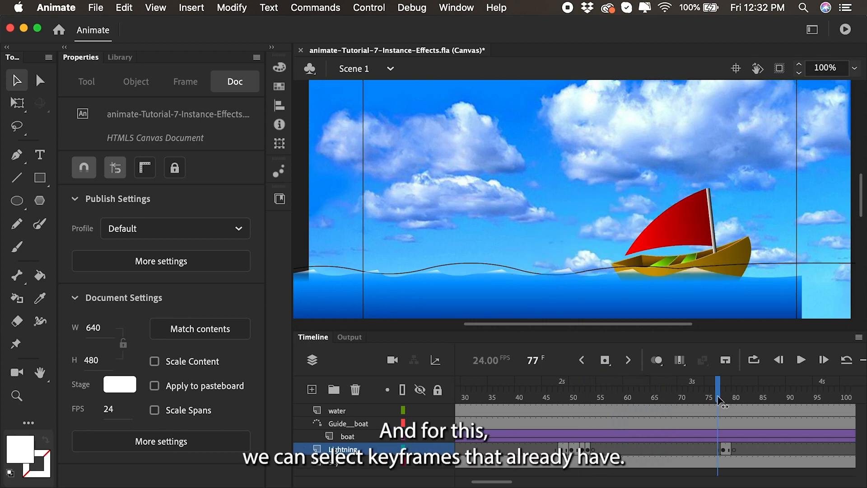
key(super+z)
key(super+z)
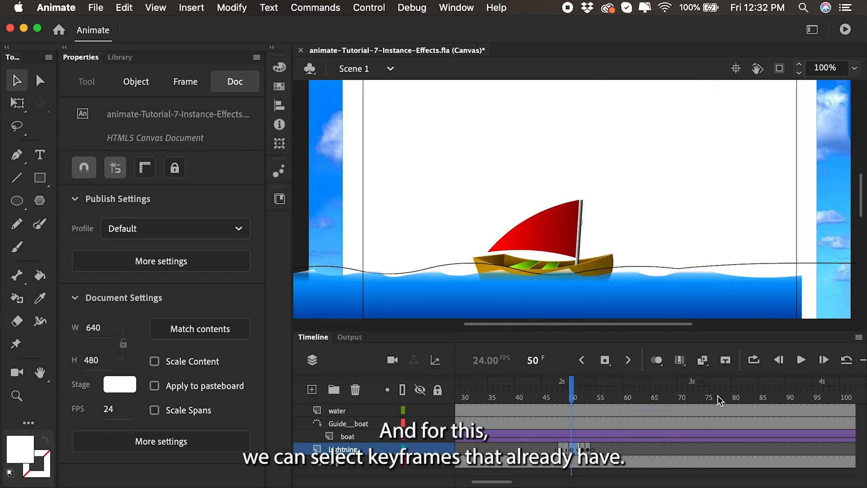
Step: Duplicate the four Lightning layer frames 48 to 51 so that the copy starts at frame 74
click(561, 450)
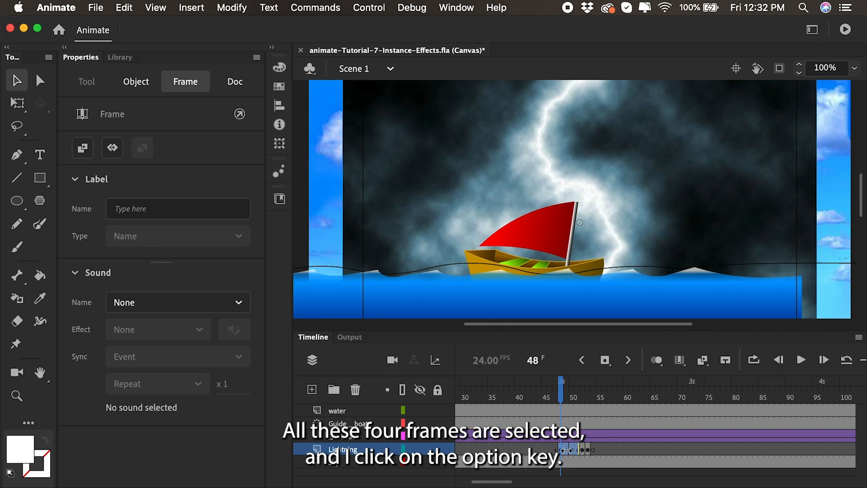
drag(578, 449, 632, 452)
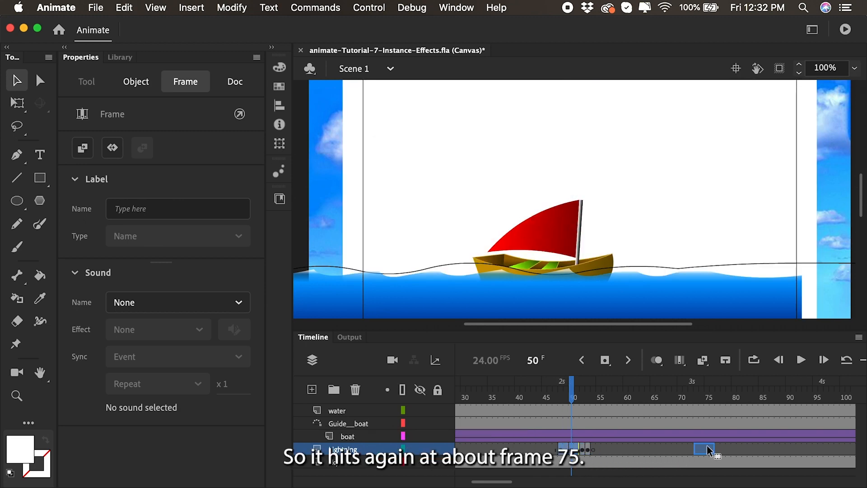
drag(707, 449, 712, 445)
Step: Flip the lightning instance at frame 74 of the Lightning layer vertically
drag(695, 395, 700, 396)
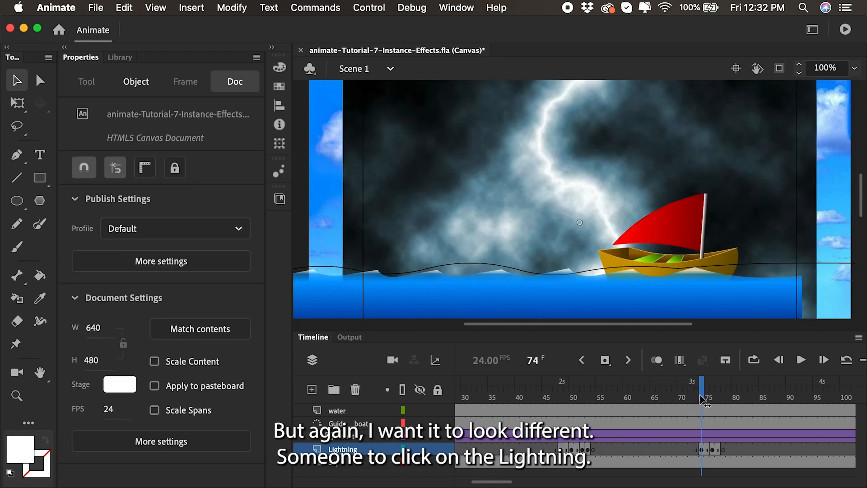
click(703, 450)
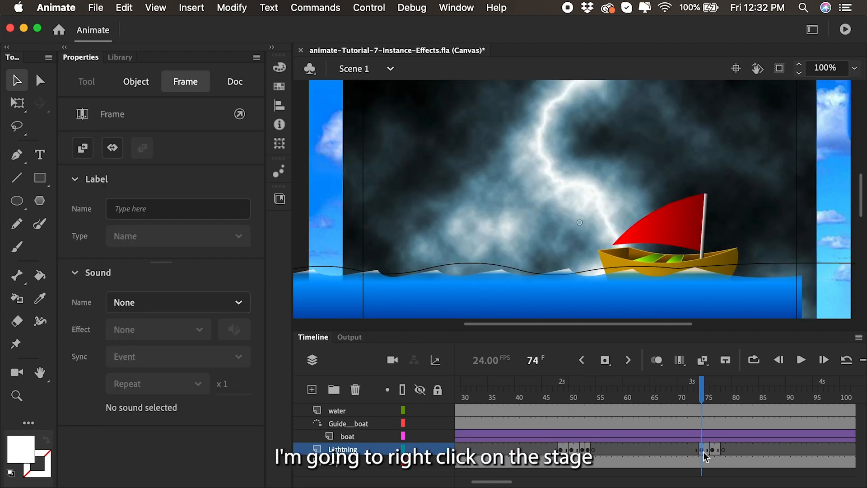
right_click(542, 169)
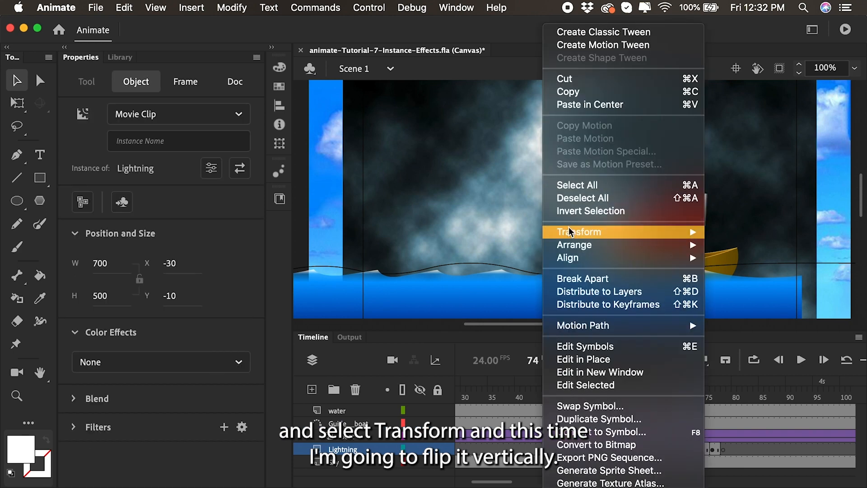
mouse_move(569, 230)
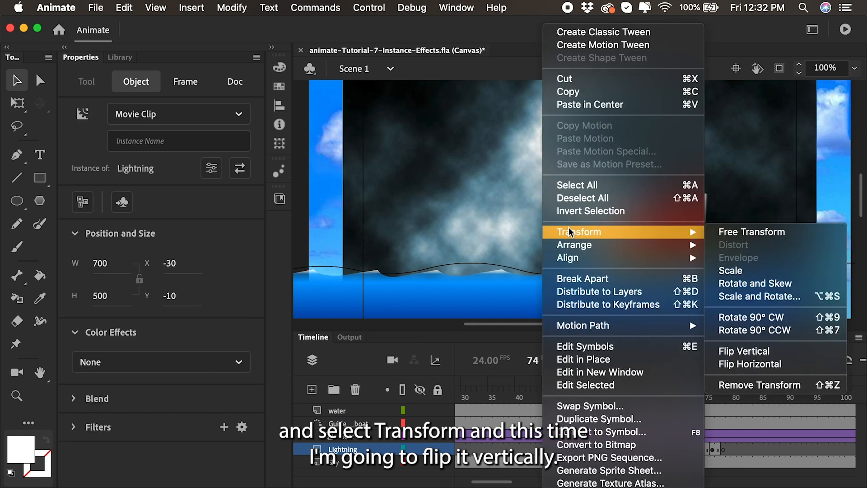
click(739, 351)
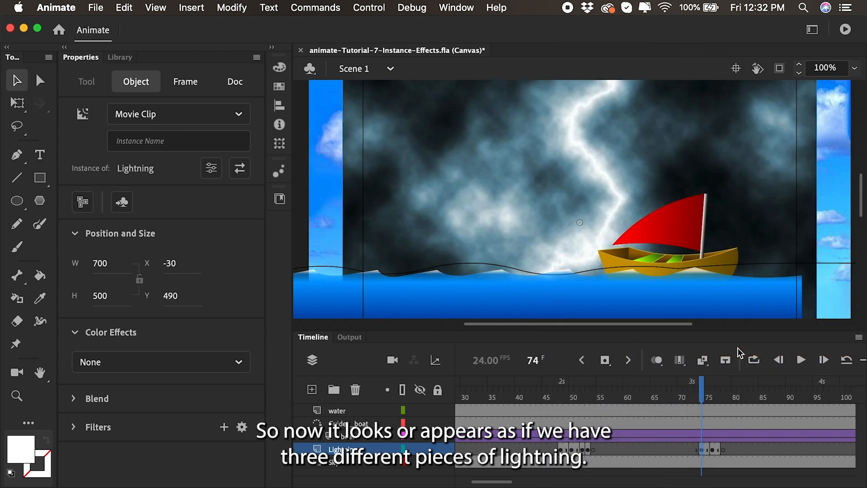
Step: Play back the animation and compare the lightning strikes at frames 48, 52 and 74
drag(562, 397, 584, 401)
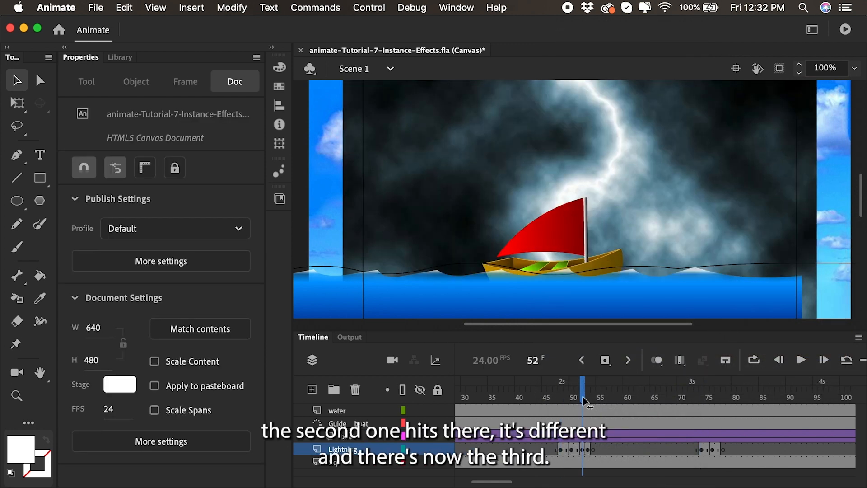
click(707, 400)
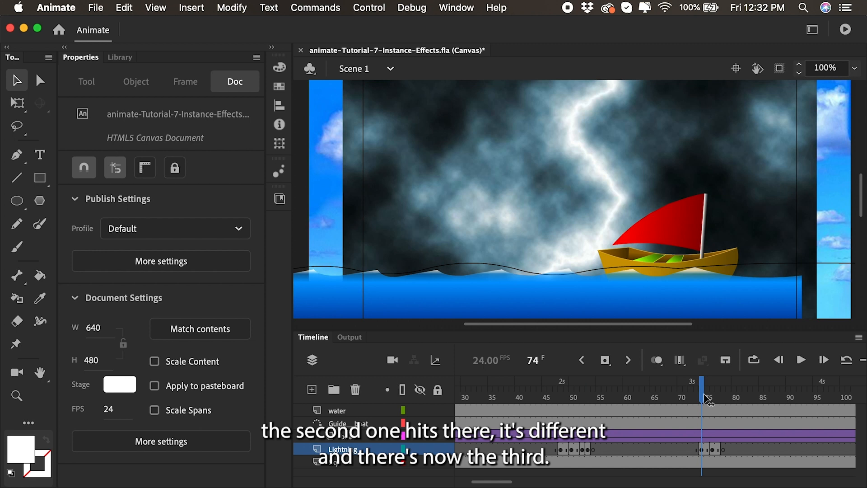
click(529, 399)
key(Return)
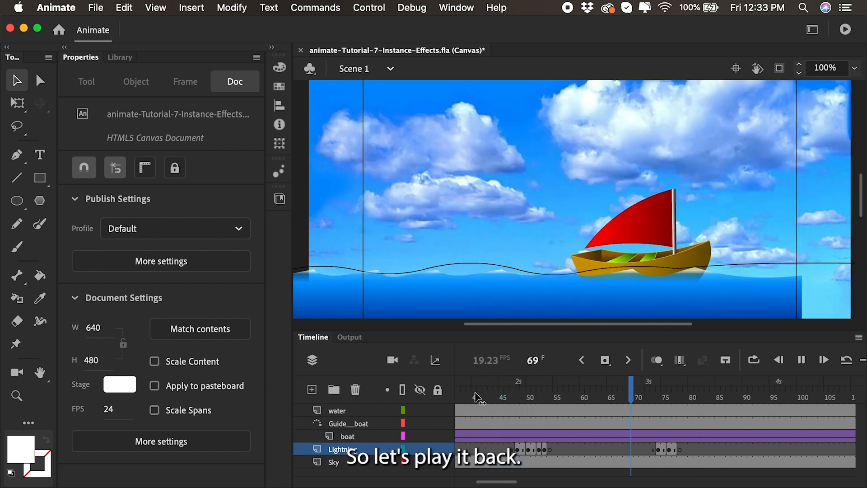
key(Return)
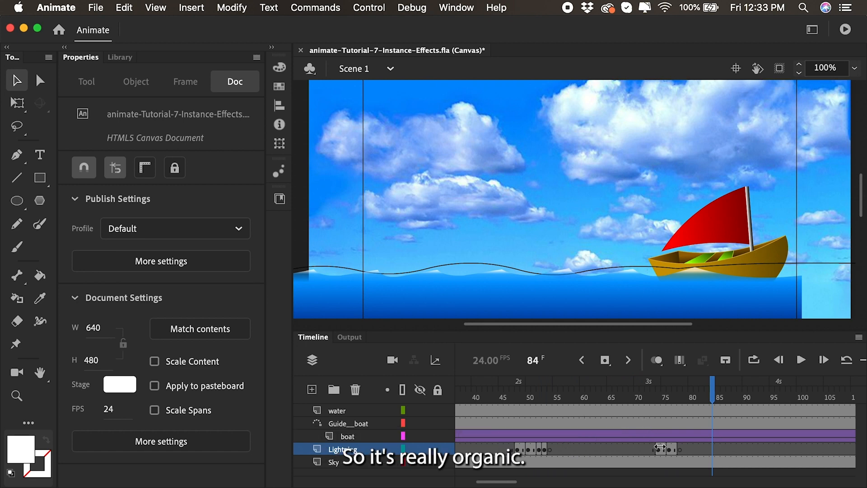
click(518, 449)
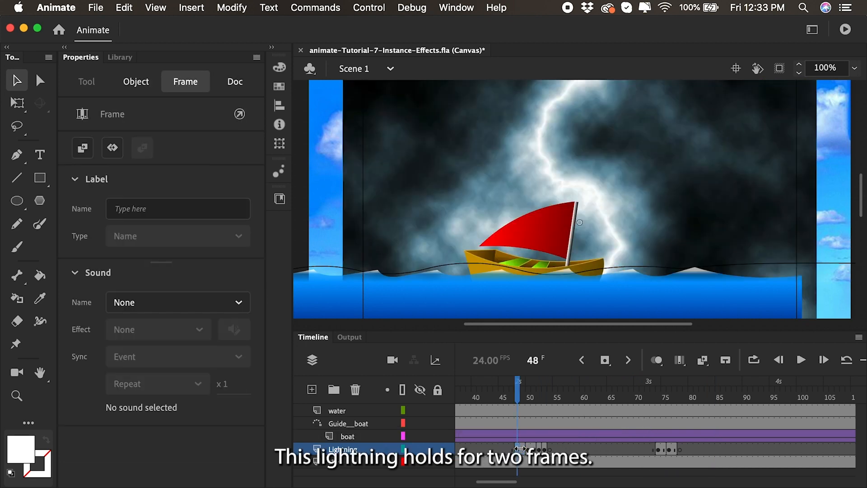
click(541, 388)
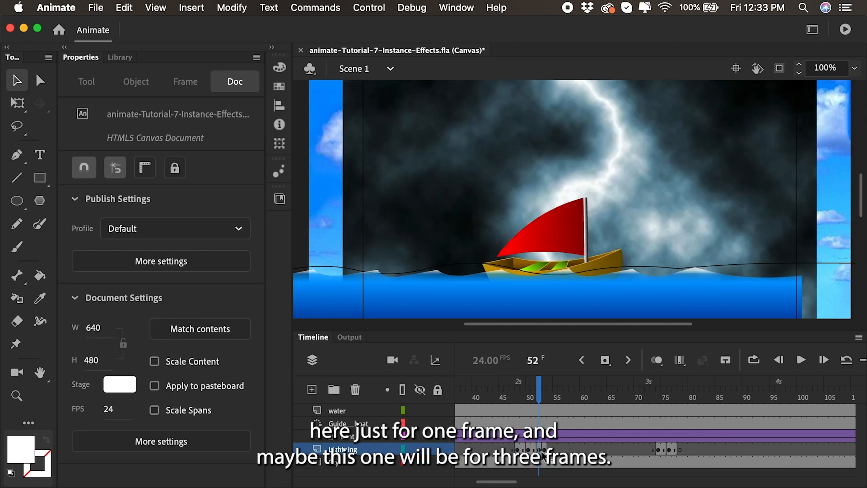
click(657, 389)
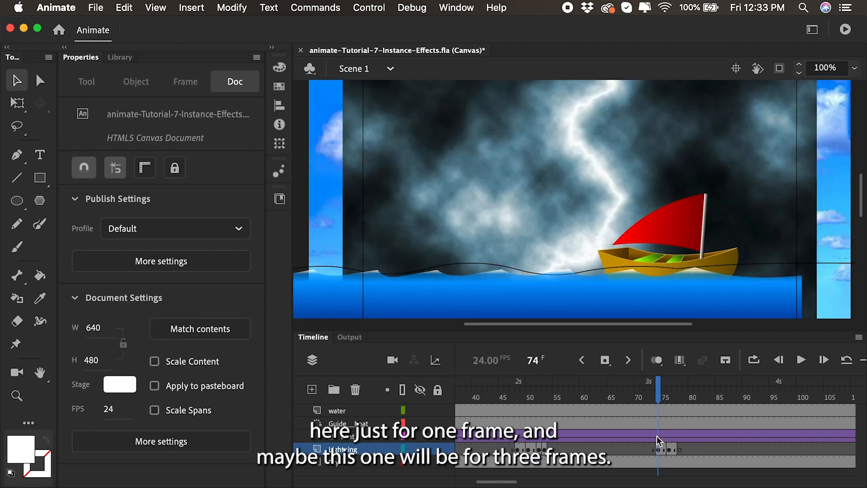
Step: Insert one frame at frame 74 of the Lightning layer to hold the flipped lightning strike longer
click(650, 396)
drag(650, 398, 660, 398)
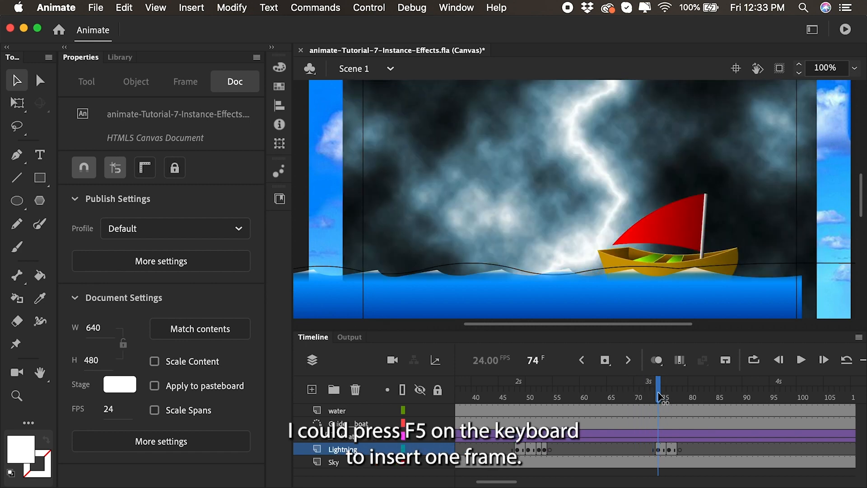
key(F5)
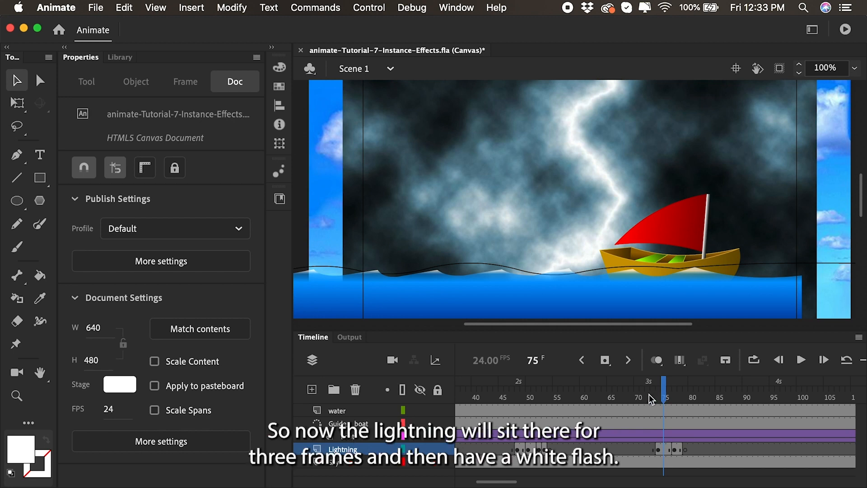
Step: Play back the animation from frame 41 and review the timing of the lightning flashes
click(660, 396)
drag(660, 400, 479, 405)
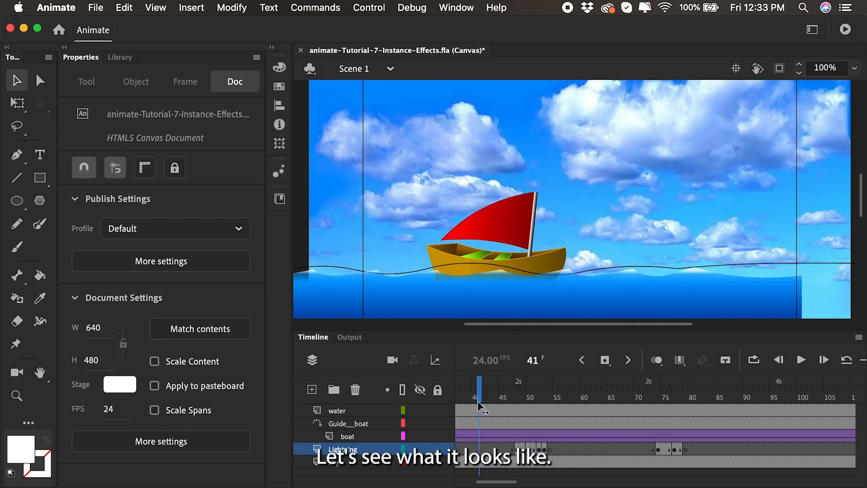
key(Return)
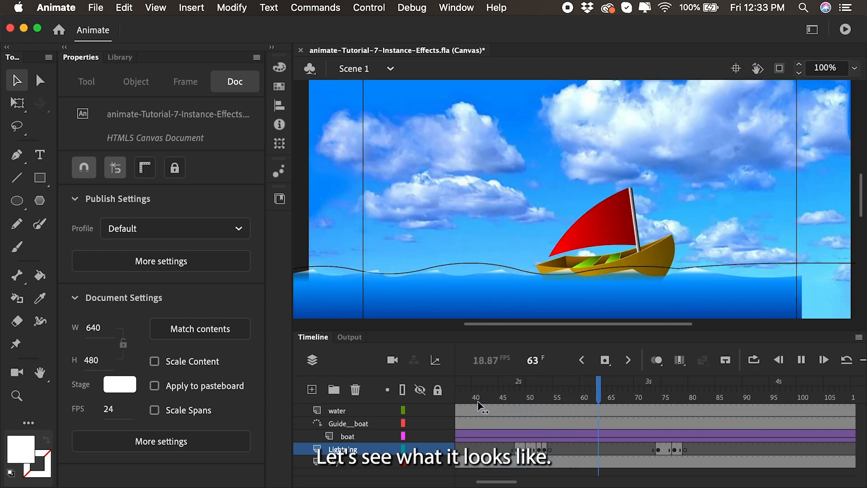
key(Return)
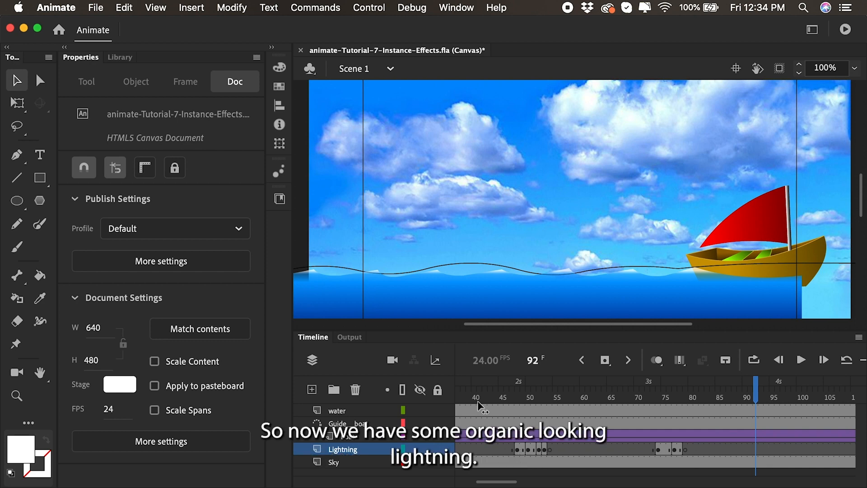
click(480, 398)
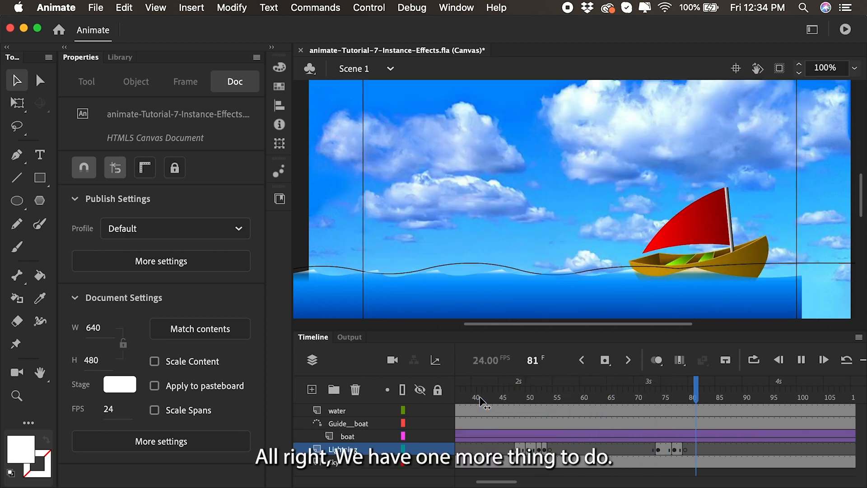
key(Return)
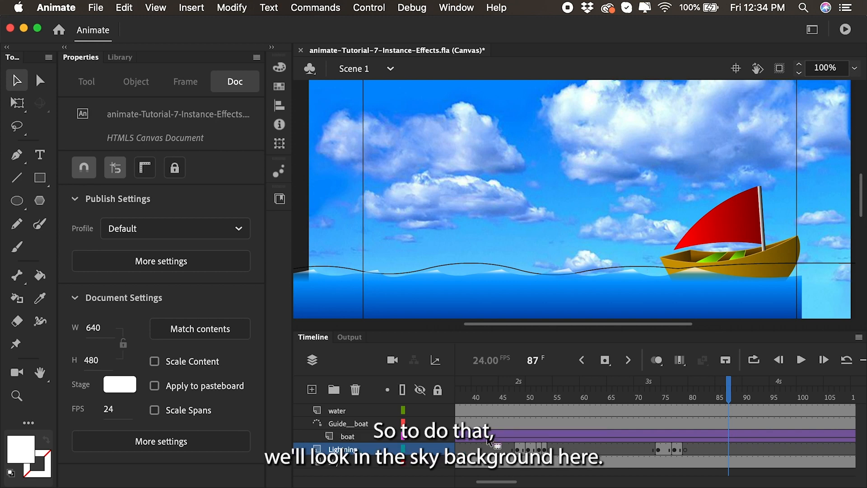
Step: Convert the sky bitmap on the Sky layer to a graphic symbol named "Sky-"
click(480, 462)
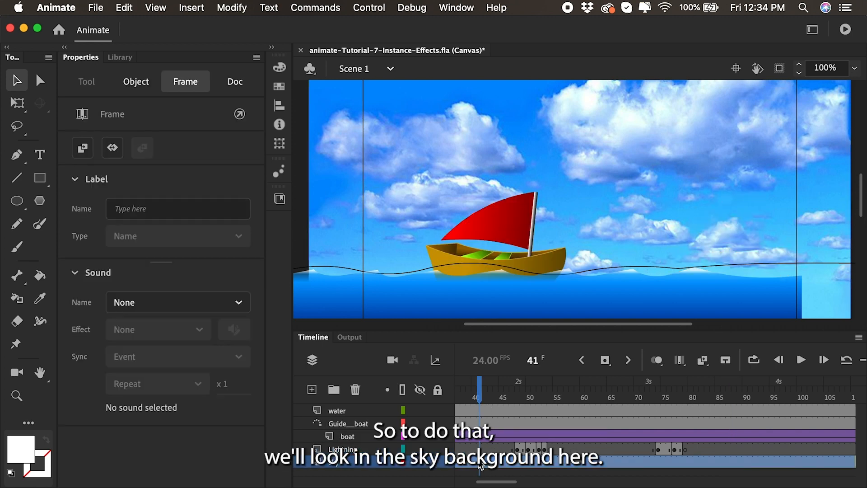
click(413, 183)
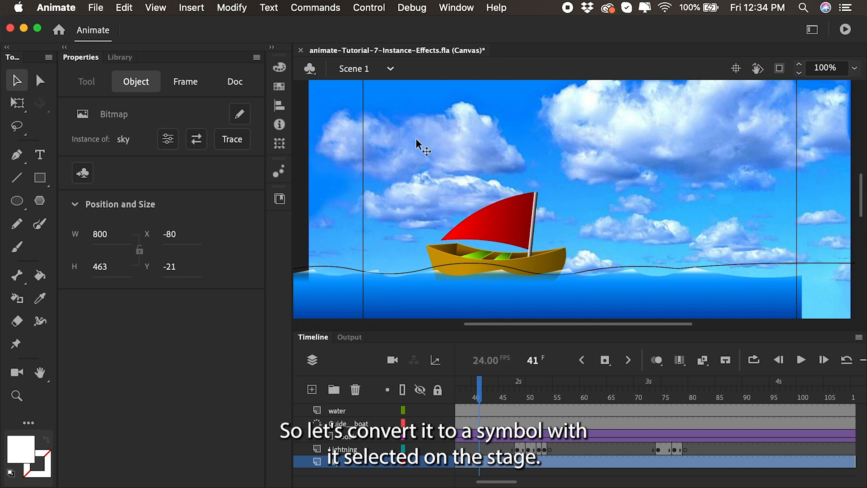
click(232, 7)
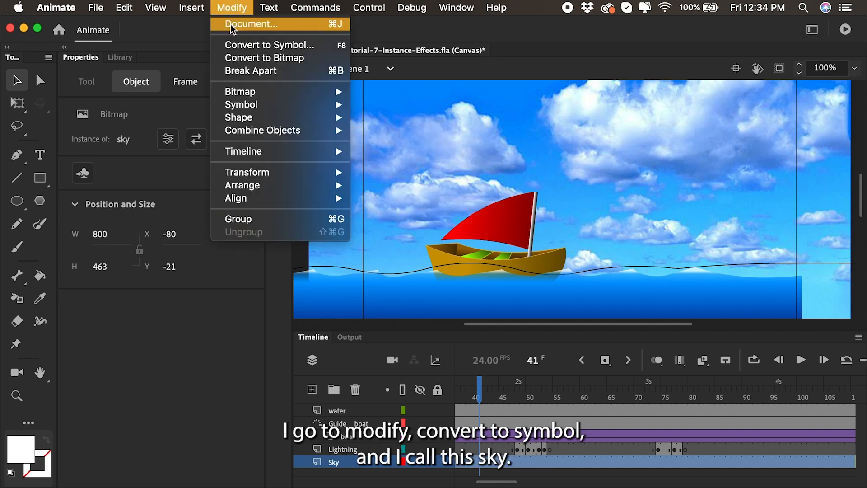
click(234, 43)
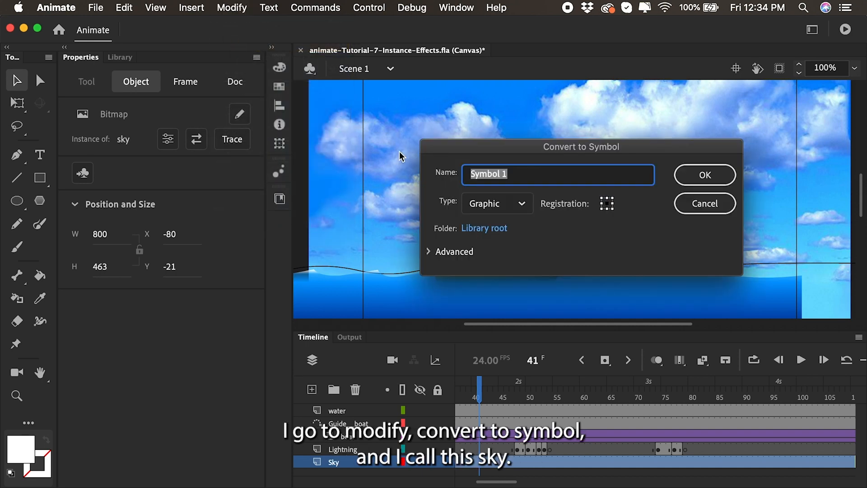
text(Sky)
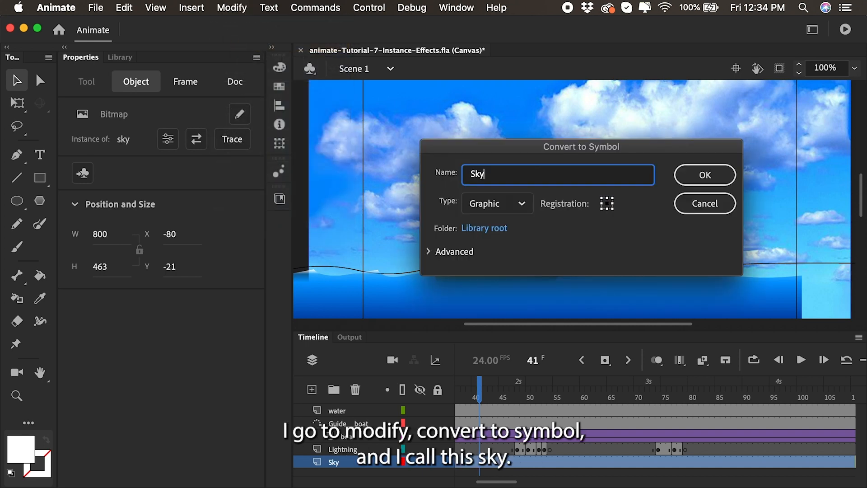
click(696, 175)
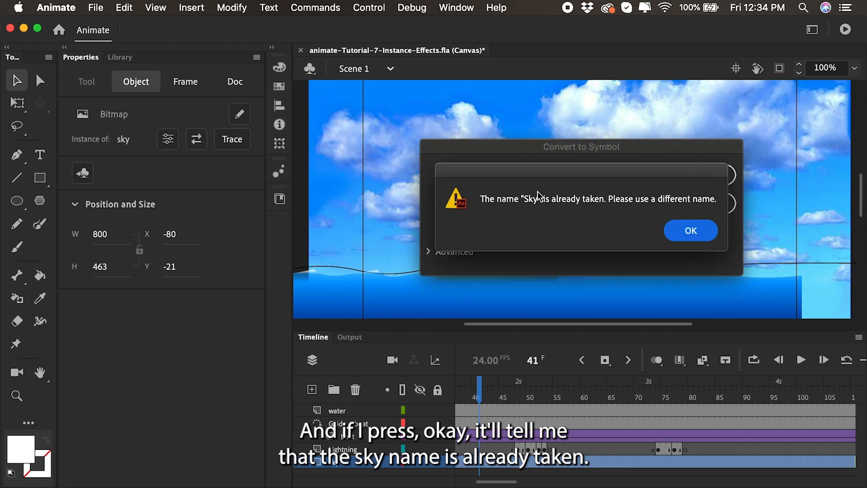
click(677, 230)
click(491, 175)
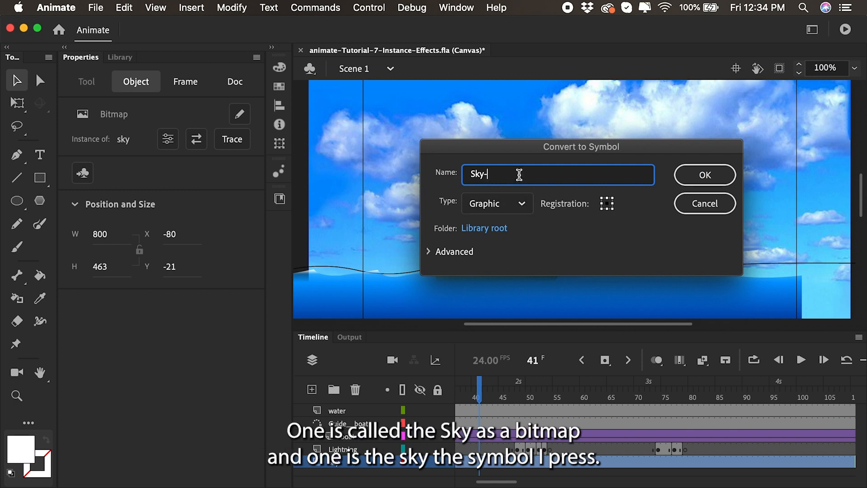
click(704, 177)
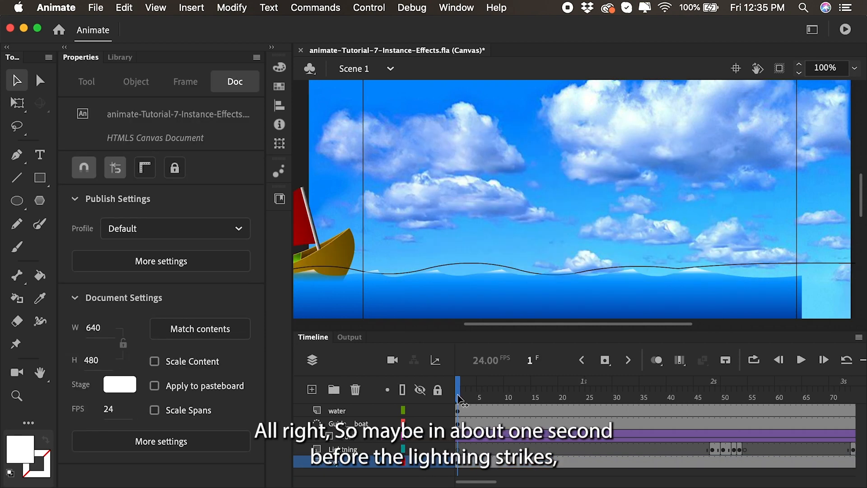
Step: Insert keyframes at frames 32 and 42 of the Sky layer and create a classic tween between them
drag(465, 400, 625, 463)
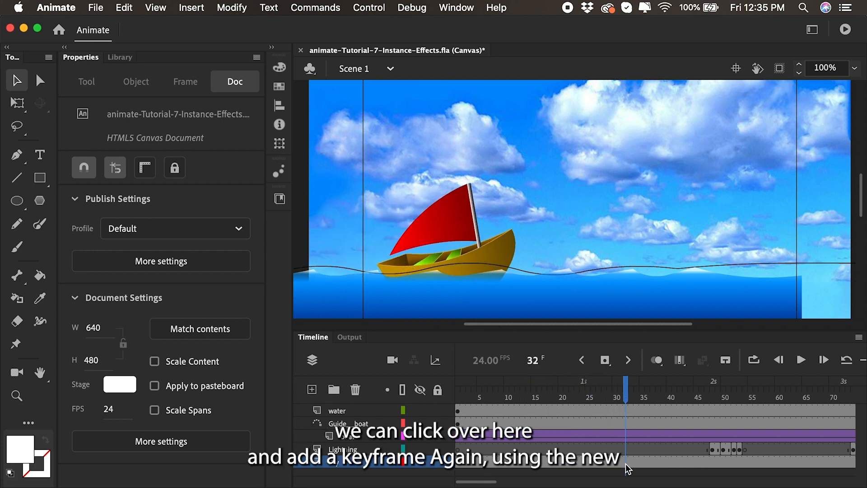
click(605, 361)
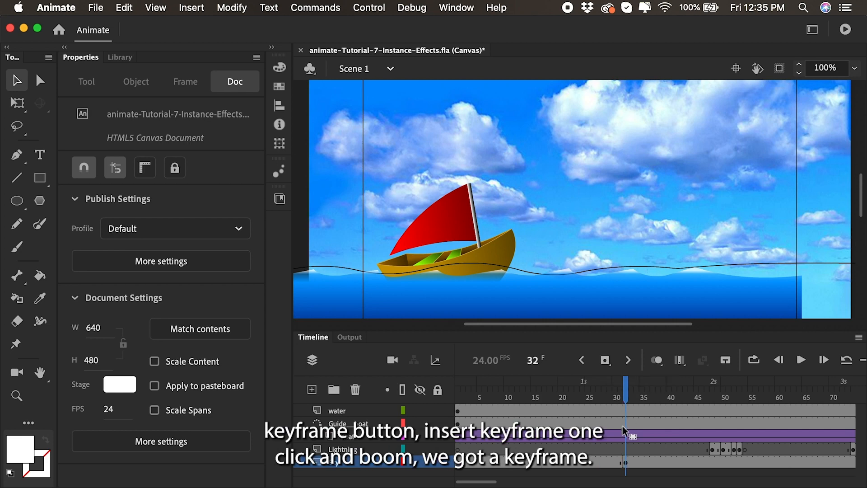
drag(627, 395, 681, 403)
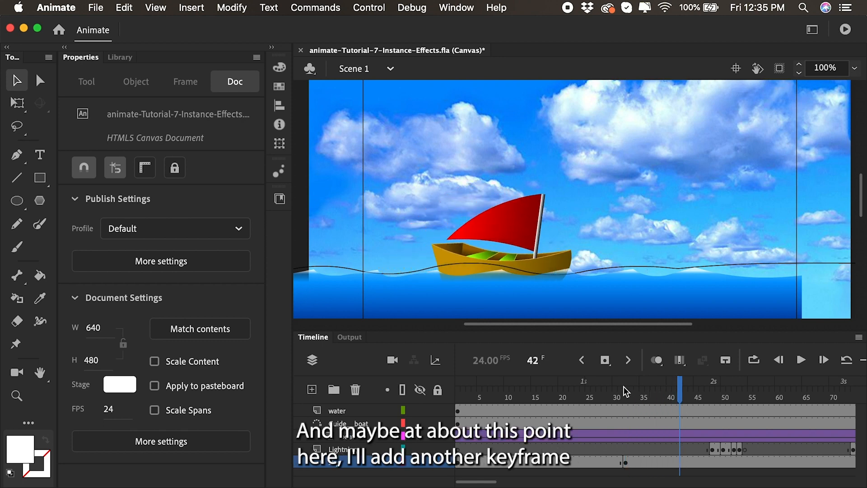
click(605, 360)
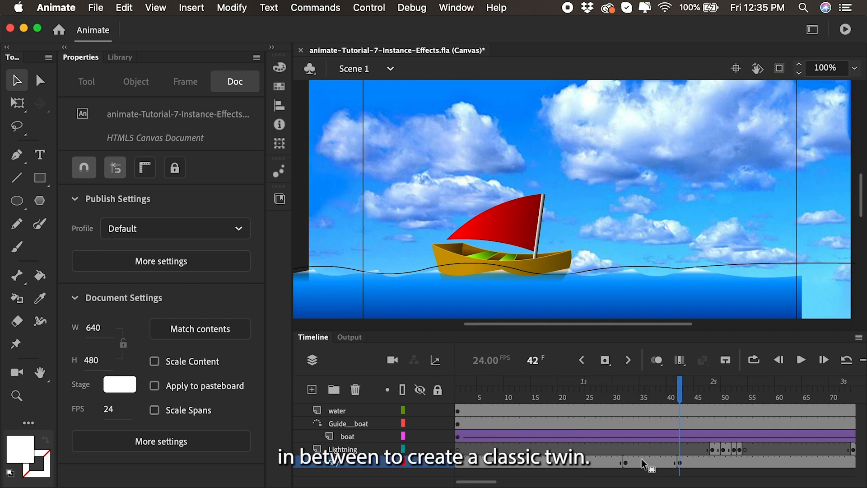
right_click(641, 460)
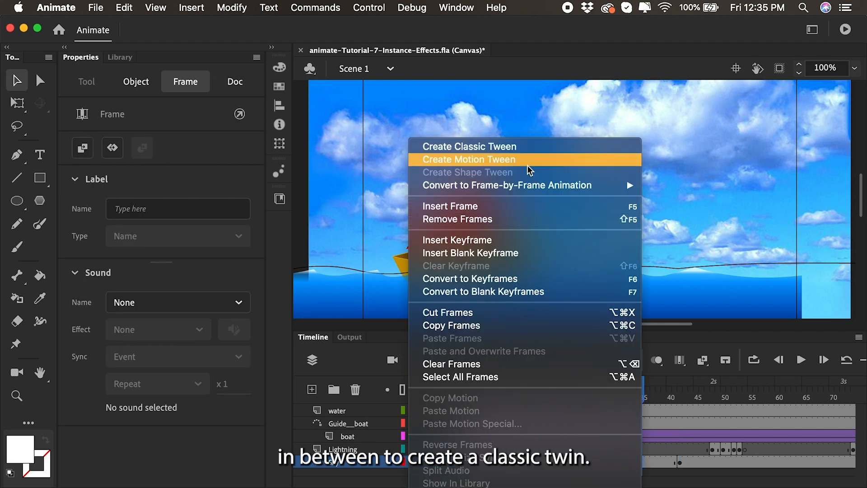
click(517, 148)
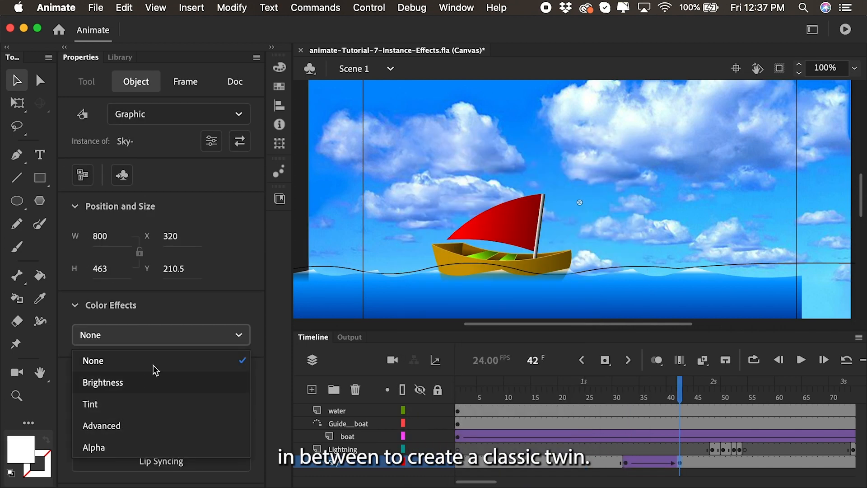
Step: Try a dark gray #666666 tint at 71% on the sky instance at frame 42
click(179, 338)
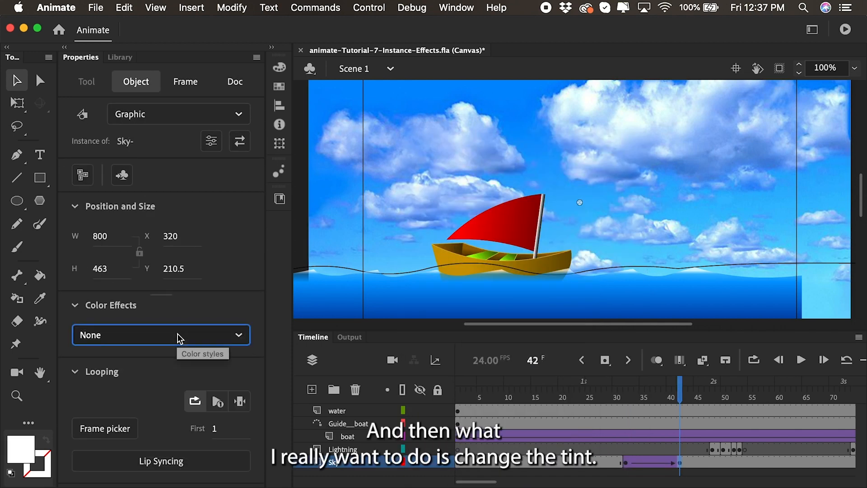
click(180, 337)
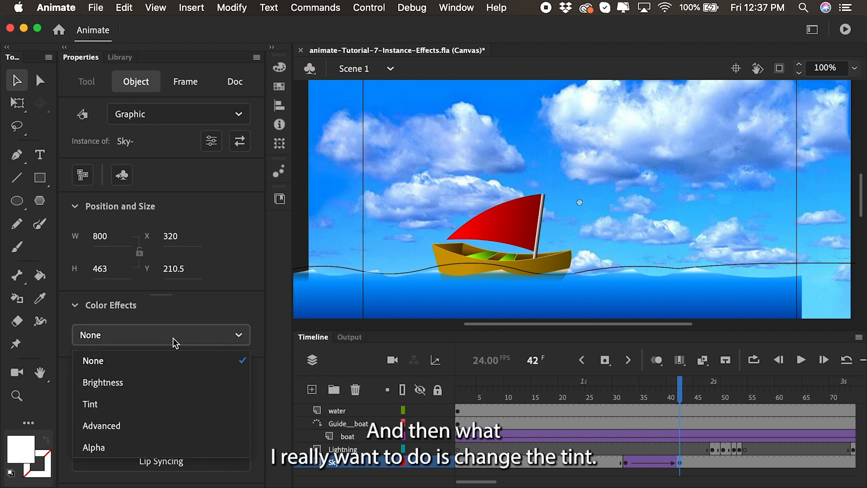
click(129, 400)
click(227, 338)
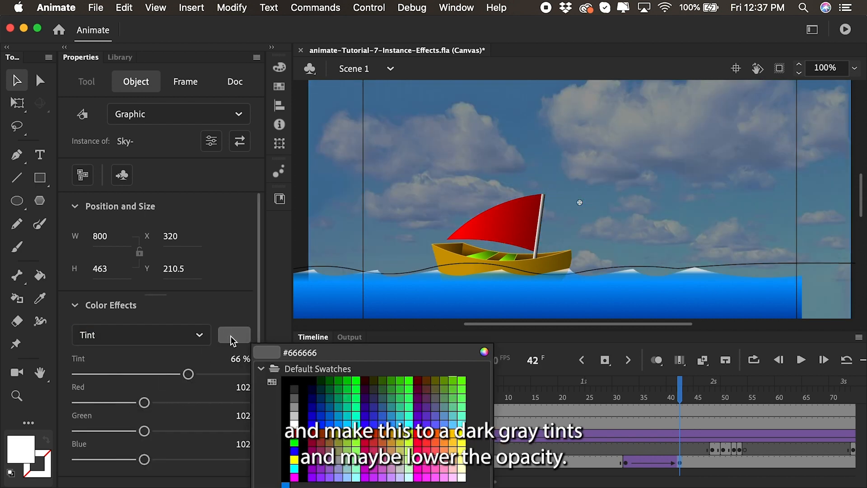
click(293, 399)
mouse_move(188, 374)
mouse_down()
mouse_move(243, 373)
mouse_move(197, 377)
mouse_up()
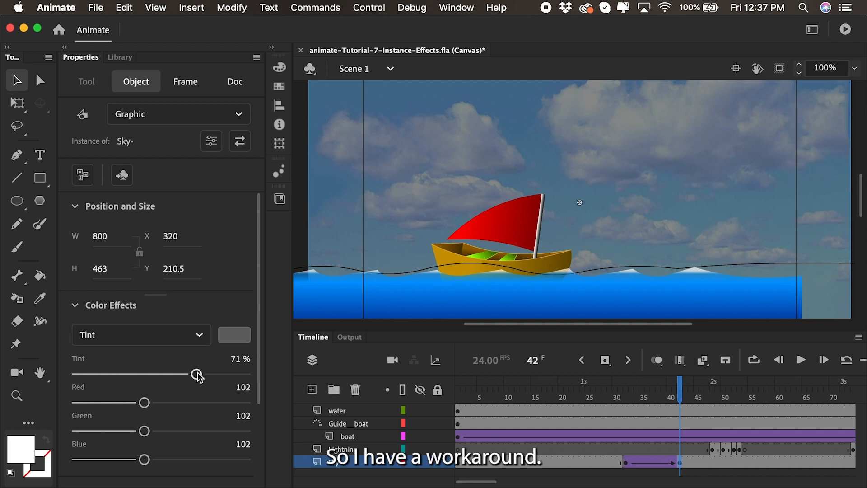
Step: Switch the sky instance's color effect at frame 42 to Alpha at 46% and scrub through the fade
click(199, 334)
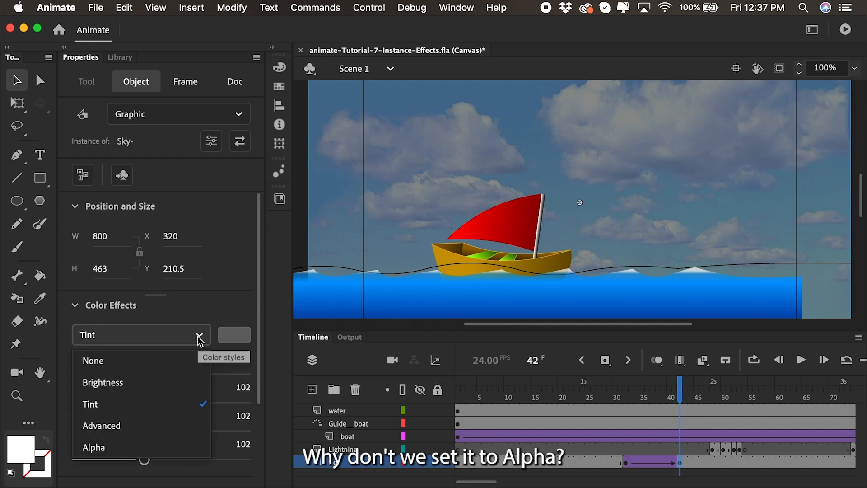
click(127, 449)
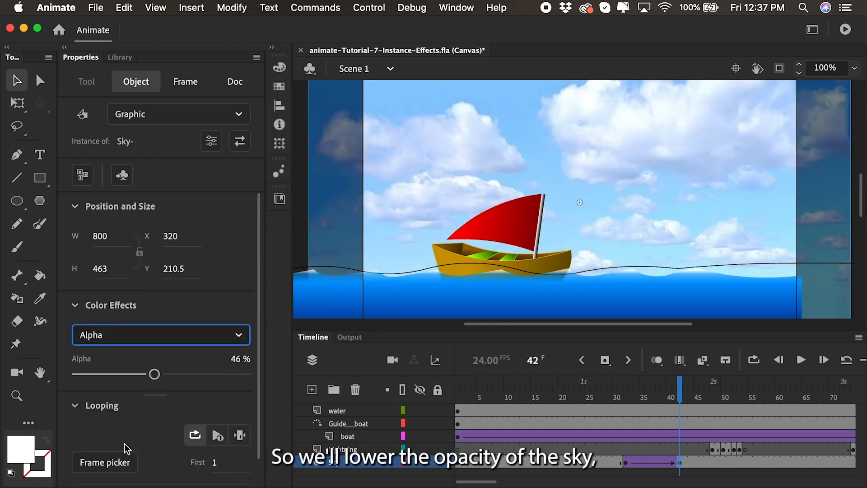
drag(602, 394, 681, 401)
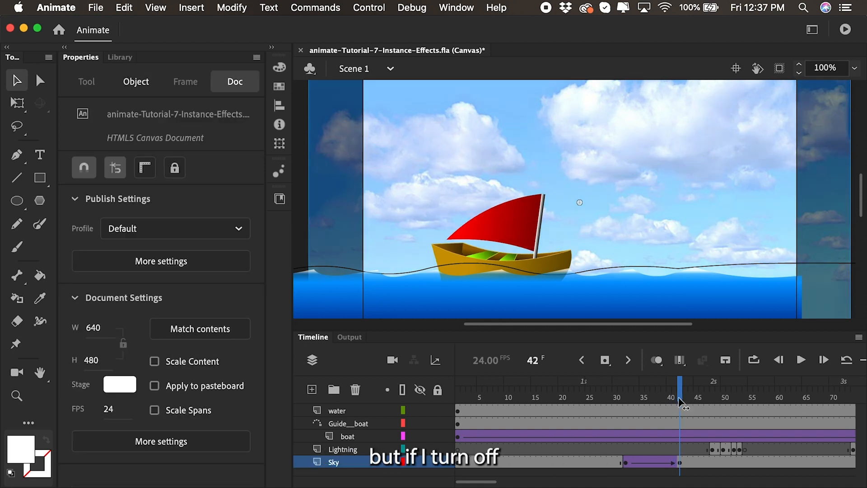
Step: With the Sky layer hidden, set the document's stage color to dark gray, and preview the sky fade up to frame 42
click(421, 462)
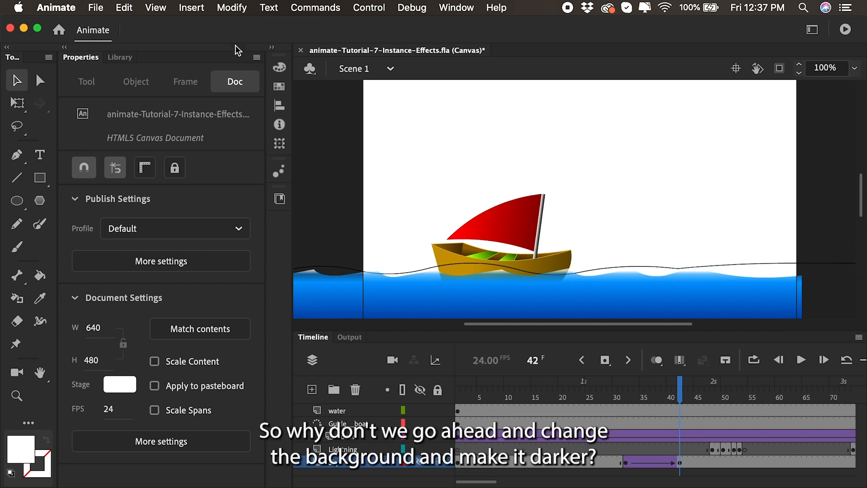
click(230, 7)
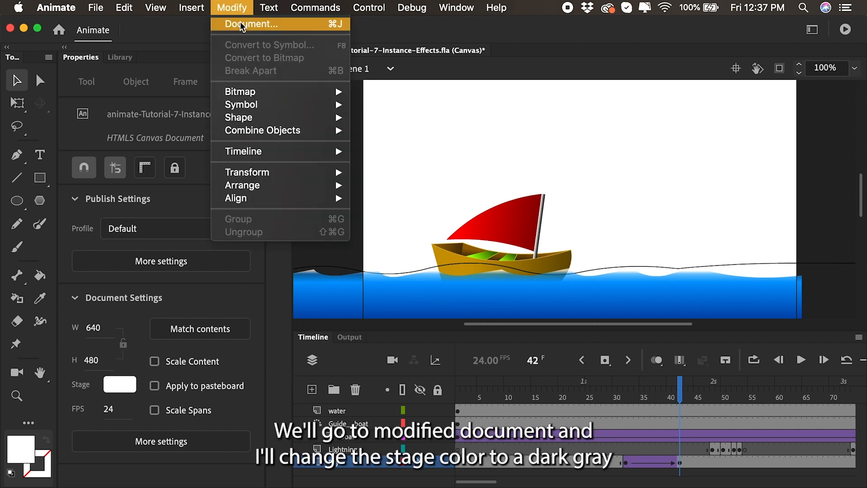
click(240, 21)
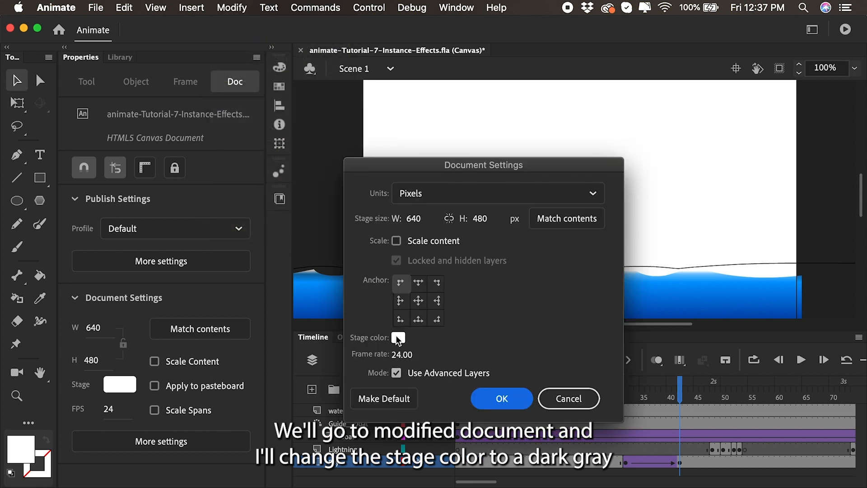
click(398, 337)
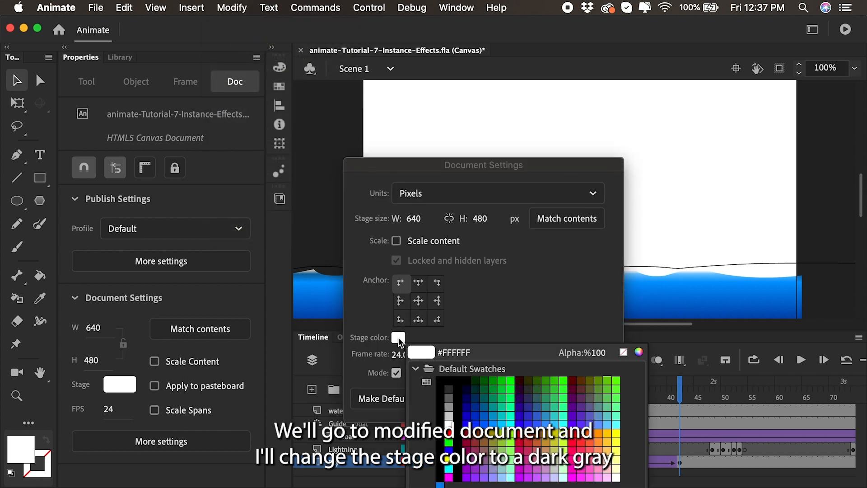
click(448, 397)
click(499, 397)
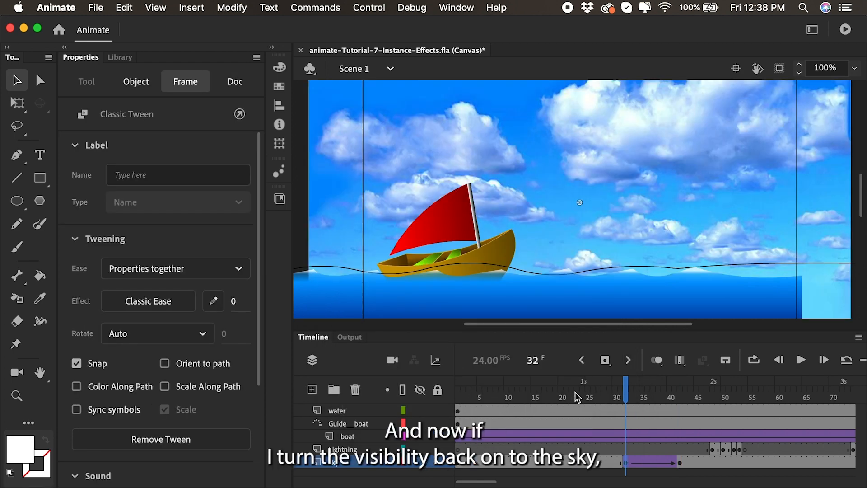
drag(602, 391, 682, 398)
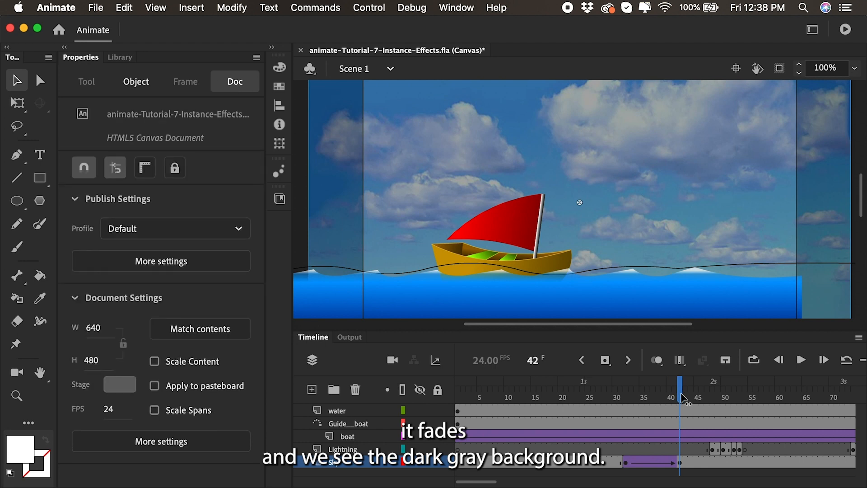
Step: Change the document's stage color to a darker gray swatch
click(242, 8)
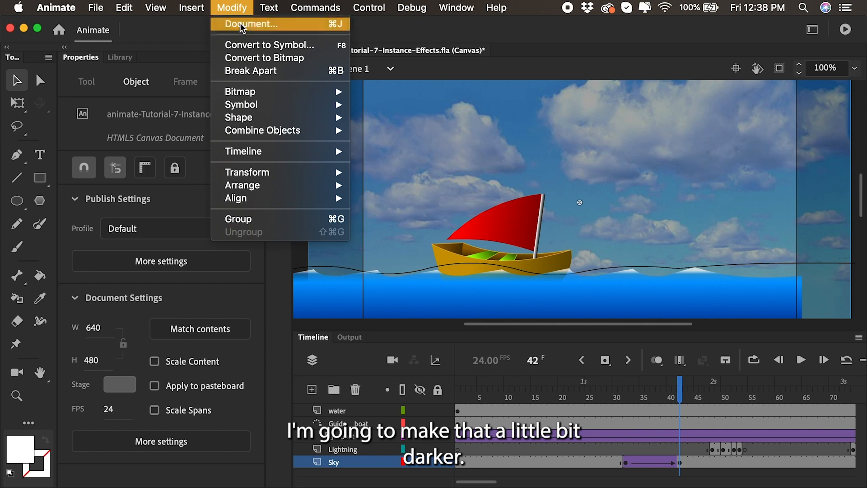
click(240, 25)
click(399, 338)
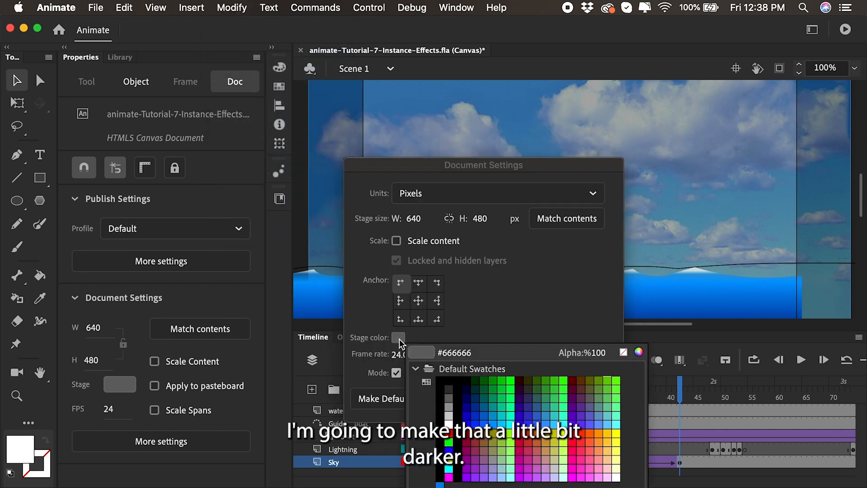
click(450, 391)
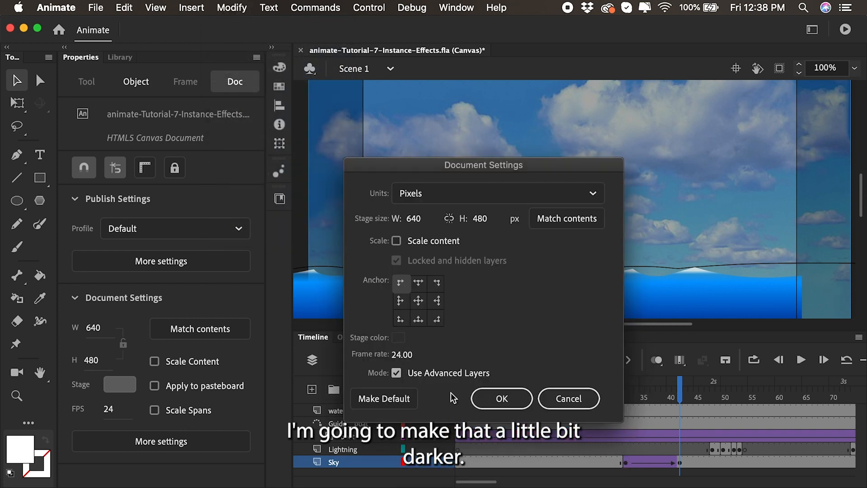
click(495, 401)
Step: Insert keyframes at frames 88 and 101 of the Sky layer and create a classic tween between them
drag(570, 399, 783, 407)
scroll(750, 428, right, 5)
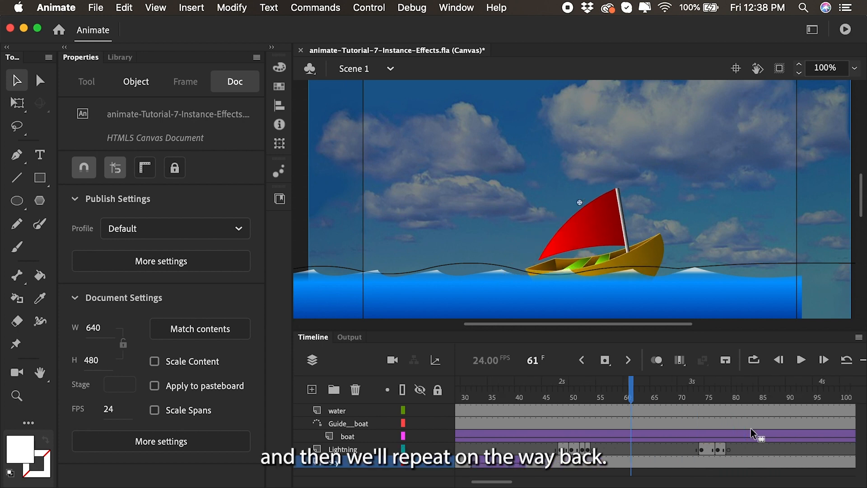
drag(572, 398, 703, 405)
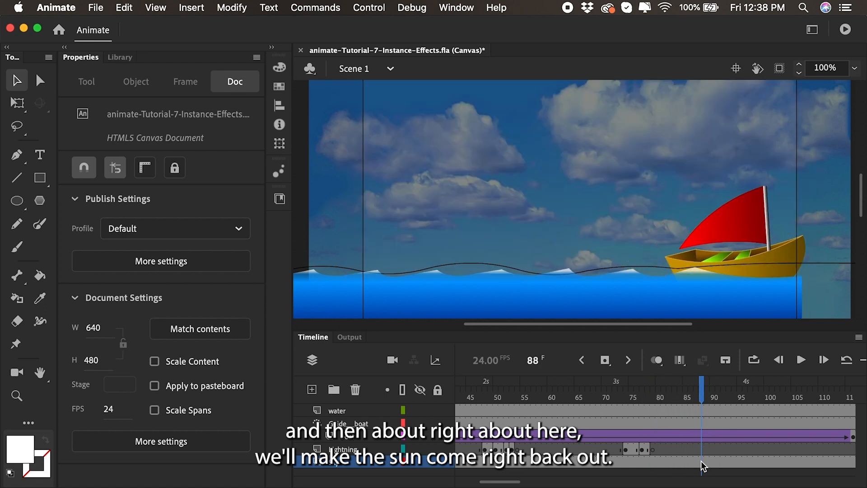
click(605, 360)
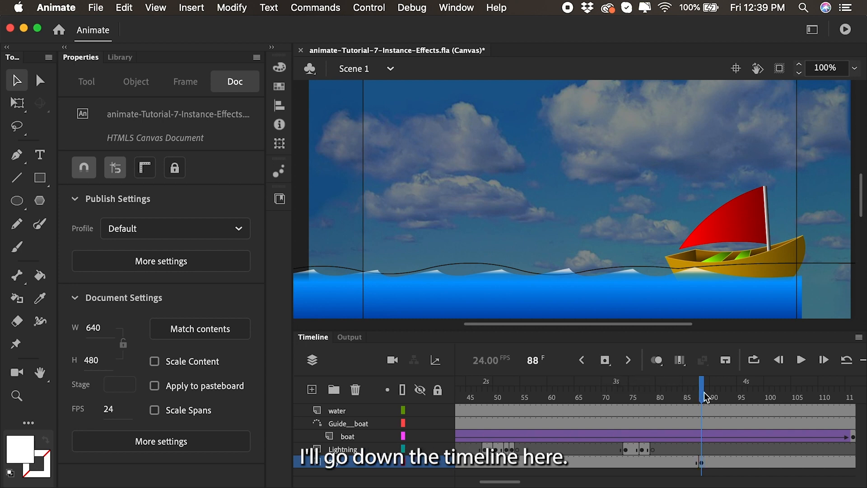
drag(701, 383, 774, 406)
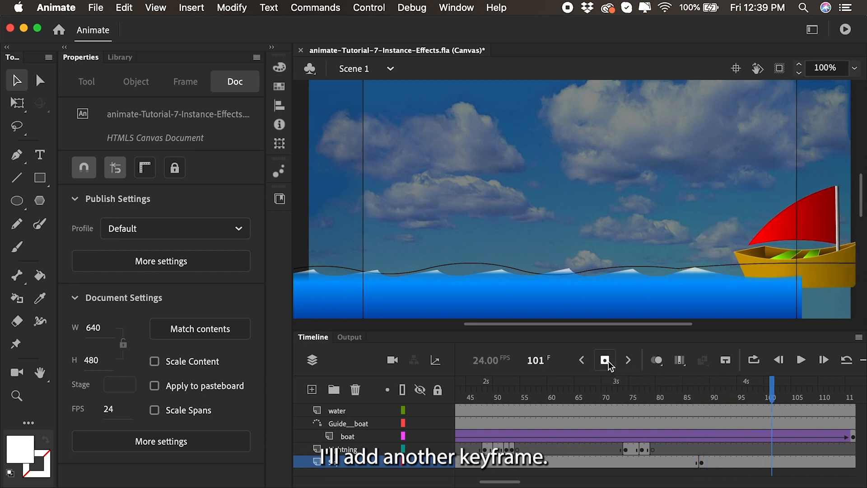
right_click(717, 460)
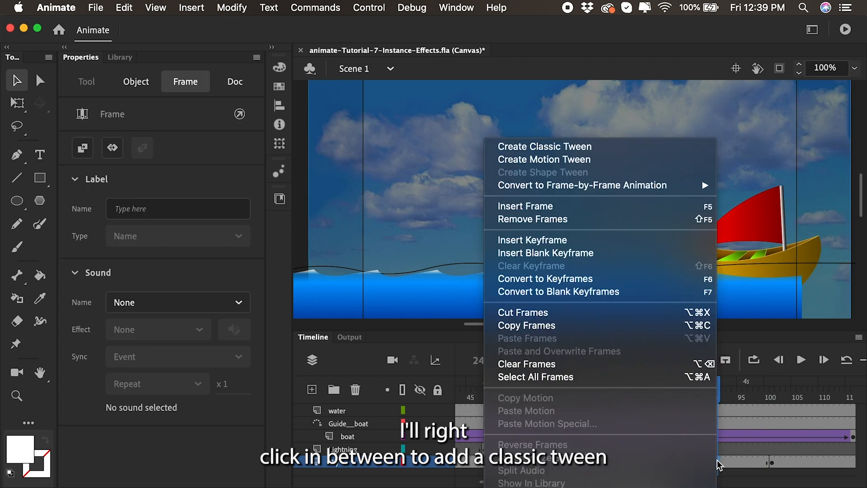
click(579, 148)
Step: Set the sky instance's color effect at frame 101 to None and test the movie
drag(752, 408, 767, 414)
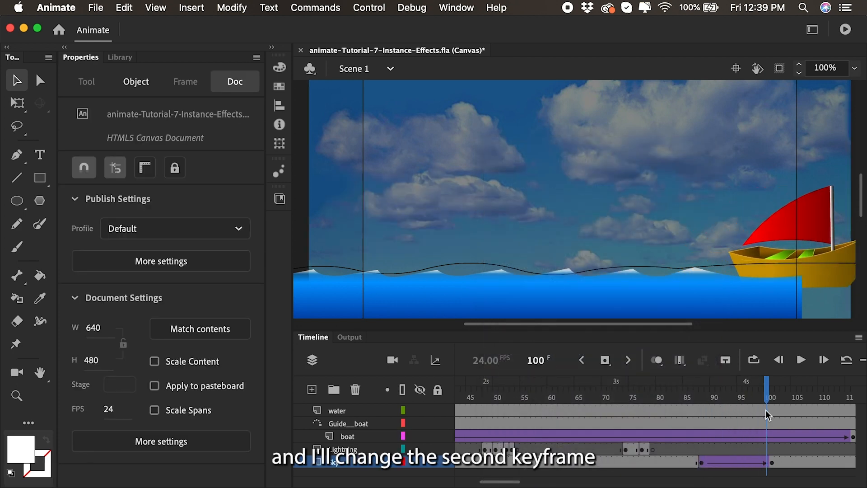
click(772, 463)
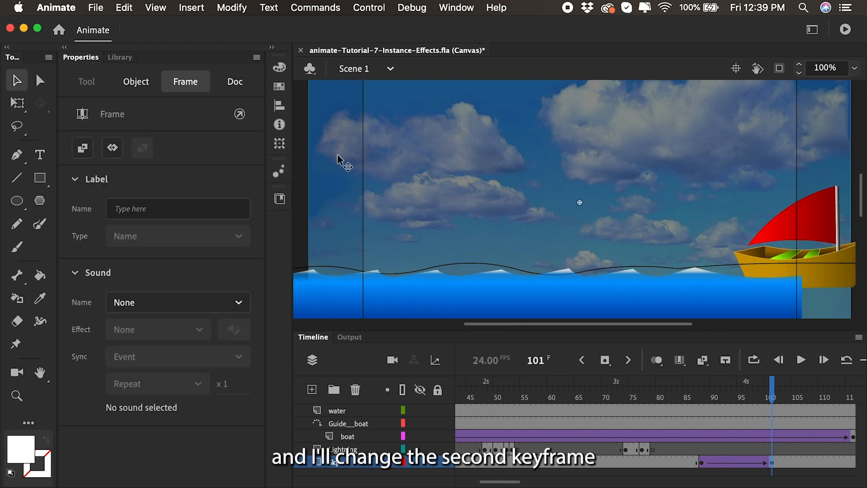
click(139, 85)
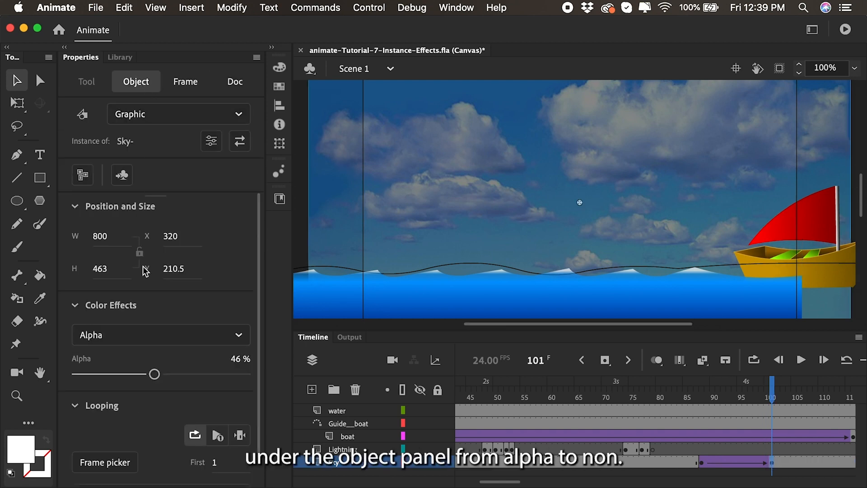
click(150, 334)
click(134, 358)
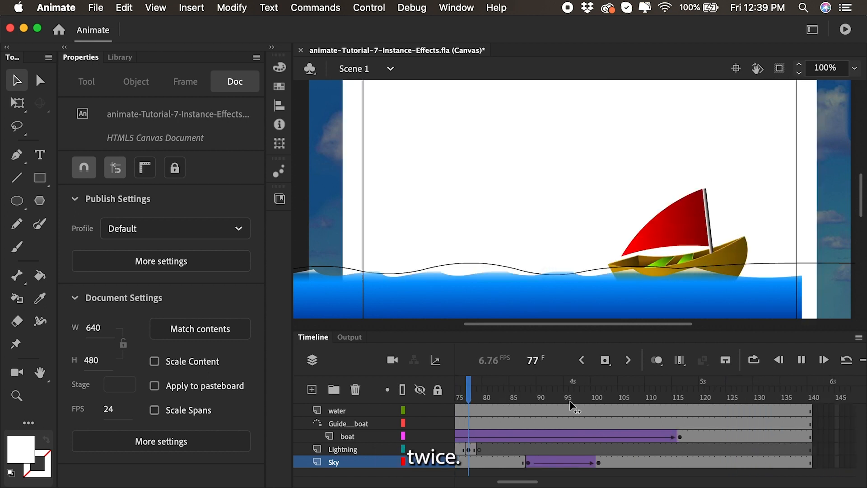
click(547, 401)
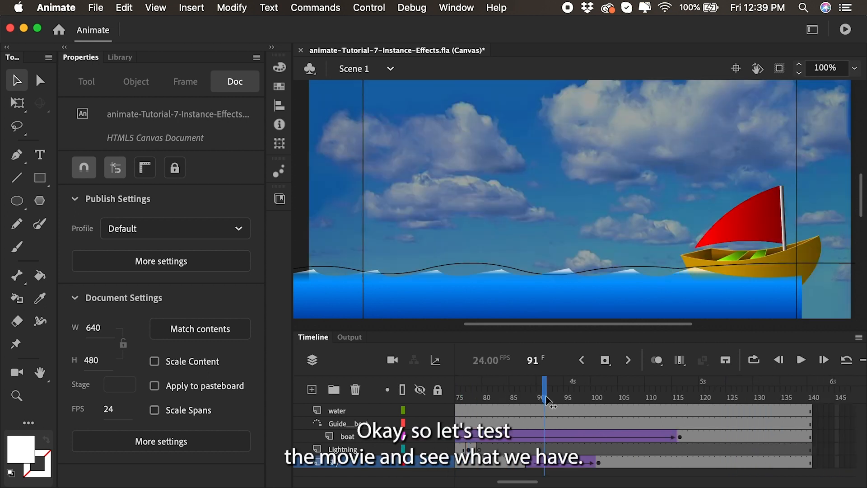
key(super+Return)
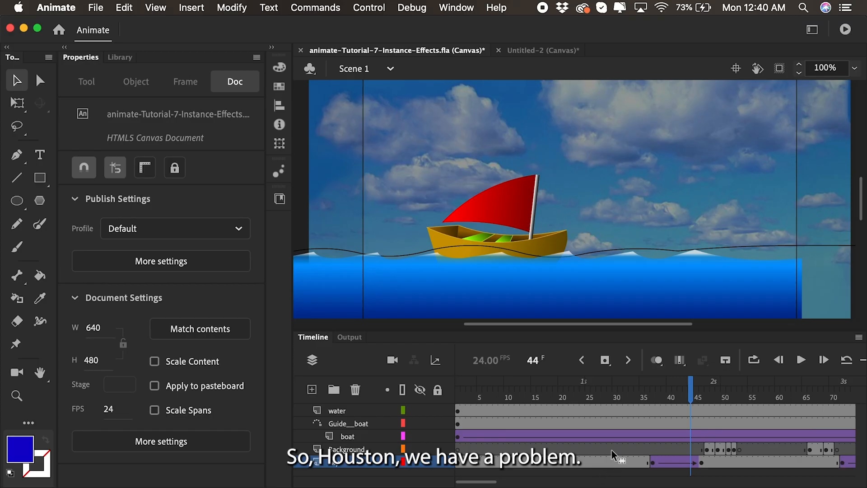
Step: Duplicate the lightning symbol in the library as a movie clip named lightning copy
click(675, 396)
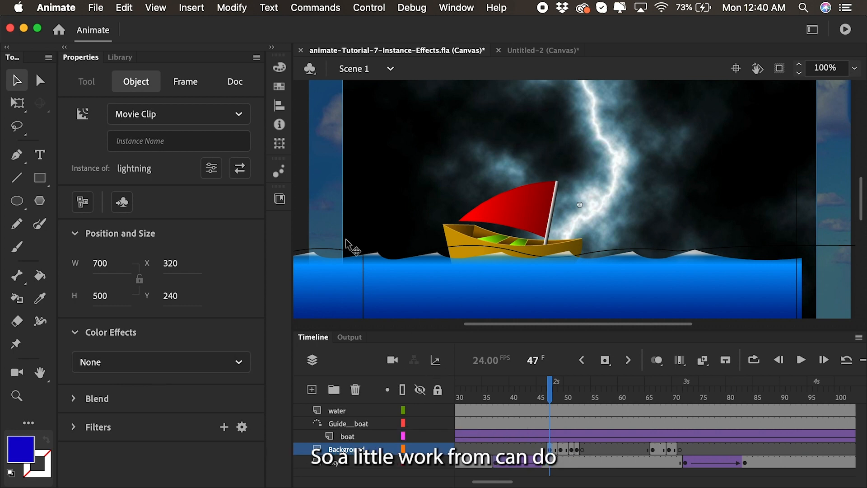
click(120, 57)
right_click(90, 268)
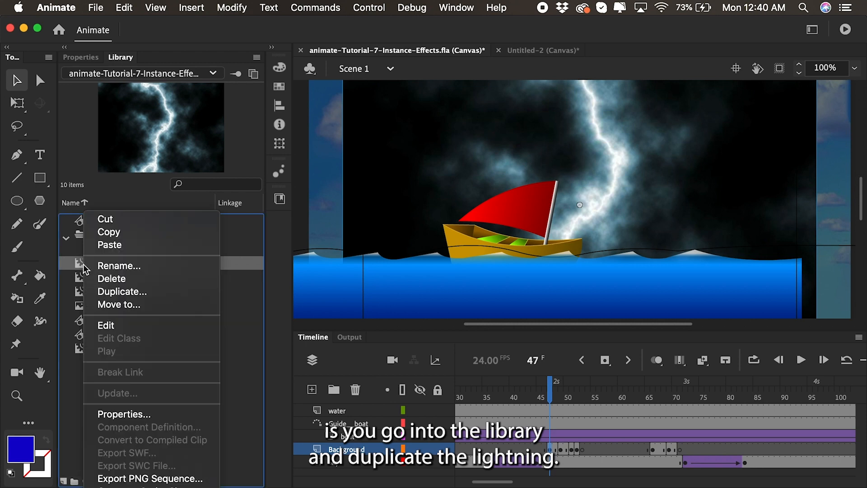
click(104, 292)
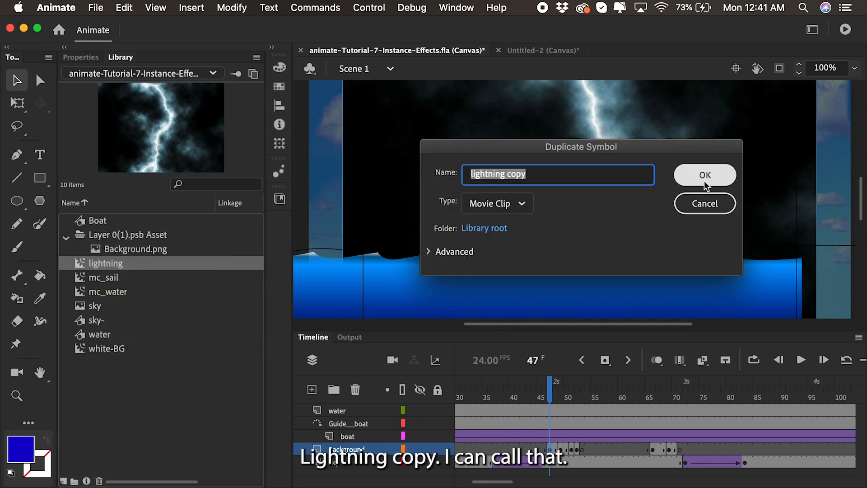
click(690, 173)
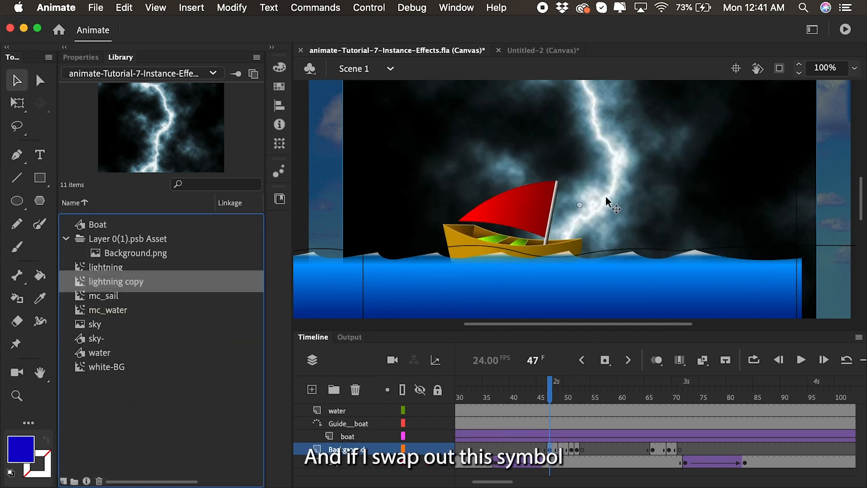
Step: Swap the lightning instances at frames 47 and 51 of the Background layer with the lightning copy symbol
click(81, 57)
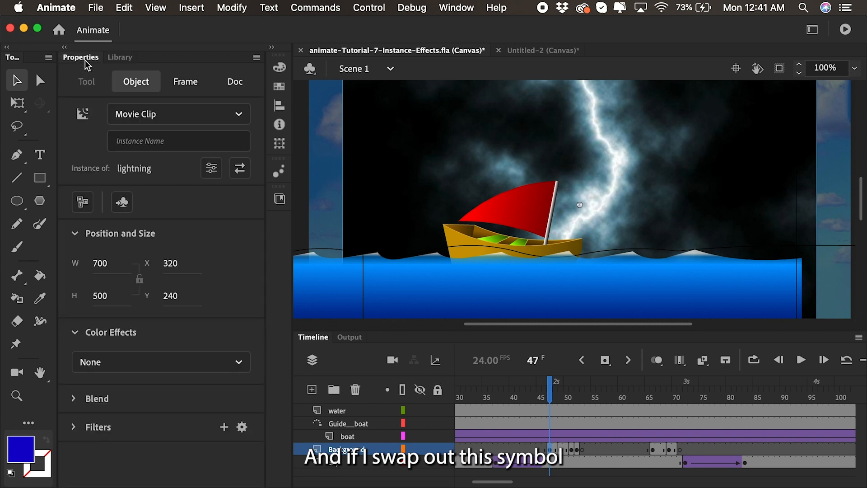
click(240, 169)
click(389, 194)
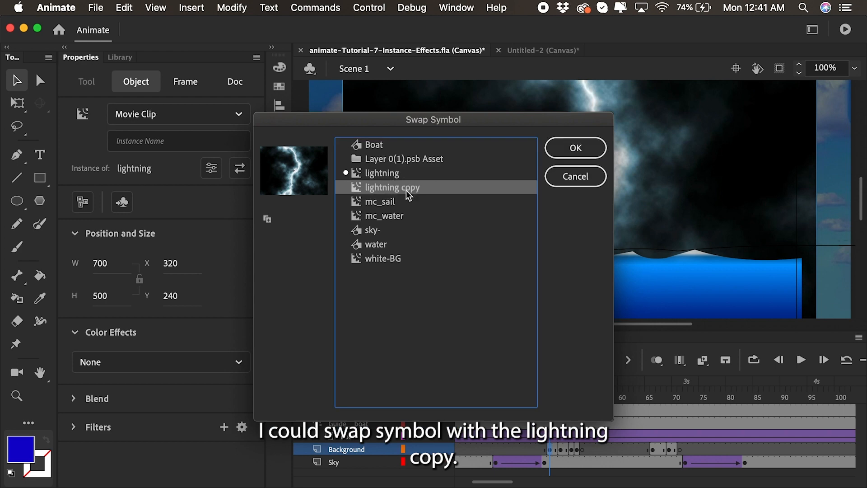
click(572, 156)
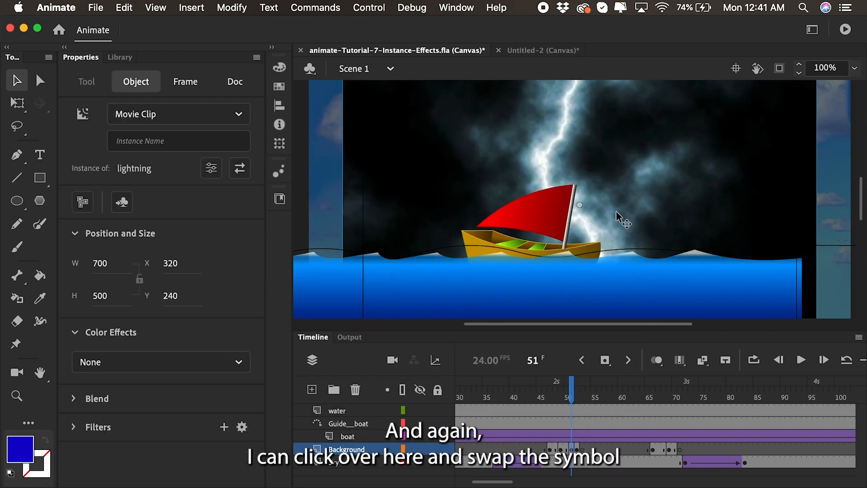
click(240, 169)
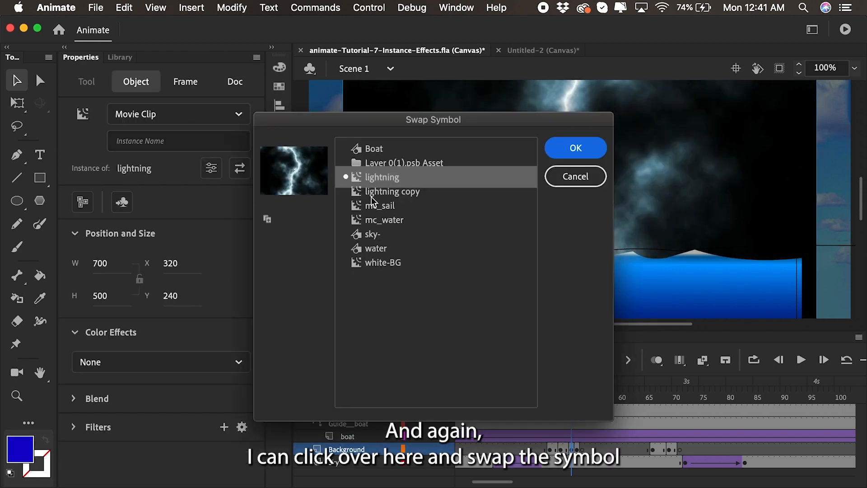
click(410, 191)
click(575, 149)
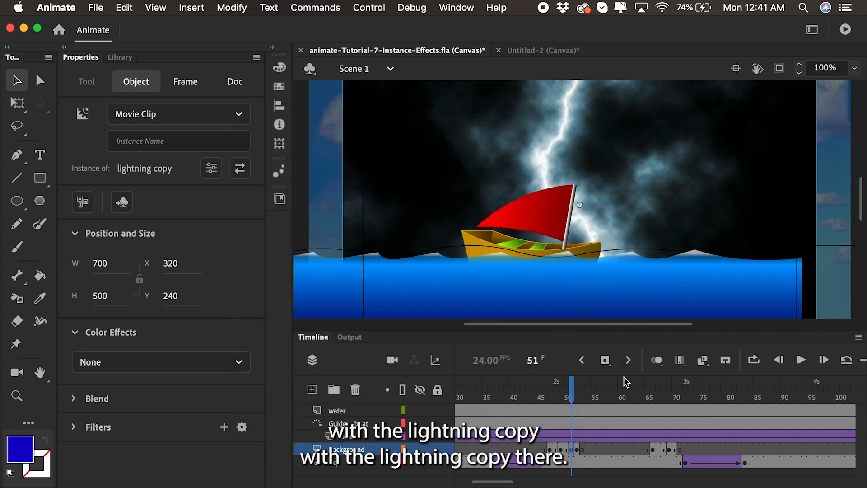
Step: Swap the lightning instance at frame 67 with the lightning copy symbol and test the movie
mouse_move(656, 394)
mouse_down()
mouse_move(668, 395)
mouse_move(658, 396)
mouse_up()
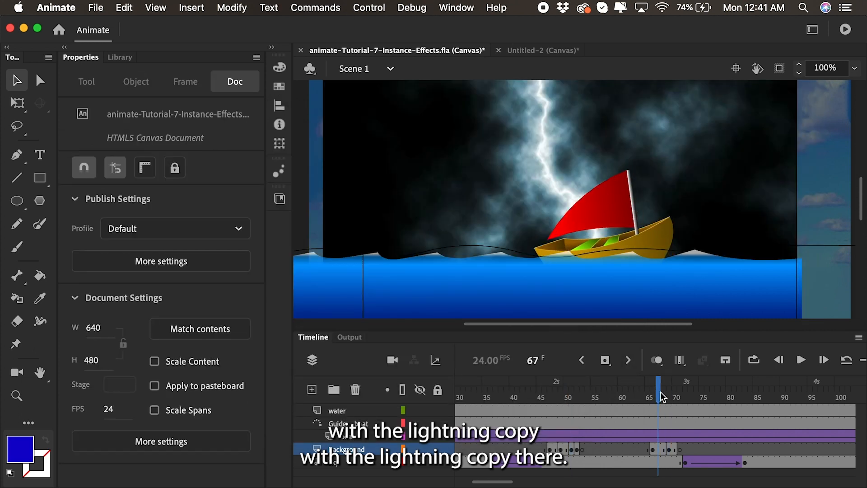
click(652, 135)
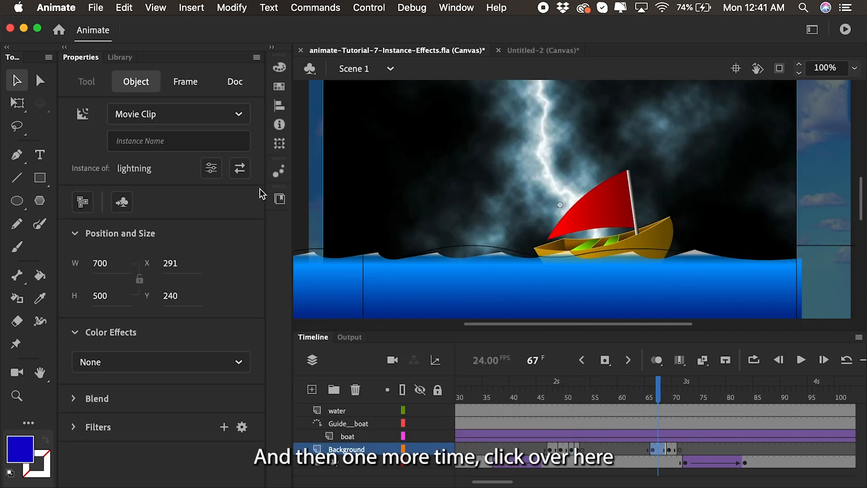
click(240, 168)
click(409, 189)
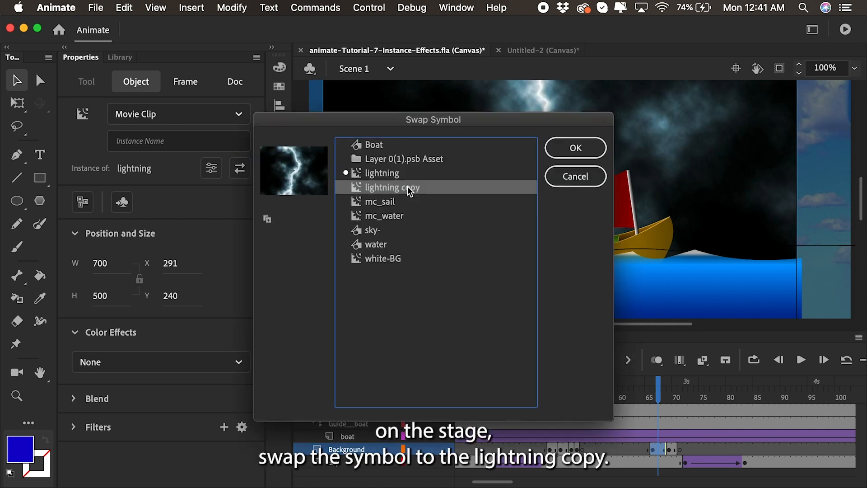
click(573, 153)
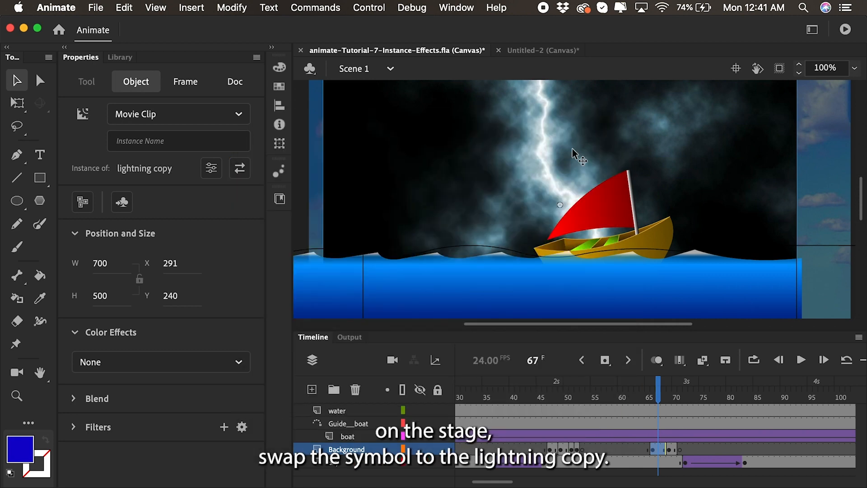
key(super+Return)
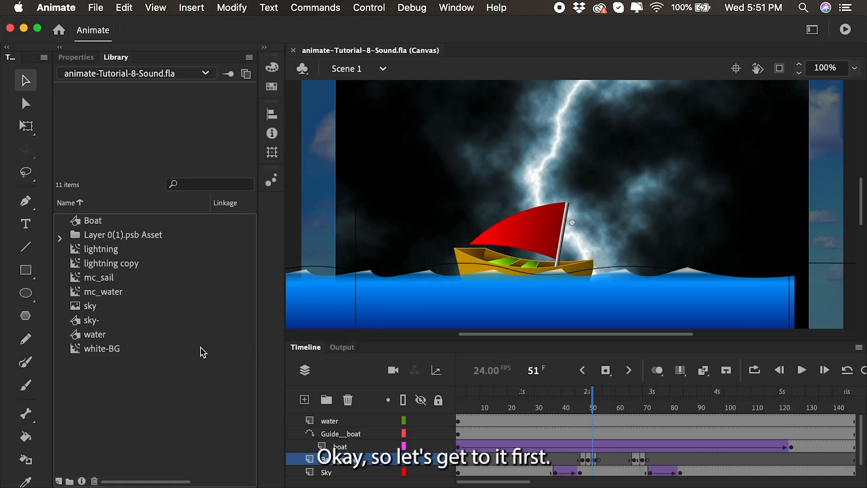
Step: Add a folder named Lightning Assets to the library of animate-Tutorial-8-Sound.fla
click(201, 351)
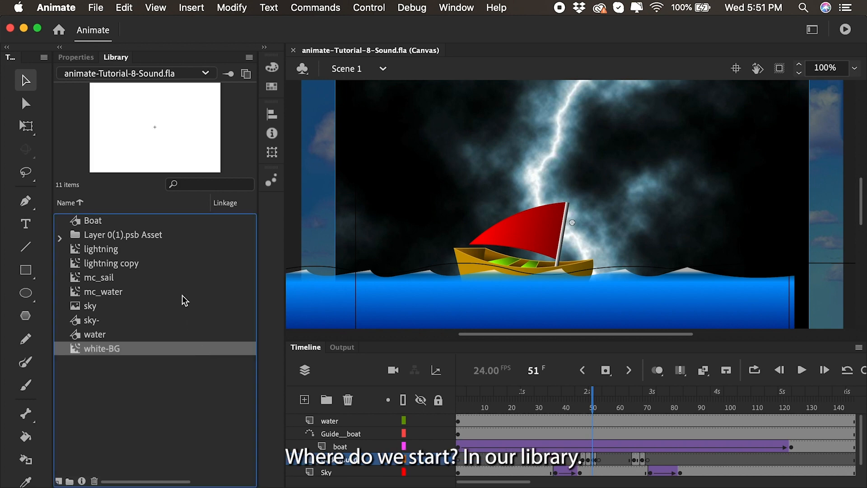
click(165, 387)
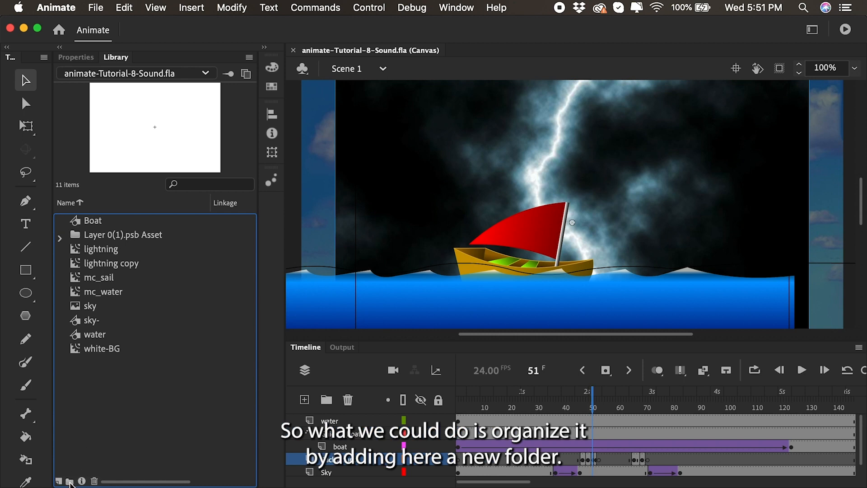
click(69, 481)
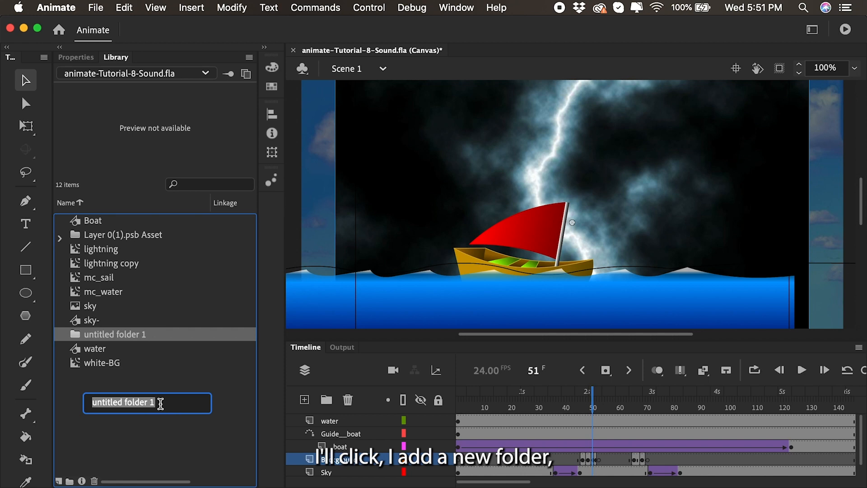
text(Light)
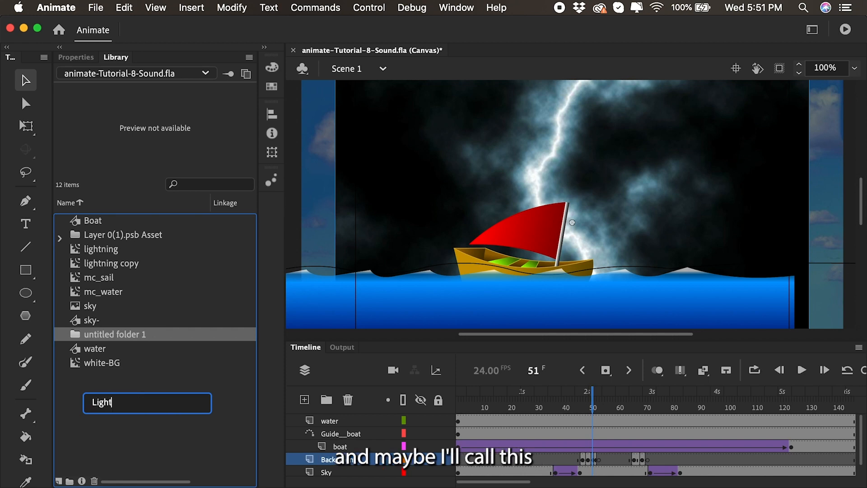
text(ning Asset)
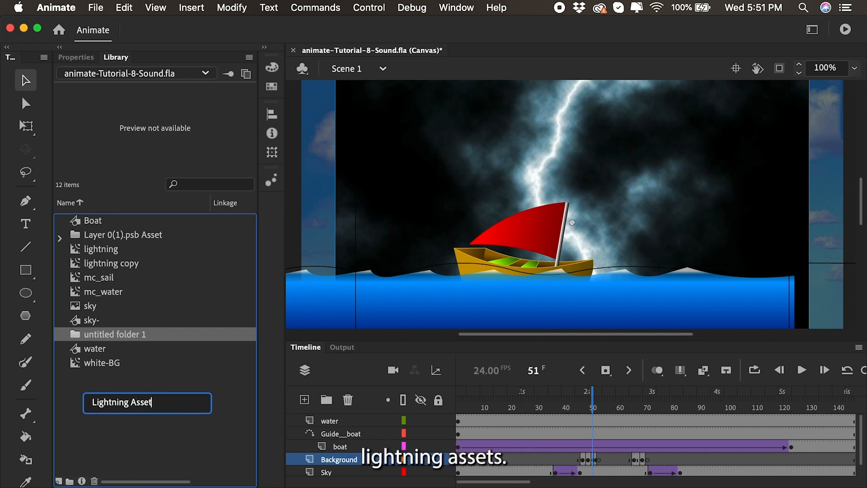
text(s)
key(Return)
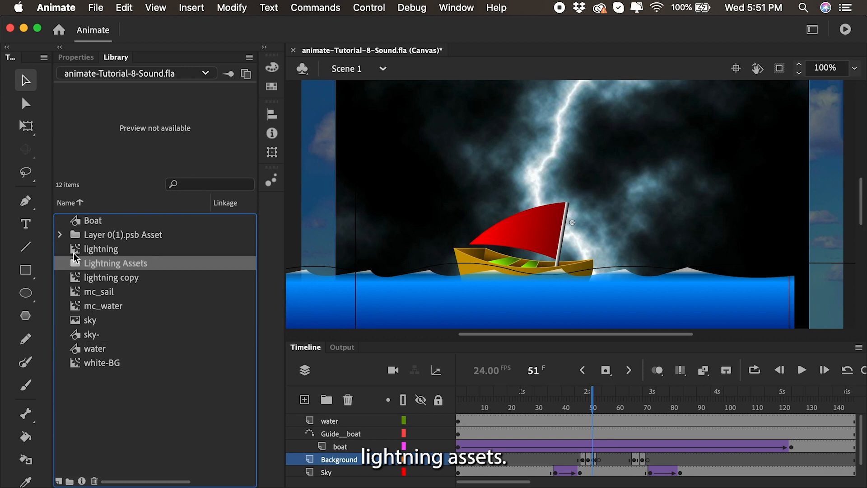
Step: Move the Layer 0(1).psb Asset folder and the lightning and lightning copy symbols into the Lightning Assets library folder
click(97, 237)
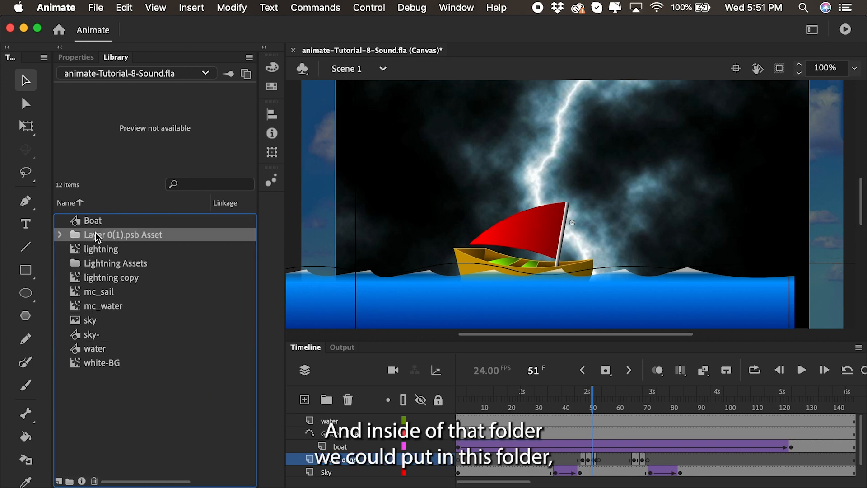
drag(97, 237, 78, 239)
click(79, 239)
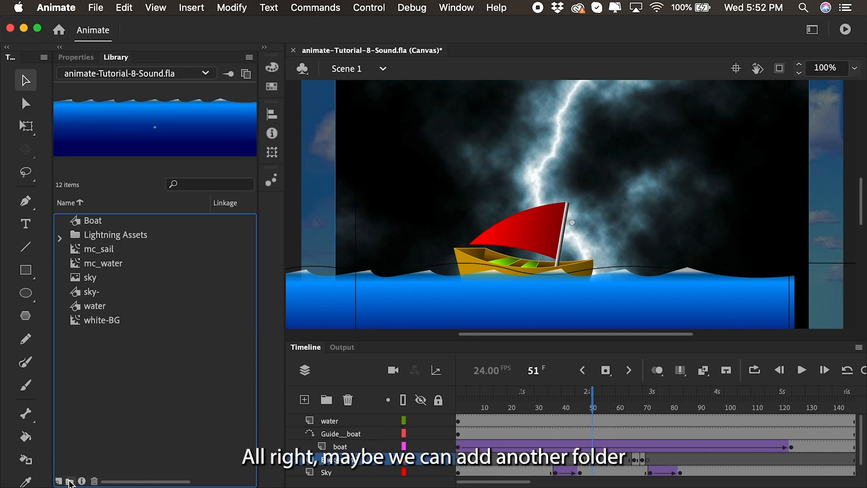
Step: Add a new library folder named SOUND
click(69, 480)
text(S)
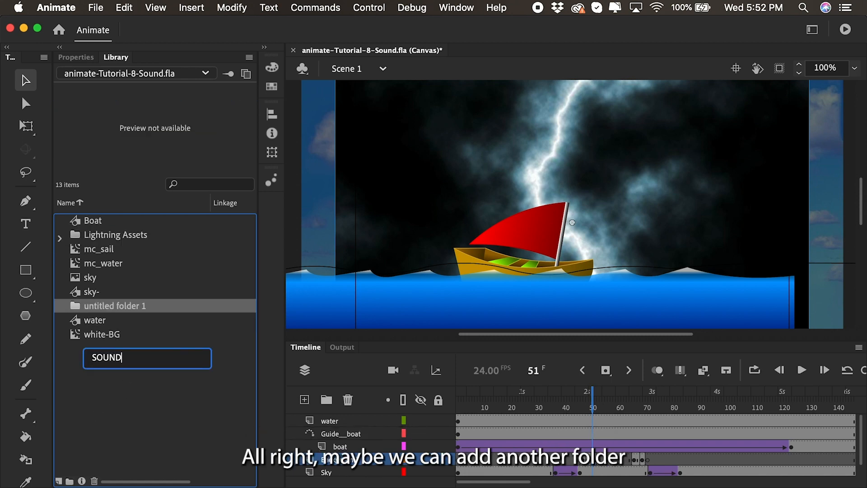
text(OUND)
key(Return)
double_click(88, 309)
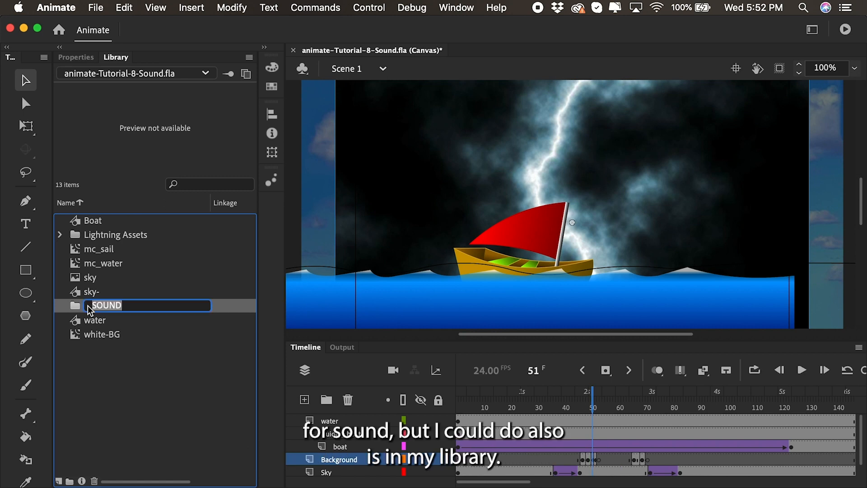
click(95, 366)
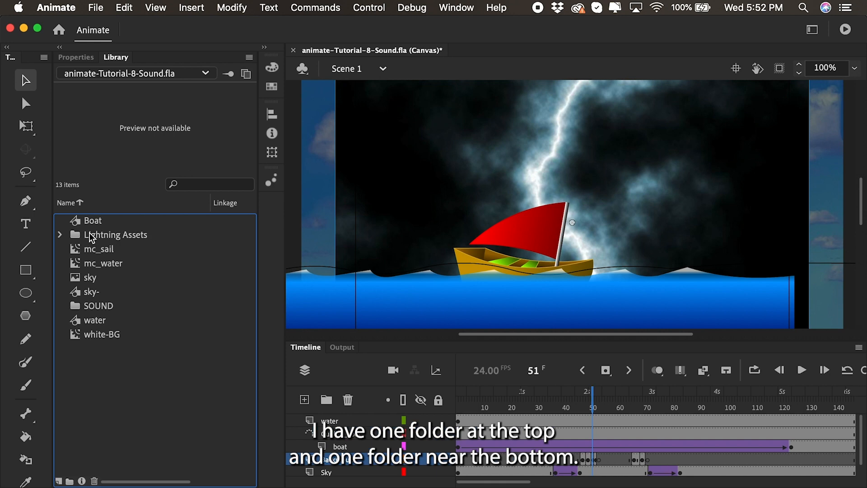
Step: Rename the SOUND library folder as _SOUND and the Lightning Assets folder as _Lightning Assets
double_click(95, 306)
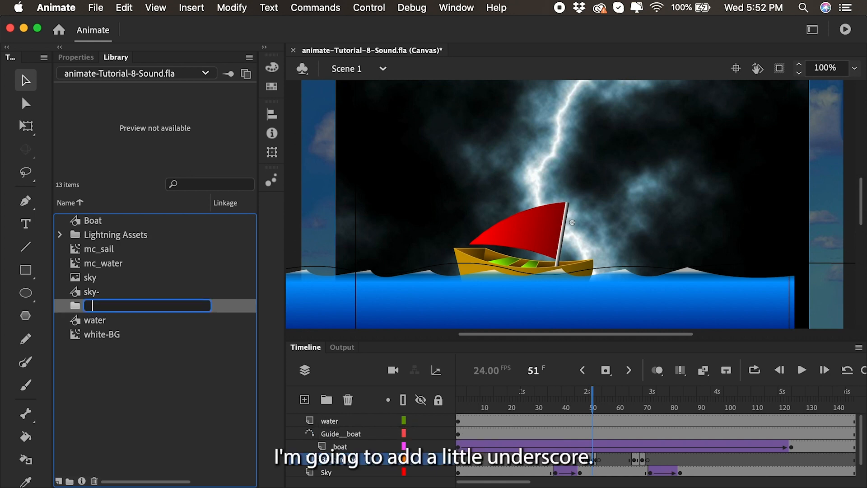
text(_SOUND)
key(Return)
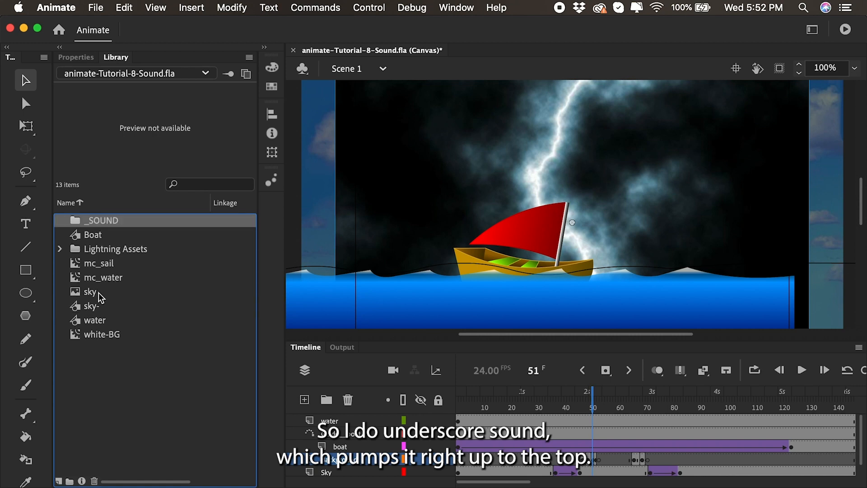
double_click(91, 249)
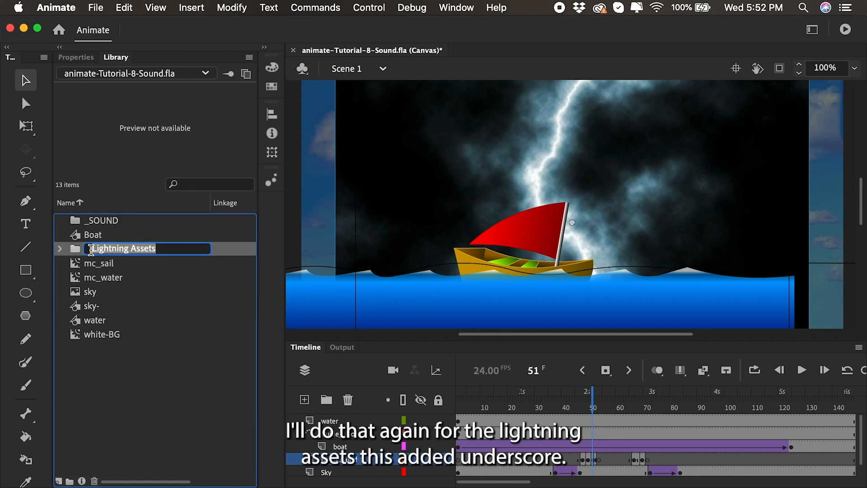
click(91, 250)
text(_)
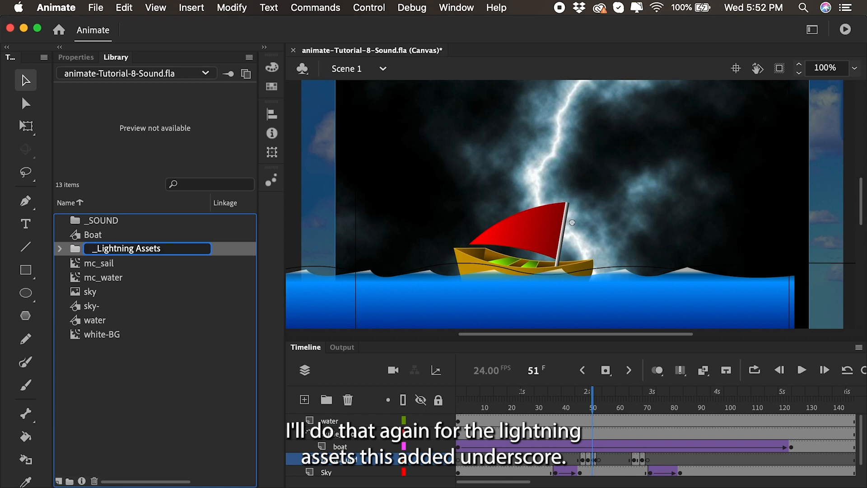
key(Return)
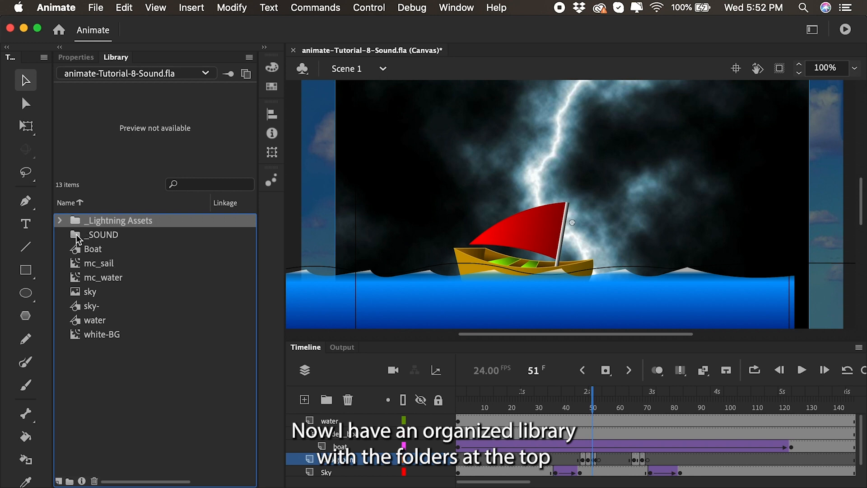
click(152, 263)
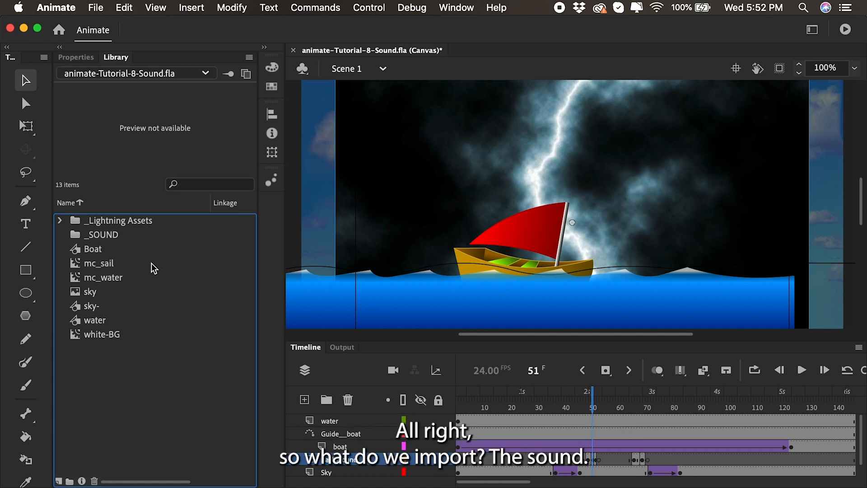
click(96, 8)
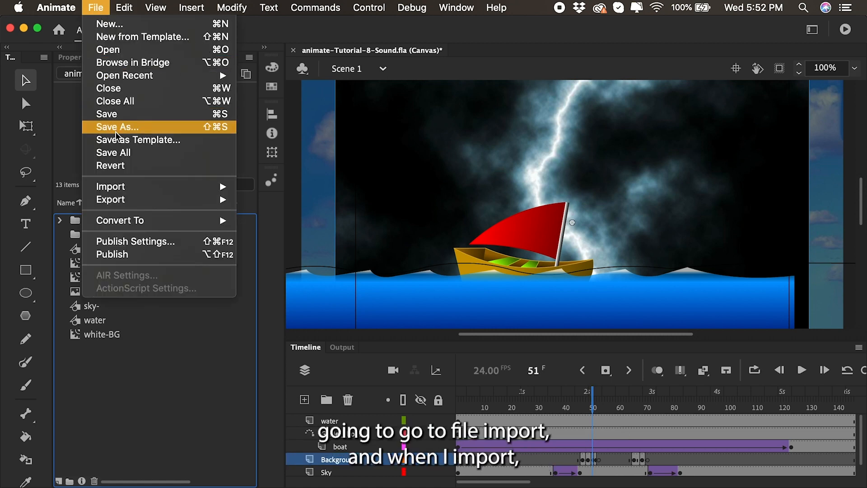
mouse_move(130, 189)
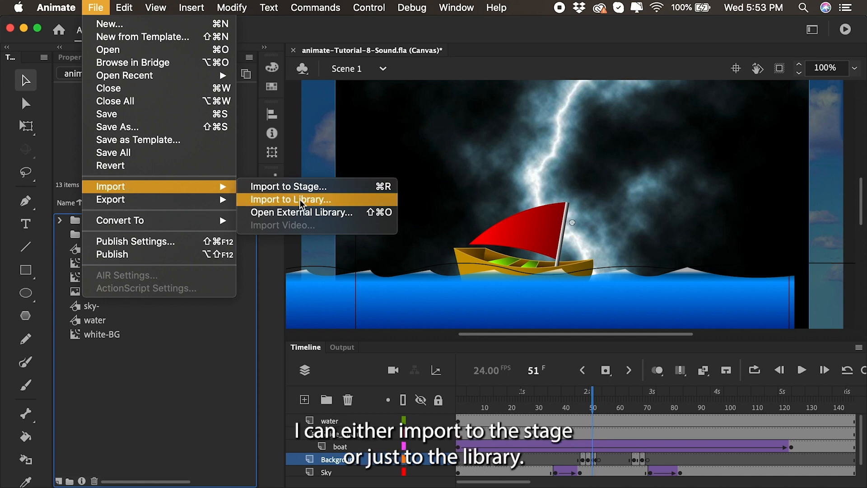
click(271, 308)
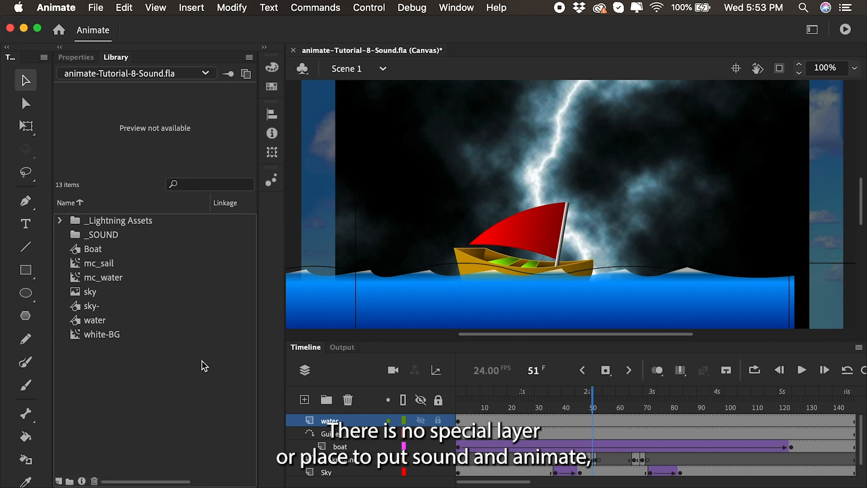
Step: Add a layer named Waves above the water layer in the timeline
click(306, 401)
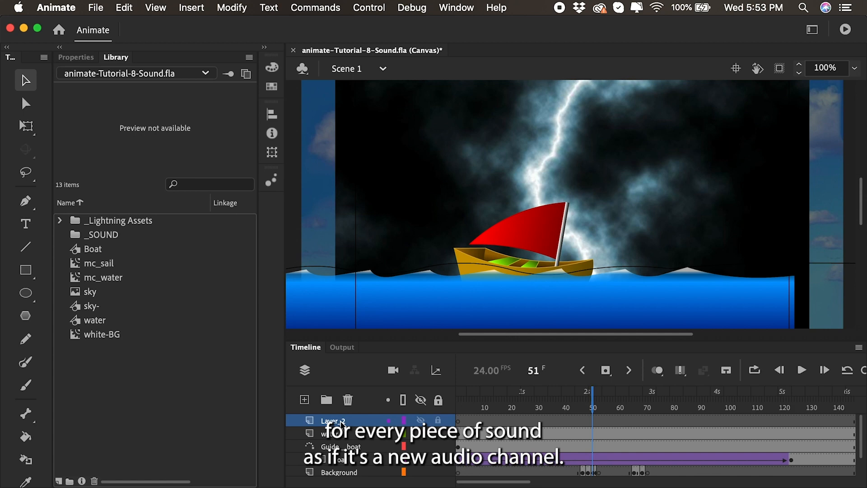
double_click(341, 420)
text(Waves)
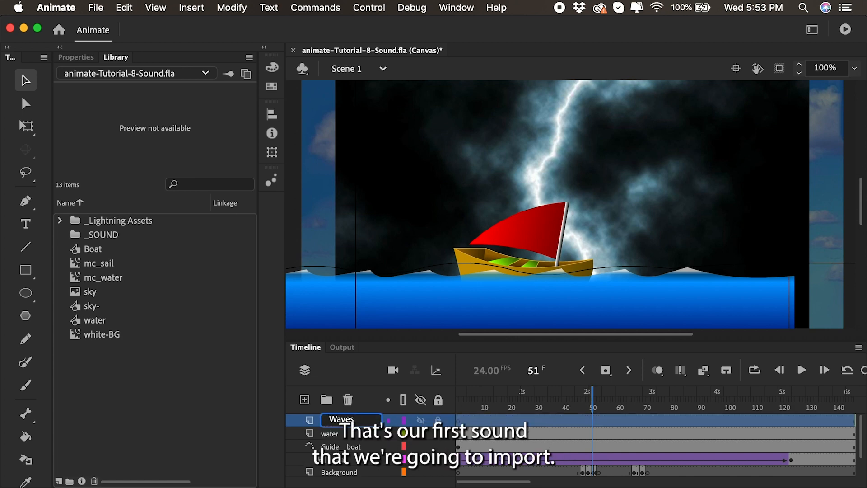
key(Return)
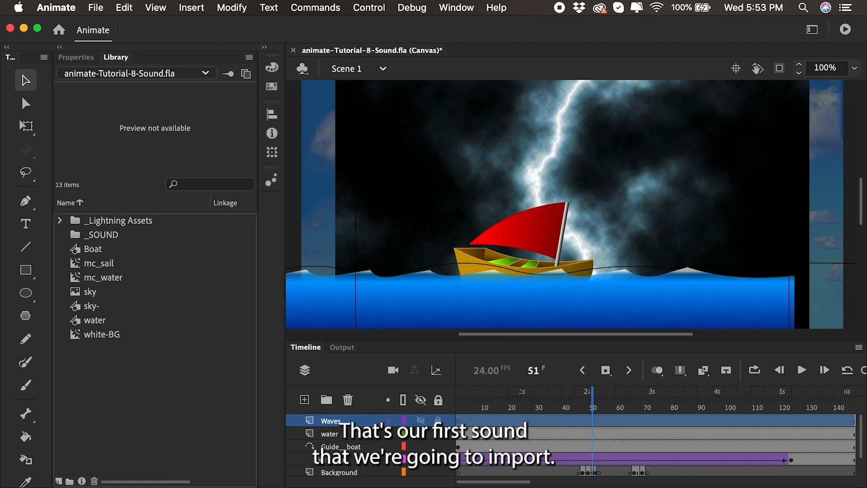
Step: Import Waves.mp3 from the sounds folder to the stage at the start of the Waves layer
click(460, 420)
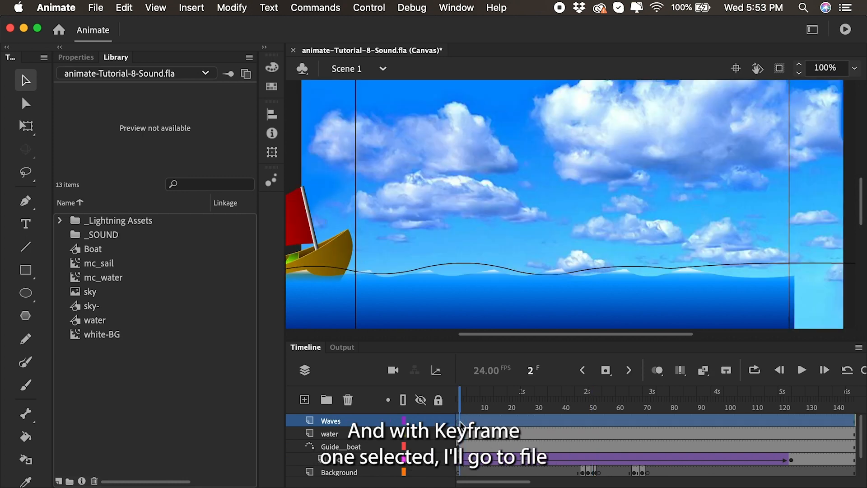
click(96, 8)
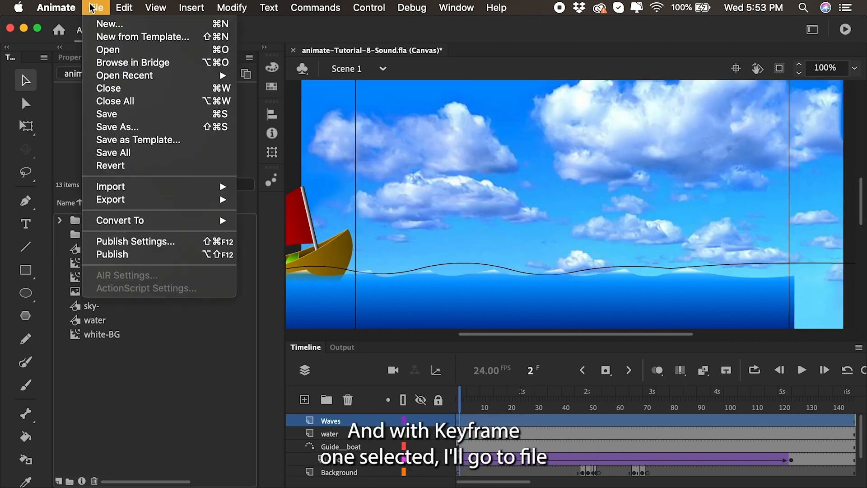
mouse_move(135, 186)
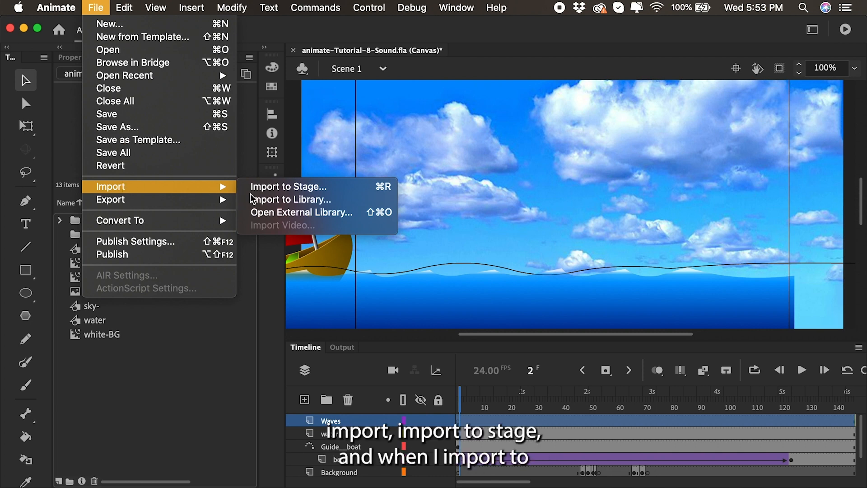
click(284, 189)
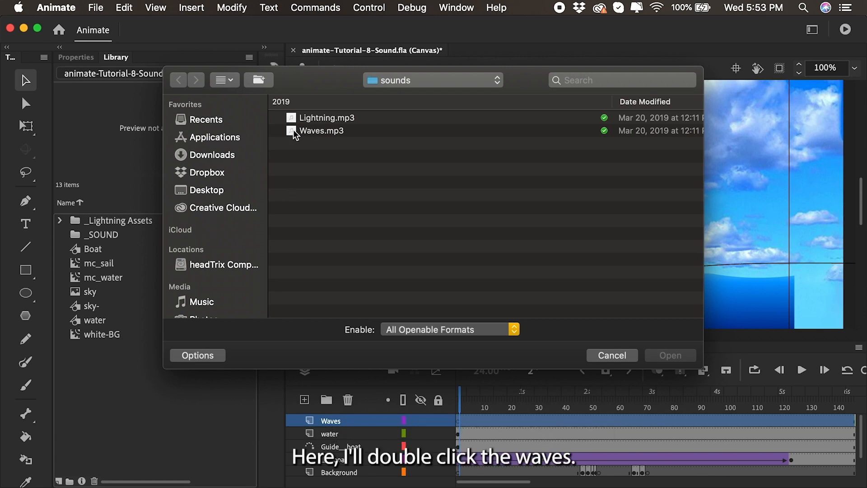
double_click(294, 131)
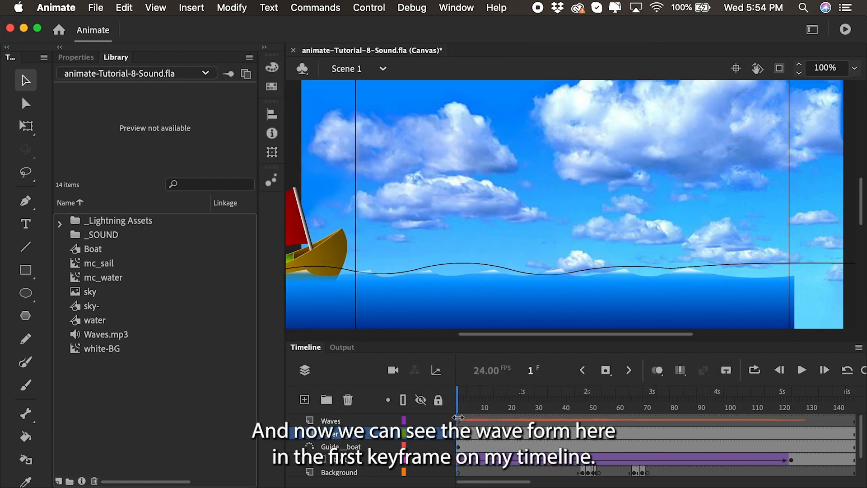
Step: Move Waves.mp3 into the _SOUND library folder and play the animation in the timeline
click(461, 422)
click(475, 419)
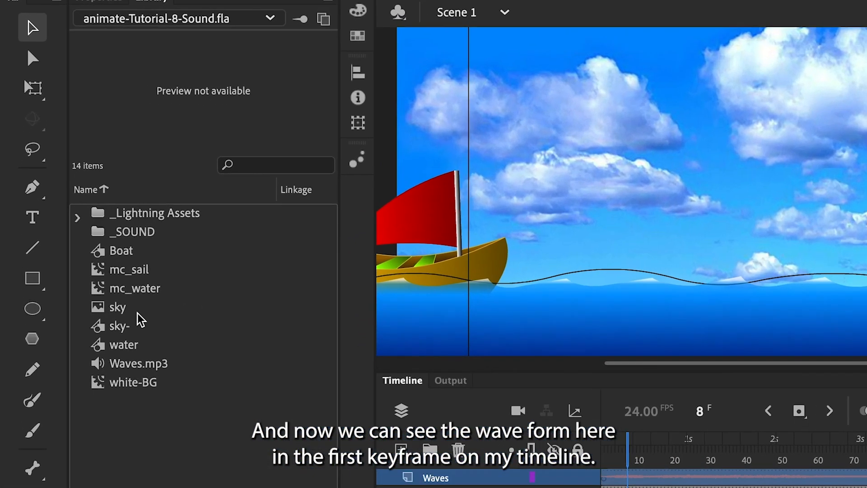
click(144, 365)
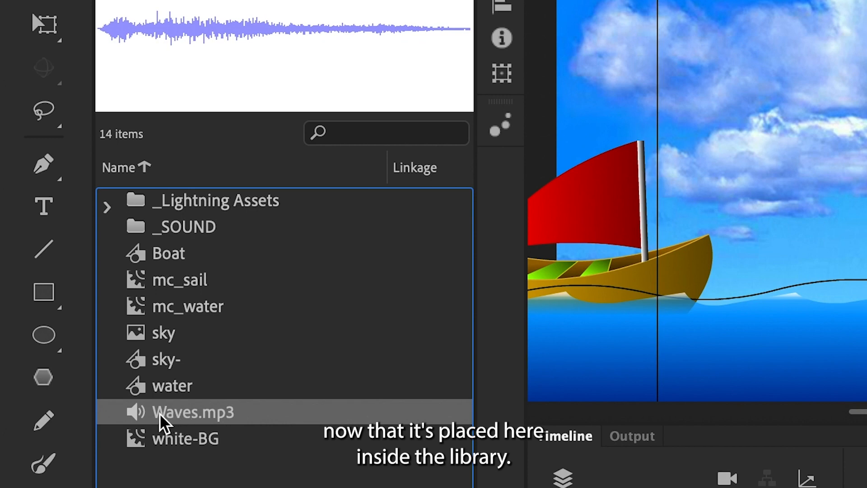
drag(160, 422, 185, 242)
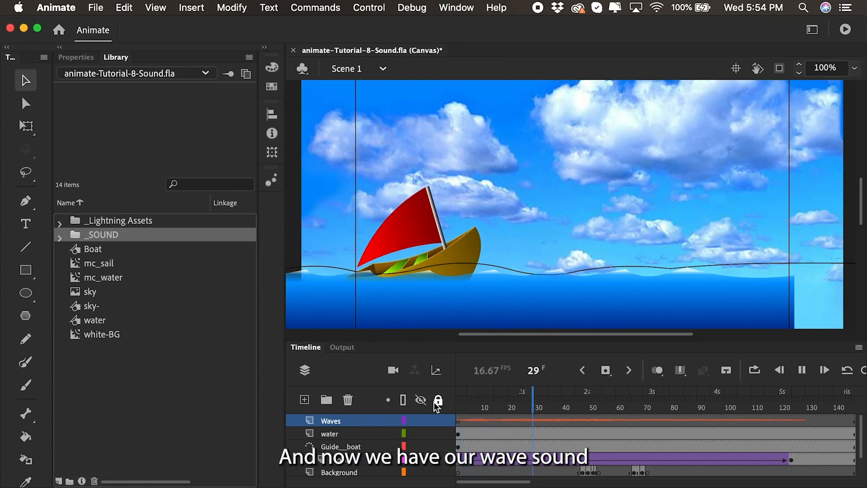
key(Return)
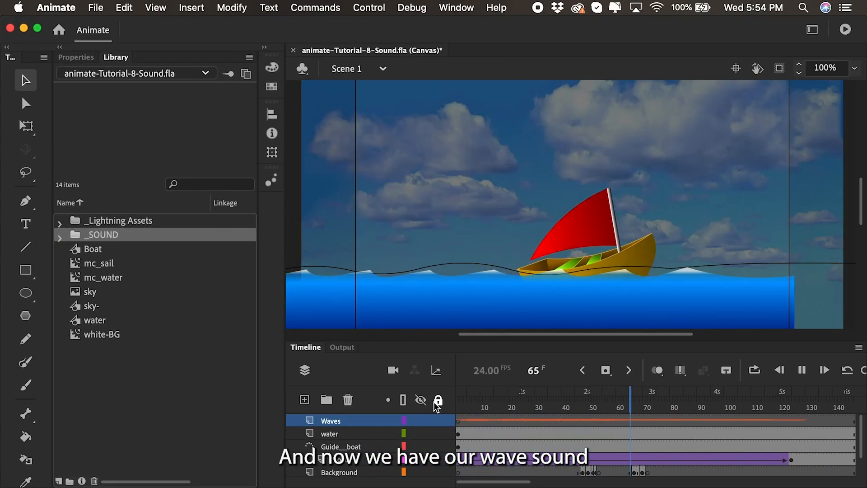
Step: In the frame properties for the start of the Waves layer, choose Waves.mp3 as the sound with Event sync
click(459, 421)
click(460, 422)
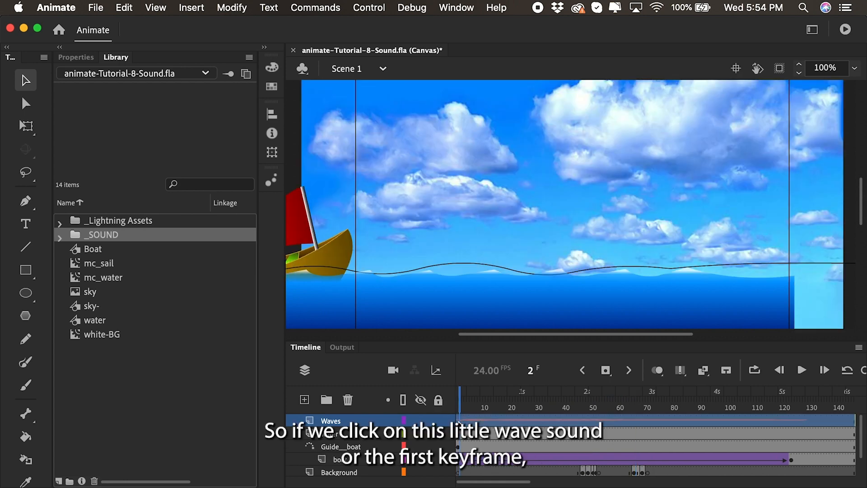
click(75, 57)
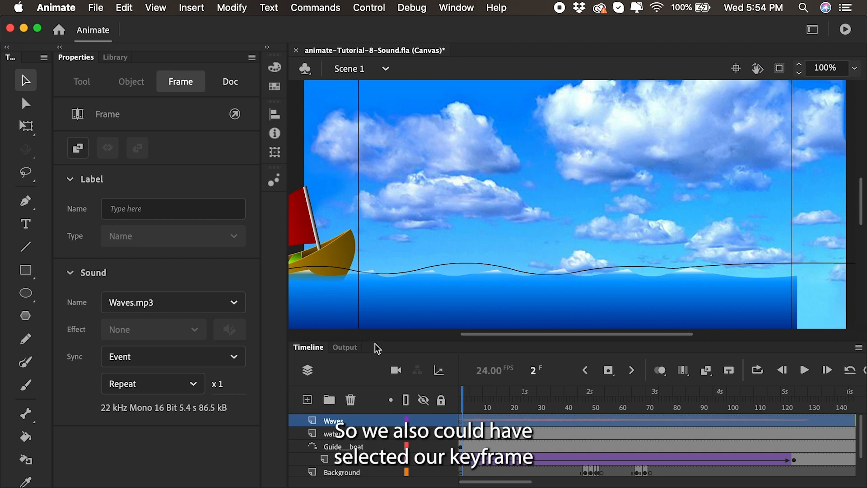
click(178, 311)
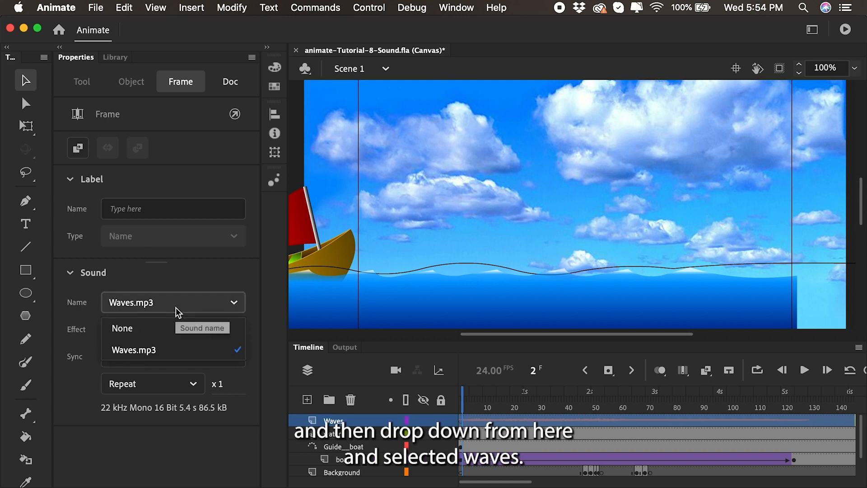
click(151, 352)
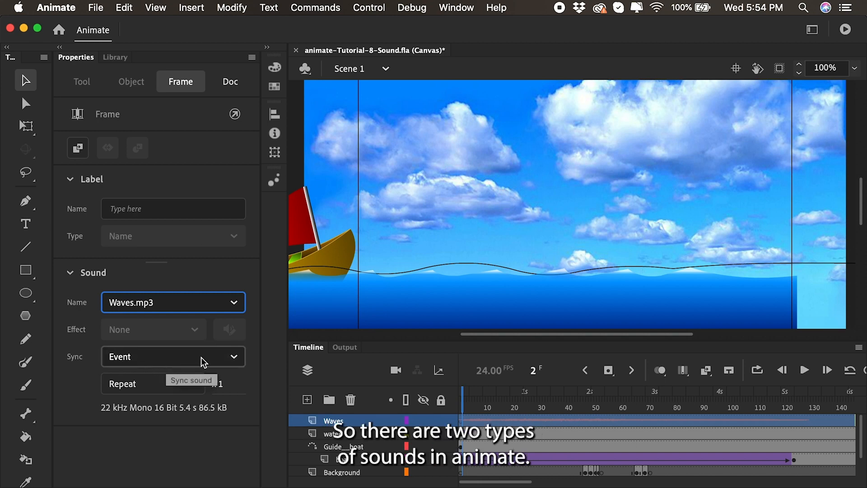
click(239, 359)
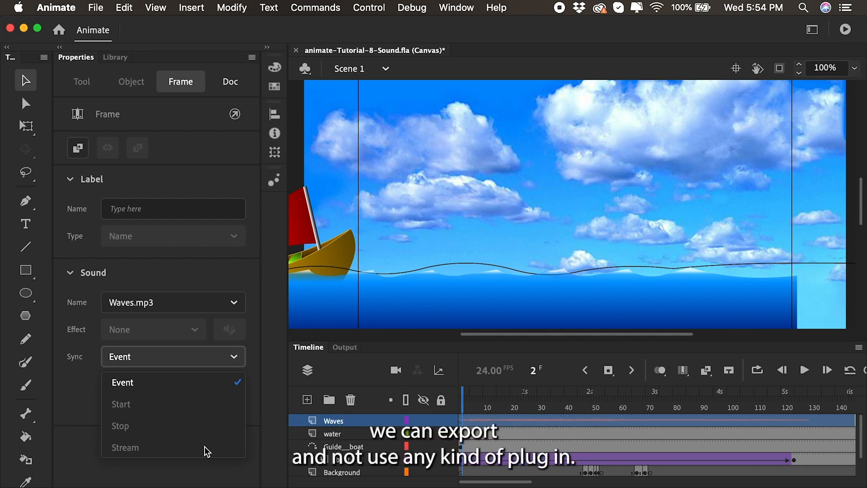
click(149, 384)
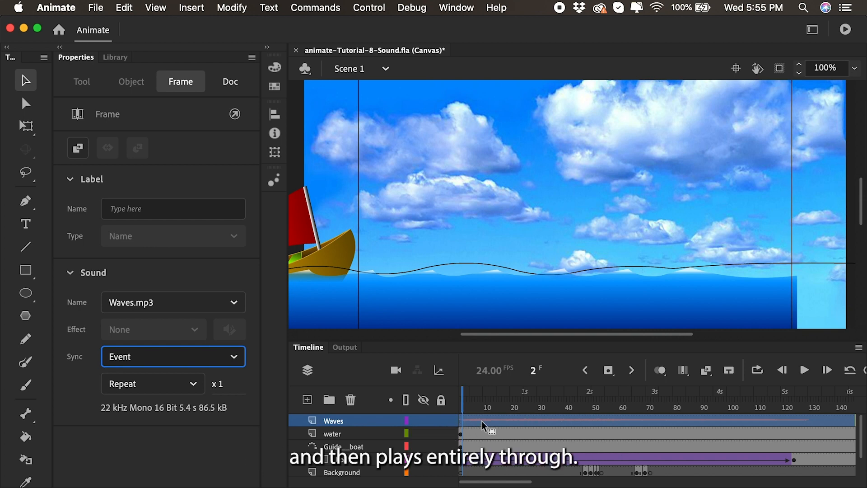
Step: Examine the Waves sound's Repeat and Loop choices, its repeat count, and the end of its waveform in the timeline
click(191, 384)
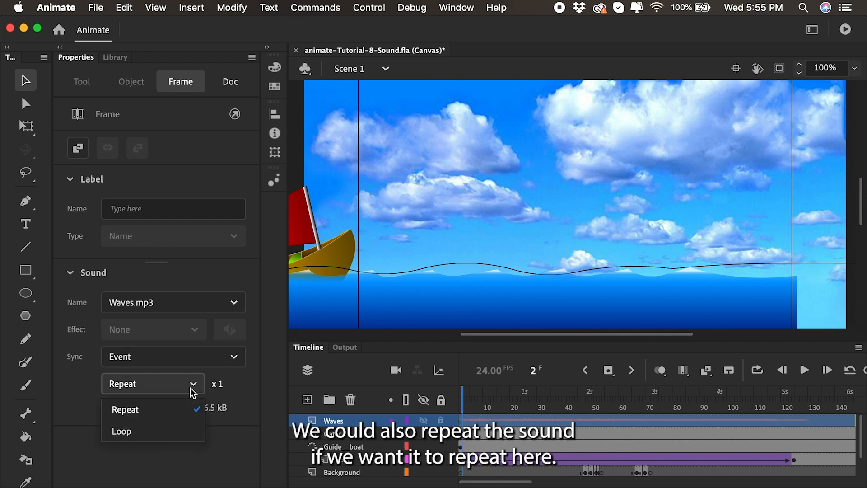
click(220, 386)
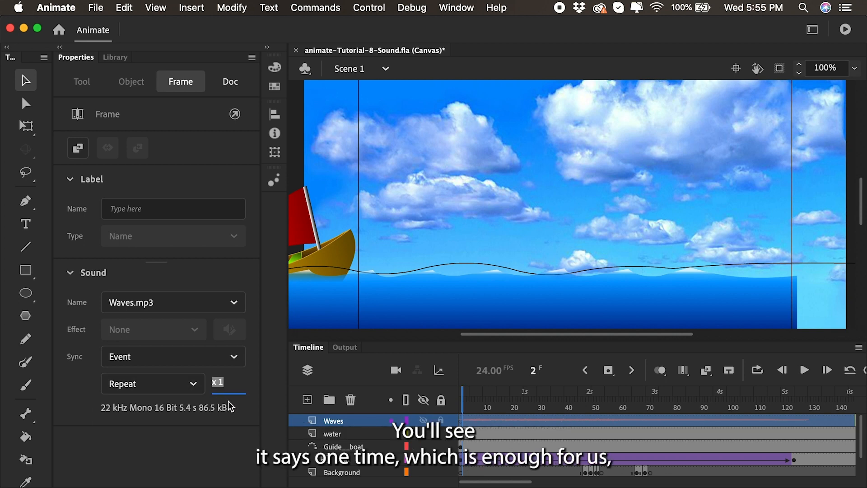
scroll(627, 432, right, 5)
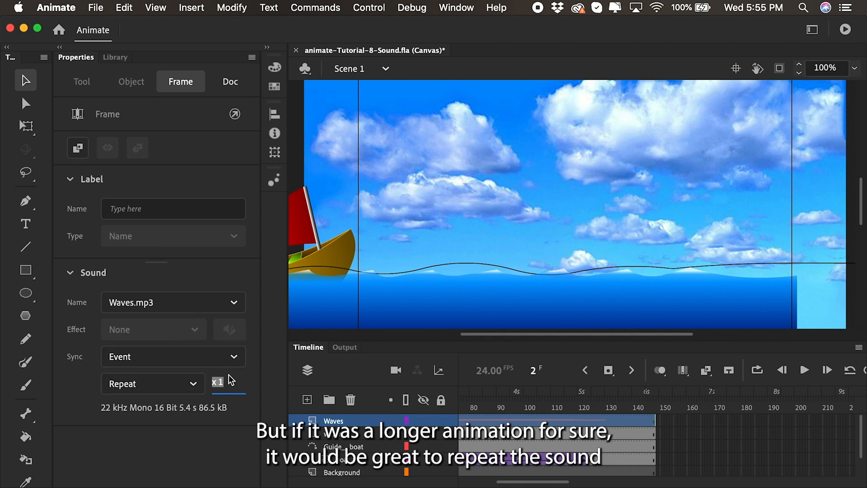
Step: Try the Loop option for the Waves sound and set it back to Repeat
click(194, 384)
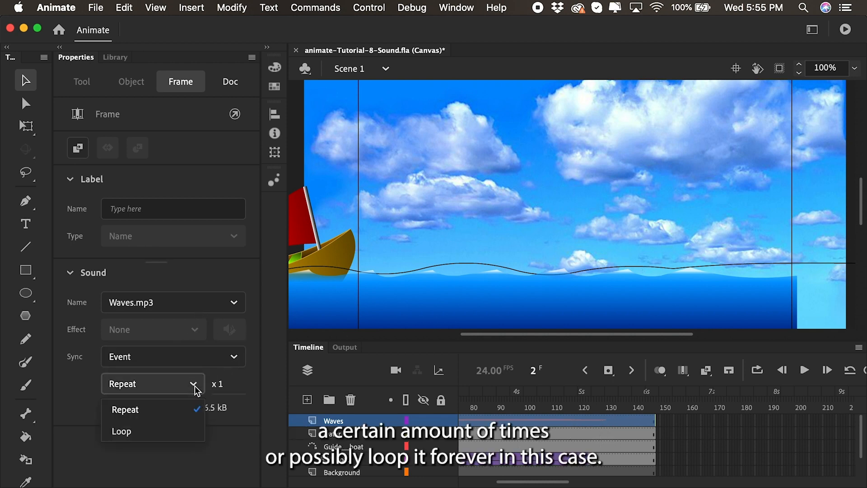
click(159, 433)
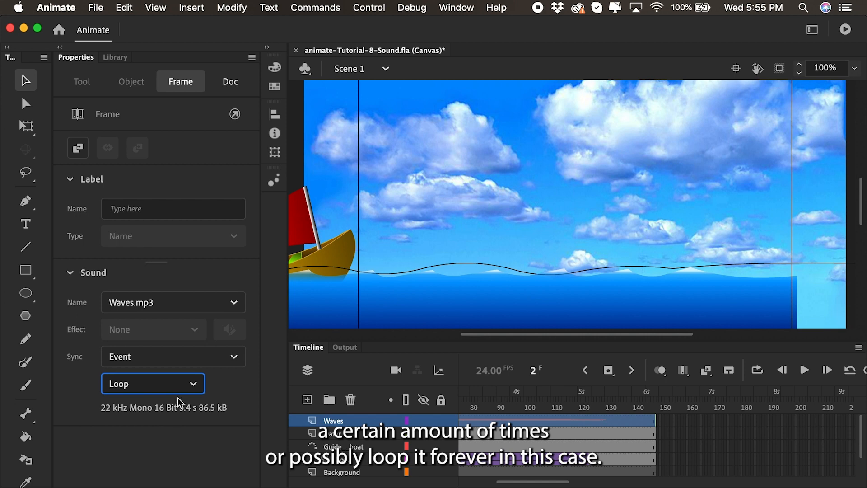
click(188, 389)
click(151, 409)
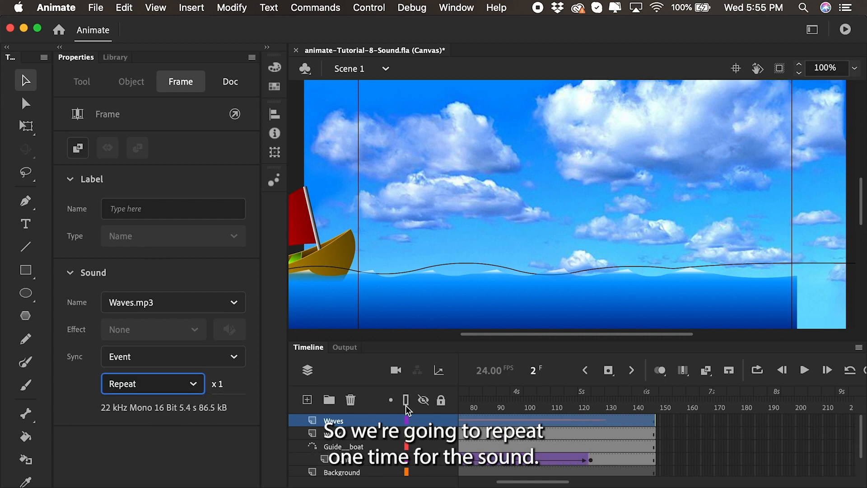
Step: Import Lightning.mp3 from the sounds folder directly into the library without placing it on the stage
click(113, 58)
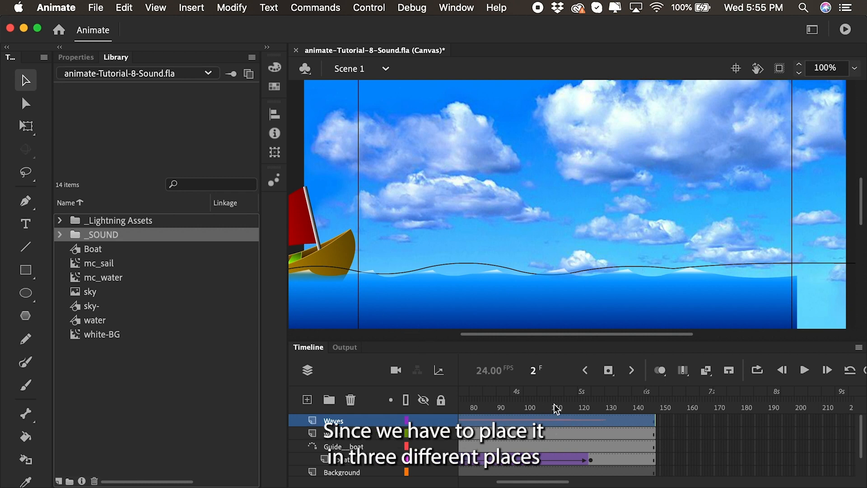
drag(548, 408, 512, 404)
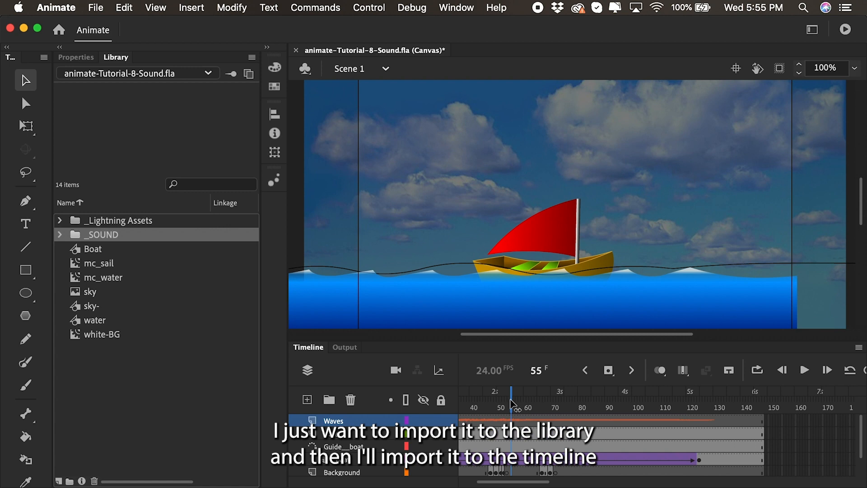
click(95, 8)
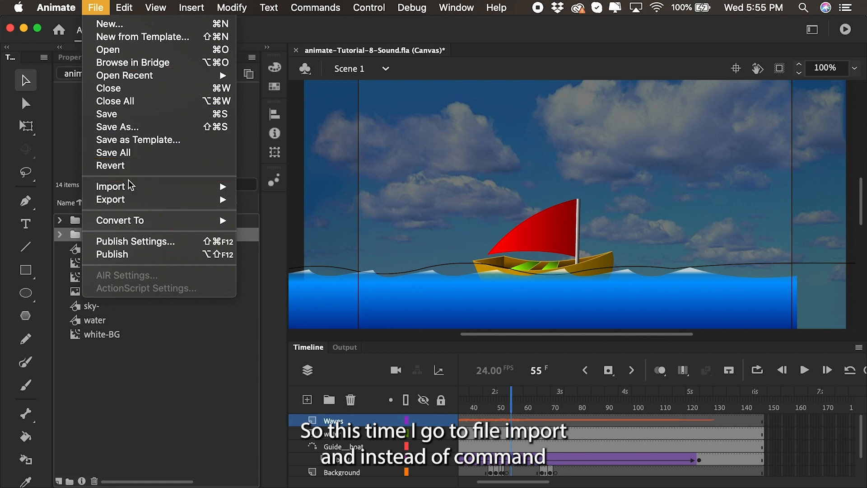
mouse_move(221, 187)
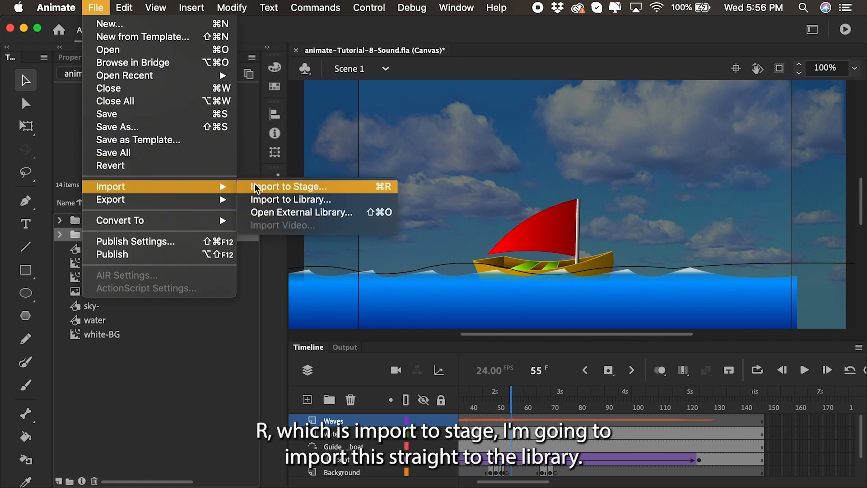
click(277, 202)
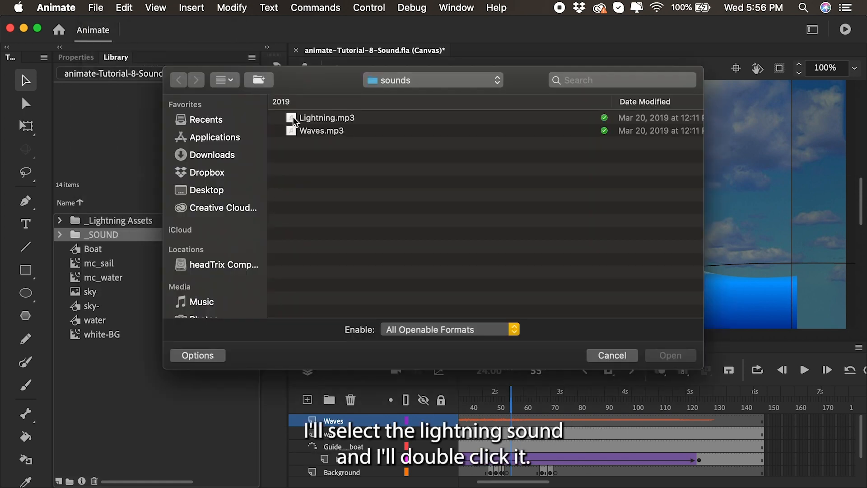
double_click(316, 118)
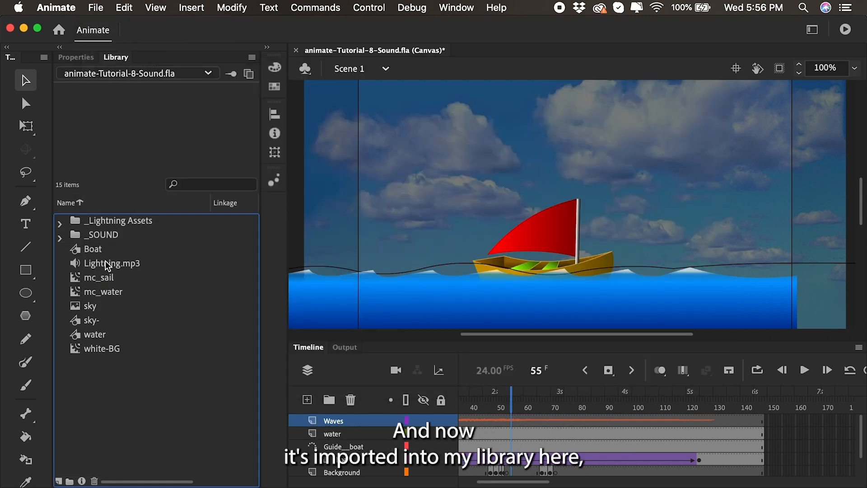
Step: Move Lightning.mp3 into the _SOUND folder of the library
click(104, 264)
drag(104, 265, 91, 240)
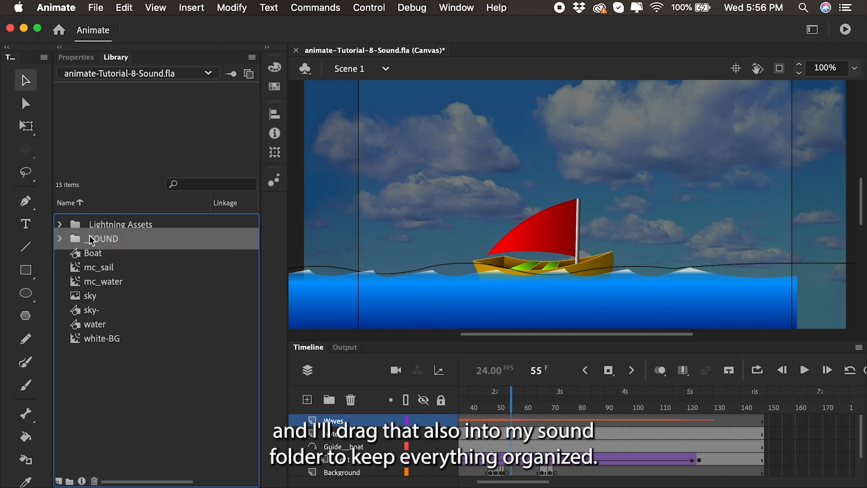
click(220, 342)
Step: Find the first lightning strike at frame 47 and add a new layer named Lightning above the Waves layer
drag(509, 401, 489, 405)
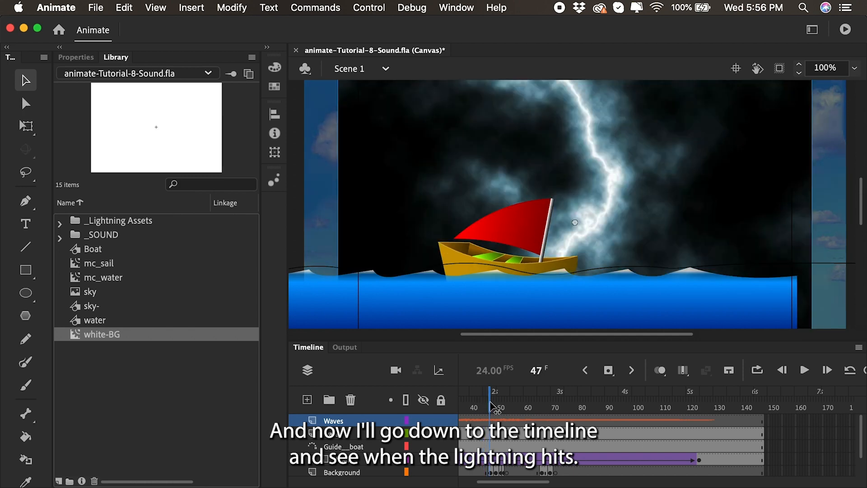
click(307, 400)
double_click(340, 420)
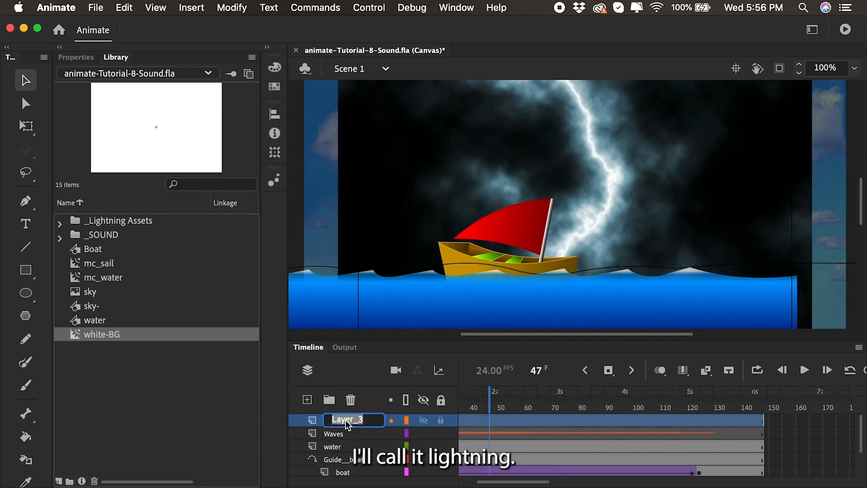
text(Lightning)
key(Return)
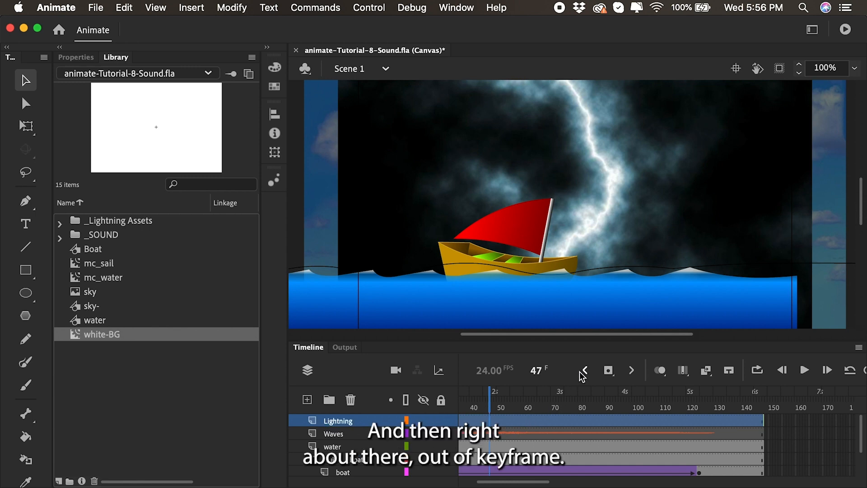
Step: Insert a keyframe at frame 47 of the Lightning layer and assign Lightning.mp3 as its sound
click(609, 371)
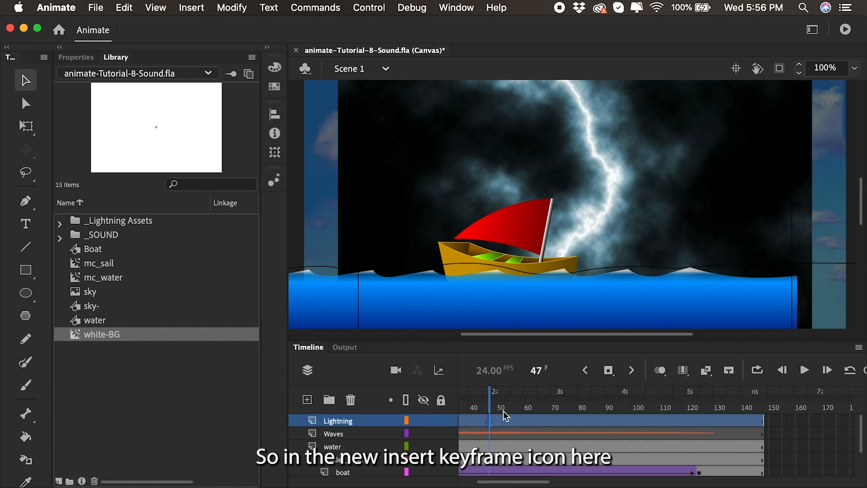
click(490, 421)
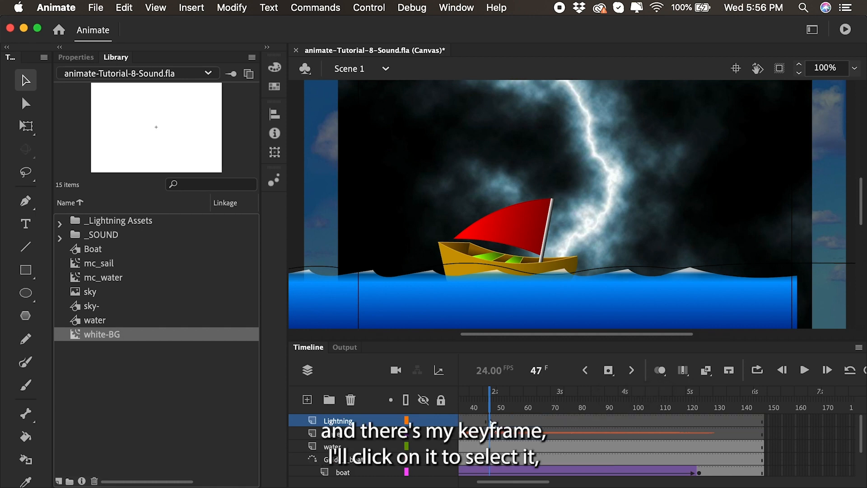
click(77, 58)
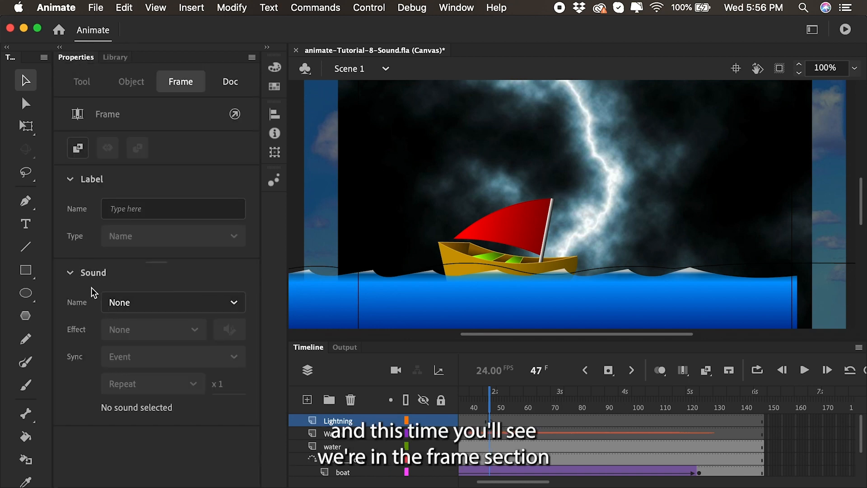
click(194, 308)
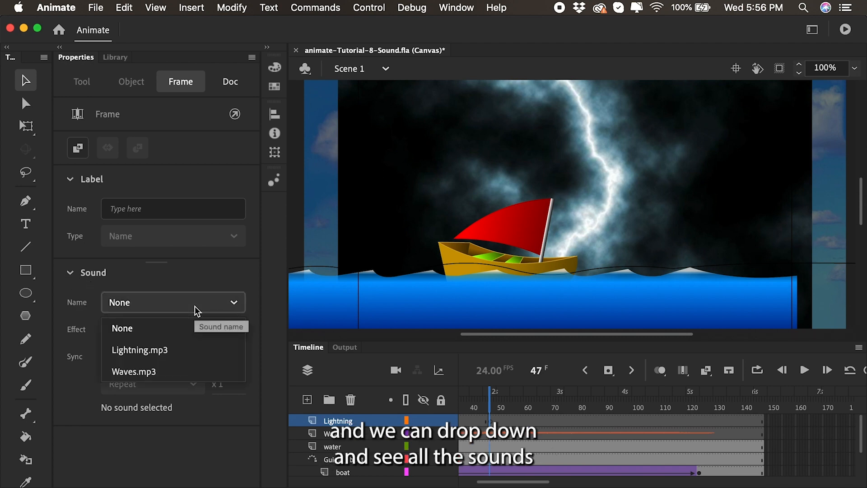
click(160, 351)
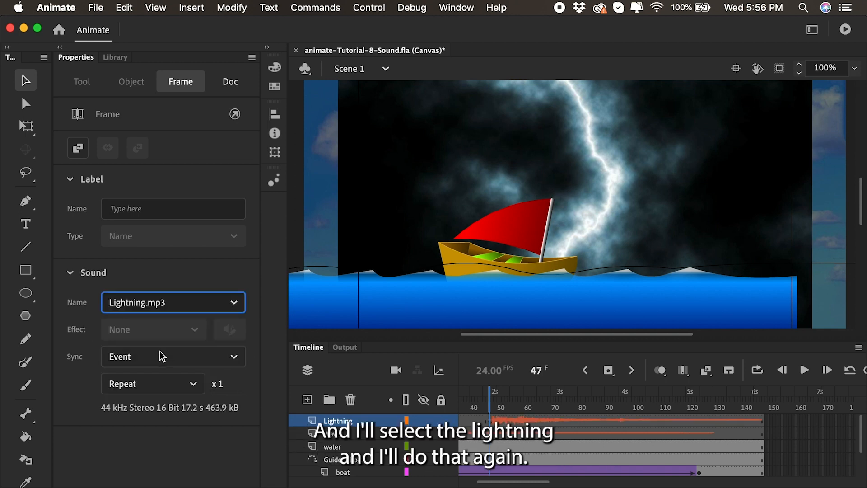
Step: Add a second layer named Lightning above the first and insert a keyframe on it at frame 51
click(308, 399)
click(494, 396)
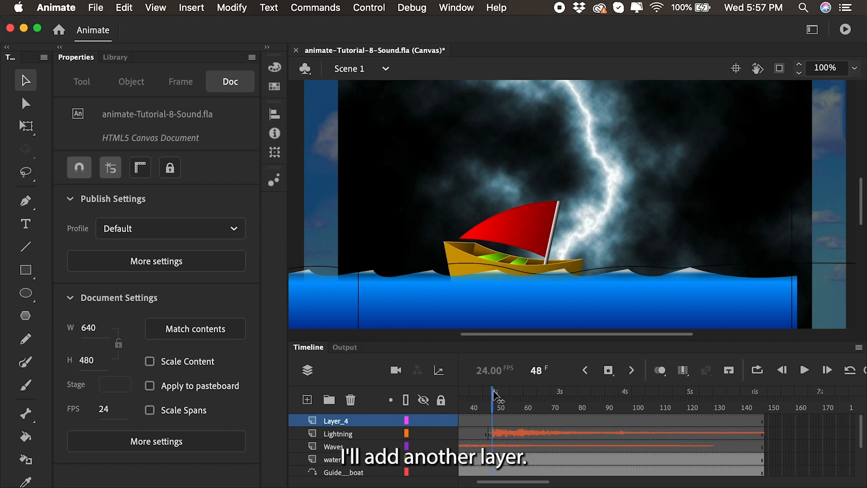
drag(494, 396, 500, 395)
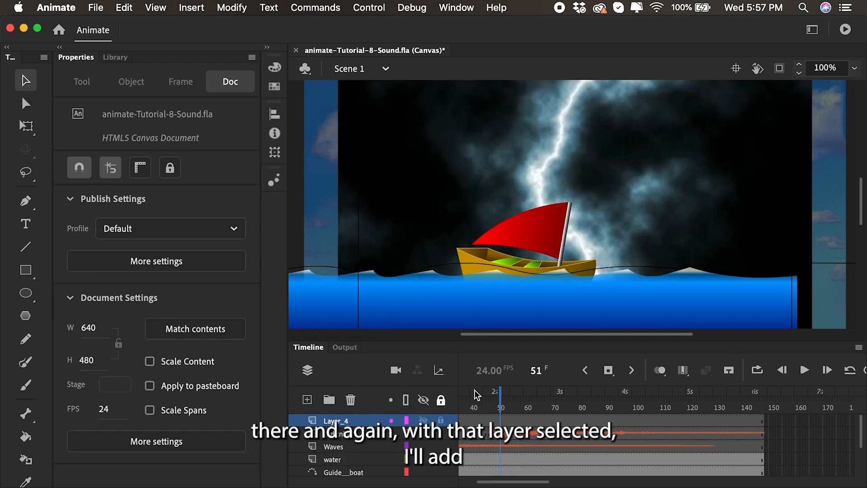
click(610, 371)
double_click(333, 420)
text(Li)
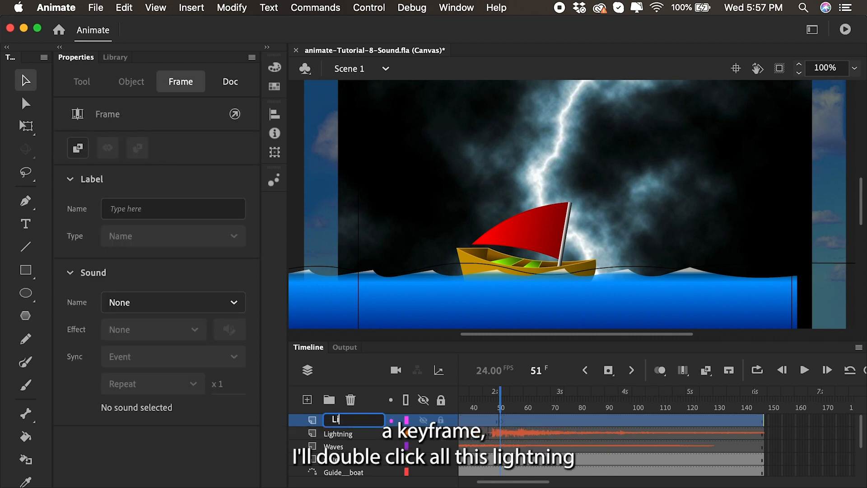
text(ghtning)
key(Return)
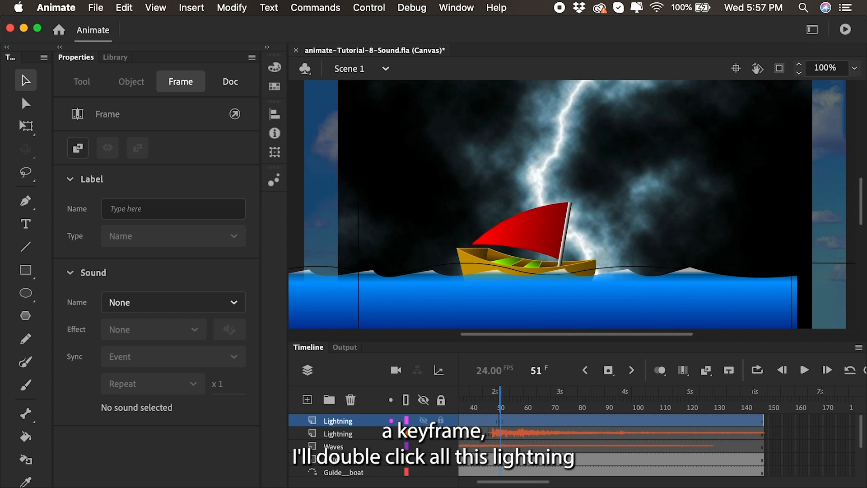
Step: Assign Lightning.mp3 as the sound of the frame 51 keyframe on the upper Lightning layer
click(500, 420)
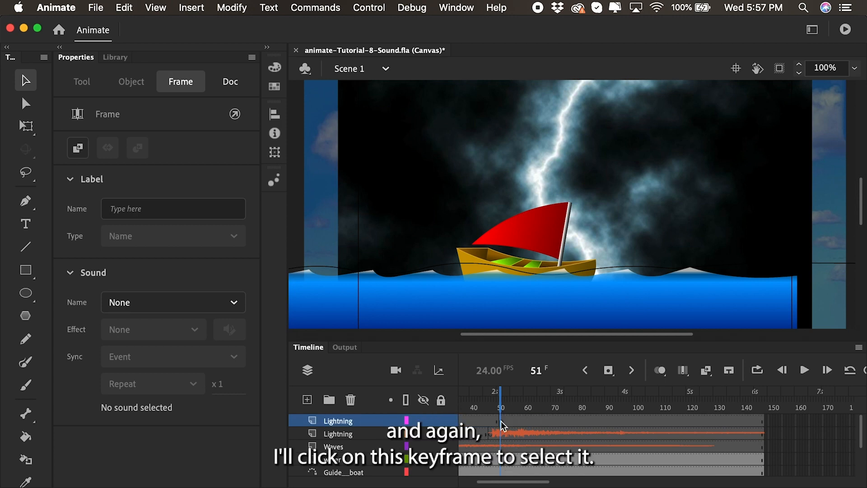
click(158, 305)
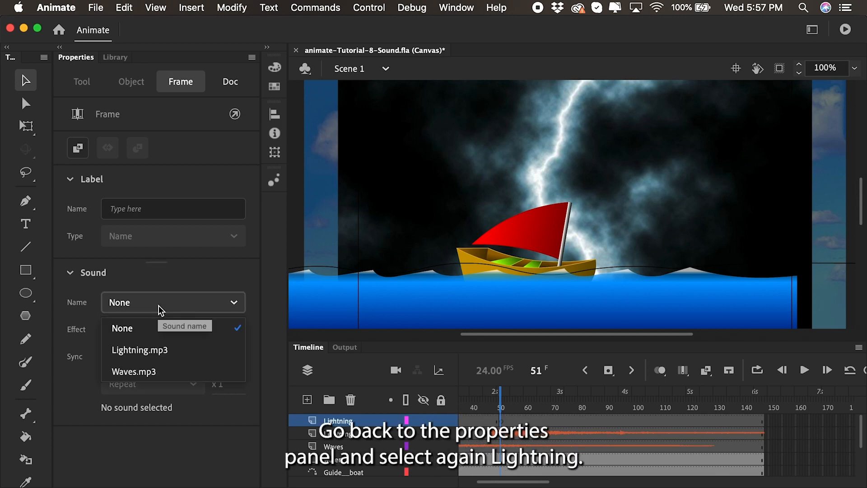
click(142, 351)
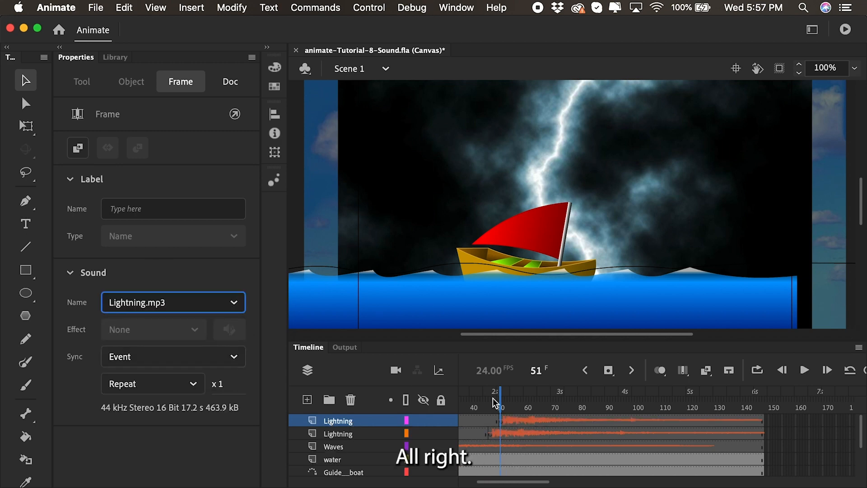
Step: Duplicate the upper Lightning layer and shift the copy's frames so its lightning sound starts at about frame 66
drag(505, 409, 541, 410)
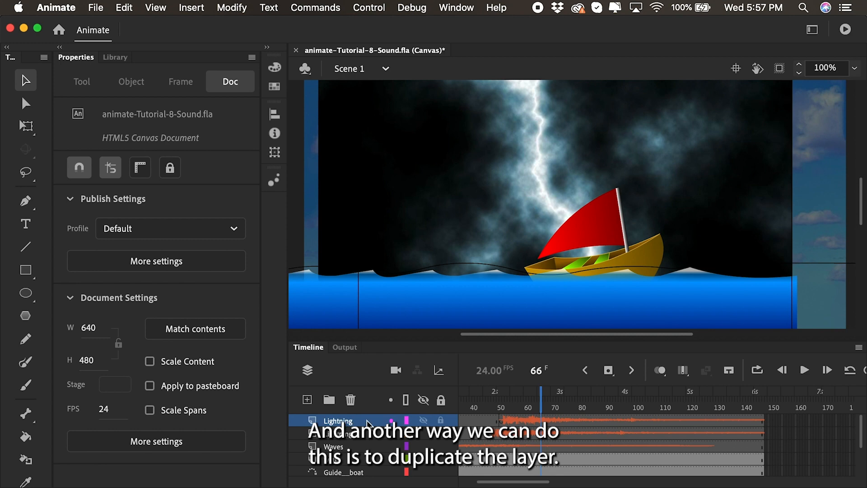
right_click(368, 423)
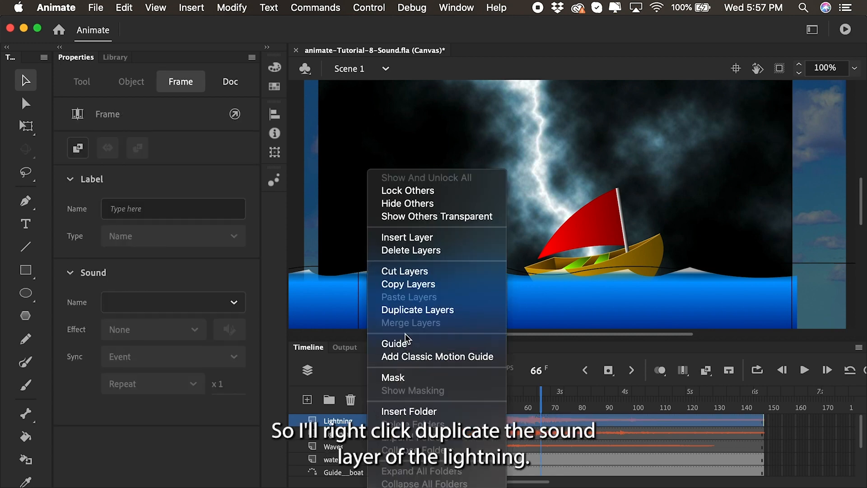
click(408, 310)
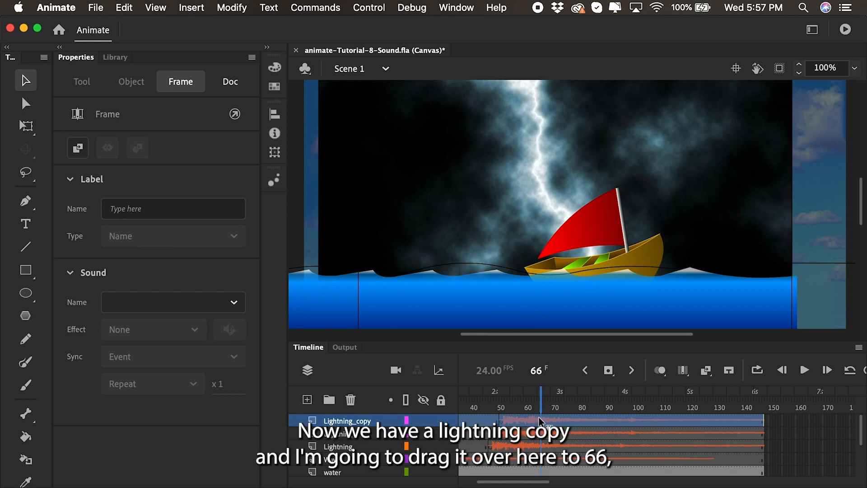
click(504, 422)
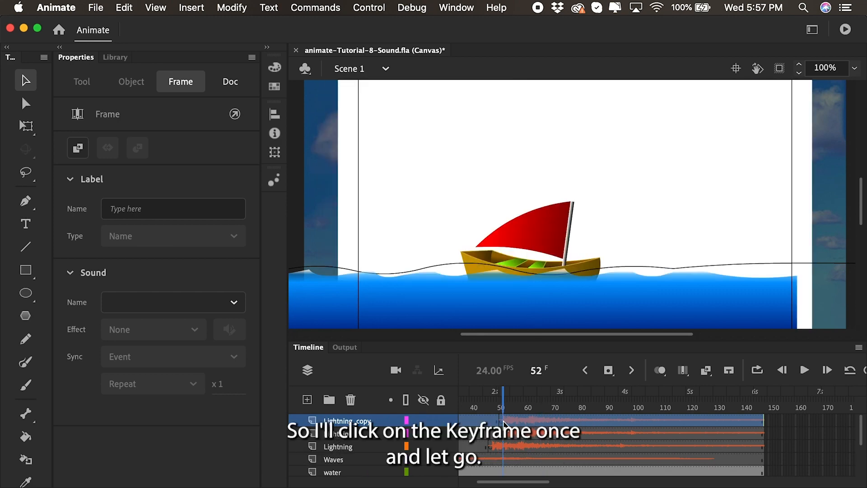
click(503, 421)
drag(512, 421, 540, 420)
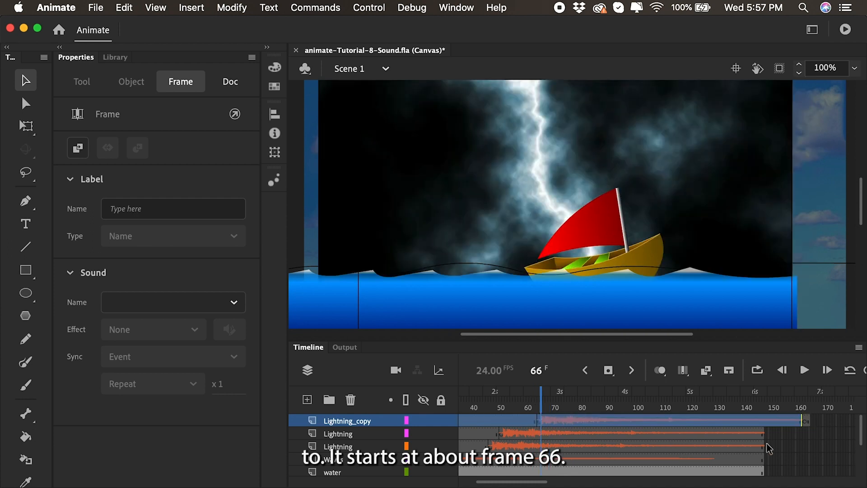
Step: Remove the trailing frames of the Lightning_copy layer from frame 149 onward, past the end of the other layers
click(787, 443)
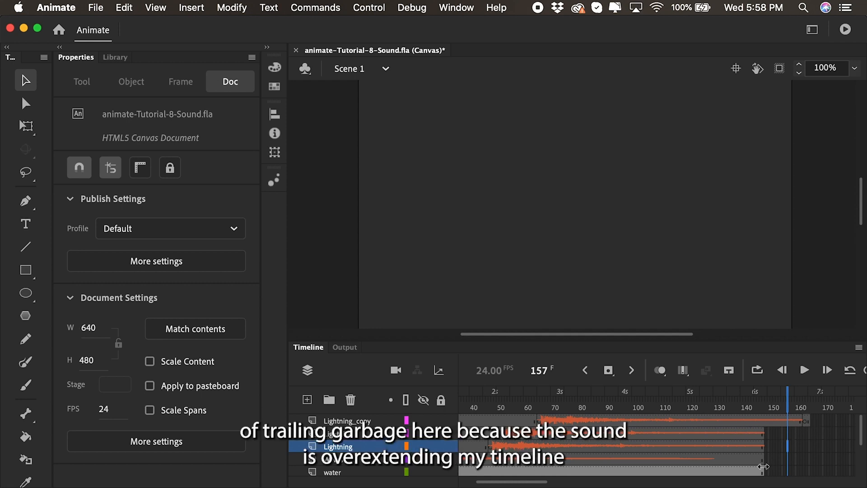
drag(819, 419, 765, 423)
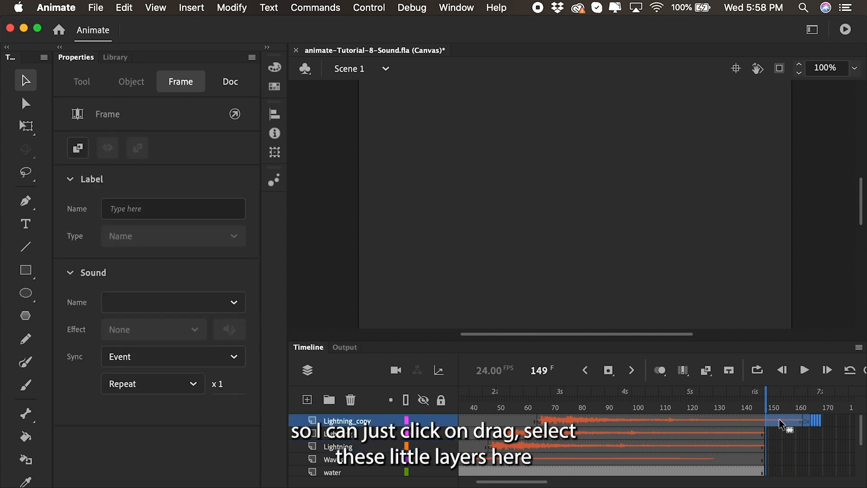
right_click(779, 419)
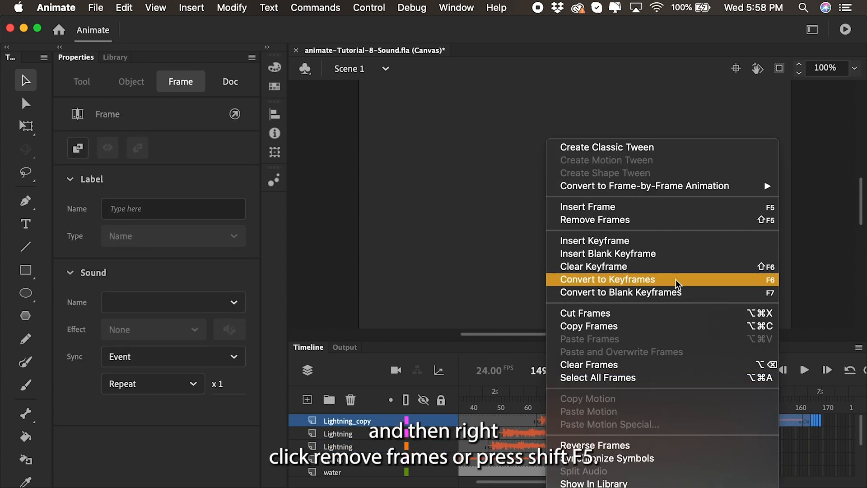
click(643, 223)
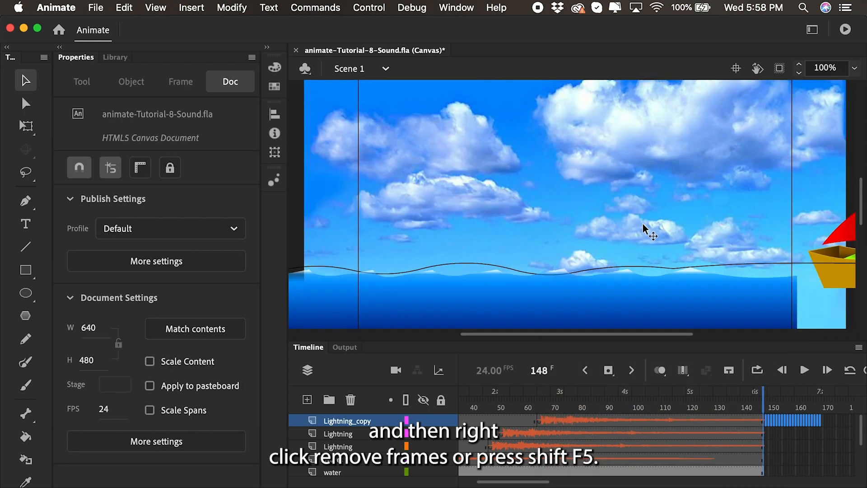
Step: Return the playhead to frame 1 and enlarge the timeline area to show all of the layers
key(shift+comma)
drag(393, 342, 393, 260)
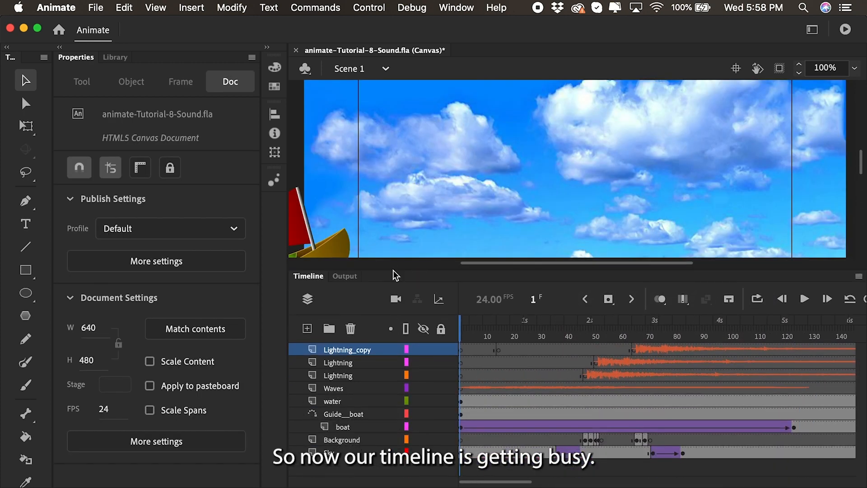
Step: Add a layer folder named AUDIO to the timeline and move it above all the other layers
click(341, 379)
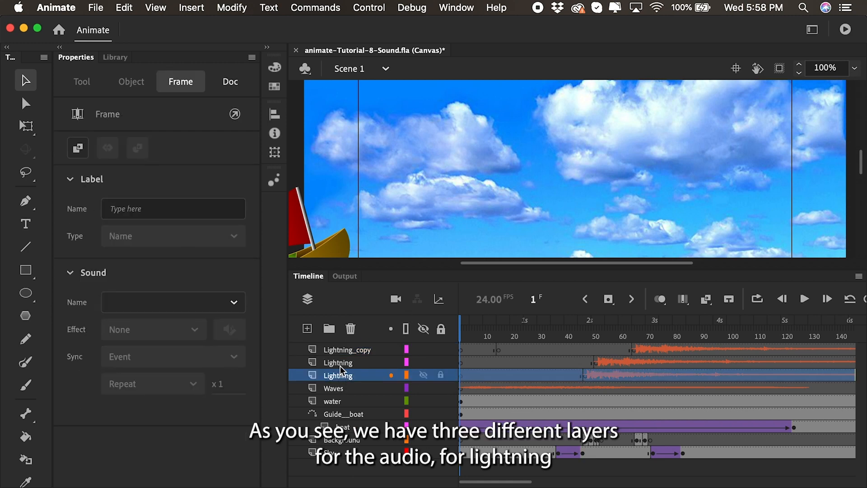
click(334, 391)
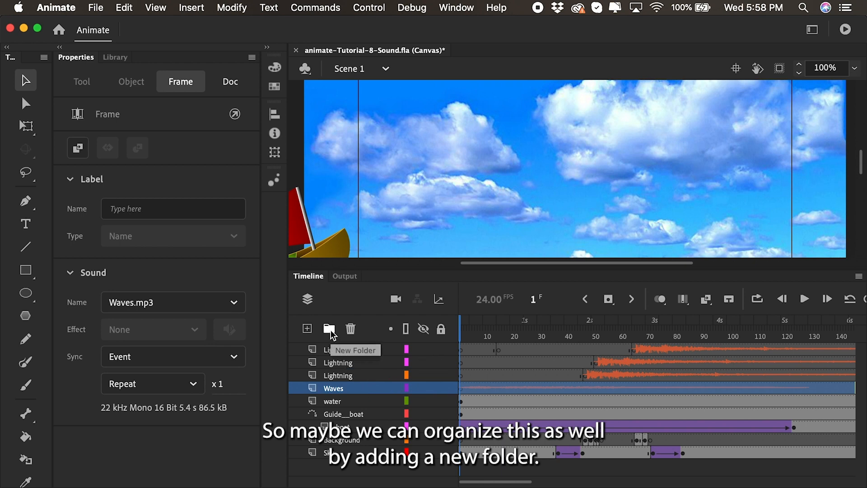
click(329, 329)
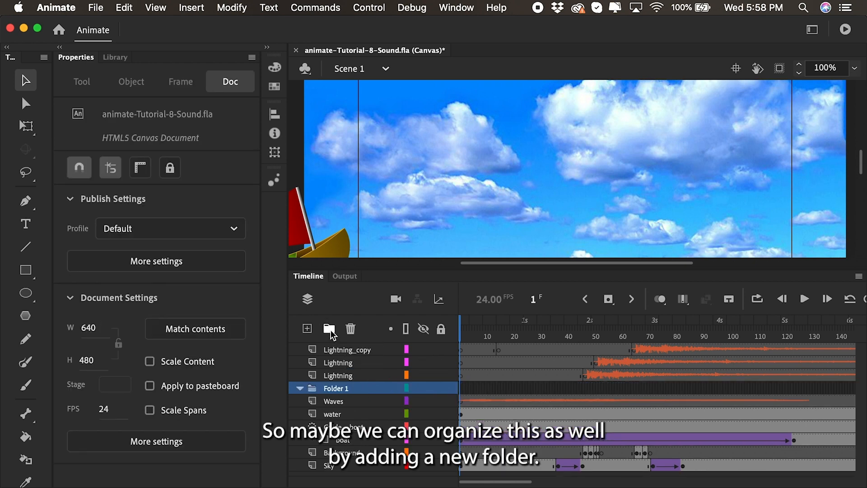
double_click(340, 387)
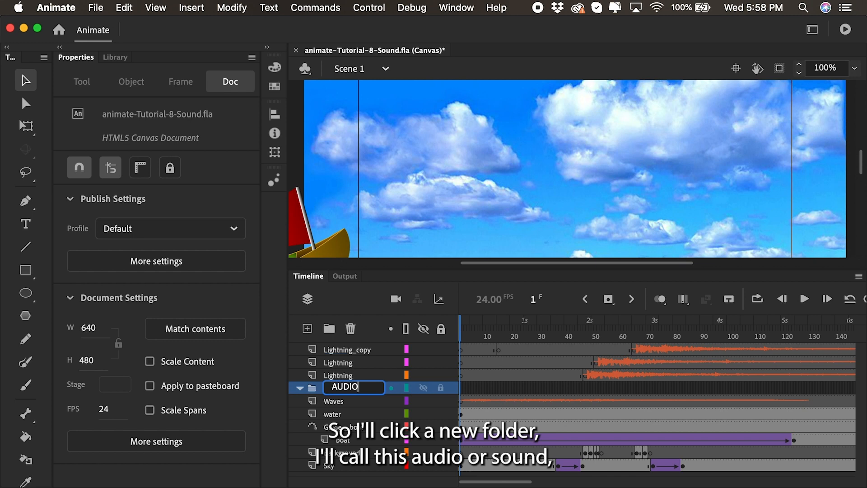
key(Return)
drag(345, 392, 340, 348)
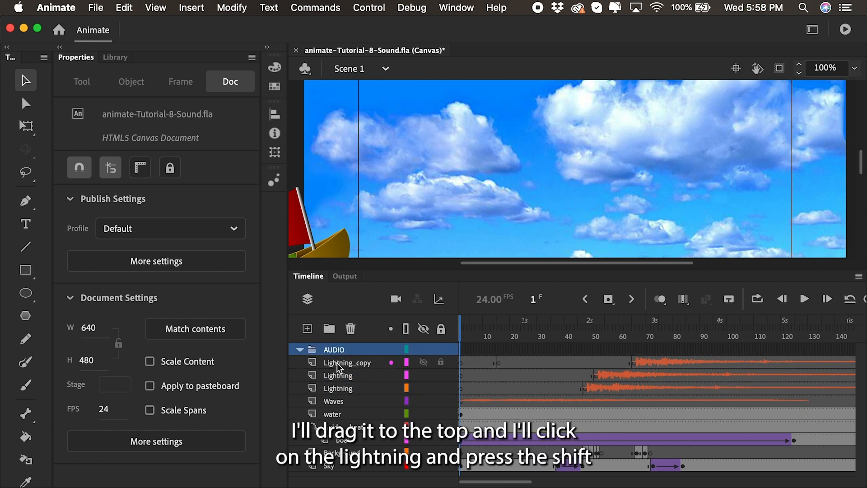
Step: Group the Lightning_copy, both Lightning and Waves layers inside the collapsed AUDIO folder and test the movie
click(337, 364)
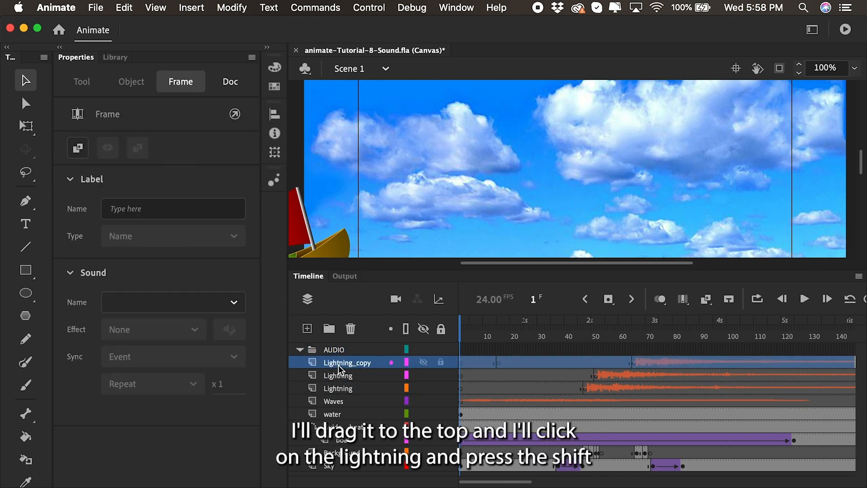
shift+click(335, 402)
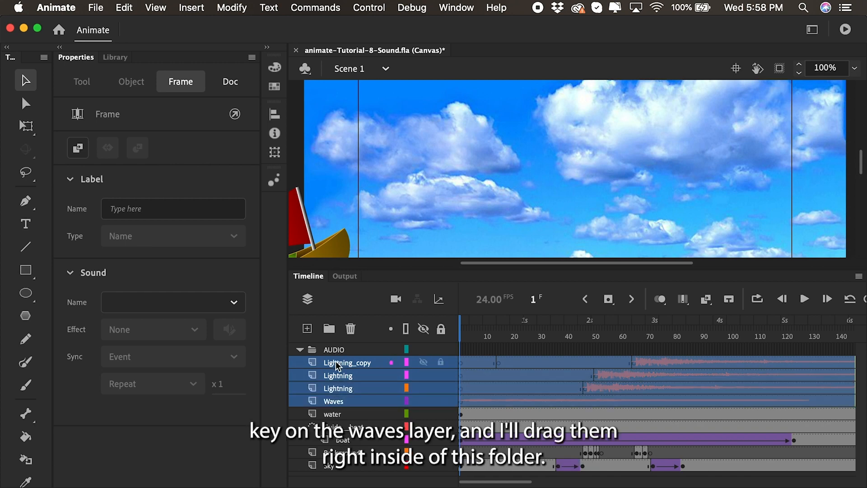
drag(333, 352, 333, 352)
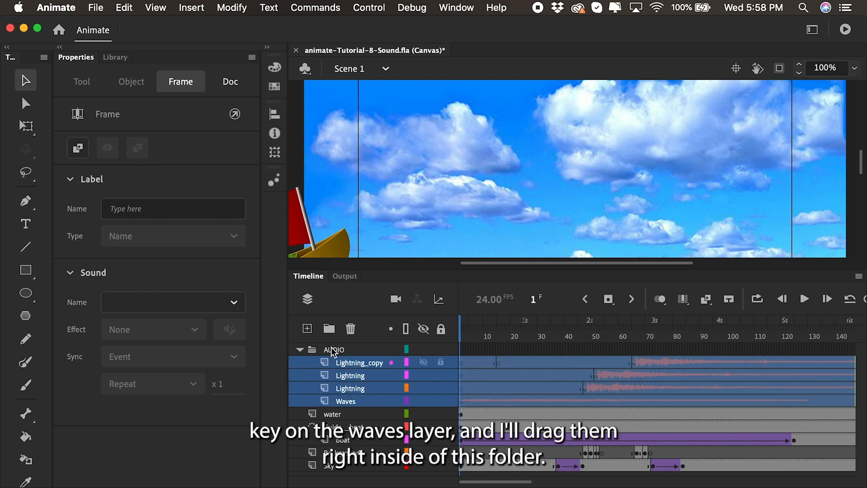
click(299, 350)
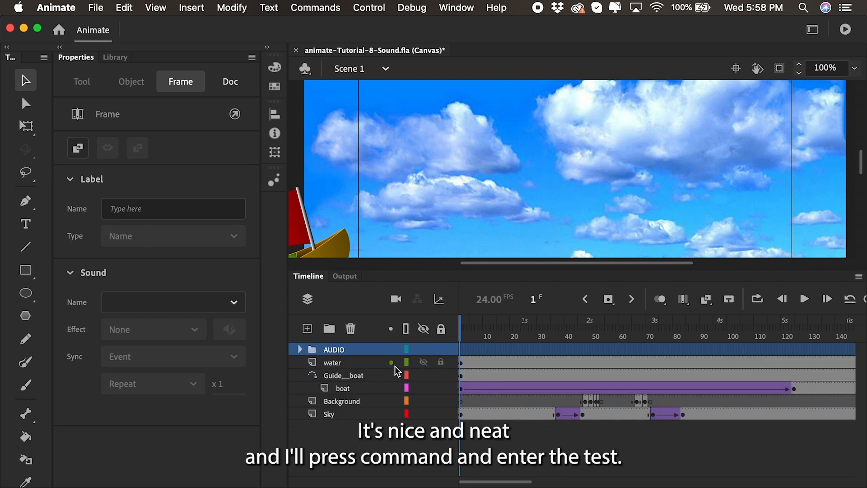
key(super+Return)
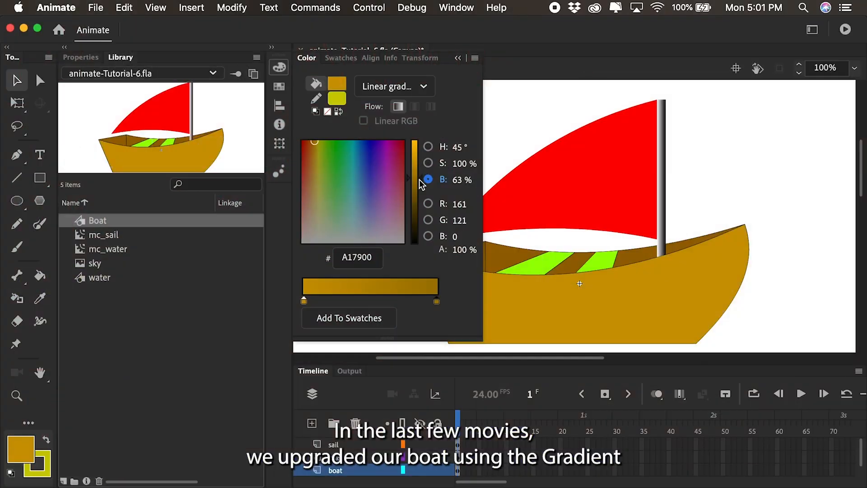
mouse_move(422, 184)
mouse_down()
mouse_move(418, 207)
mouse_move(419, 181)
mouse_up()
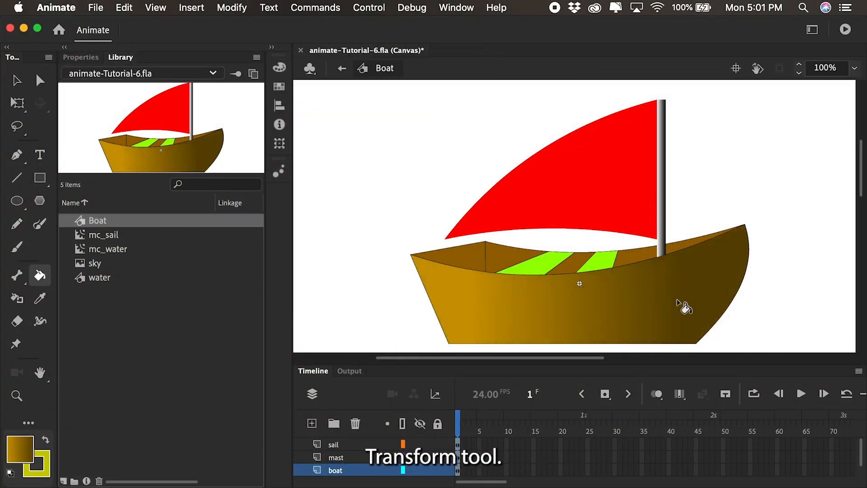
key(f)
click(567, 292)
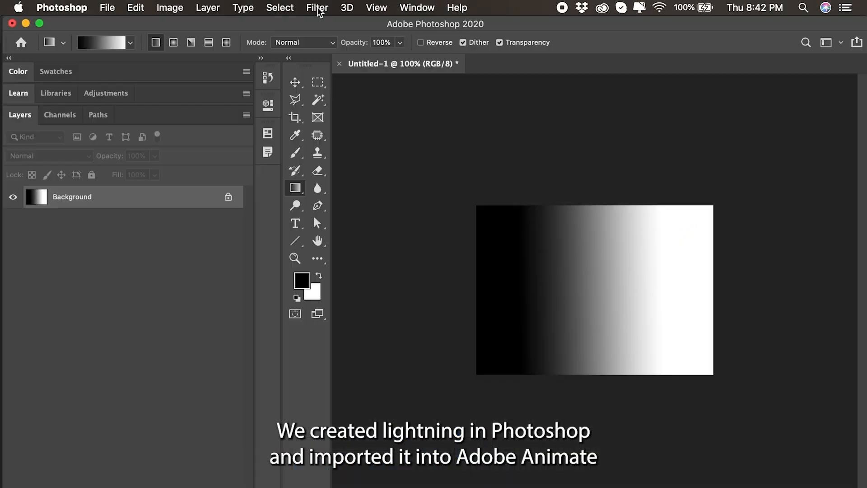
click(317, 7)
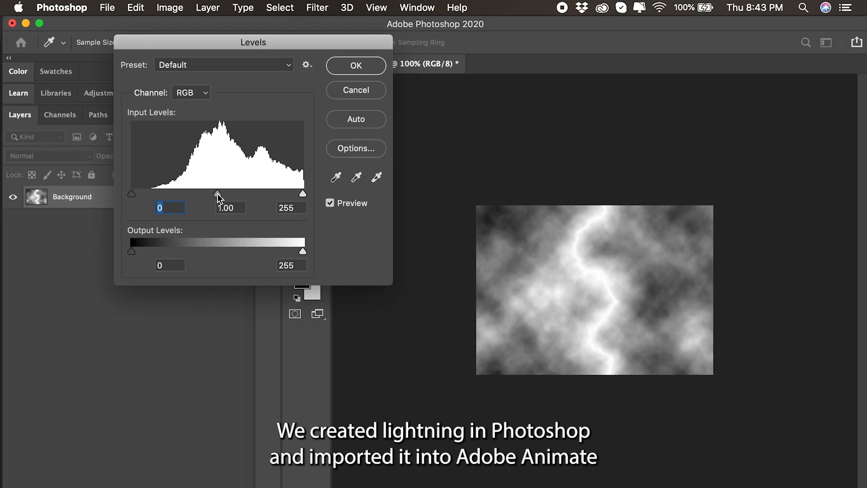
drag(218, 194, 262, 194)
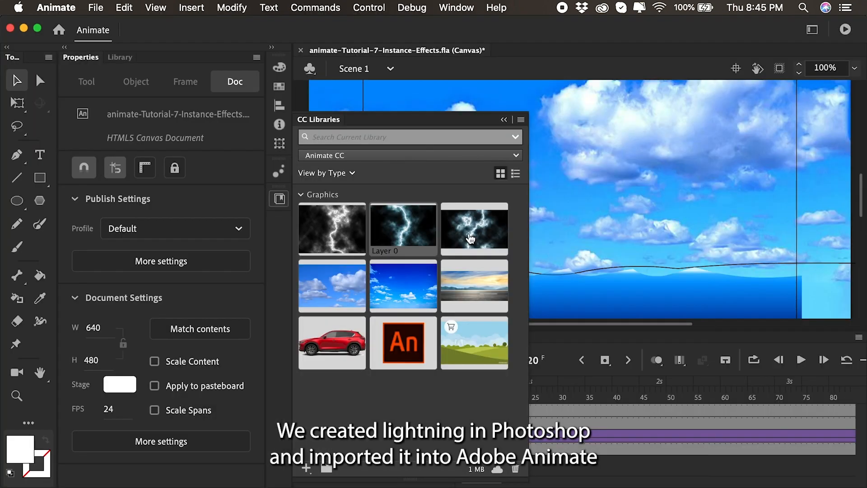
drag(542, 191, 633, 191)
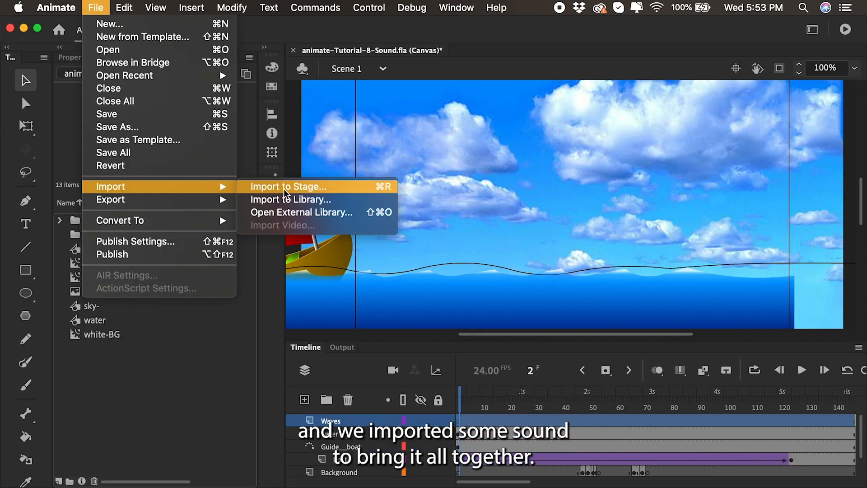
click(284, 187)
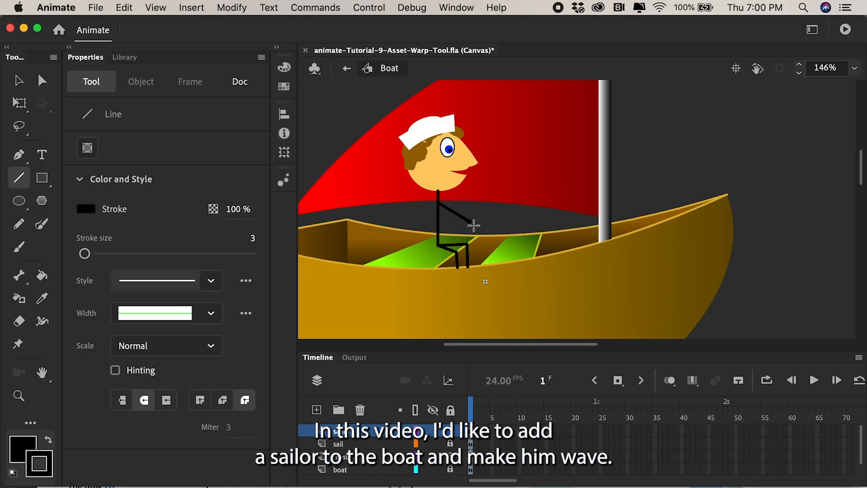
drag(442, 201, 387, 201)
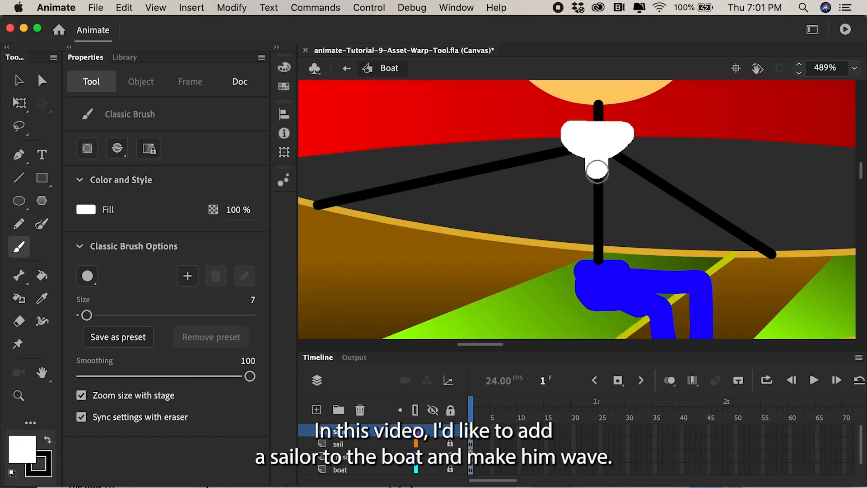
mouse_move(597, 171)
mouse_down()
mouse_move(619, 145)
mouse_move(490, 159)
mouse_move(546, 140)
mouse_up()
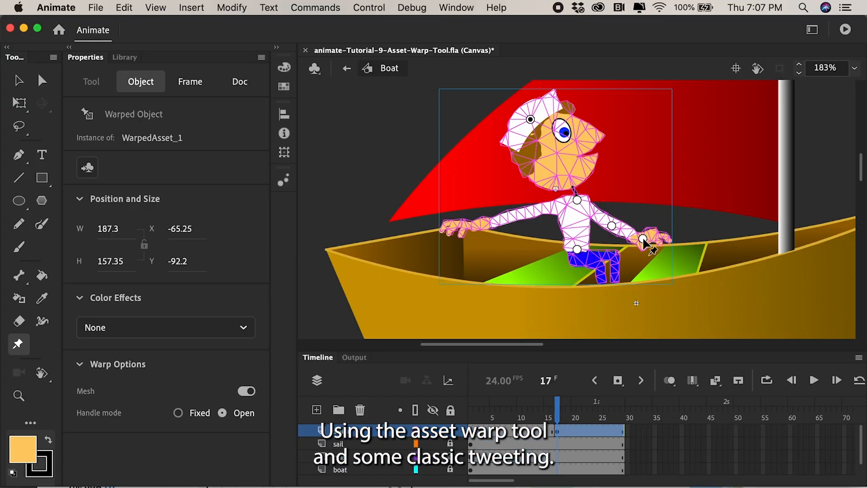
drag(644, 240, 636, 165)
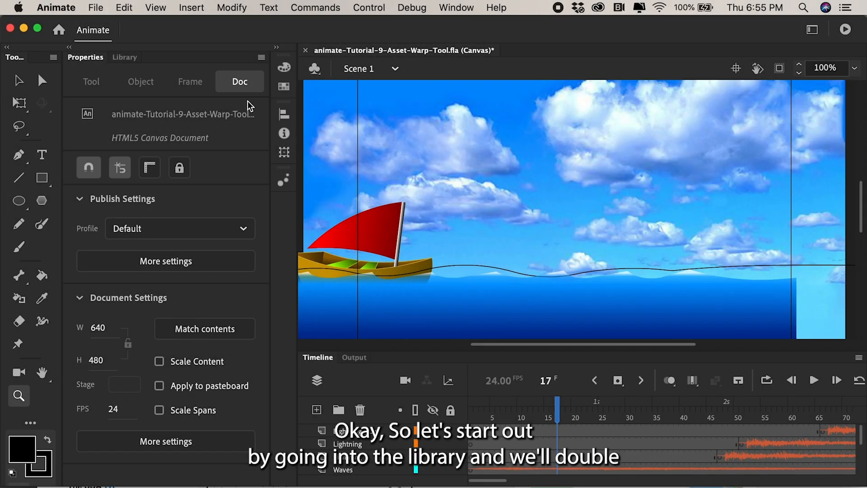
Step: Open the Boat symbol from the library for editing and add a new layer above the sail layer
click(124, 57)
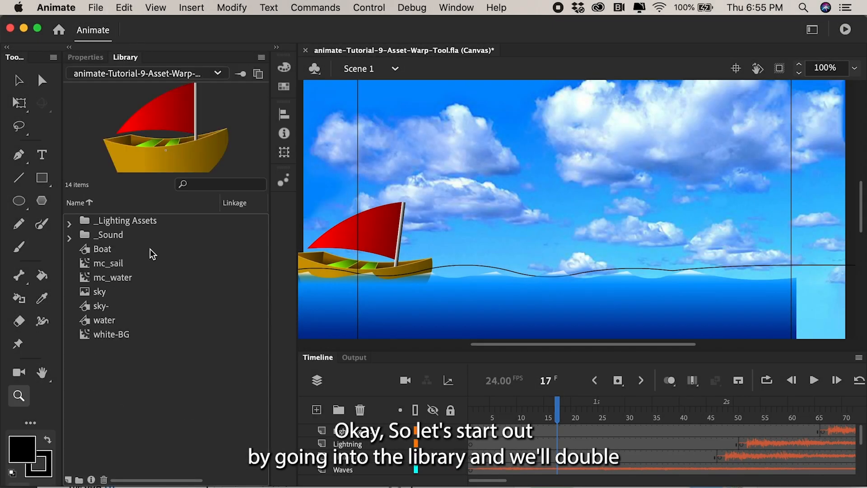
double_click(86, 248)
click(317, 410)
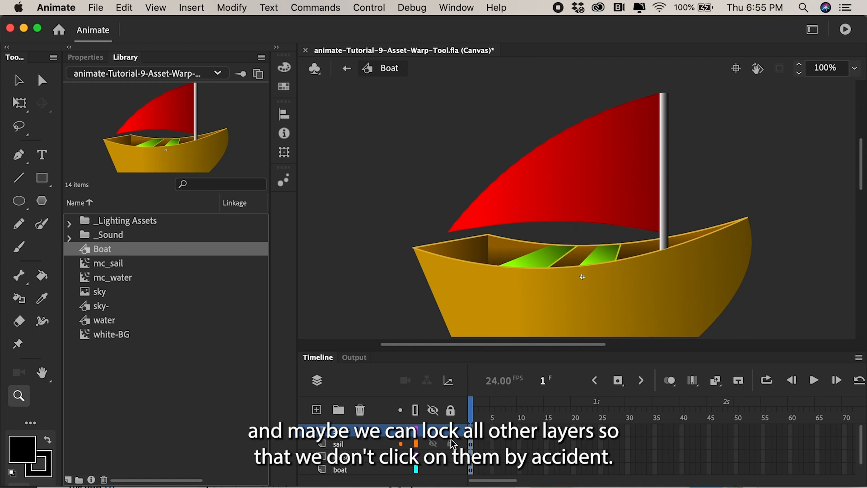
Step: Lock every layer except sailor and draw a light-orange circle without a stroke over the sail as the head
click(522, 239)
alt+click(526, 251)
click(18, 200)
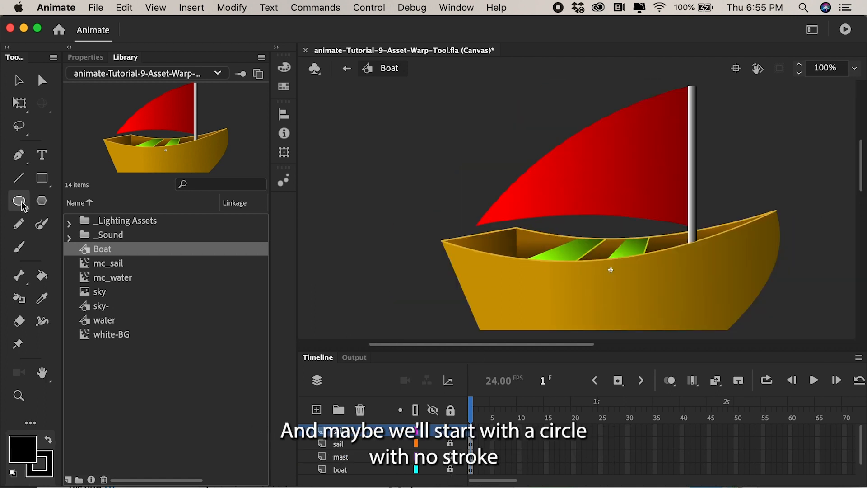
click(51, 459)
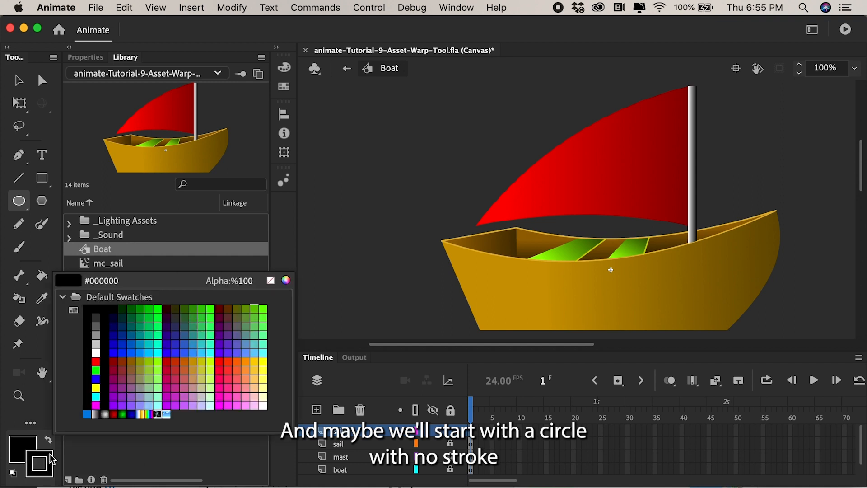
click(270, 281)
click(25, 441)
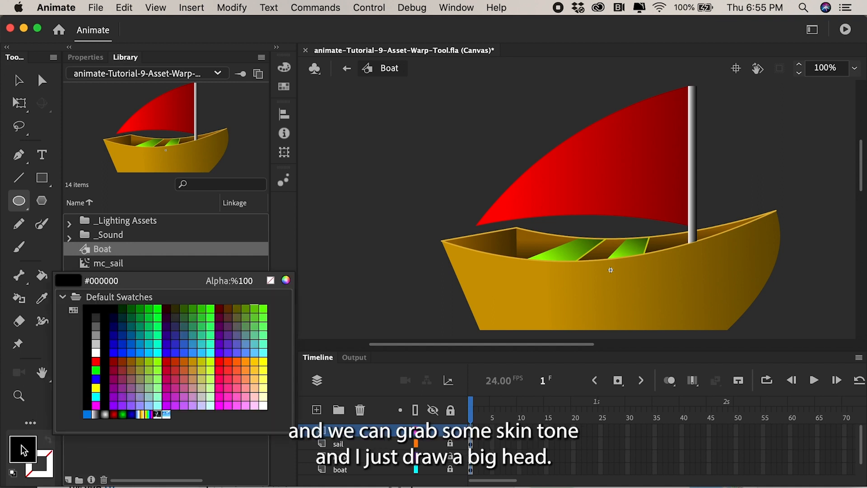
click(258, 369)
drag(557, 166, 599, 208)
Step: Reshape the circle's edge into a face profile with a pointed nose, an open mouth and a chin
click(19, 396)
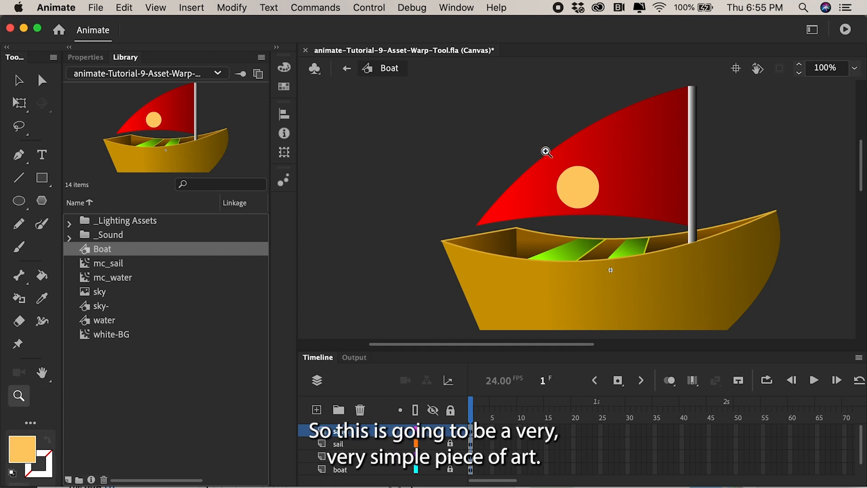
drag(545, 151, 657, 241)
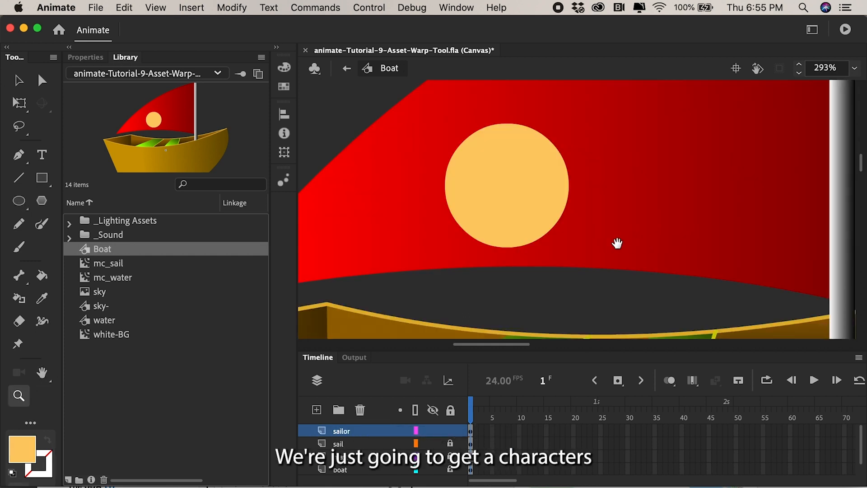
scroll(616, 244, right, 2)
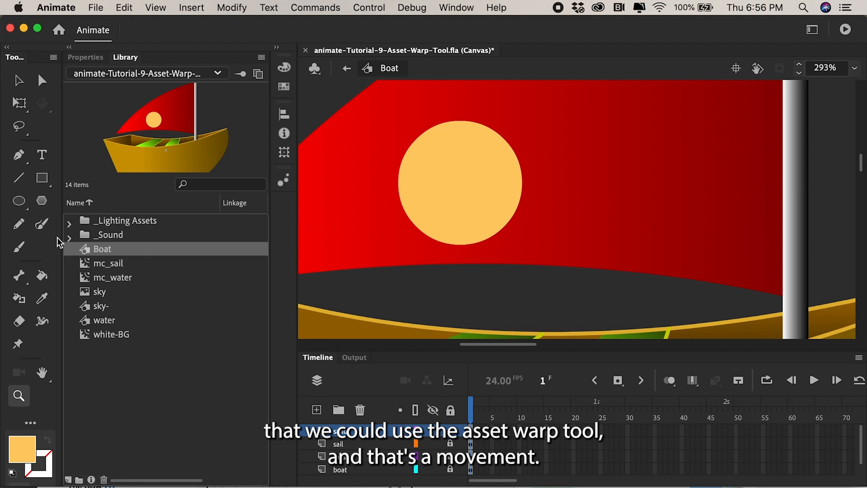
click(18, 81)
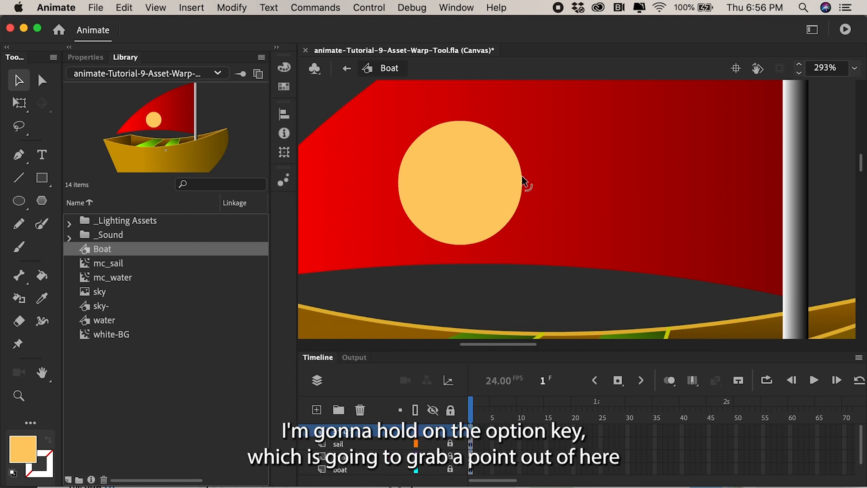
drag(526, 185, 538, 188)
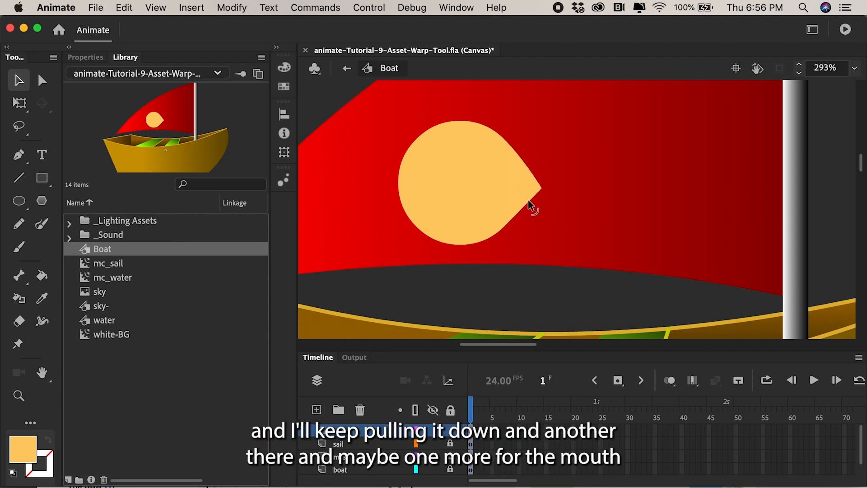
mouse_move(515, 211)
mouse_down()
mouse_move(510, 221)
mouse_move(519, 213)
mouse_up()
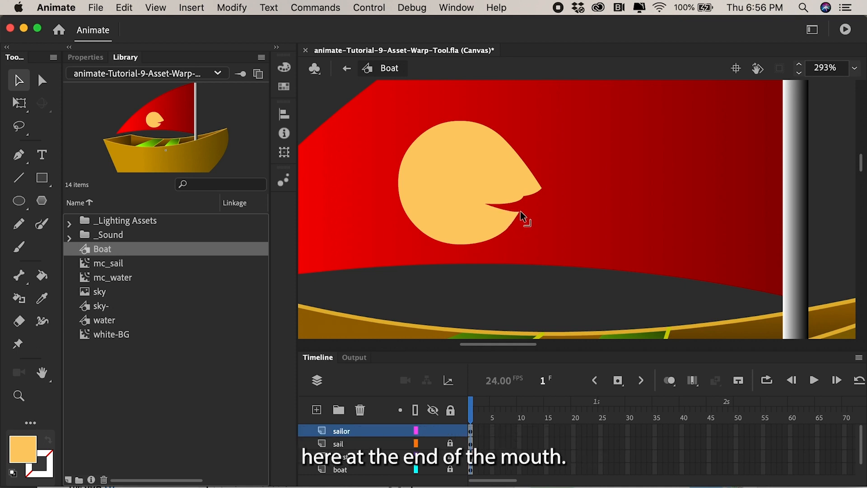
Step: Draw a small upright white oval with a black stroke beside the head for the eye
click(19, 202)
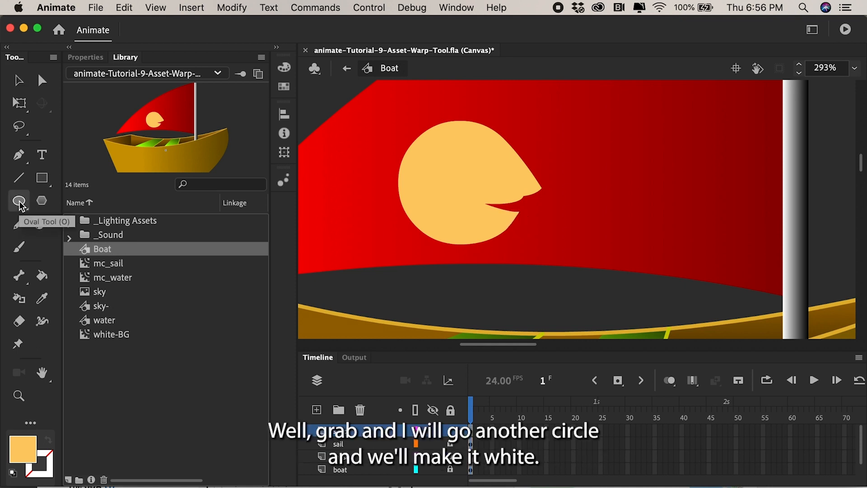
click(25, 449)
click(96, 352)
click(49, 463)
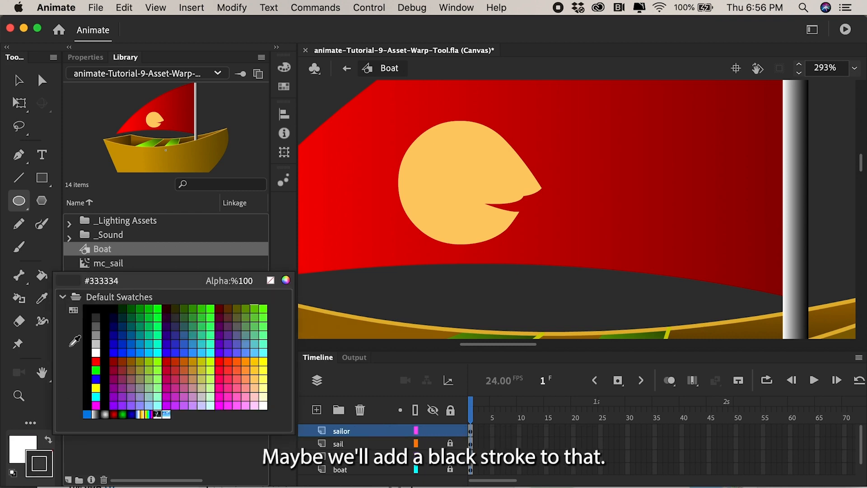
click(89, 312)
drag(331, 152, 359, 193)
Step: Draw a blue circle without a stroke inside the lower part of the white eye as the iris
click(22, 448)
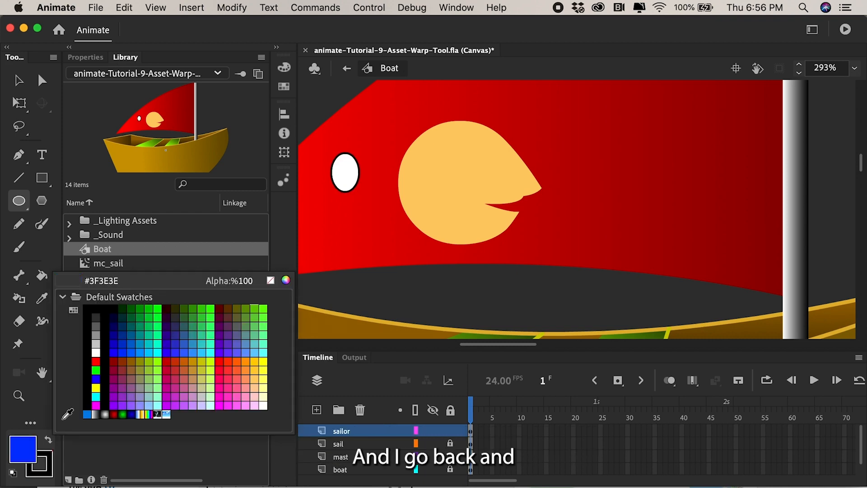
click(123, 353)
click(40, 463)
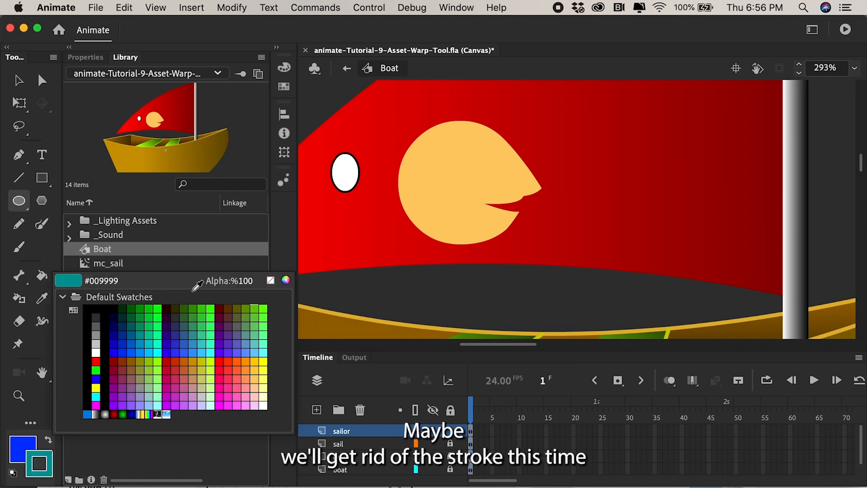
click(271, 281)
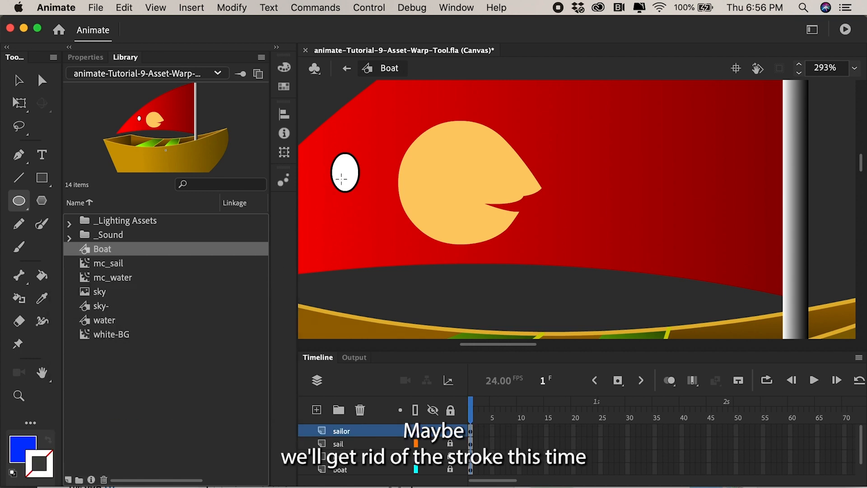
drag(341, 170, 356, 185)
Step: Draw a small black circle without a stroke inside the blue iris as the pupil
click(22, 449)
click(20, 451)
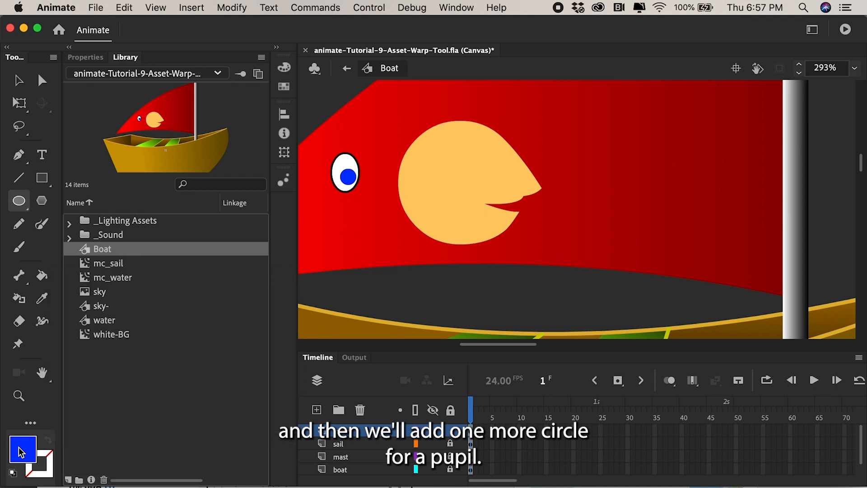
click(22, 449)
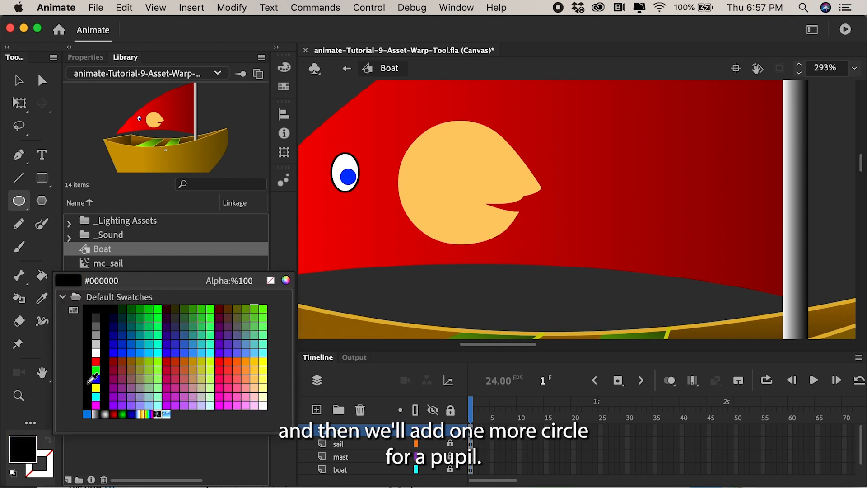
click(90, 378)
key(super+equal)
key(super+equal)
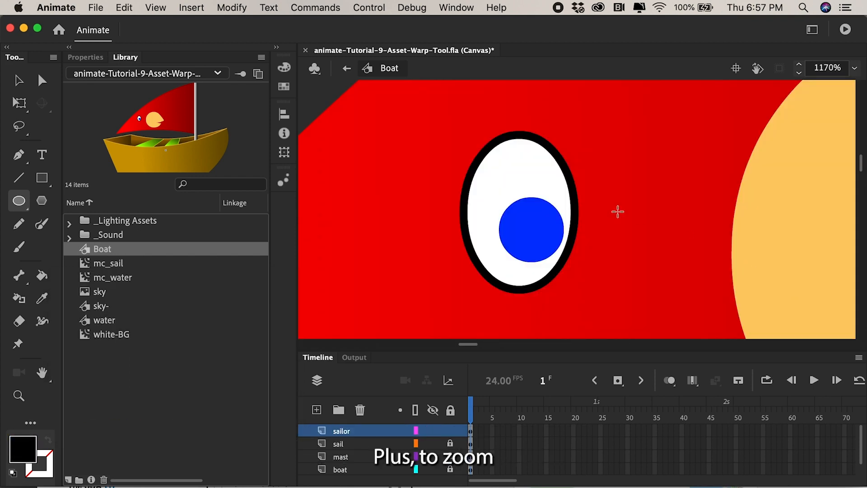
mouse_move(542, 236)
mouse_down()
mouse_move(483, 239)
mouse_move(577, 243)
mouse_move(516, 219)
mouse_move(541, 238)
mouse_up()
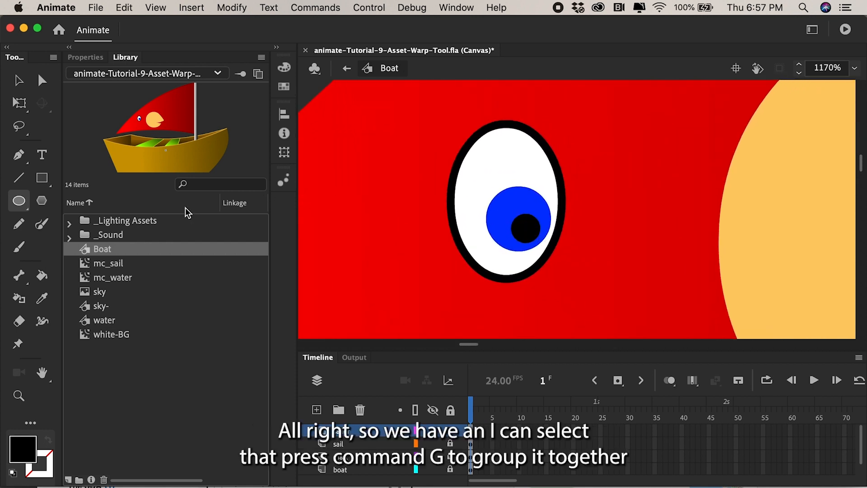
Step: Group the eye's shapes and move the group onto the head above the mouth
key(v)
drag(416, 117, 589, 293)
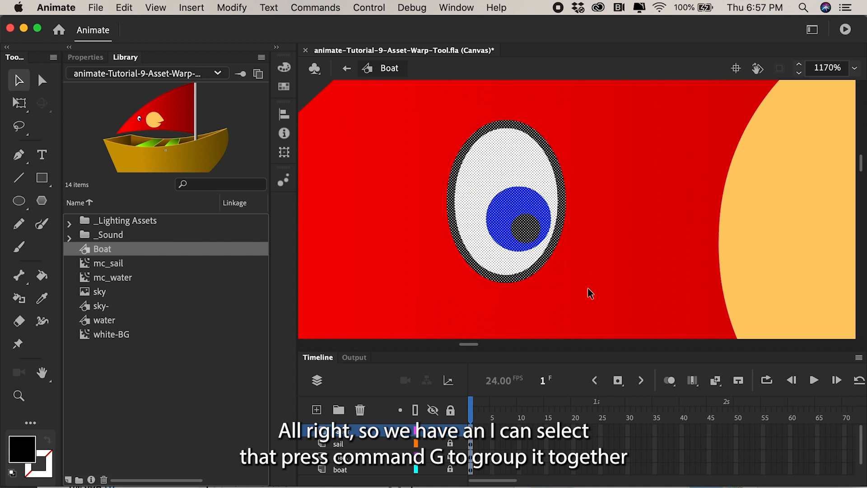
key(super+g)
key(super+minus)
key(super+minus)
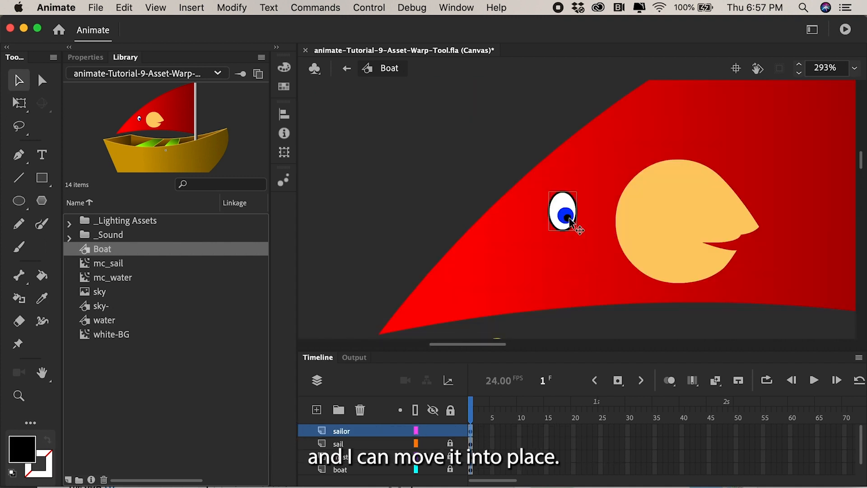
drag(569, 217, 712, 209)
scroll(578, 208, right, 3)
Step: Draw a white cap beside the head from a rectangle bent into an arc with flared sides and an oval bump on top
key(r)
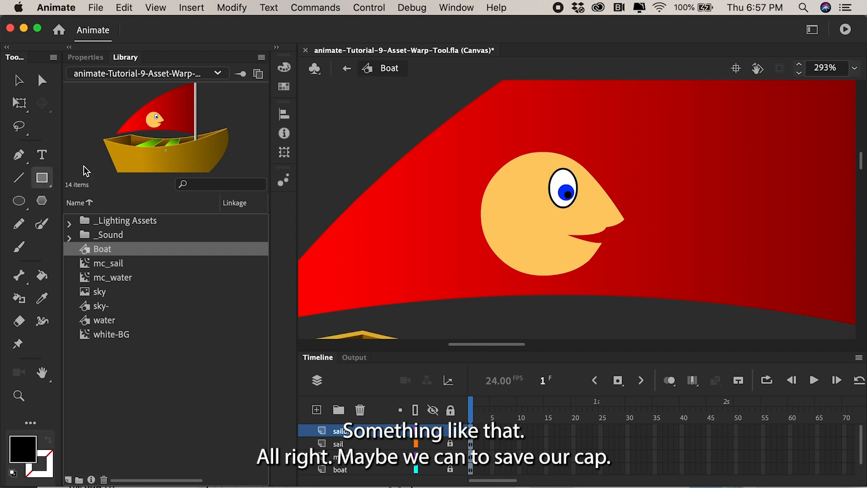
click(23, 448)
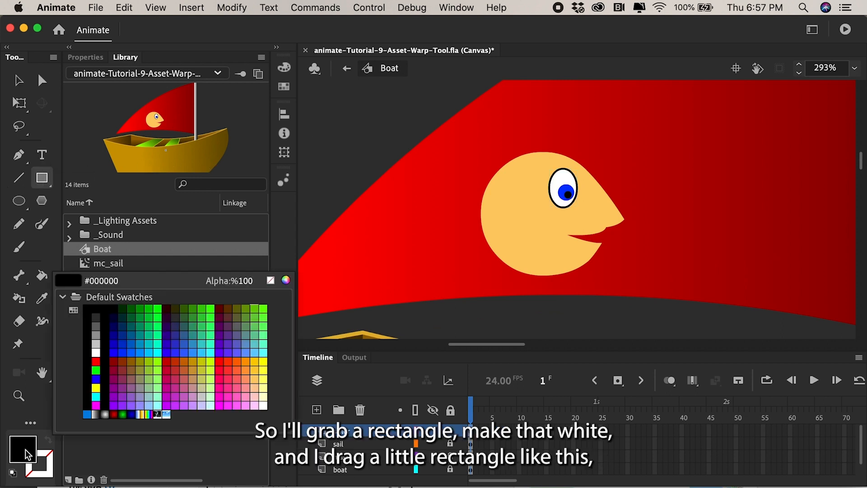
click(96, 352)
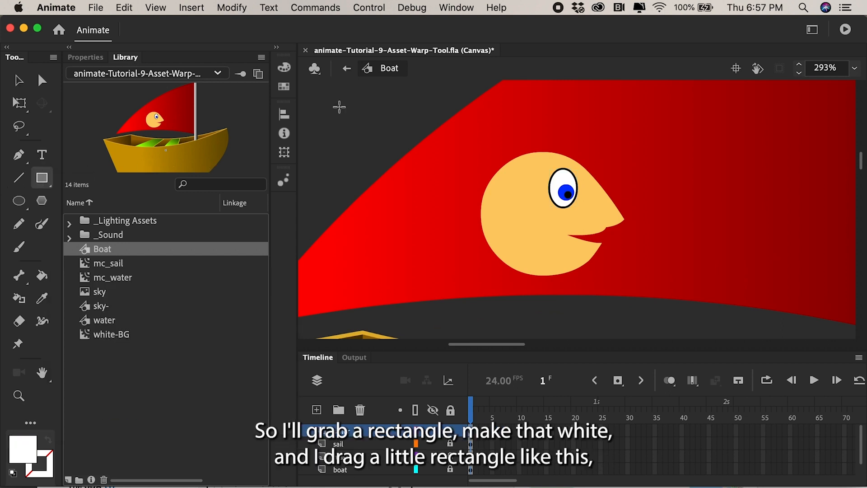
mouse_move(339, 106)
mouse_down()
mouse_move(435, 139)
mouse_move(386, 130)
mouse_move(387, 100)
mouse_move(329, 107)
mouse_up()
key(v)
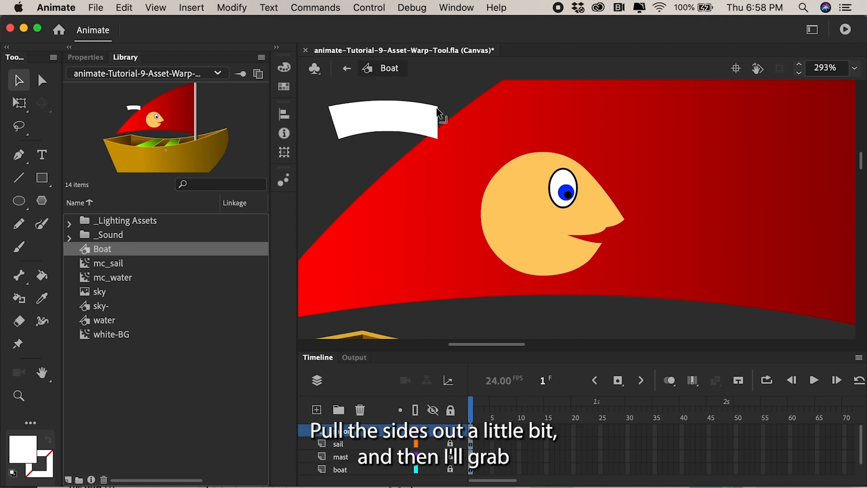
click(19, 200)
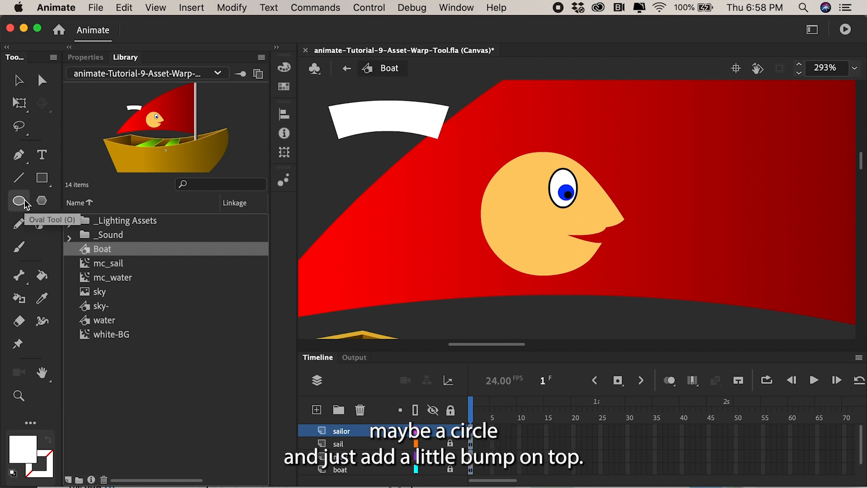
drag(351, 91, 422, 118)
Step: Group the white cap's shapes and move the group onto the top of the head
click(19, 80)
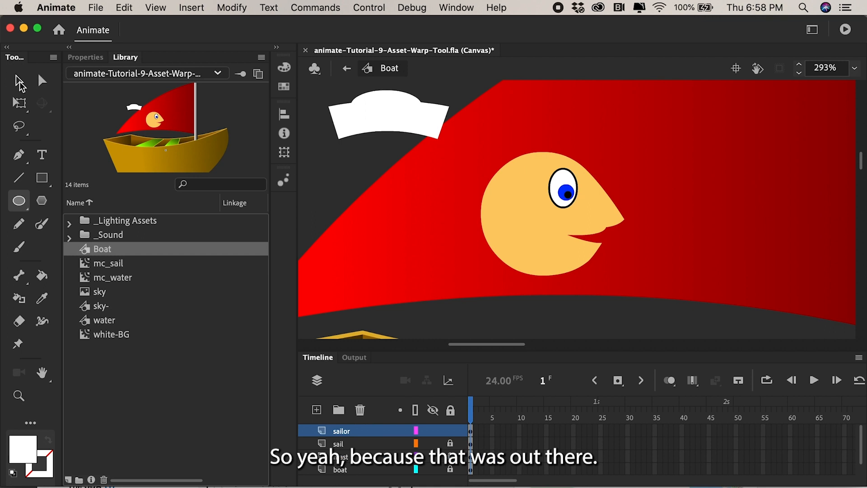
drag(319, 90, 468, 160)
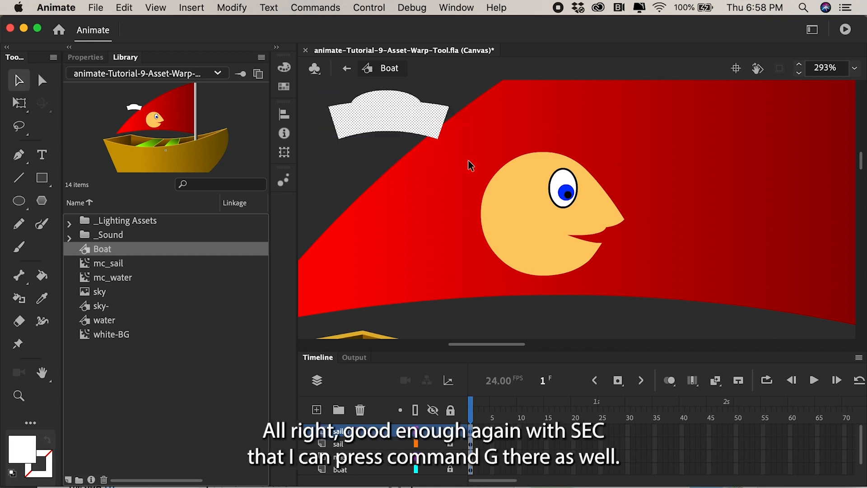
key(super+g)
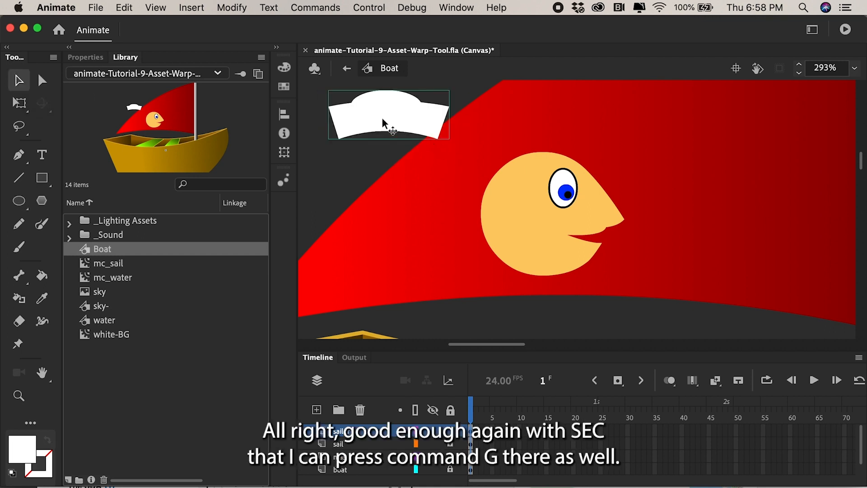
drag(382, 122, 496, 165)
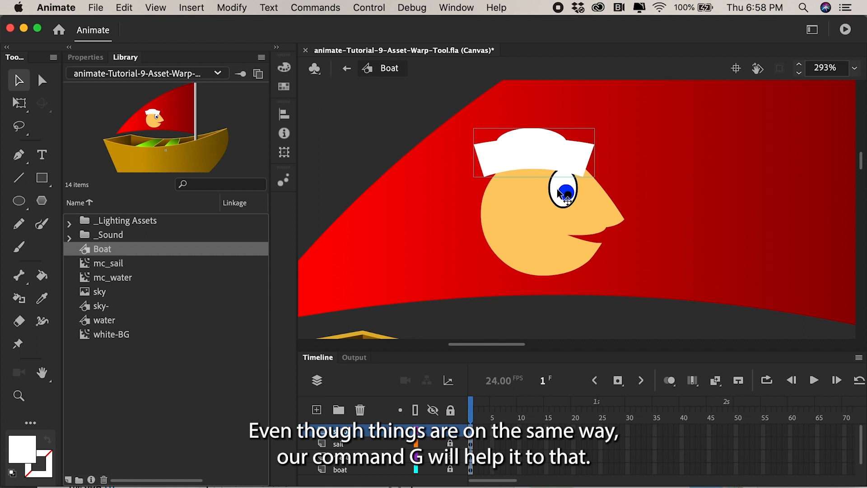
Step: Rotate the cap counterclockwise and shift it slightly so it sits tilted back on the head
key(q)
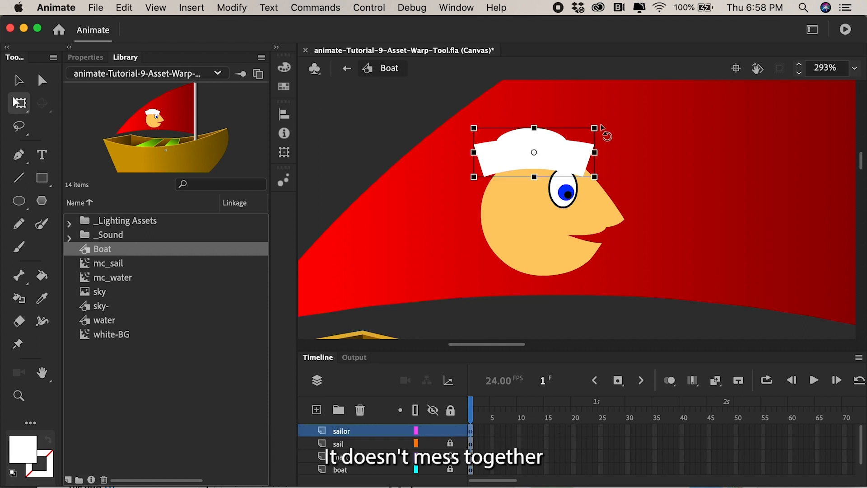
drag(602, 133, 592, 118)
drag(561, 141, 552, 145)
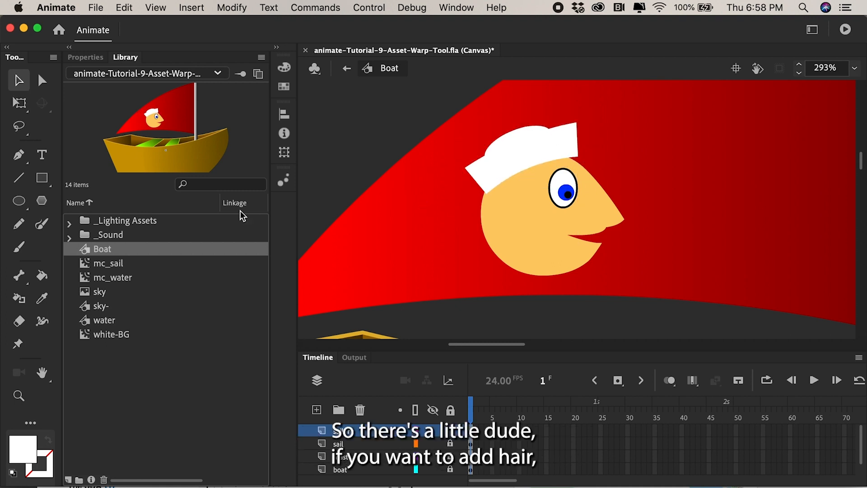
Step: Paint brown hair with a small Classic Brush around the back of the head and at the forehead under the cap
click(19, 247)
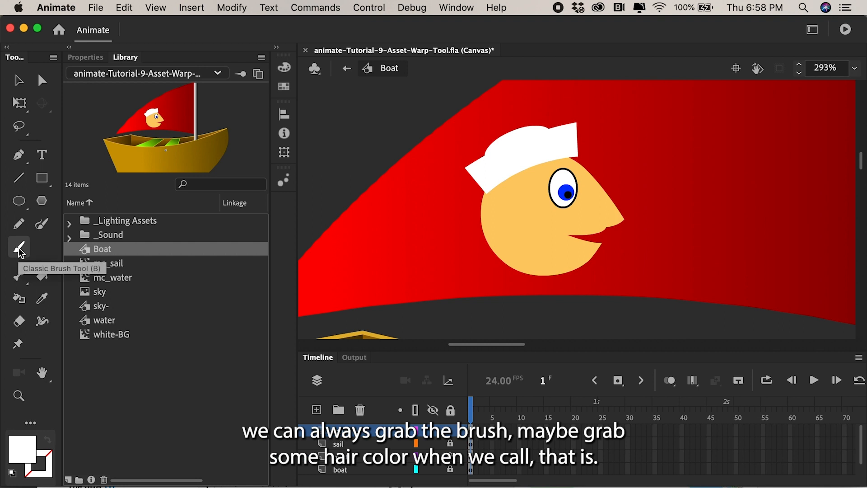
click(23, 448)
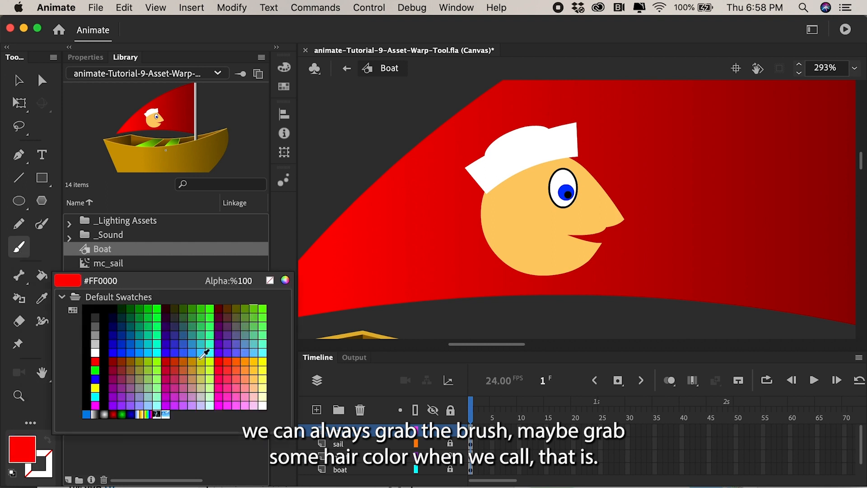
click(134, 361)
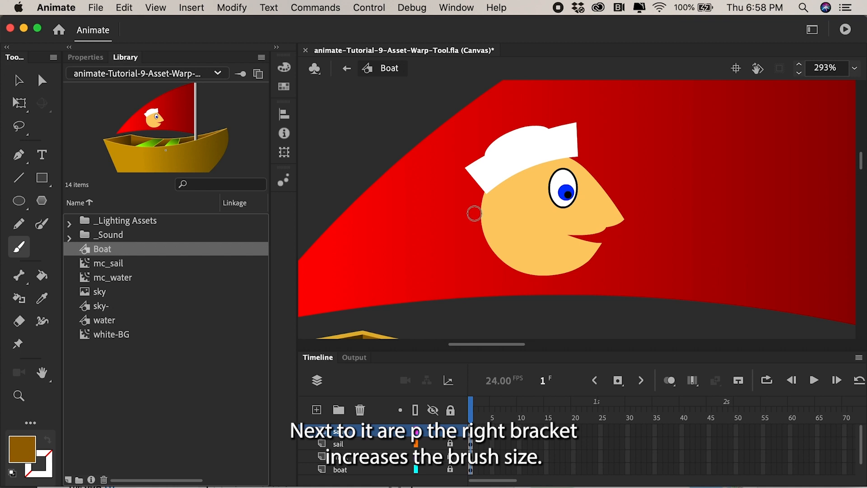
key(bracketright)
key(bracketright)
key(bracketright)
key(bracketright)
key(bracketleft)
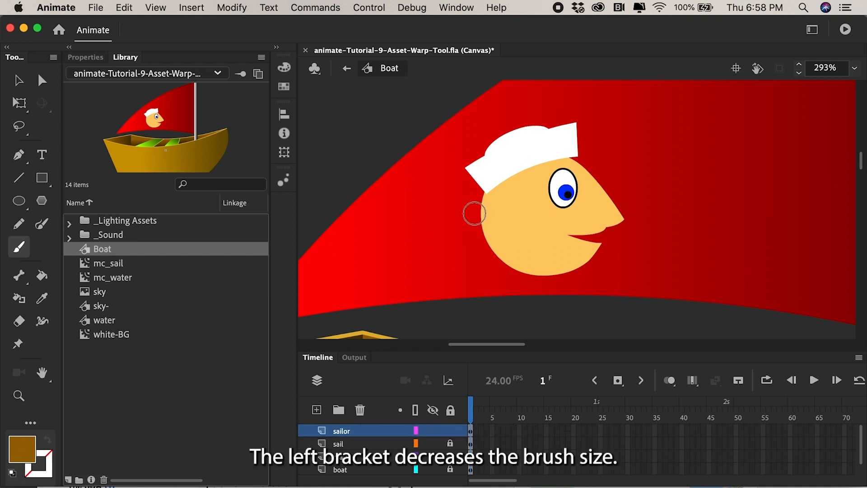
key(bracketleft)
key(bracketleft)
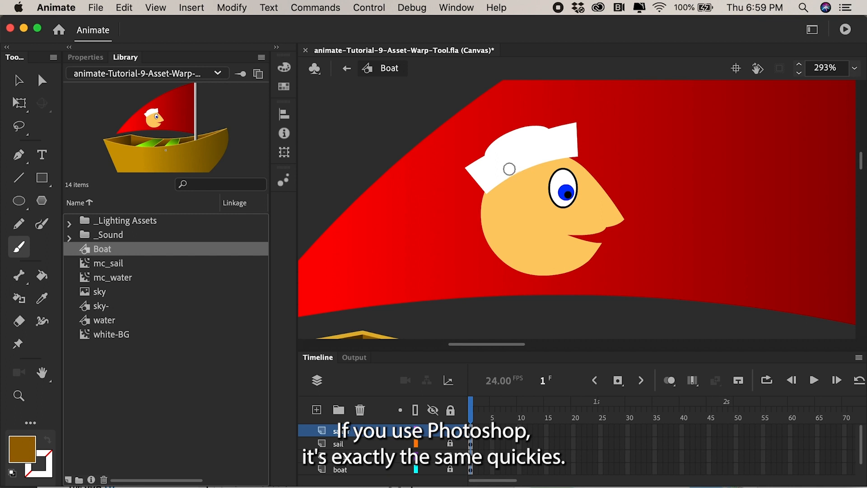
mouse_move(508, 169)
mouse_down()
mouse_move(477, 199)
mouse_move(482, 224)
mouse_move(499, 168)
mouse_move(511, 181)
mouse_move(541, 159)
mouse_move(591, 161)
mouse_move(568, 149)
mouse_move(524, 148)
mouse_move(521, 170)
mouse_move(494, 185)
mouse_move(512, 209)
mouse_move(484, 216)
mouse_up()
key(v)
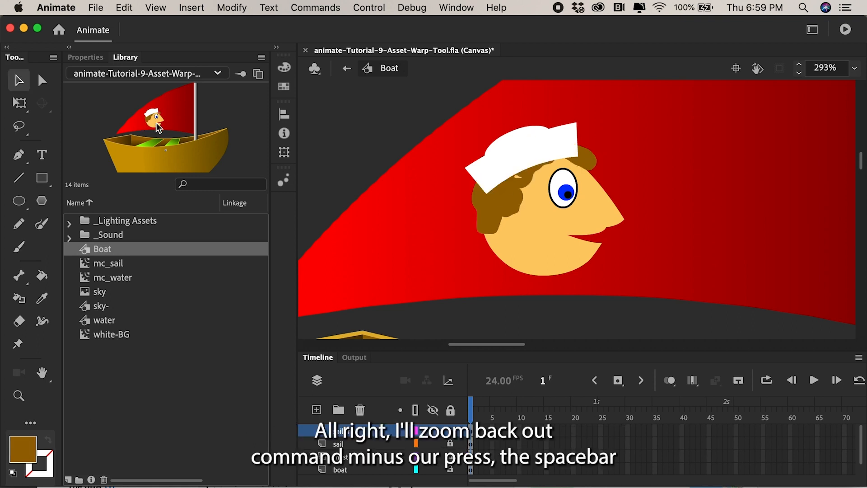
Step: Draw the sailor's torso, two bent legs and two outstretched arms as black lines with stroke size 3, seated on the boat's bench
key(super+minus)
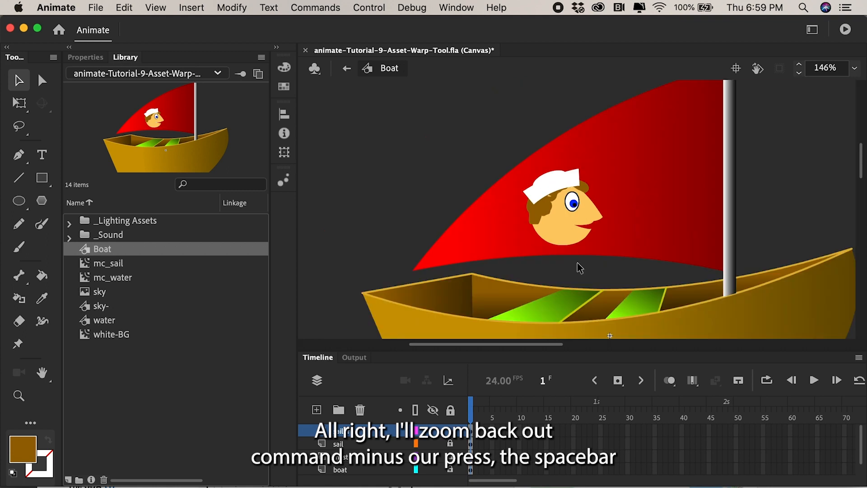
drag(582, 263, 472, 215)
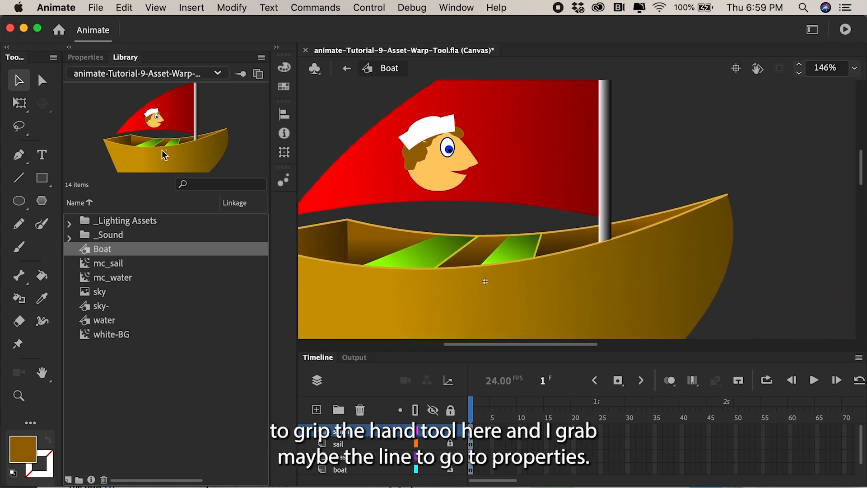
click(19, 177)
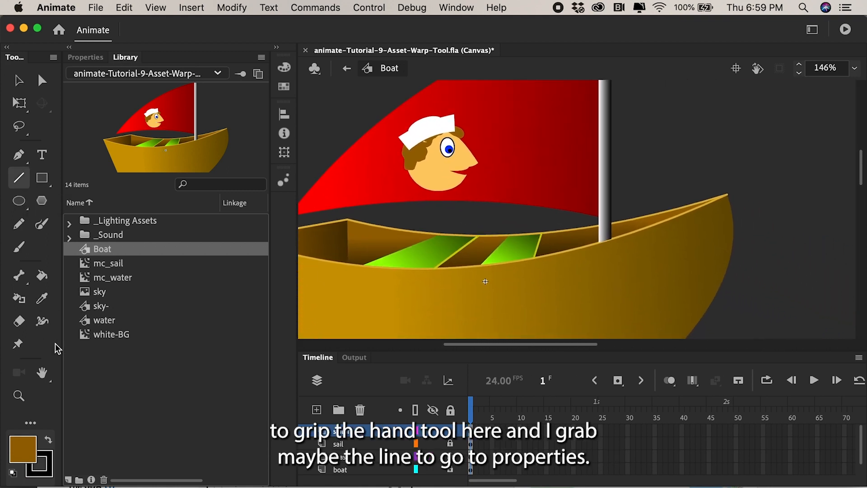
click(84, 57)
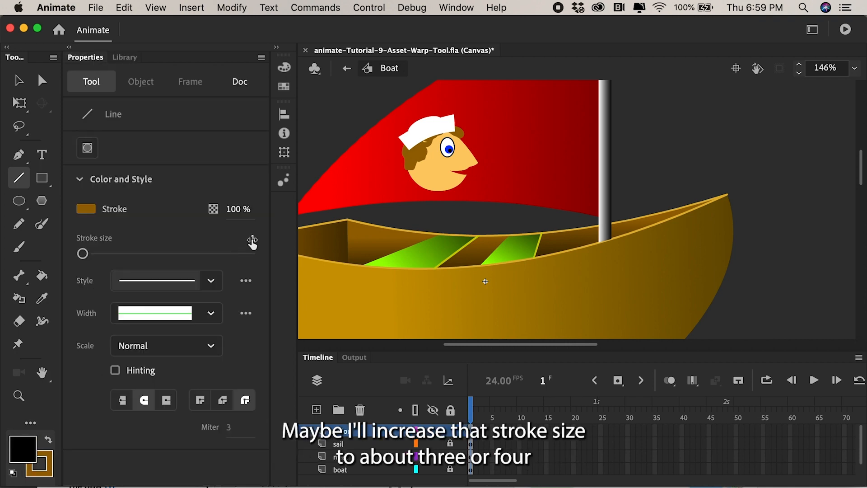
drag(83, 253, 85, 254)
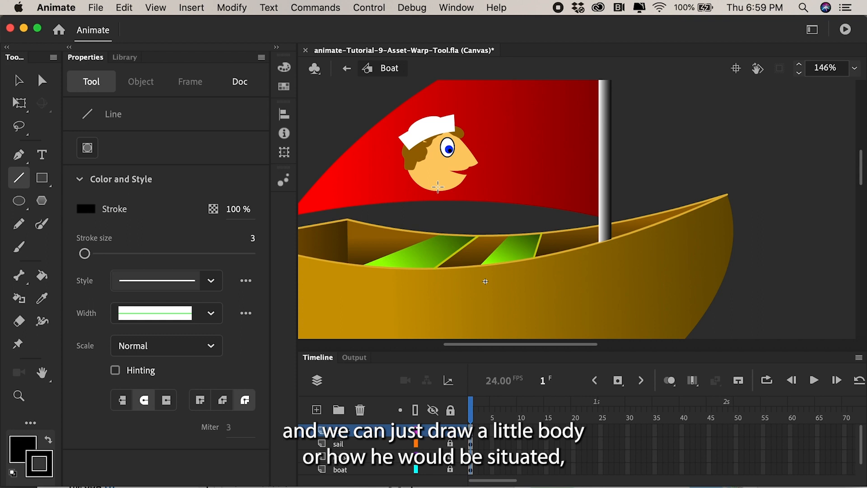
mouse_move(437, 186)
mouse_down()
mouse_move(434, 239)
mouse_move(458, 268)
mouse_up()
drag(438, 245, 467, 244)
drag(467, 244, 468, 267)
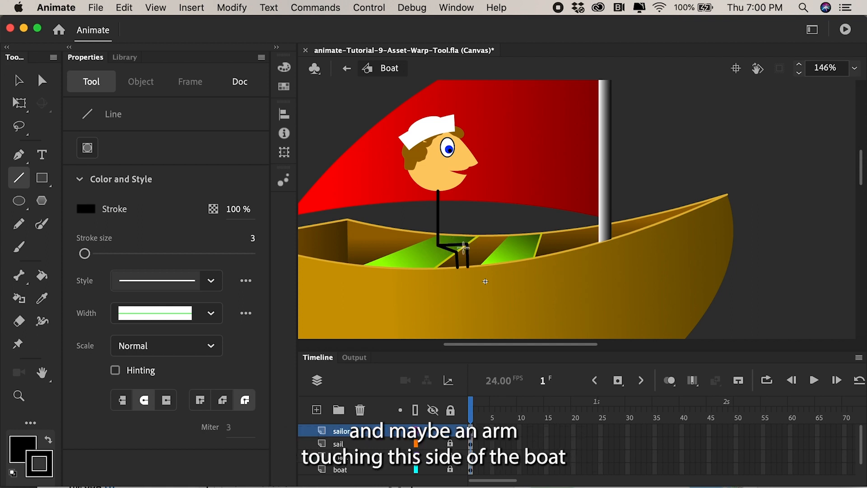
drag(437, 204, 457, 215)
mouse_move(437, 202)
mouse_down()
mouse_move(348, 210)
mouse_move(351, 218)
mouse_up()
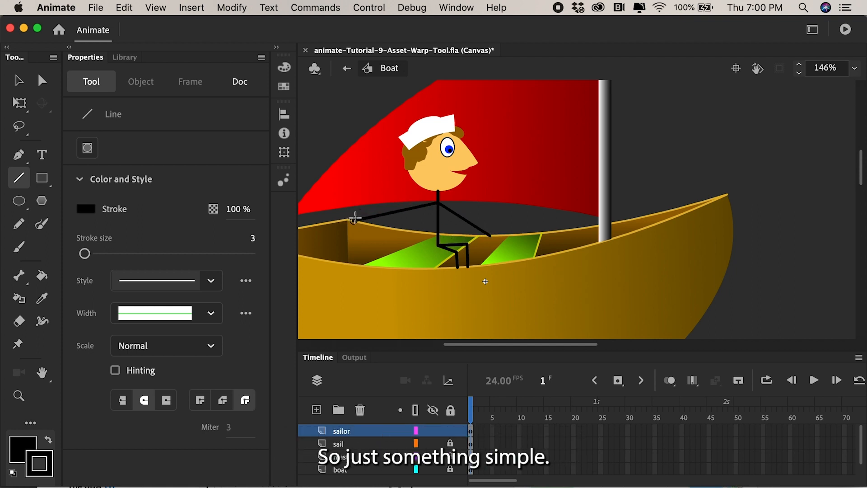
Step: Paint blue pants over the hips and both leg lines using the Classic Brush at size 7
click(19, 247)
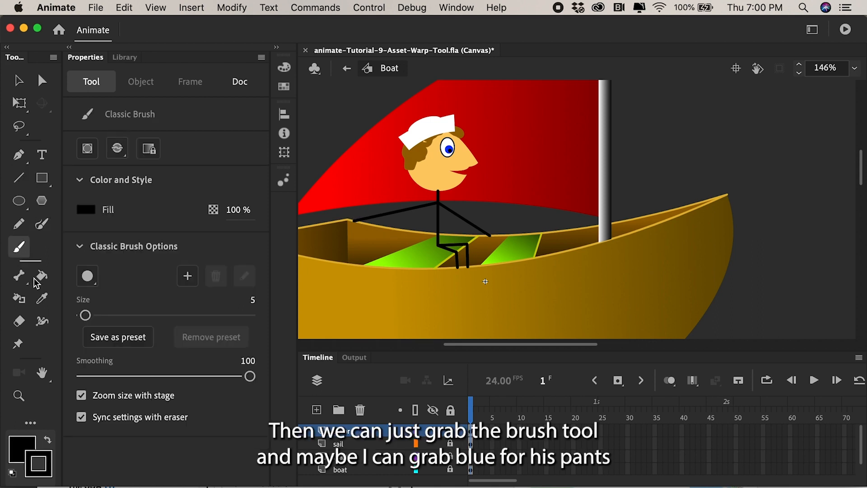
click(19, 452)
click(97, 378)
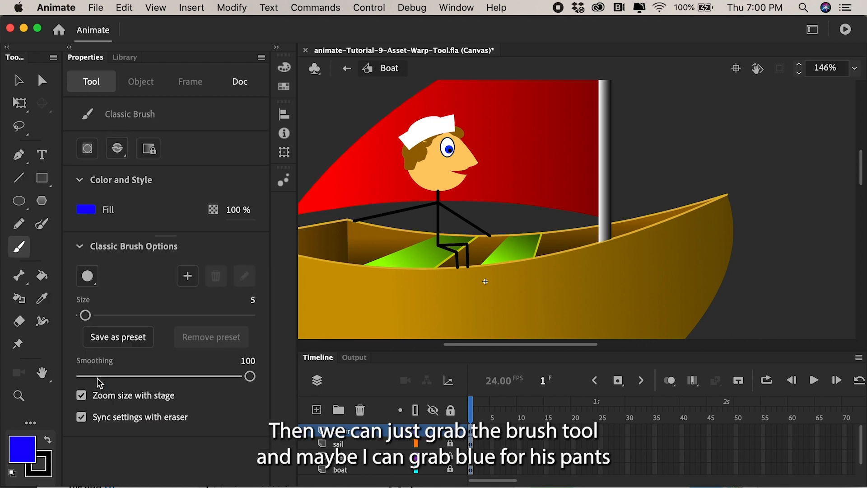
key(z)
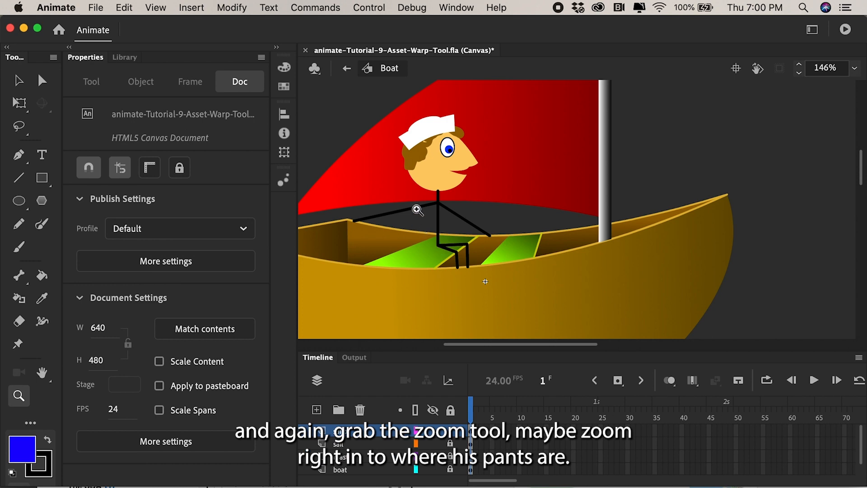
mouse_move(414, 216)
mouse_down()
mouse_move(494, 280)
mouse_move(538, 298)
mouse_up()
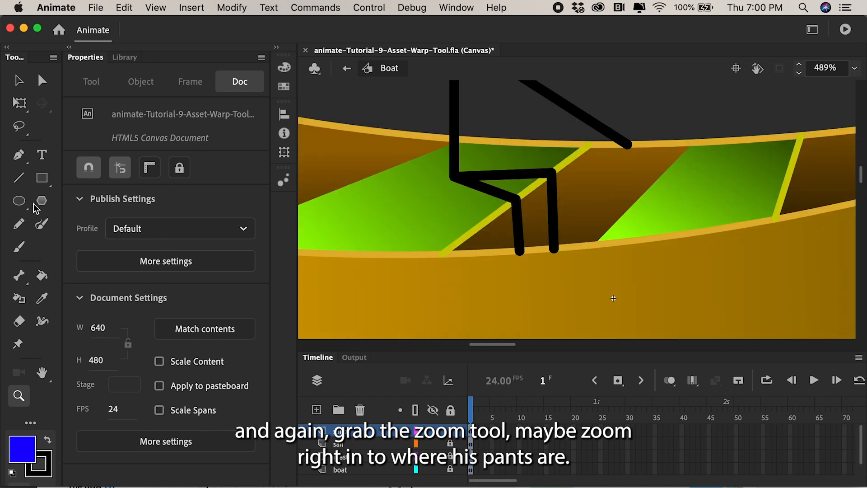
click(19, 247)
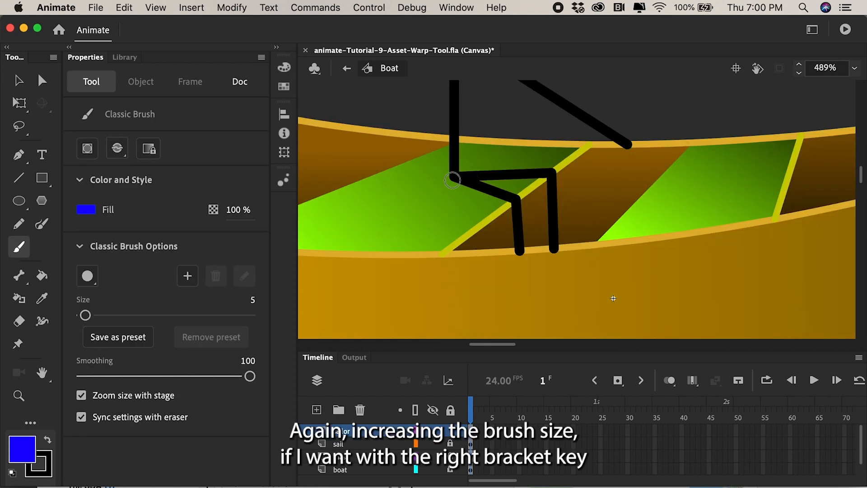
key(bracketright)
key(bracketright)
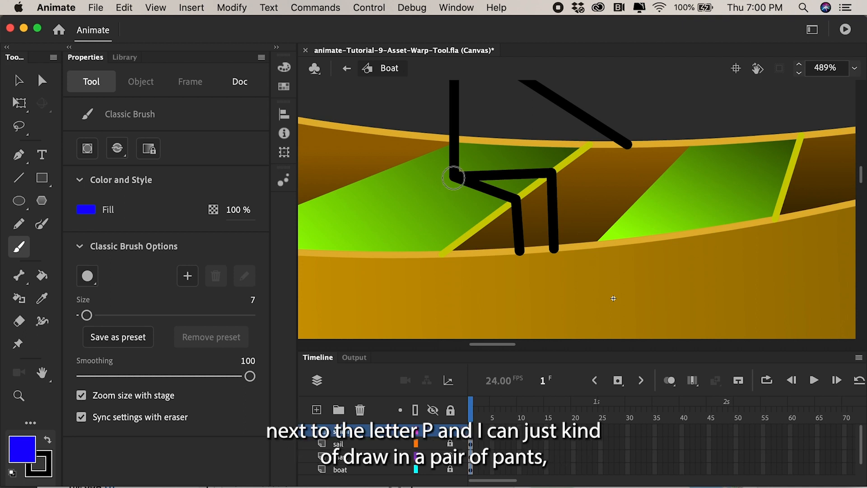
mouse_move(451, 178)
mouse_down()
mouse_move(492, 191)
mouse_move(520, 233)
mouse_up()
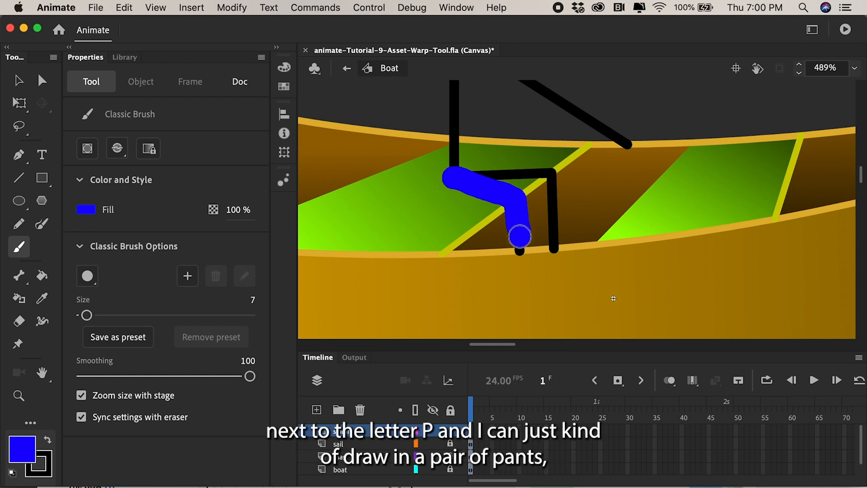
mouse_move(451, 170)
mouse_down()
mouse_move(523, 172)
mouse_move(557, 210)
mouse_move(555, 237)
mouse_move(466, 189)
mouse_move(447, 166)
mouse_move(472, 162)
mouse_move(482, 183)
mouse_up()
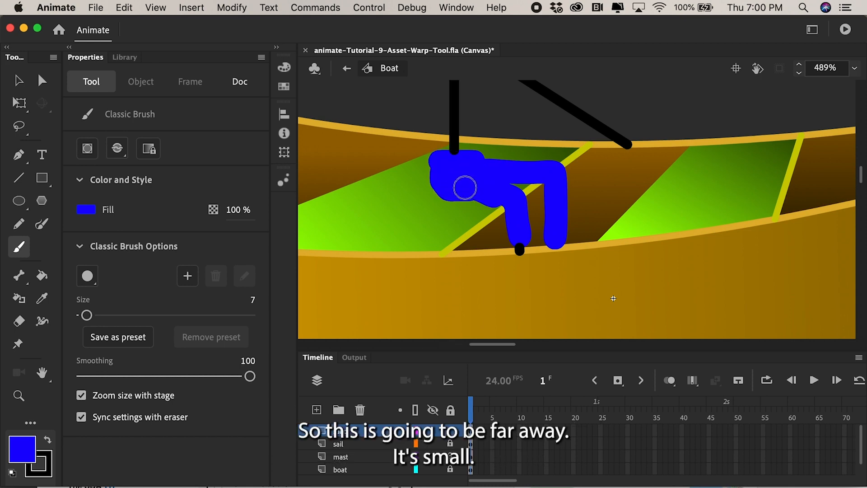
Step: Delete the stub of black line sticking out below the shorter pant leg
click(18, 80)
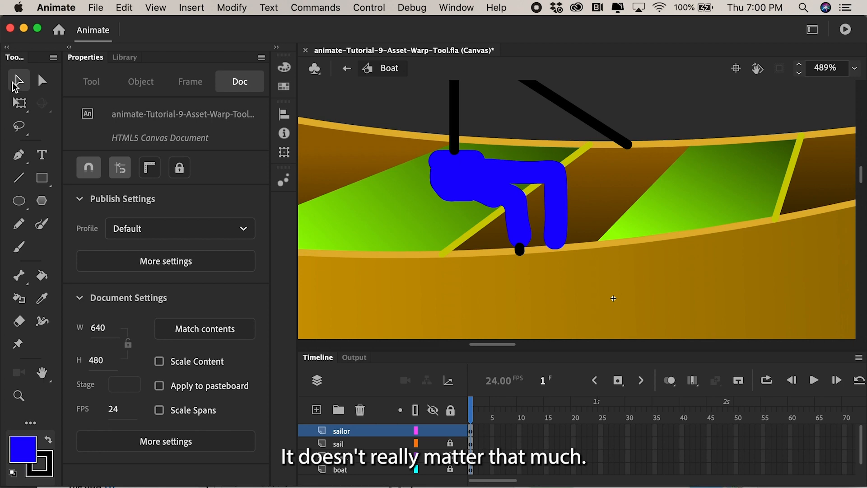
click(519, 249)
key(Delete)
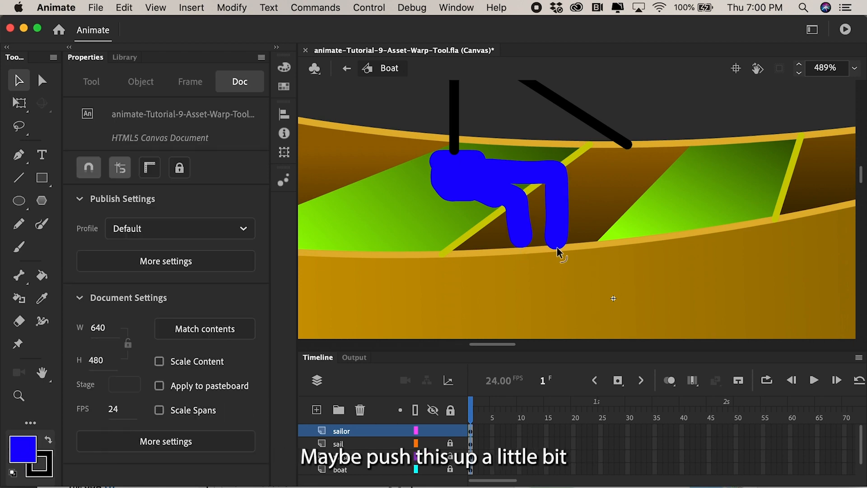
Step: Paint a white long-sleeved shirt over the torso and arm lines with the Classic Brush, leaving the neck and arm ends uncovered
click(24, 452)
click(91, 358)
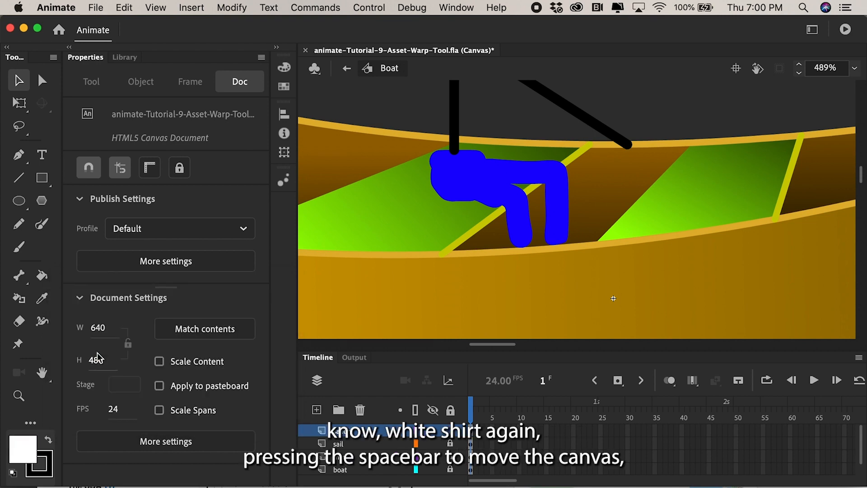
drag(426, 95, 447, 243)
key(b)
mouse_move(596, 136)
mouse_down()
mouse_move(602, 257)
mouse_move(581, 258)
mouse_move(575, 145)
mouse_move(684, 187)
mouse_move(755, 233)
mouse_move(709, 212)
mouse_move(404, 184)
mouse_move(470, 161)
mouse_move(560, 152)
mouse_move(487, 155)
mouse_move(586, 150)
mouse_up()
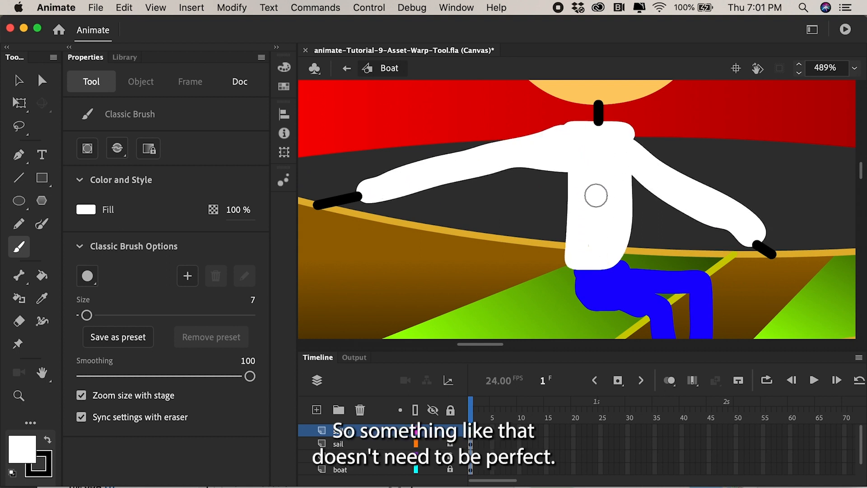
mouse_move(594, 193)
mouse_down()
mouse_move(574, 220)
mouse_move(582, 246)
mouse_up()
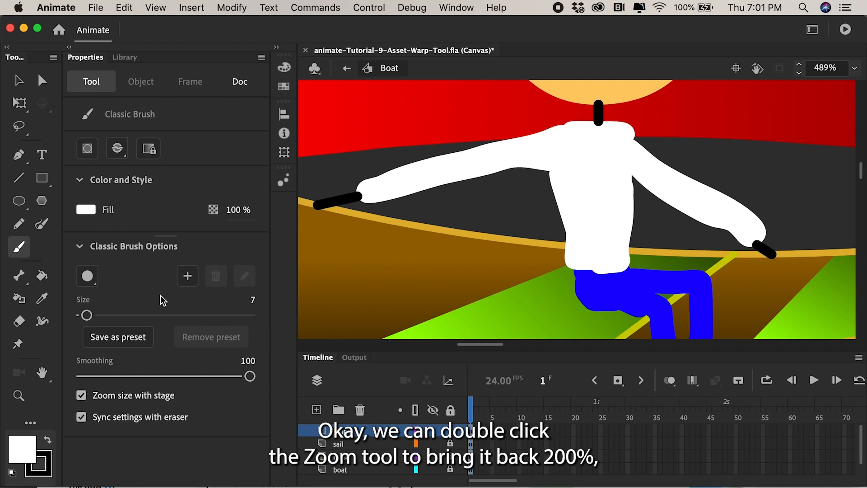
Step: Sample the skin color from the face as the Classic Brush fill
double_click(19, 397)
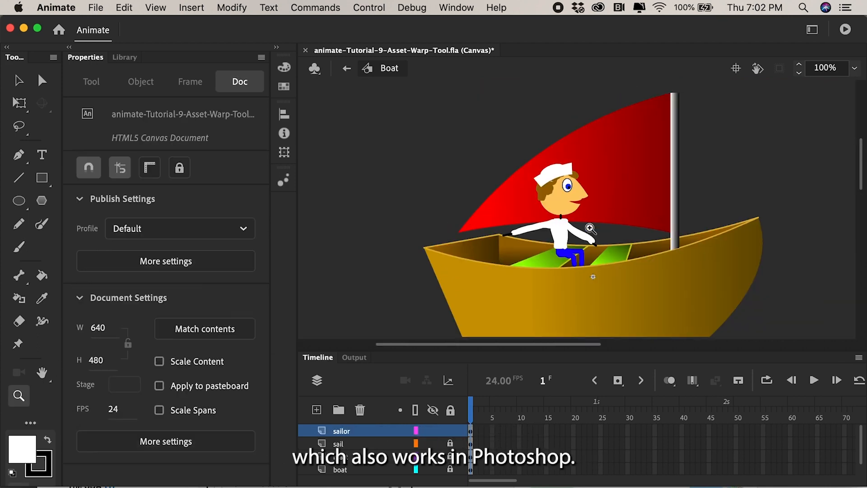
drag(521, 163, 617, 233)
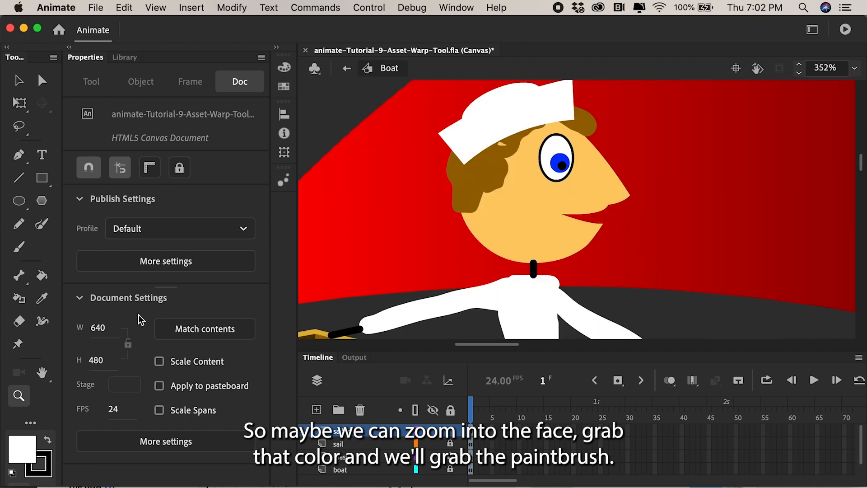
click(20, 249)
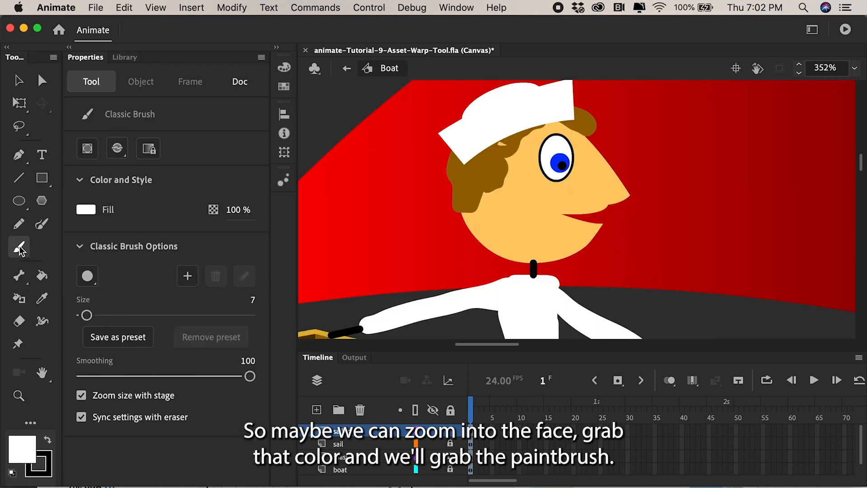
click(22, 448)
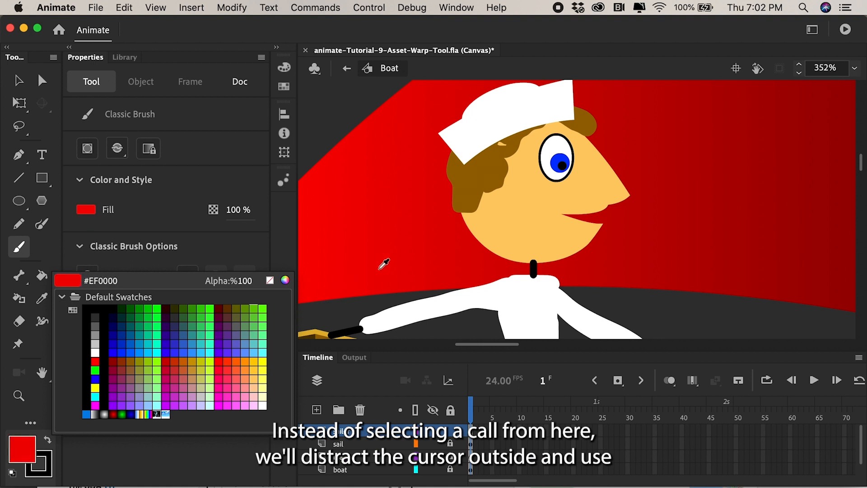
click(526, 202)
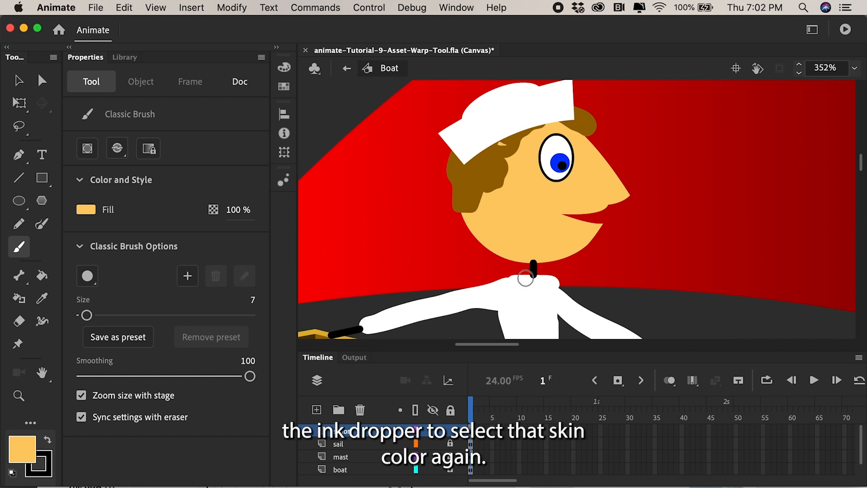
Step: Paint a skin-colored hand at the end of the front arm, reducing the brush size to 4 for the fingers
drag(525, 271, 533, 293)
scroll(547, 283, down, 5)
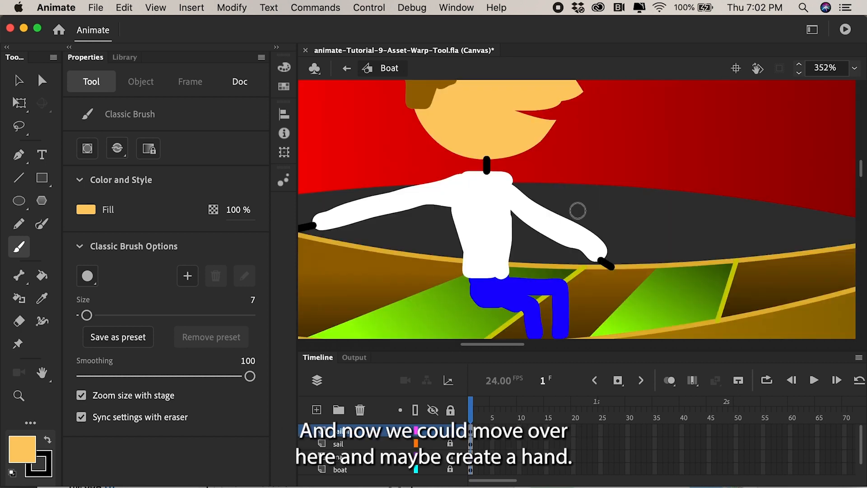
drag(599, 255, 614, 267)
key(bracketleft)
key(bracketleft)
key(bracketleft)
drag(625, 257, 647, 262)
drag(621, 248, 665, 258)
mouse_move(615, 247)
mouse_down()
mouse_move(638, 239)
mouse_move(613, 247)
mouse_up()
Step: Paint a skin-colored hand with fingers at the end of the back arm, resting on the boat's rear edge
drag(540, 250, 670, 286)
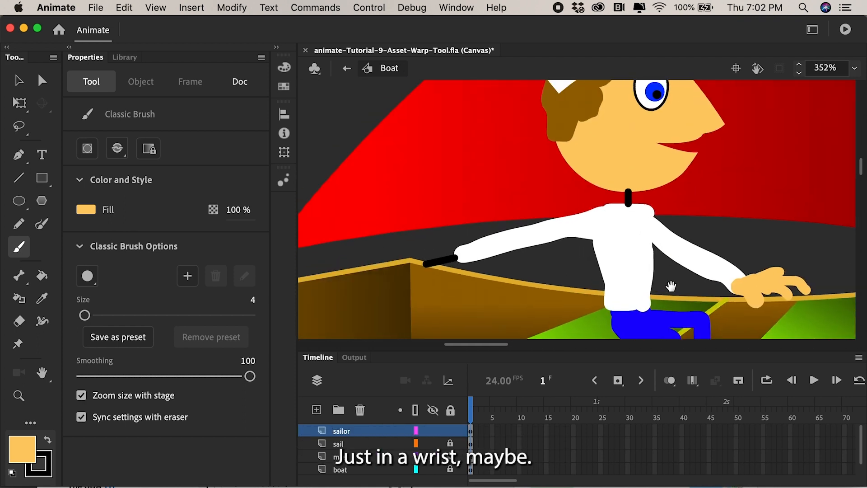
mouse_move(430, 257)
mouse_down()
mouse_move(451, 253)
mouse_move(439, 254)
mouse_move(456, 253)
mouse_move(403, 254)
mouse_move(395, 259)
mouse_move(409, 266)
mouse_move(403, 278)
mouse_move(409, 255)
mouse_move(378, 255)
mouse_move(366, 274)
mouse_up()
drag(389, 261, 384, 280)
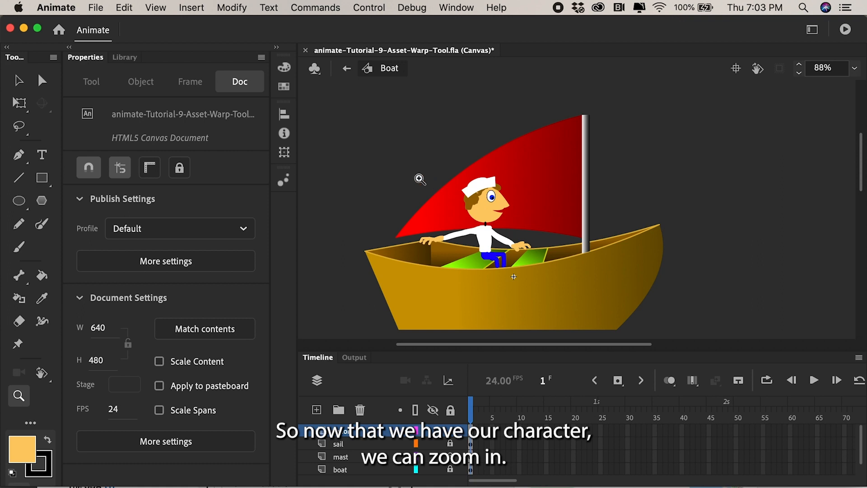
drag(411, 169, 569, 302)
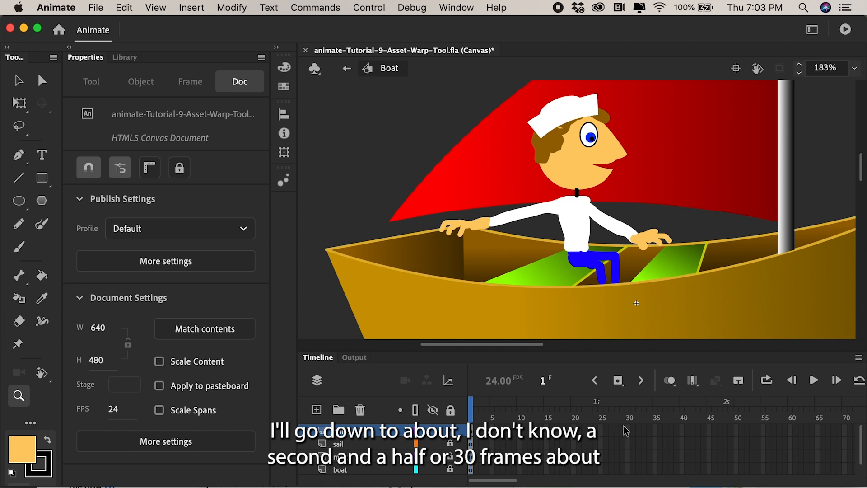
Step: Extend all the Boat symbol's layers to frame 29 by inserting regular frames
drag(626, 438, 619, 464)
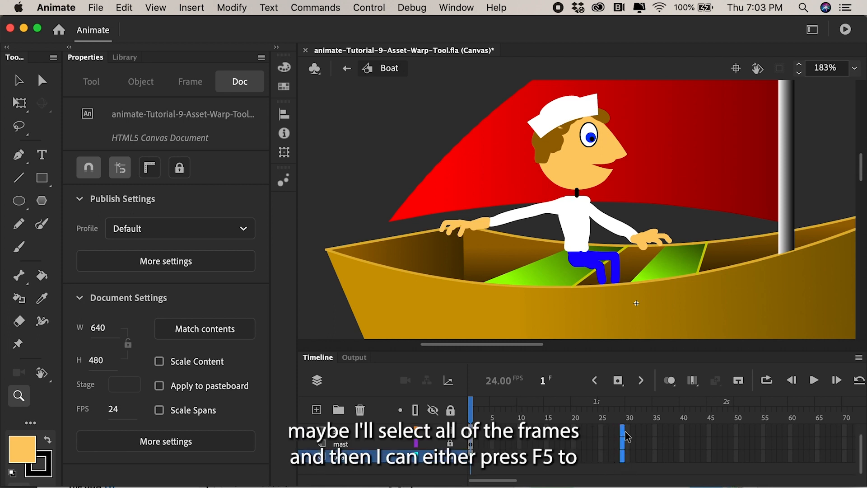
click(618, 381)
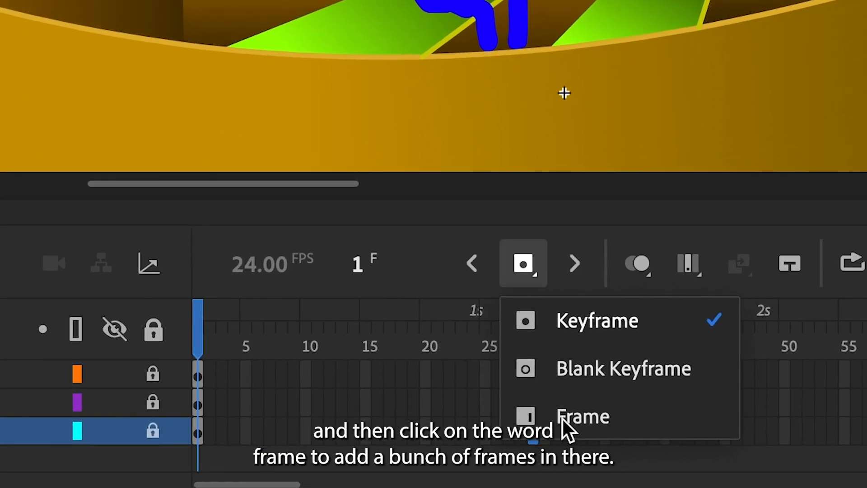
click(635, 449)
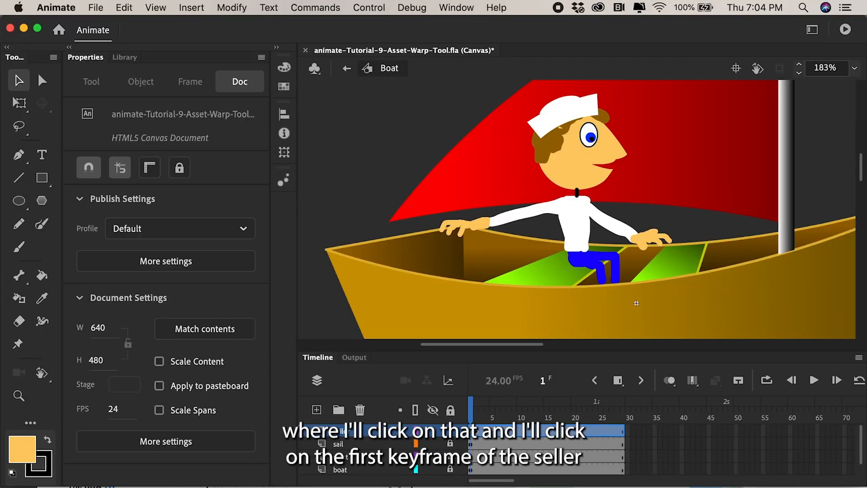
Step: Group all the sailor artwork on the sailor layer into one object
click(476, 432)
click(480, 434)
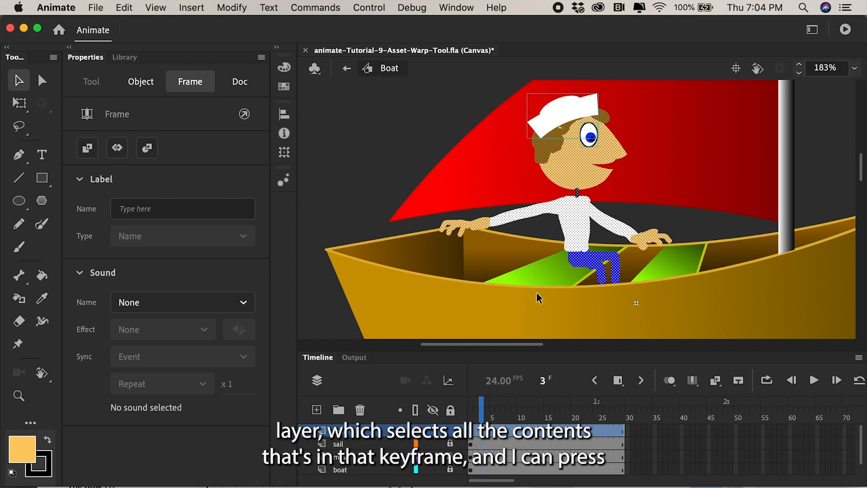
key(super+g)
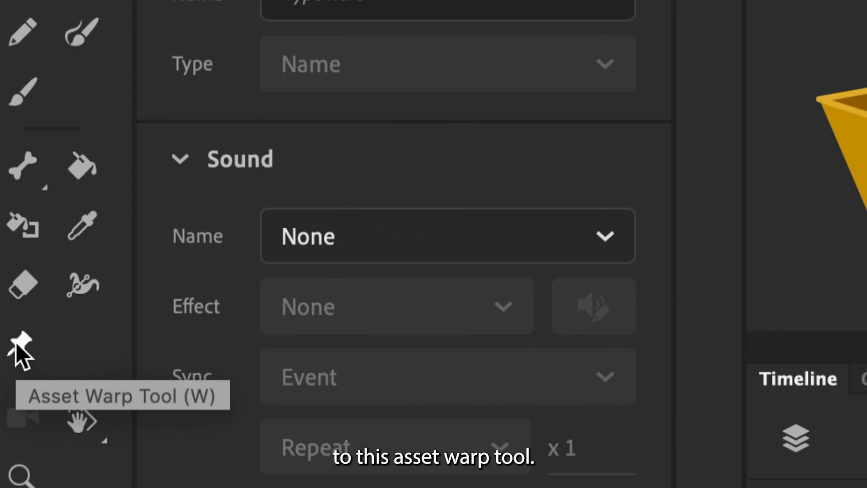
Step: Place an Asset Warp pin on the sailor's front hand, try raising the hand with it, and undo the move
click(18, 345)
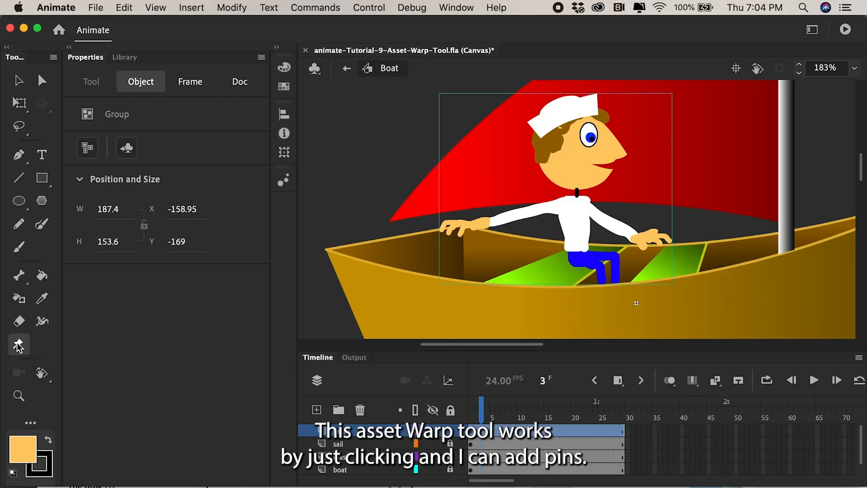
click(645, 237)
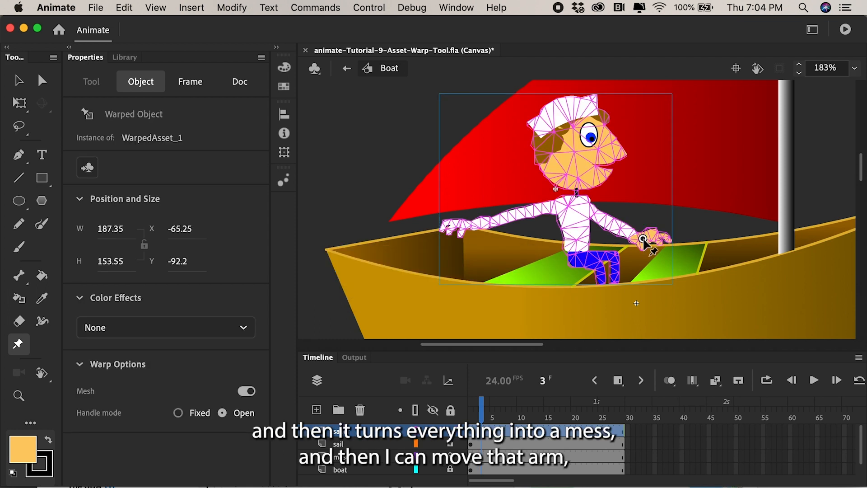
drag(643, 238, 647, 180)
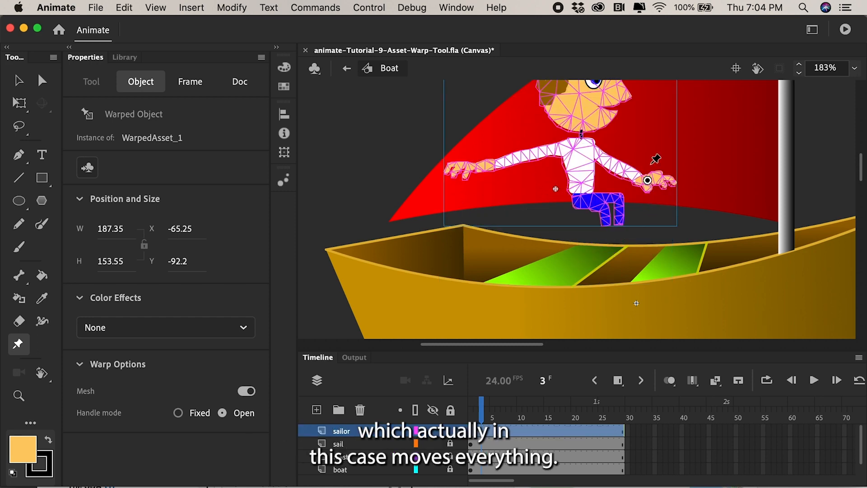
key(super+z)
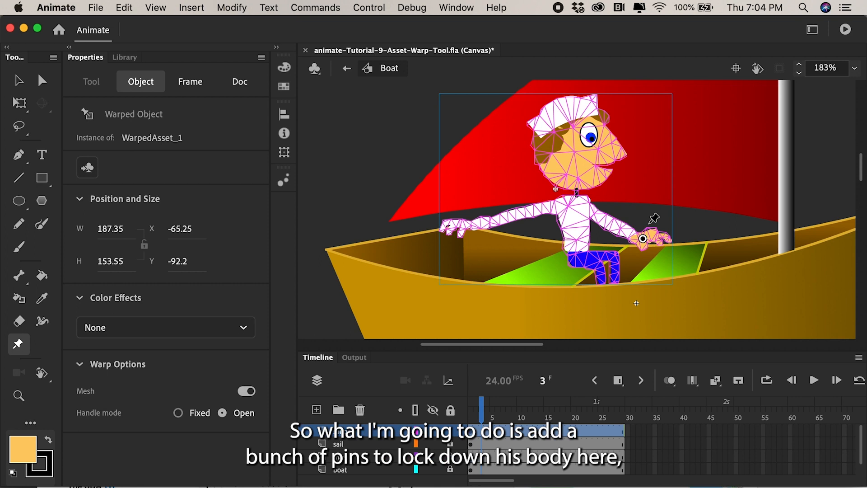
Step: Add warp pins at the waist, neck base, front elbow and hat, and tilt the sailor's head slightly back
click(577, 248)
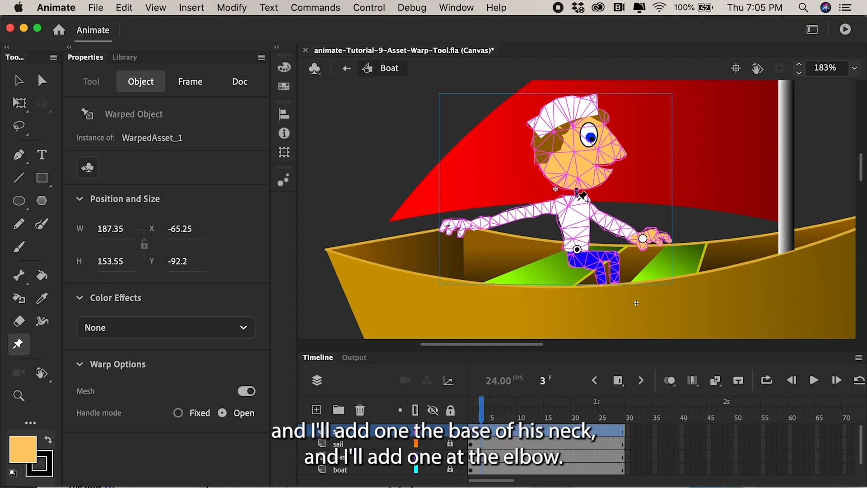
click(578, 199)
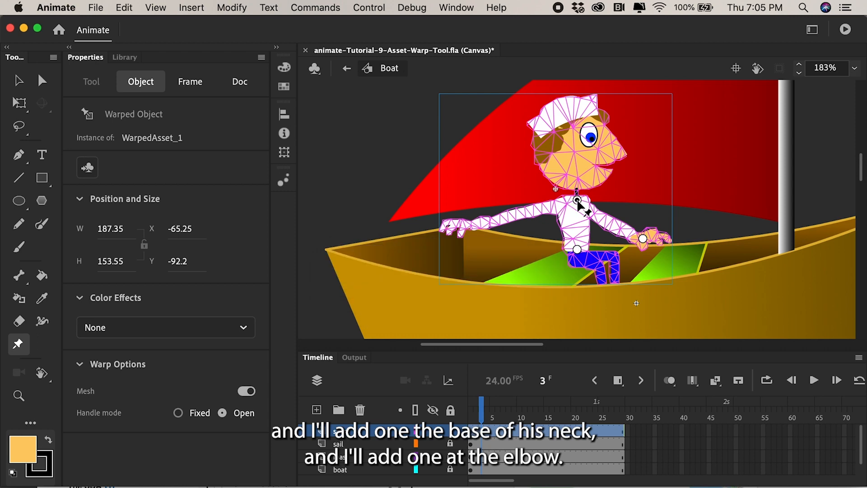
click(612, 226)
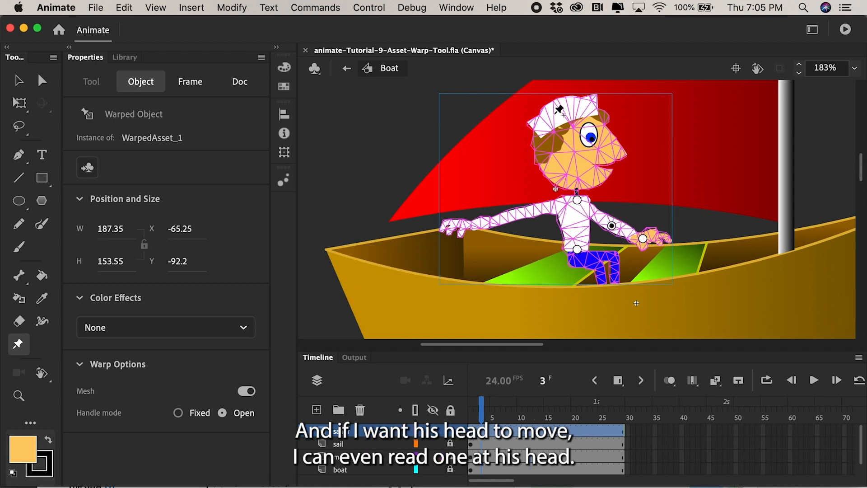
click(565, 113)
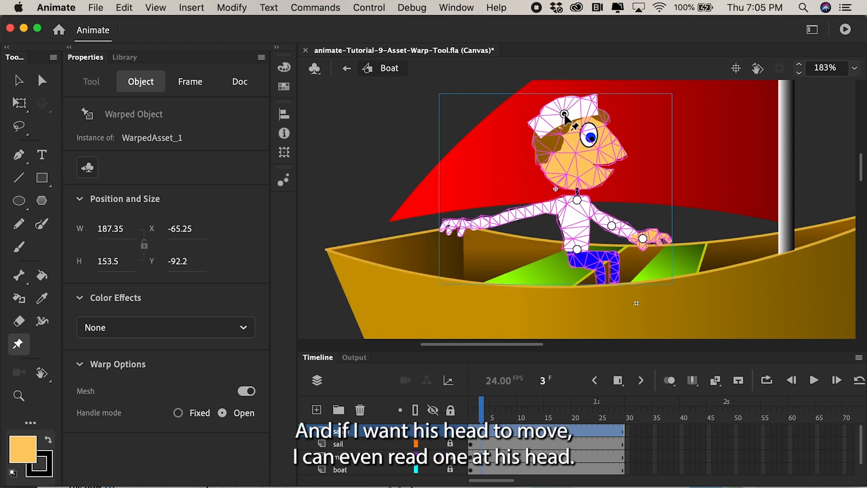
drag(564, 113, 542, 116)
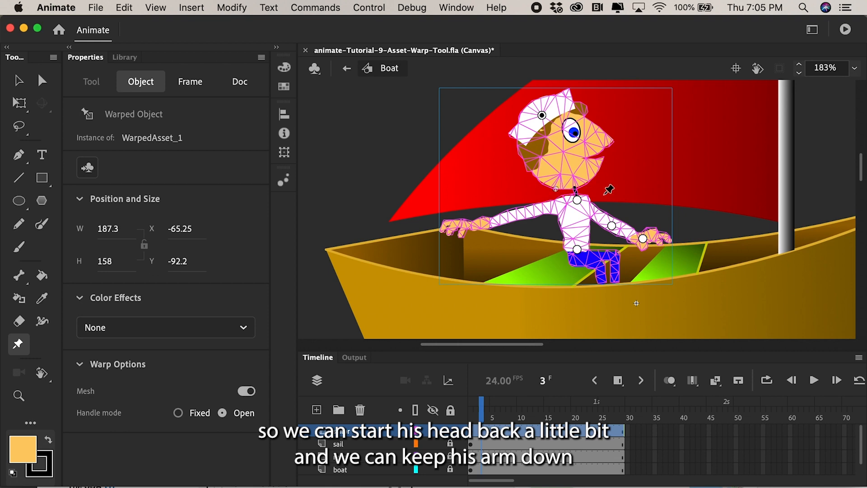
Step: Insert a keyframe at frame 10 on the sailor layer and tilt the head a little further back using its hat pin
click(483, 414)
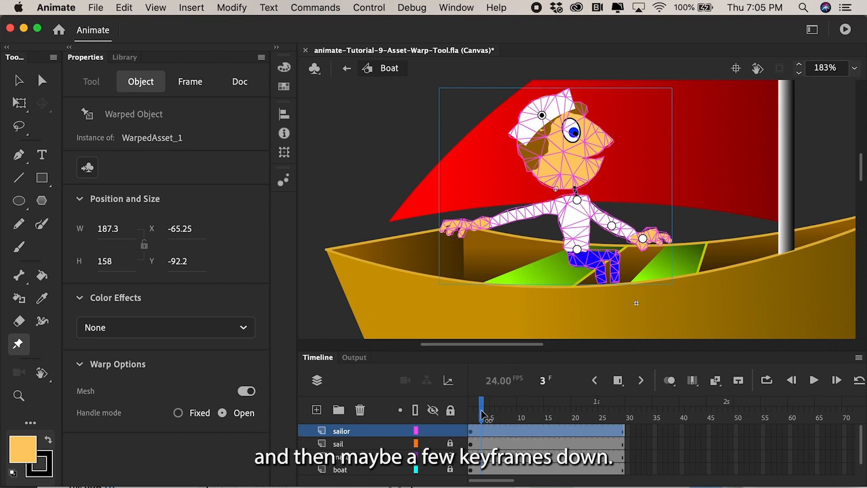
drag(481, 412, 519, 419)
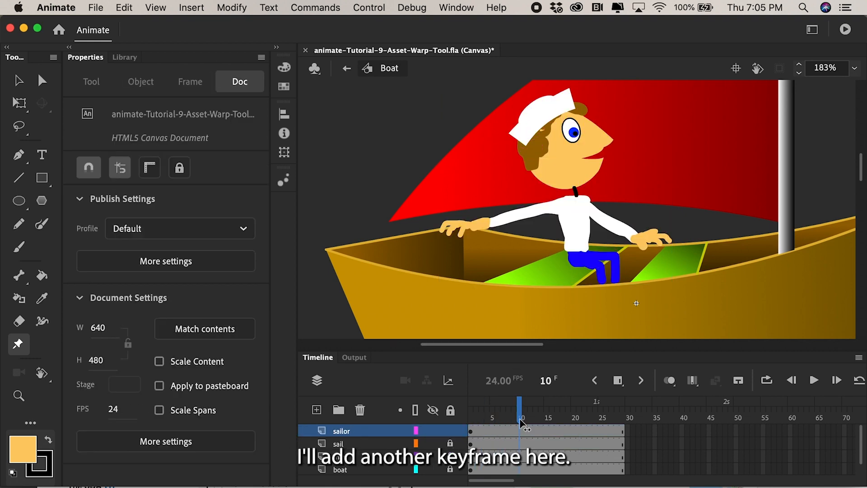
click(617, 381)
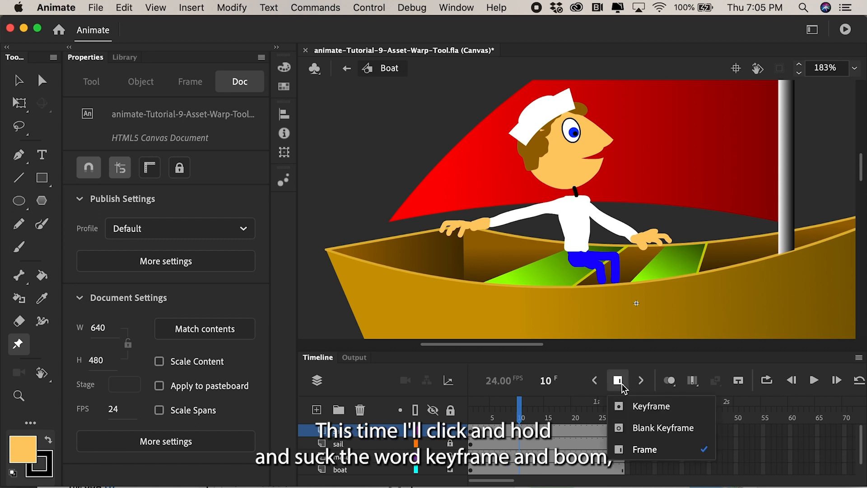
click(636, 407)
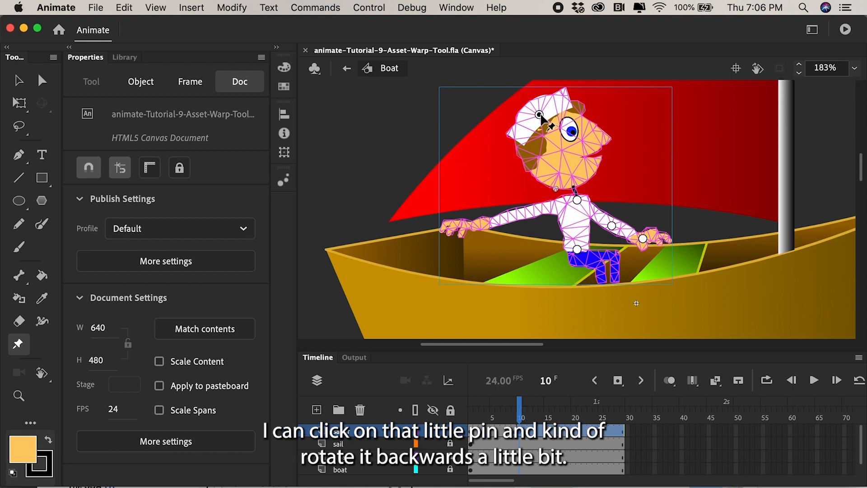
drag(539, 115, 531, 120)
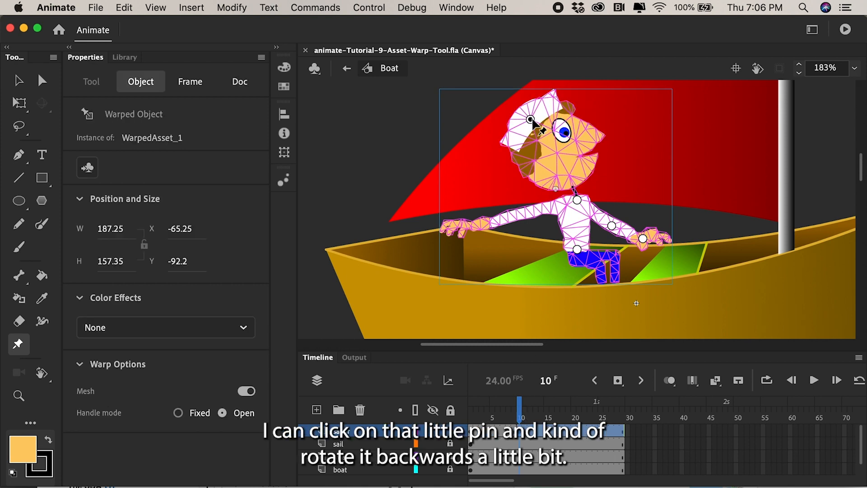
Step: Insert a keyframe at frame 17 and raise the sailor's front arm into a wave using the hand and elbow pins
drag(522, 413, 557, 410)
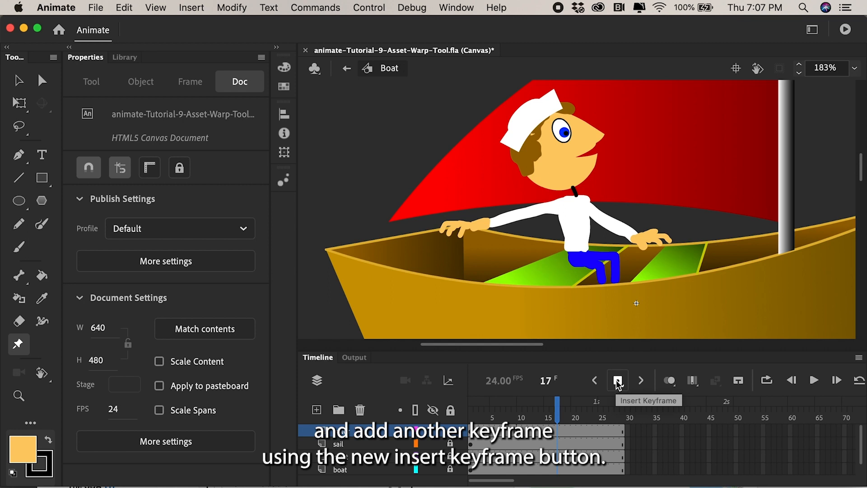
click(617, 381)
click(612, 221)
click(643, 237)
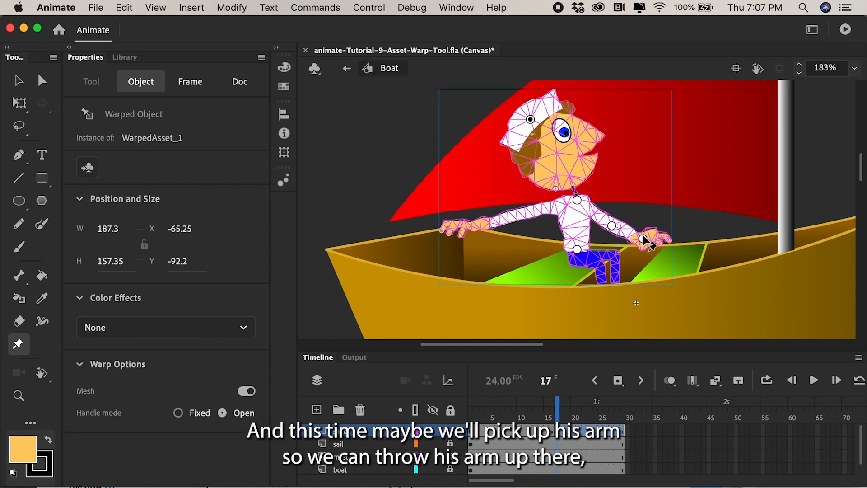
drag(644, 239, 638, 153)
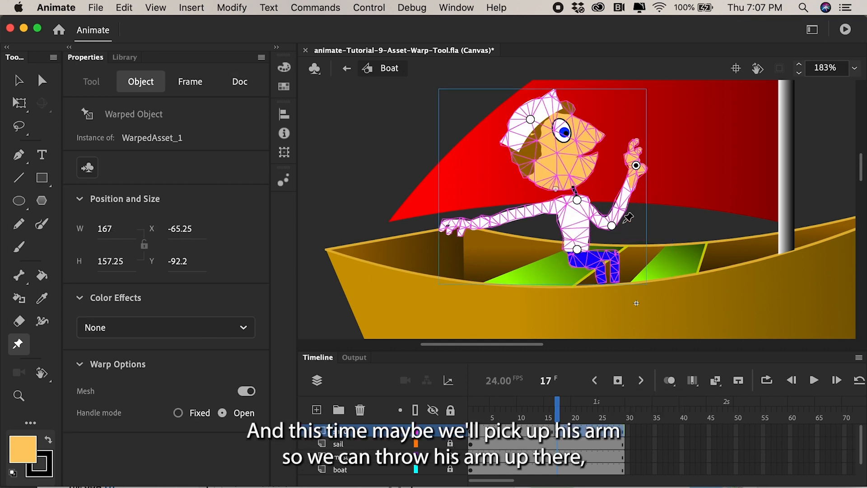
drag(612, 214, 616, 203)
drag(636, 165, 624, 163)
Step: Insert a keyframe at frame 23 and shift the raised hand slightly away from the face
click(589, 413)
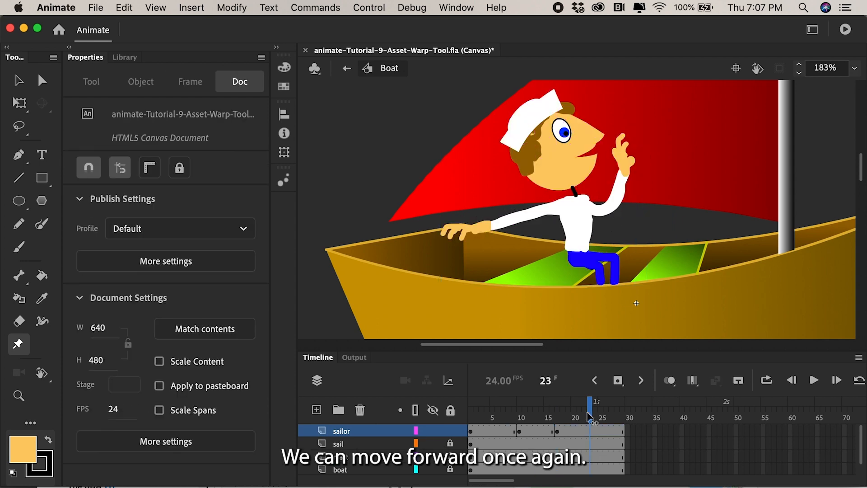
click(618, 380)
click(632, 163)
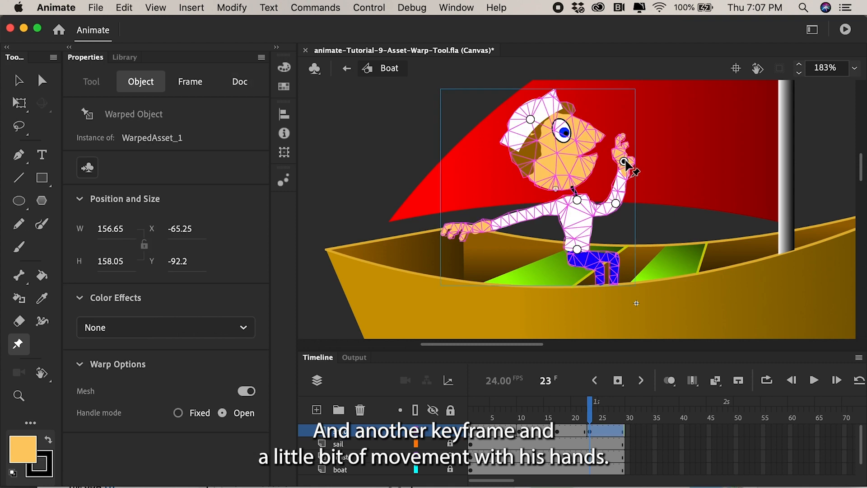
drag(632, 164, 635, 165)
Step: Insert a keyframe at frame 28 and swing the raised hand back toward the face
click(617, 412)
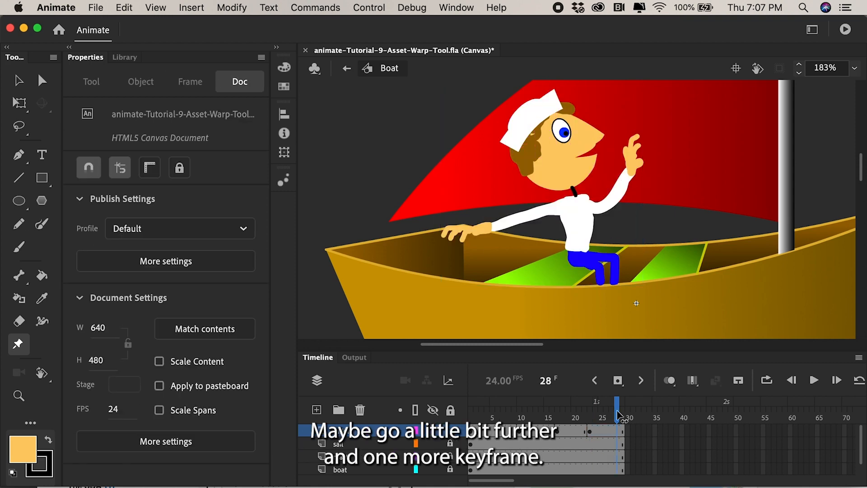
click(618, 381)
click(634, 164)
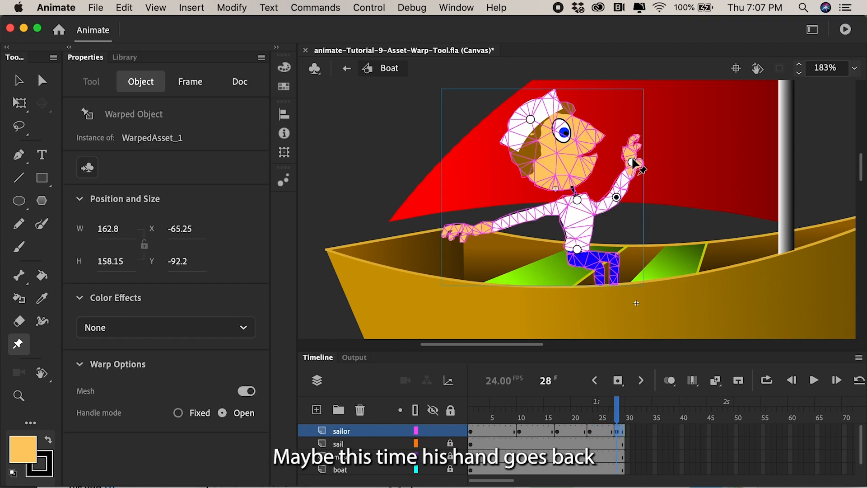
drag(633, 163, 619, 162)
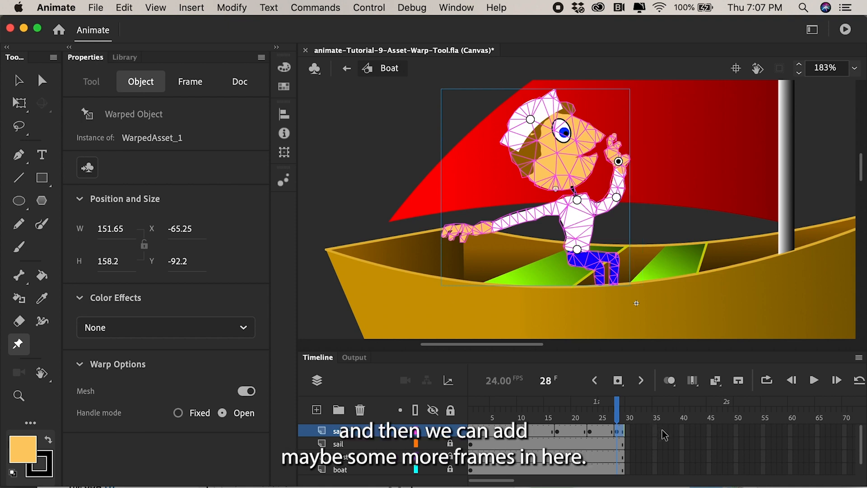
Step: Extend all layers to frame 36 and lower the sailor's front arm back into the boat in a new keyframe at frame 35
drag(660, 428, 653, 482)
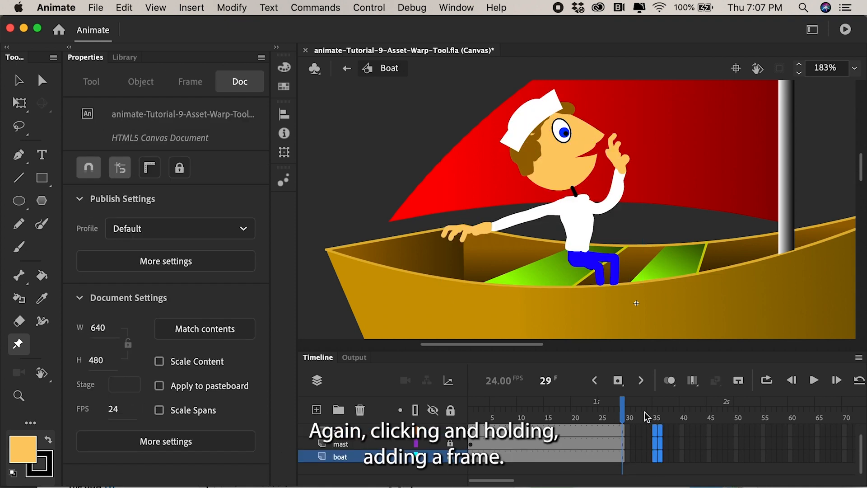
drag(670, 387, 644, 445)
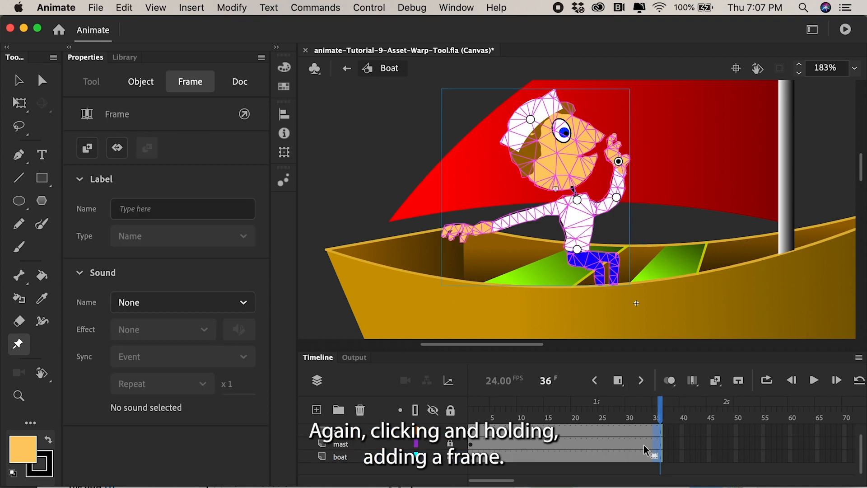
click(623, 416)
drag(623, 416, 656, 416)
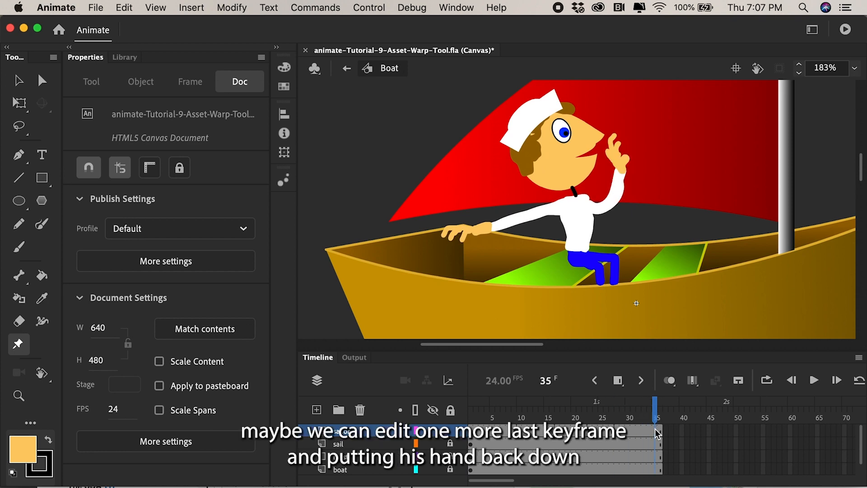
click(655, 431)
drag(619, 161, 622, 228)
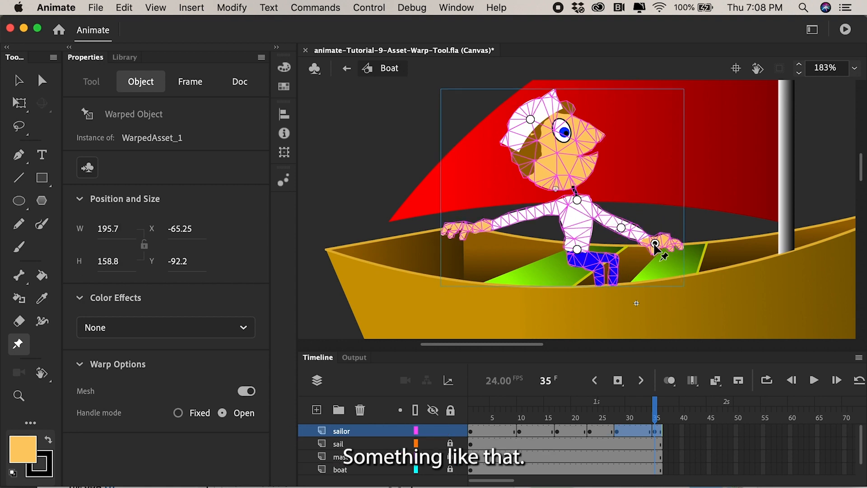
Step: Play back the animation and create a Classic Tween on the sailor layer from frame 13 through the last keyframe
key(Return)
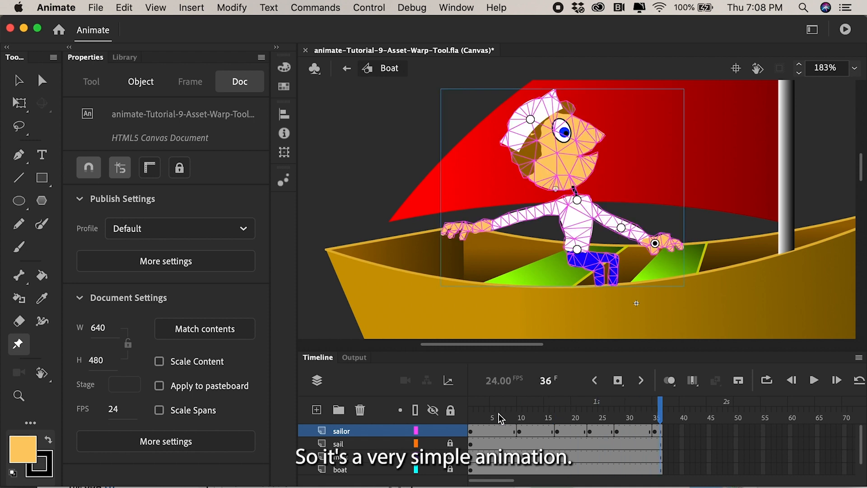
drag(505, 413, 529, 411)
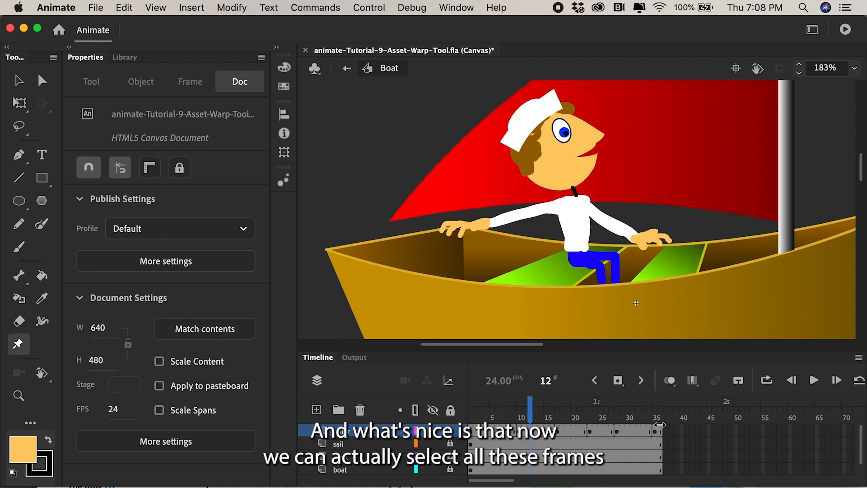
drag(685, 436, 536, 436)
right_click(536, 435)
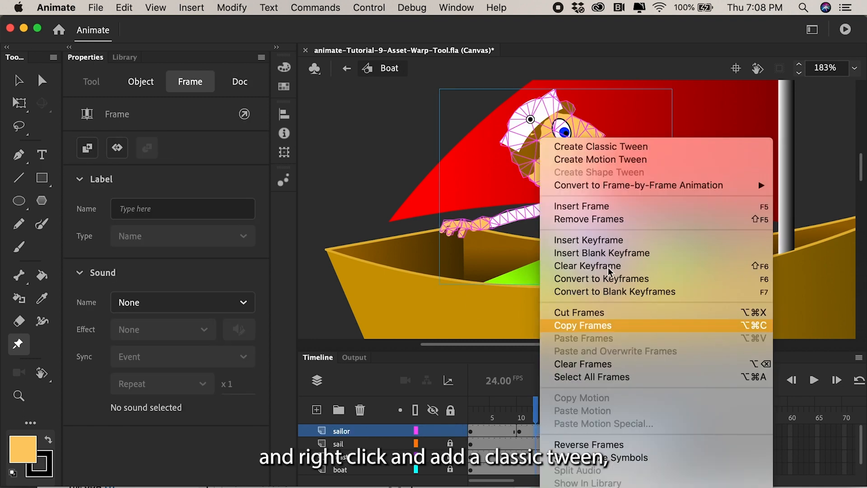
click(616, 149)
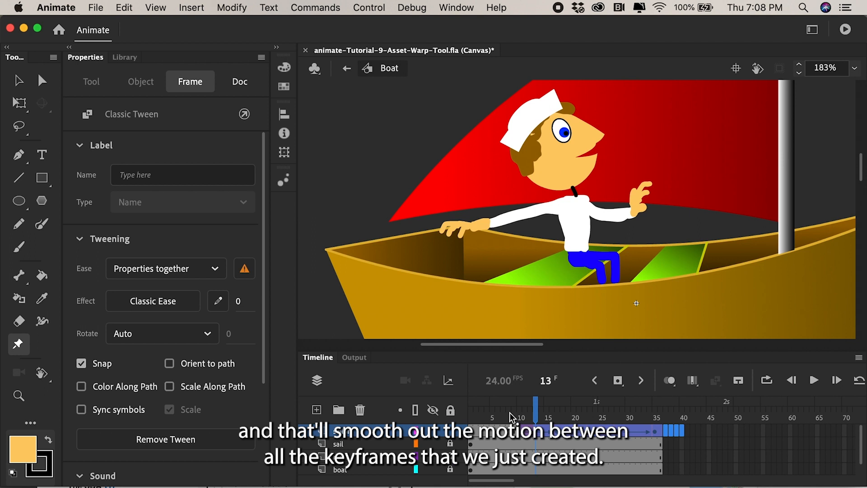
Step: Scrub through the sailor's tweened animation inside the Boat symbol and test the movie
drag(509, 412, 562, 412)
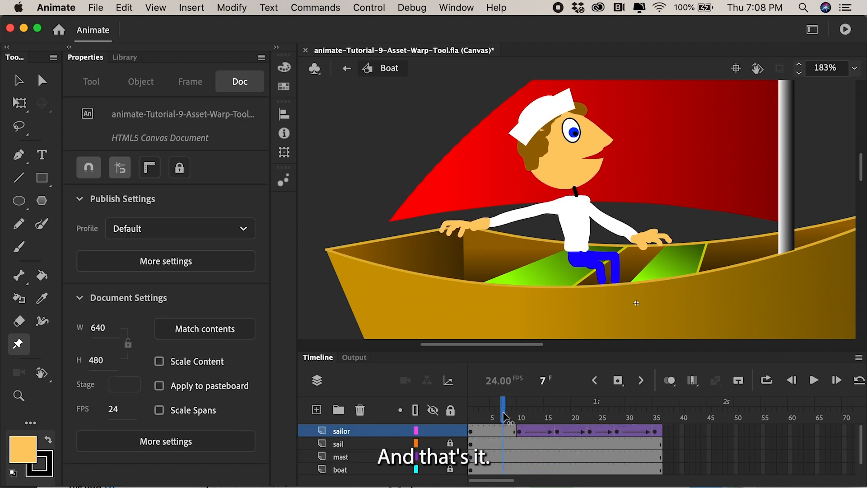
key(super+Return)
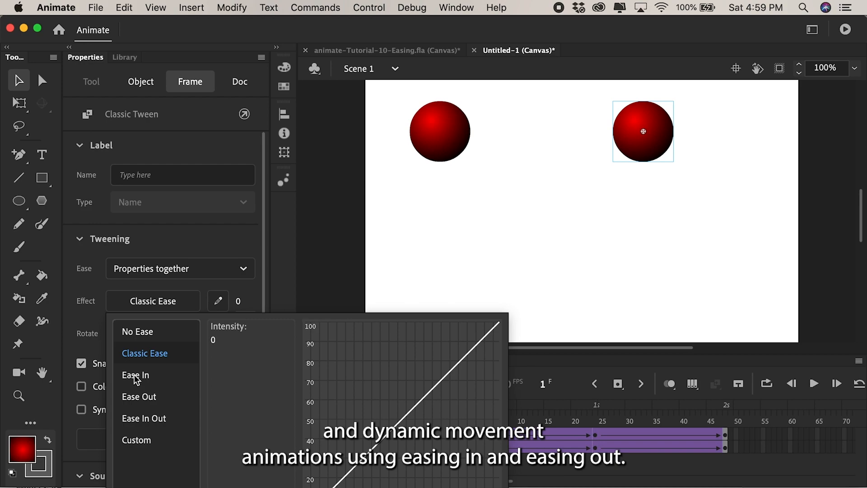
click(136, 376)
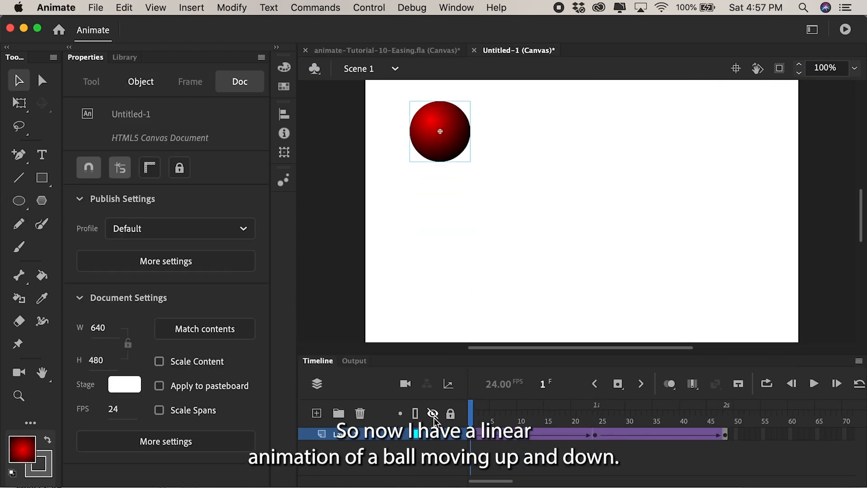
Step: Play back the linear up-and-down ball animation and rename its layer "ball"
key(Return)
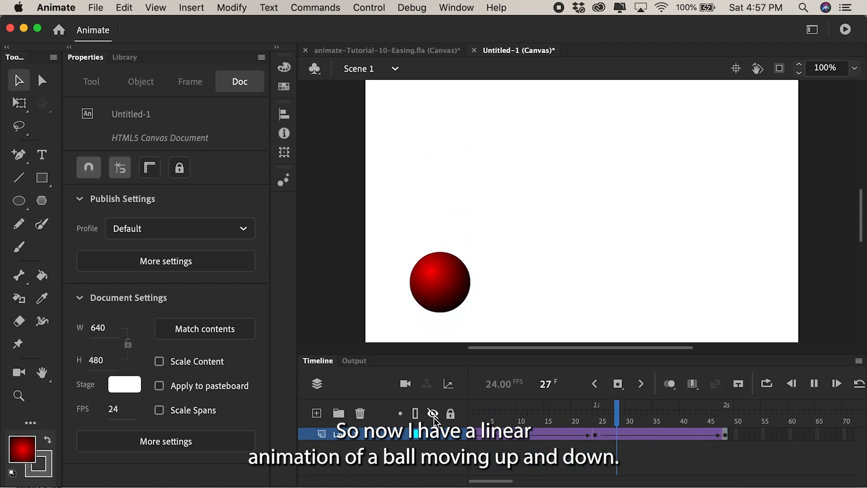
double_click(353, 432)
text(b)
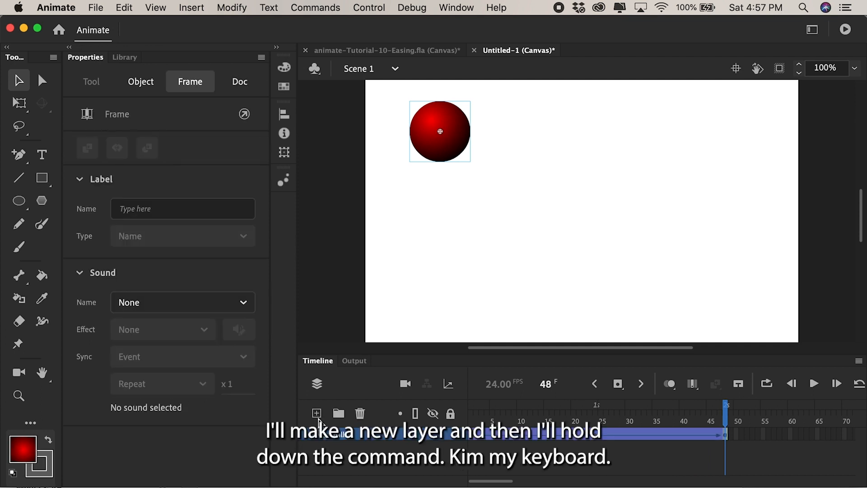
Step: Add a new layer and copy all 48 frames of the ball layer onto it
click(317, 413)
click(470, 447)
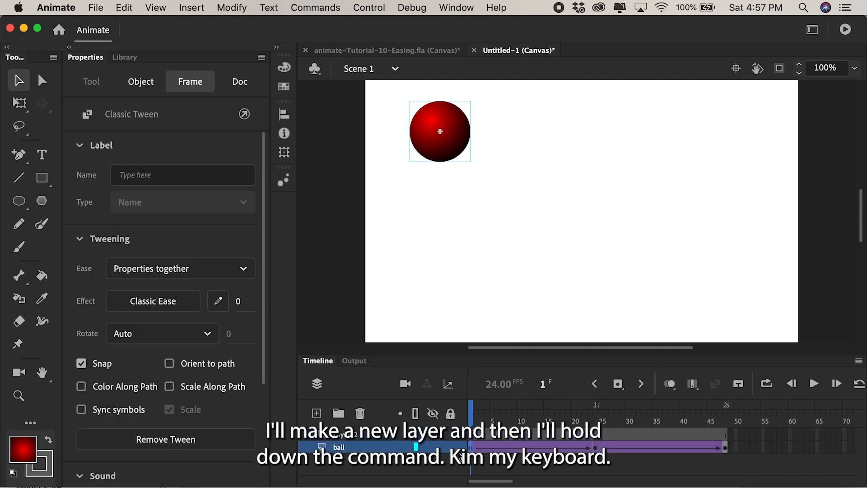
drag(472, 446, 724, 451)
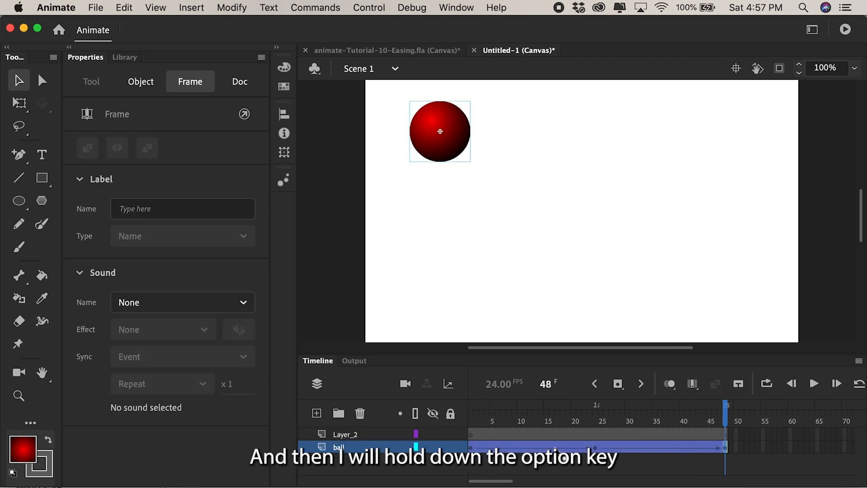
drag(516, 447, 591, 439)
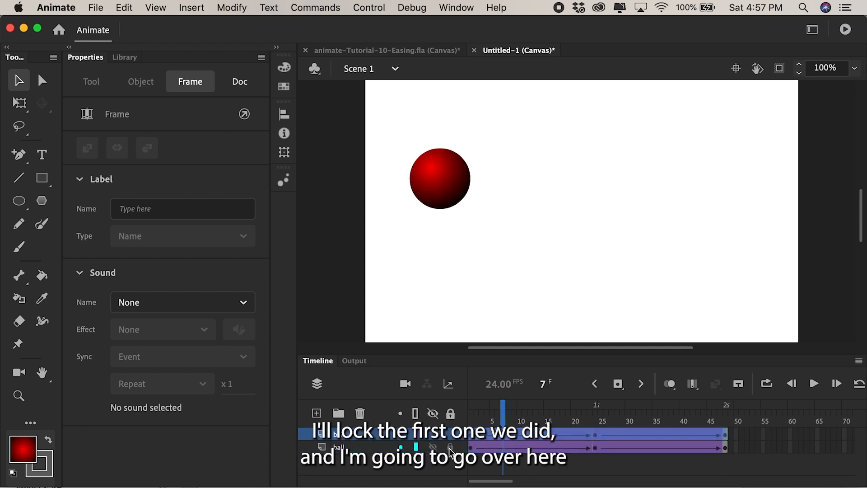
Step: Lock the original ball layer and turn on Edit Multiple Frames with the range set to all frames
click(698, 391)
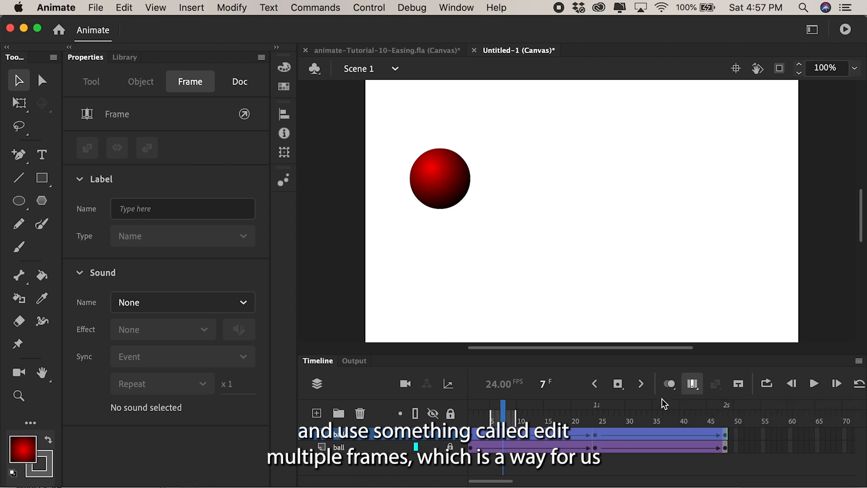
drag(624, 419, 726, 419)
drag(489, 417, 467, 417)
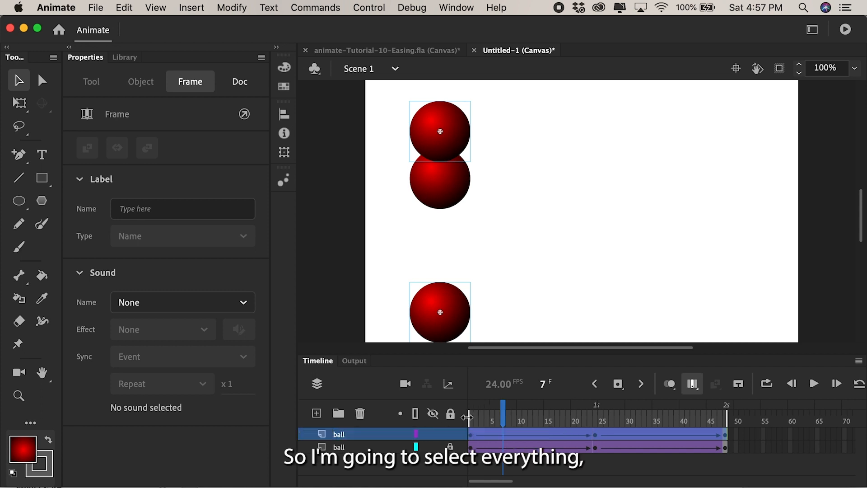
click(697, 387)
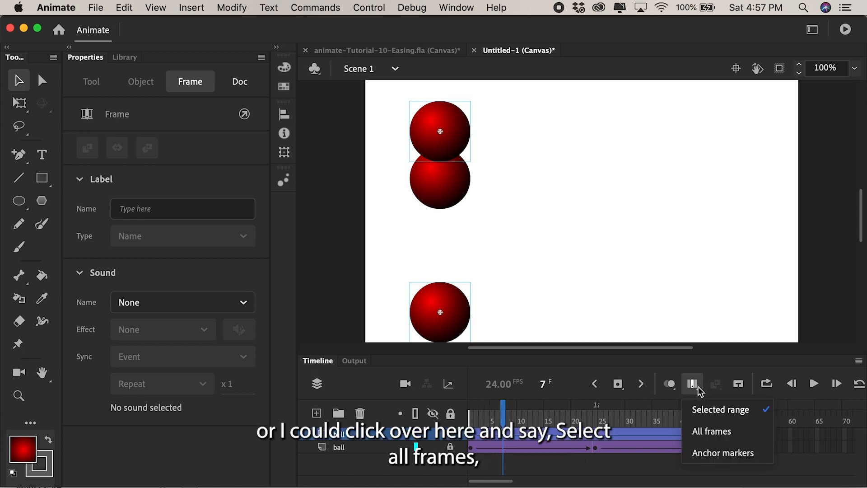
click(711, 432)
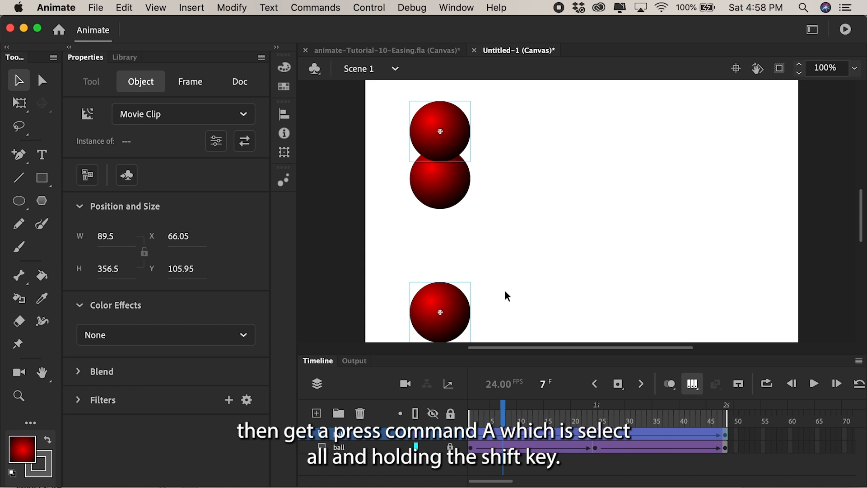
Step: Move the duplicate ball in all its frames horizontally across the stage to X 366.05
key(shift+Right)
key(shift+Right)
key(shift+Right)
key(shift+Right)
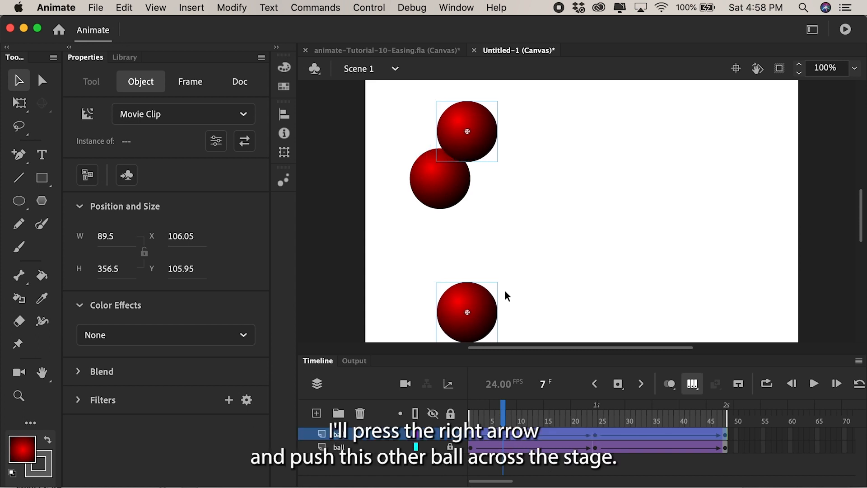
key(shift+Right)
key(shift+Right)
key(shift+Right)
key(shift+Right)
key(shift+Right)
key(shift+Right)
key(shift+Right)
key(shift+Right)
key(shift+Right)
key(shift+Right)
key(shift+Right)
key(shift+Right)
key(shift+Right)
key(shift+Right)
key(shift+Right)
key(shift+Right)
key(shift+Right)
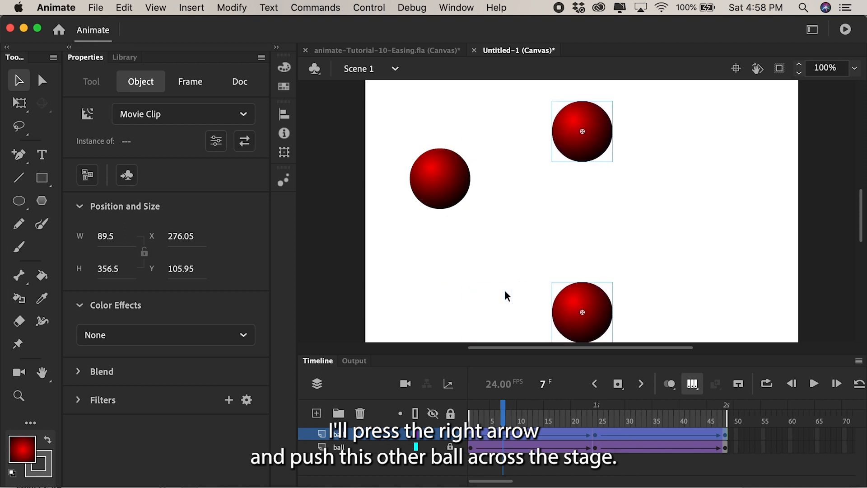
key(shift+Right)
key(shift+Right)
key(shift+Right)
key(shift+Right)
key(shift+Right)
key(shift+Right)
key(shift+Right)
key(shift+Right)
key(shift+Right)
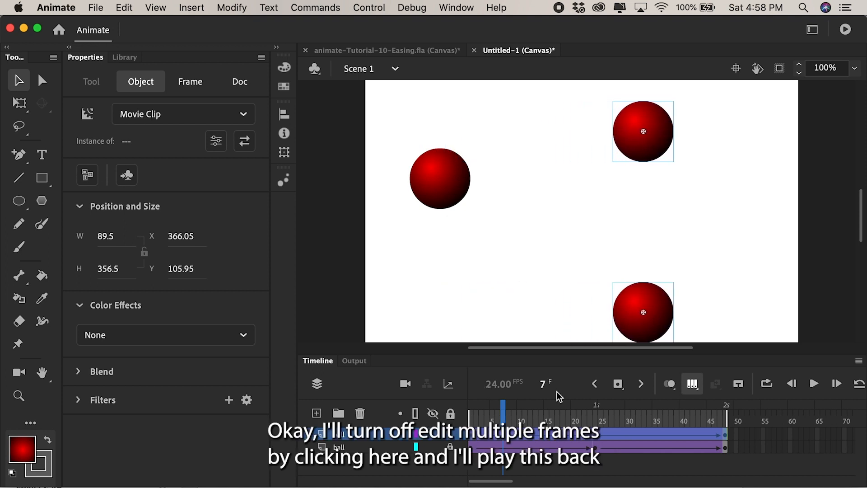
Step: Turn off Edit Multiple Frames and play back the animation of both balls
click(692, 385)
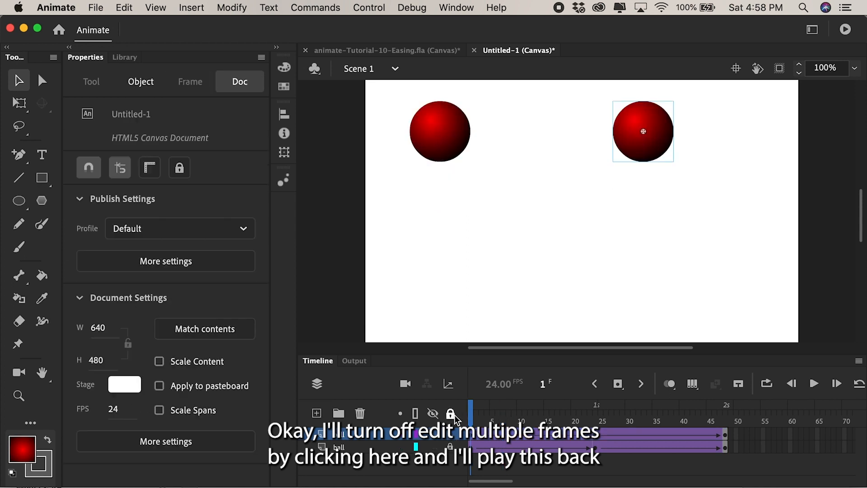
key(Return)
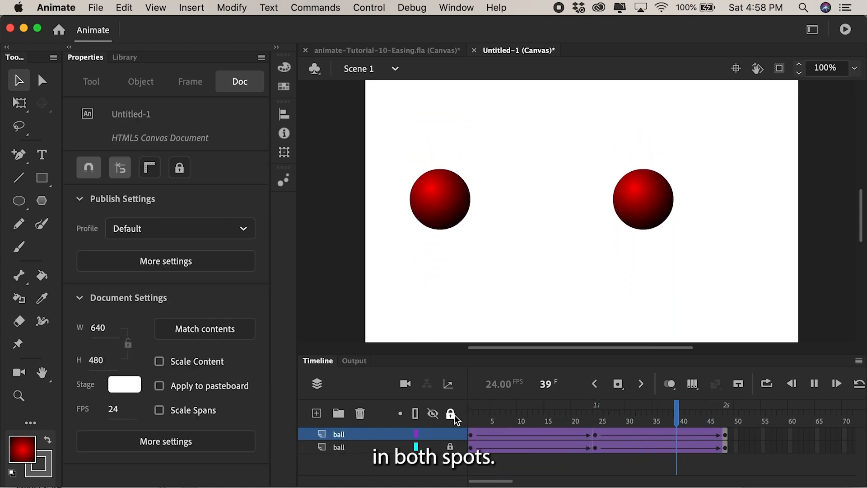
key(Return)
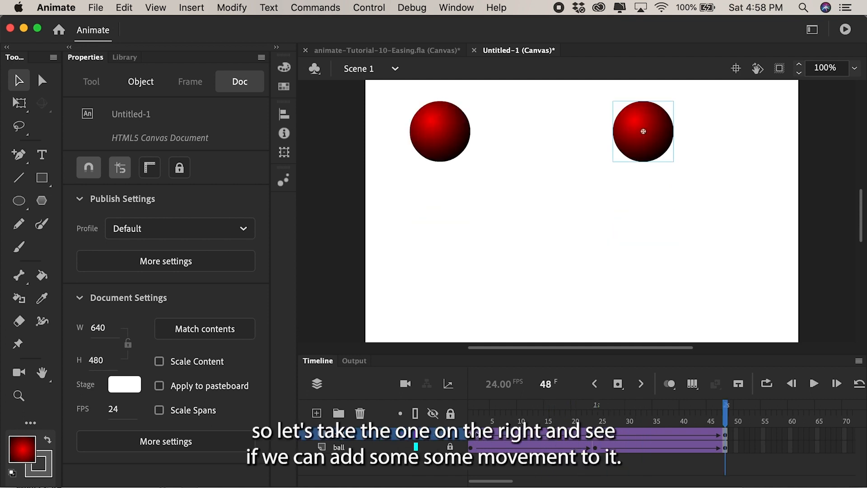
Step: Apply a Quad Ease-In to the duplicate ball's first tween at frame 1 and play back the animation
click(472, 434)
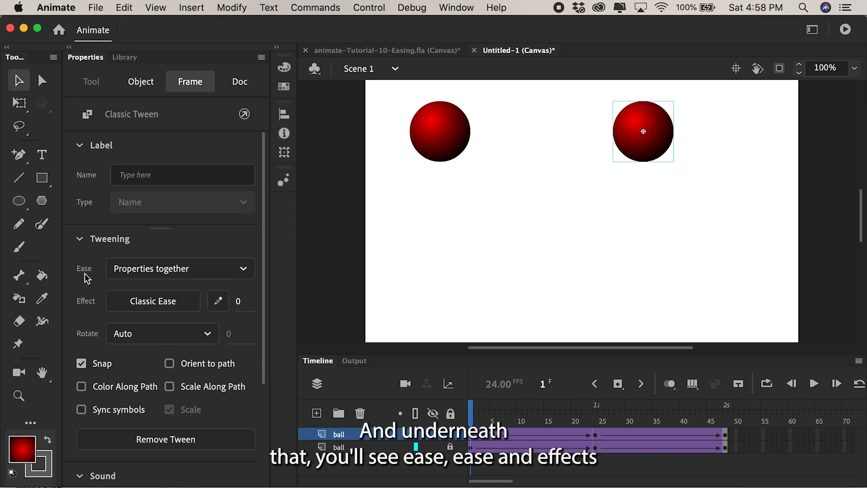
click(135, 303)
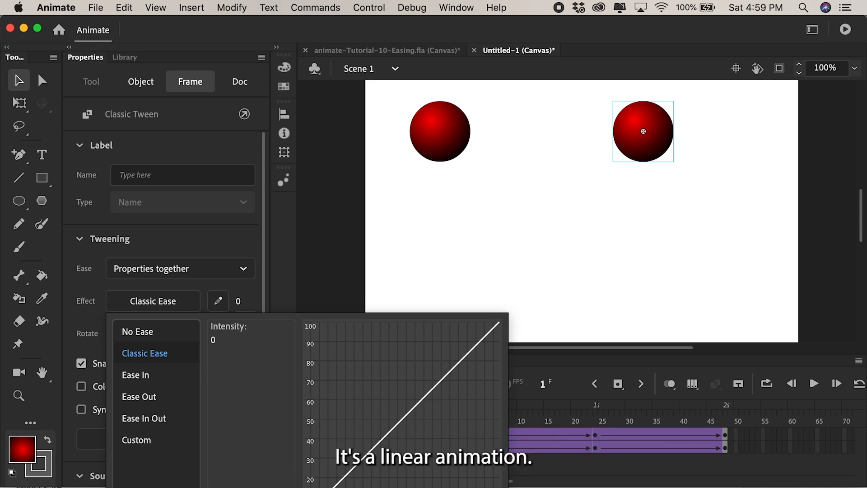
click(135, 376)
click(132, 399)
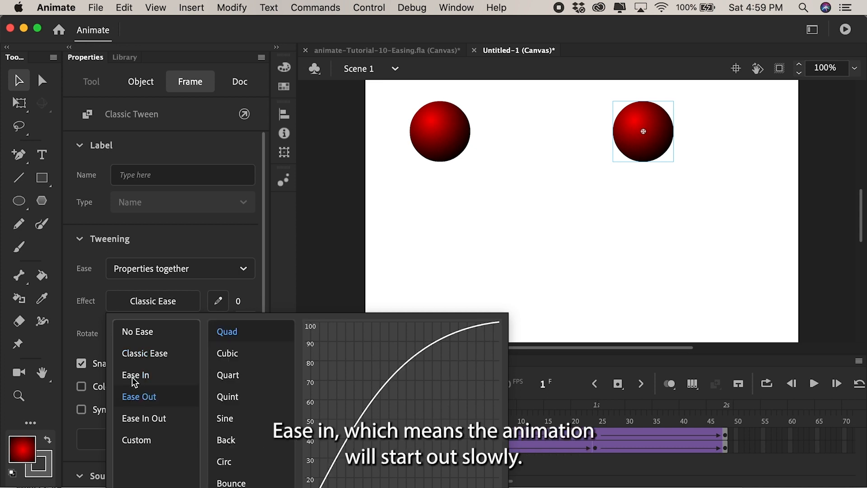
click(133, 378)
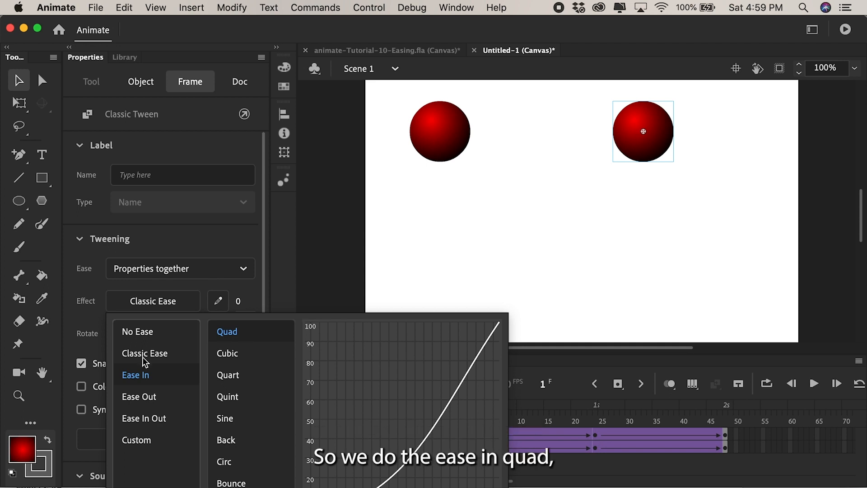
double_click(236, 334)
key(Return)
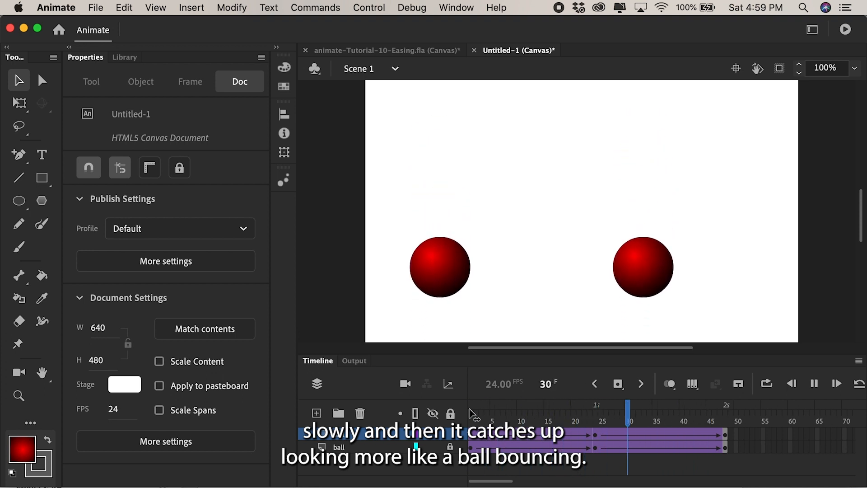
key(Return)
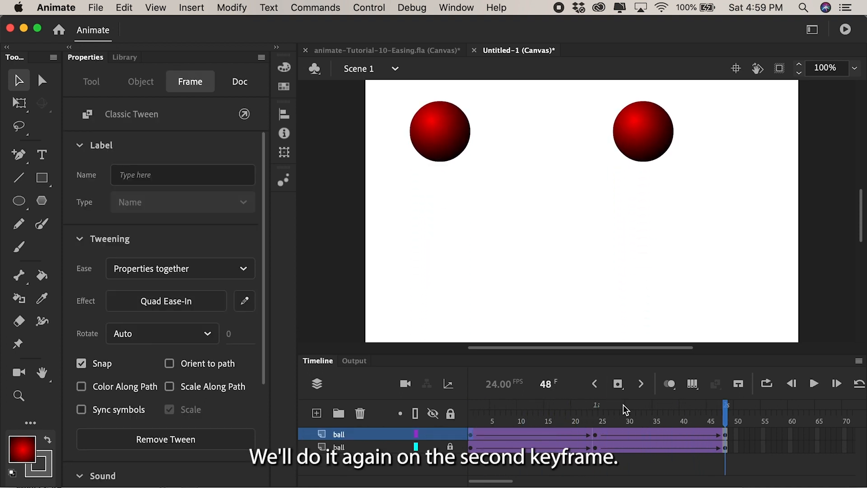
Step: Apply a Quad Ease-Out to the duplicate ball's second tween at frame 24 and test the movie
click(596, 434)
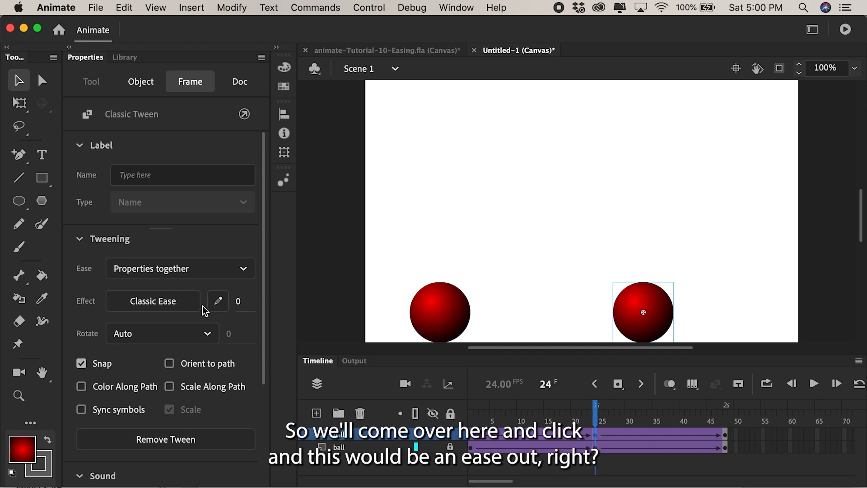
click(149, 299)
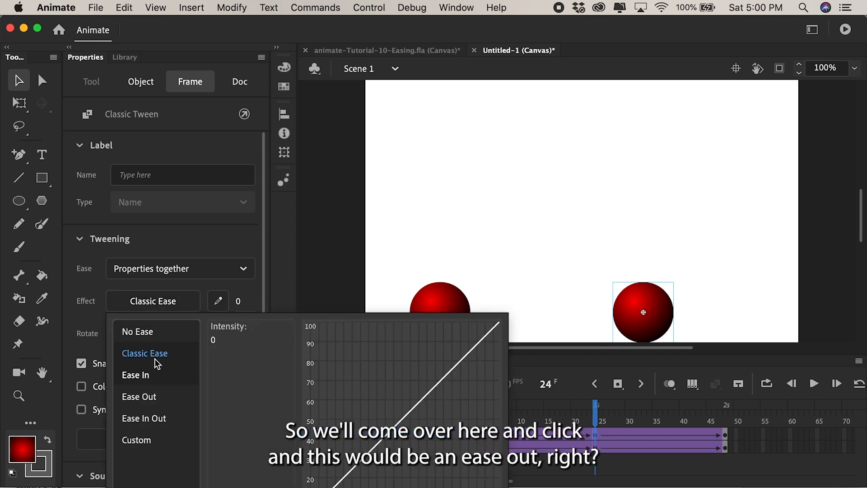
click(148, 397)
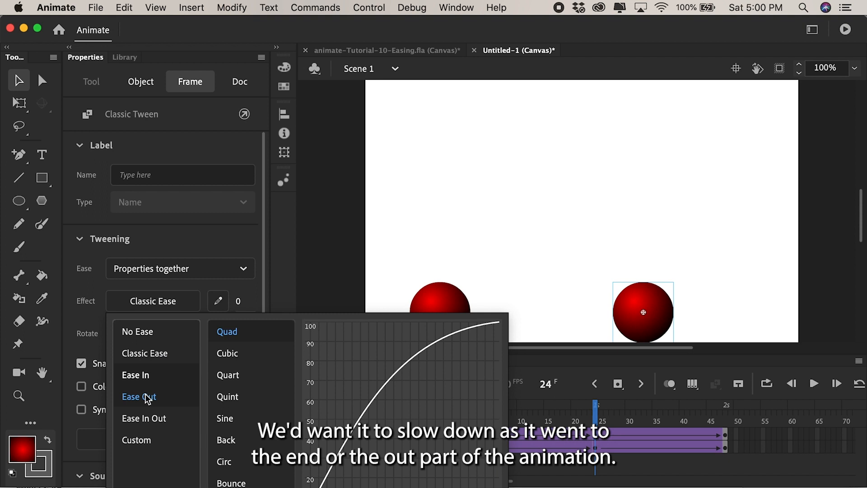
double_click(228, 332)
key(super+Return)
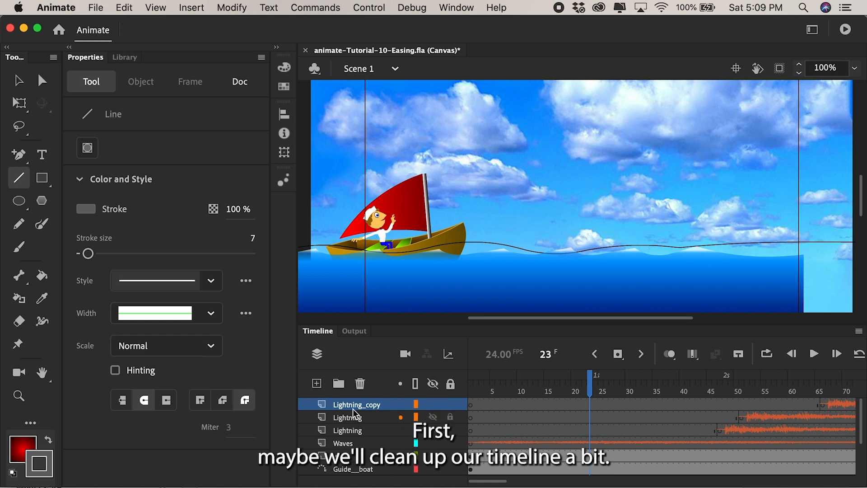
Step: Create a layer folder named "Audio" above the Lightning layers in the boat scene
click(337, 383)
double_click(339, 406)
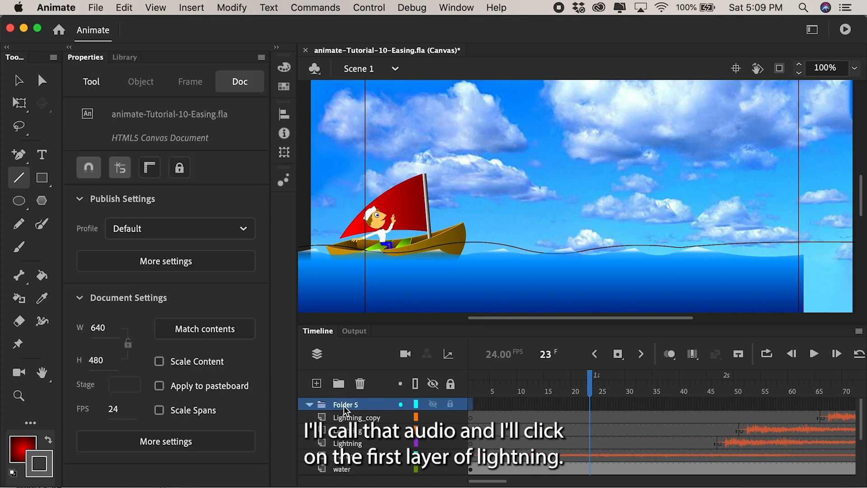
text(Audio)
key(Return)
Step: Move the three Lightning layers and the Waves layer into the Audio folder and collapse it
click(356, 422)
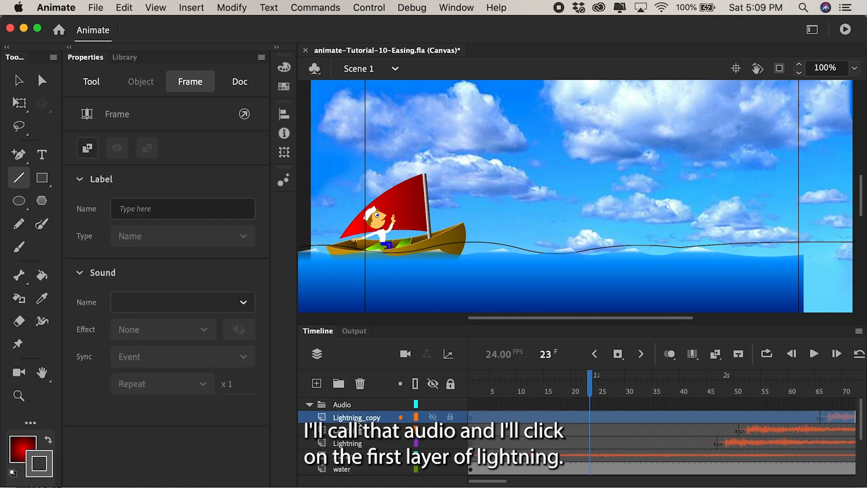
shift+click(346, 456)
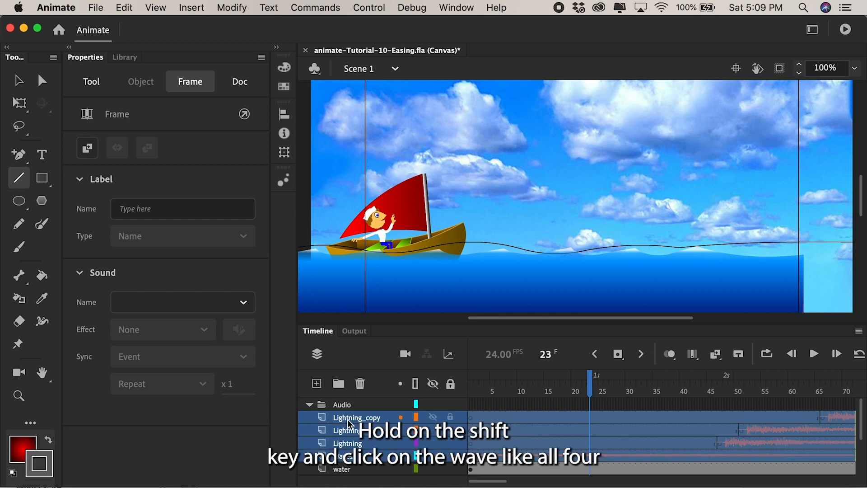
drag(348, 424, 343, 407)
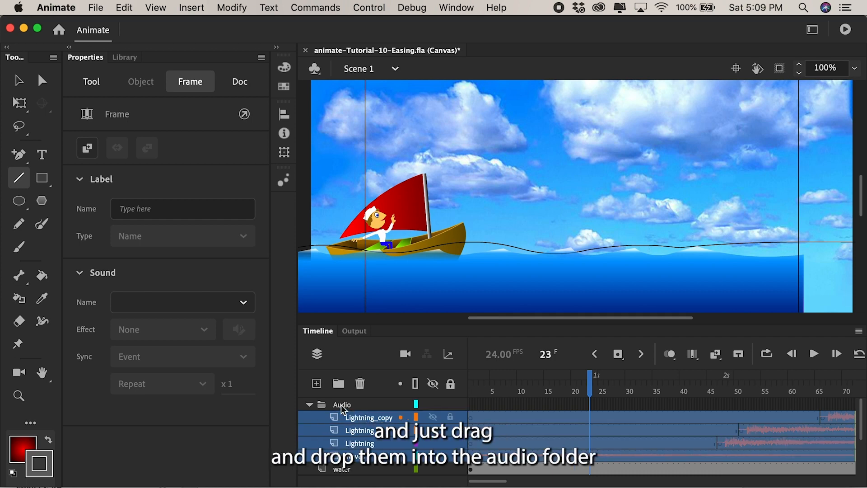
click(310, 405)
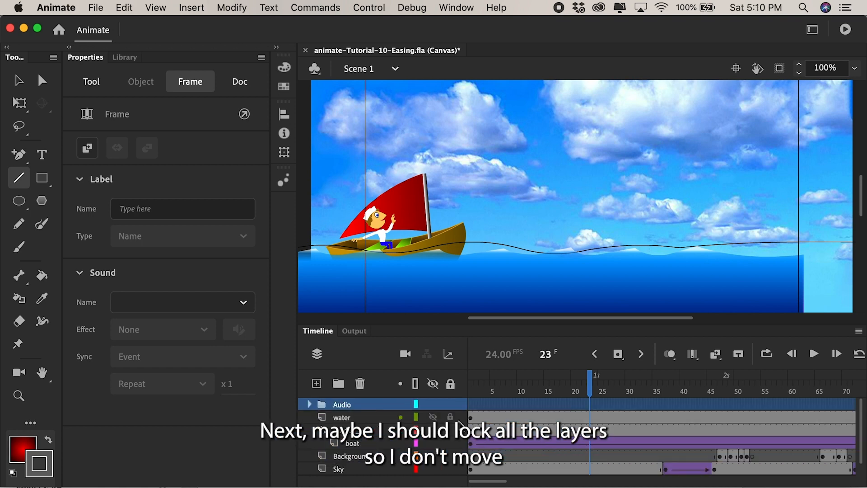
Step: Lock all existing layers and add a new layer named "Bird" at the top of the timeline
drag(450, 404, 451, 468)
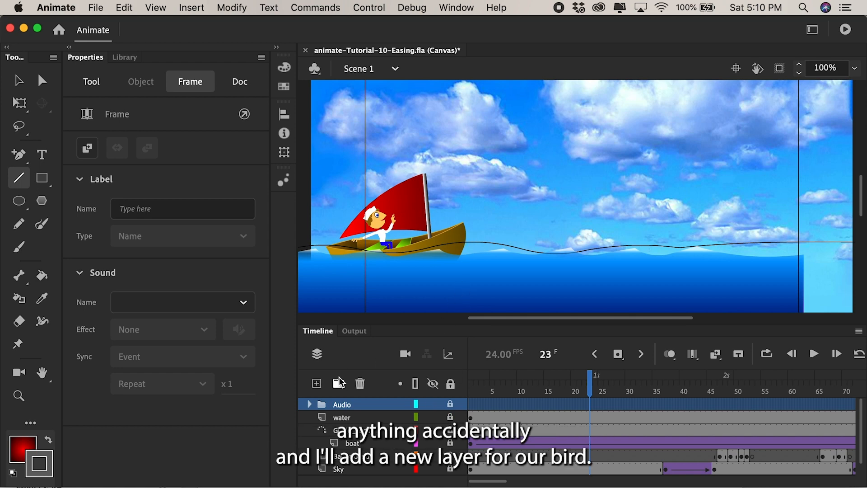
click(317, 383)
text(Bird)
key(Return)
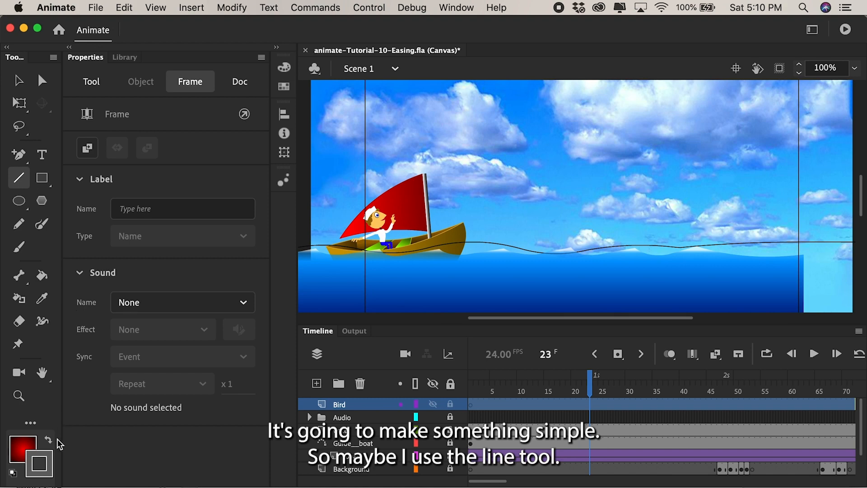
Step: Draw a straight horizontal dark gray line with a stroke size of 7 in the sky on the Bird layer
click(49, 473)
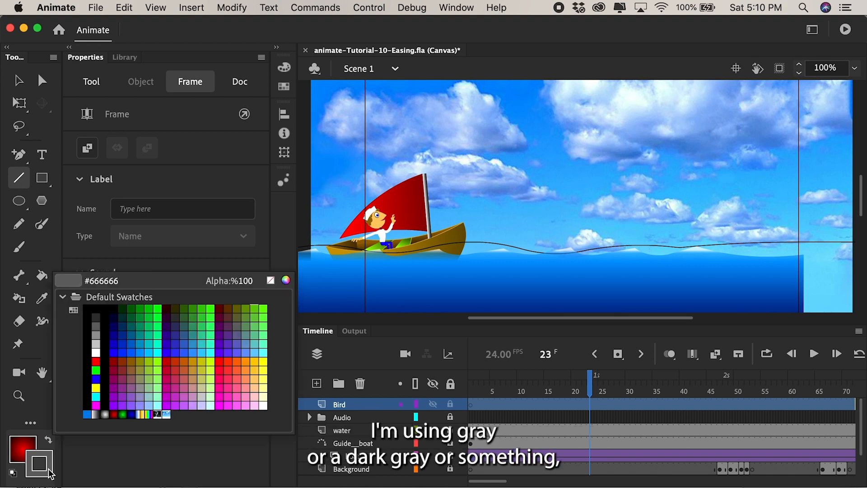
click(95, 317)
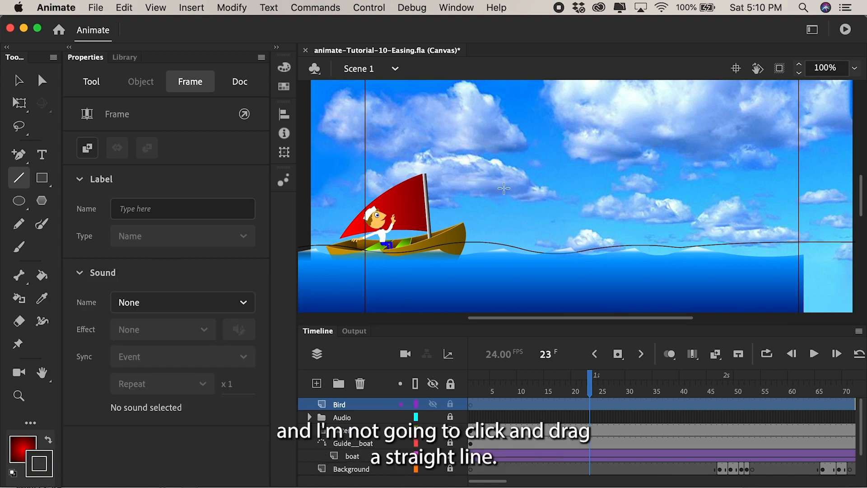
drag(494, 181, 670, 181)
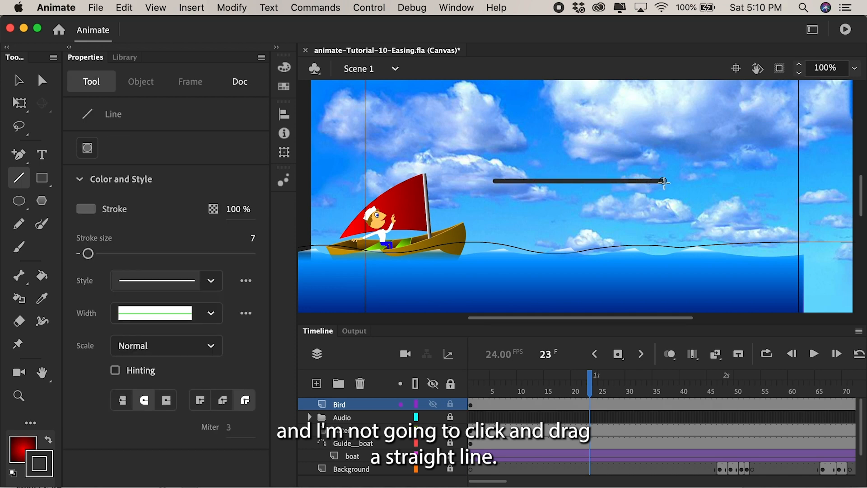
Step: Bend the line into a bird shape about 239 px wide with a low center point, two curved wings and raised wing tips
click(18, 81)
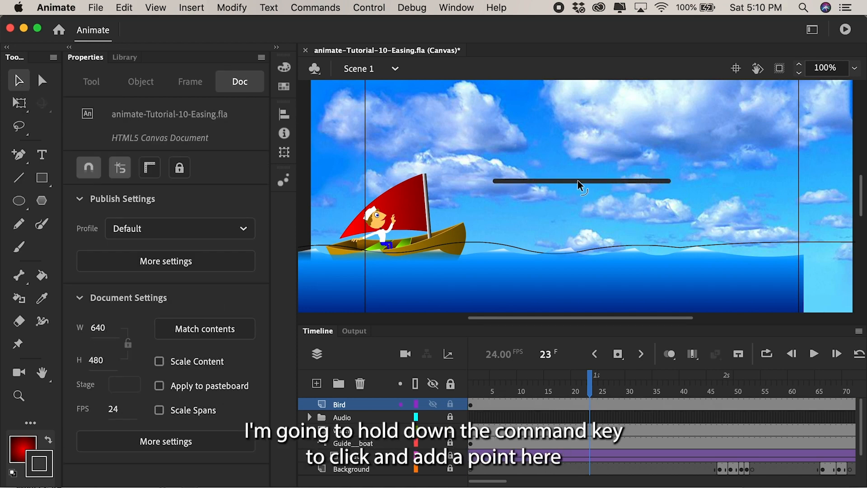
drag(577, 180, 540, 172)
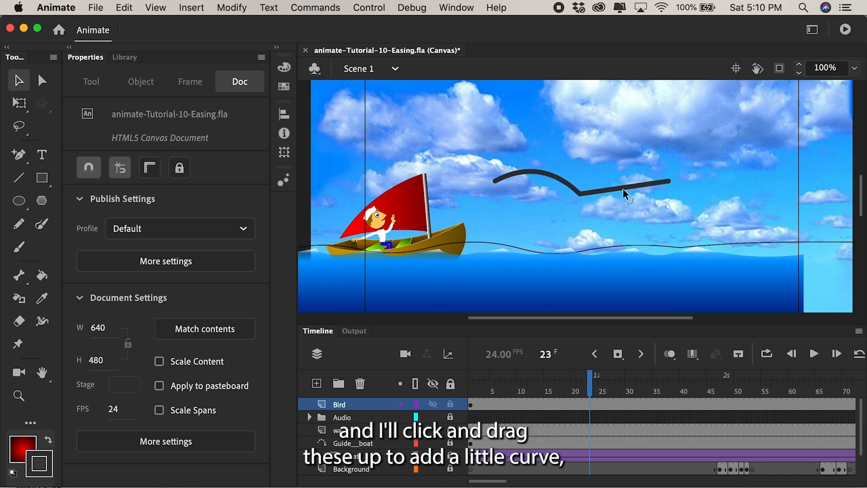
drag(622, 188, 621, 174)
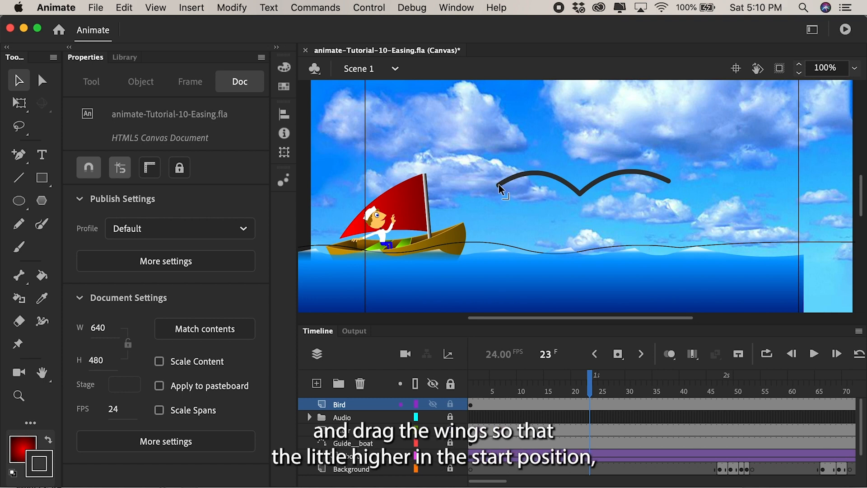
drag(499, 184, 499, 164)
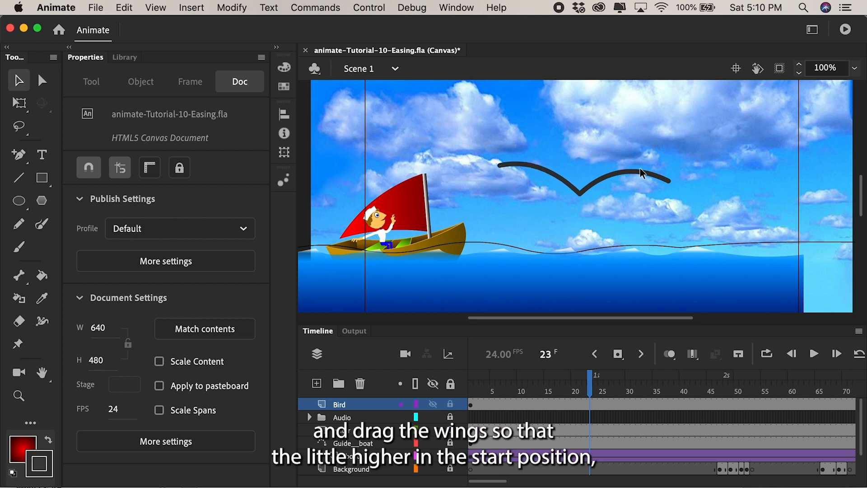
drag(668, 179, 661, 162)
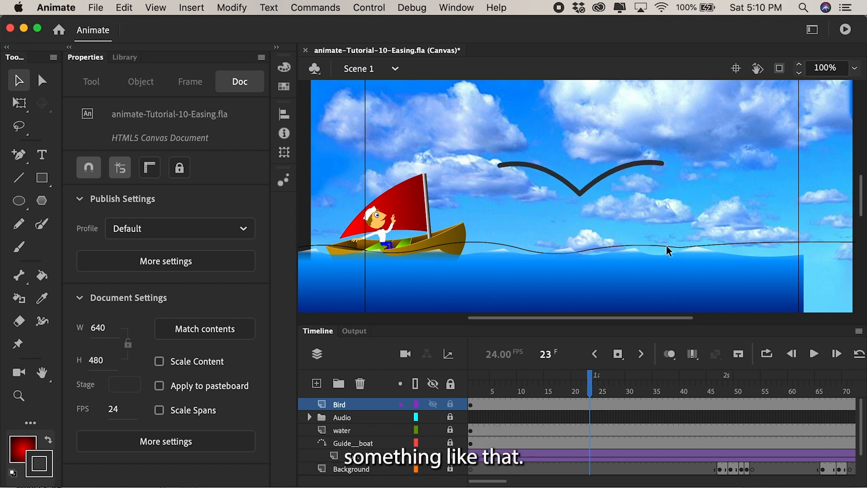
Step: Convert the whole bird shape into a Movie Clip symbol named "bird"
click(576, 194)
double_click(585, 190)
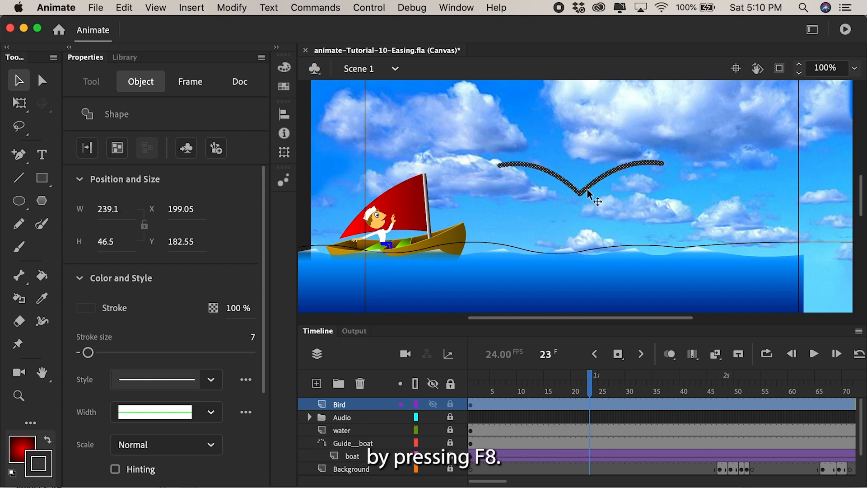
key(F8)
text(bird)
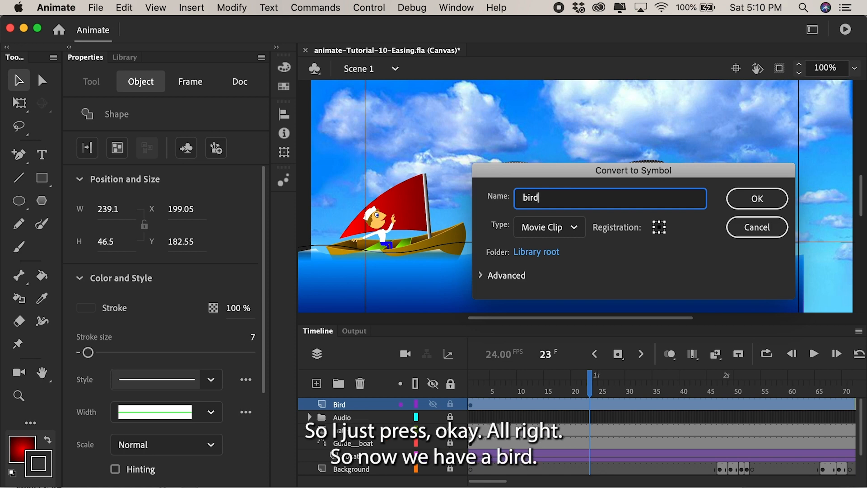
key(Return)
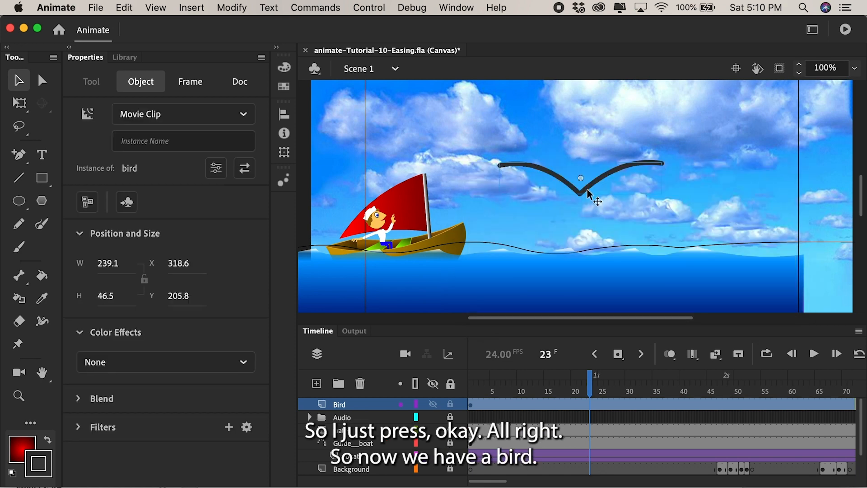
Step: Move the Bird layer's first keyframe to frame 16 and insert a keyframe at frame 85
click(470, 406)
drag(471, 406, 631, 432)
scroll(632, 434, right, 10)
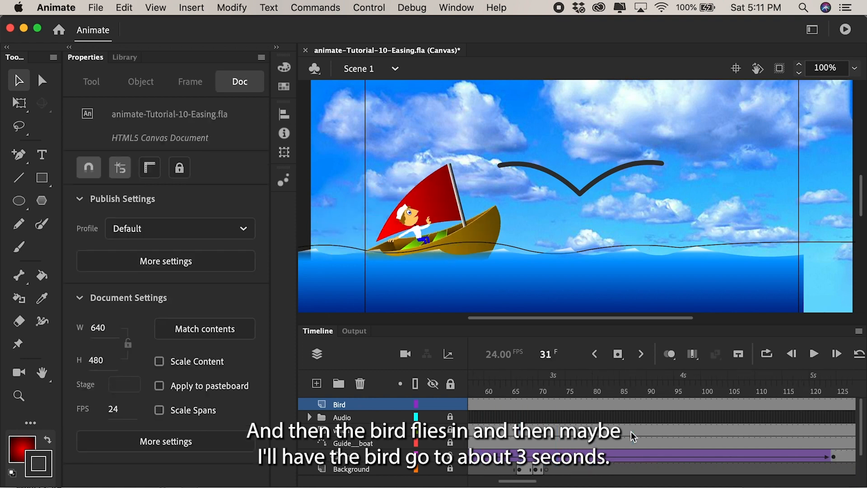
click(546, 390)
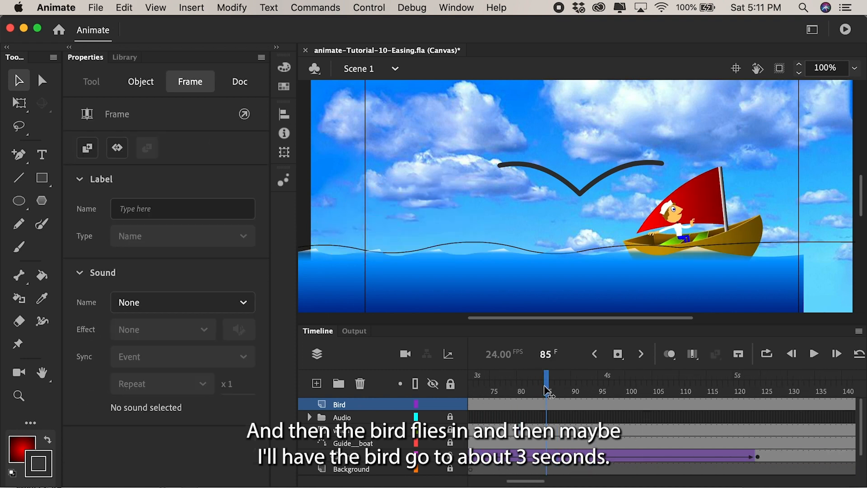
click(617, 354)
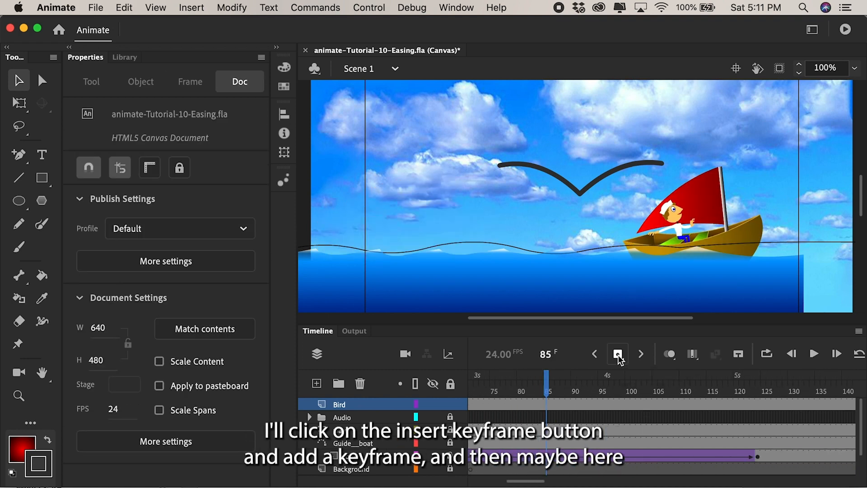
Step: Insert a blank keyframe at frame 86 of the Bird layer
click(552, 404)
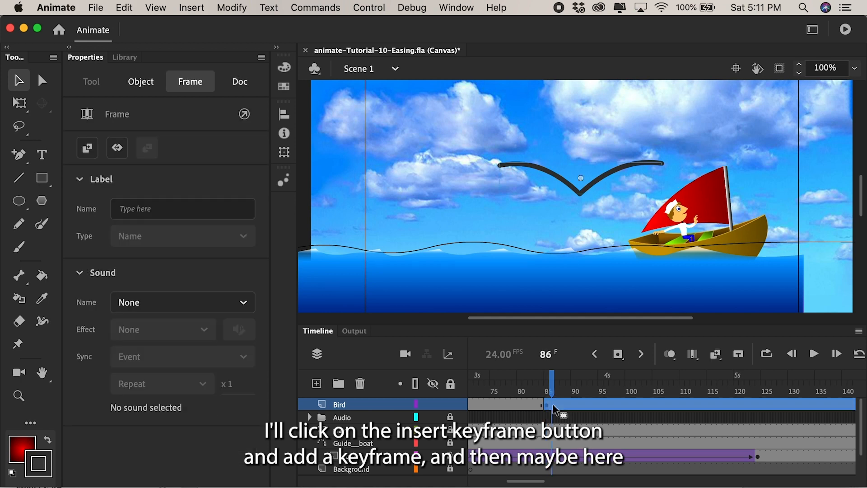
click(621, 356)
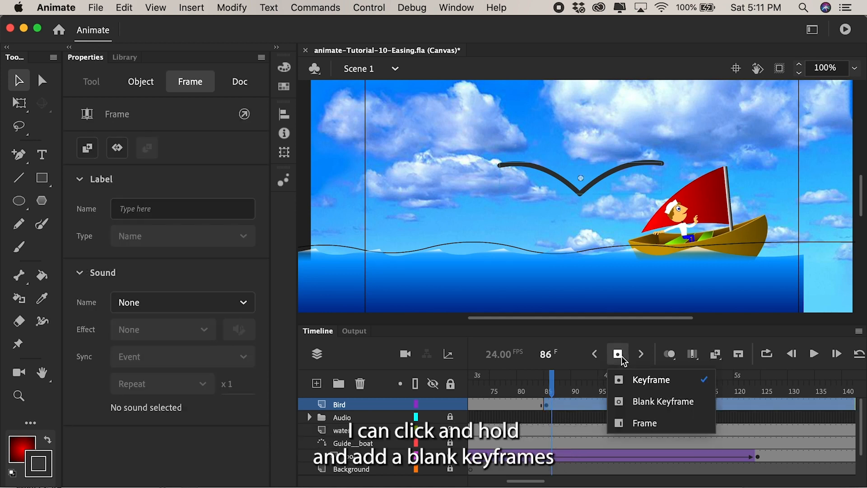
click(640, 402)
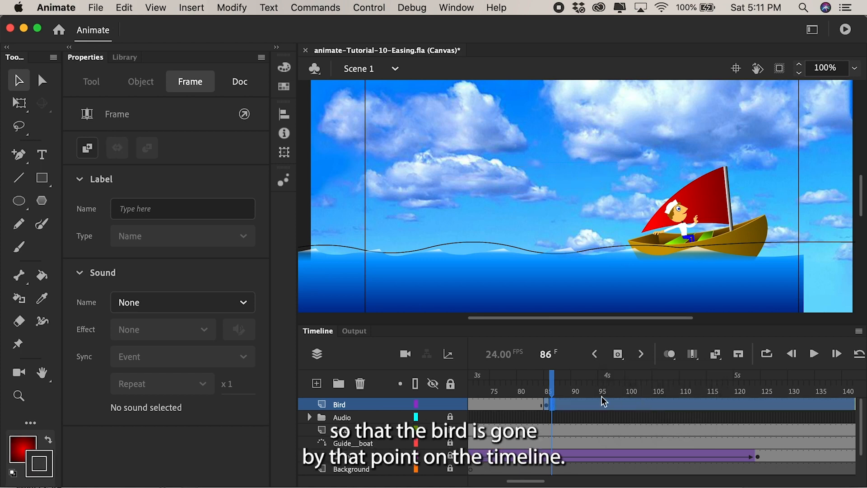
Step: Create a classic tween on the Bird layer between frames 16 and 85
mouse_move(552, 384)
mouse_down()
mouse_move(570, 384)
mouse_move(552, 383)
mouse_up()
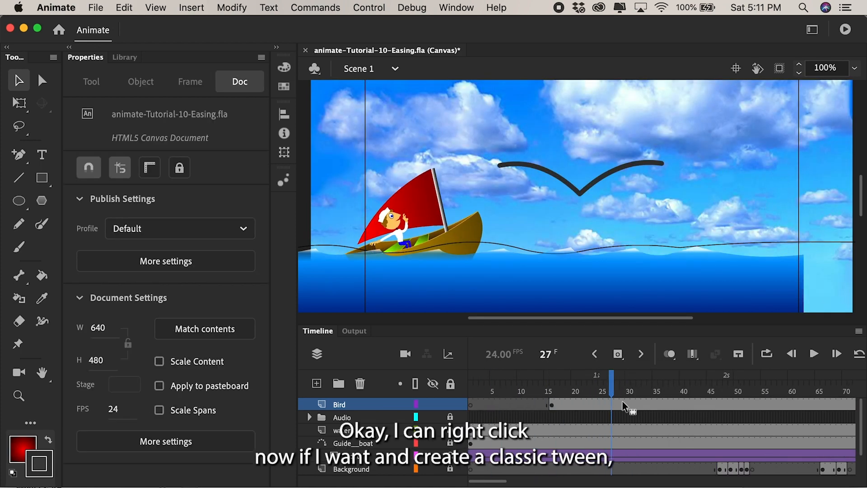
right_click(622, 402)
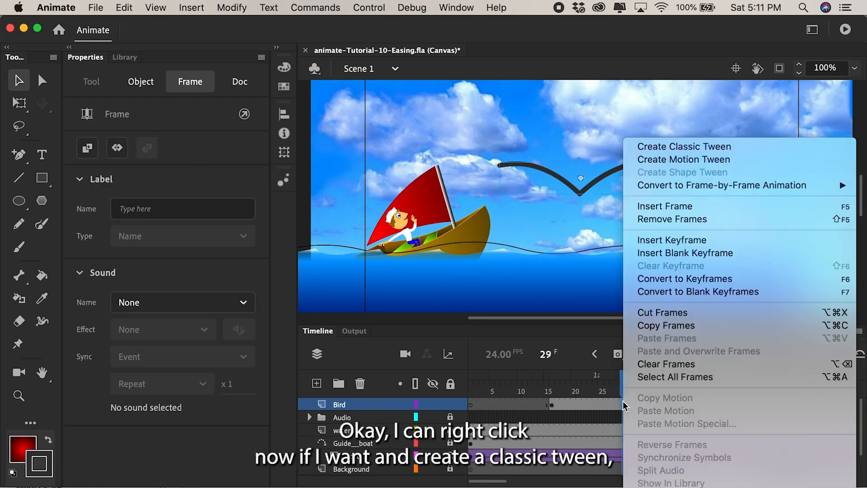
click(689, 147)
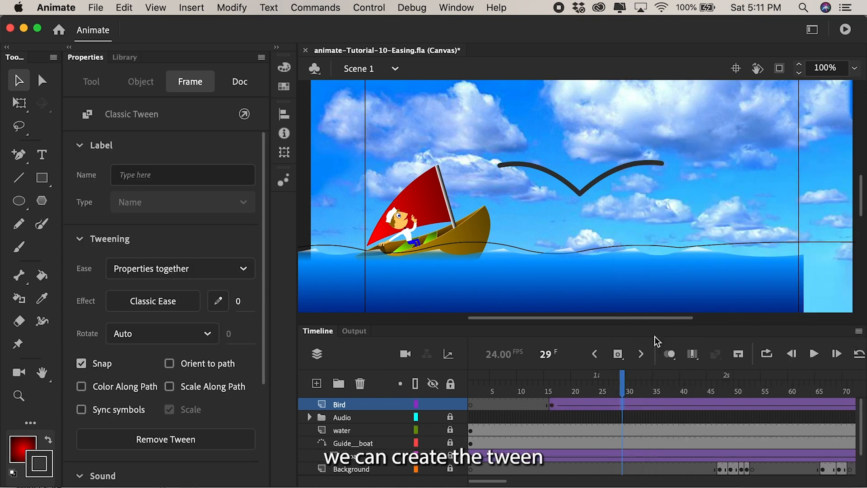
Step: At frame 16, enlarge the bird to about 709 px wide, tilt it counterclockwise and move it to about X 428, Y 267
click(553, 406)
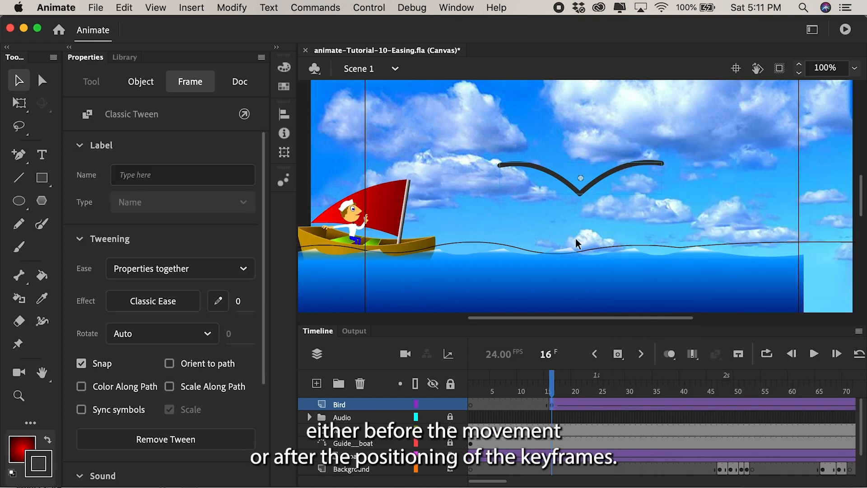
click(581, 189)
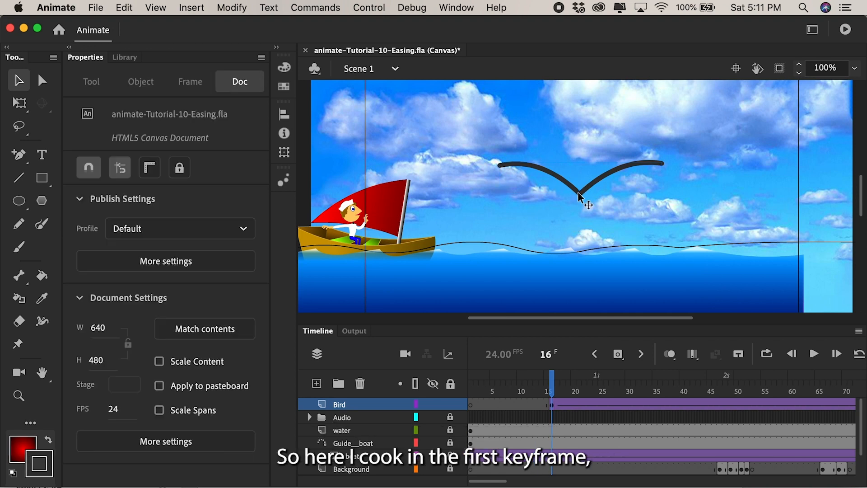
click(581, 191)
key(q)
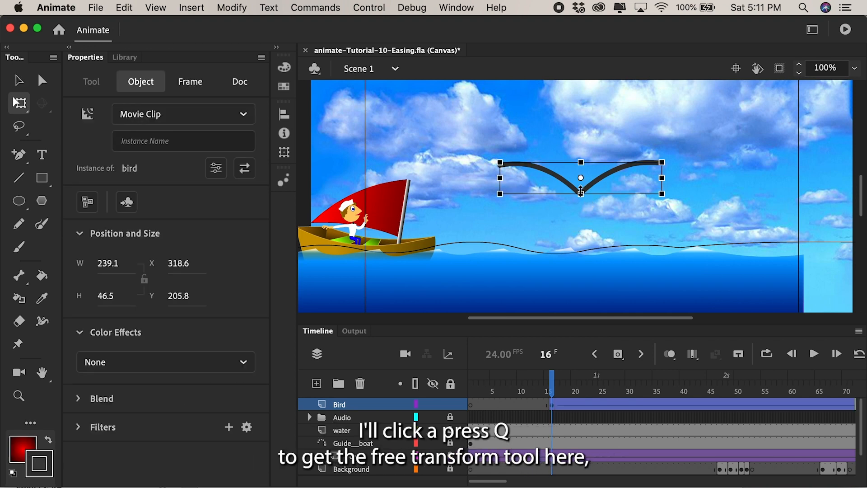
click(19, 103)
click(67, 105)
drag(662, 194, 823, 276)
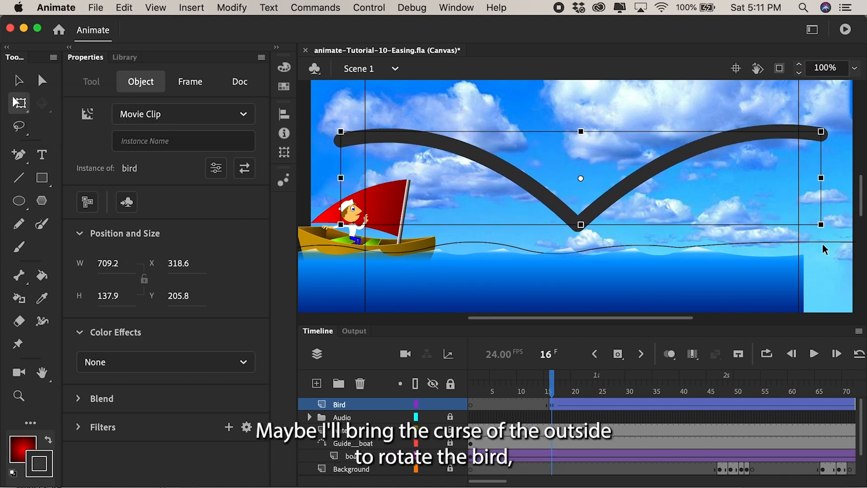
drag(830, 241, 838, 154)
drag(600, 208, 674, 249)
Step: At frame 85, shrink the bird to about 23 px wide and place it high up in the clouds
scroll(635, 440, right, 10)
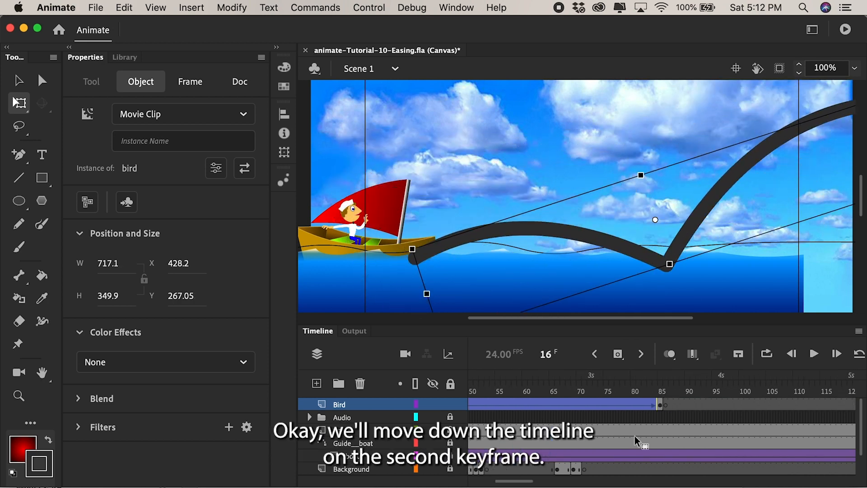
click(660, 405)
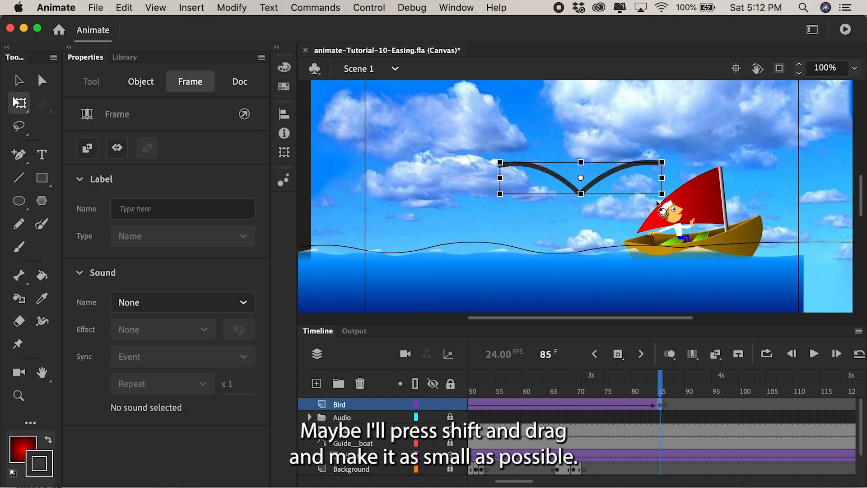
drag(662, 194, 459, 91)
key(v)
key(space)
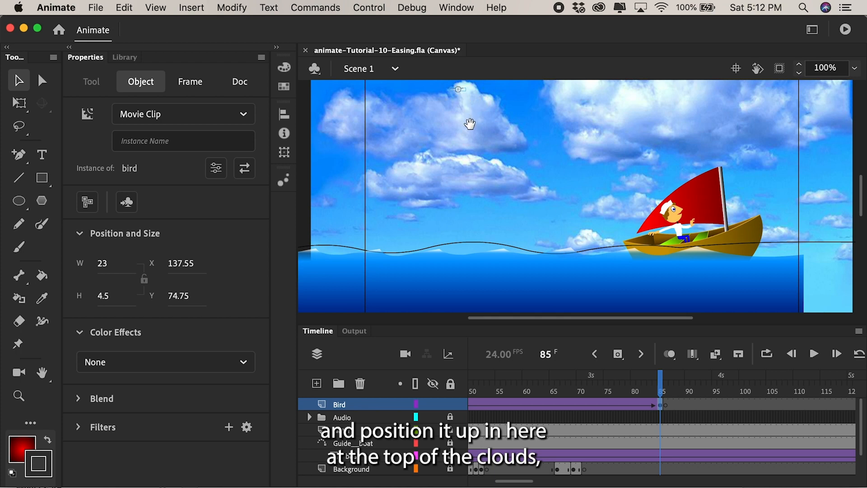
drag(470, 130, 480, 217)
drag(472, 179, 491, 210)
key(space)
drag(471, 182, 467, 134)
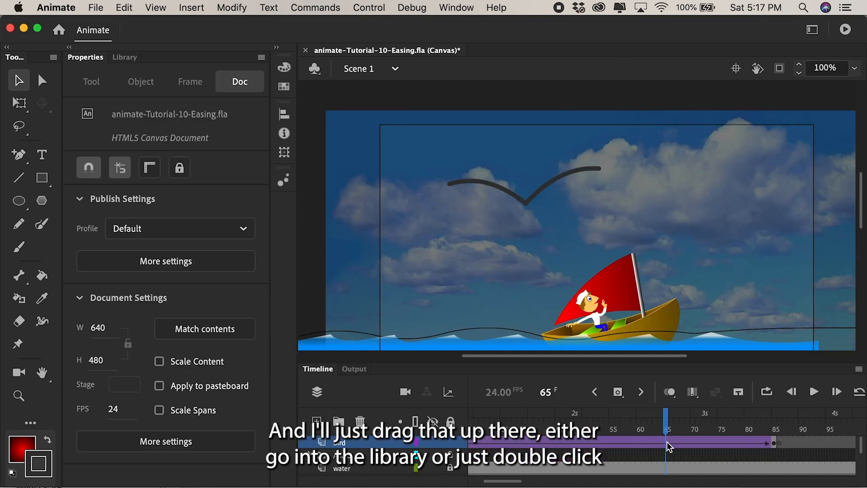
Step: Open the bird symbol for editing in place and insert keyframes at frames 11 and 6
double_click(526, 204)
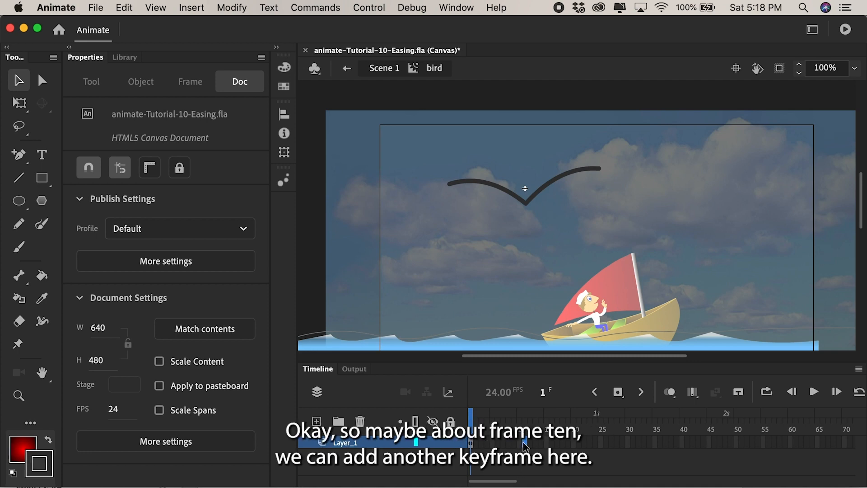
click(616, 392)
mouse_move(506, 422)
mouse_down()
mouse_move(460, 423)
mouse_move(519, 425)
mouse_move(498, 425)
mouse_up()
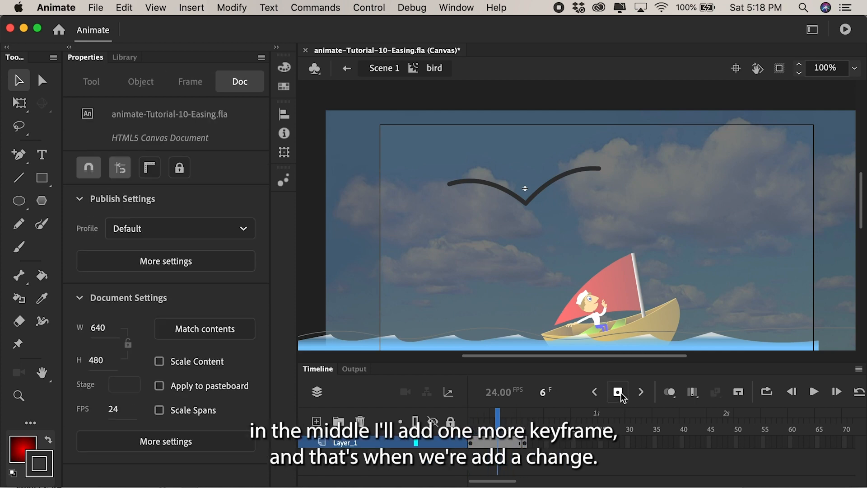
click(620, 394)
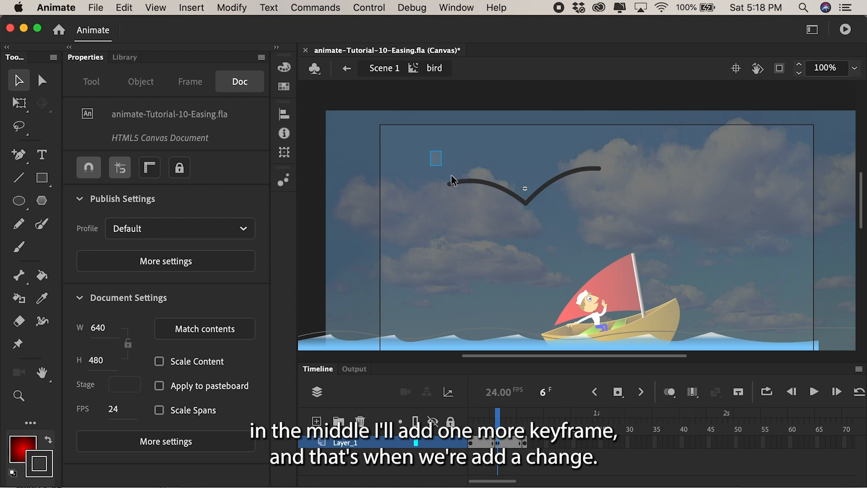
Step: At frame 6 of the bird symbol, nudge the shape up and pull both wing tips down for a flap pose
drag(451, 175, 623, 230)
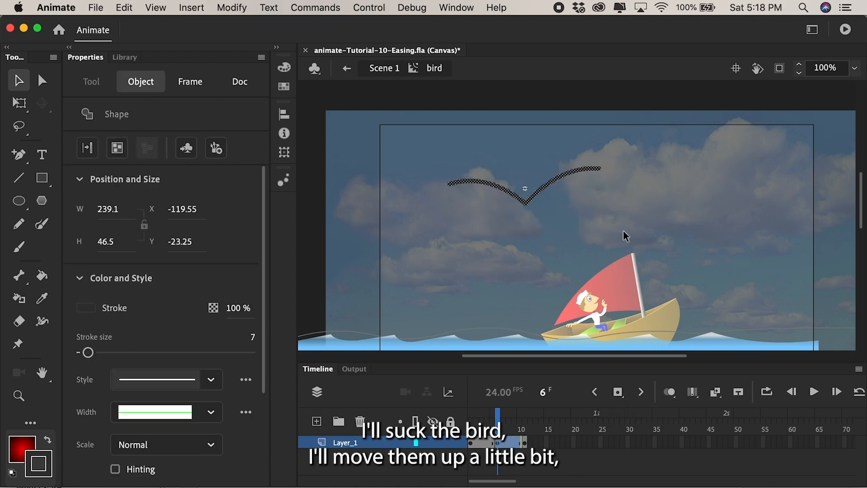
key(shift+Up)
click(623, 230)
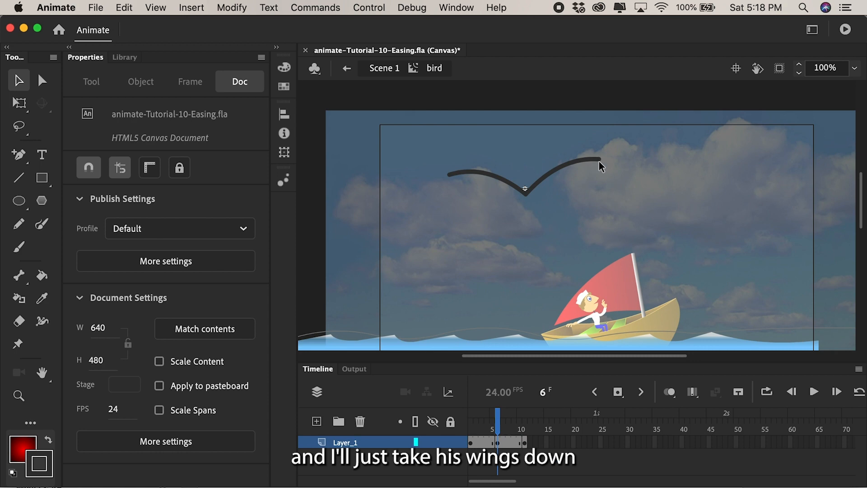
drag(599, 161, 607, 203)
drag(449, 174, 448, 194)
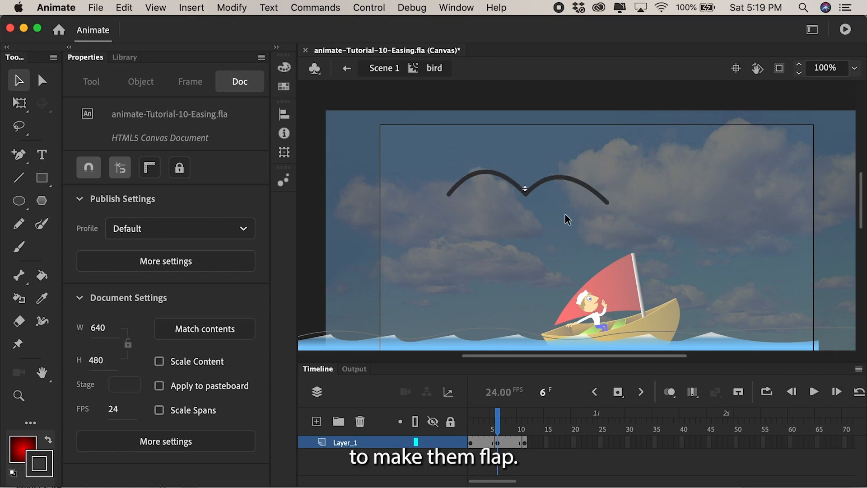
drag(497, 420, 473, 416)
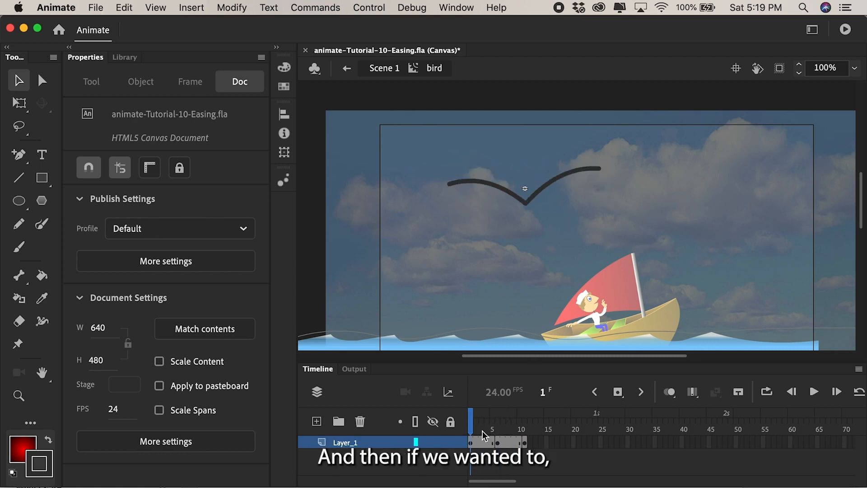
Step: Add shape tweens between the bird symbol's keyframes, scrub and play the wing flap, and test the movie
right_click(482, 441)
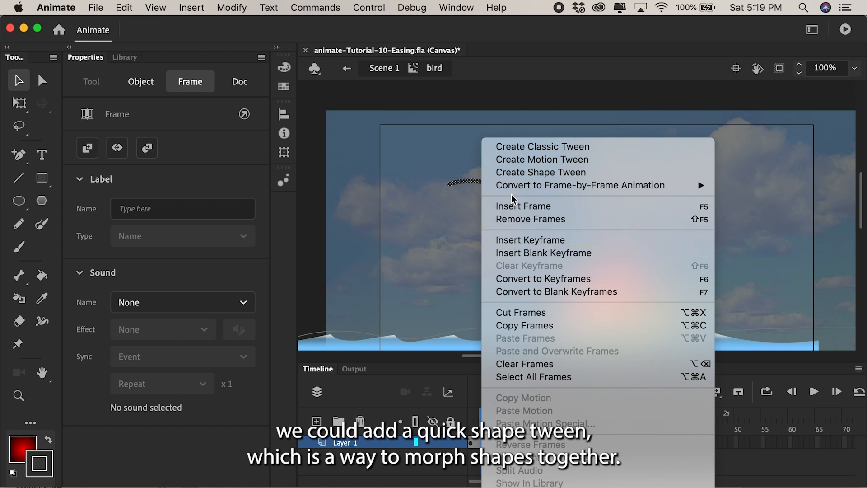
click(548, 172)
click(511, 412)
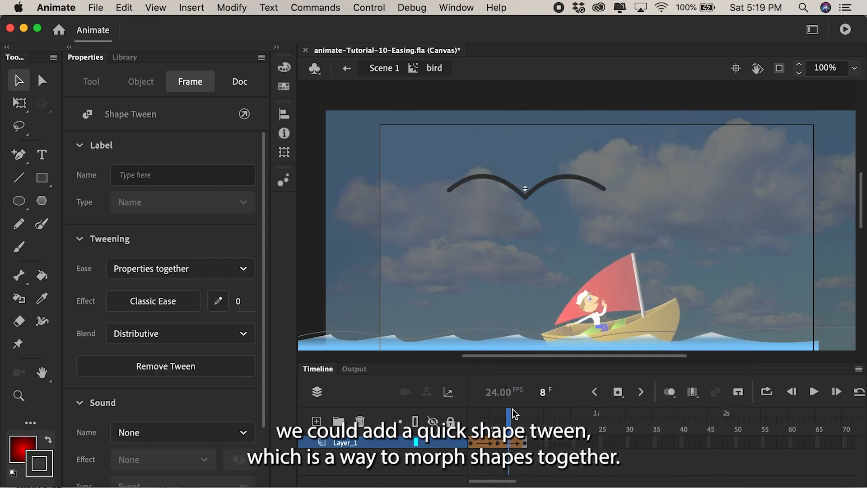
drag(512, 412, 468, 425)
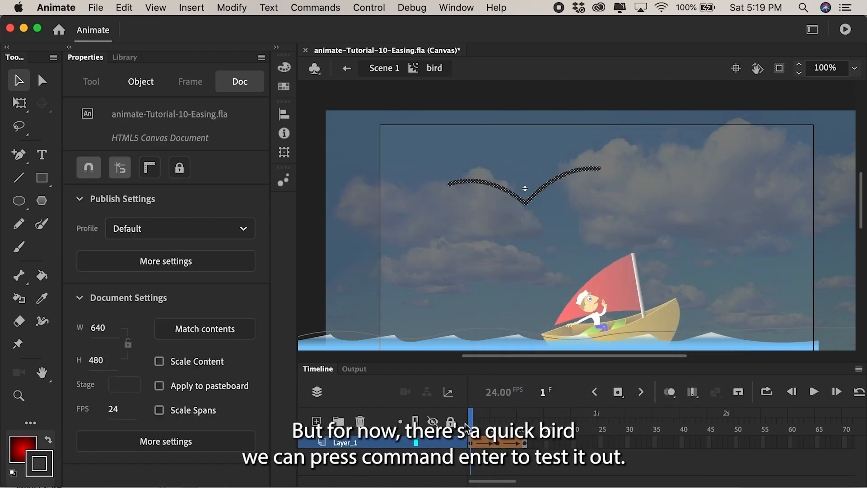
key(Return)
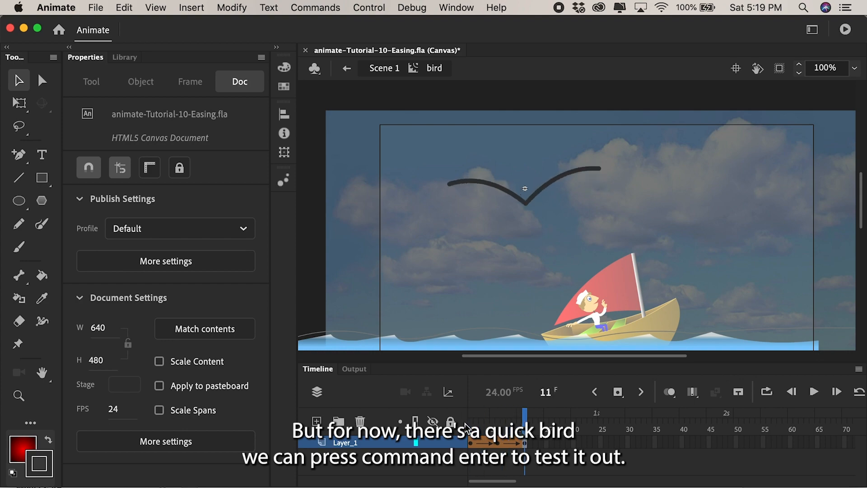
key(super+Return)
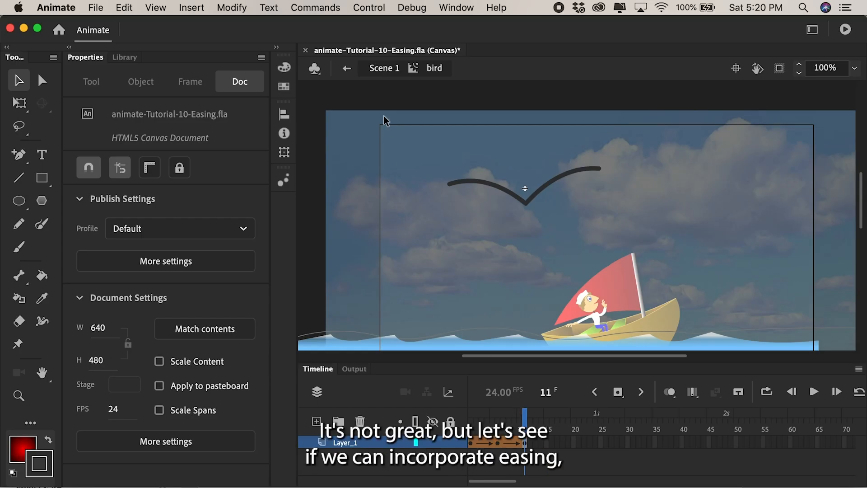
Step: Return to Scene 1, apply a Quint Ease Out to the Bird tween starting at frame 16, and test the movie
click(347, 68)
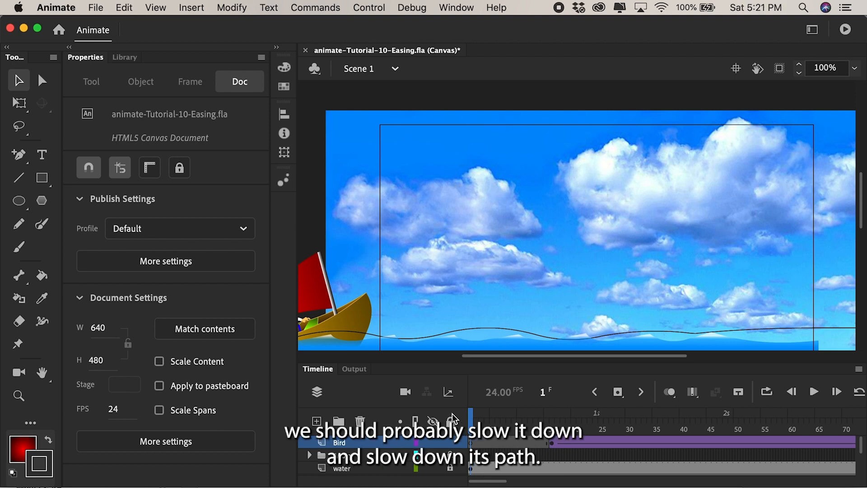
click(552, 446)
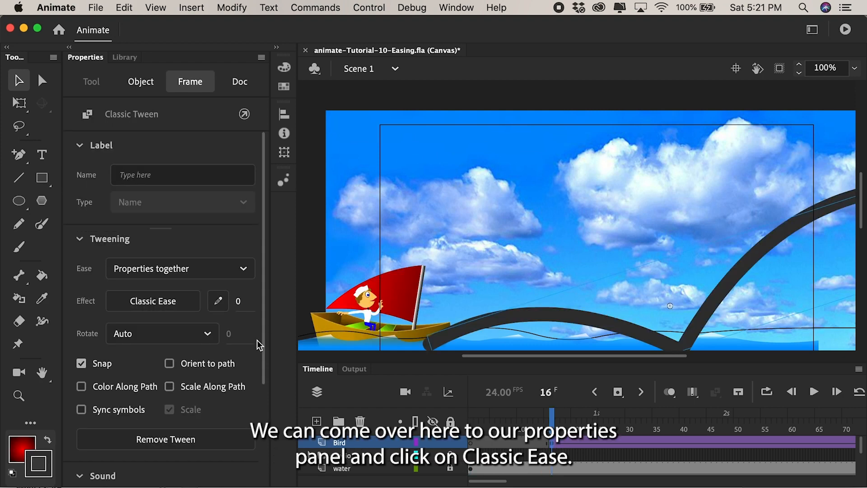
click(145, 310)
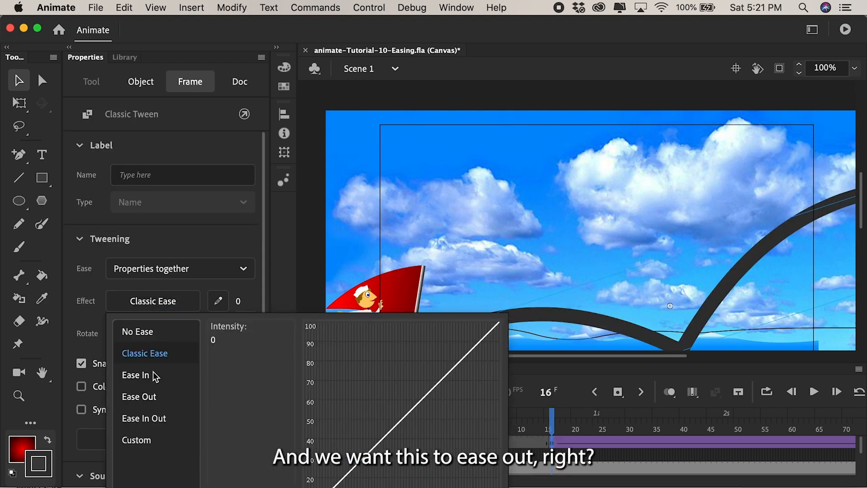
click(150, 399)
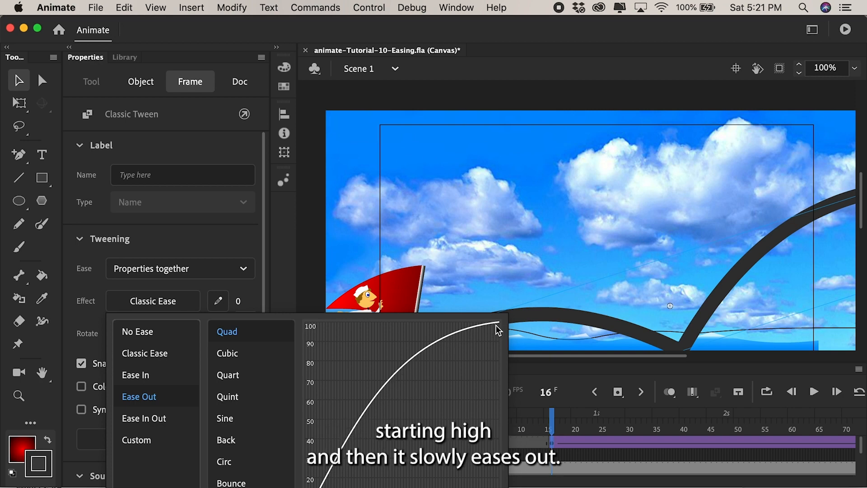
click(227, 353)
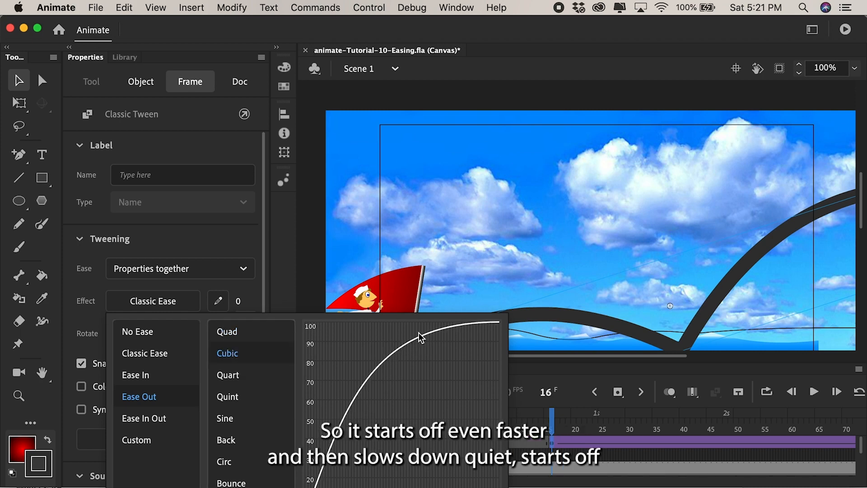
click(237, 382)
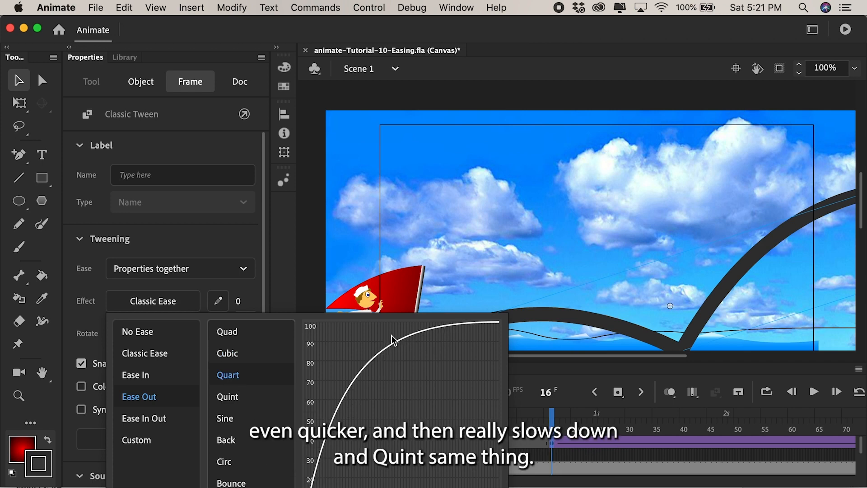
click(229, 398)
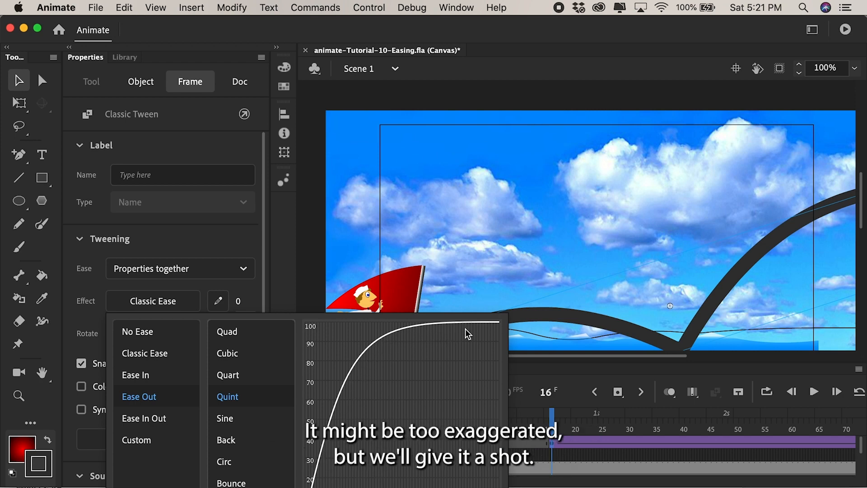
double_click(230, 399)
key(super+Return)
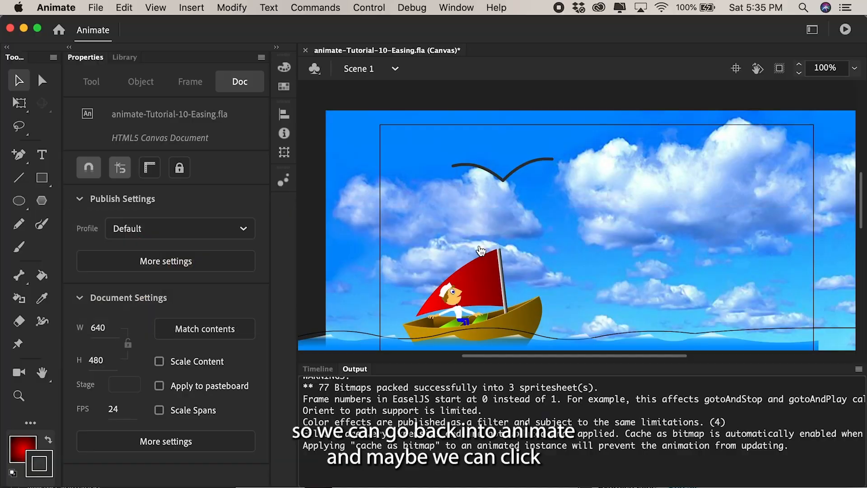
Step: Try to change the easing of the Bird tween starting at frame 16 to Quad Ease Out
click(318, 369)
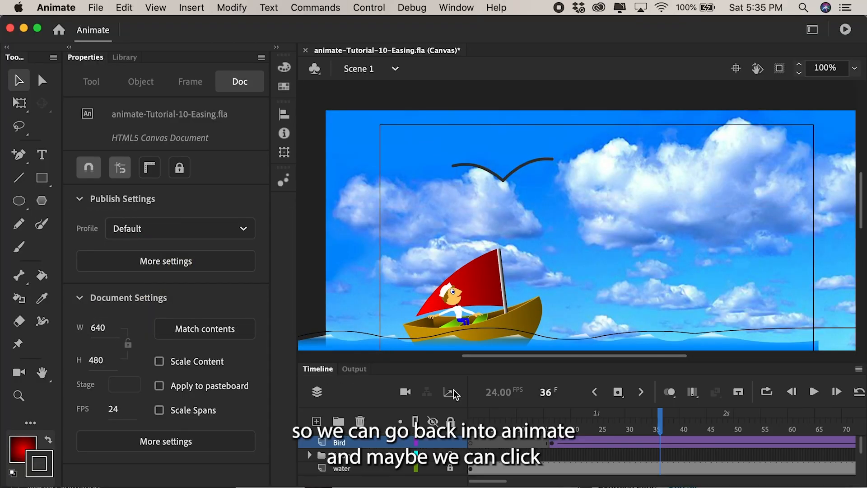
click(552, 443)
click(166, 300)
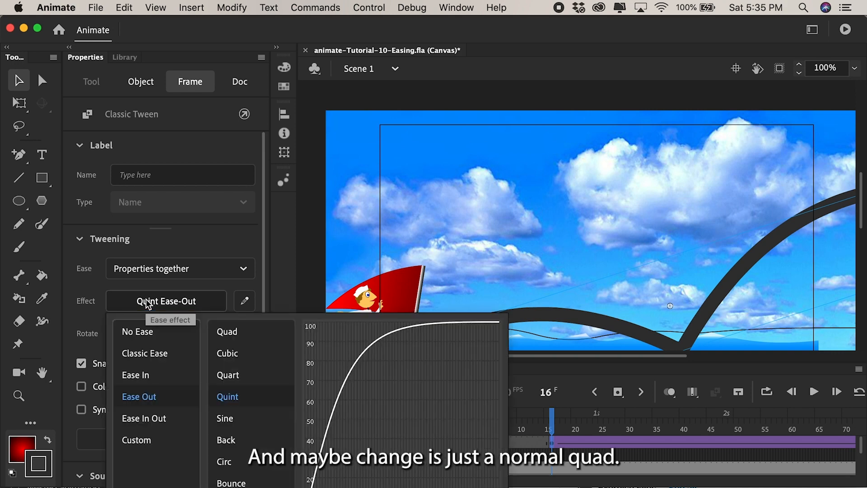
click(231, 334)
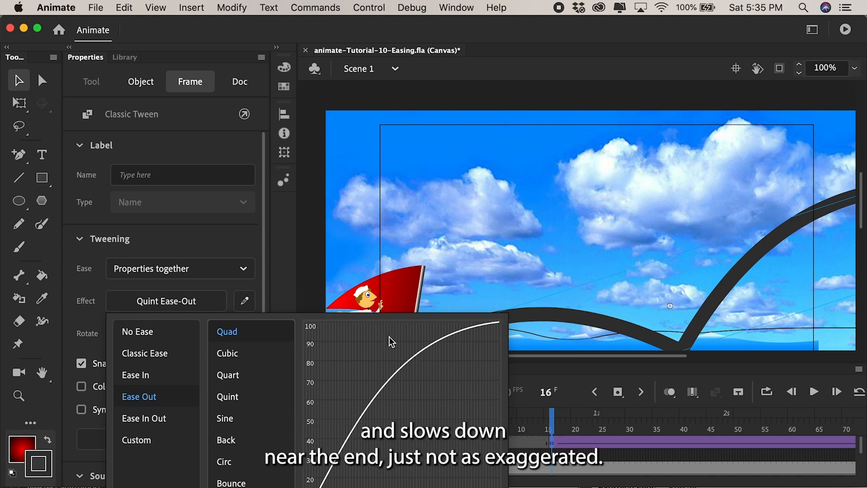
click(319, 283)
Step: Add a layer, copy the Bird layer's tween onto it a few frames behind the original, and test the movie
click(316, 421)
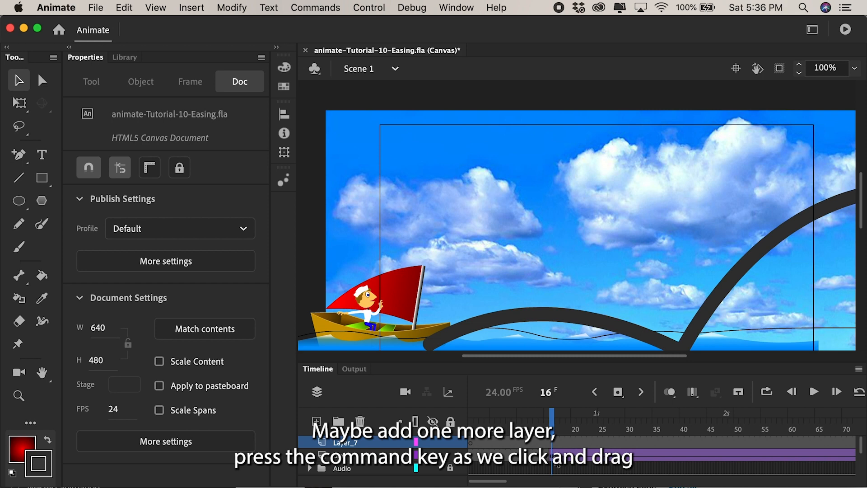
drag(557, 464, 689, 458)
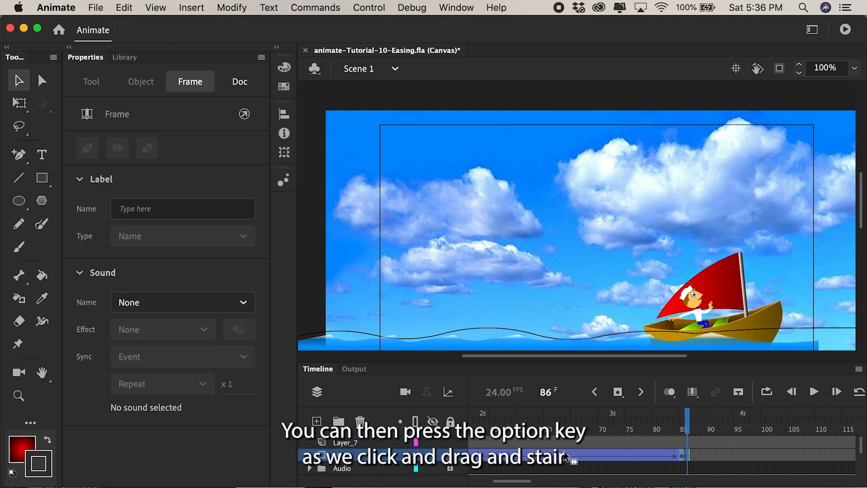
drag(506, 461, 607, 441)
click(616, 442)
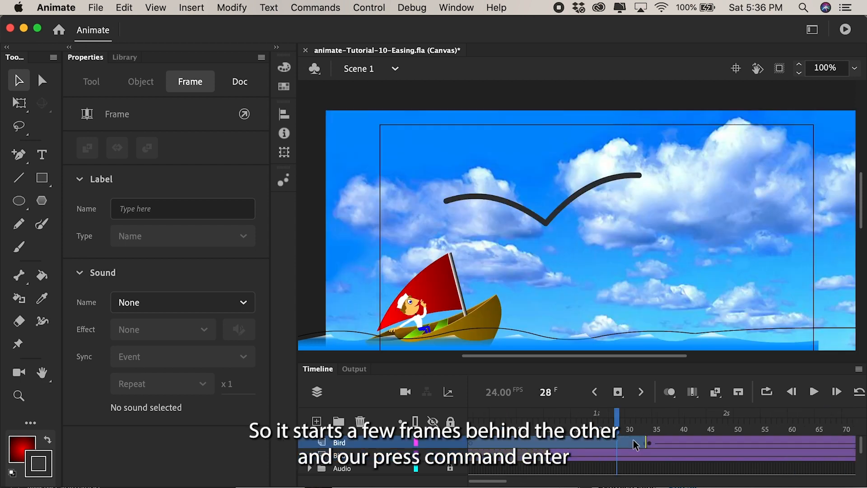
key(super+Return)
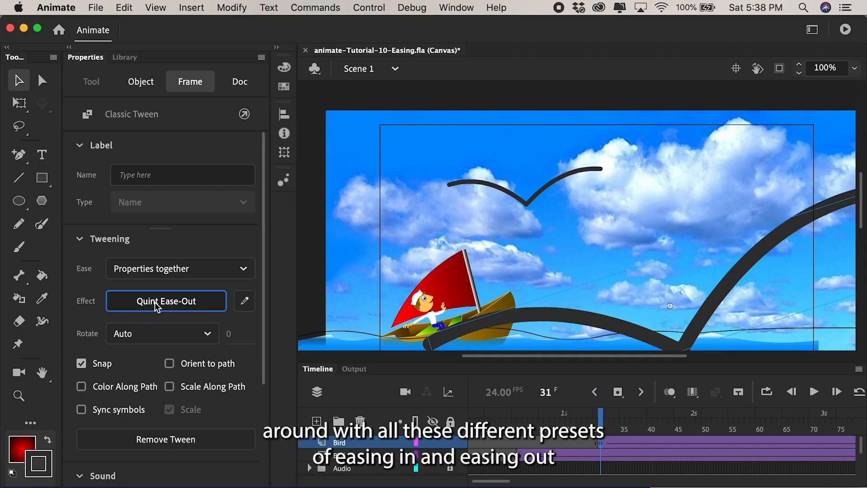
Step: Create a custom ease with an S-shaped curve, apply it to the copied Bird tween at frame 31, and reselect it among the custom eases
click(158, 302)
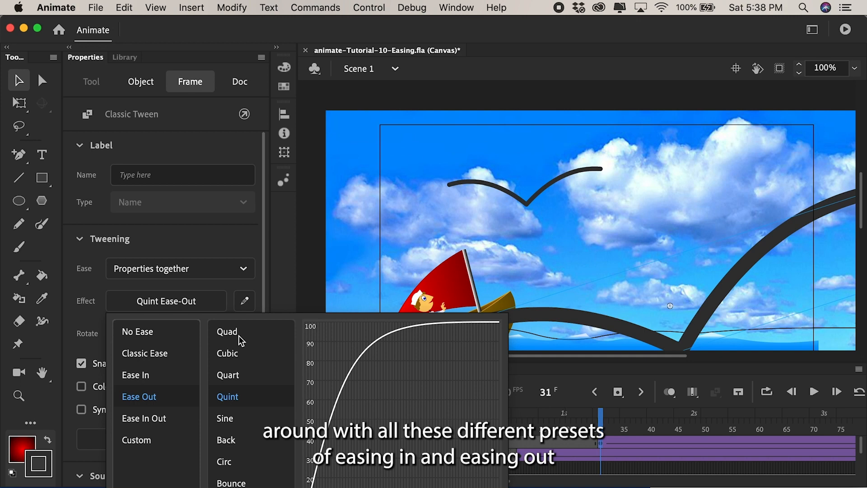
click(137, 417)
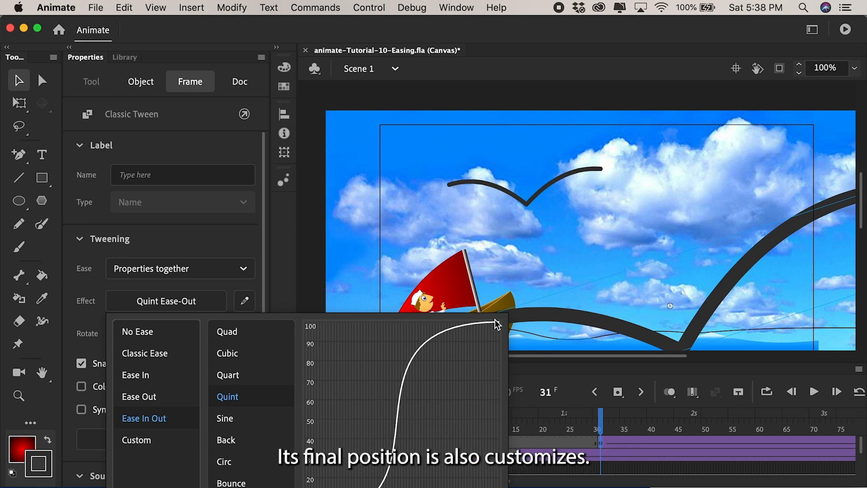
click(140, 441)
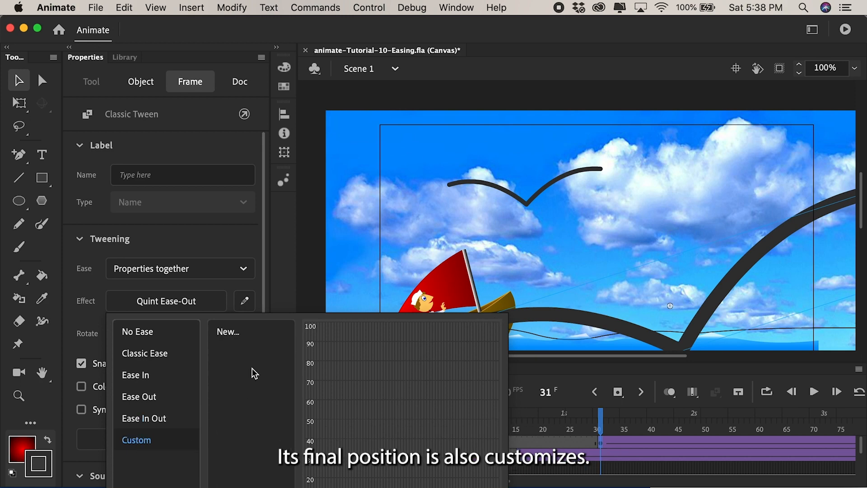
click(229, 334)
double_click(235, 335)
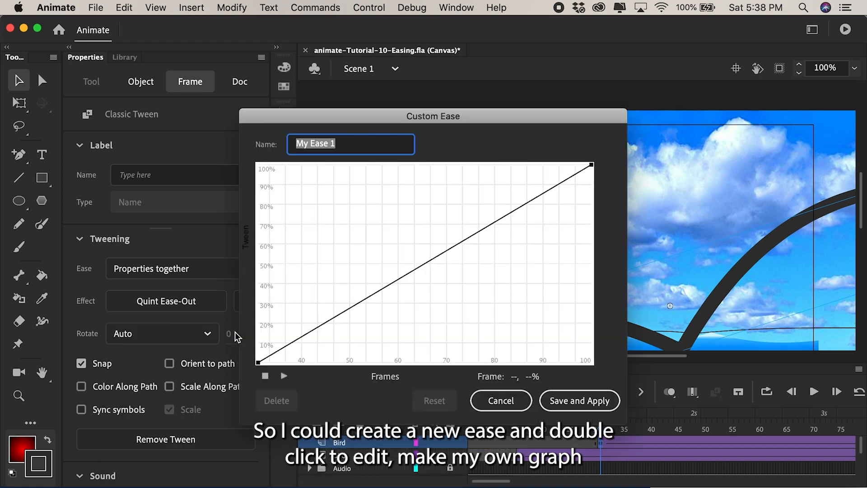
drag(392, 309, 392, 364)
click(592, 165)
drag(480, 231, 335, 156)
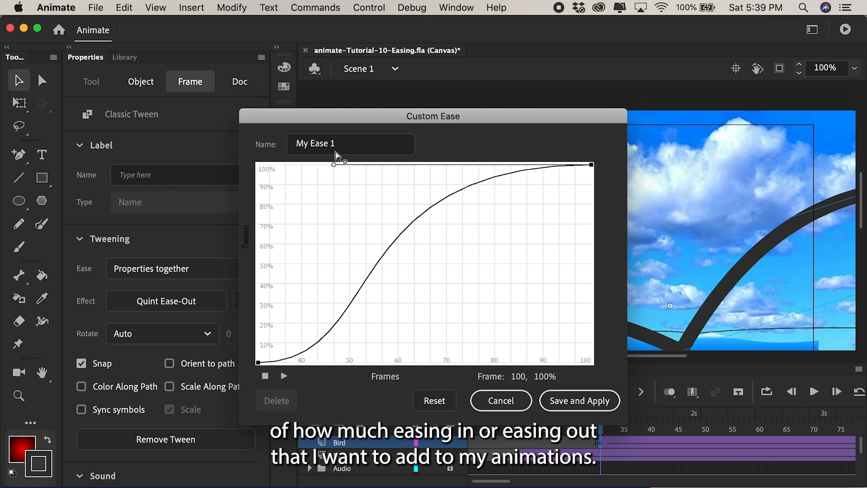
click(582, 404)
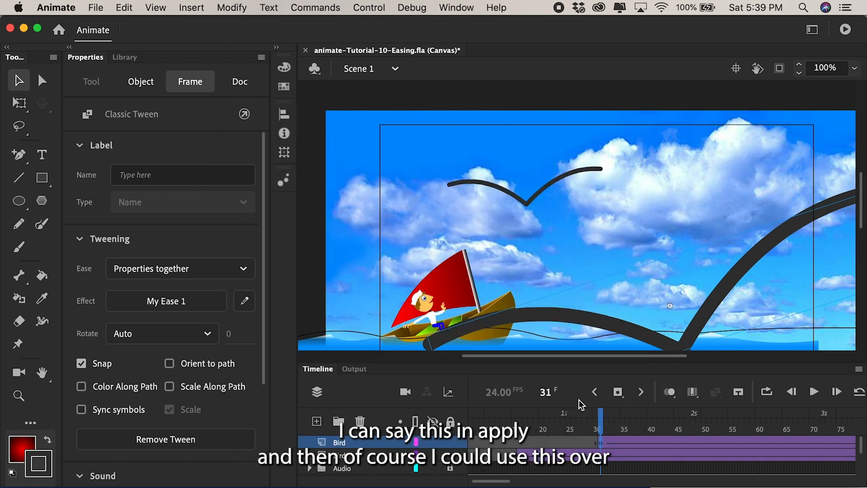
click(168, 303)
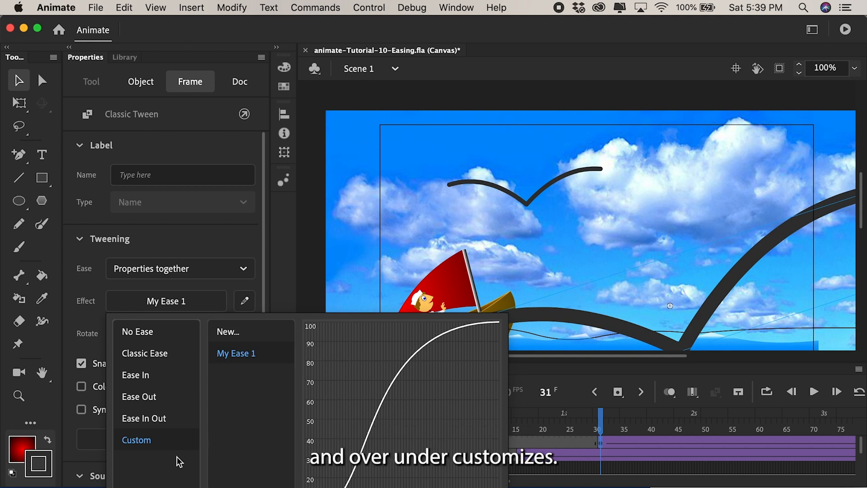
click(244, 354)
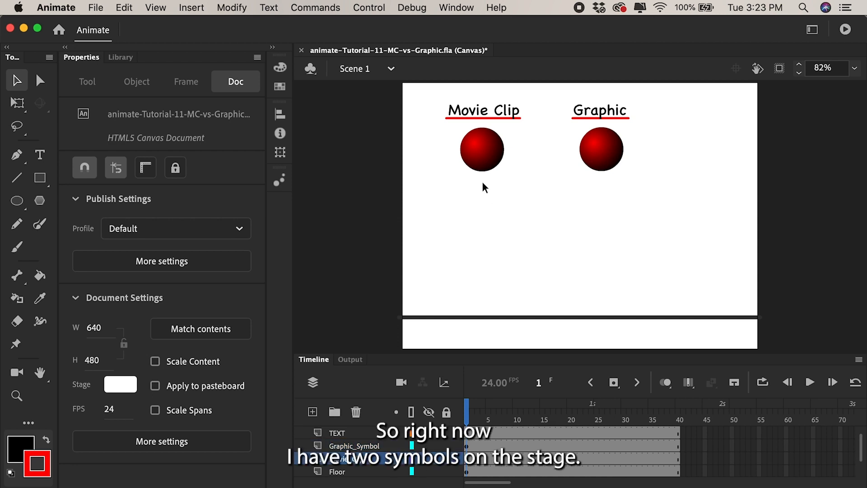
Step: Try duplicating the ball under the Movie Clip label toward the Graphic label
click(488, 153)
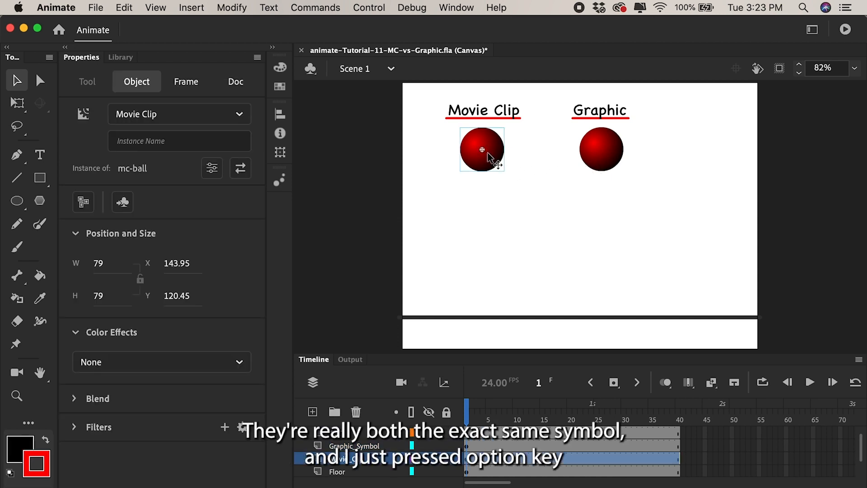
drag(489, 156, 542, 157)
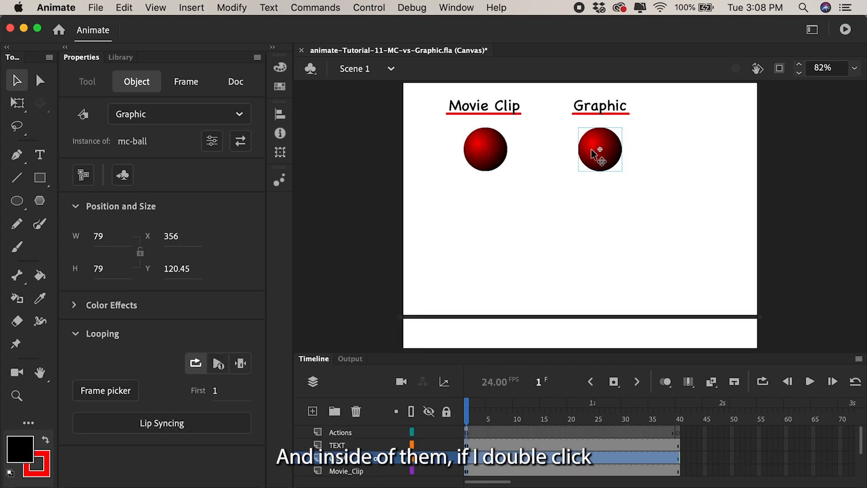
Step: Open the Graphic ball and the Movie Clip ball in turn and scrub through the animation inside each
double_click(595, 154)
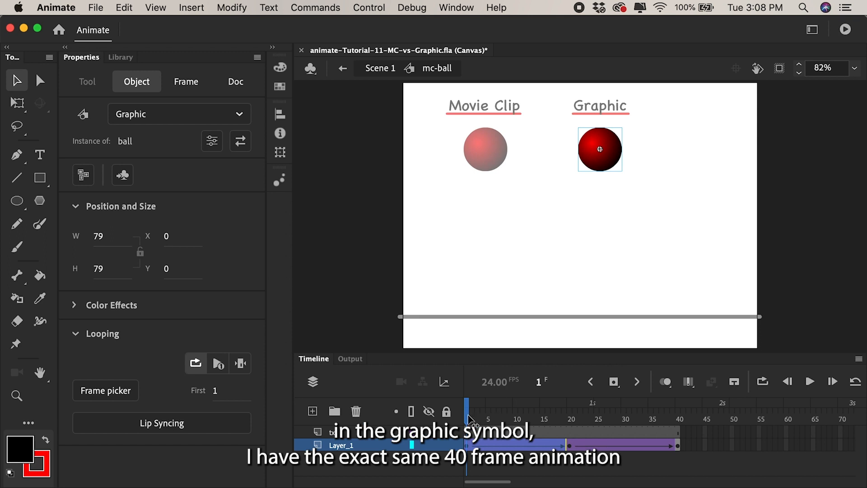
mouse_move(468, 419)
mouse_down()
mouse_move(680, 410)
mouse_move(465, 414)
mouse_up()
click(383, 217)
click(340, 70)
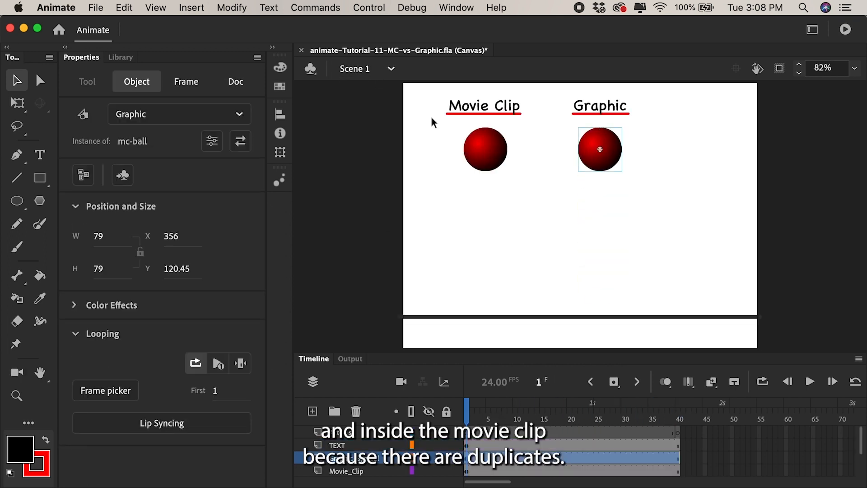
double_click(476, 149)
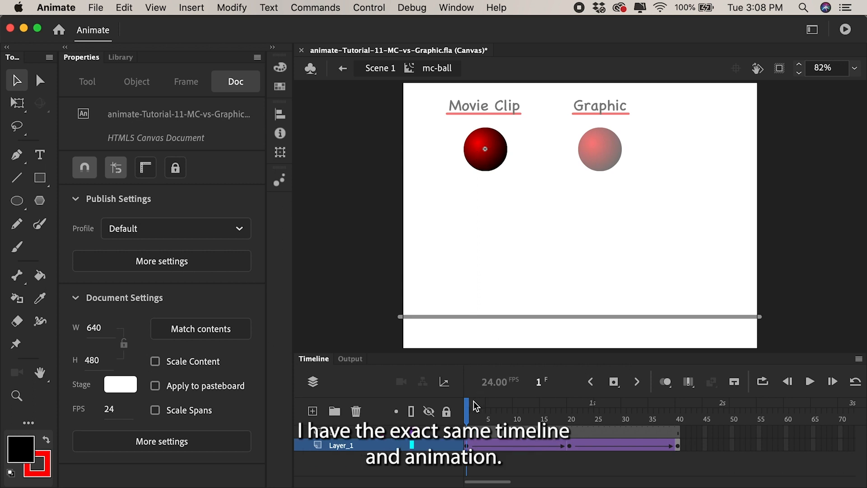
drag(469, 409, 445, 399)
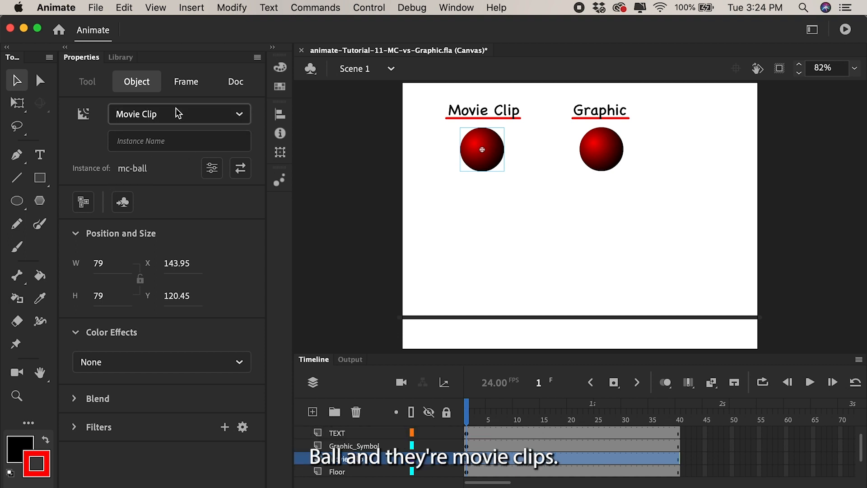
Step: Change the behavior of the ball under the Graphic label to Graphic
click(602, 147)
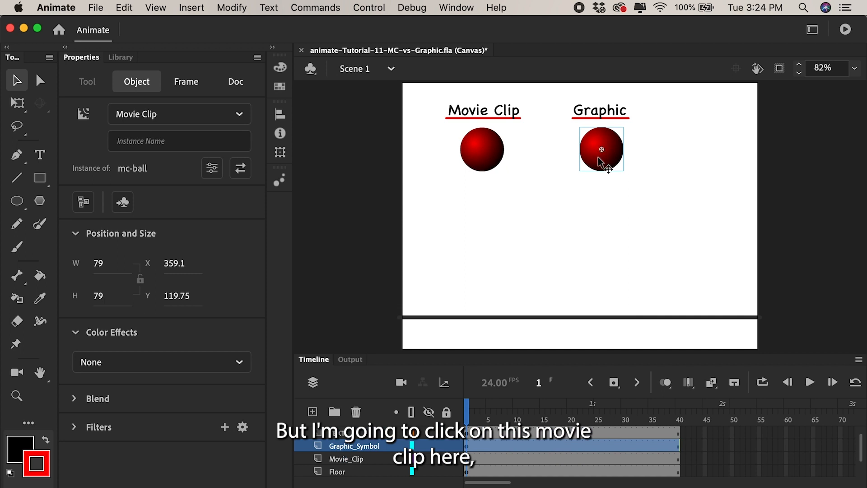
click(221, 114)
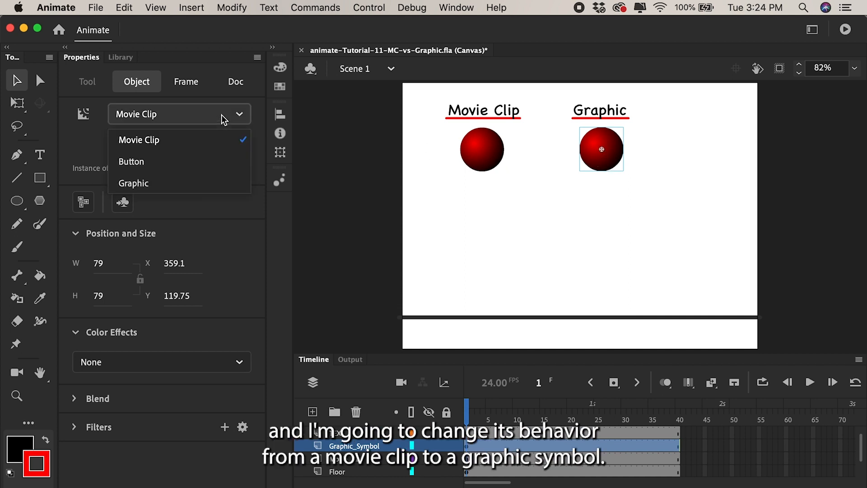
click(188, 183)
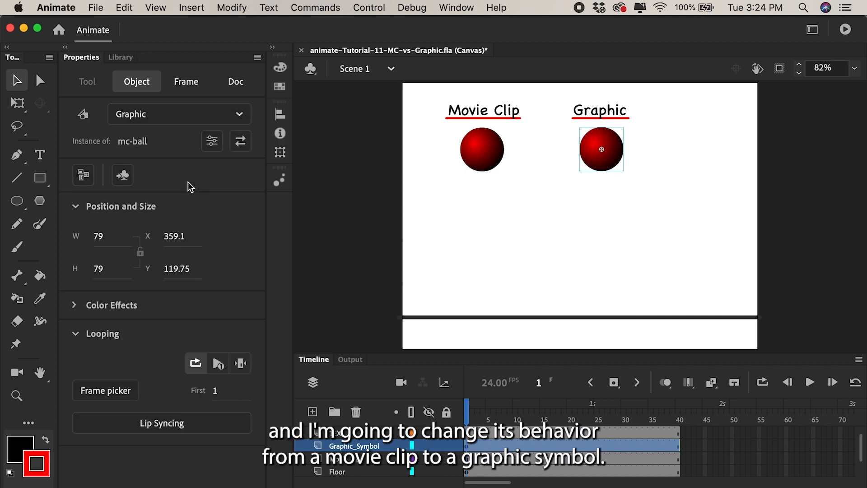
click(430, 221)
click(496, 166)
click(210, 117)
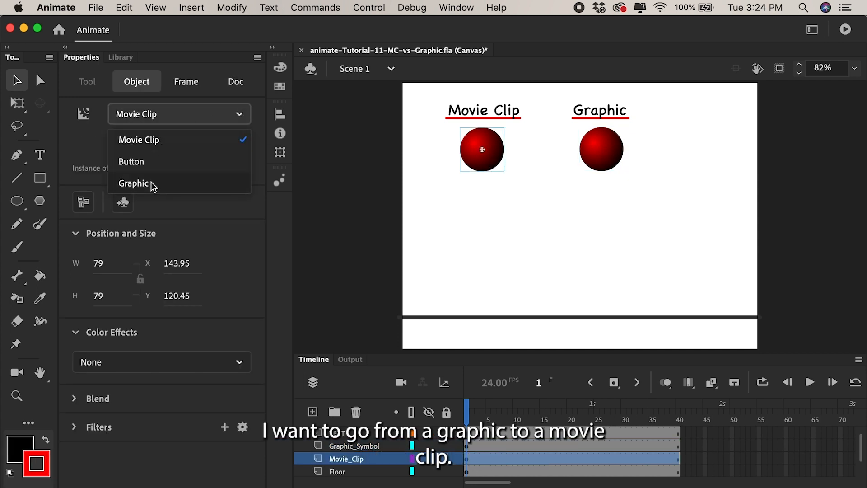
click(373, 137)
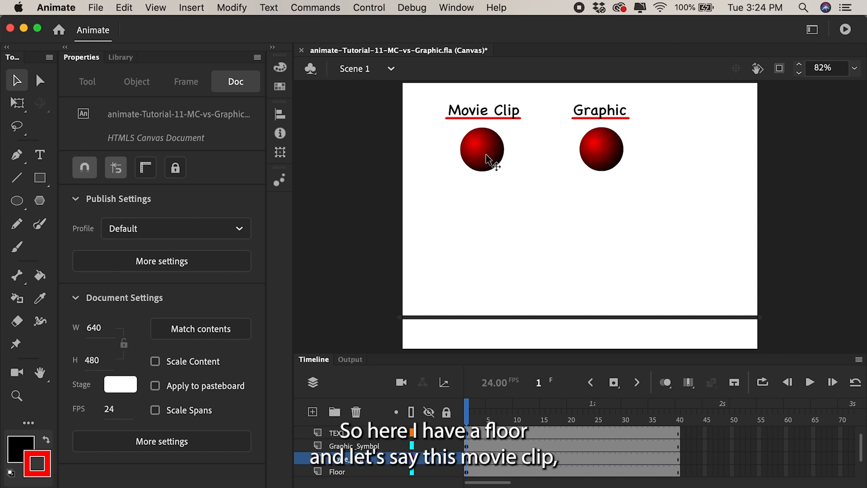
Step: Move the ball under the Movie Clip label to about X 102, Y 107 and scrub through the main timeline
drag(482, 154, 457, 147)
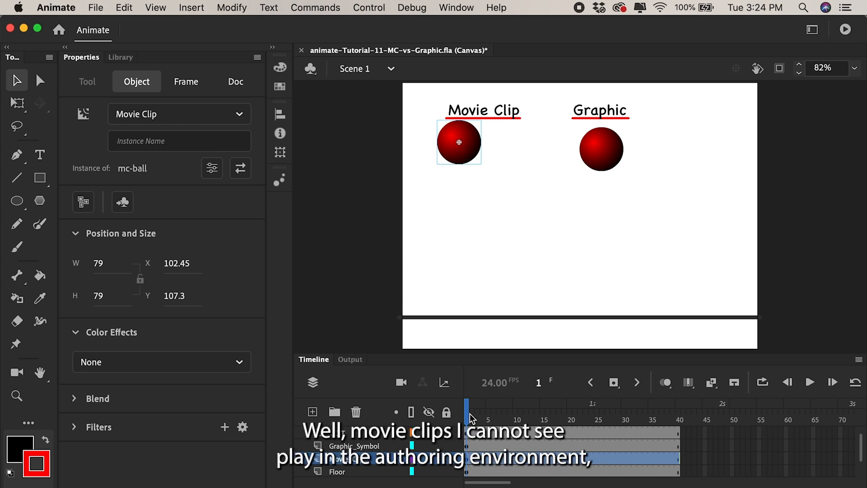
drag(469, 418, 670, 419)
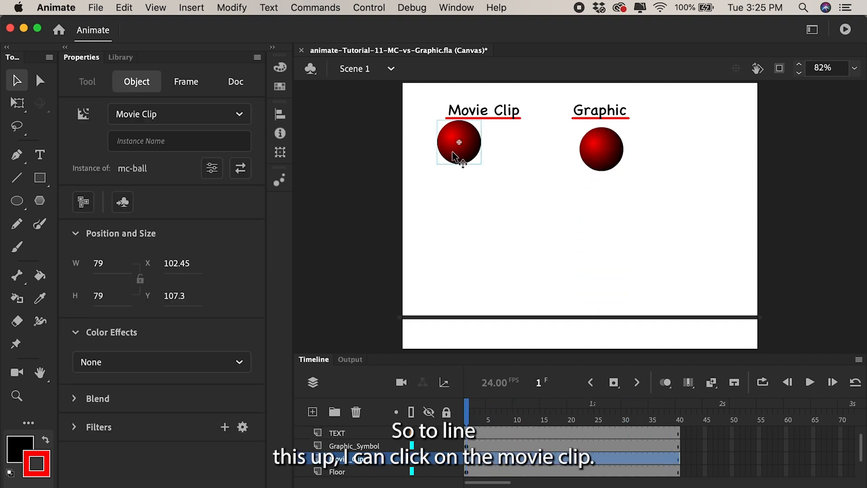
Step: Switch the moved ball's behavior to Graphic and scrub the main timeline to frame 20
click(234, 120)
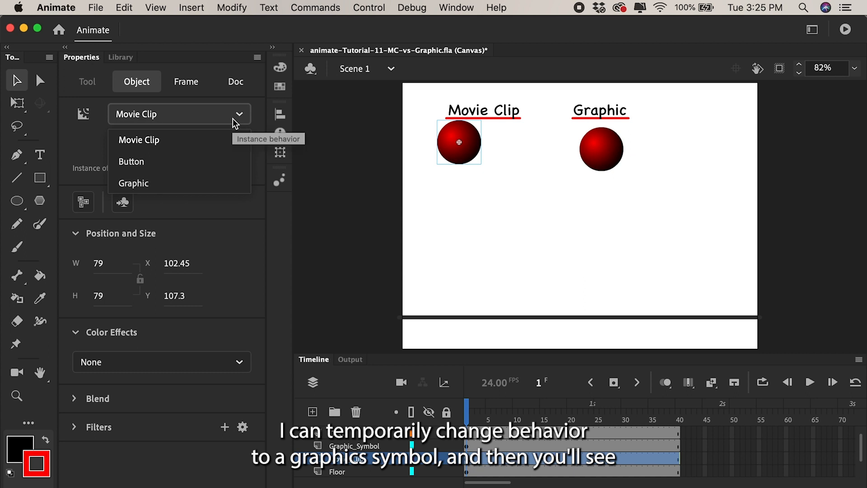
click(199, 188)
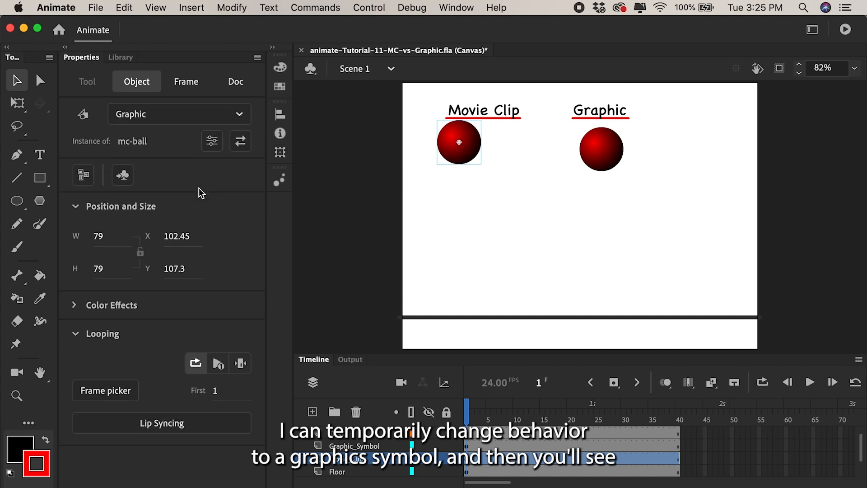
drag(468, 412, 570, 413)
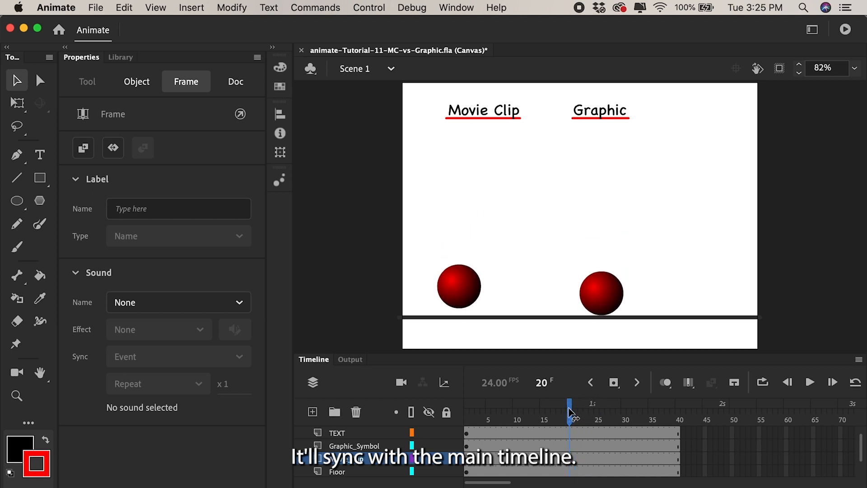
Step: Nudge the ball under the Movie Clip label down to Y 121.7 so it touches the floor, and set its behavior back to Movie Clip
click(453, 286)
key(Down)
key(Down)
key(Down)
key(Down)
key(Down)
key(Down)
key(Down)
key(Down)
key(Down)
key(Down)
key(Down)
key(Down)
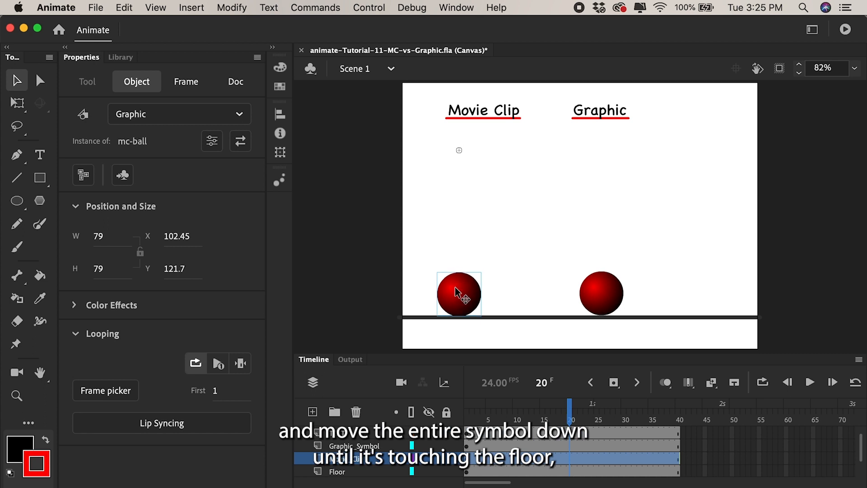
click(159, 113)
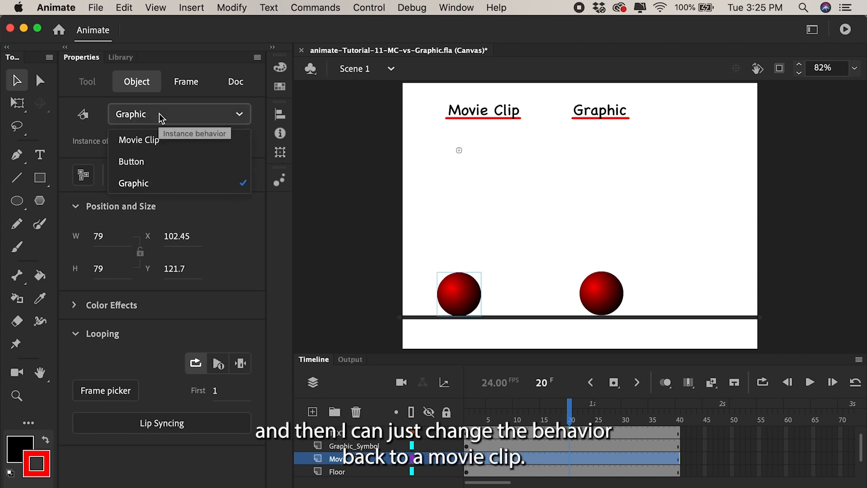
click(158, 139)
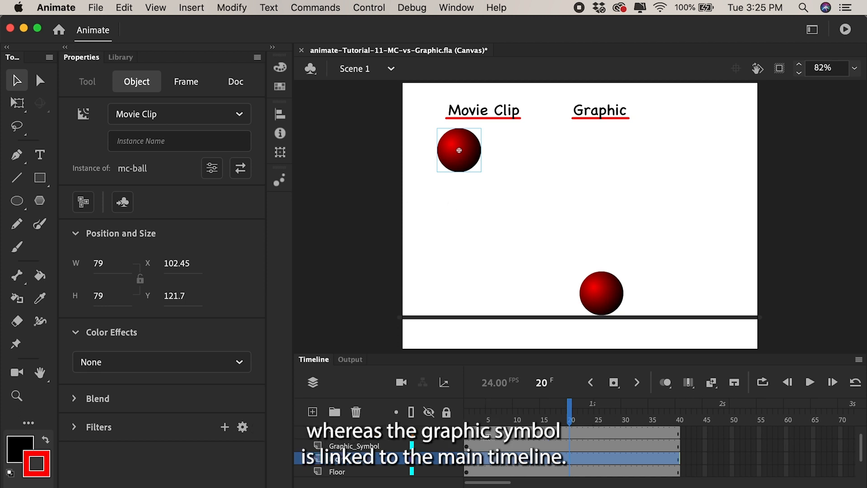
Step: Step through the first frames of the main timeline, scrub to frame 40 and return to frame 1 to compare both balls
click(472, 420)
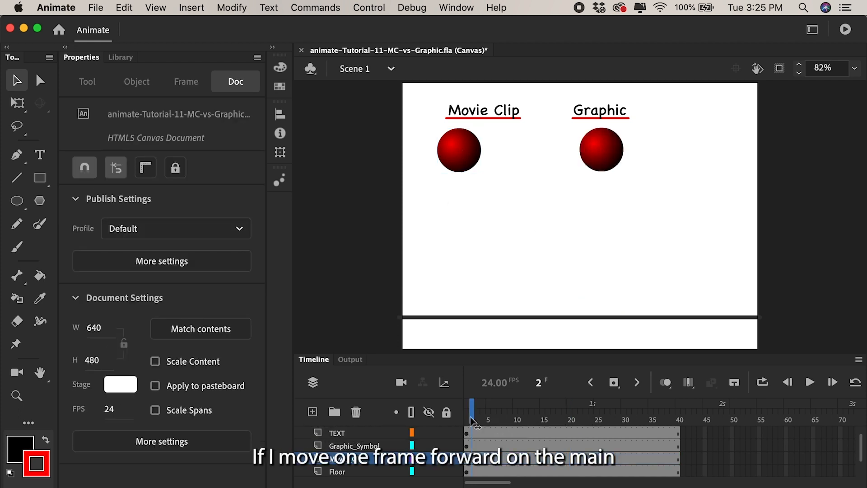
click(478, 420)
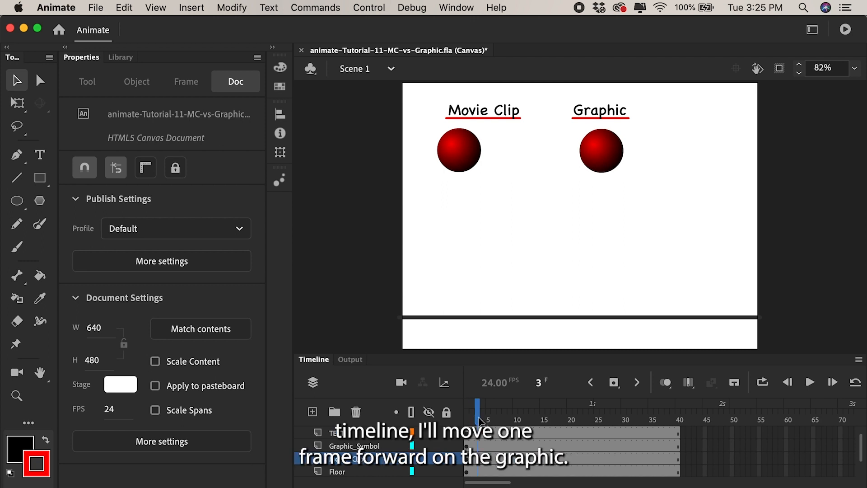
click(488, 420)
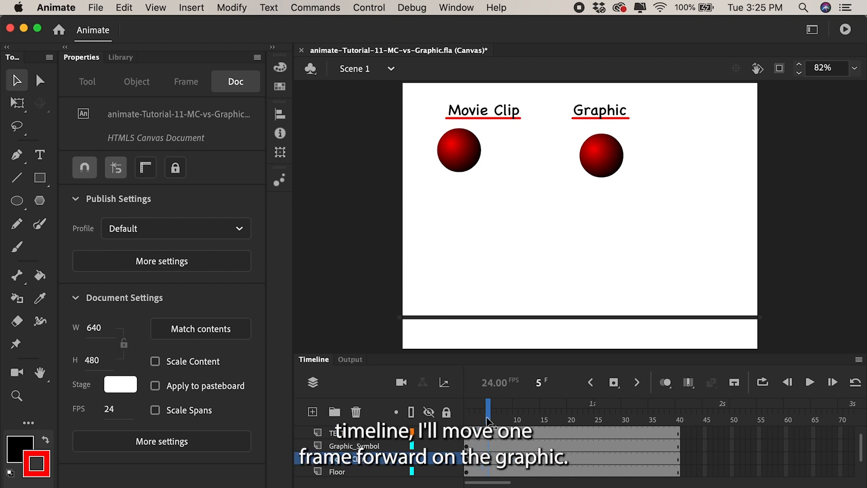
key(period)
key(period)
key(period)
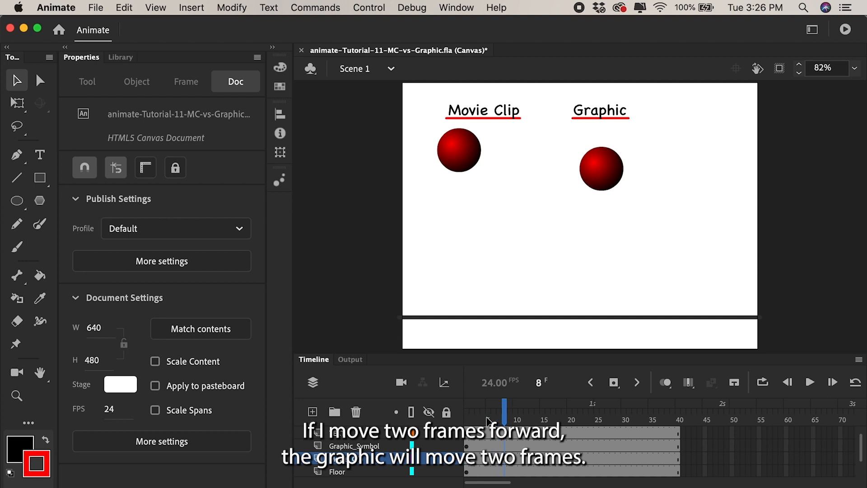
drag(488, 420, 681, 422)
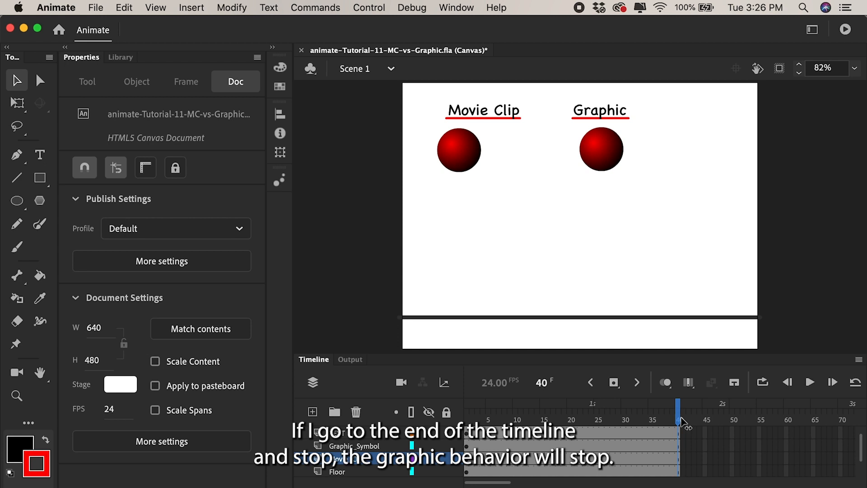
drag(681, 422, 444, 405)
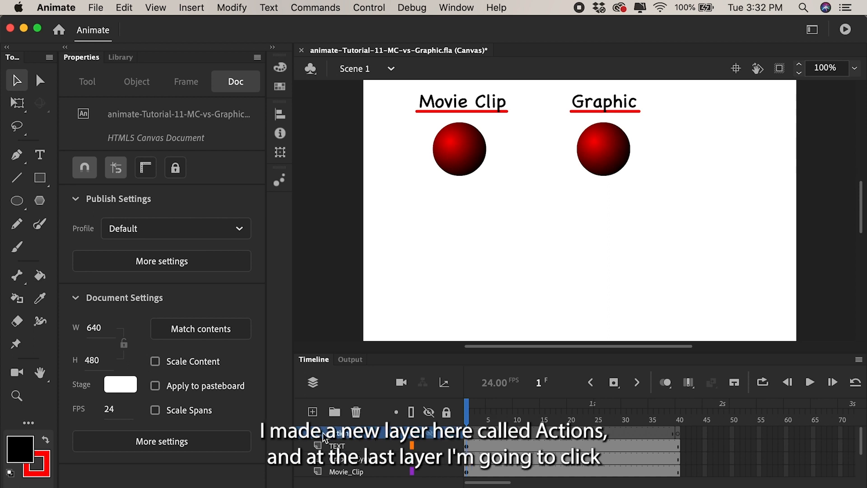
Step: Add the script this.stop(); at frame 40 of the Actions layer, scrub to the end and test the movie
click(678, 435)
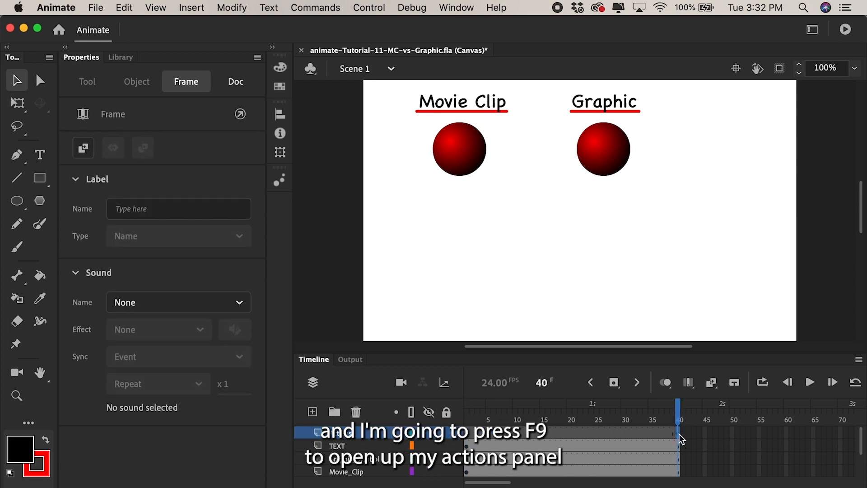
key(F9)
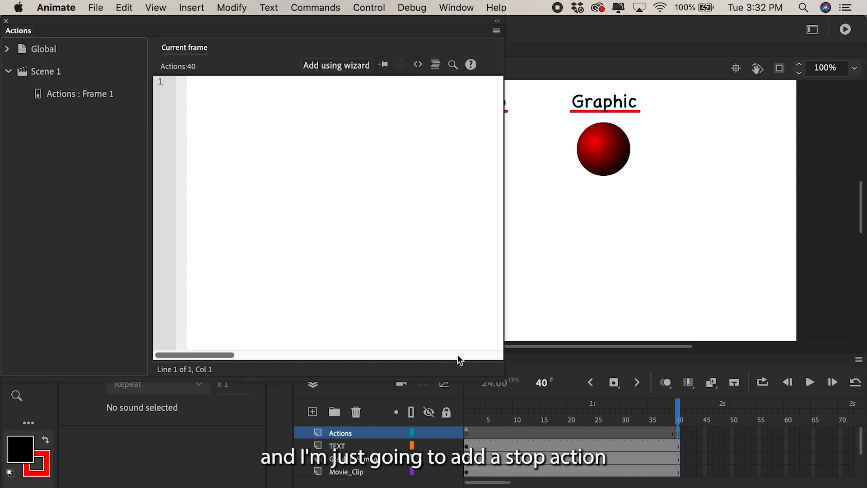
text(this.stop();)
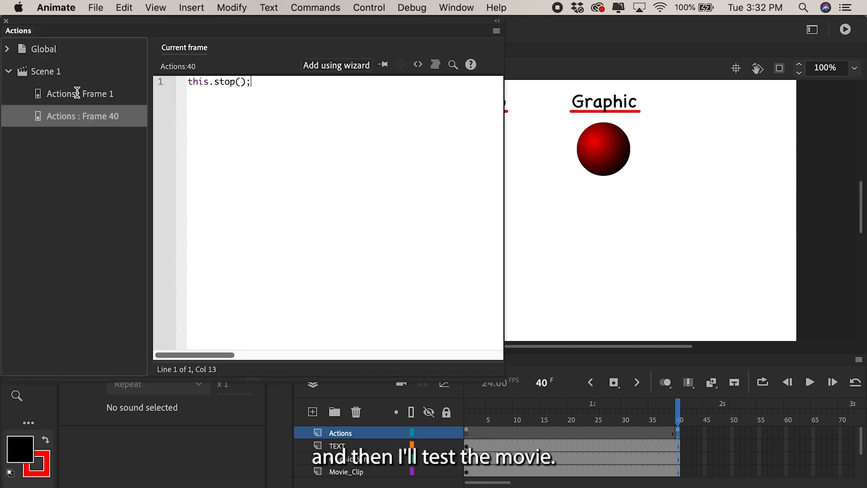
click(7, 22)
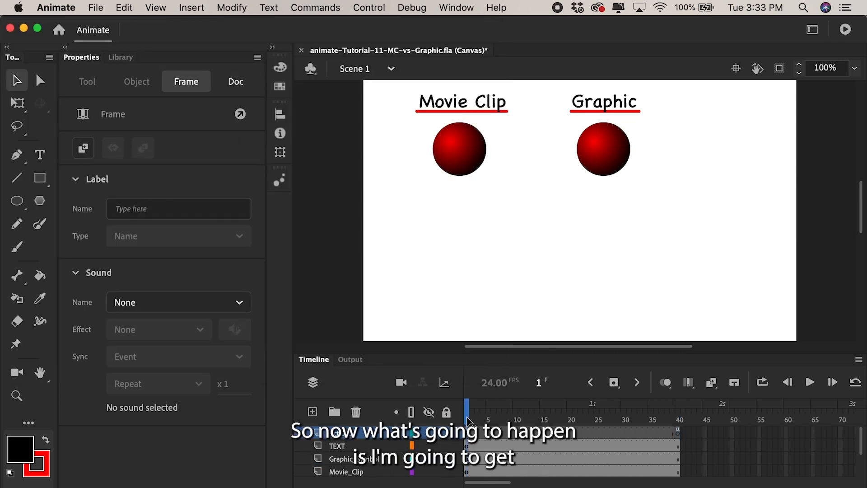
drag(468, 421, 678, 421)
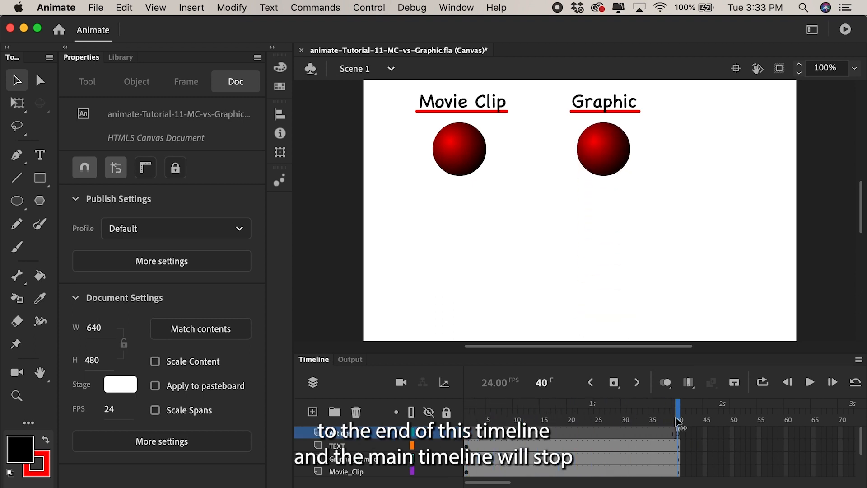
key(super+Return)
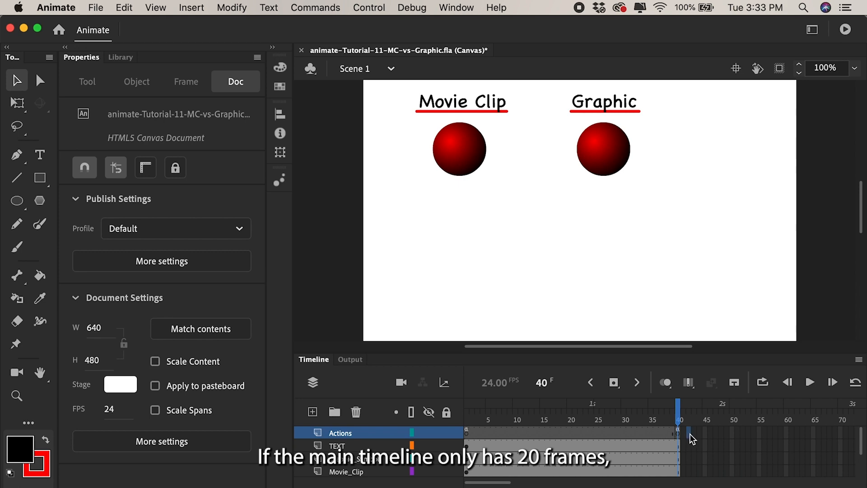
Step: Shorten all layers of the main timeline to about 20 frames and test the movie again
click(555, 420)
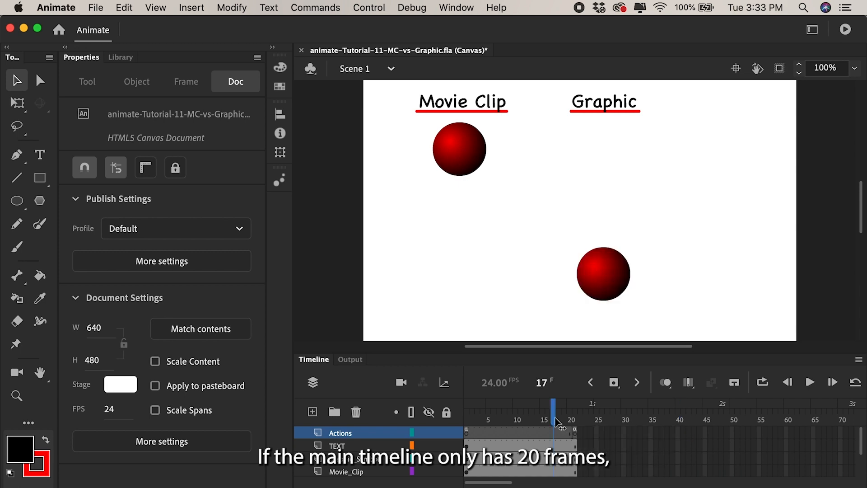
key(super+Return)
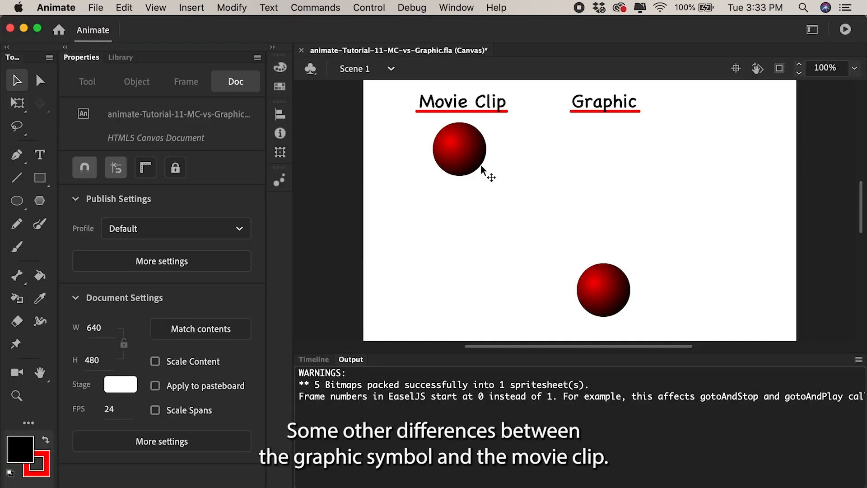
Step: Select the Graphic ball to view its looping options, extend all layers toward 80 frames, and scrub through the repeated bounce
click(599, 292)
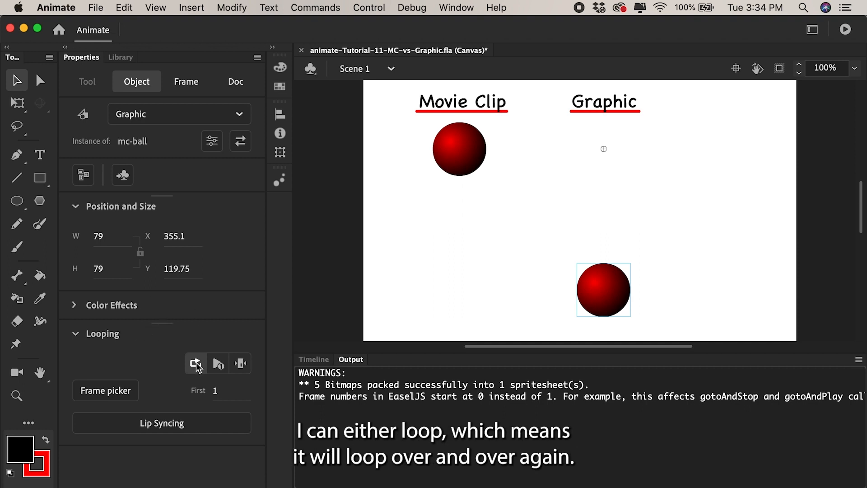
click(313, 359)
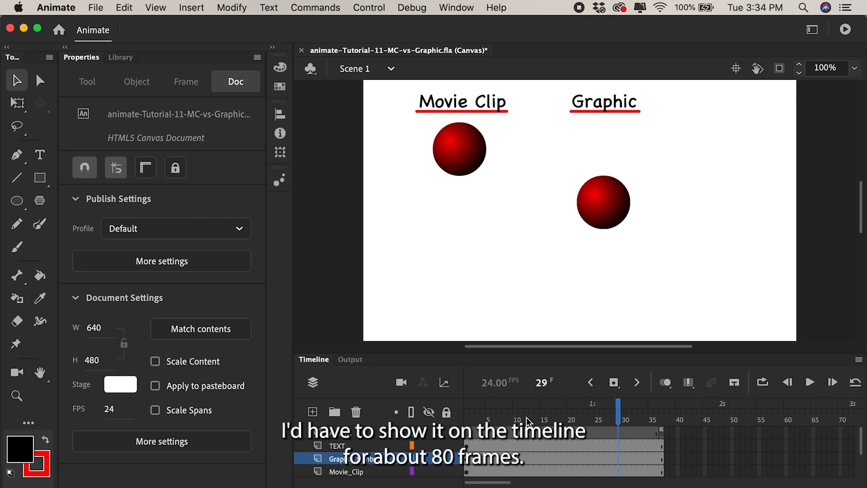
key(F5)
key(F5)
key(F5)
key(F5)
key(F5)
key(F5)
key(F5)
key(F5)
key(F5)
key(F5)
key(F5)
key(F5)
key(F5)
key(F5)
key(F5)
key(F5)
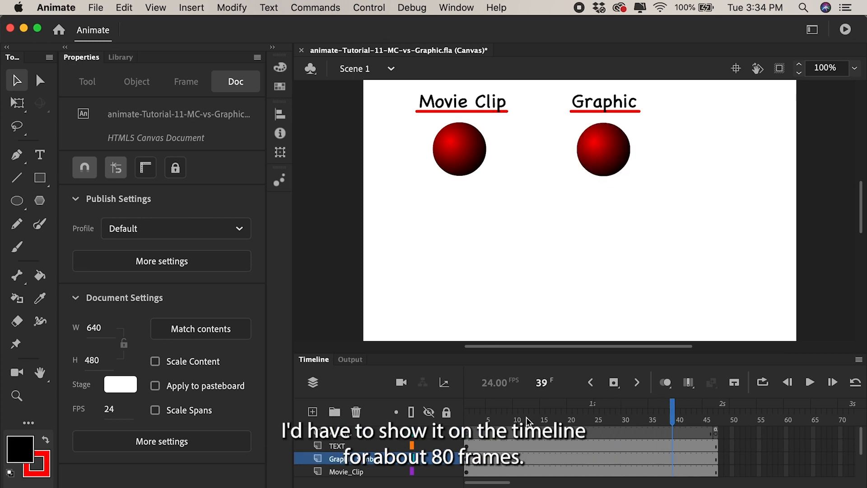
key(F5)
key(F5)
key(F5)
key(F5)
key(F5)
key(F5)
key(F5)
key(F5)
key(F5)
key(F5)
key(F5)
key(F5)
key(F5)
key(F5)
key(F5)
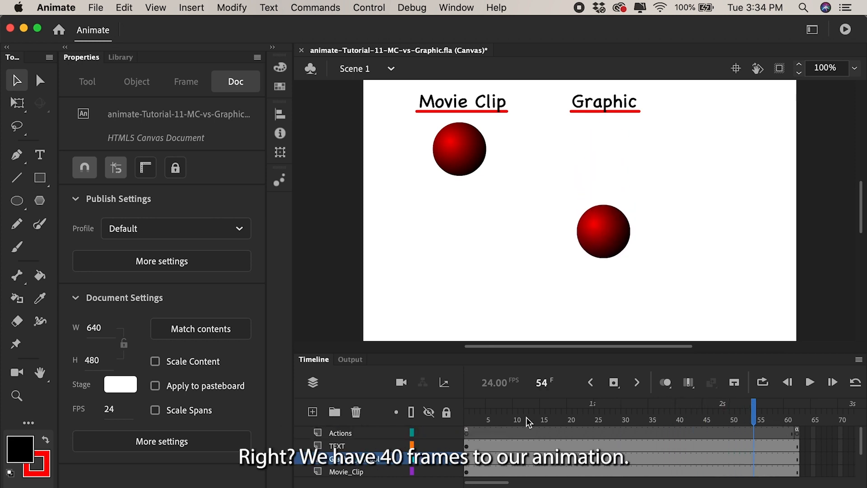
key(F5)
key(F5)
key(F5)
key(F5)
key(F5)
key(F5)
key(F5)
key(F5)
key(F5)
key(F5)
key(F5)
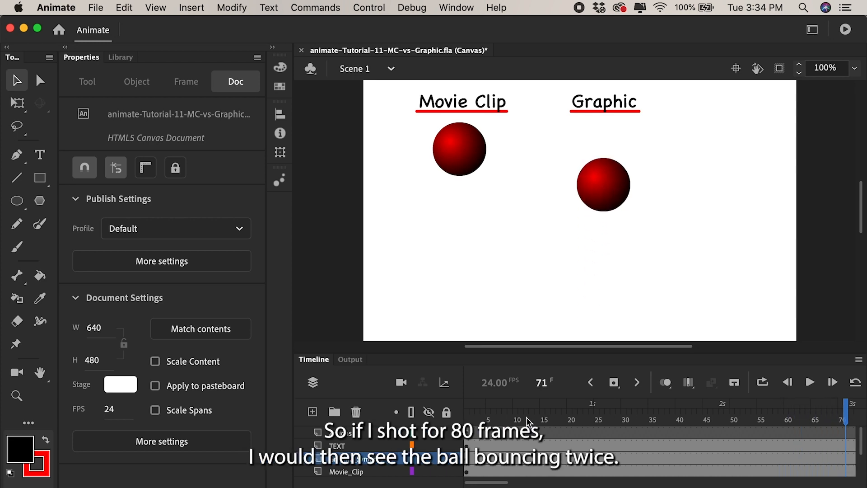
drag(488, 417, 842, 403)
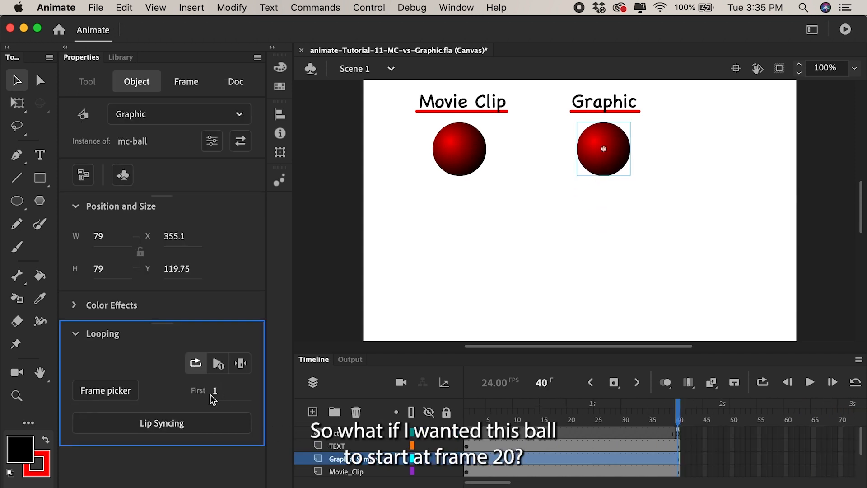
Step: Change the first frame of the Graphic ball's loop and test the movie
drag(217, 395, 218, 394)
key(super+Return)
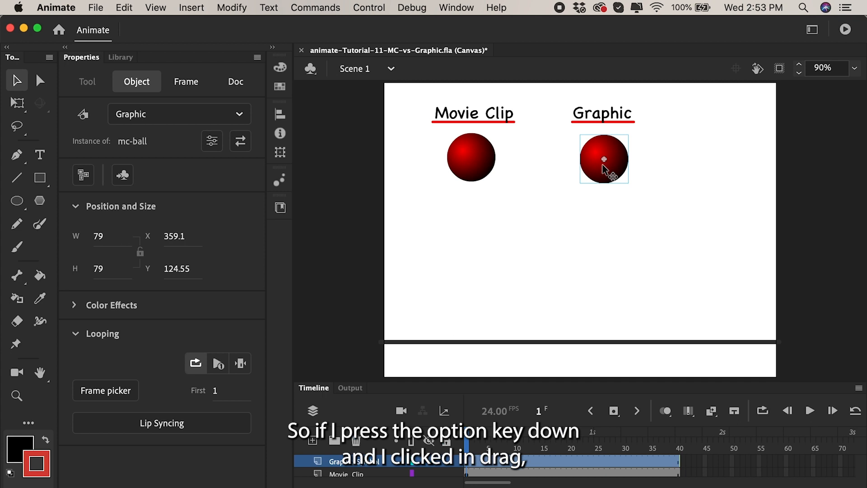
Step: Duplicate the Graphic ball twice in a row beside the original, with the farthest copy at about X 536
drag(604, 166, 713, 165)
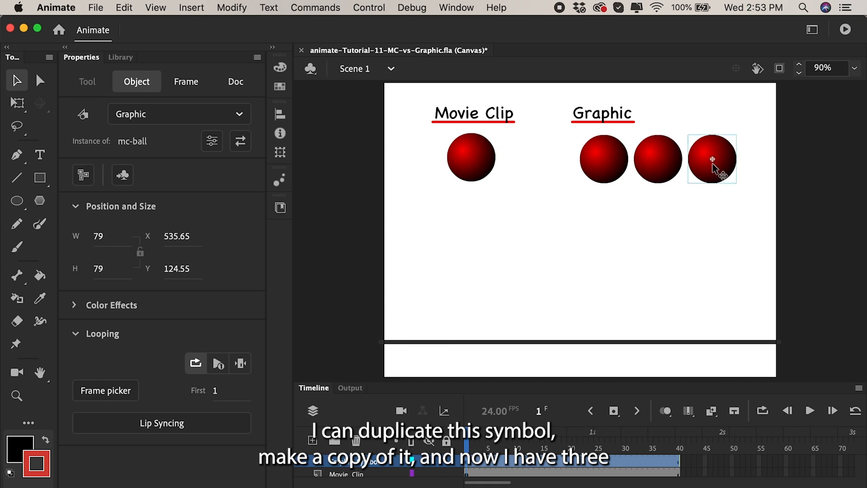
Step: Set the looping start frame of the second Graphic ball to 10 and the third to 20, and scrub through the staggered bounces
click(604, 169)
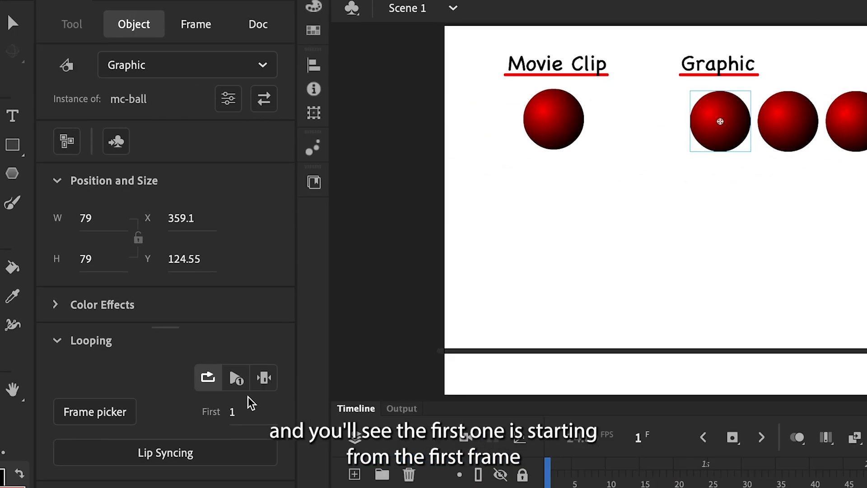
click(788, 121)
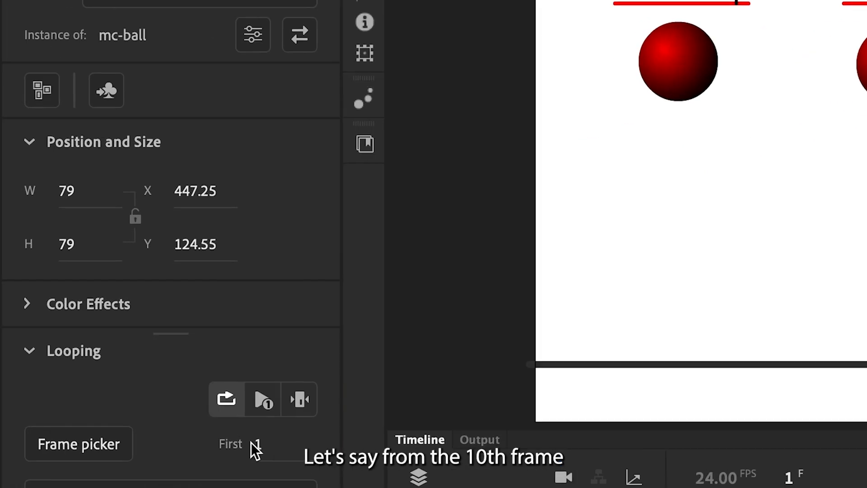
click(256, 444)
text(10)
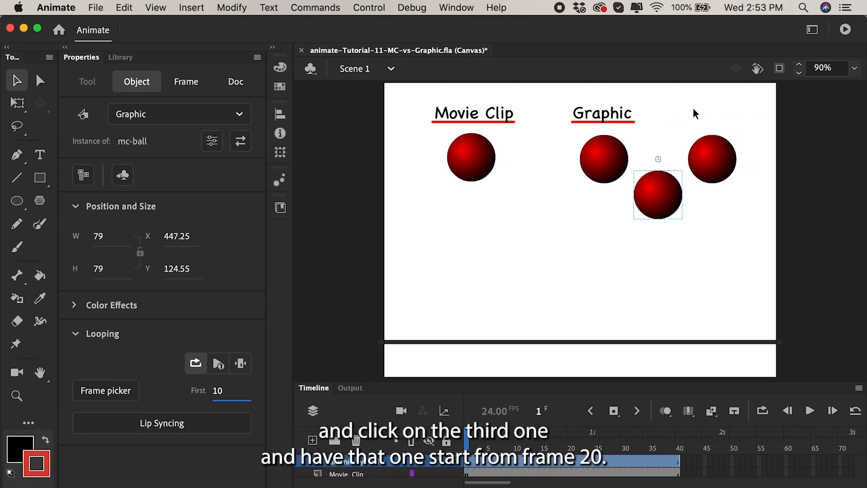
click(708, 150)
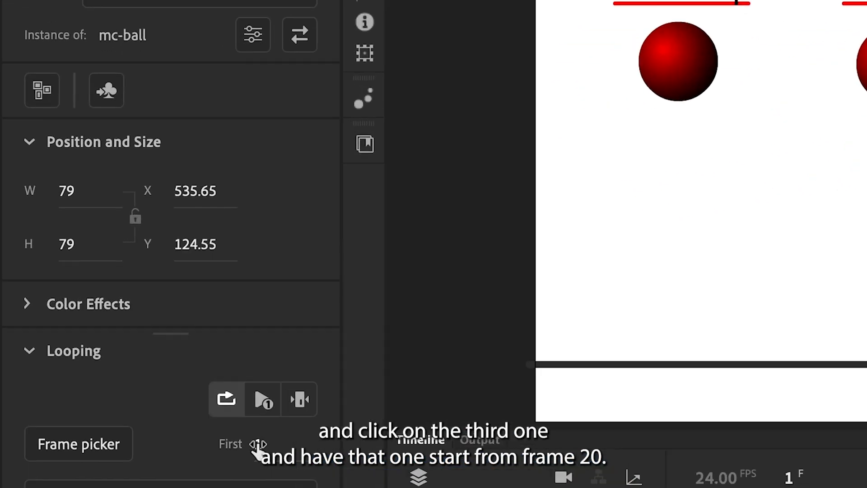
click(216, 390)
text(20)
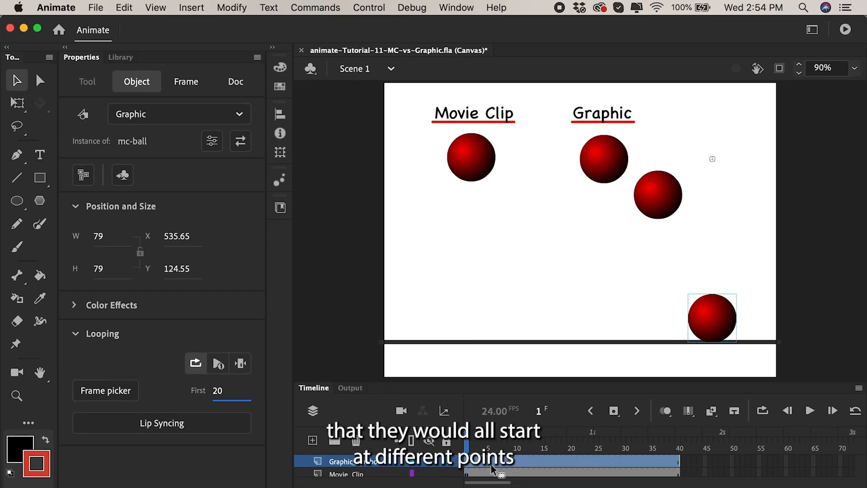
drag(467, 449, 571, 448)
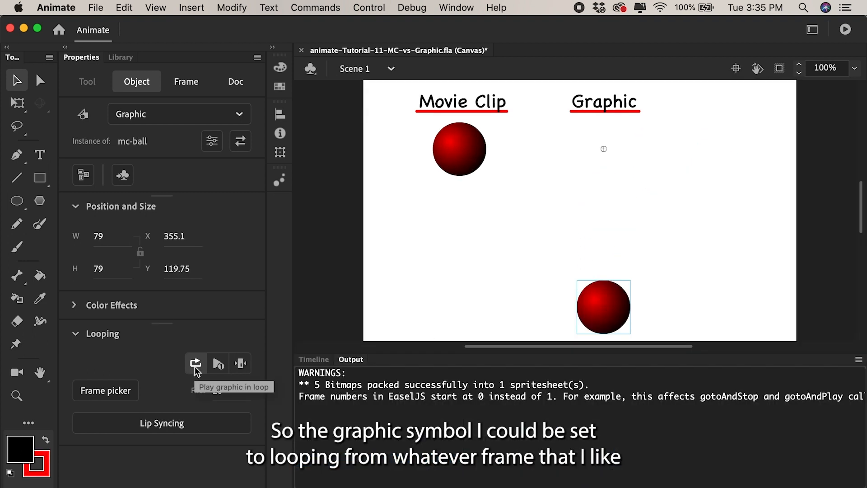
Step: Set the Graphic ball to play once from frame 1, play the timeline and test the movie
click(219, 364)
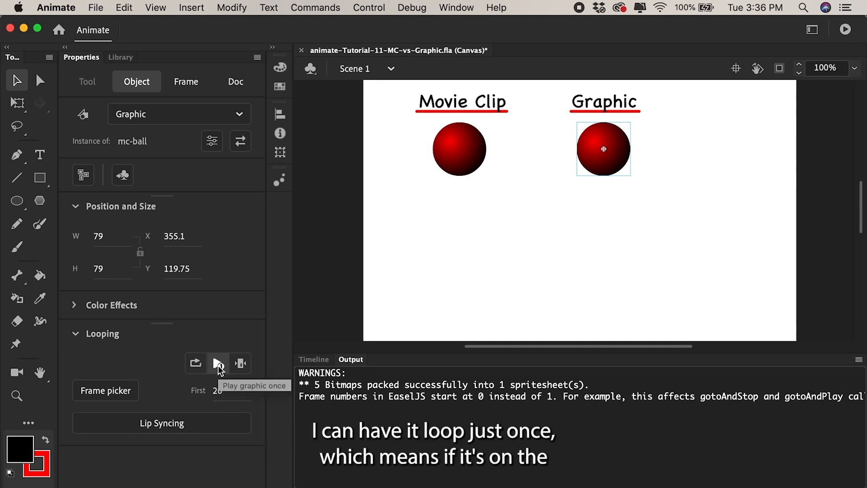
click(217, 390)
text(1)
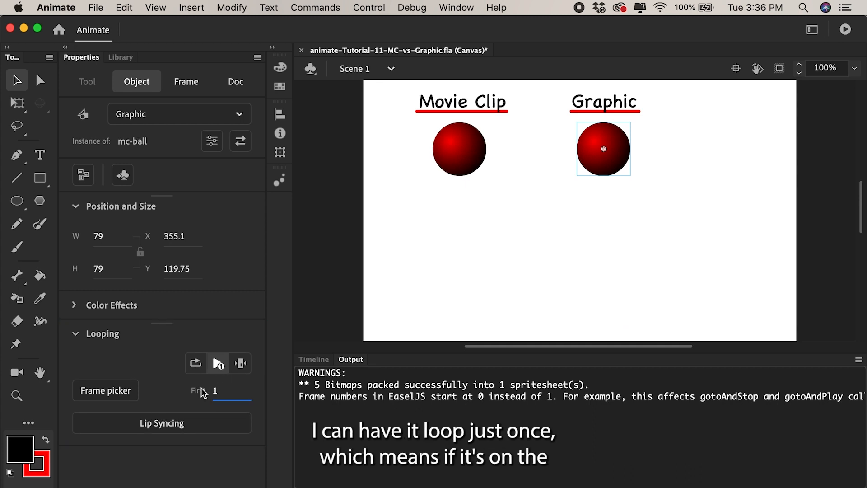
click(318, 360)
key(Return)
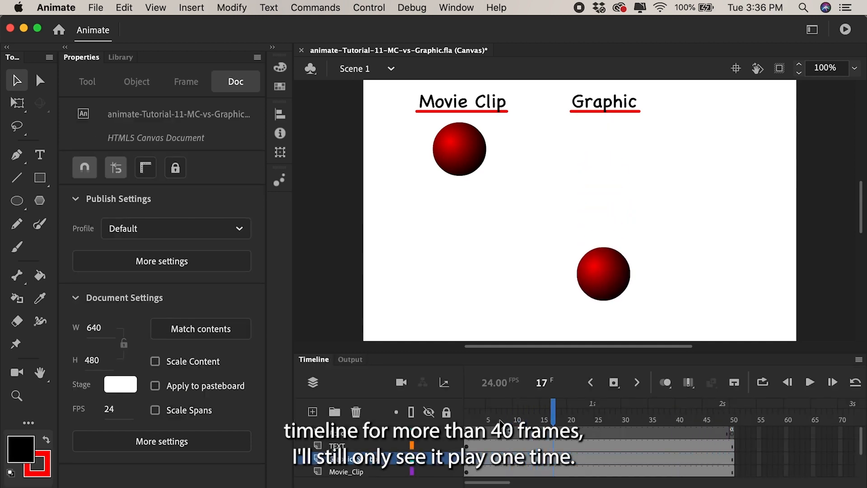
key(super+Return)
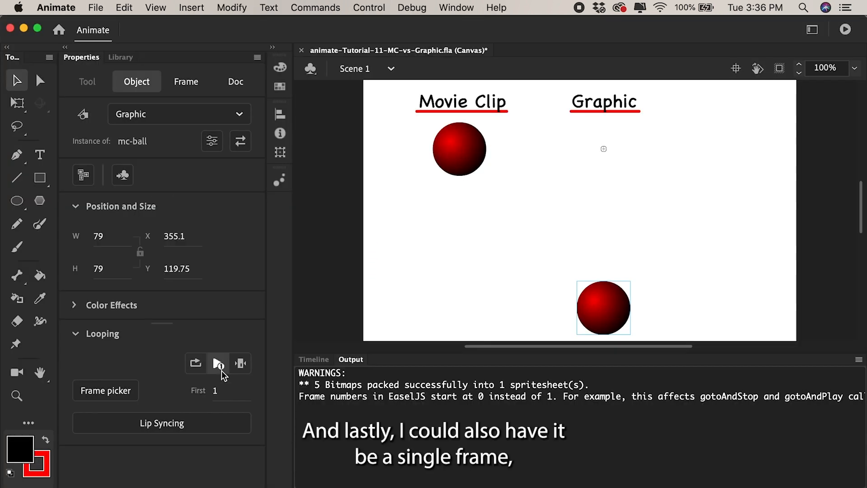
Step: Set the Graphic ball to show a single frame and adjust which frame it displays
click(240, 363)
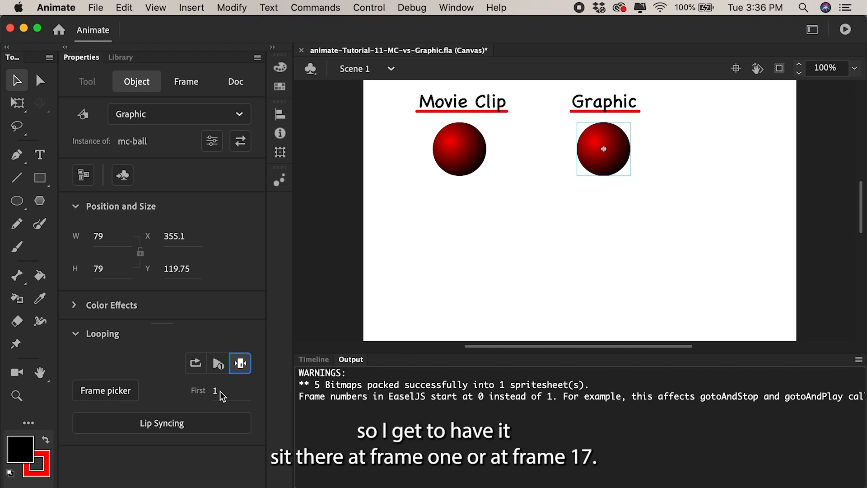
drag(210, 391, 222, 393)
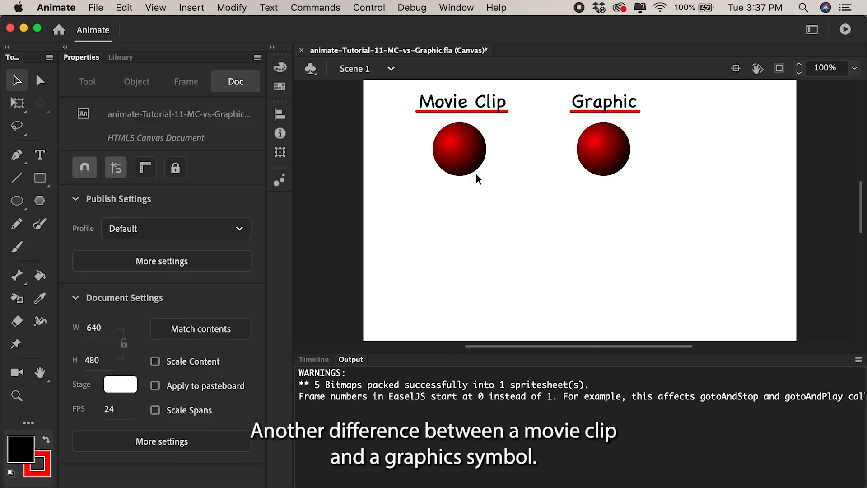
Step: Compare the properties of the Movie Clip and Graphic balls, and give the Movie Clip ball the instance name ball_mc
click(460, 148)
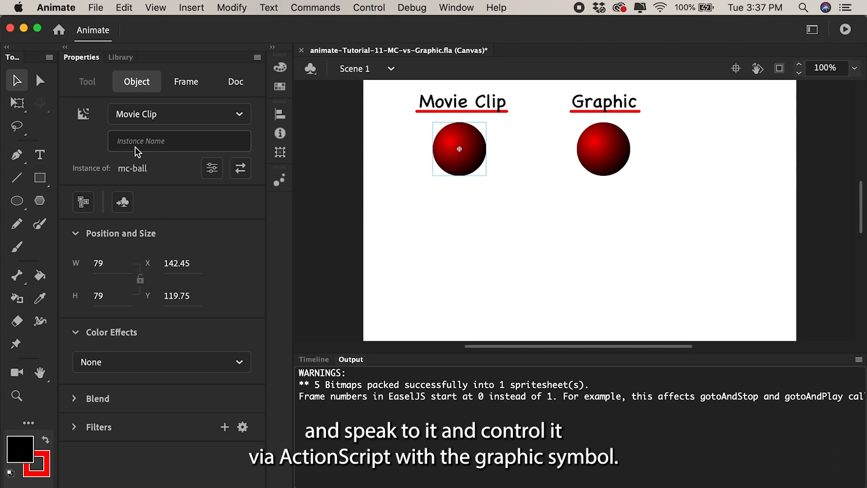
click(600, 140)
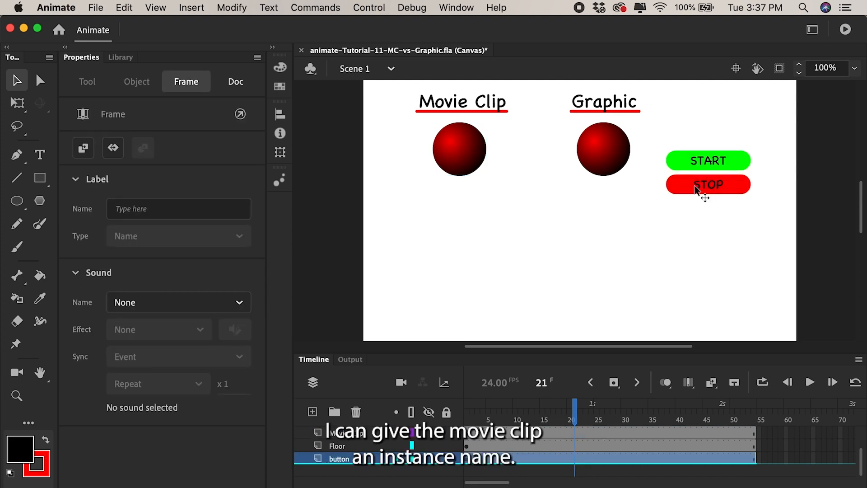
click(459, 145)
click(153, 142)
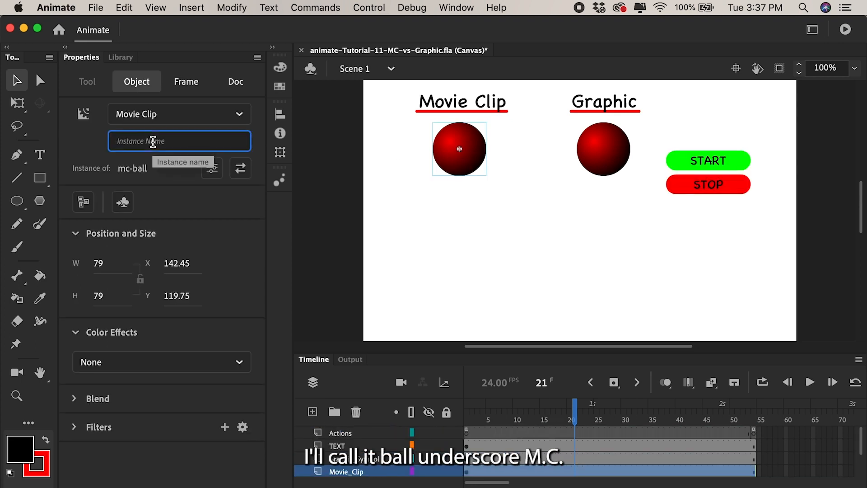
text(ball)
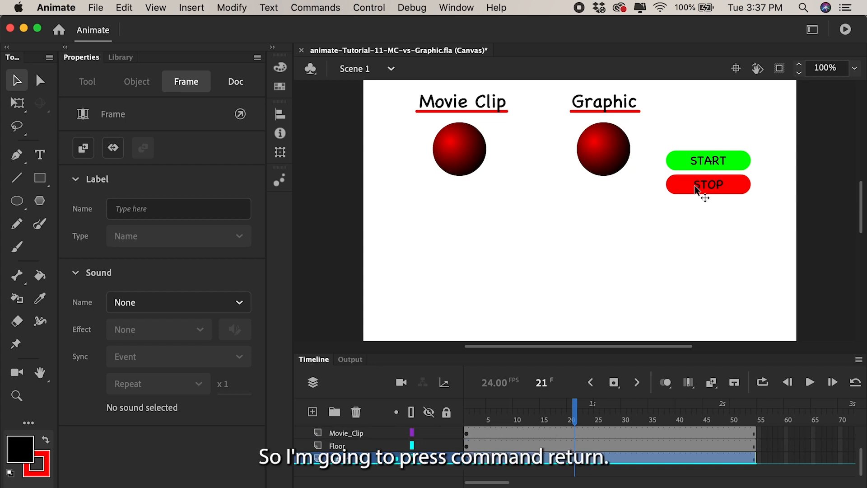
Step: Test the movie in the browser and restart the Movie Clip ball with the START button on the stage
key(super+Return)
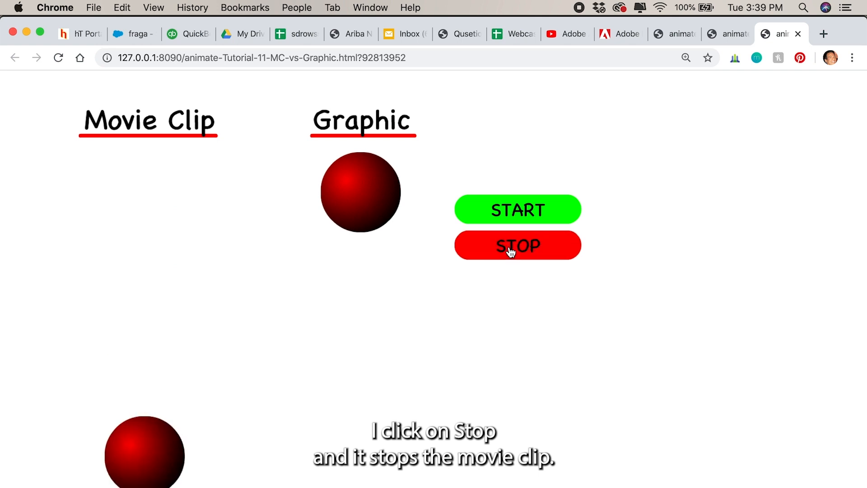
click(502, 211)
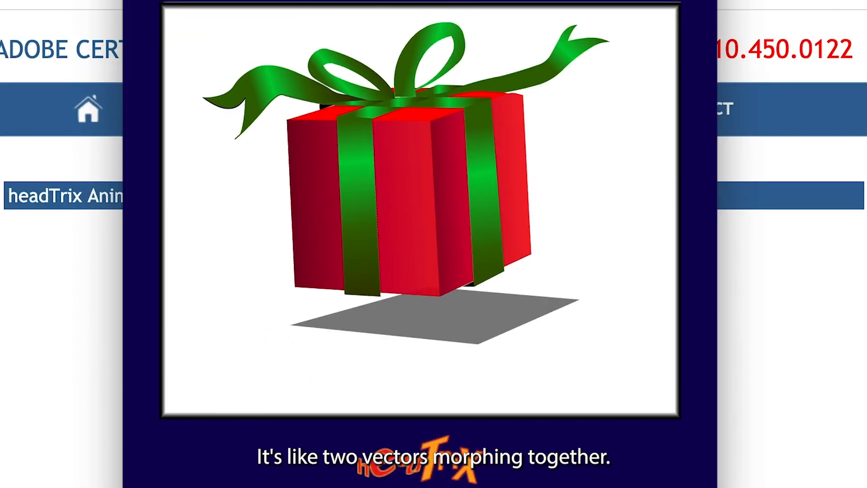
click(459, 288)
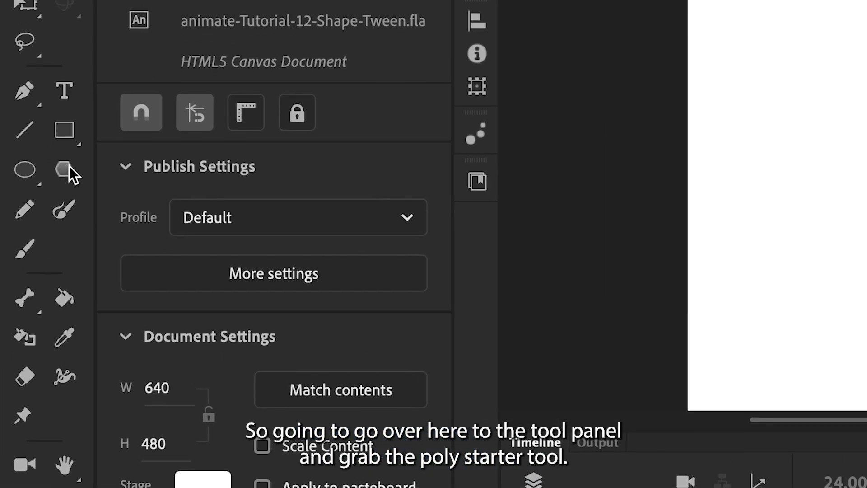
Step: Choose the PolyStar tool and change its shape style from polygon to star
click(63, 173)
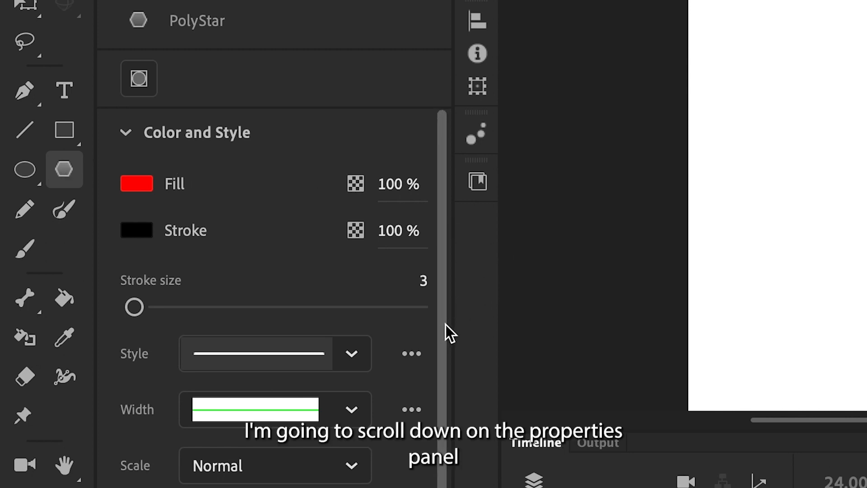
drag(445, 324, 442, 436)
drag(442, 381, 434, 475)
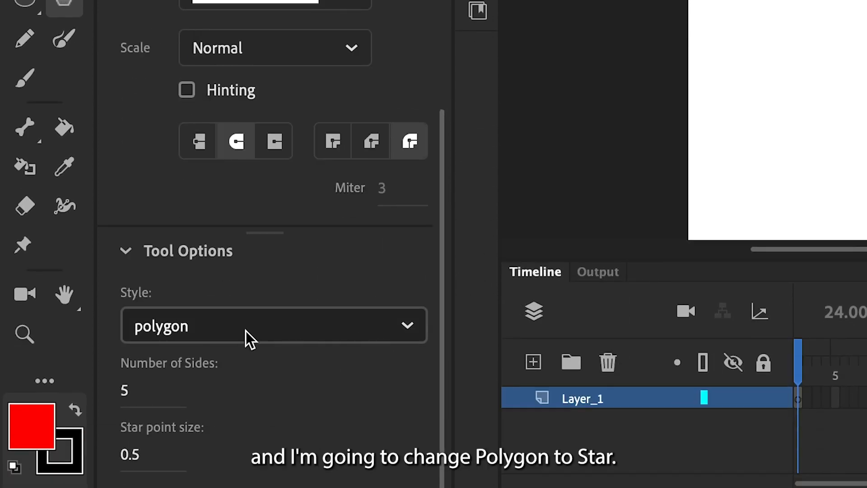
click(242, 451)
click(200, 405)
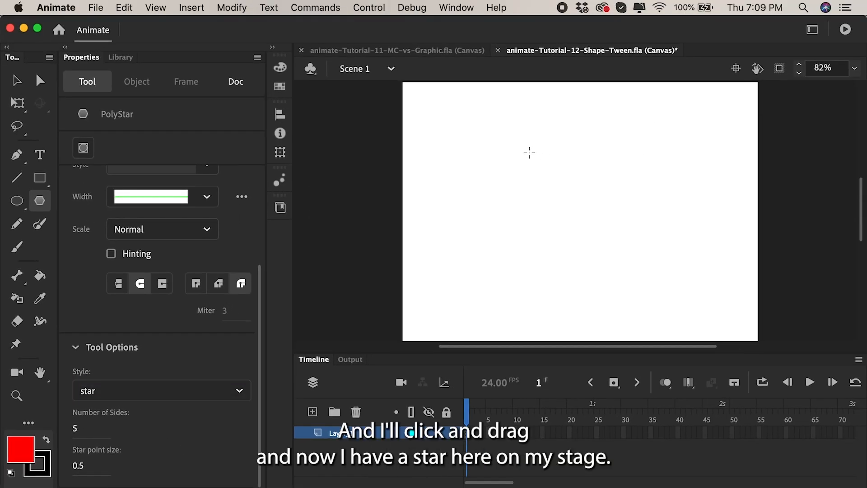
Step: Draw a red five-pointed star about 217 by 207 px with a black outline near the middle of the stage
drag(529, 153, 614, 229)
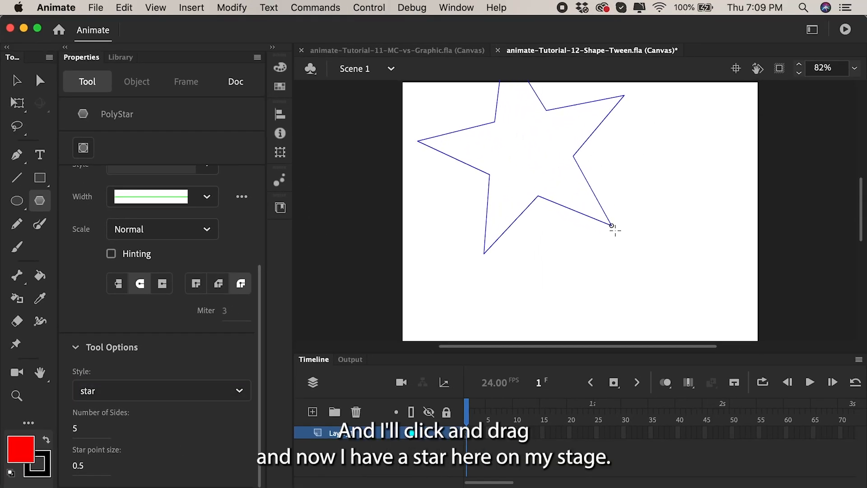
drag(529, 152, 568, 201)
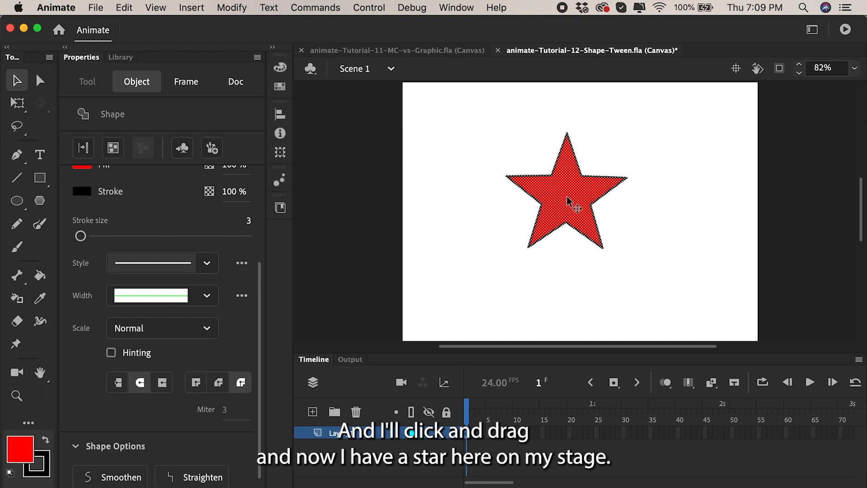
click(528, 300)
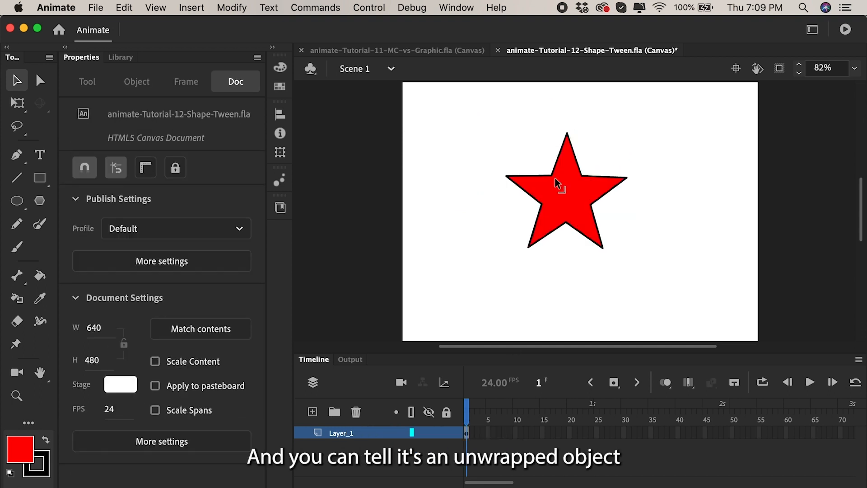
Step: Try bending the ungrouped star's edge outward and moving the star as a group, undoing both changes
drag(538, 218, 462, 216)
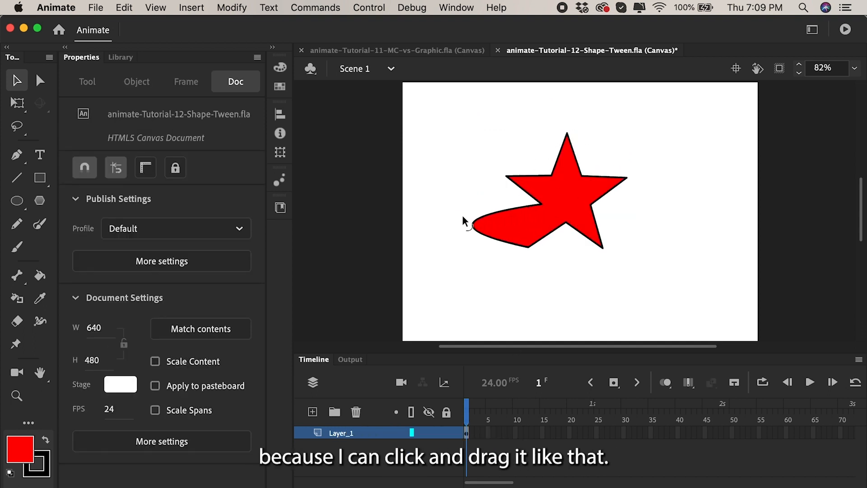
key(super+z)
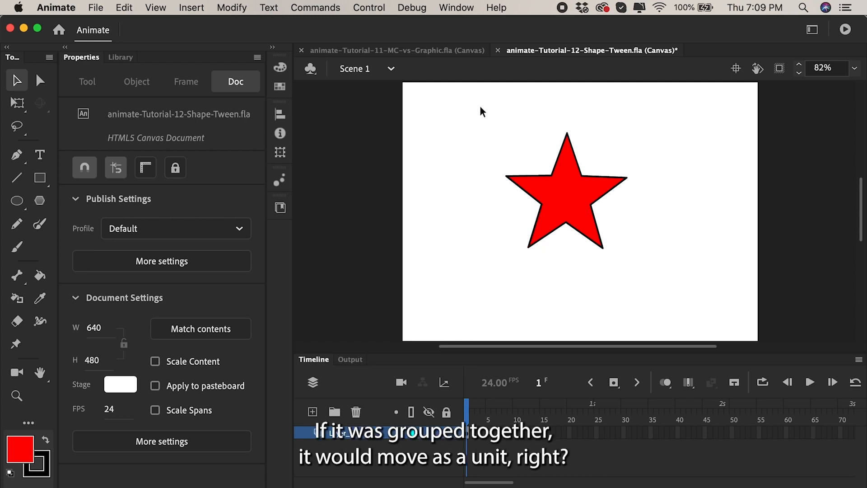
drag(480, 105, 655, 281)
key(super+g)
drag(561, 218, 587, 185)
drag(629, 215, 656, 216)
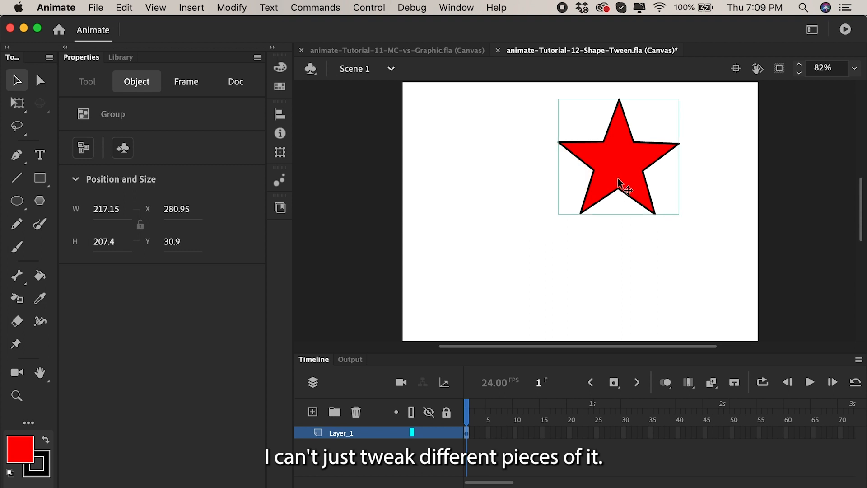
key(super+z)
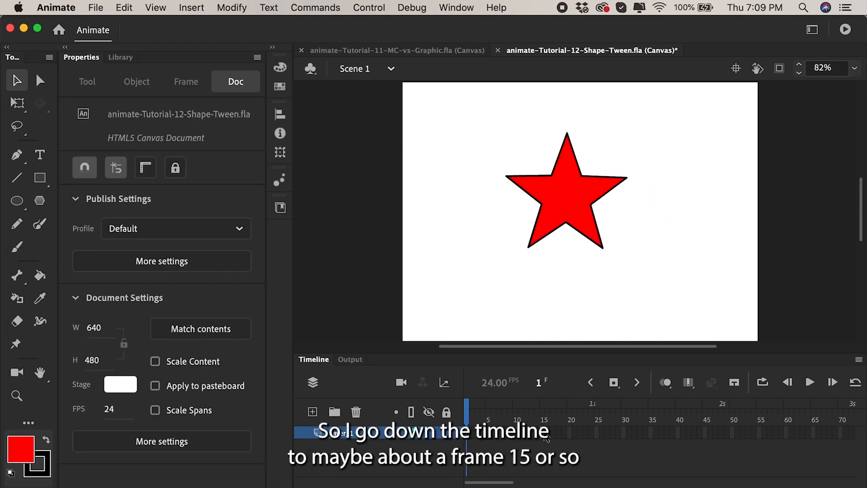
Step: Insert a blank keyframe at frame 15 and add the blue static text SHAPE TWEEN in 44 pt Arial Black
click(617, 387)
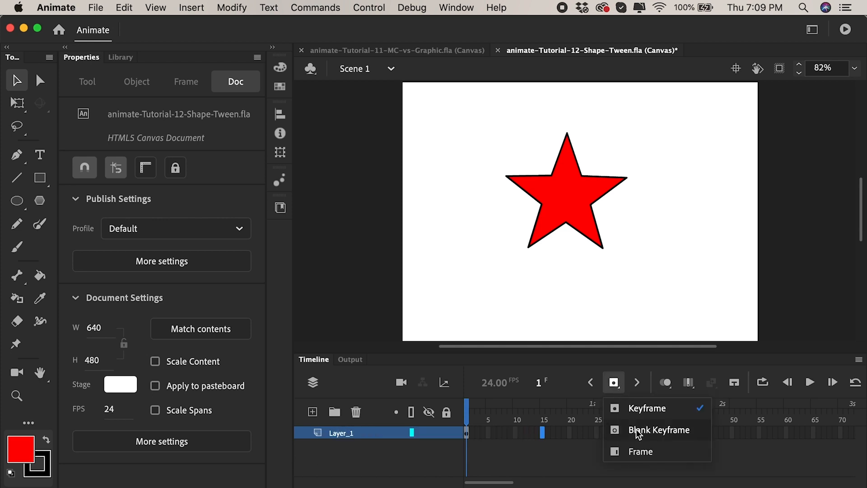
click(638, 432)
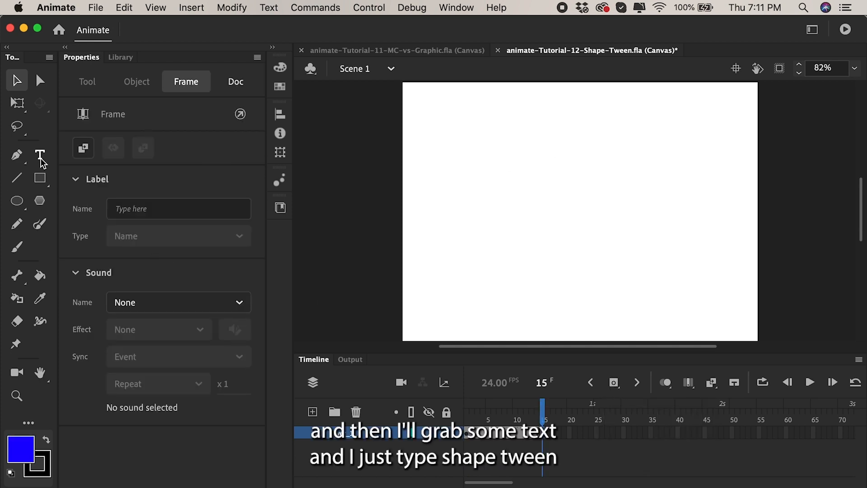
click(41, 159)
click(481, 194)
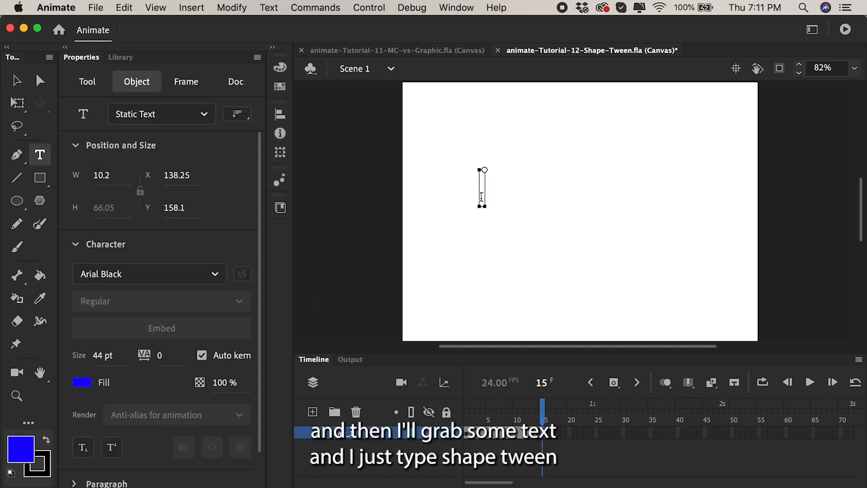
text(SHAPE TWEEN)
Step: Move the SHAPE TWEEN text to the center of the stage and scale it up to about 505 px wide
click(17, 85)
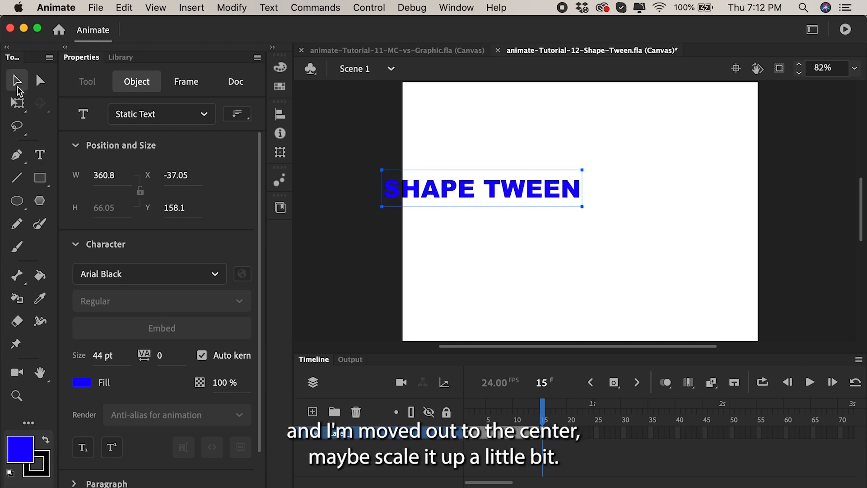
drag(458, 192, 548, 213)
key(q)
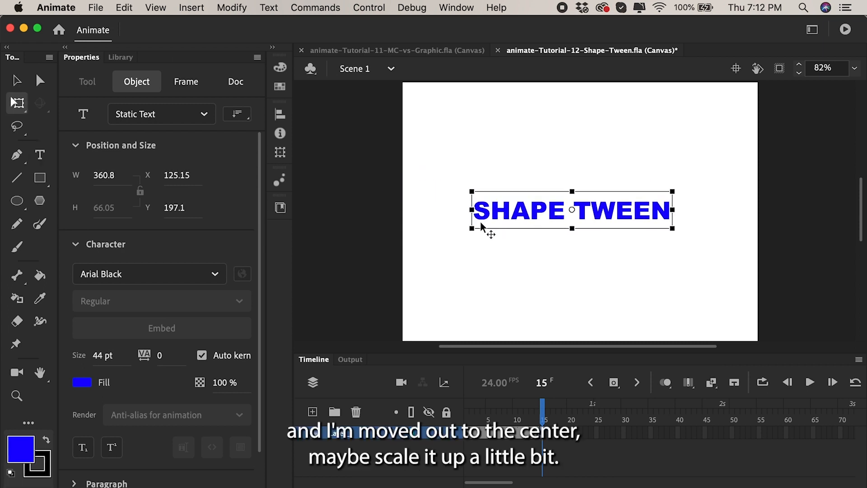
drag(468, 233, 429, 238)
click(17, 80)
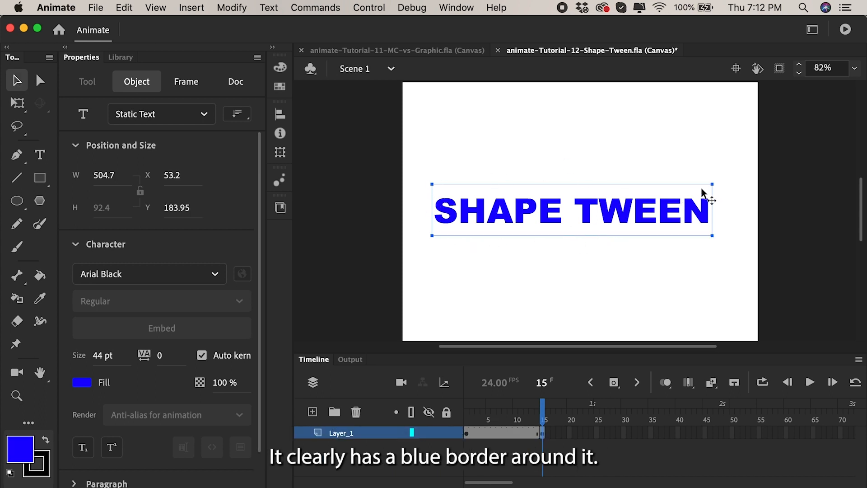
Step: Create a shape tween between the star at frame 1 and the text at frame 15
click(490, 434)
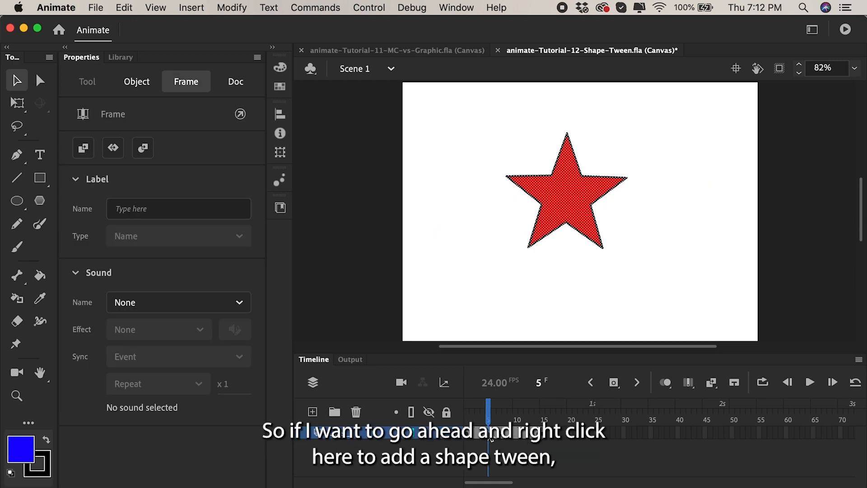
right_click(490, 437)
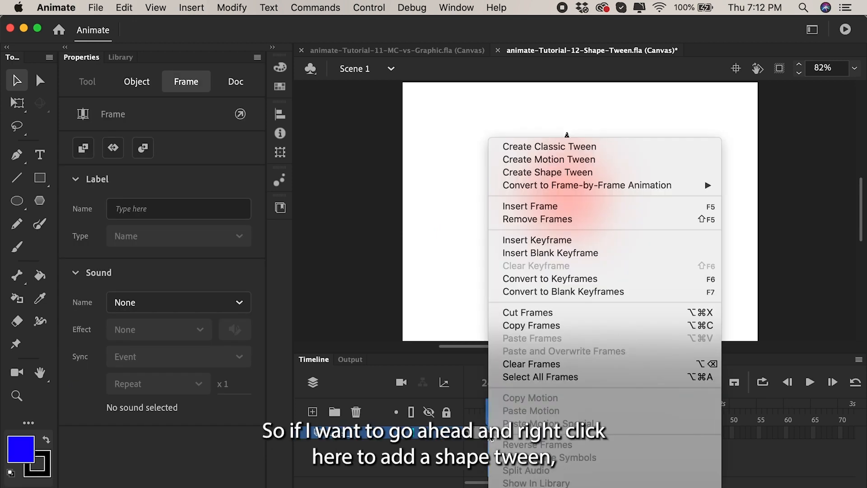
click(534, 174)
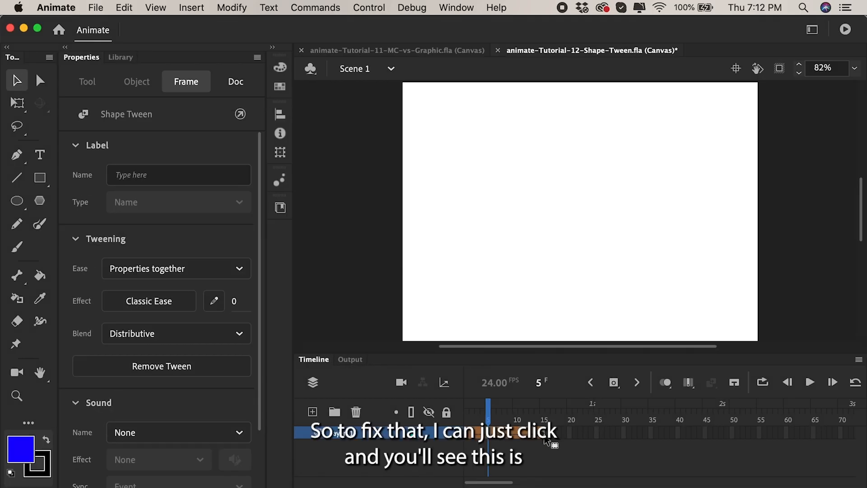
click(677, 407)
Step: Break apart the SHAPE TWEEN text at frame 15 into individual letters
click(545, 437)
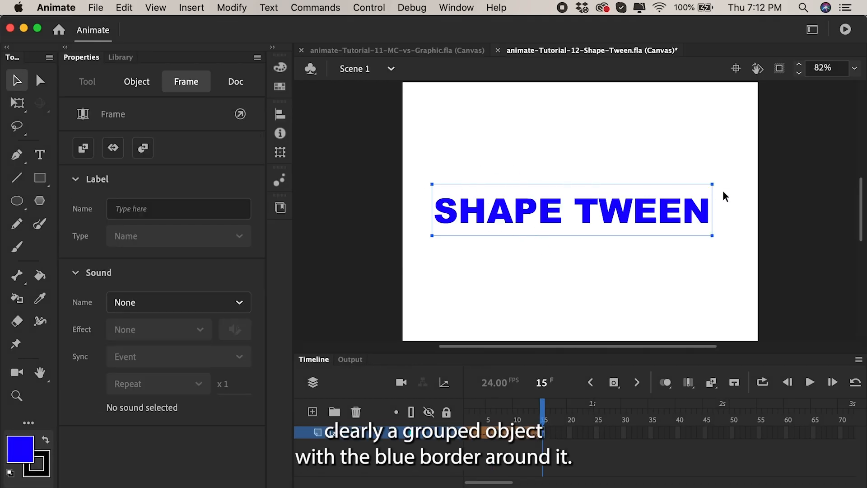
click(450, 235)
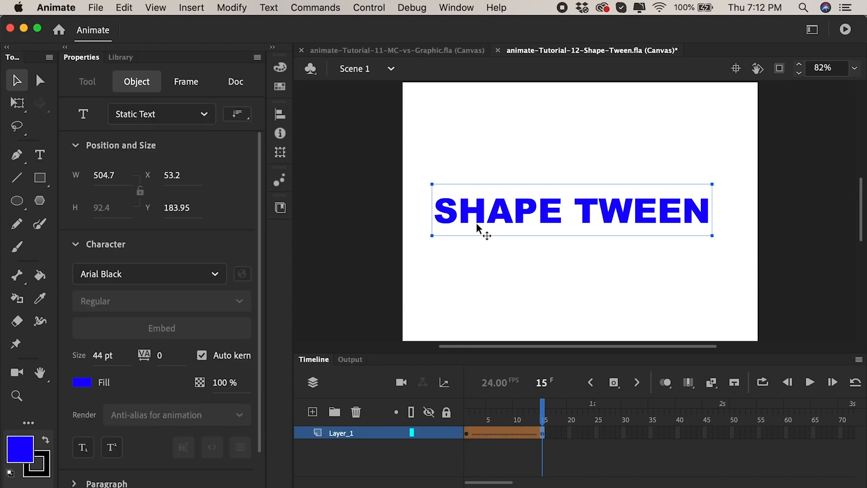
click(233, 8)
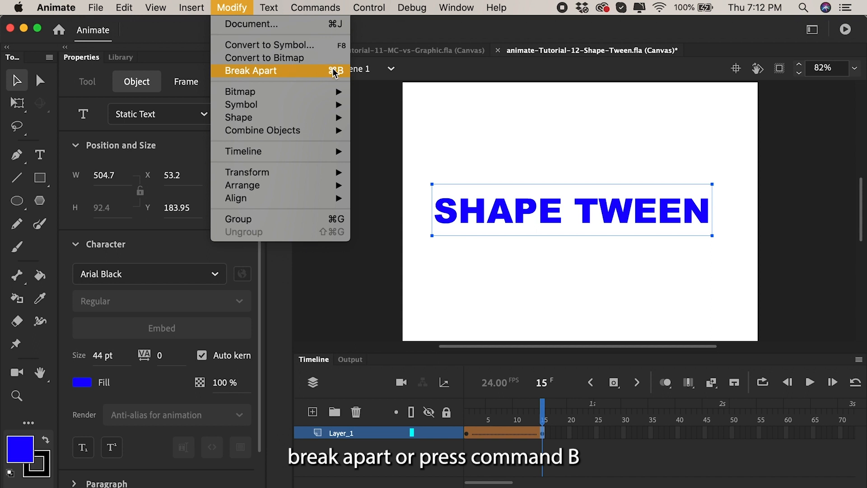
click(315, 71)
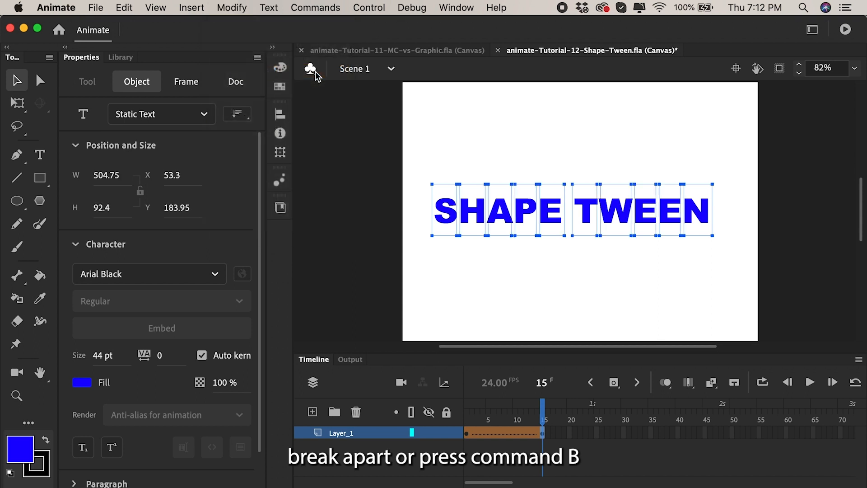
Step: Try moving the letters S, H and A separately, then undo the moves
click(488, 173)
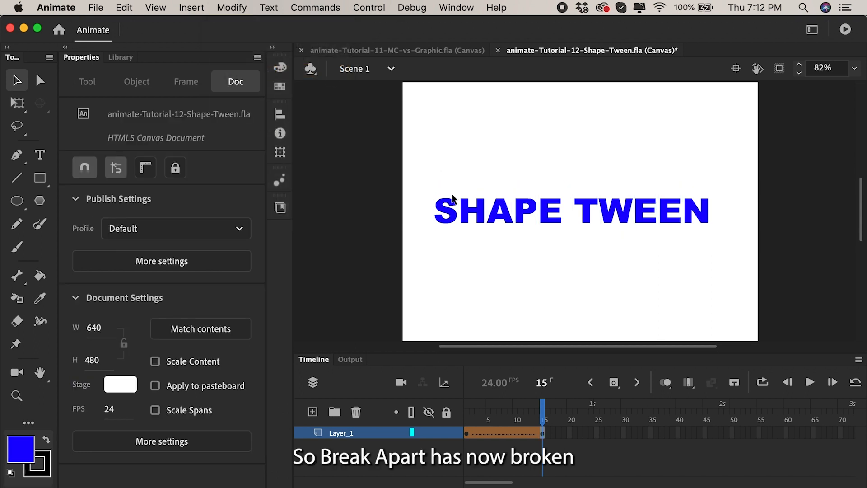
drag(451, 216, 453, 243)
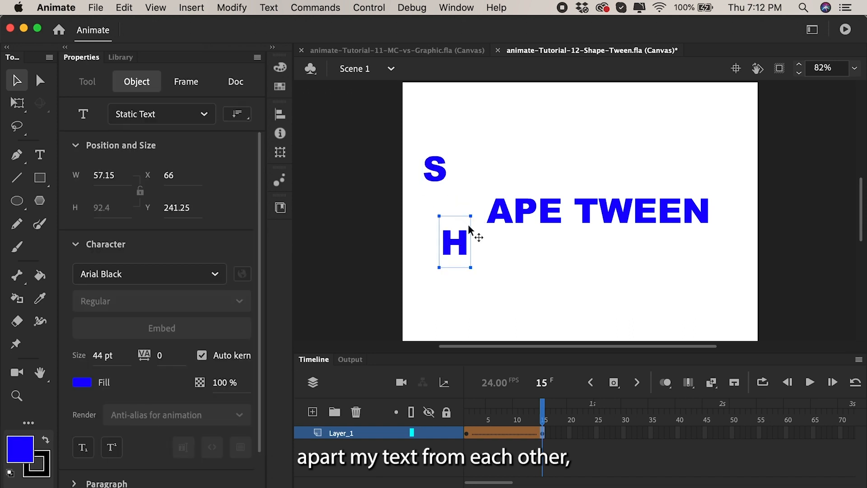
drag(498, 214, 489, 177)
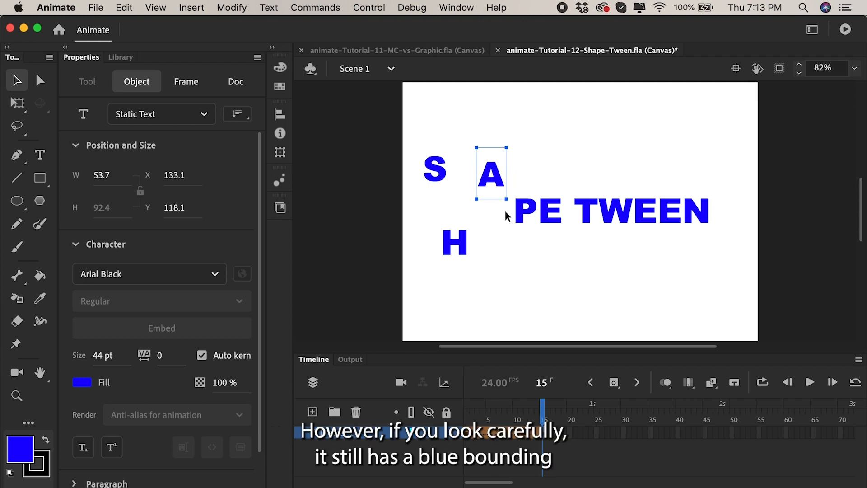
key(super+z)
key(super+z)
key(super+z)
key(super+z)
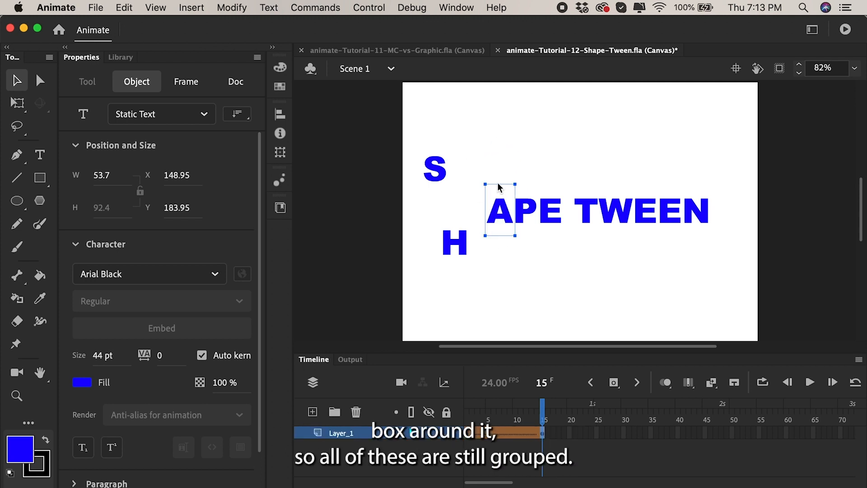
key(super+z)
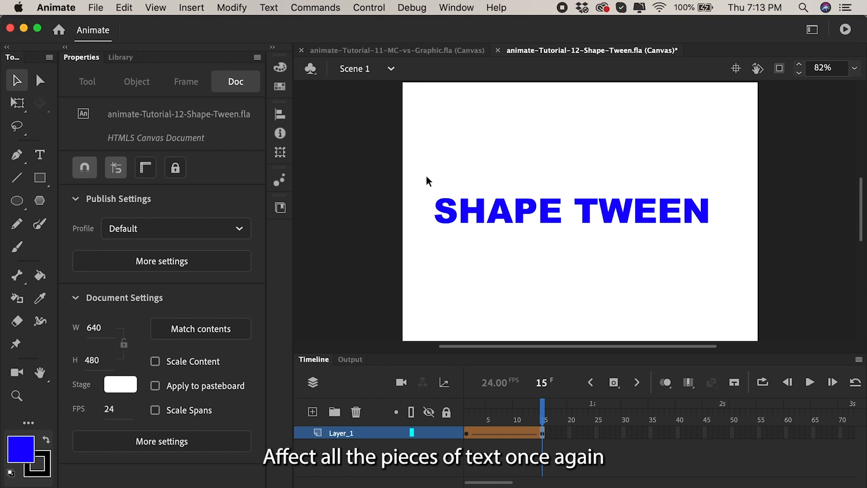
Step: Break apart all the separate letters of SHAPE TWEEN once more into editable shapes
drag(423, 173, 741, 260)
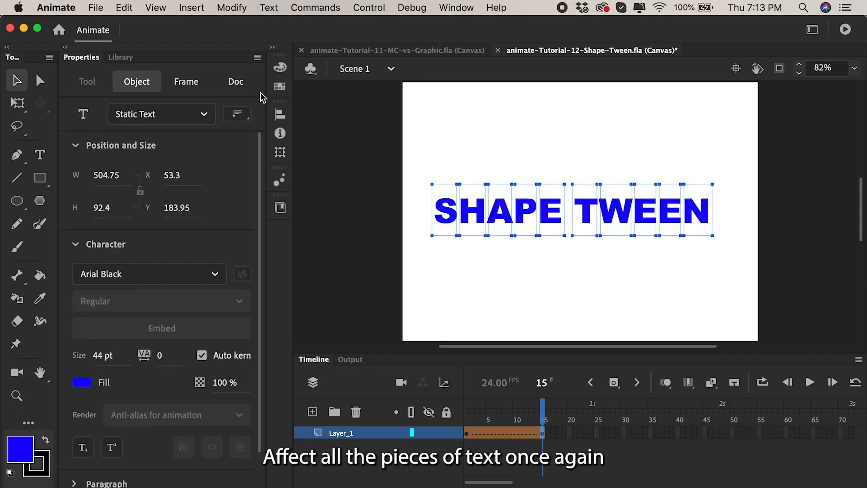
click(240, 7)
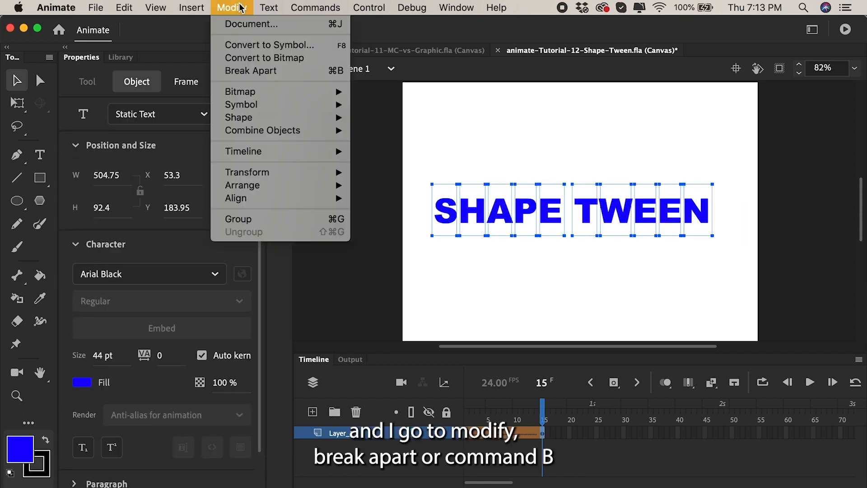
click(251, 71)
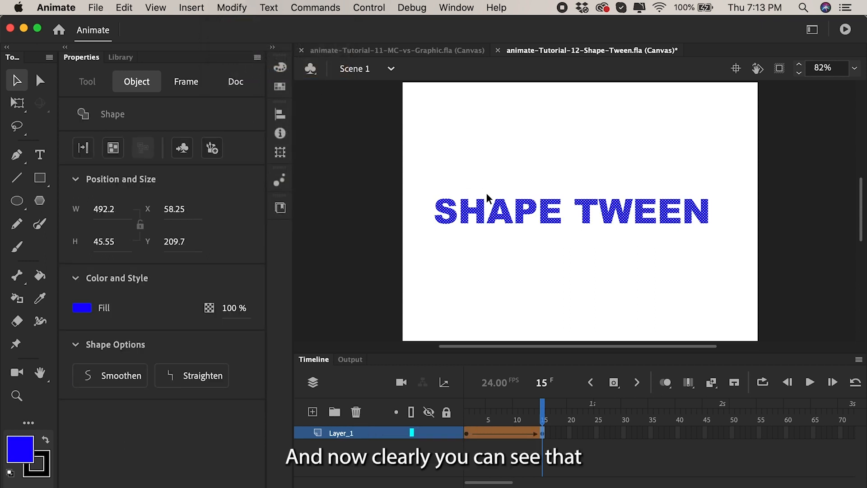
Step: Try stretching corners of the letter H, undo the distortion, and play back the star-to-text shape tween
click(484, 263)
drag(480, 221, 481, 248)
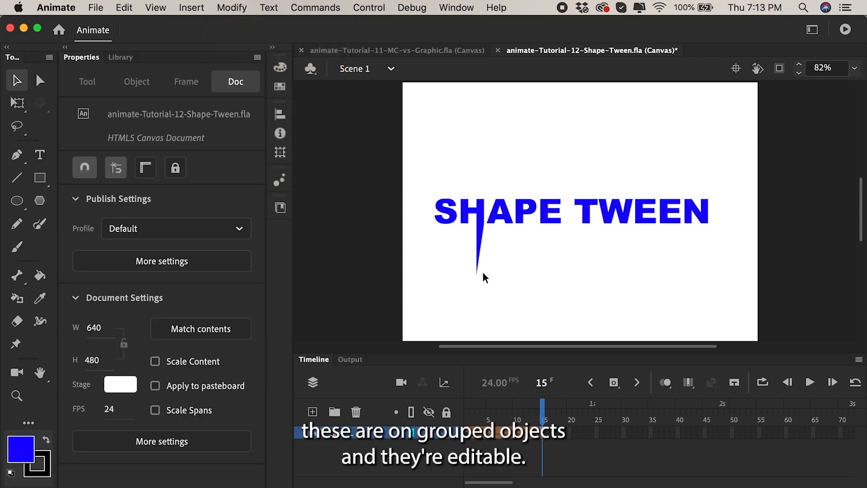
key(super+z)
drag(484, 204, 519, 161)
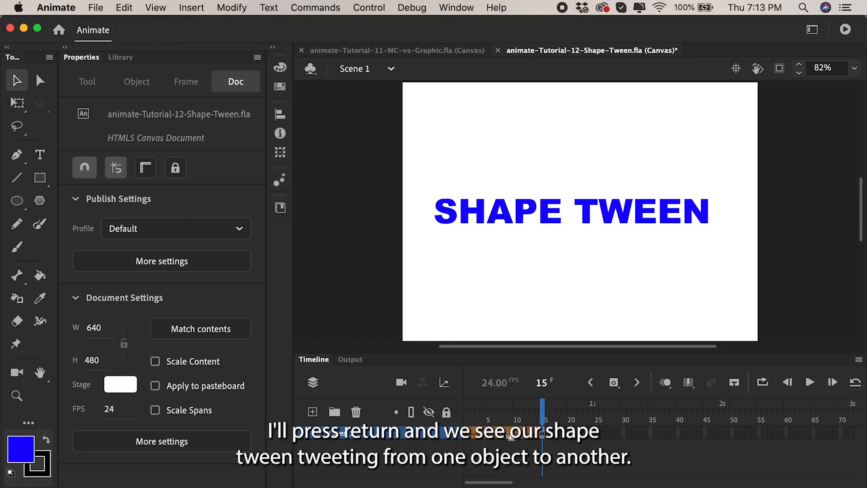
key(Return)
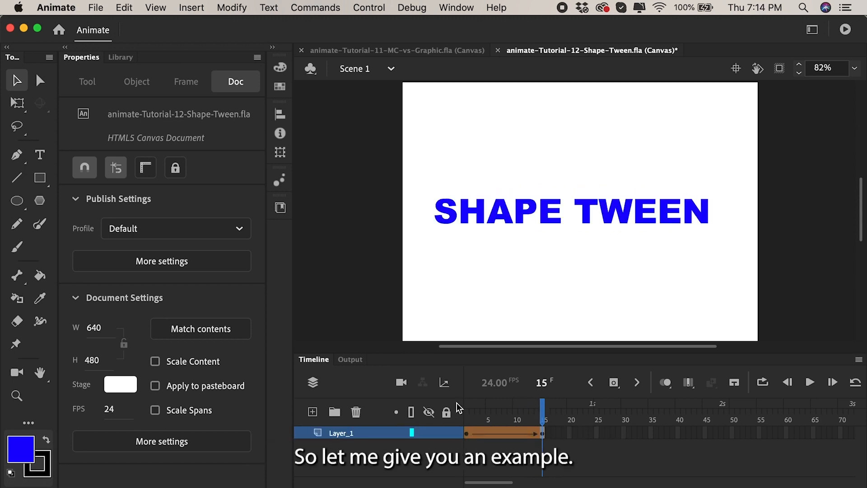
Step: Replace Layer_1 with a new layer and draw a black-outlined light gray rectangle about 271 by 374 px on the stage's right half at frame 1
click(393, 430)
click(356, 412)
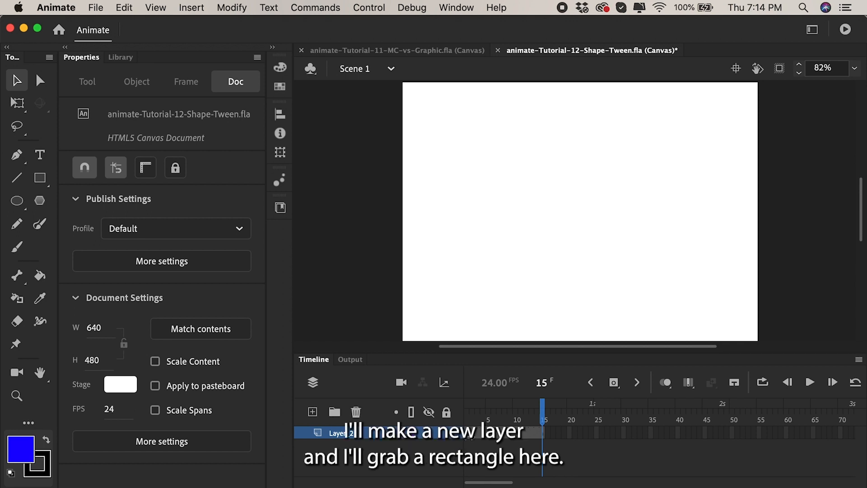
click(466, 433)
click(40, 178)
click(20, 448)
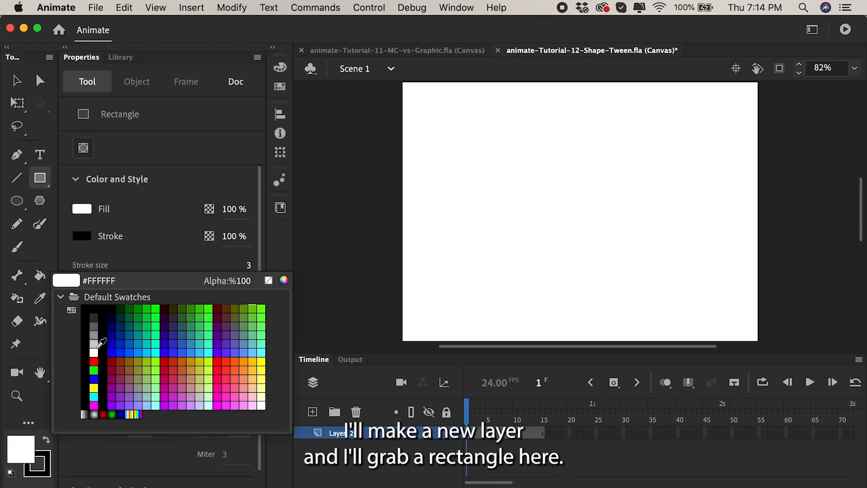
click(97, 351)
drag(576, 112, 727, 320)
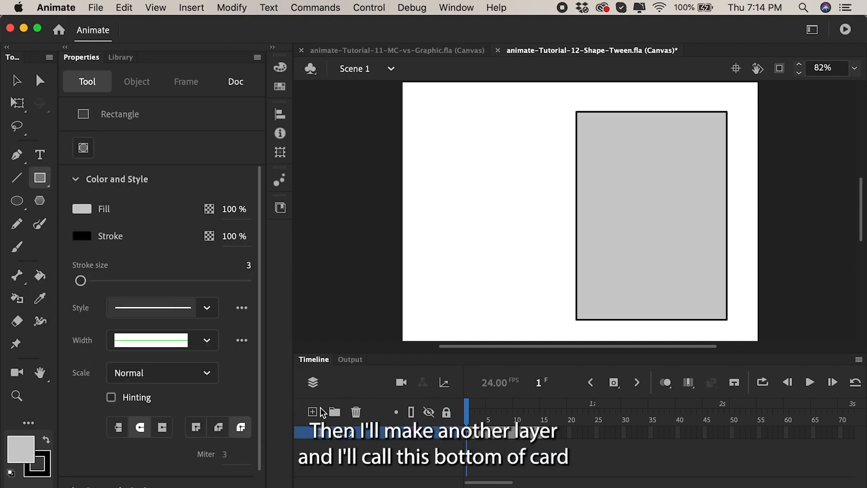
Step: Rename the rectangle's layer as bottom_of_card and add a new layer named top above it
double_click(345, 432)
text(bottom)
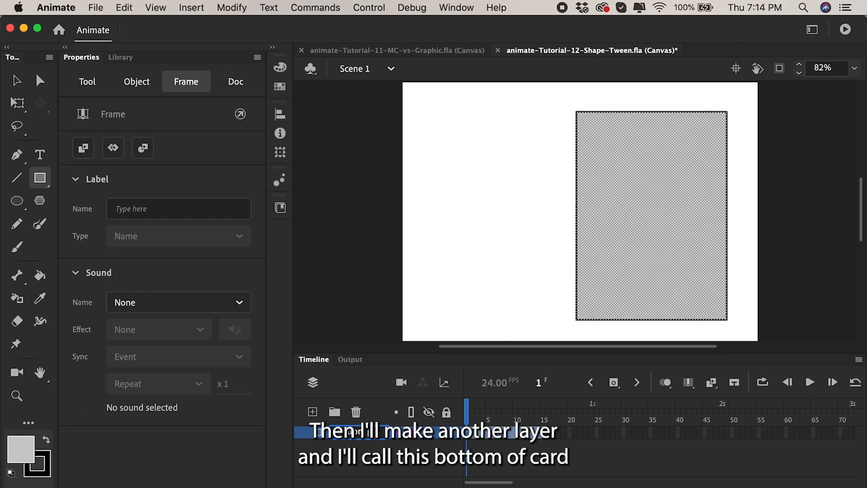
text(_of_card)
key(Return)
click(313, 411)
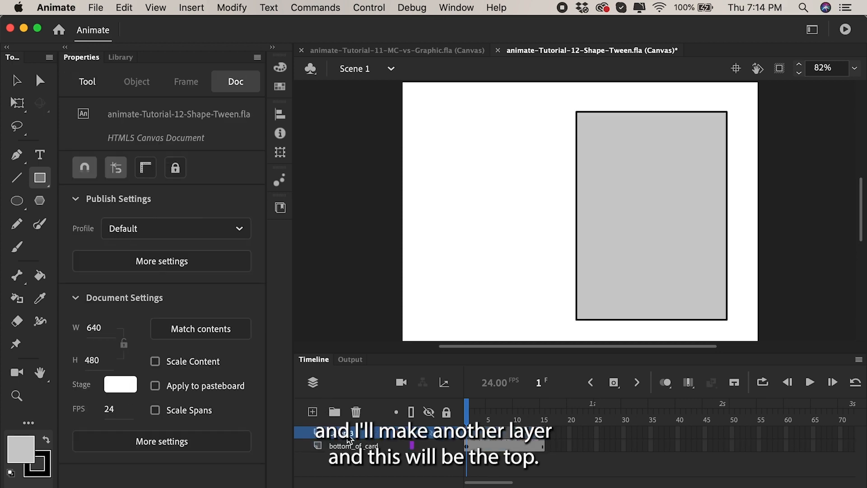
double_click(350, 433)
key(Return)
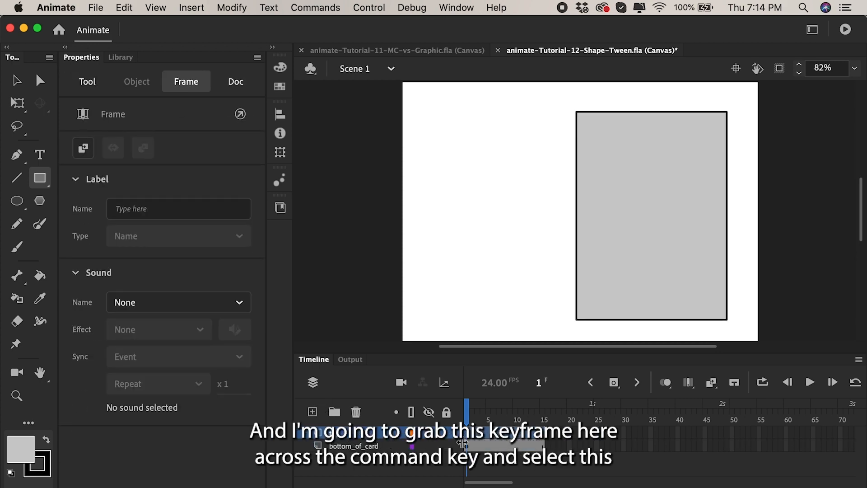
Step: Copy the bottom_of_card frames onto the top layer and recolor the copied rectangle blue
drag(467, 446, 505, 435)
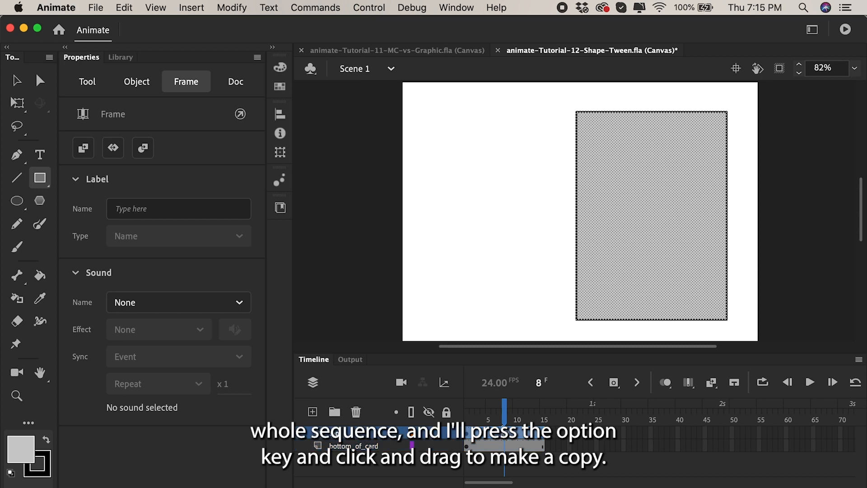
click(23, 454)
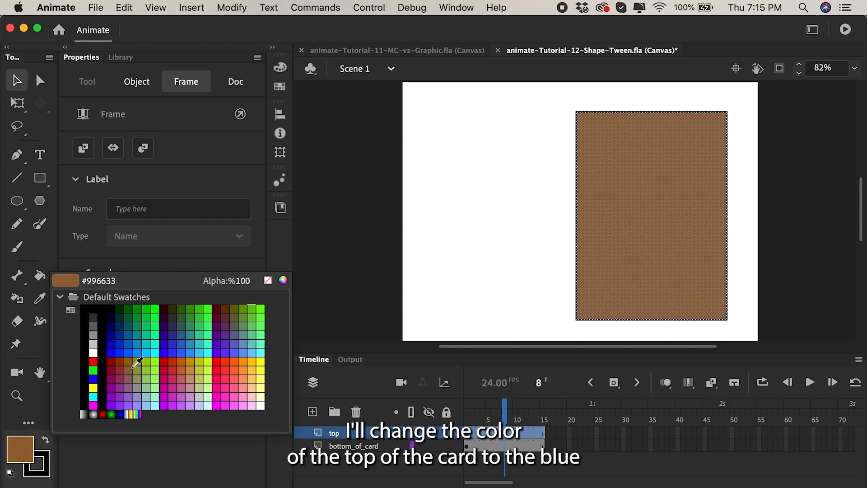
click(135, 352)
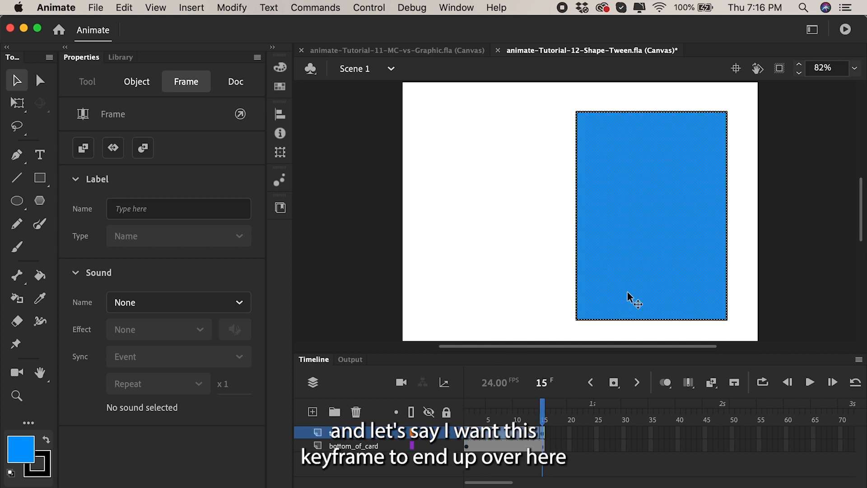
Step: At frame 15 of the top layer, move the blue rectangle left beside the gray one and pull its outer corners into an opened-card perspective about 178 px wide
drag(621, 293, 481, 294)
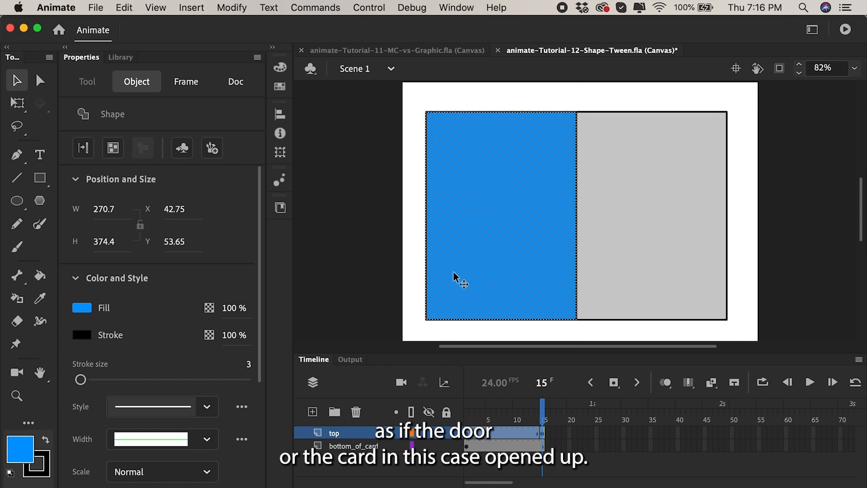
click(415, 260)
drag(426, 112, 478, 90)
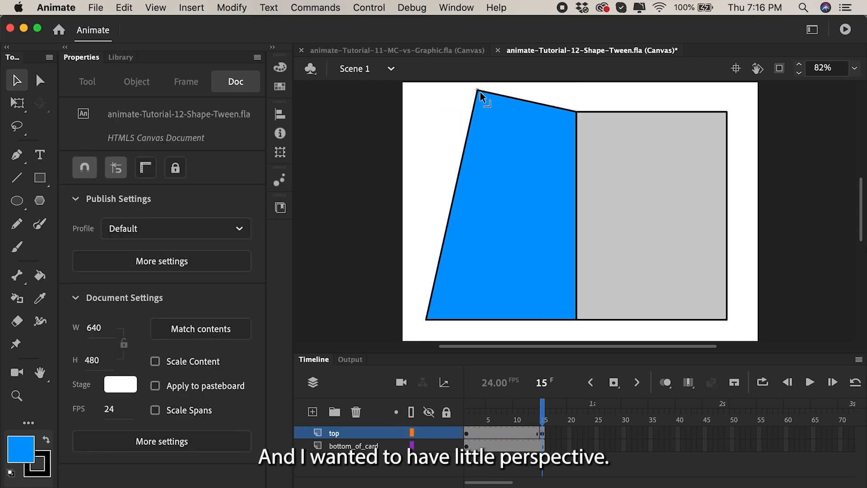
drag(428, 317, 477, 335)
mouse_move(540, 417)
mouse_down()
mouse_move(474, 417)
mouse_move(558, 416)
mouse_move(467, 418)
mouse_move(543, 417)
mouse_up()
Step: Examine the blue card shapes at frames 1 and 15 of the top layer to check that both are ungrouped
click(489, 432)
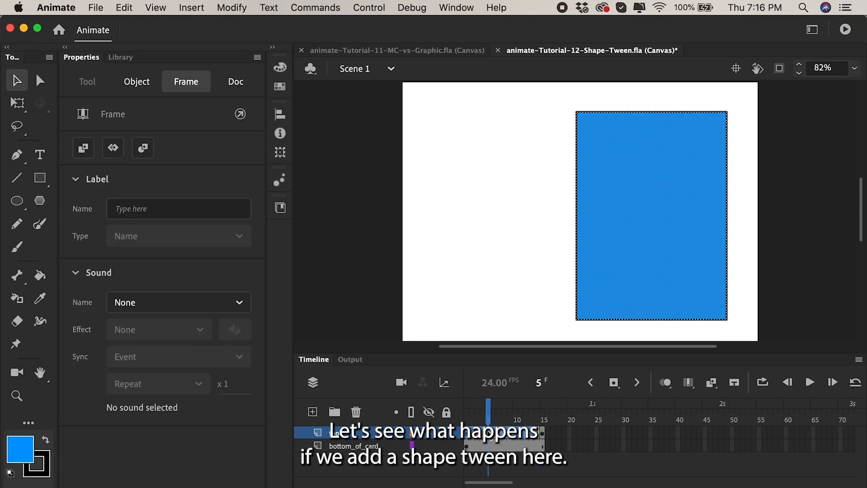
drag(492, 400, 463, 403)
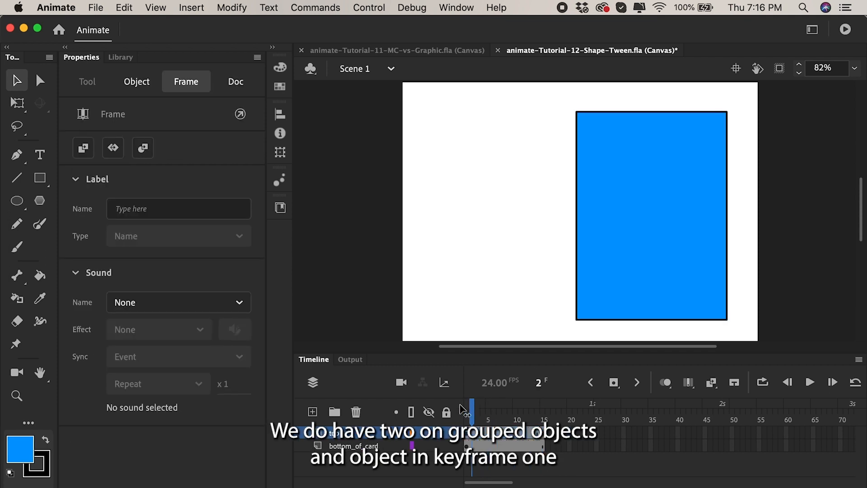
click(468, 435)
click(543, 435)
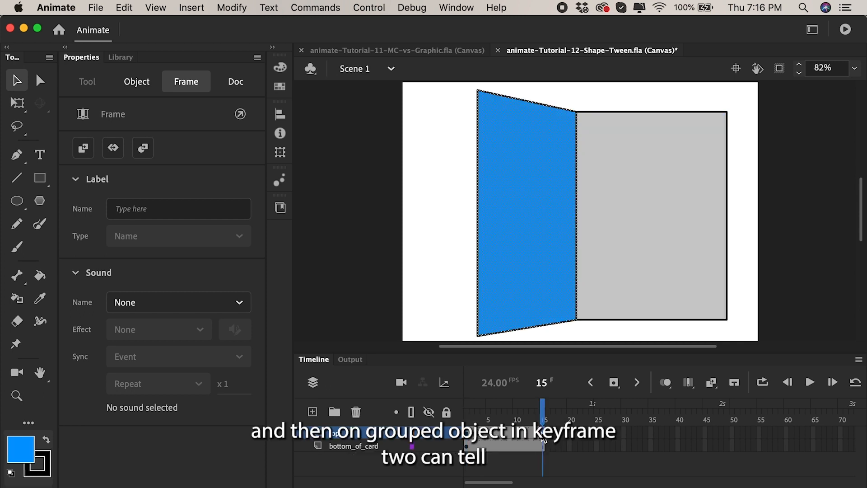
click(546, 188)
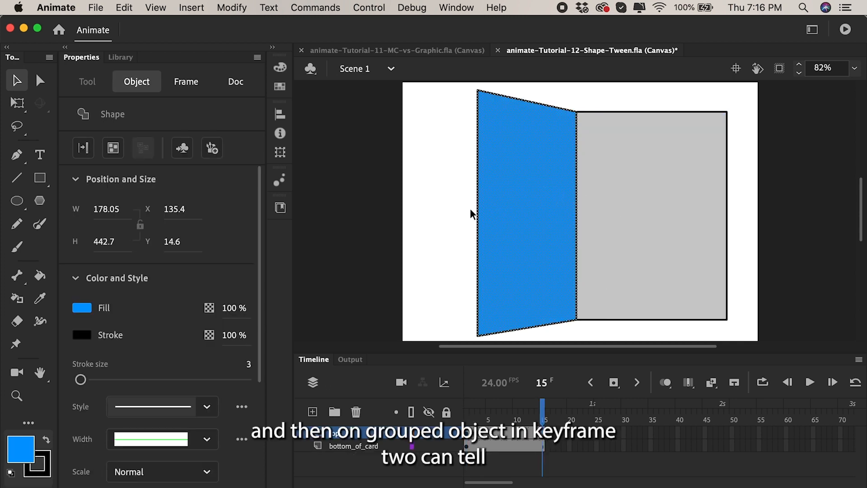
click(470, 209)
click(516, 261)
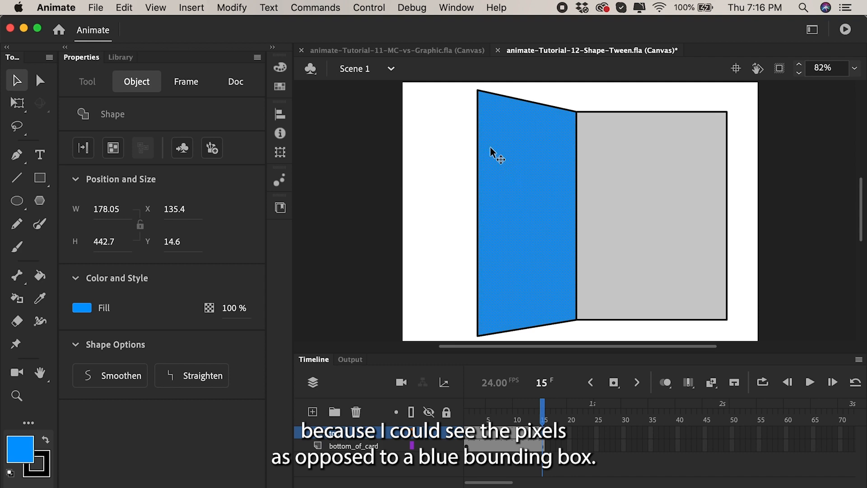
Step: Create a shape tween between the blue card keyframes at frames 1 and 15 of the top layer
click(483, 433)
right_click(483, 434)
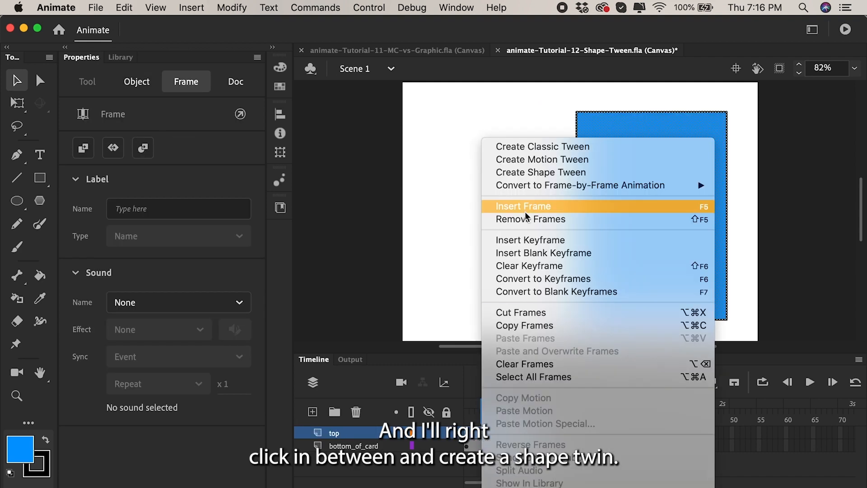
click(516, 173)
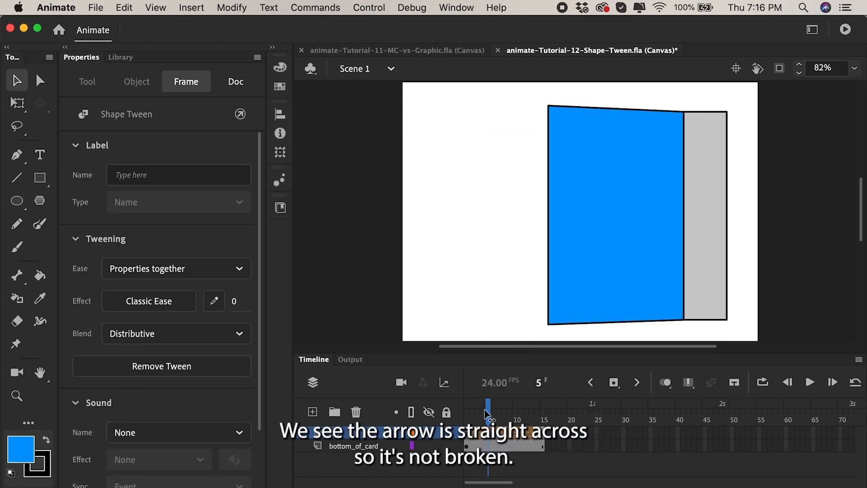
Step: Play the card animation several times to examine how the blue cover moves between its two keyframes
key(Return)
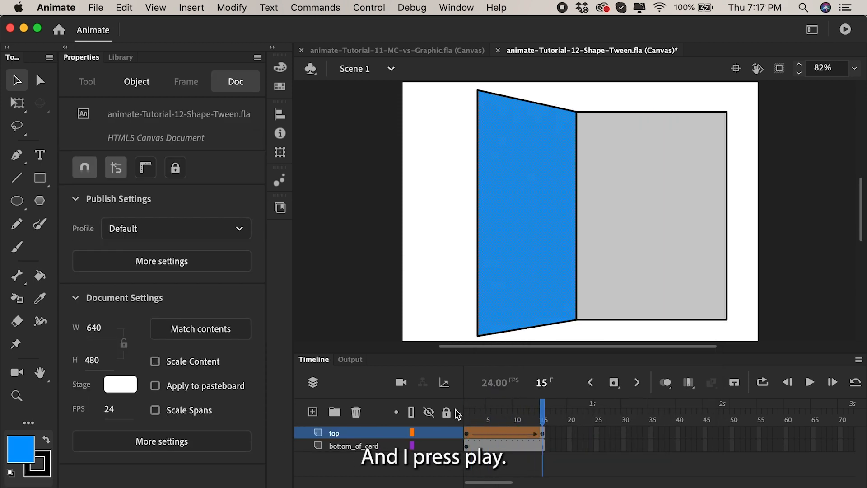
key(Return)
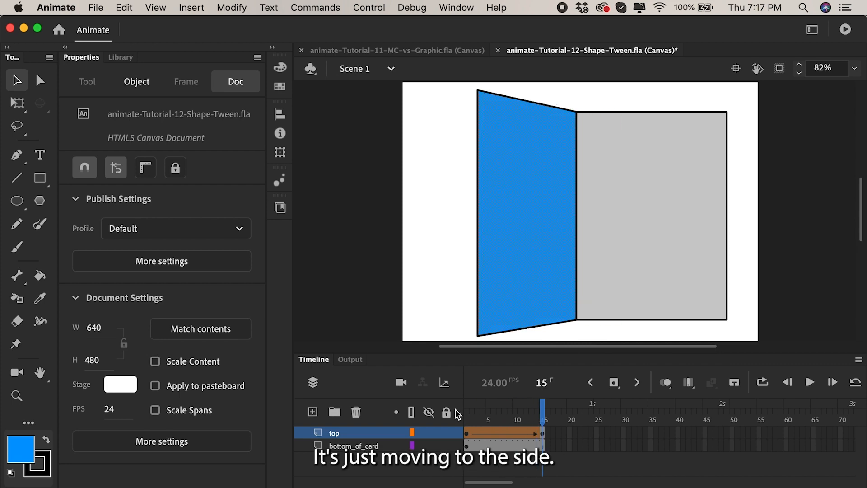
key(Return)
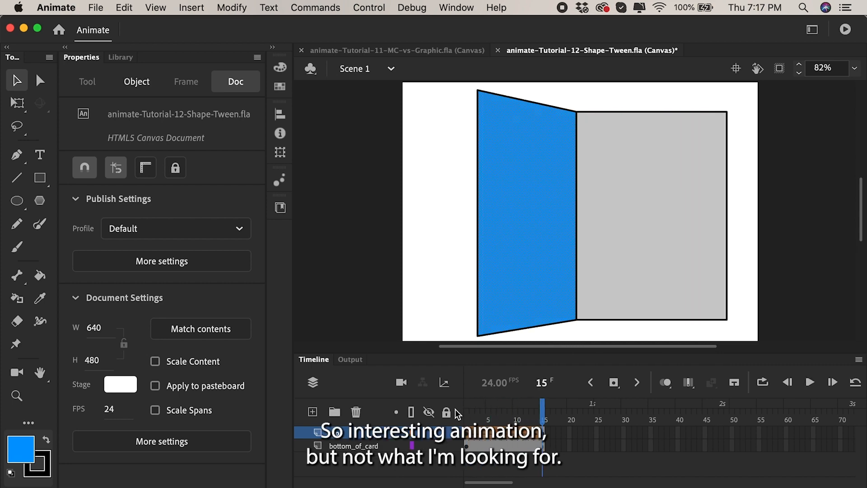
key(Return)
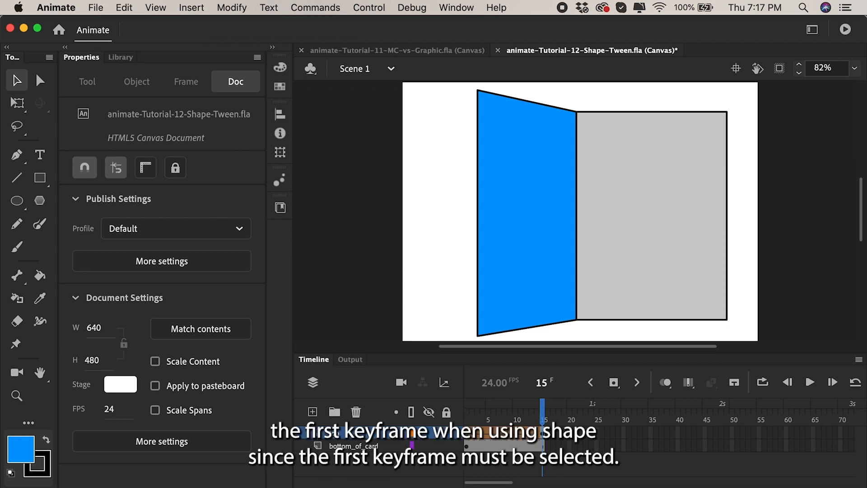
click(469, 440)
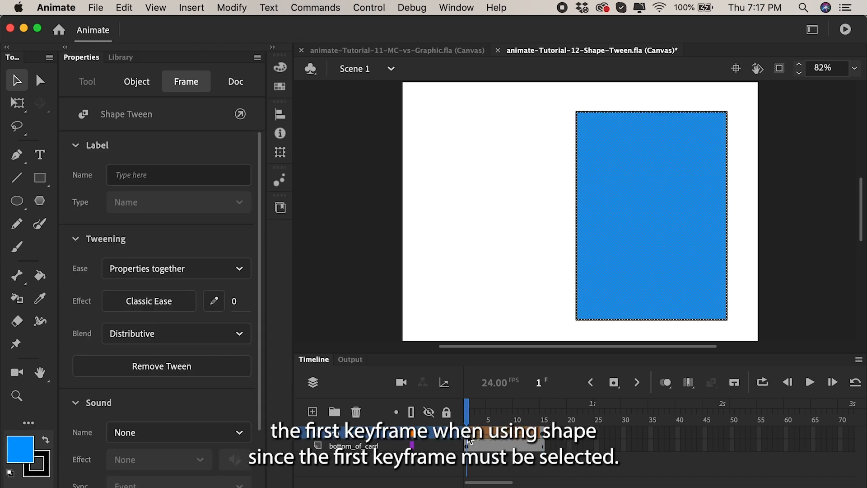
click(469, 442)
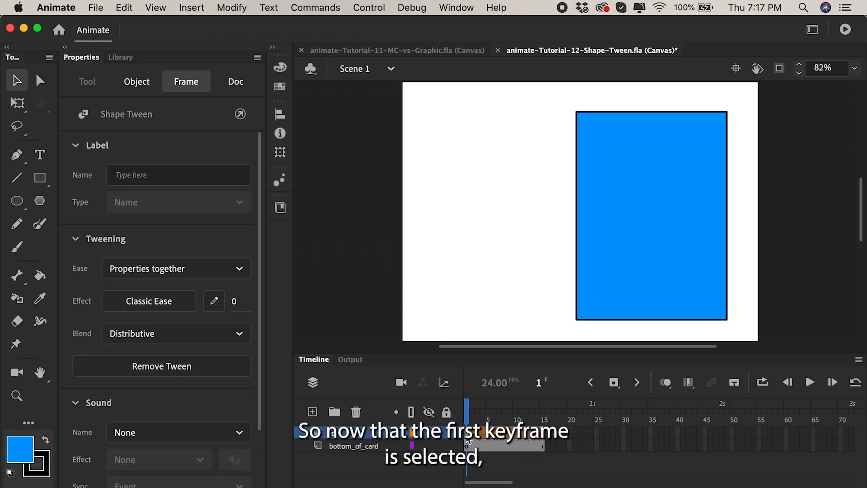
click(232, 8)
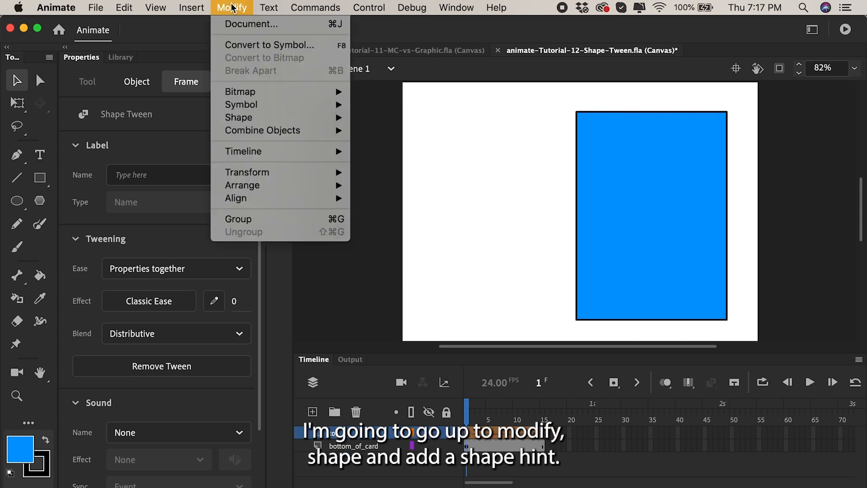
mouse_move(248, 117)
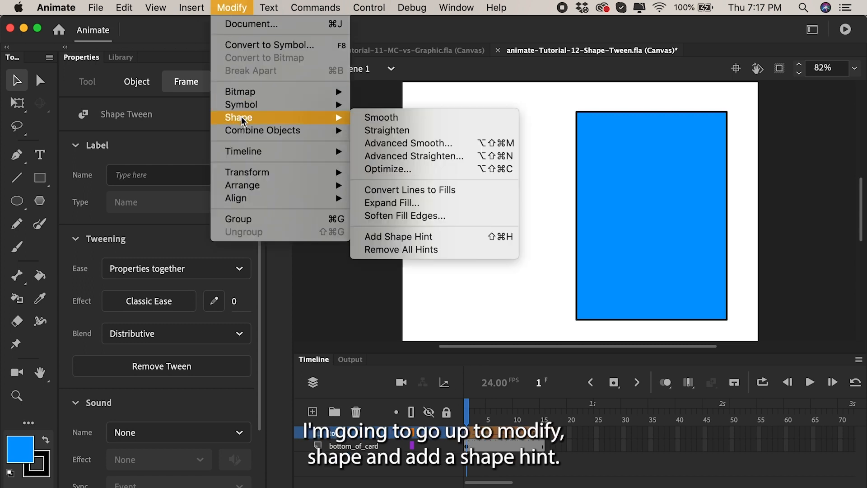
click(418, 236)
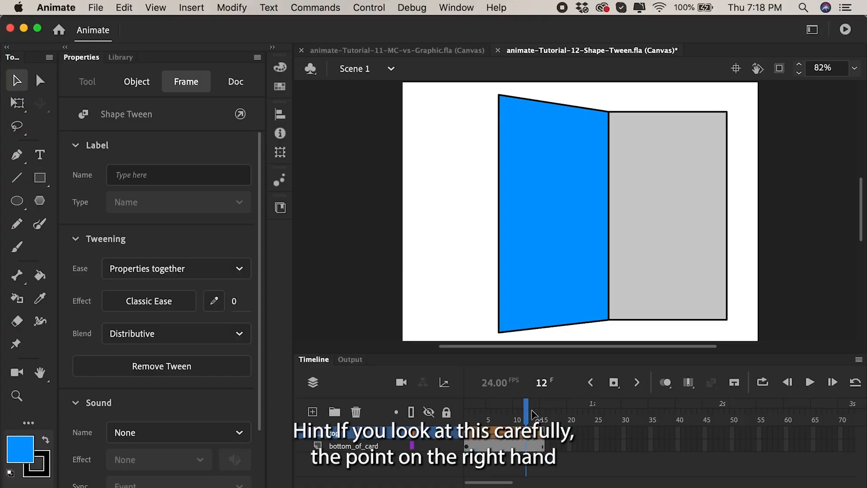
Step: Scrub between frames 1 and 15 to examine how the blue cover's hinge corner moves during the tween
drag(528, 407, 455, 397)
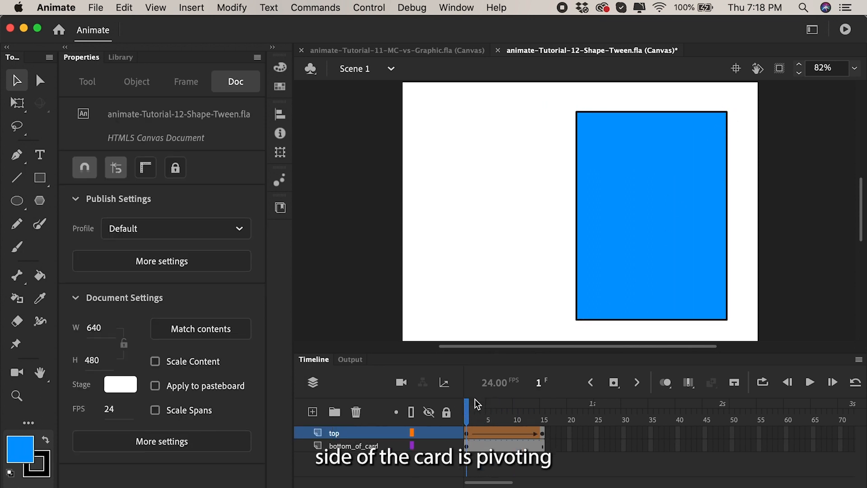
drag(468, 408, 543, 409)
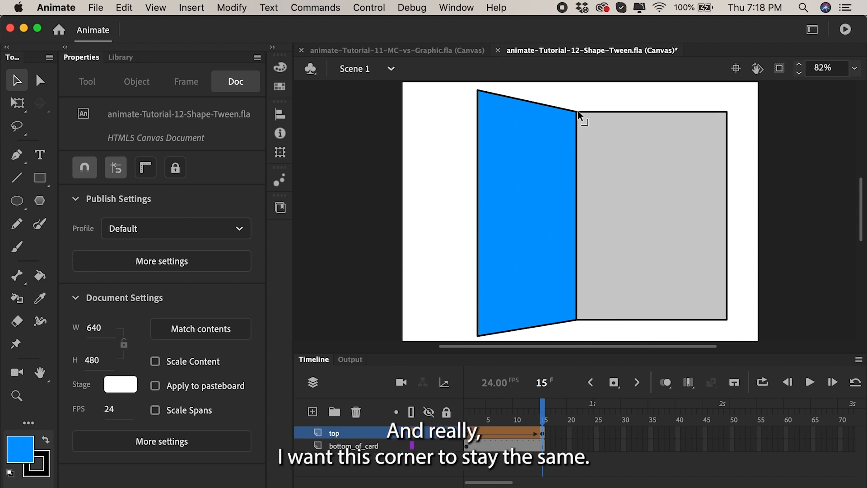
drag(542, 403, 446, 410)
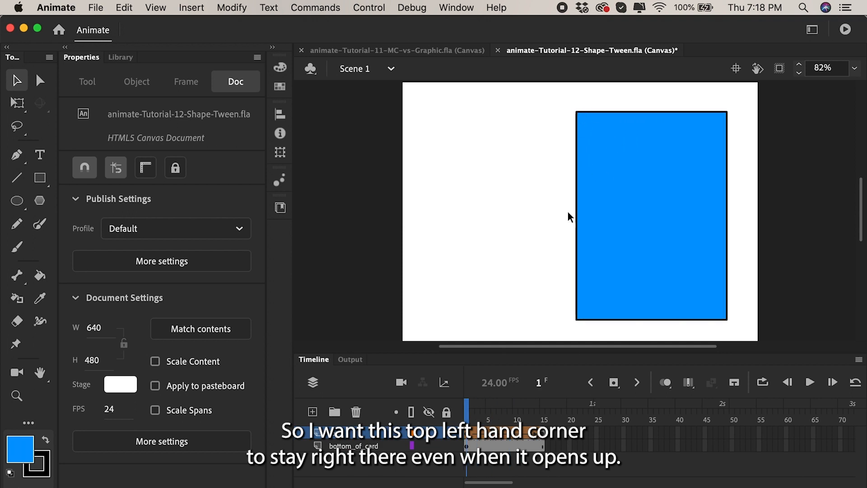
mouse_move(469, 413)
mouse_down()
mouse_move(537, 407)
mouse_move(456, 408)
mouse_up()
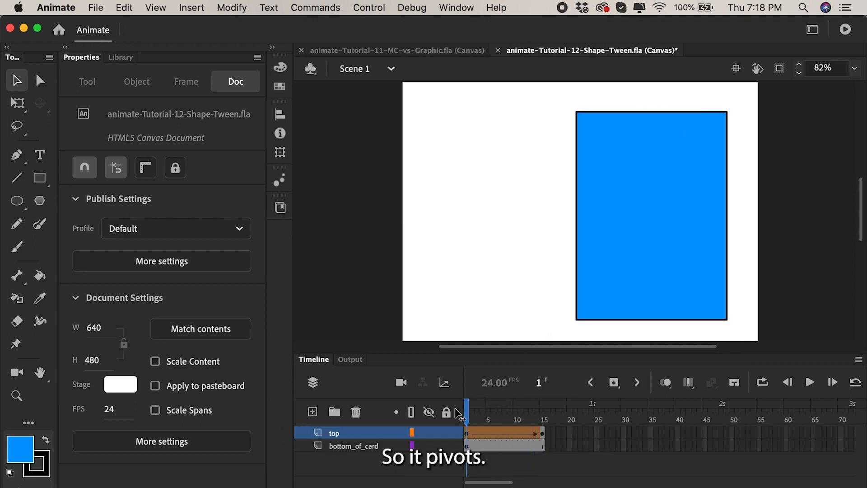
Step: Add a first shape hint on the top layer, matching the blue card's upper-left corner at frame 1 with its upper-right corner at frame 15
click(467, 436)
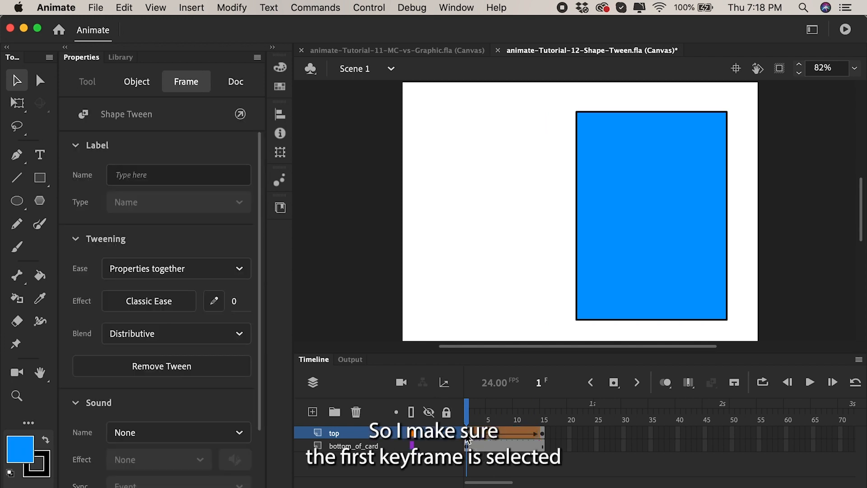
click(232, 8)
mouse_move(238, 117)
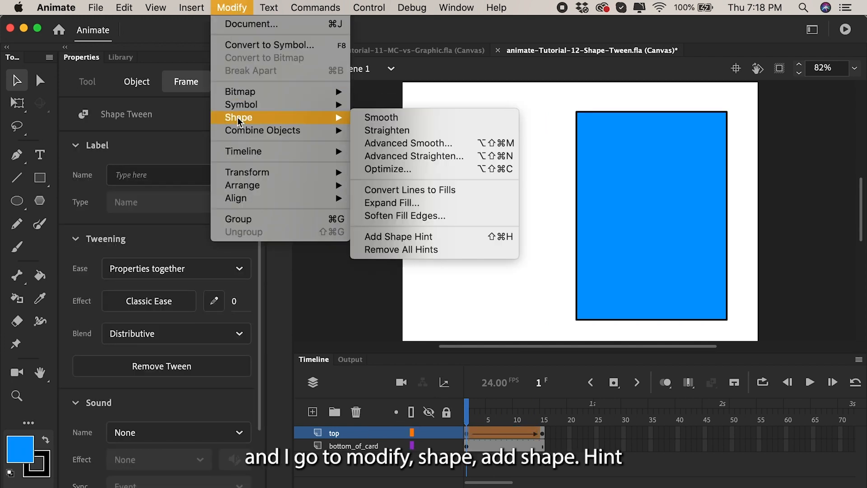
click(400, 236)
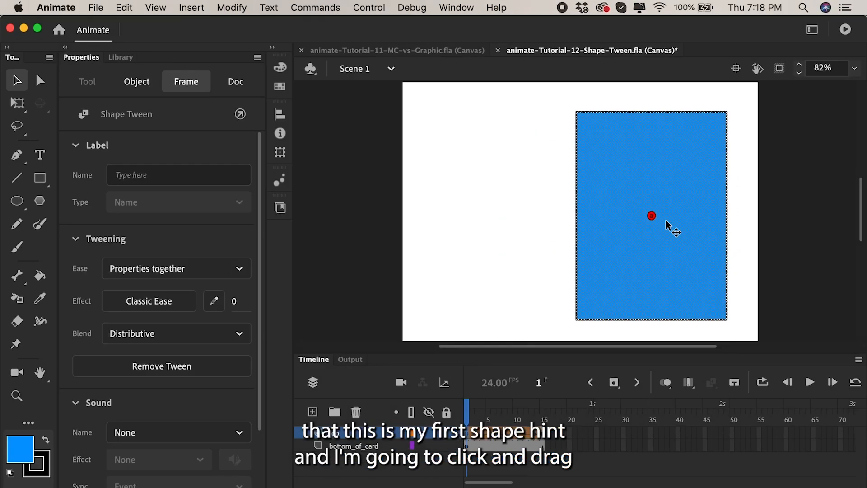
mouse_move(652, 216)
mouse_down()
mouse_move(604, 149)
mouse_move(575, 128)
mouse_move(597, 145)
mouse_move(577, 112)
mouse_up()
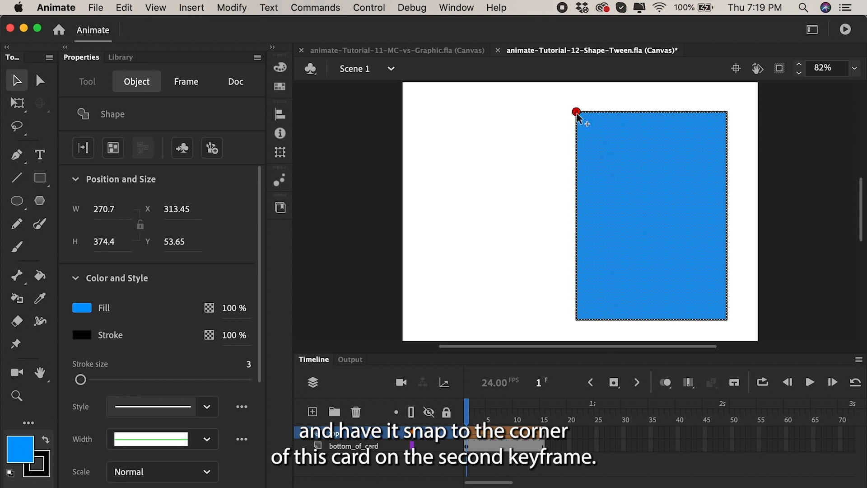
click(542, 416)
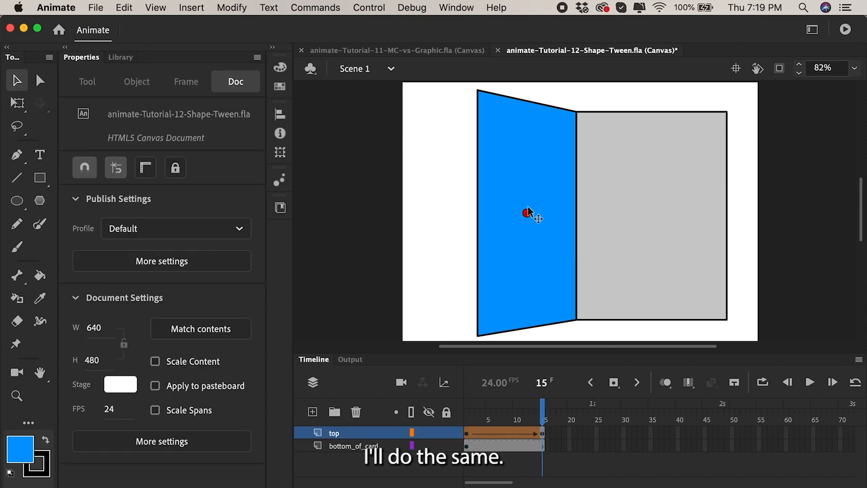
drag(527, 213, 543, 192)
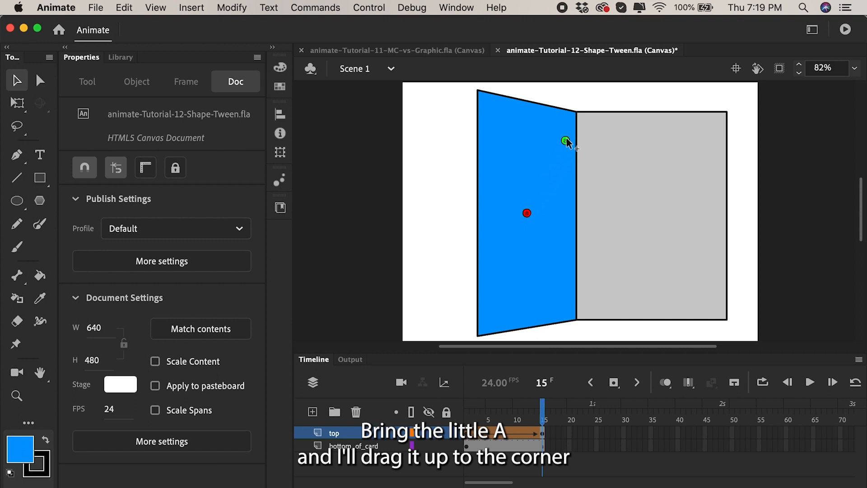
drag(574, 120, 573, 114)
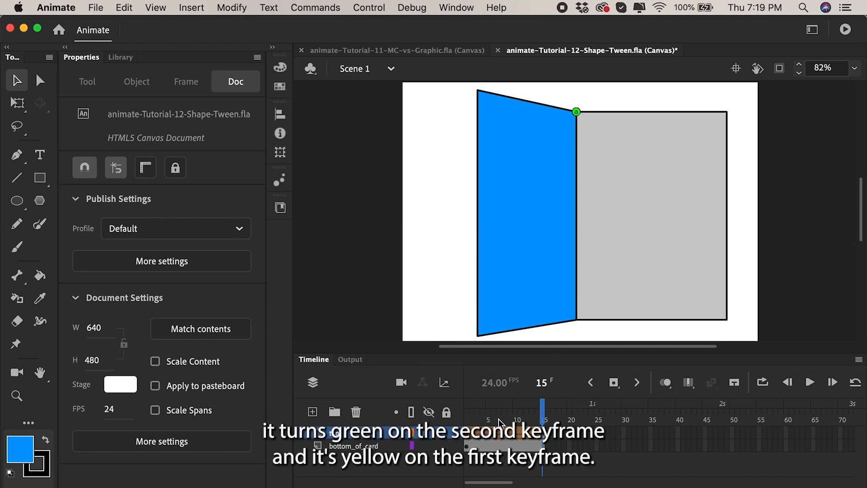
Step: Scrub between frames 1 and 15 to check whether the hinted hinge corner stays in place
click(468, 419)
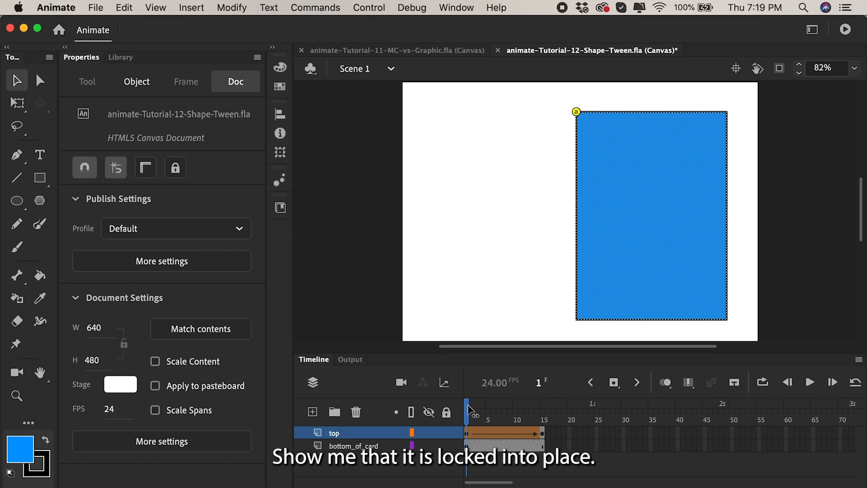
mouse_move(467, 413)
mouse_down()
mouse_move(552, 413)
mouse_move(466, 414)
mouse_up()
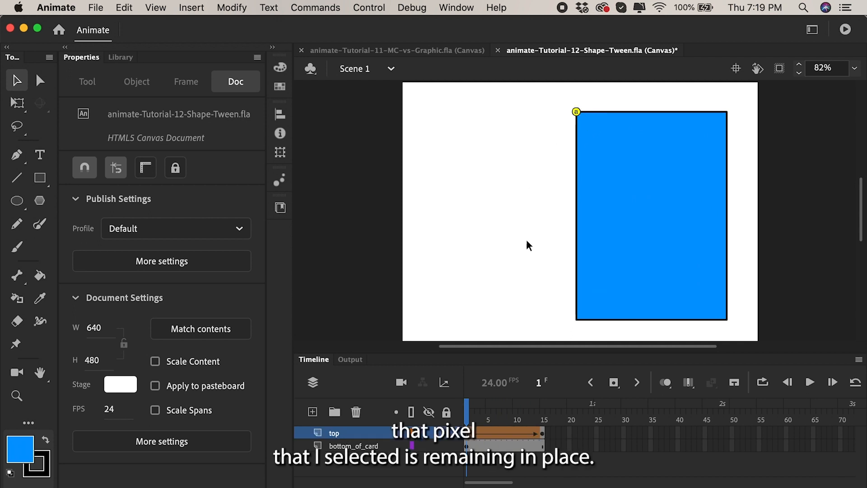
drag(470, 412, 545, 412)
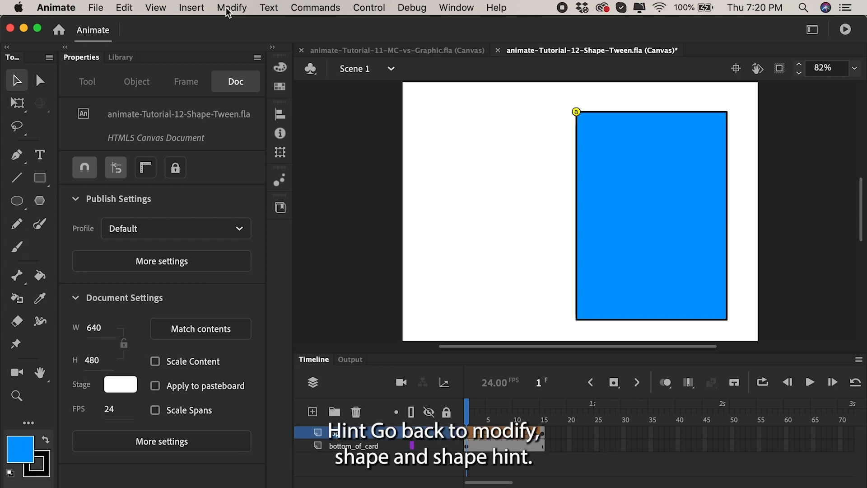
Step: Add a second shape hint, matching the blue card's upper-right corner at frame 1 with its upper-left corner at frame 15
click(228, 9)
mouse_move(252, 120)
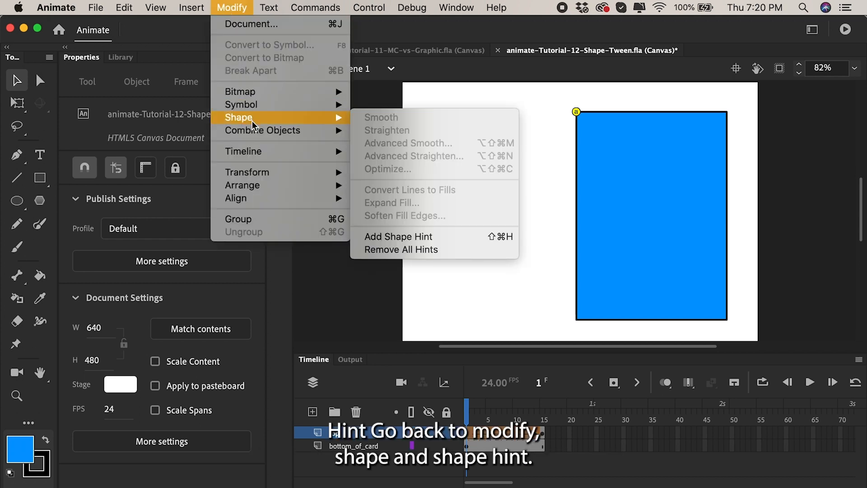
click(422, 236)
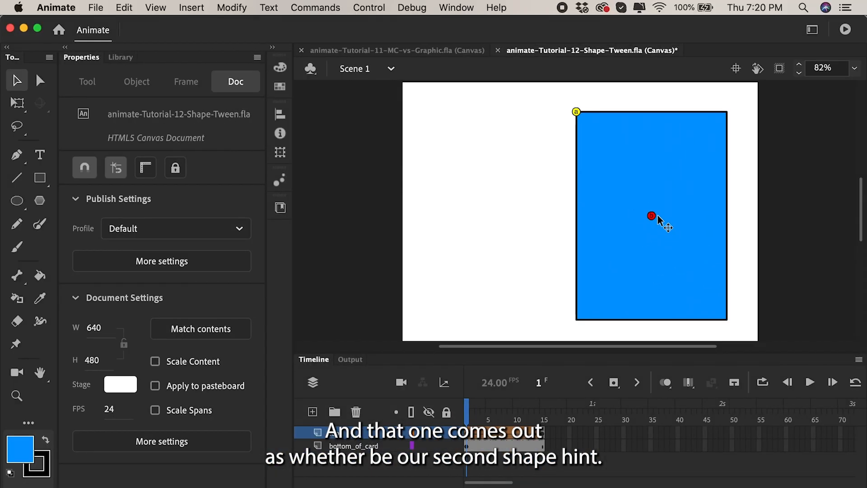
drag(651, 216, 726, 111)
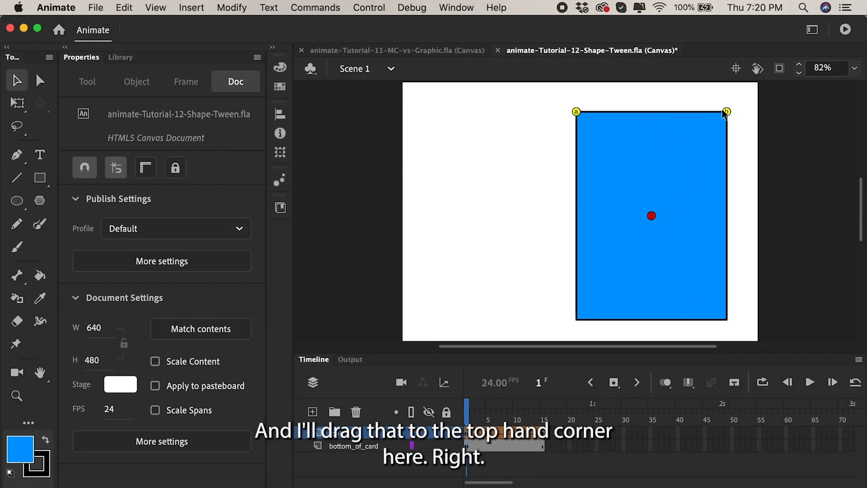
click(542, 416)
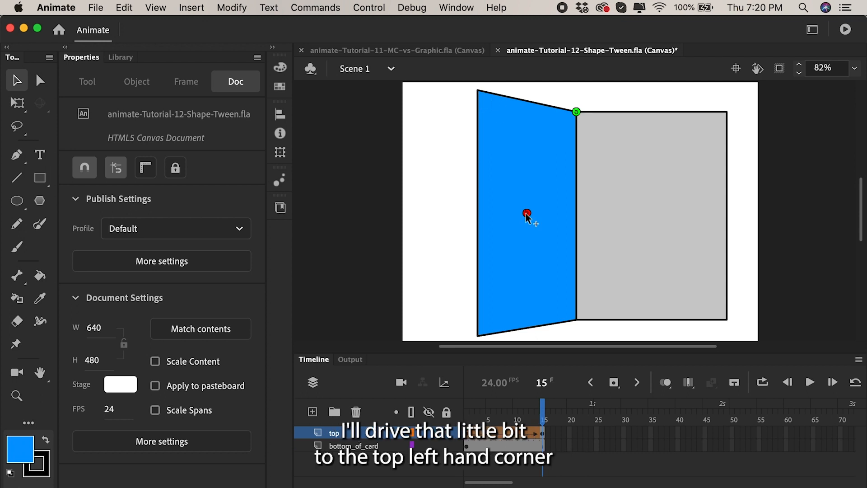
drag(526, 213, 478, 93)
drag(543, 413, 473, 416)
drag(473, 417, 510, 416)
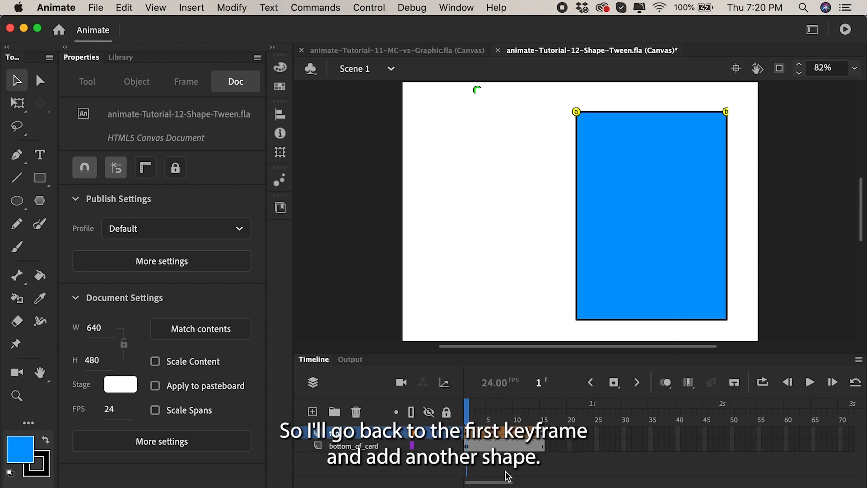
Step: Add a third shape hint, matching the blue card's lower-right corner at frame 1 with its lower-left corner at frame 15
click(466, 432)
click(232, 8)
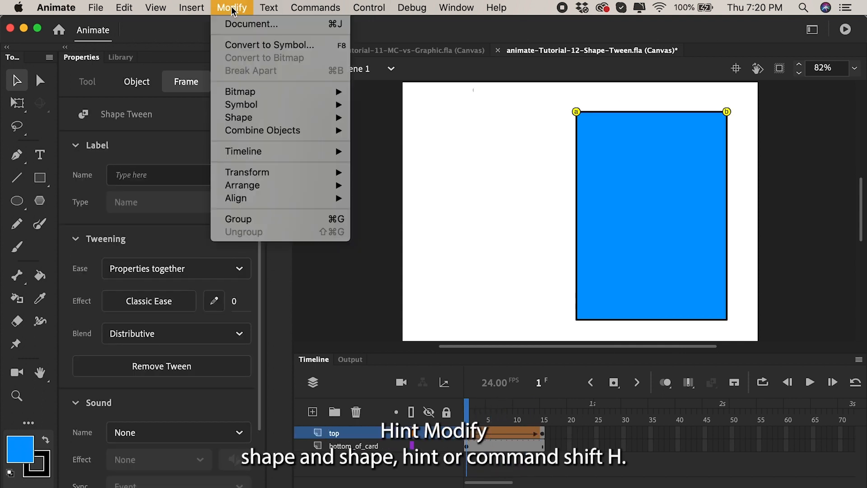
mouse_move(253, 117)
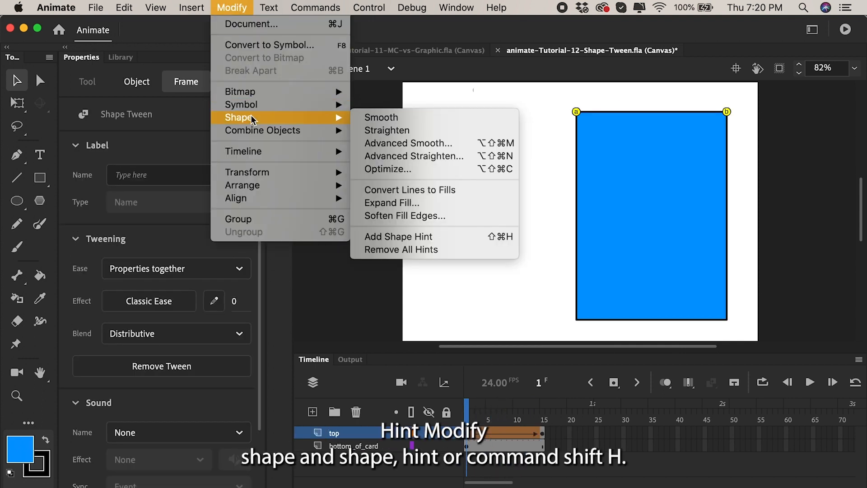
click(417, 235)
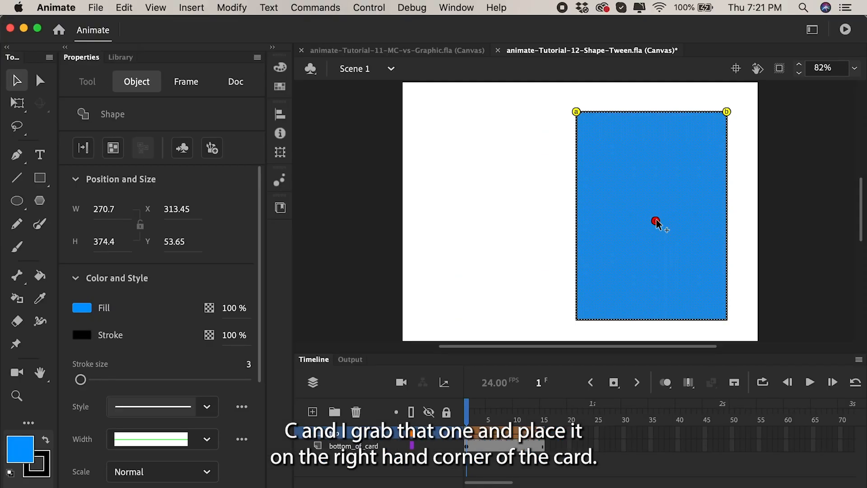
drag(656, 221, 727, 320)
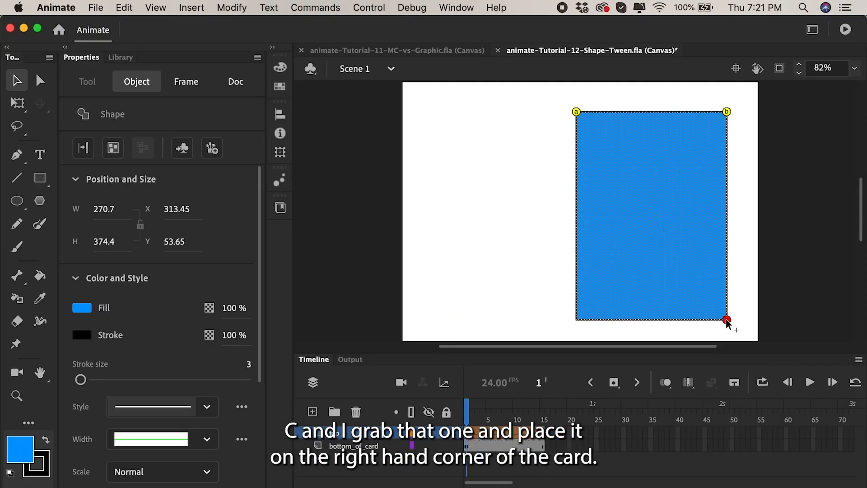
click(543, 414)
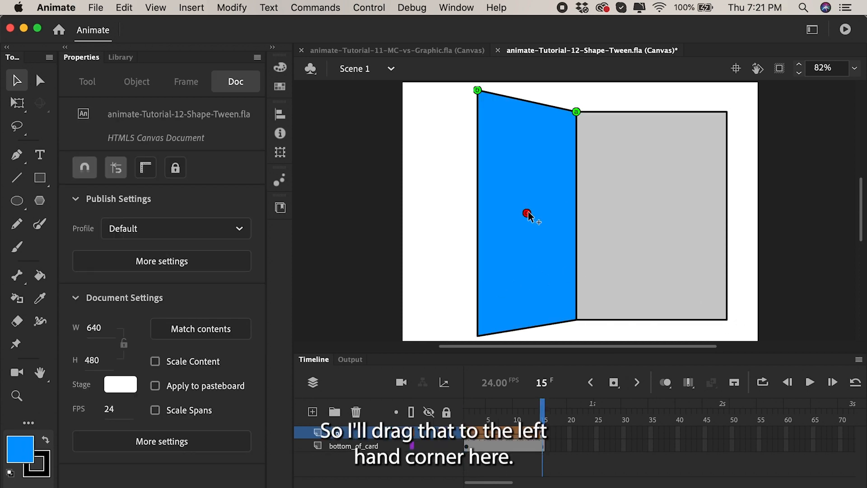
drag(526, 212, 477, 335)
Step: Add a fourth shape hint, matching the blue card's lower-left corner at frame 1 with its lower-right corner at frame 15
drag(541, 413, 450, 419)
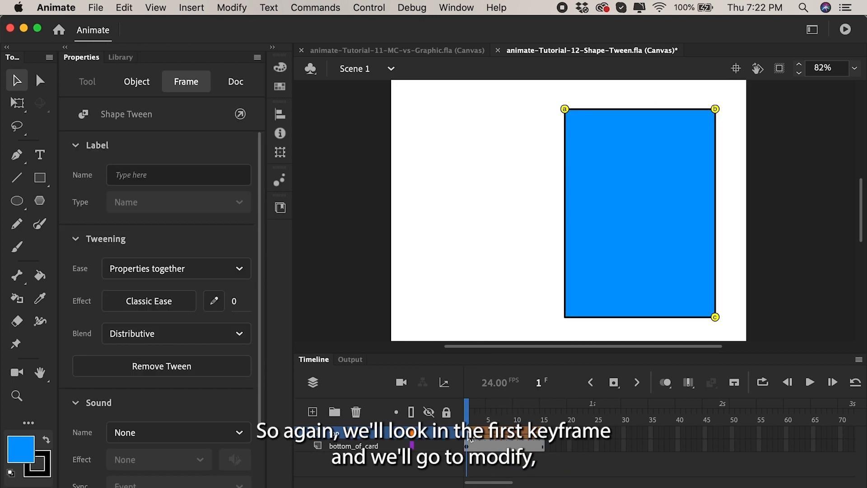
click(212, 9)
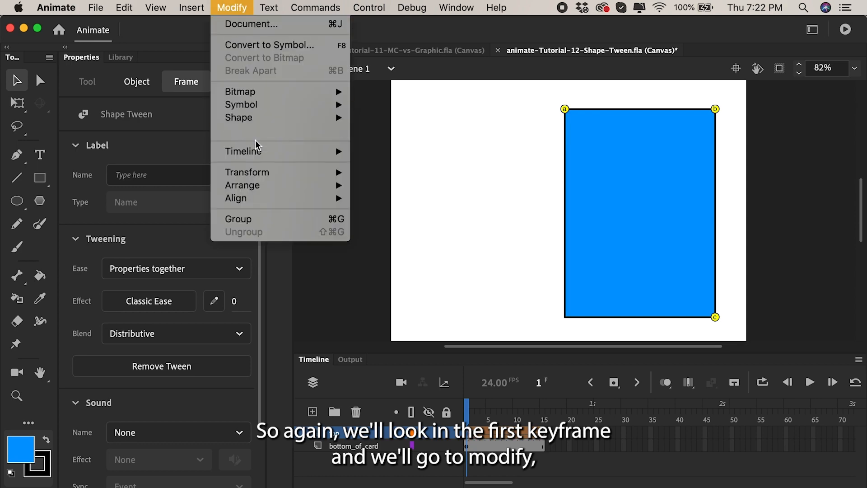
mouse_move(256, 126)
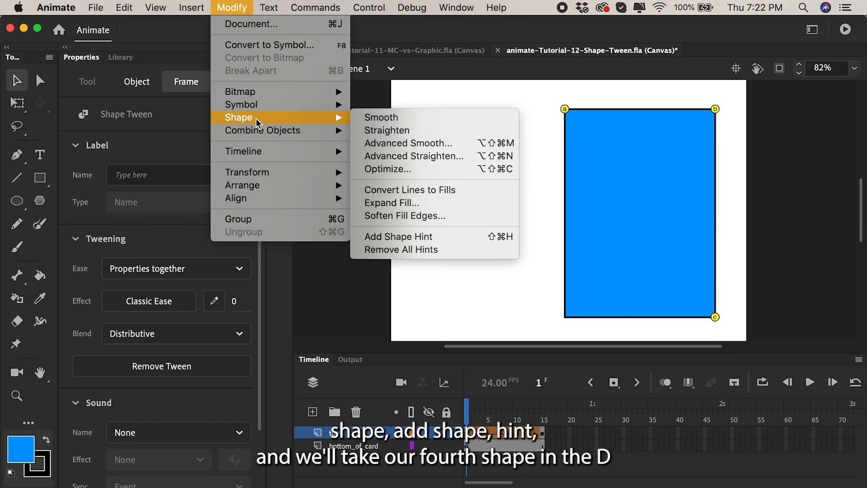
click(389, 237)
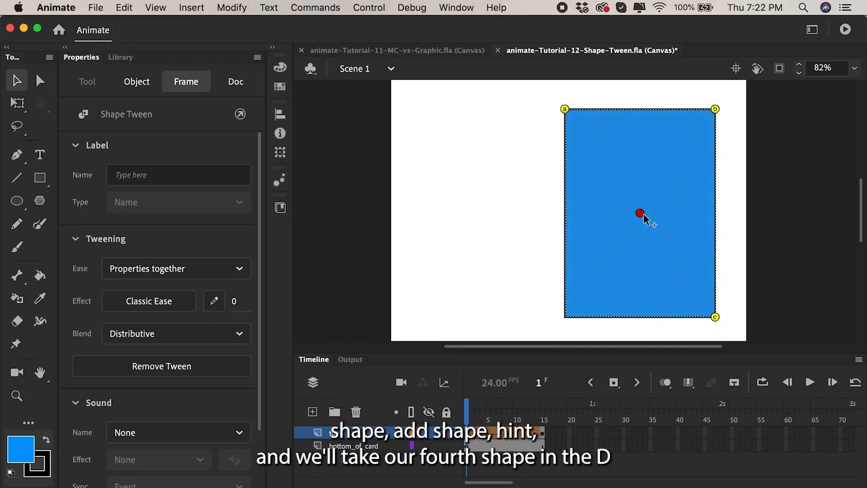
mouse_move(641, 215)
mouse_down()
mouse_move(579, 283)
mouse_move(570, 317)
mouse_up()
click(543, 431)
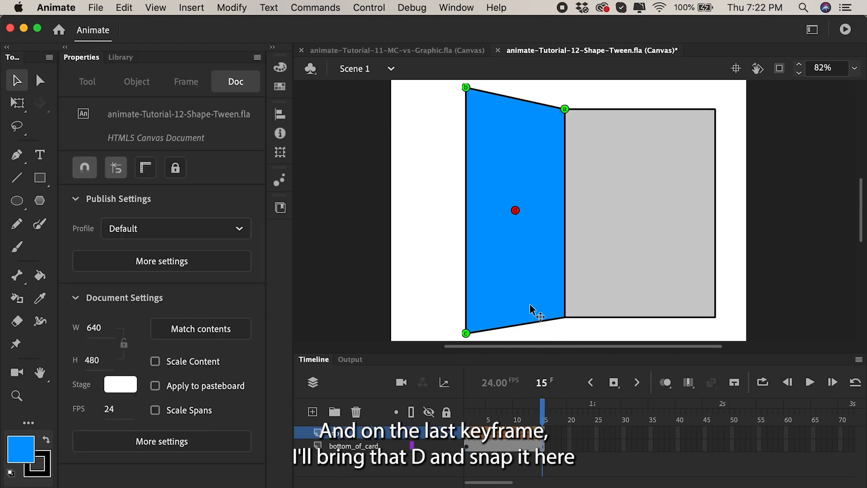
drag(518, 203, 565, 311)
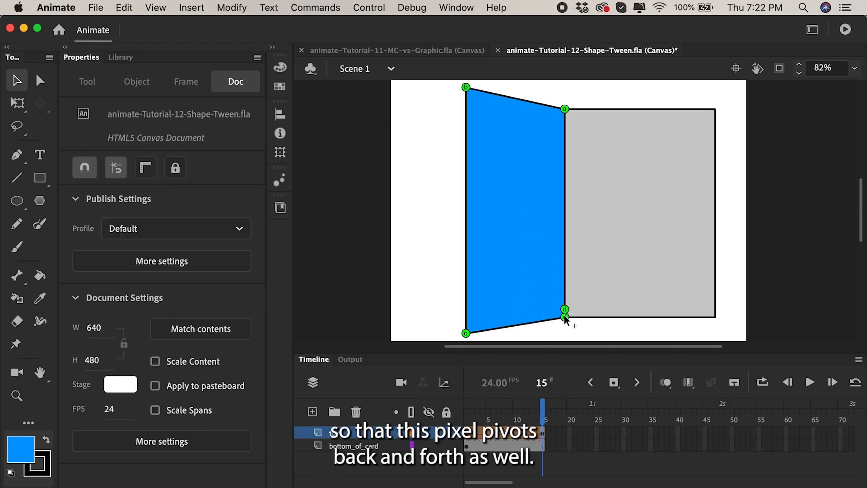
Step: Hide the top layer and fill the gray card on the bottom_of_card layer with black at frame 1
drag(547, 405, 465, 420)
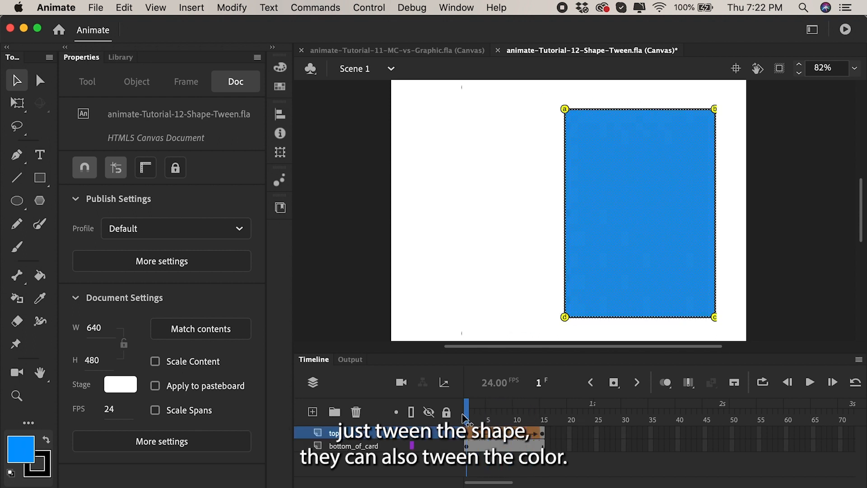
mouse_move(467, 420)
mouse_down()
mouse_move(544, 416)
mouse_move(458, 409)
mouse_up()
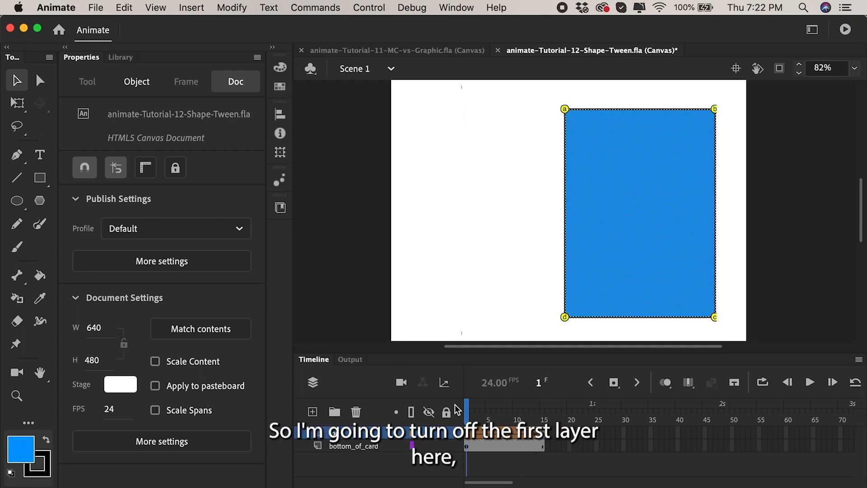
click(429, 433)
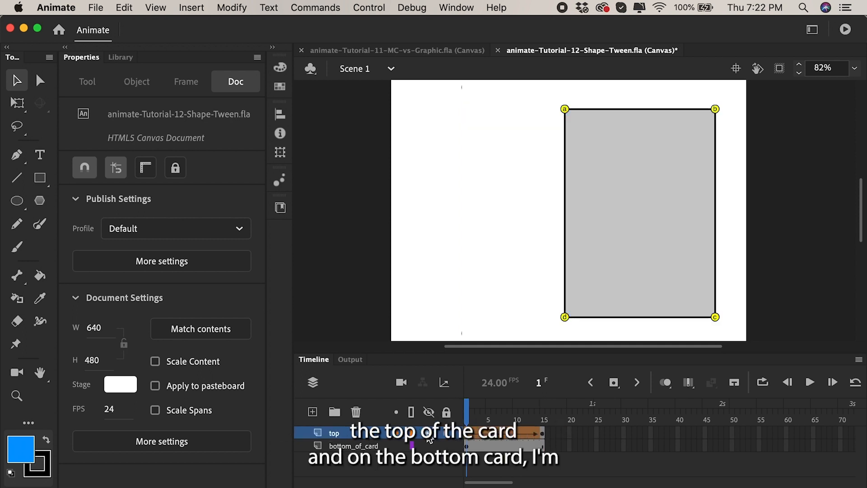
click(467, 445)
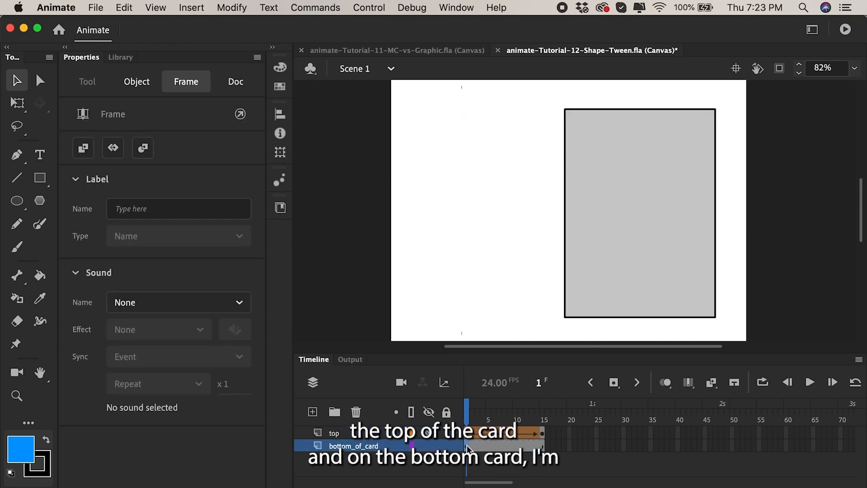
double_click(601, 234)
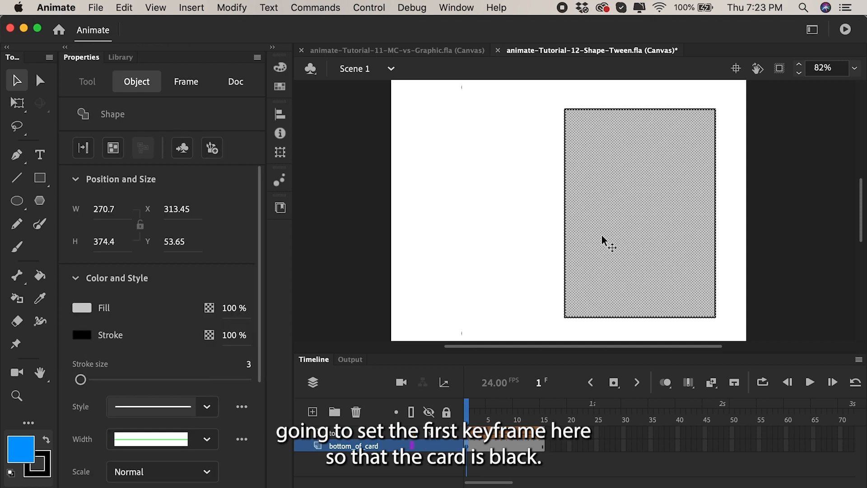
click(28, 451)
click(84, 361)
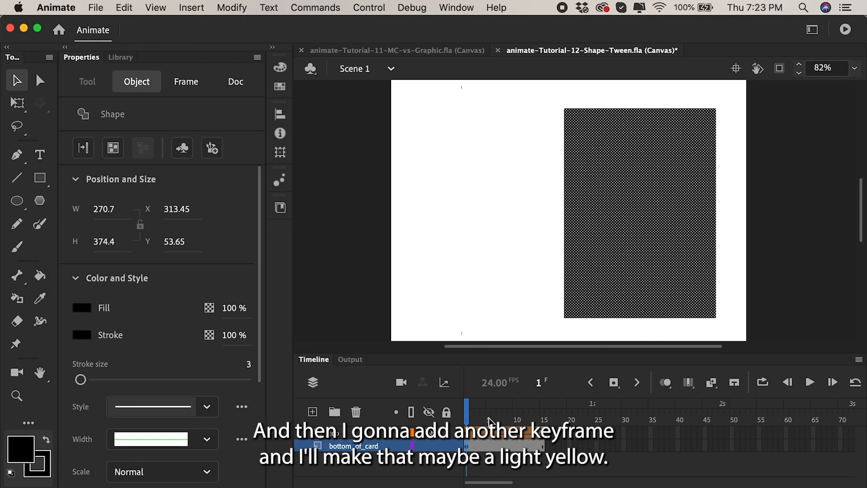
Step: Add a keyframe at frame 15 of the bottom_of_card layer and fill its card with light yellow
click(542, 446)
click(20, 449)
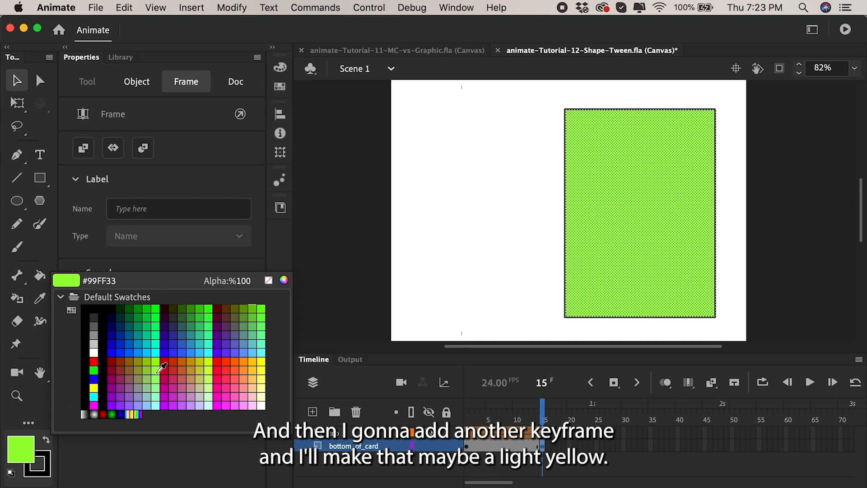
click(262, 405)
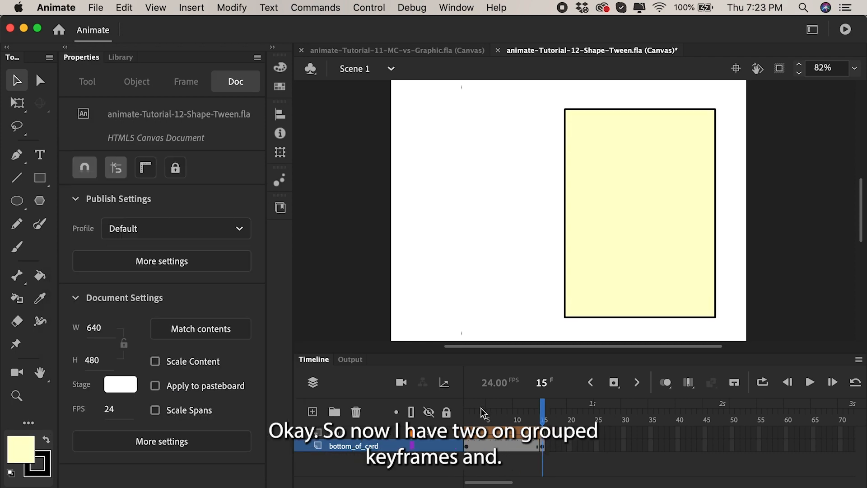
Step: Create a shape tween between frames 1 and 15 of the bottom_of_card layer and scrub through the color change
click(466, 411)
right_click(488, 447)
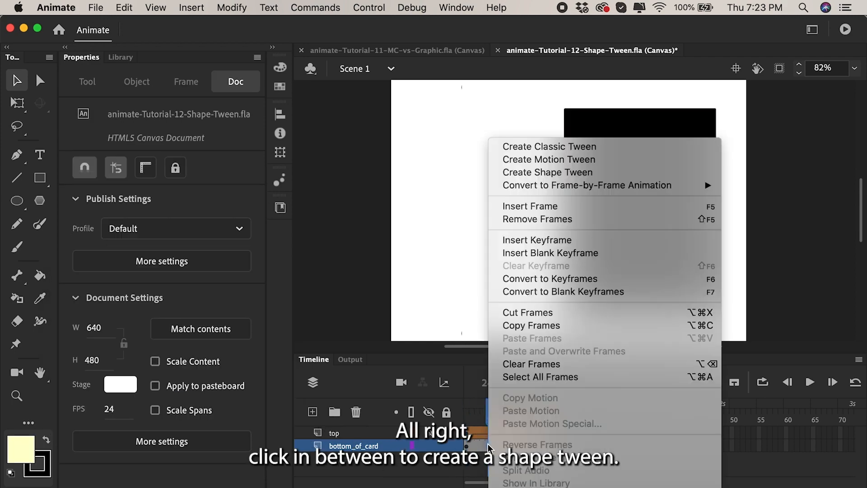
click(516, 177)
drag(469, 408, 547, 407)
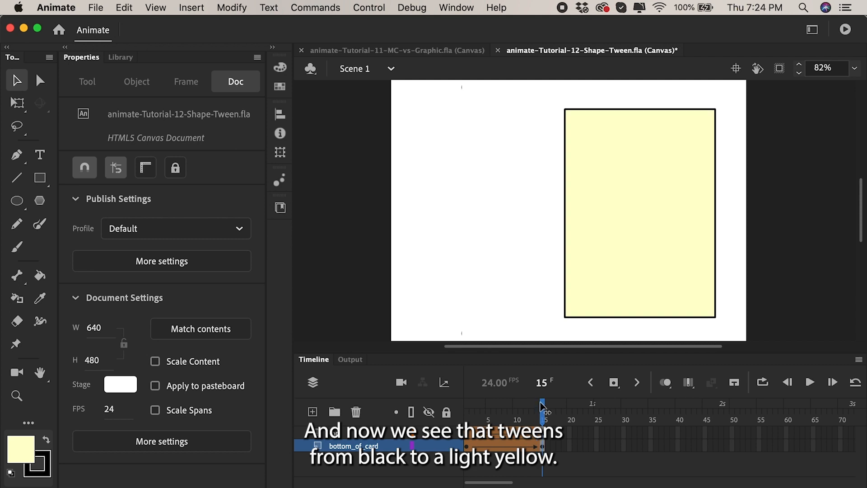
Step: Show the top layer again and play the card-opening animation
click(428, 432)
key(Return)
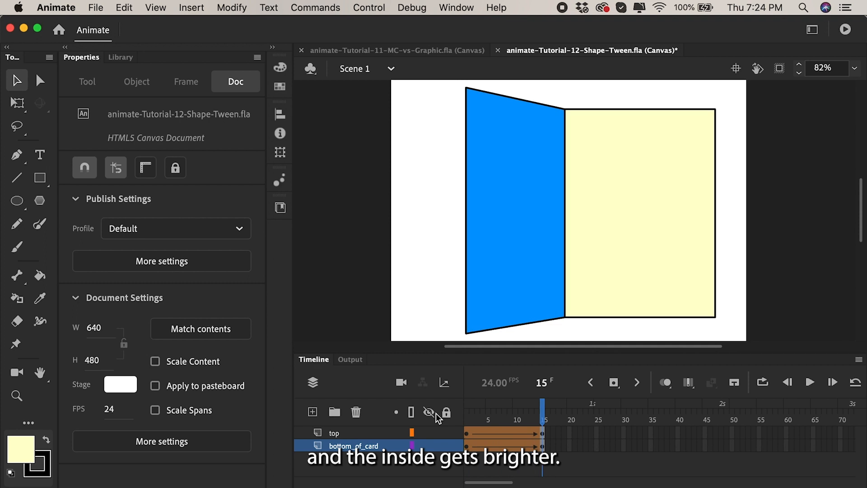
key(Return)
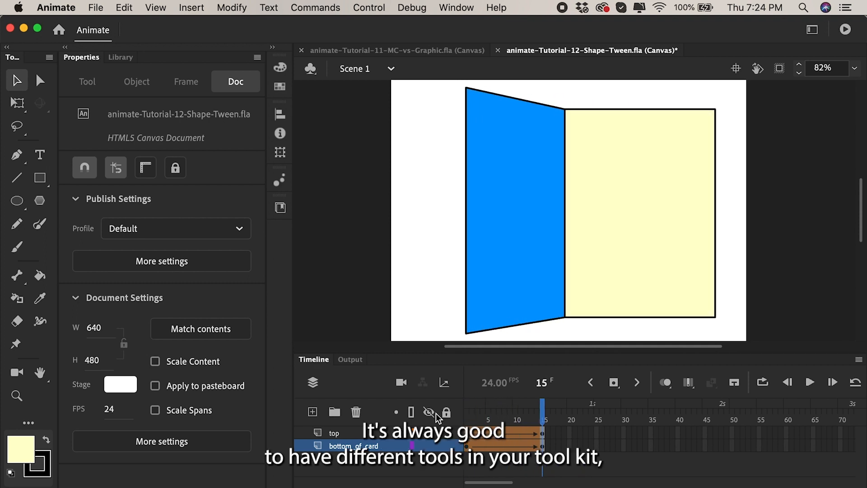